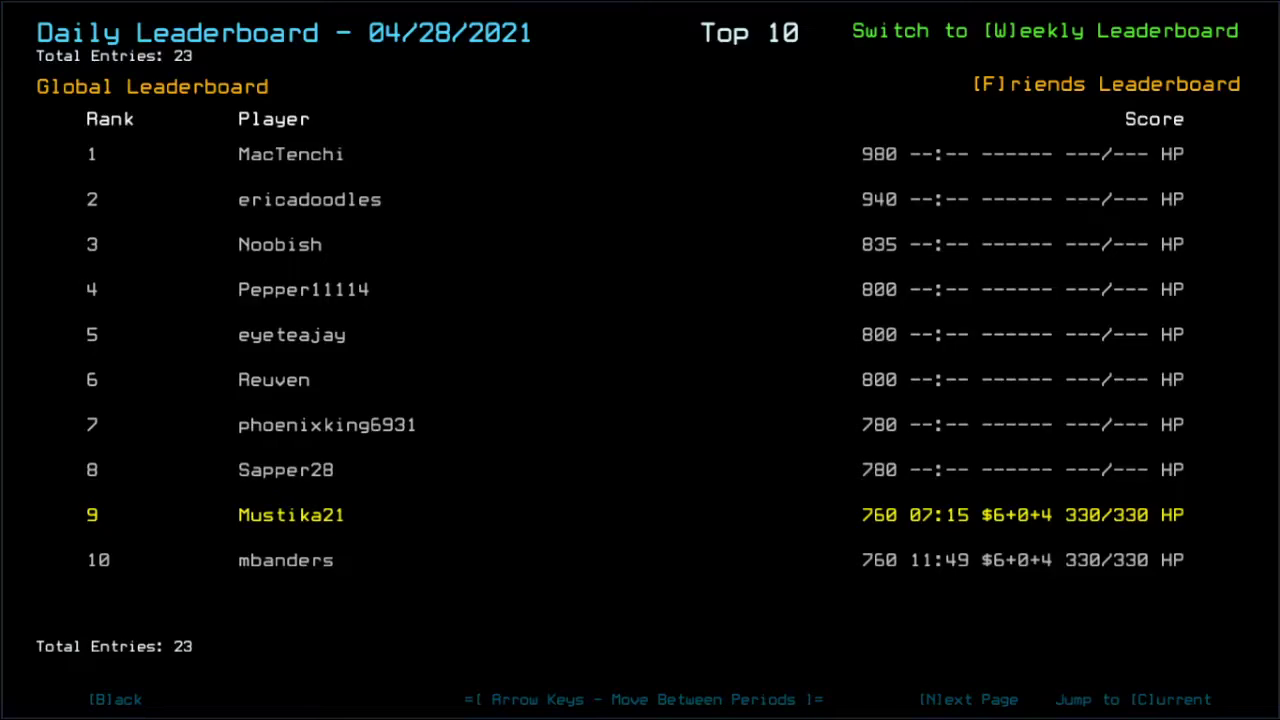
# Step: Switch the 04/28/2021 daily leaderboard to show friends' rankings
pyautogui.press('f')
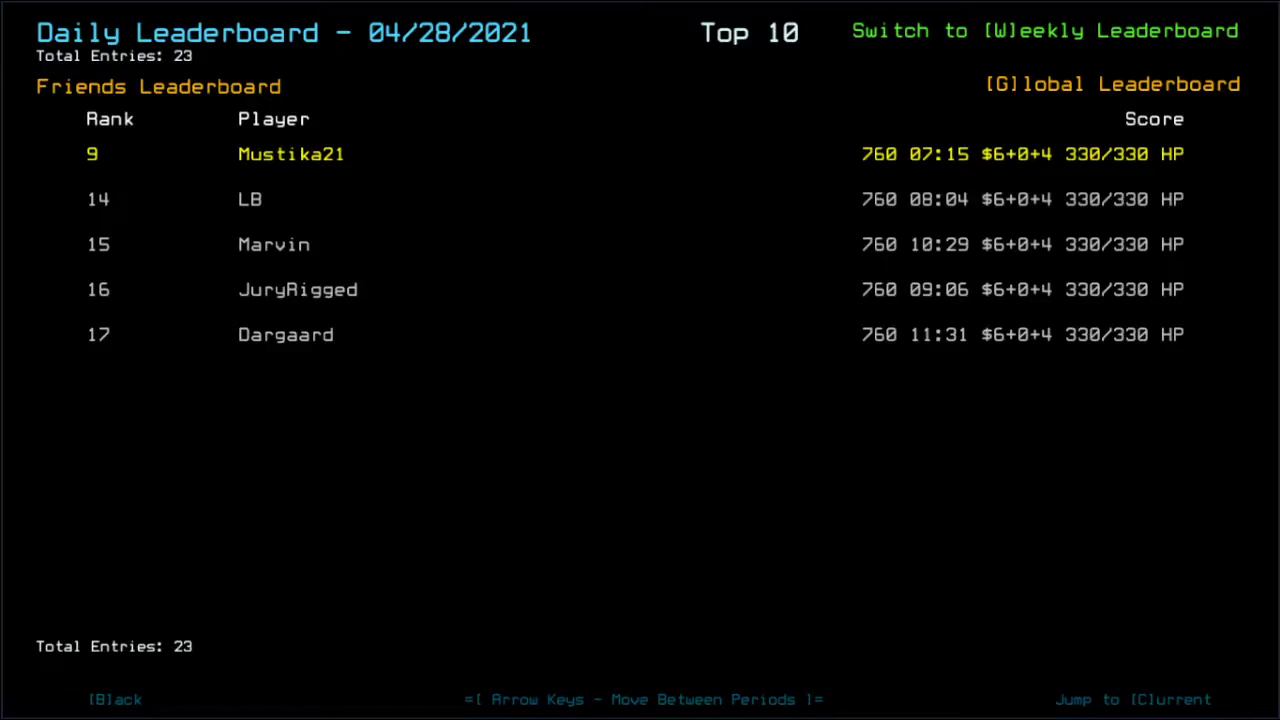
# Step: Launch the daily challenge and report the derelict's status: Muteki A, poor hull, 4 infestation types
pyautogui.press('b')
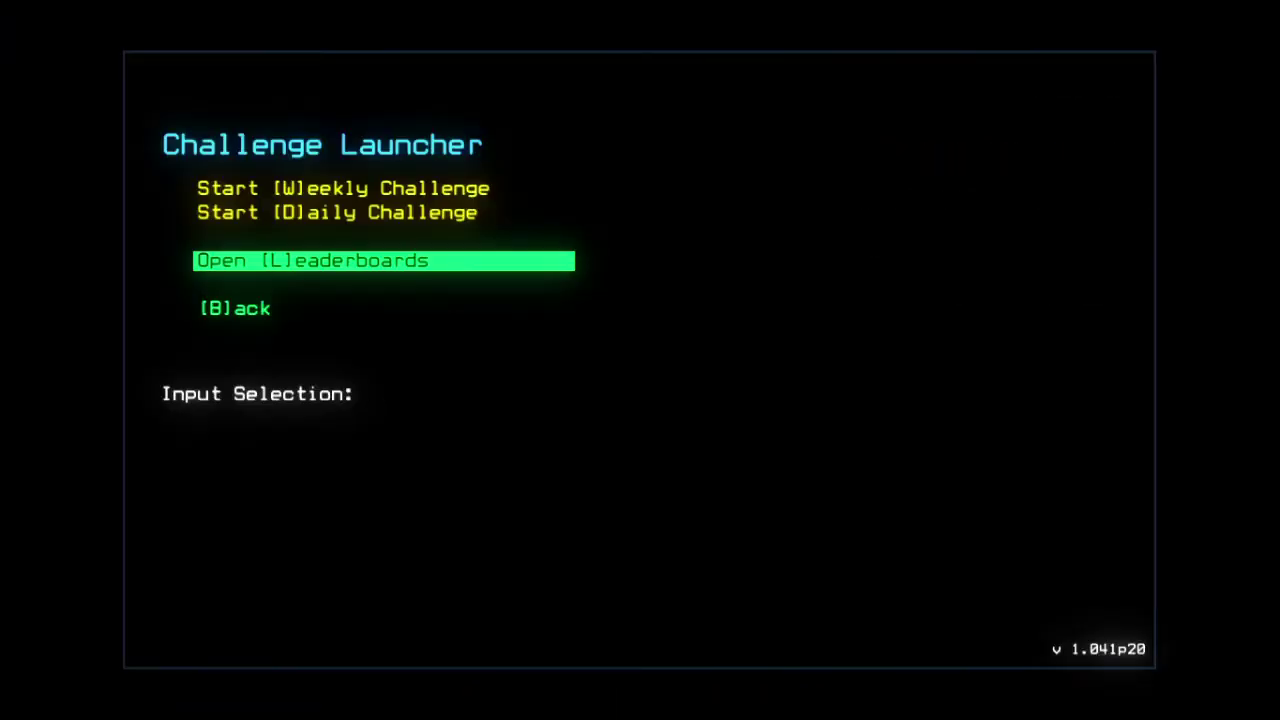
pyautogui.press('d')
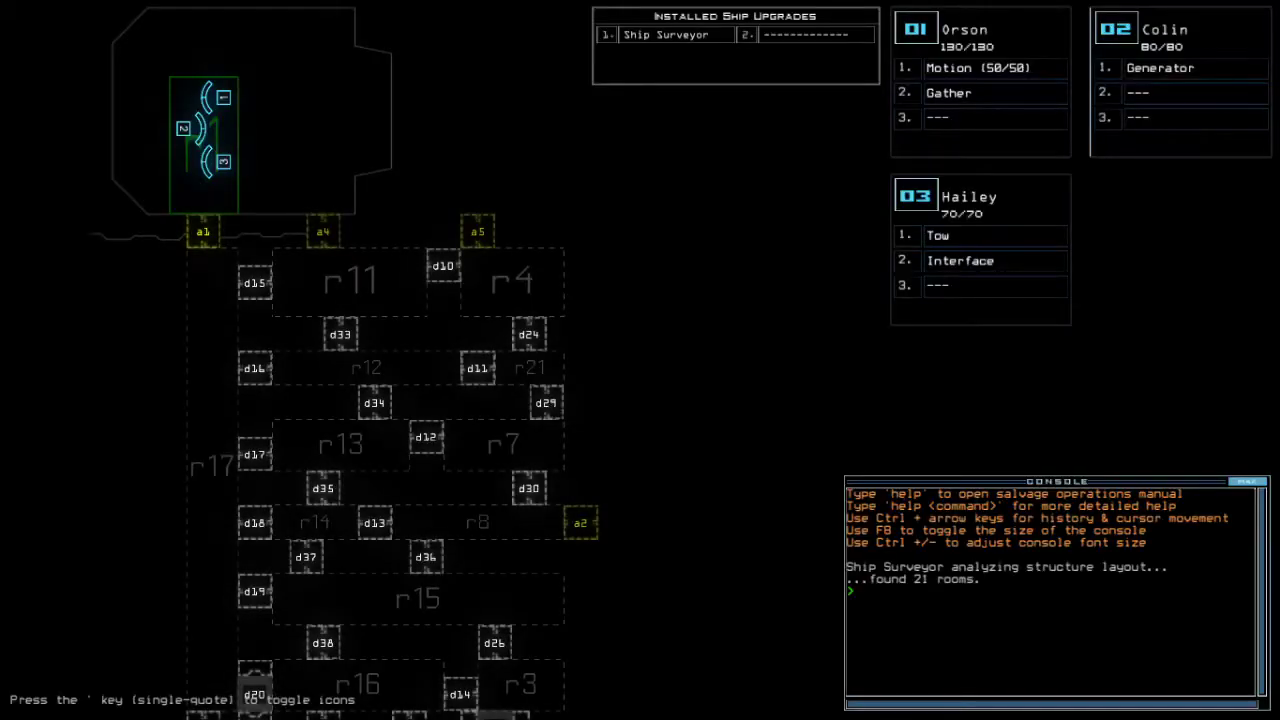
pyautogui.write('status')
pyautogui.press('Return')
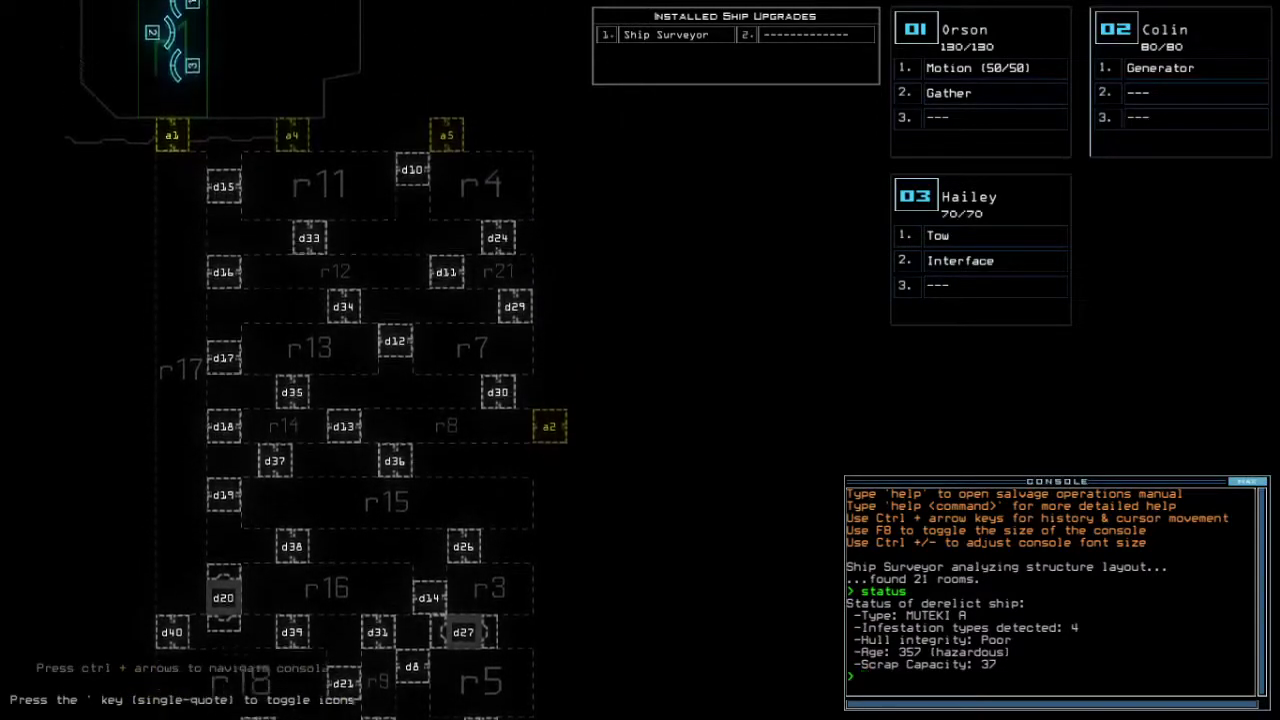
pyautogui.press('Escape')
pyautogui.press('o')
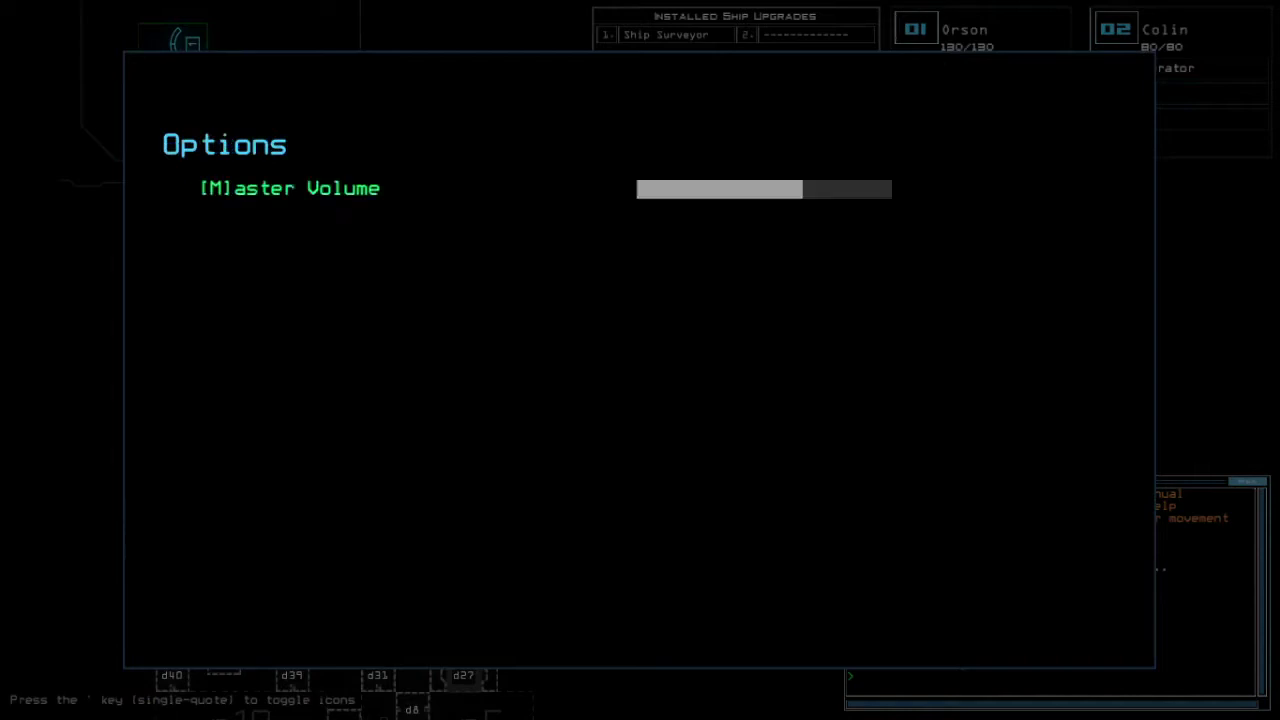
pyautogui.press('g')
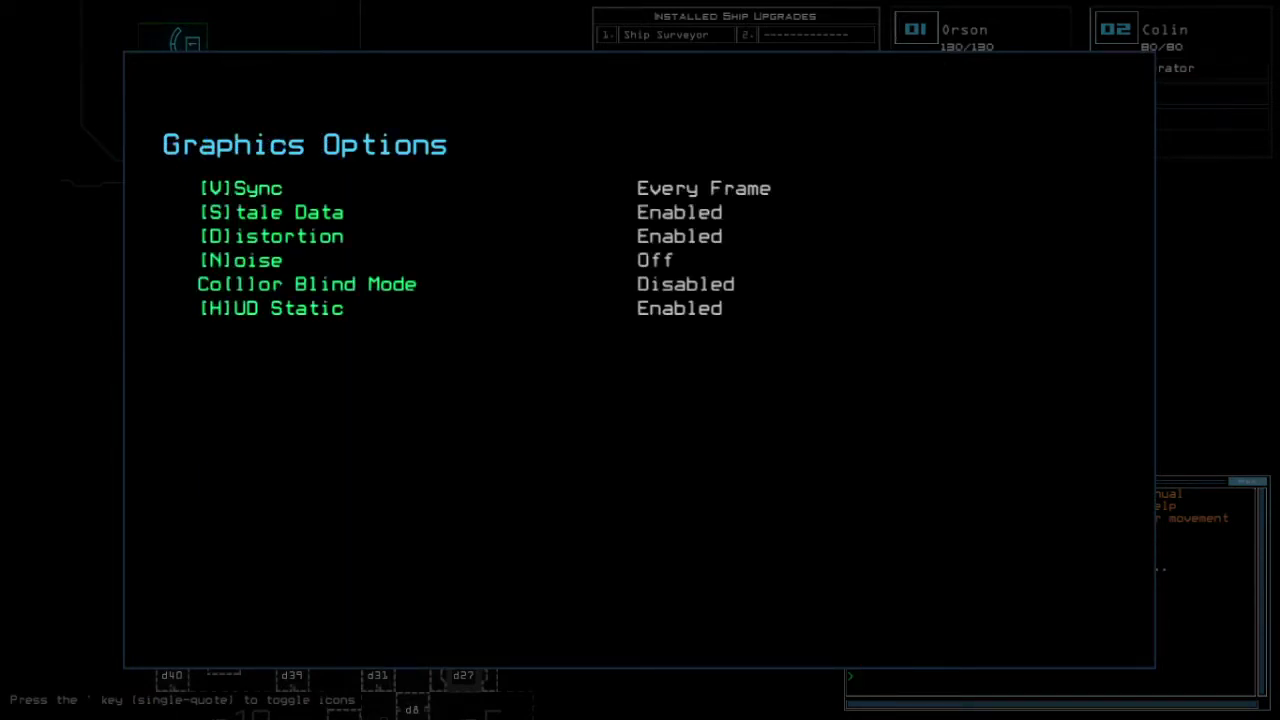
pyautogui.press('f')
pyautogui.press('q')
pyautogui.press('b')
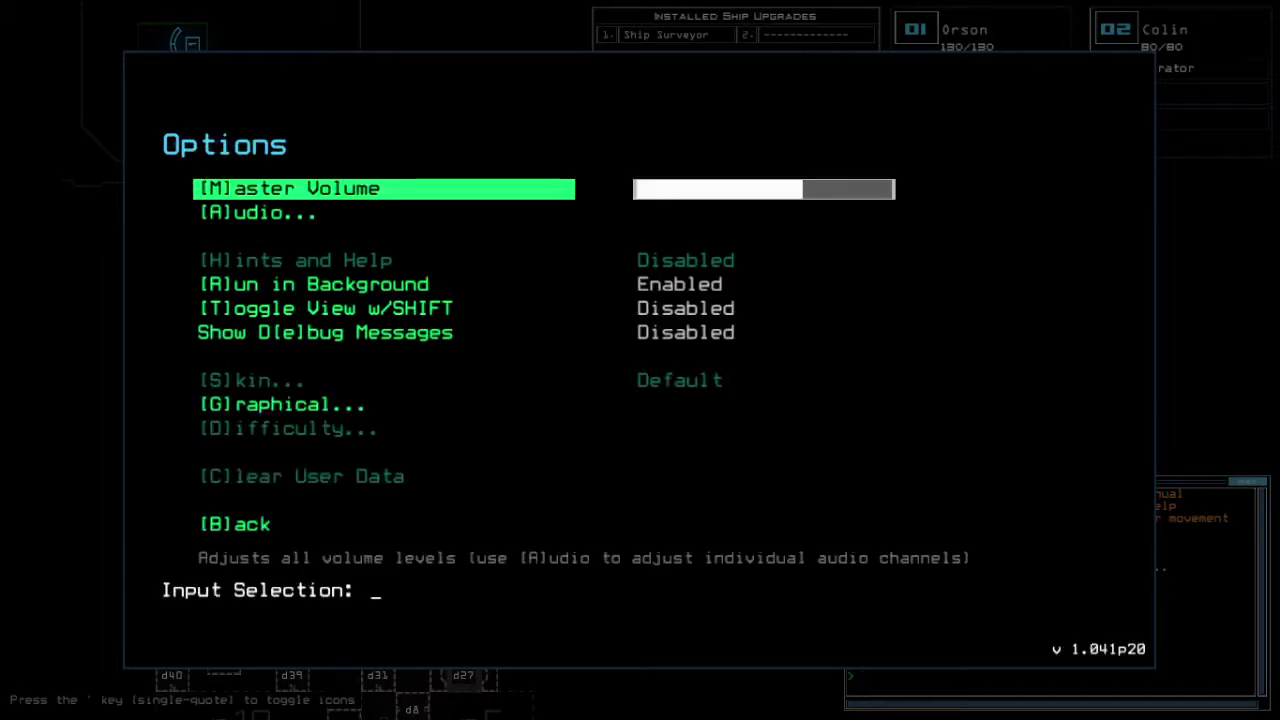
pyautogui.press('b')
pyautogui.press('b')
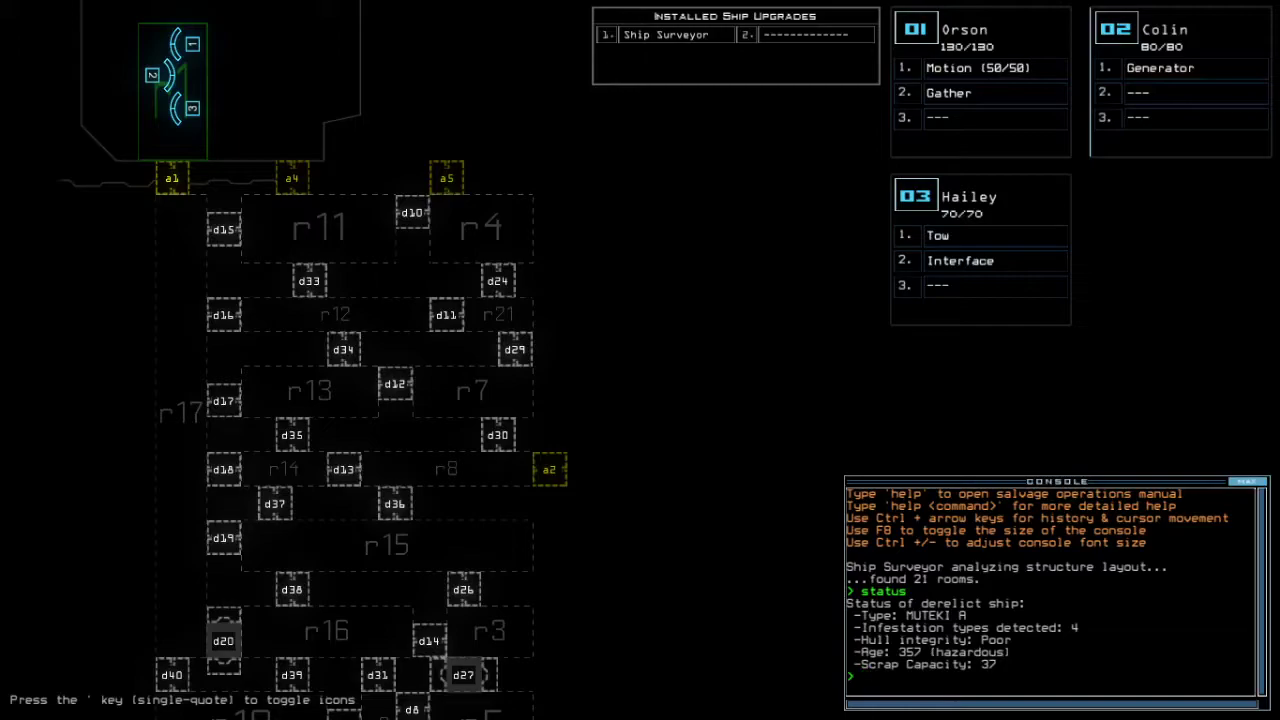
# Step: Change the go alias from 'navigate 1 2 a1' to 'navigate 2 3 a1' and save
pyautogui.press('F2')
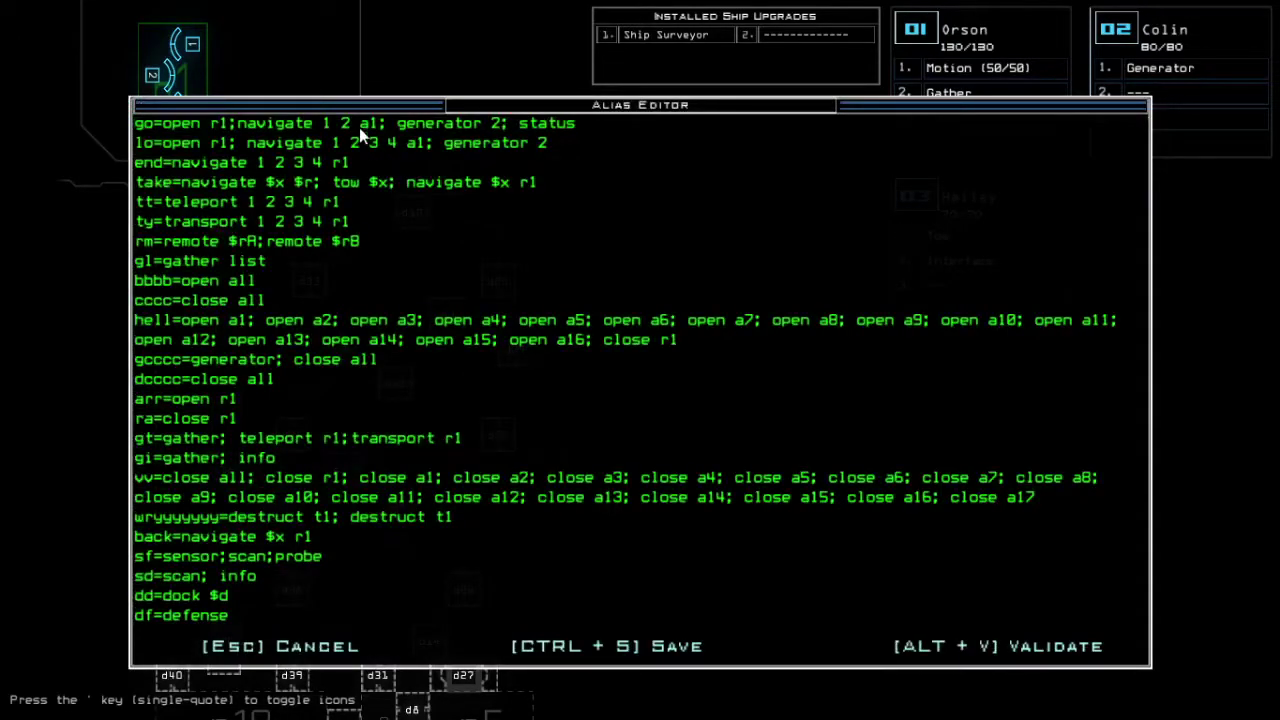
pyautogui.hotkey('ctrl', 'a')
pyautogui.click(350, 125)
pyautogui.press('BackSpace')
pyautogui.press('BackSpace')
pyautogui.press('BackSpace')
pyautogui.write('2 3')
pyautogui.hotkey('ctrl', 's')
pyautogui.scroll(-5, 343, 127)
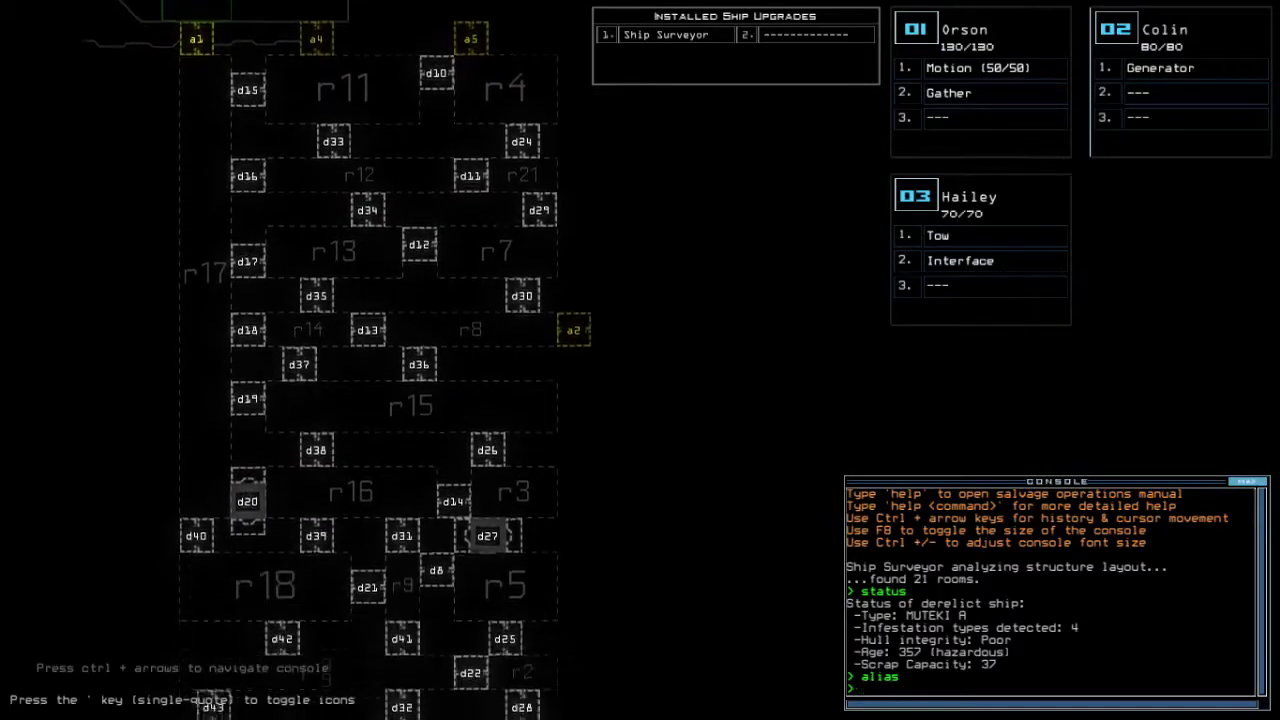
pyautogui.scroll(-3, 343, 300)
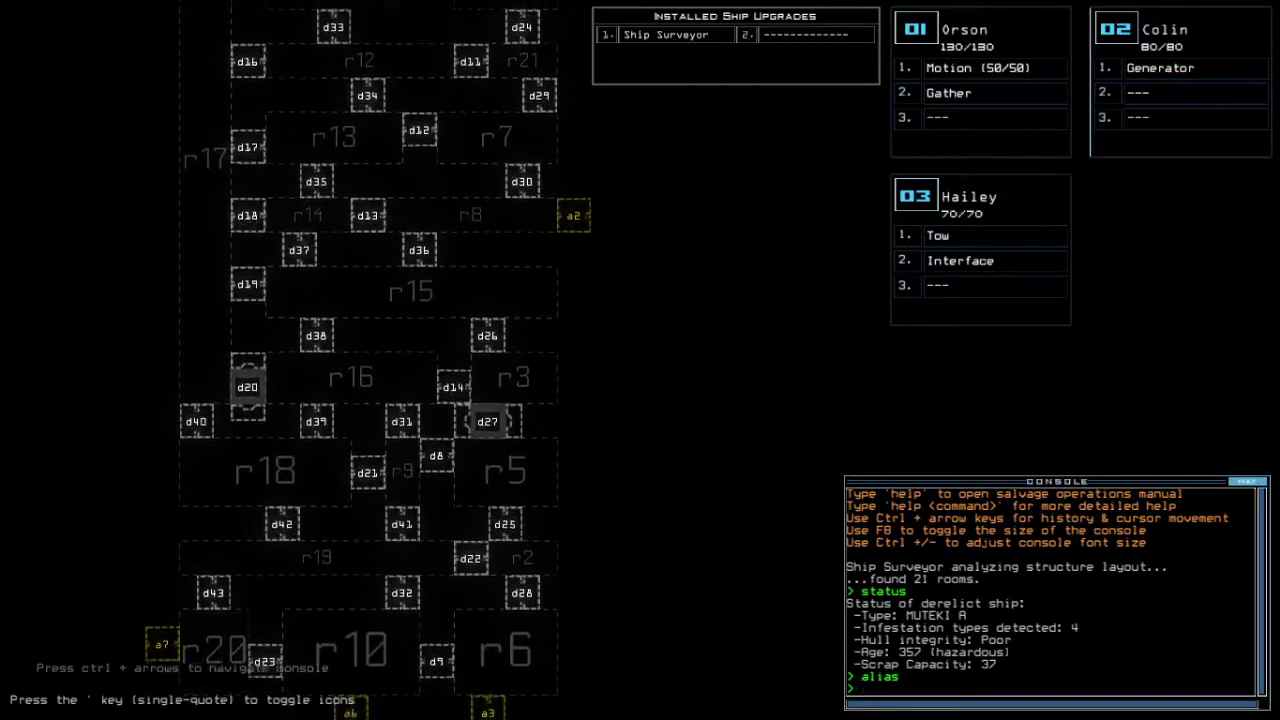
pyautogui.scroll(4, 343, 300)
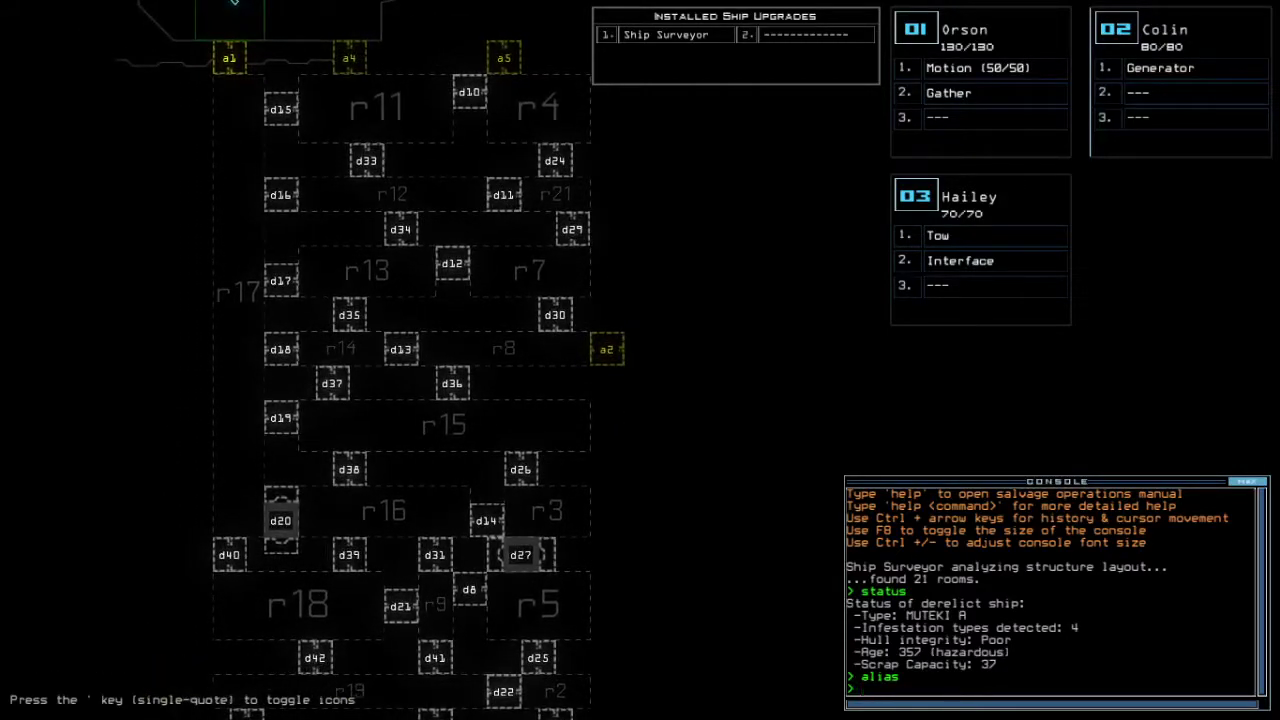
pyautogui.scroll(-5, 343, 300)
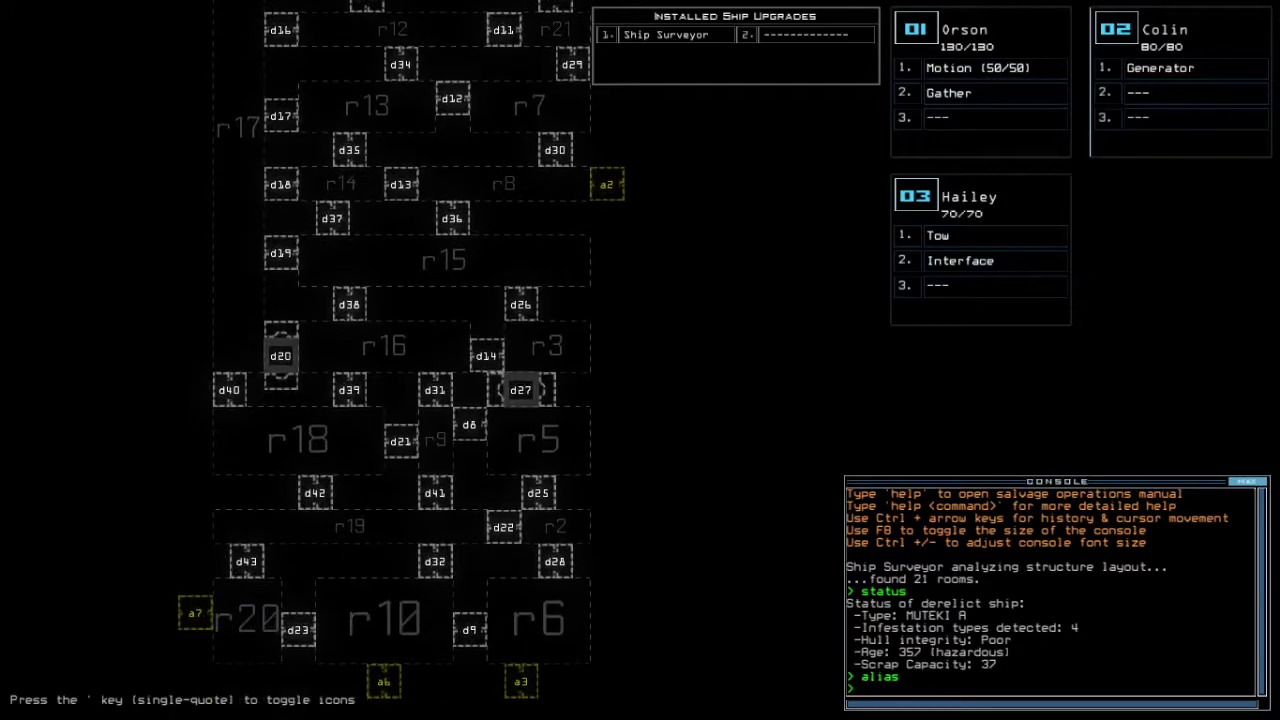
pyautogui.scroll(7, 343, 300)
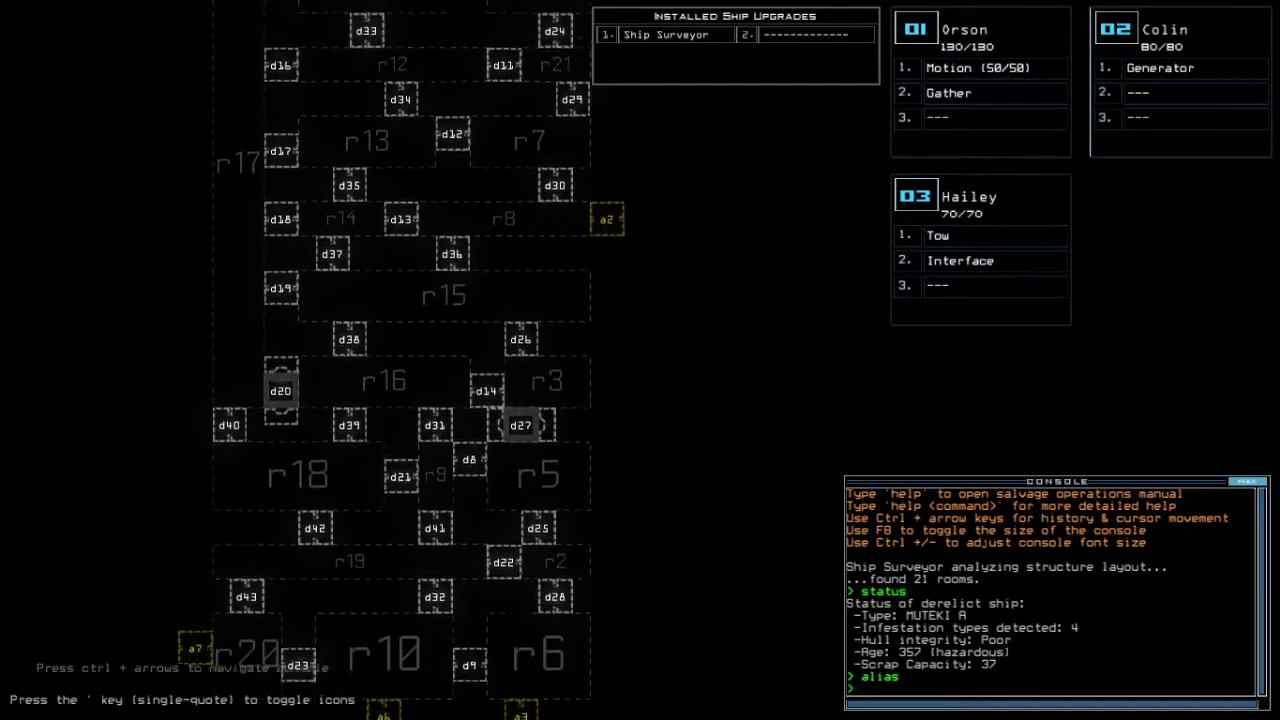
pyautogui.scroll(1, 343, 300)
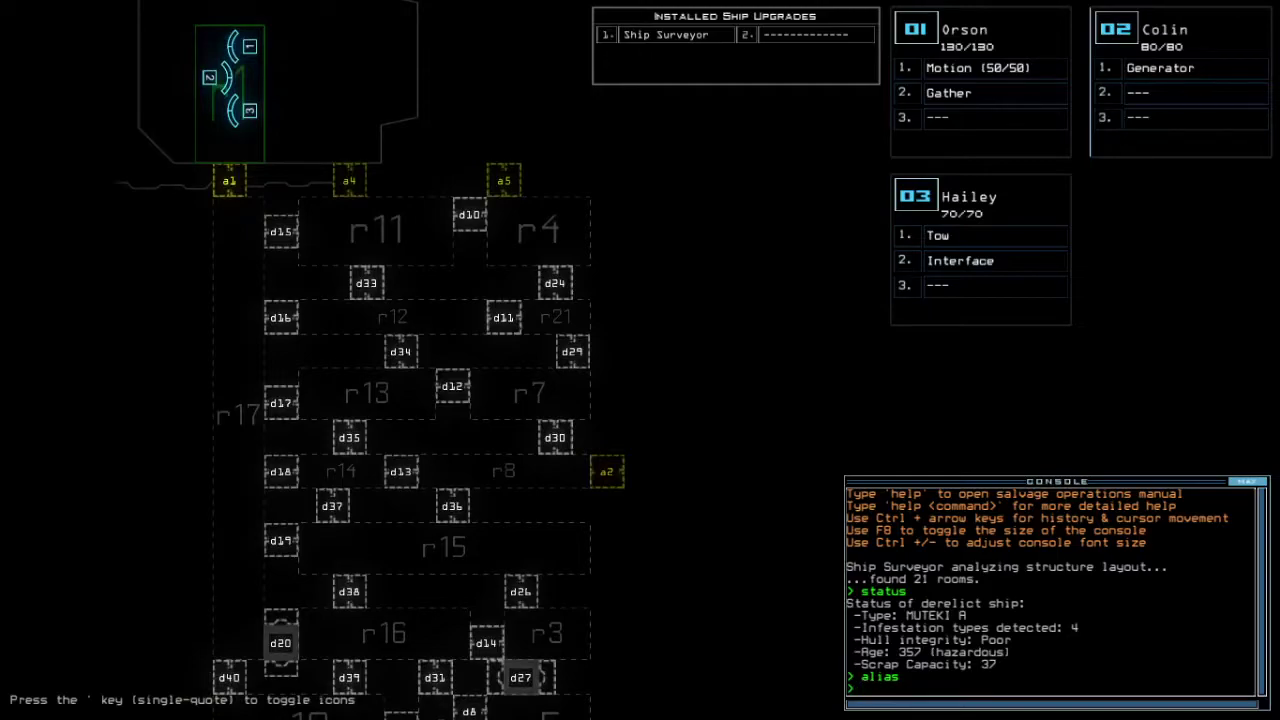
pyautogui.write('swap')
# Step: Swap Orson's Motion and Gather modules onto Hailey and Hailey's Tow onto Colin
pyautogui.press('Return')
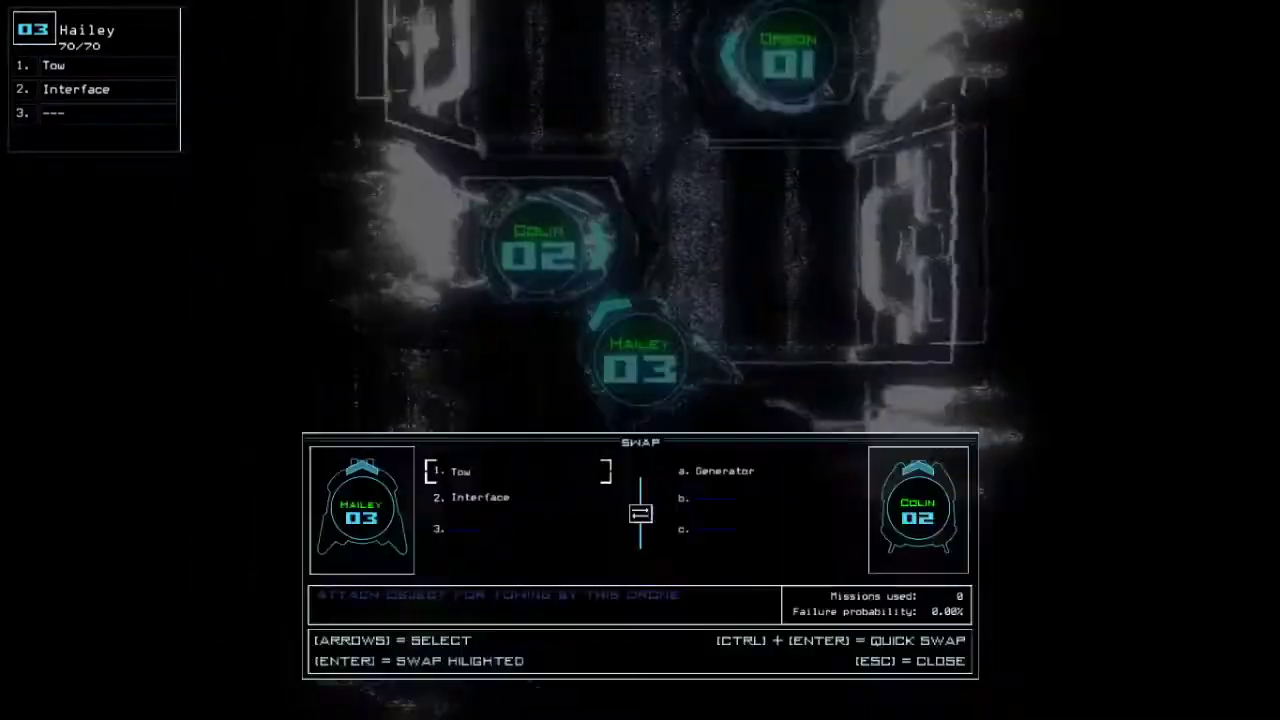
pyautogui.press('Escape')
pyautogui.press('Return')
pyautogui.press('Return')
pyautogui.press('Escape')
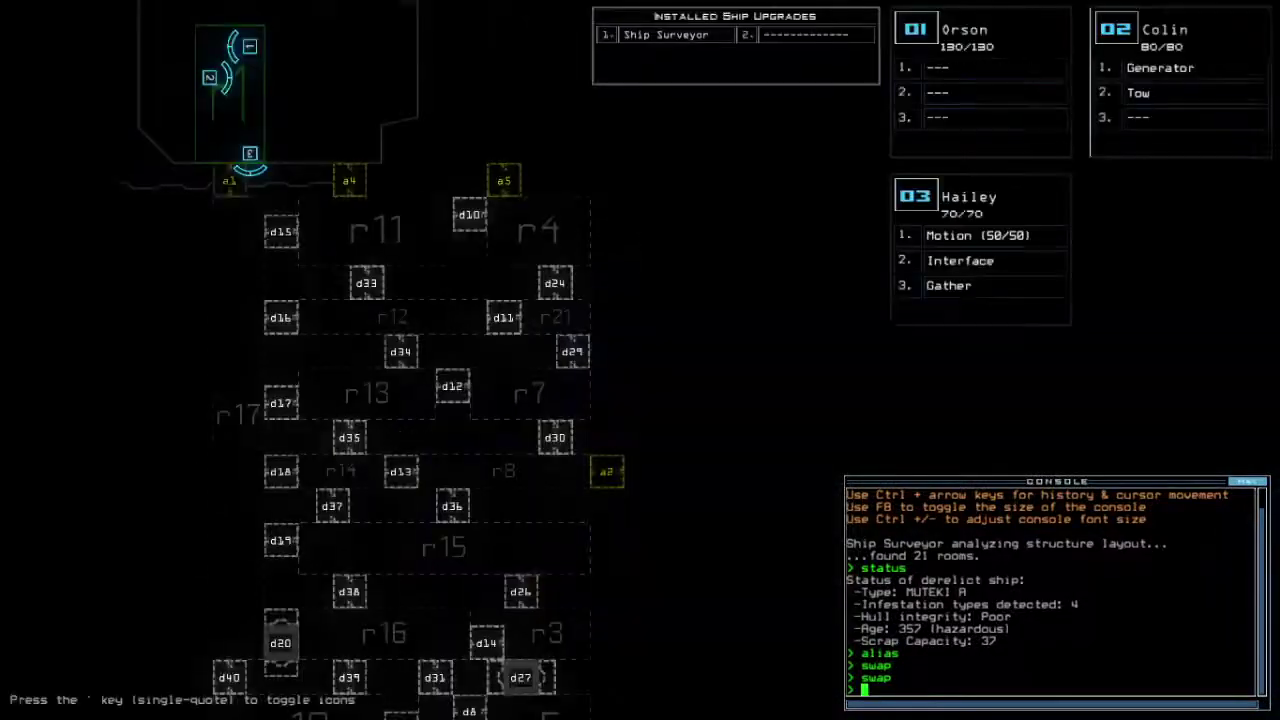
pyautogui.write('dd a')
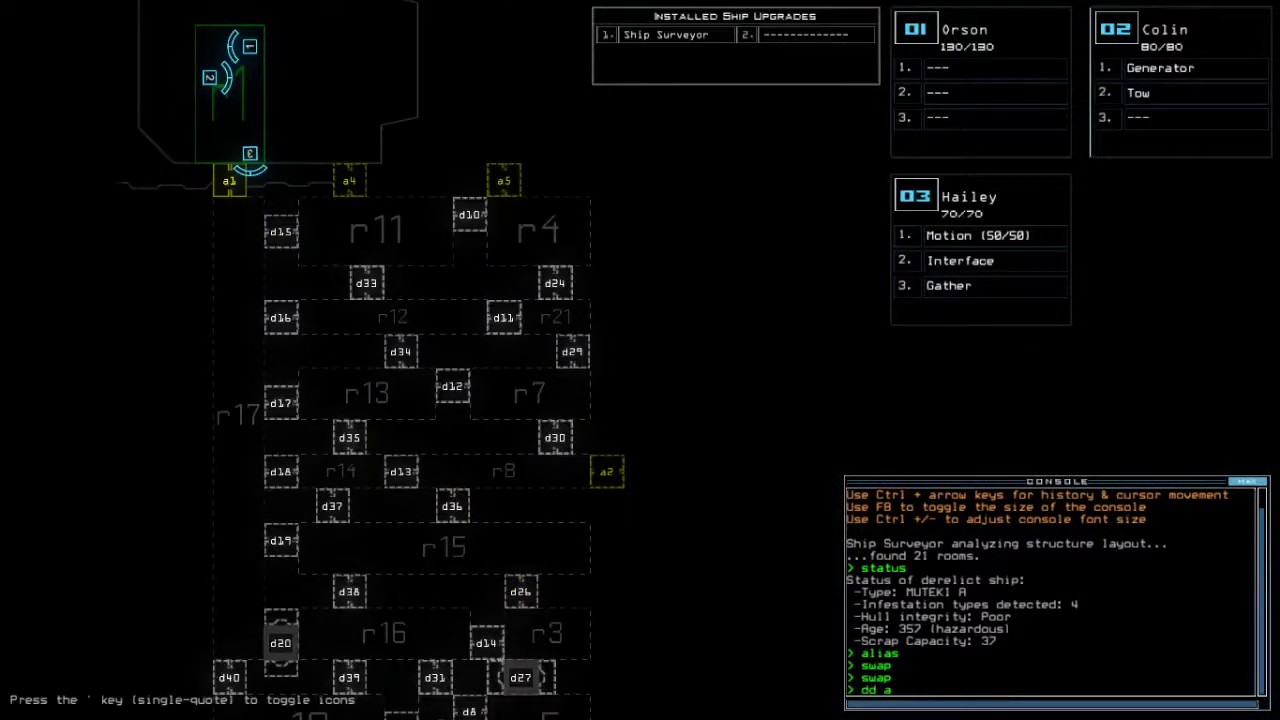
pyautogui.write('4')
# Step: Re-dock at airlock a4 with a motion scan, then a5 and a2, then head for a3
pyautogui.press('Return')
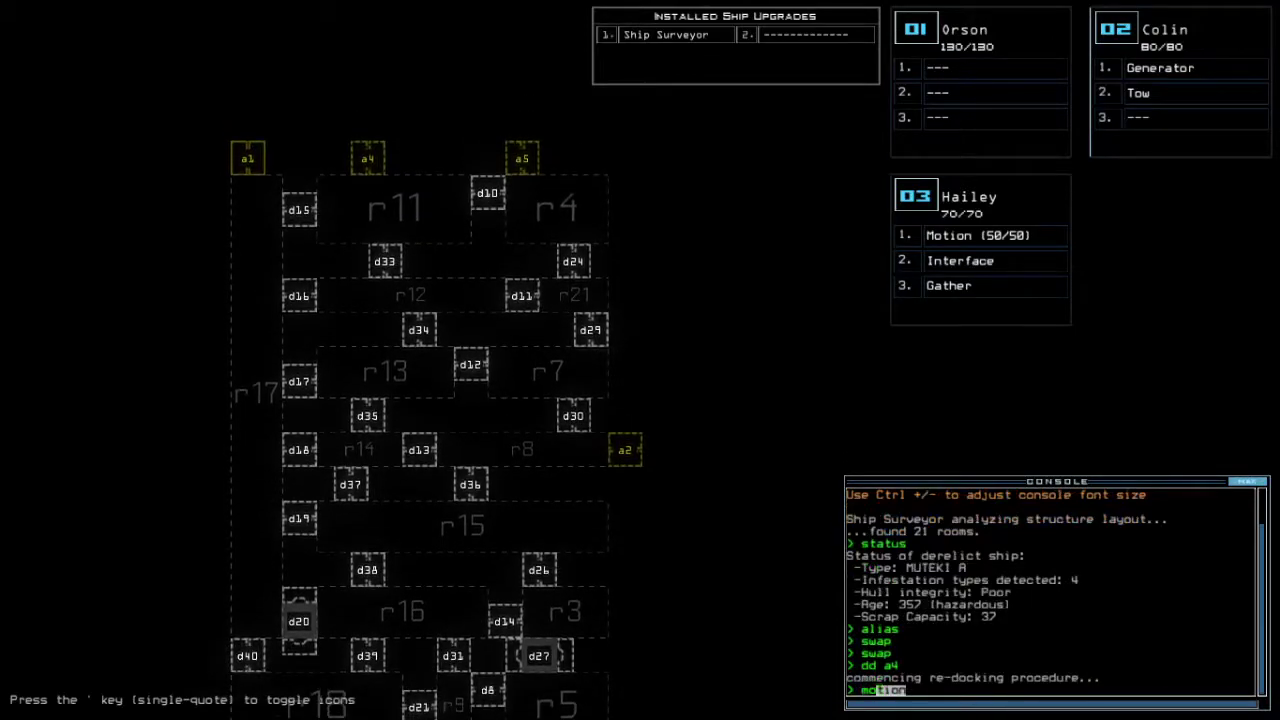
pyautogui.press('Return')
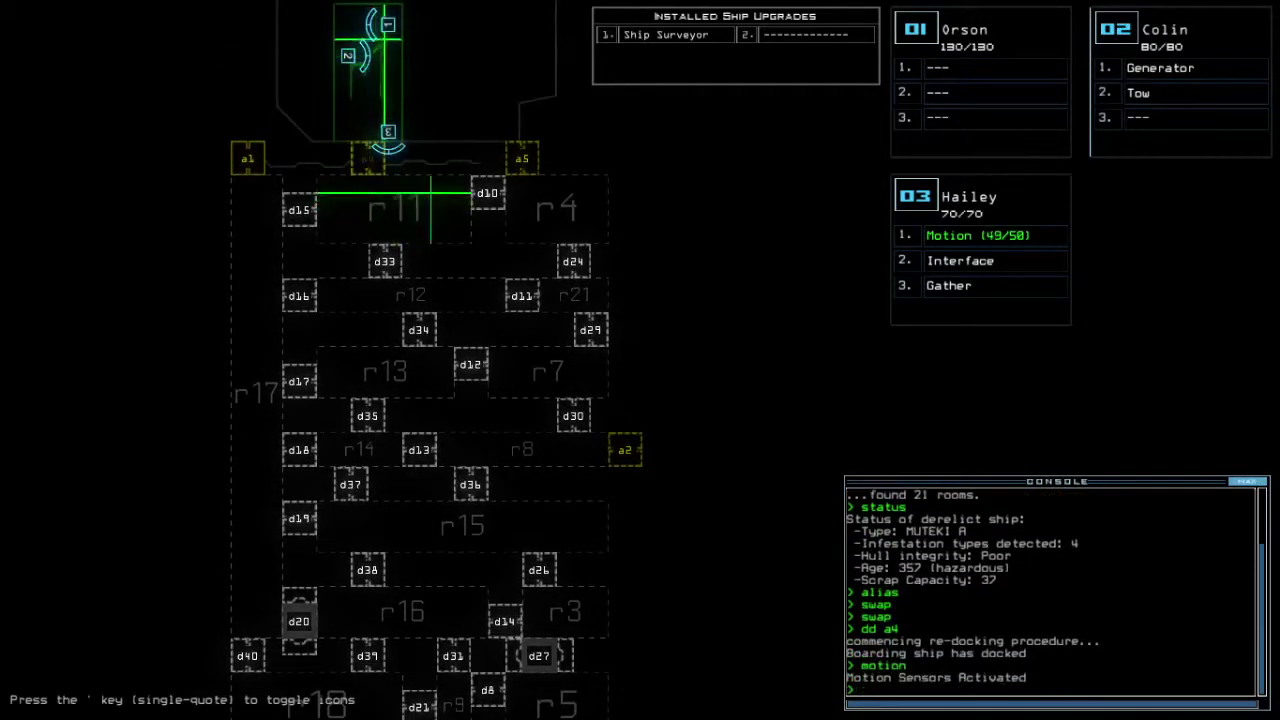
pyautogui.write('dd a5')
pyautogui.press('Return')
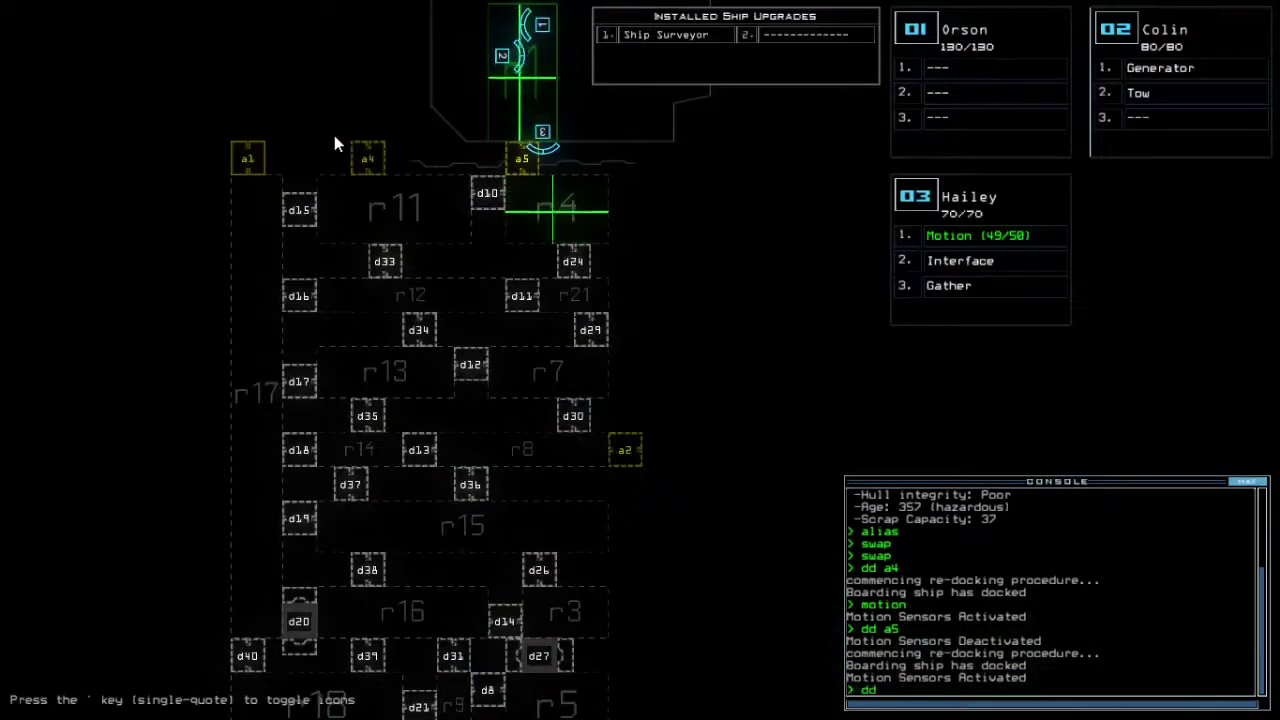
pyautogui.write('dd a2')
pyautogui.press('Return')
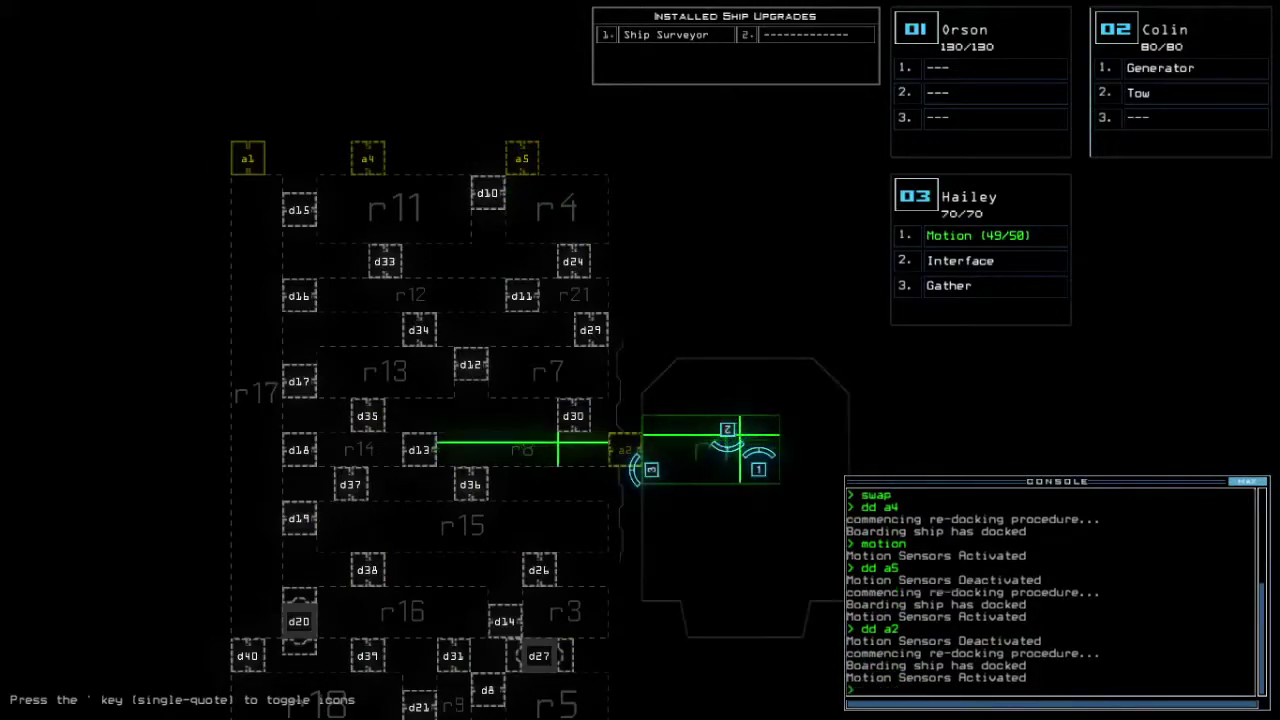
pyautogui.press('Down')
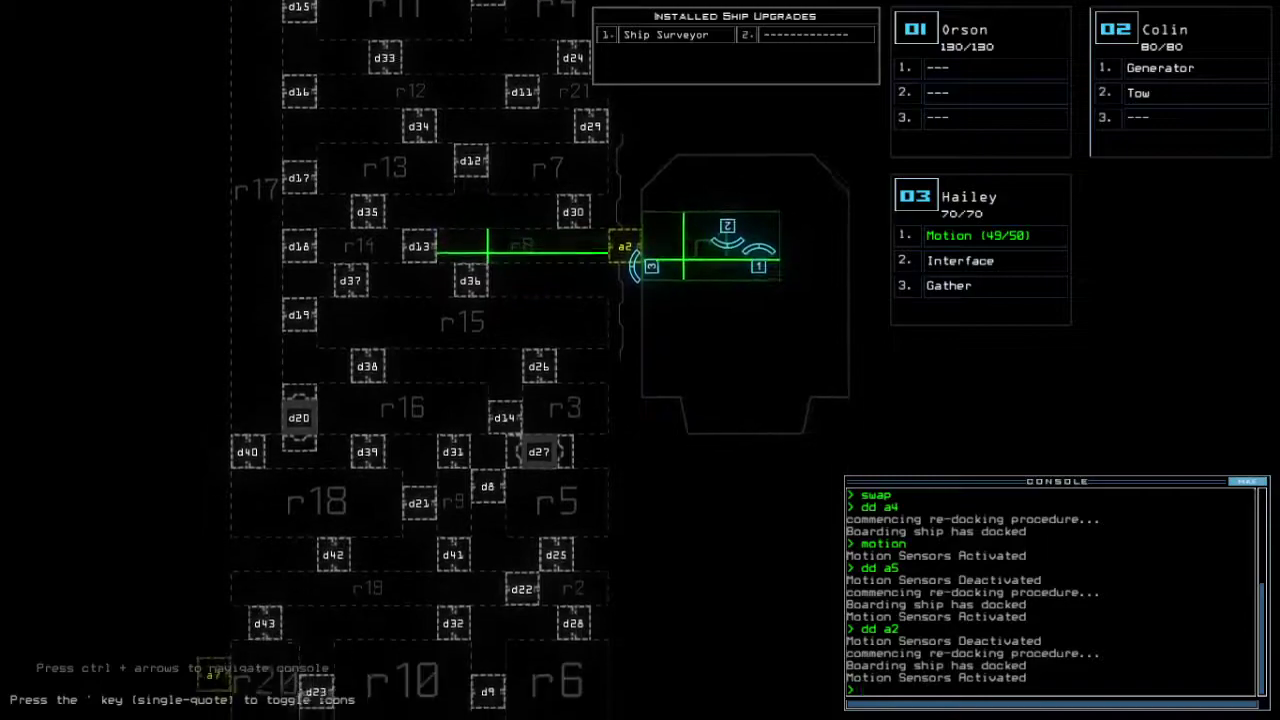
pyautogui.write('dd a3')
pyautogui.press('Return')
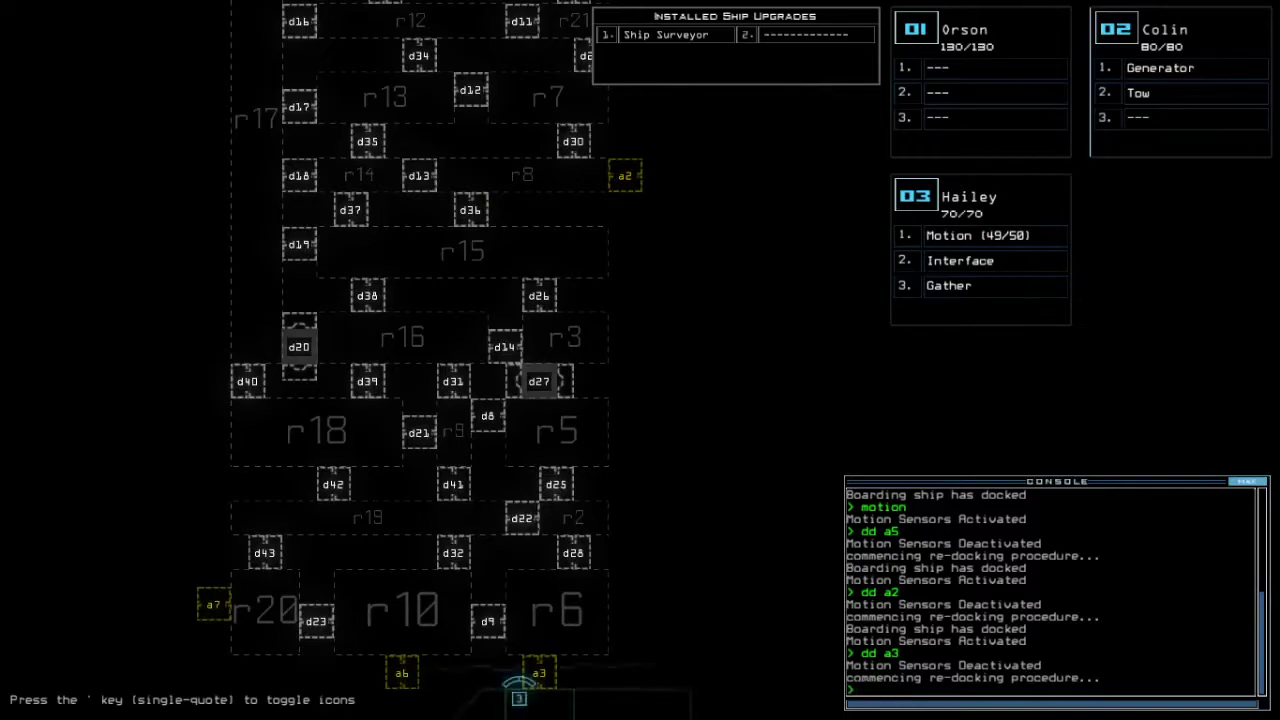
# Step: Check Hailey's camera at a3, re-dock at airlock a6, and flag room r6
pyautogui.press('3')
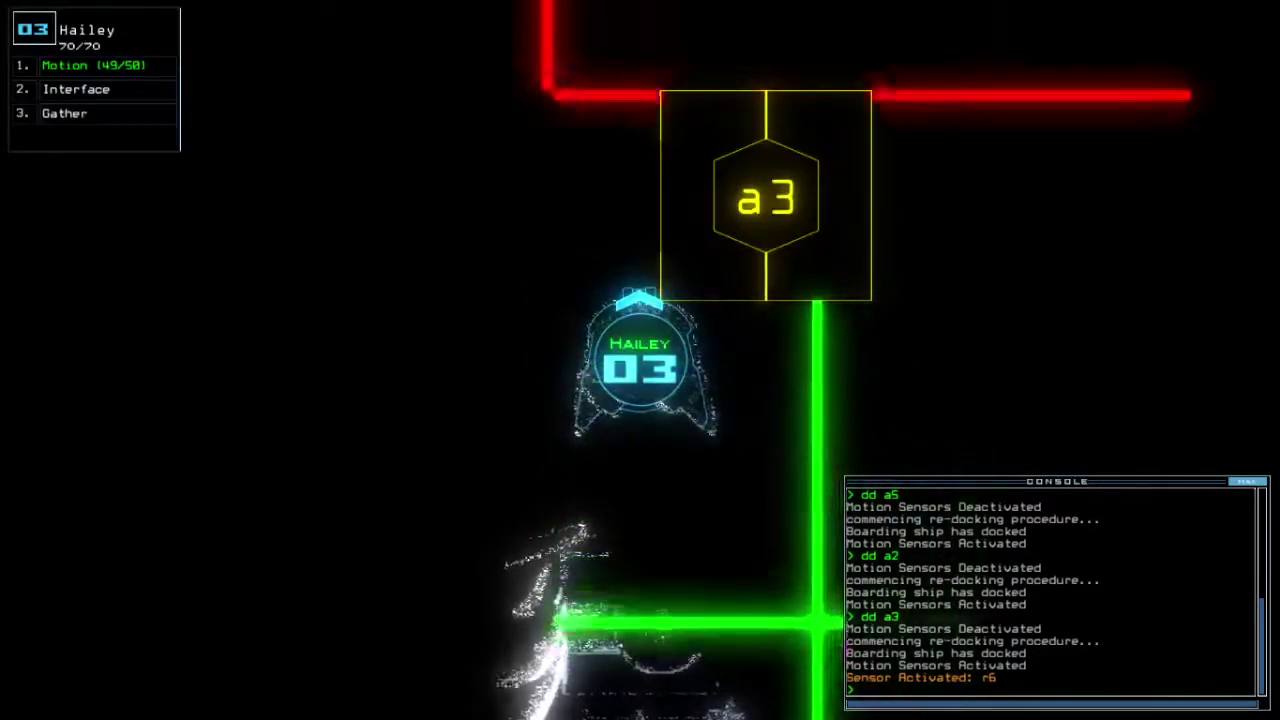
pyautogui.press('space')
pyautogui.write('dd a')
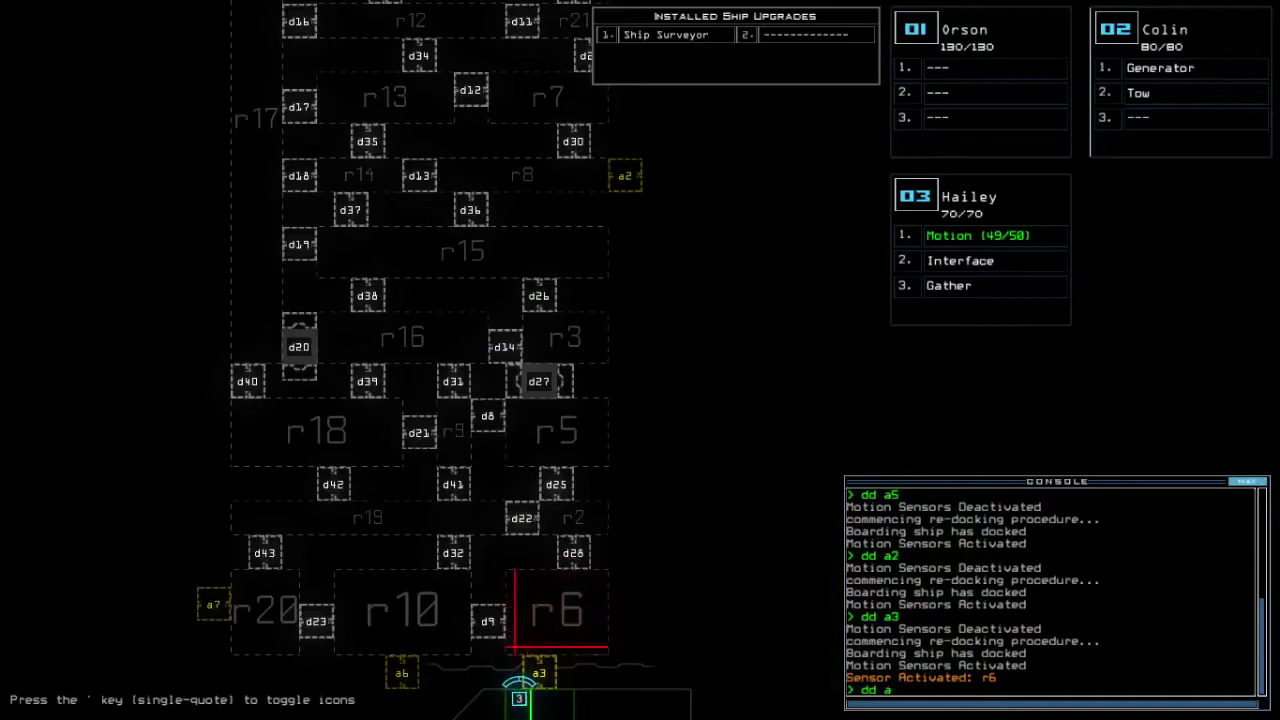
pyautogui.write('6')
pyautogui.press('Return')
pyautogui.write('r6')
pyautogui.press('Return')
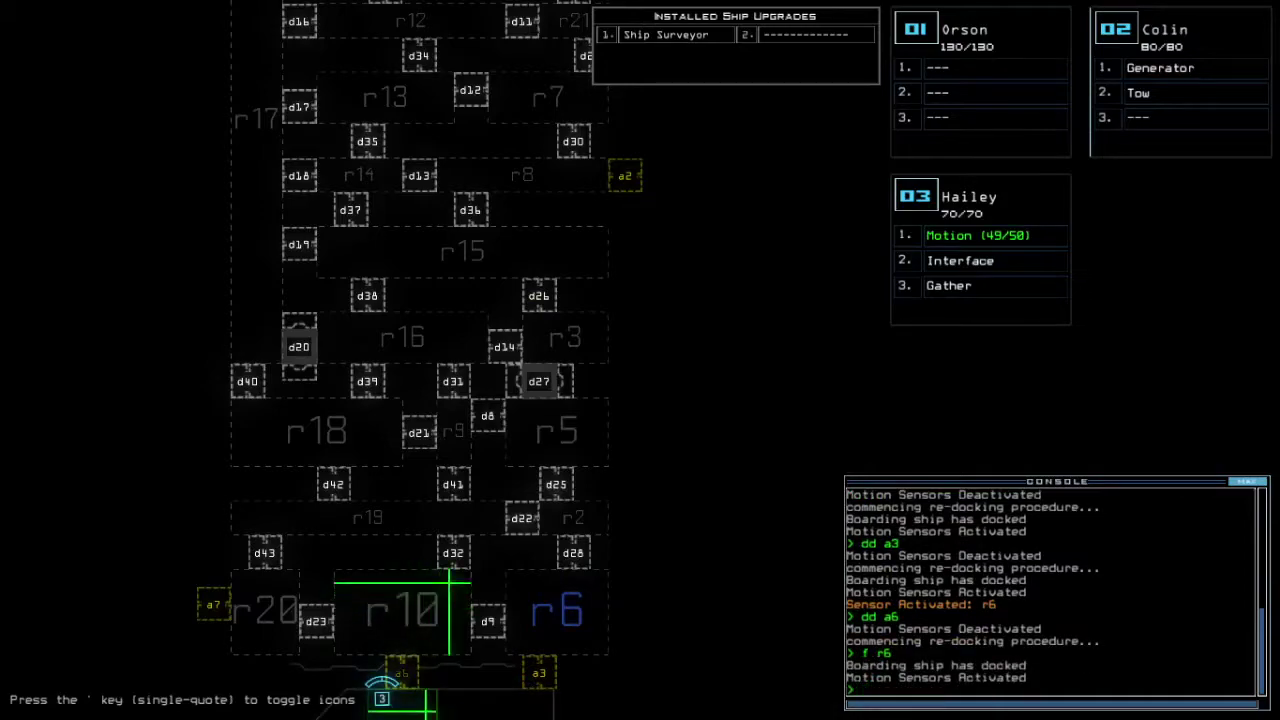
pyautogui.hotkey('ctrl', 'Up')
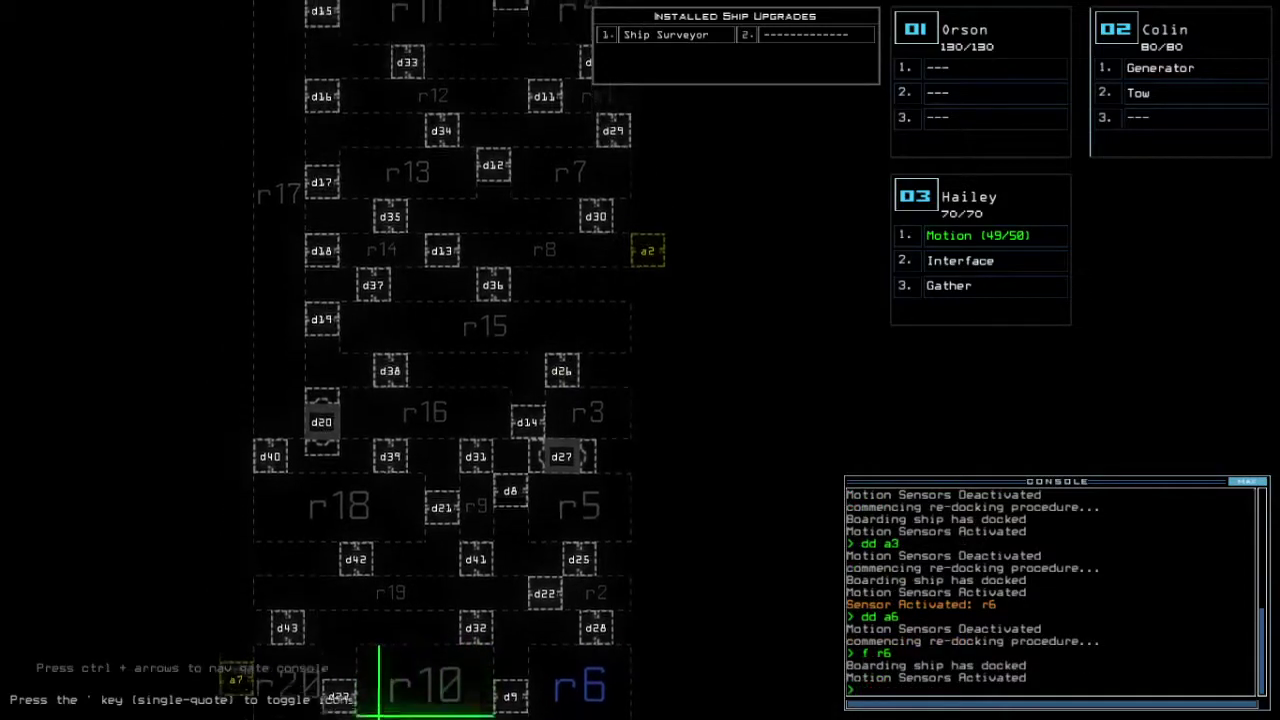
pyautogui.hotkey('ctrl', 'Down')
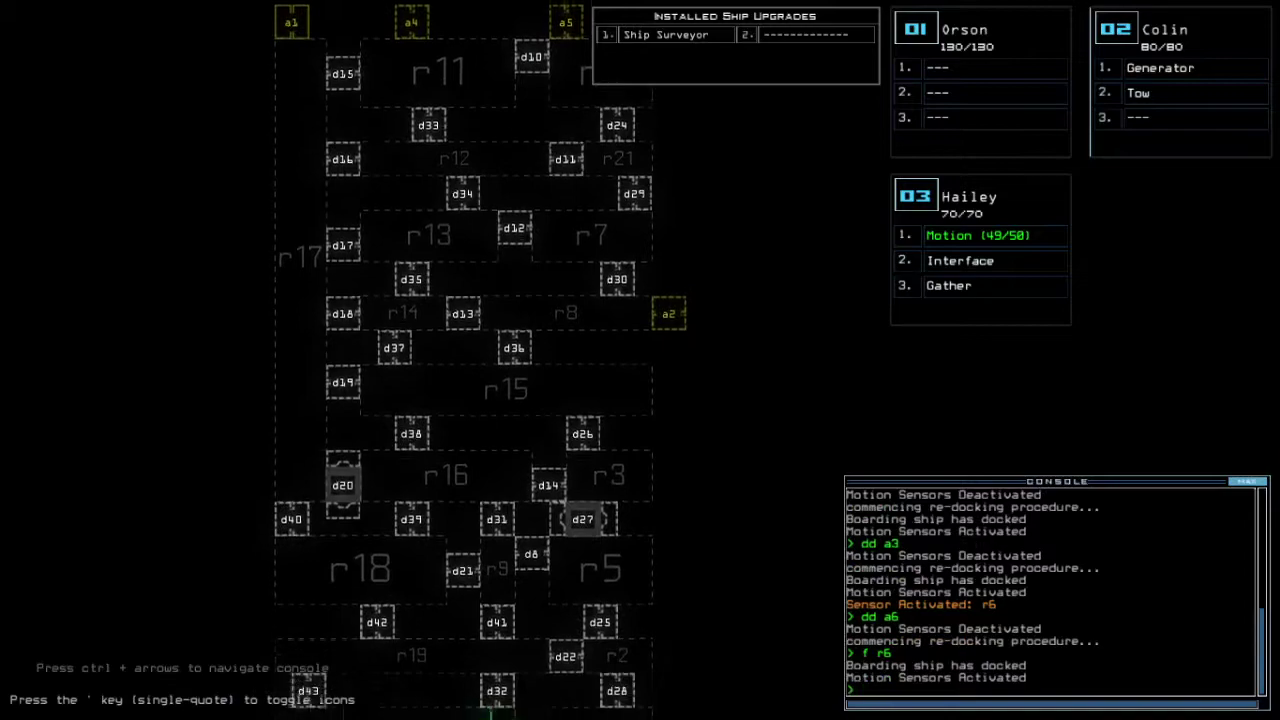
pyautogui.write('dd a7')
# Step: Dock at airlock a7, check Hailey's view, and open all doors to r1 with arr
pyautogui.press('Return')
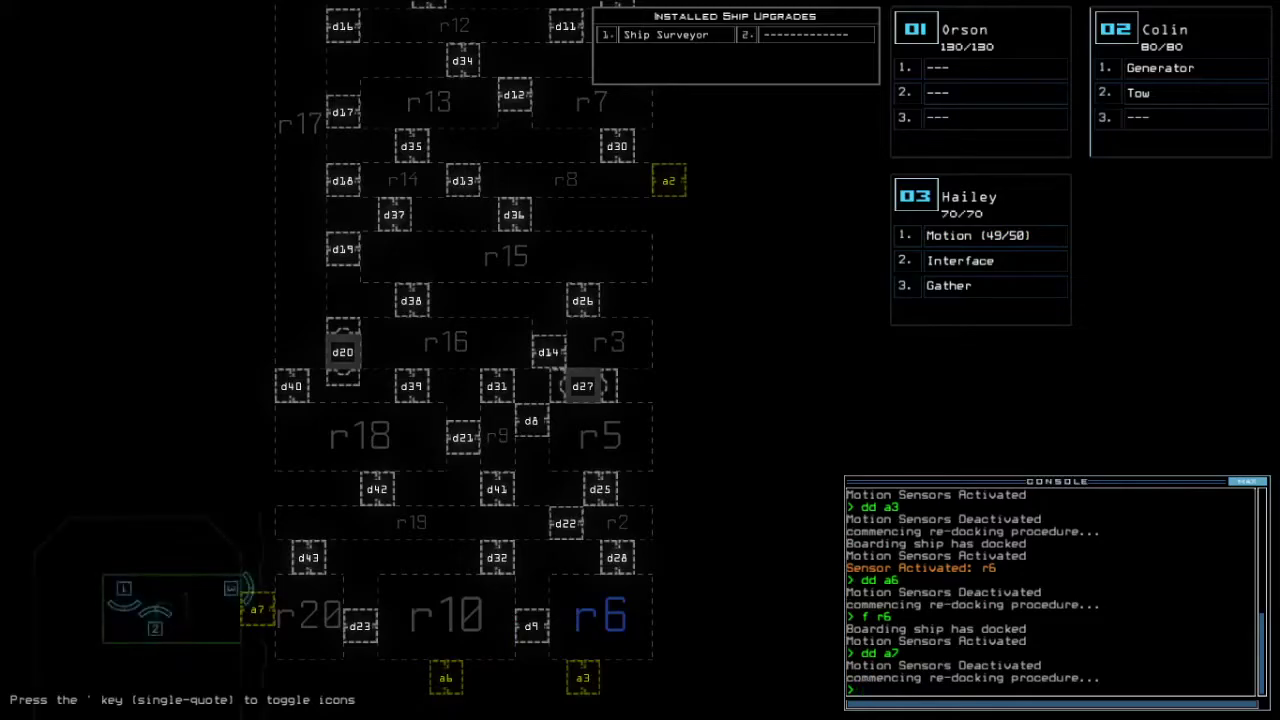
pyautogui.press('3')
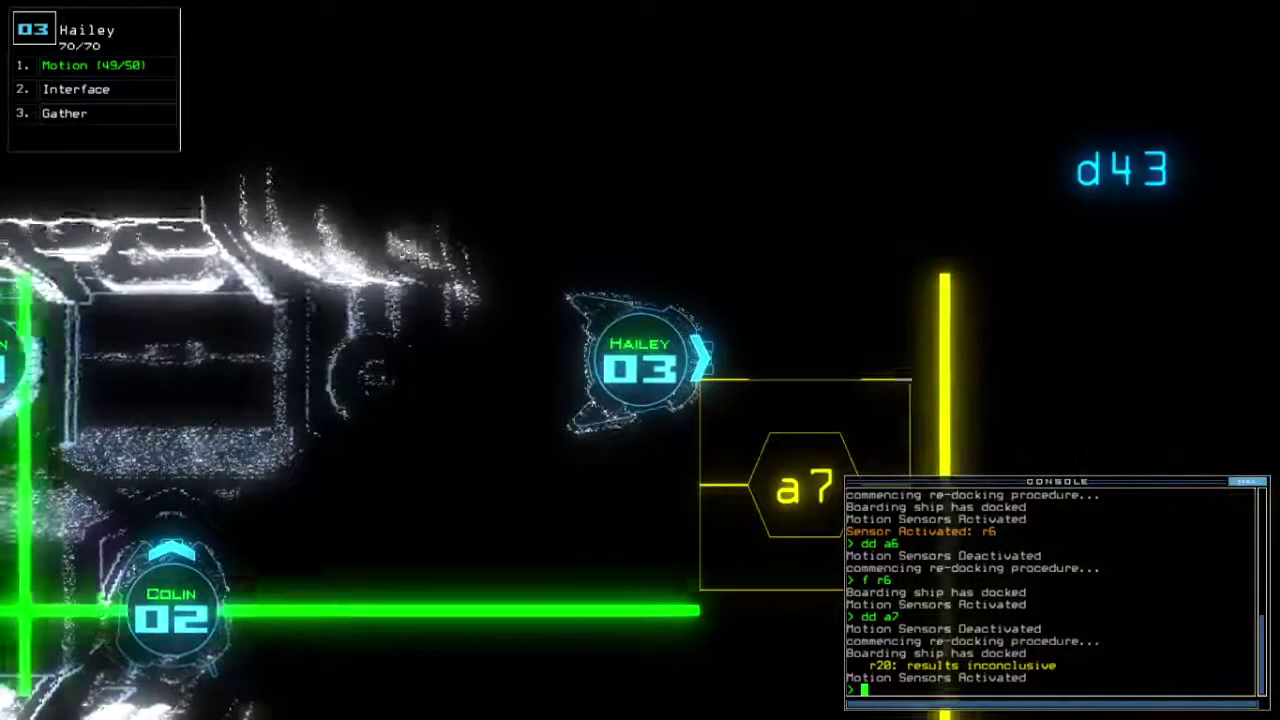
pyautogui.press('space')
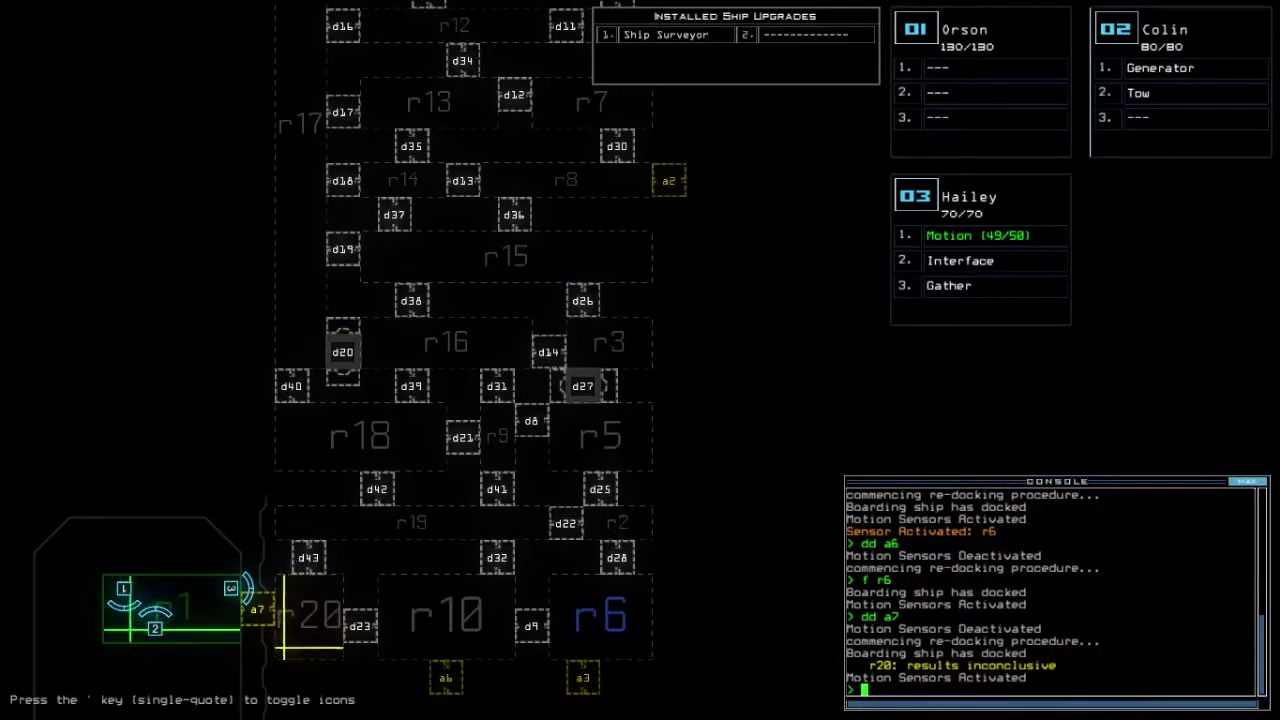
pyautogui.press('space')
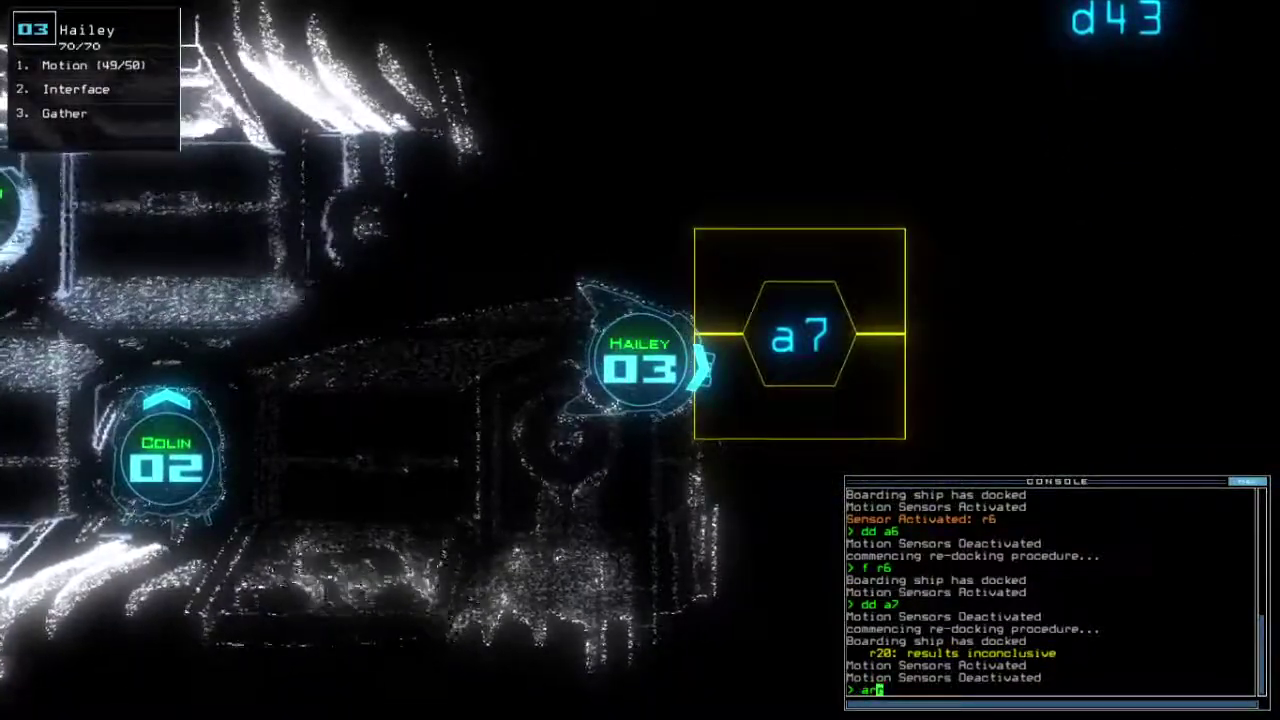
pyautogui.write('arr')
pyautogui.press('Return')
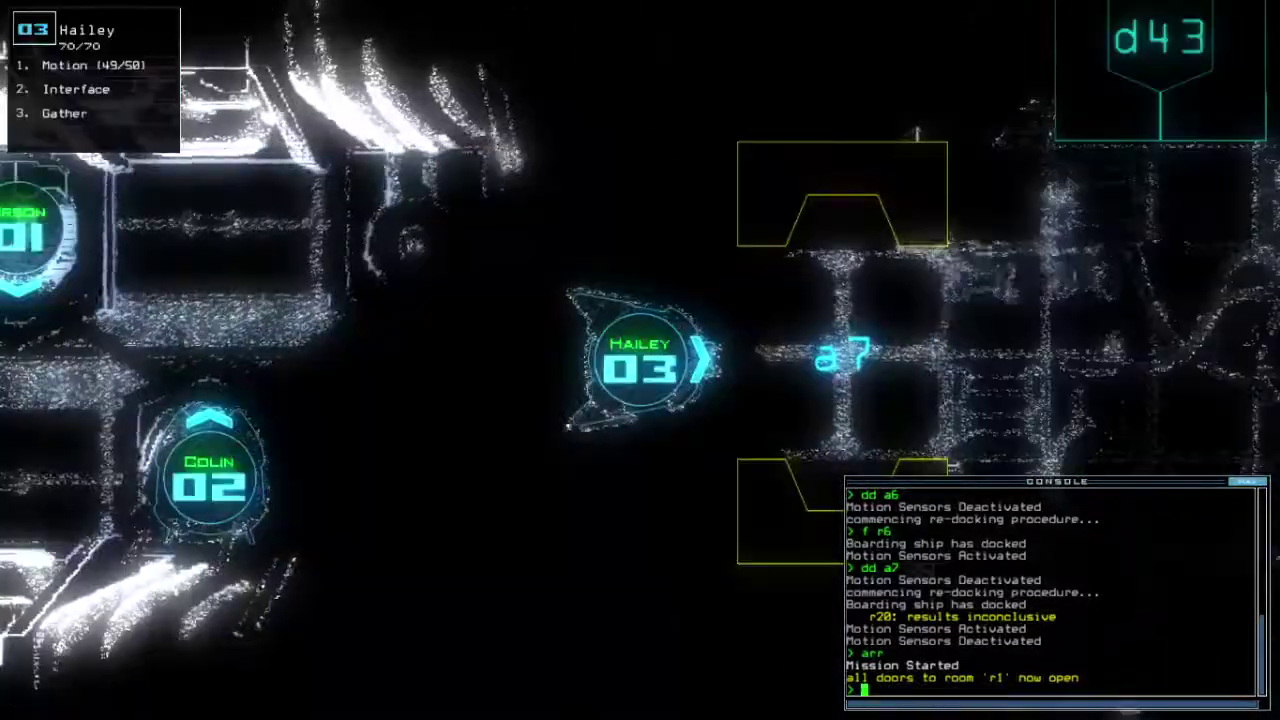
# Step: Re-dock at airlock a6 and open all doors to room r1 again
pyautogui.press('Tab')
pyautogui.write('d')
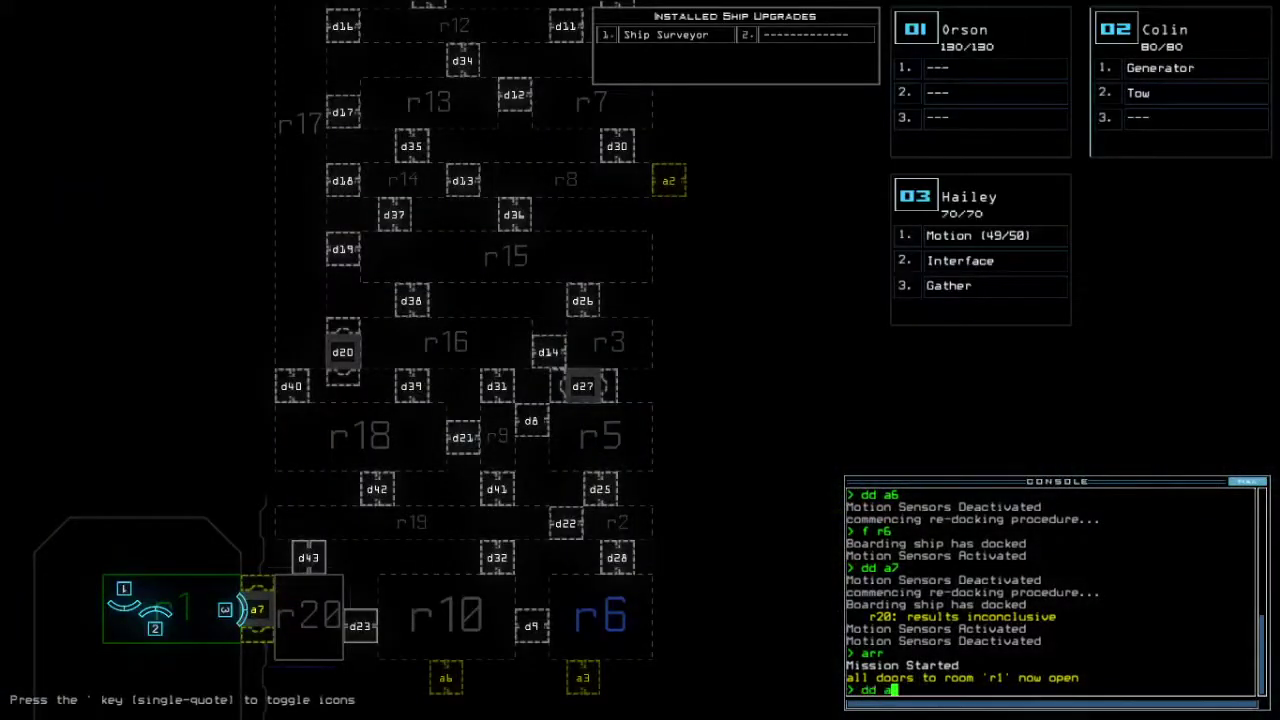
pyautogui.write('6')
pyautogui.press('Return')
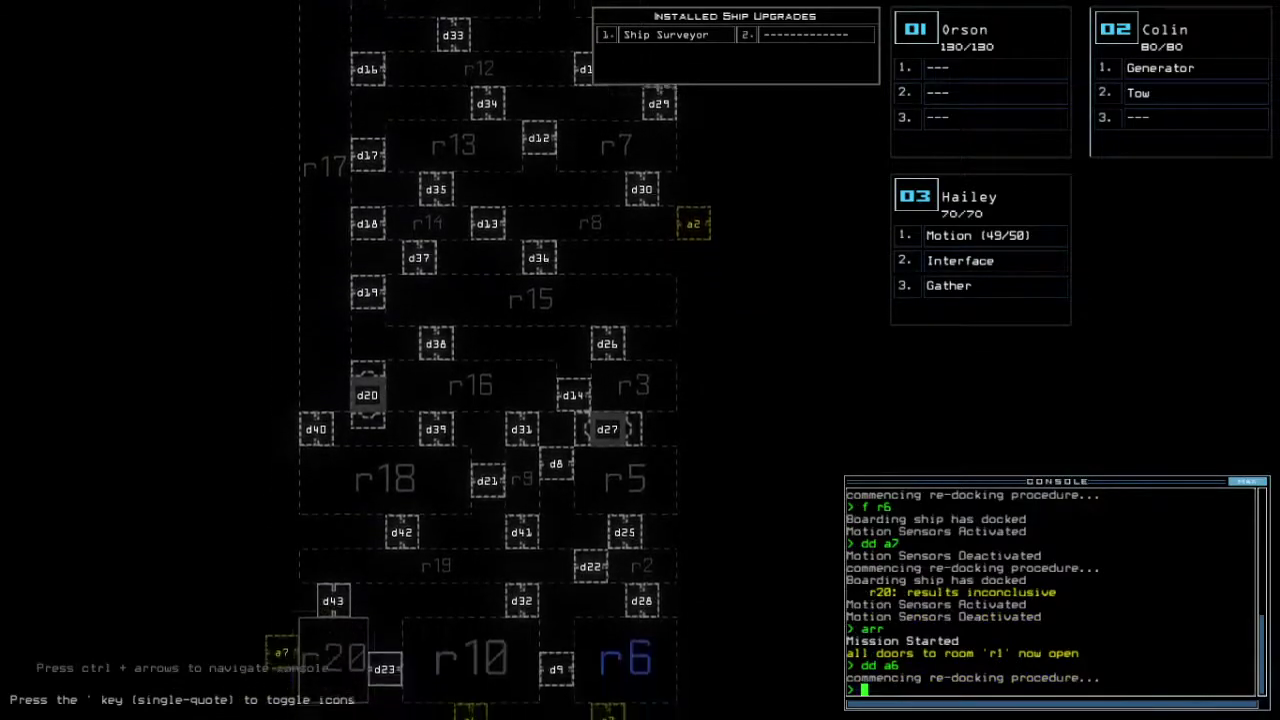
pyautogui.write('arr')
pyautogui.press('Return')
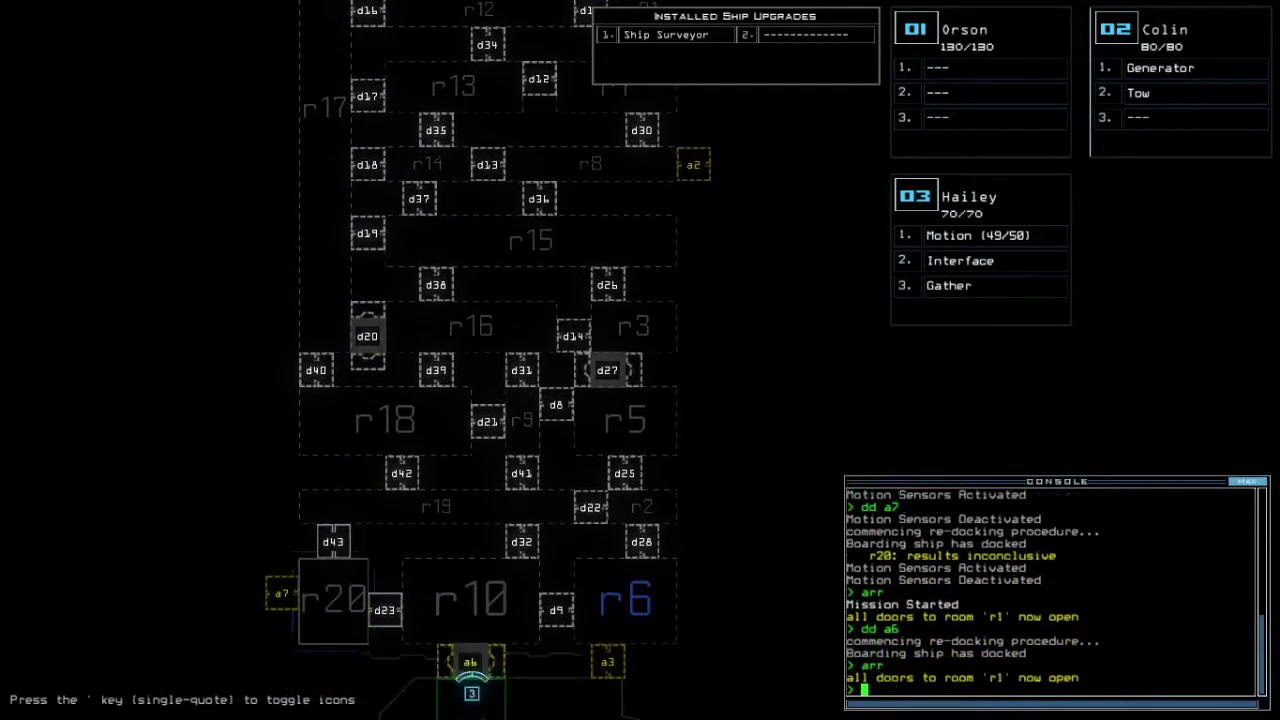
pyautogui.press('Tab')
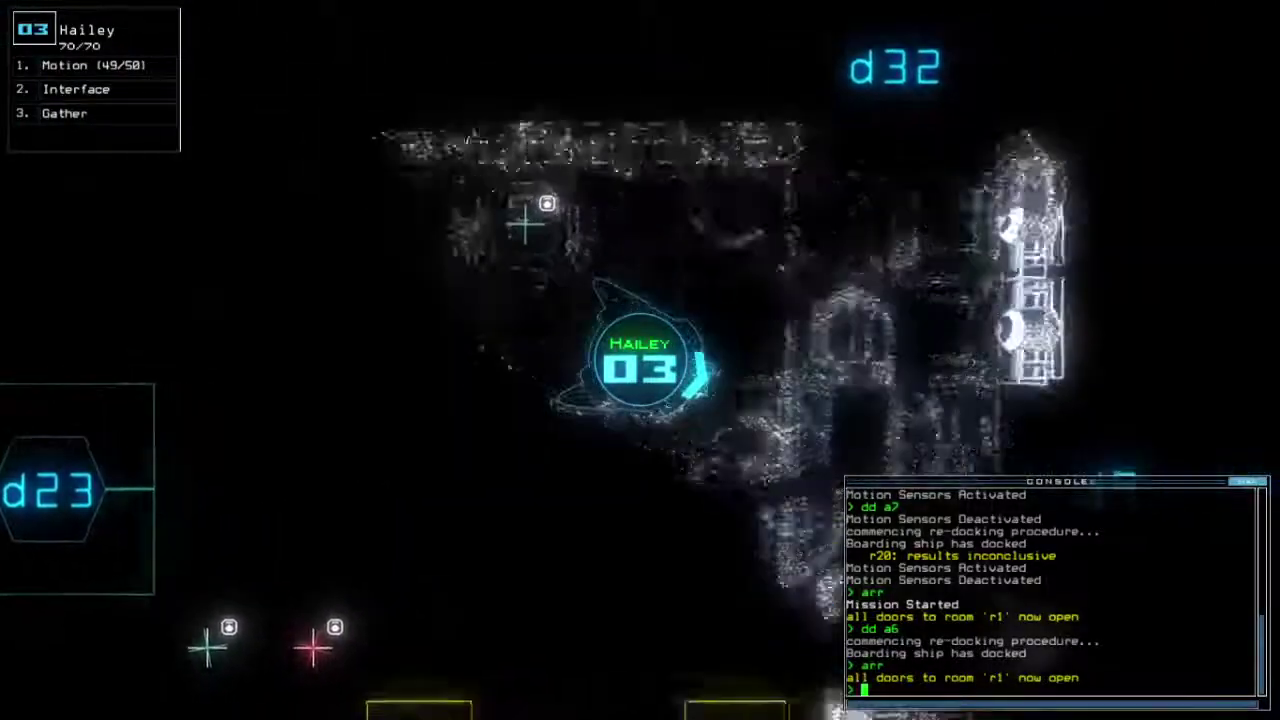
pyautogui.write('navigate 2')
# Step: Send Colin into r10, re-dock toward a2, and tow the Quarantine Bypass upgrade
pyautogui.press('Return')
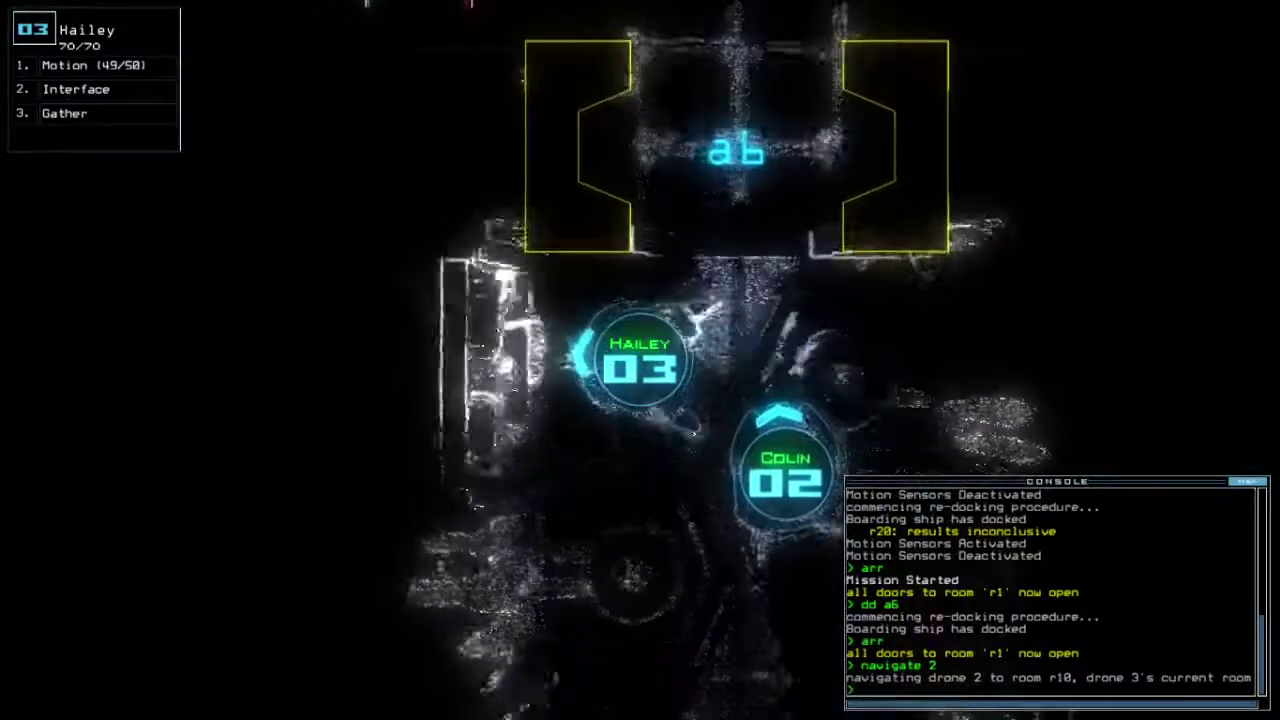
pyautogui.press('space')
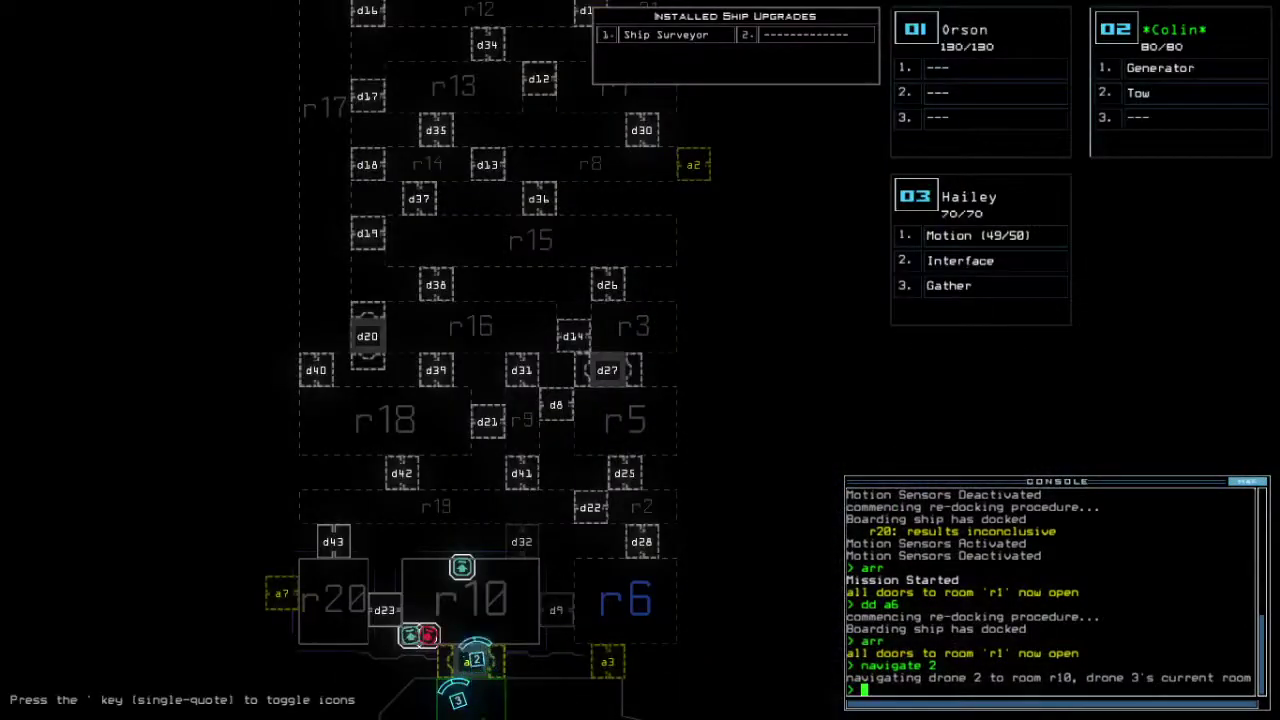
pyautogui.write('dd a2')
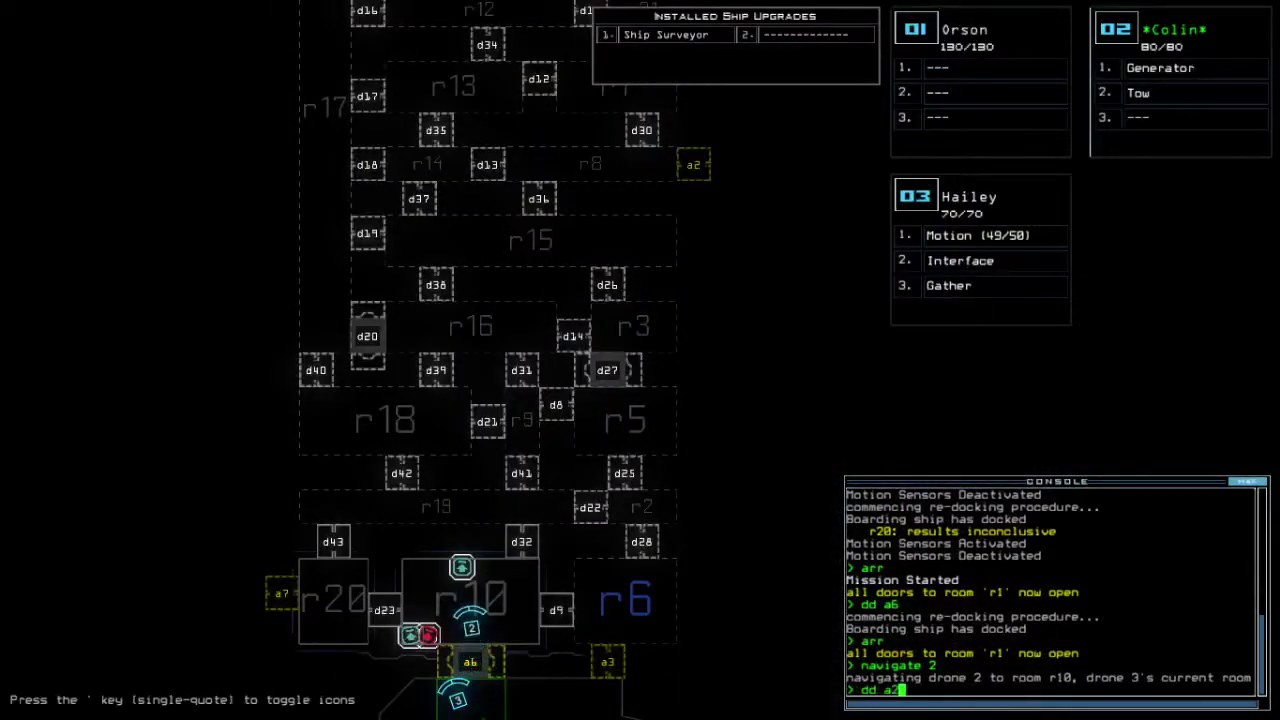
pyautogui.press('Return')
pyautogui.press('space')
pyautogui.write('to')
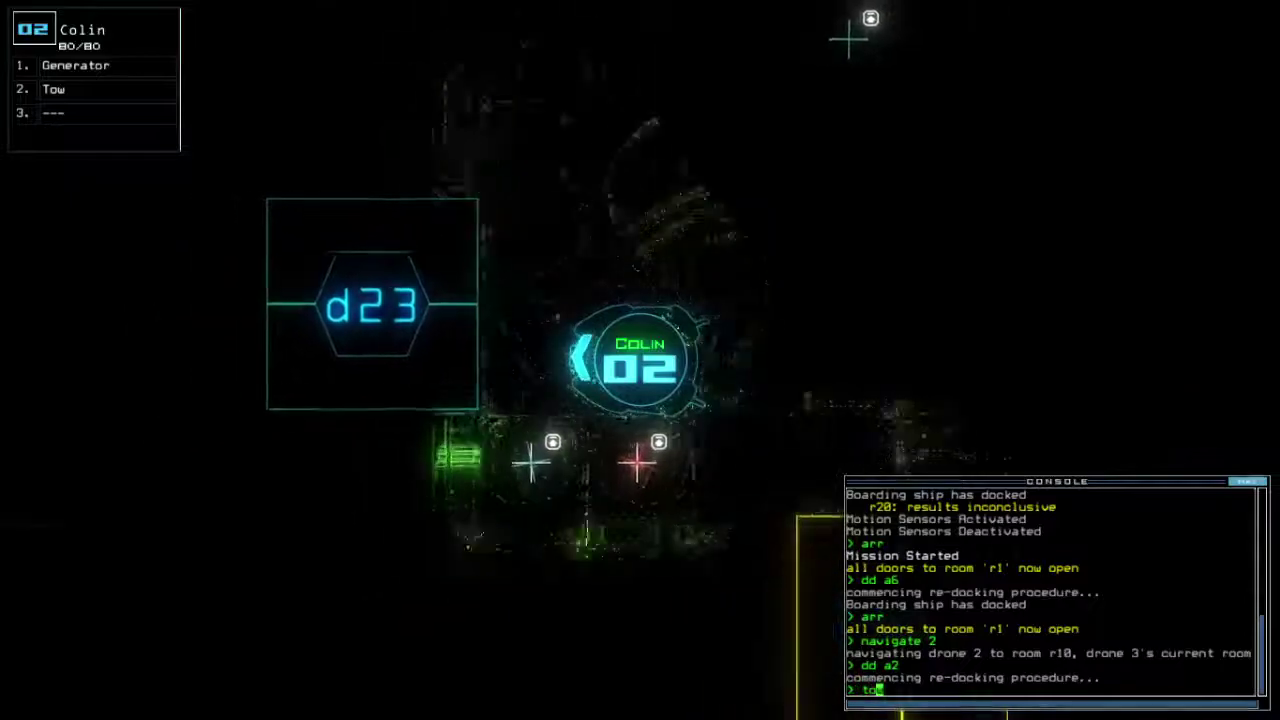
pyautogui.write('w')
pyautogui.press('Return')
pyautogui.write('i')
pyautogui.press('Return')
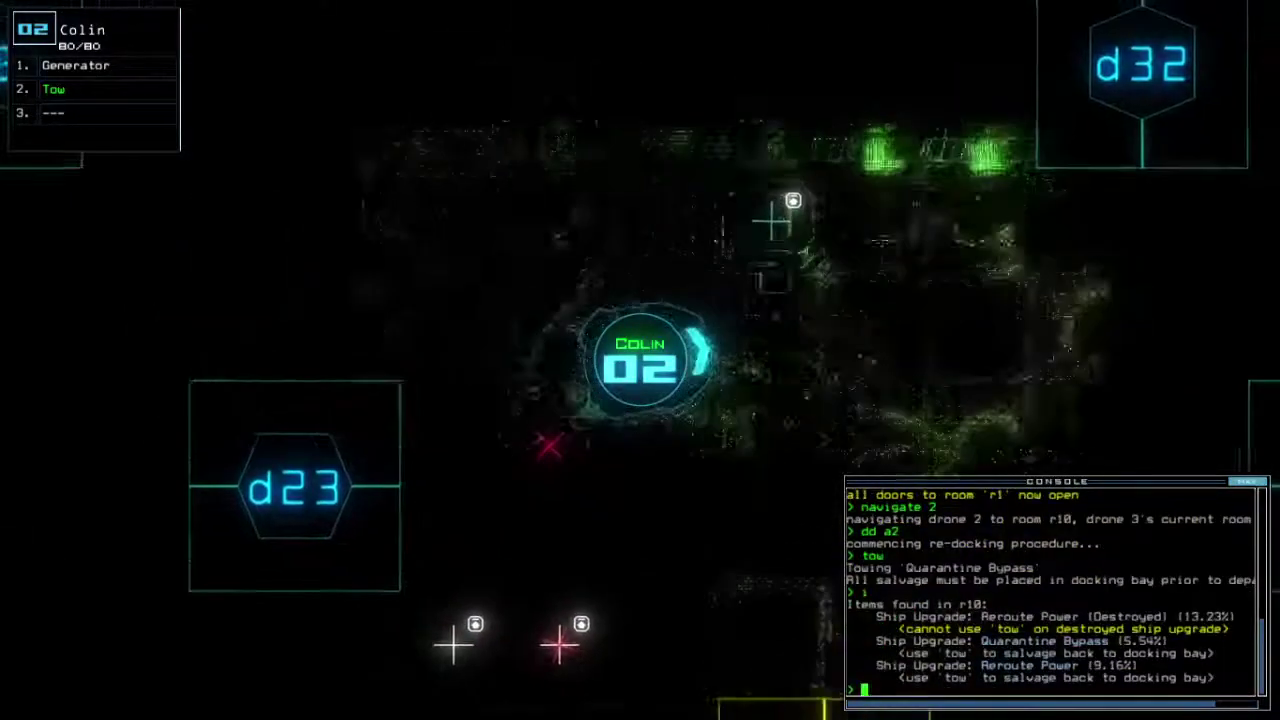
pyautogui.write('3')
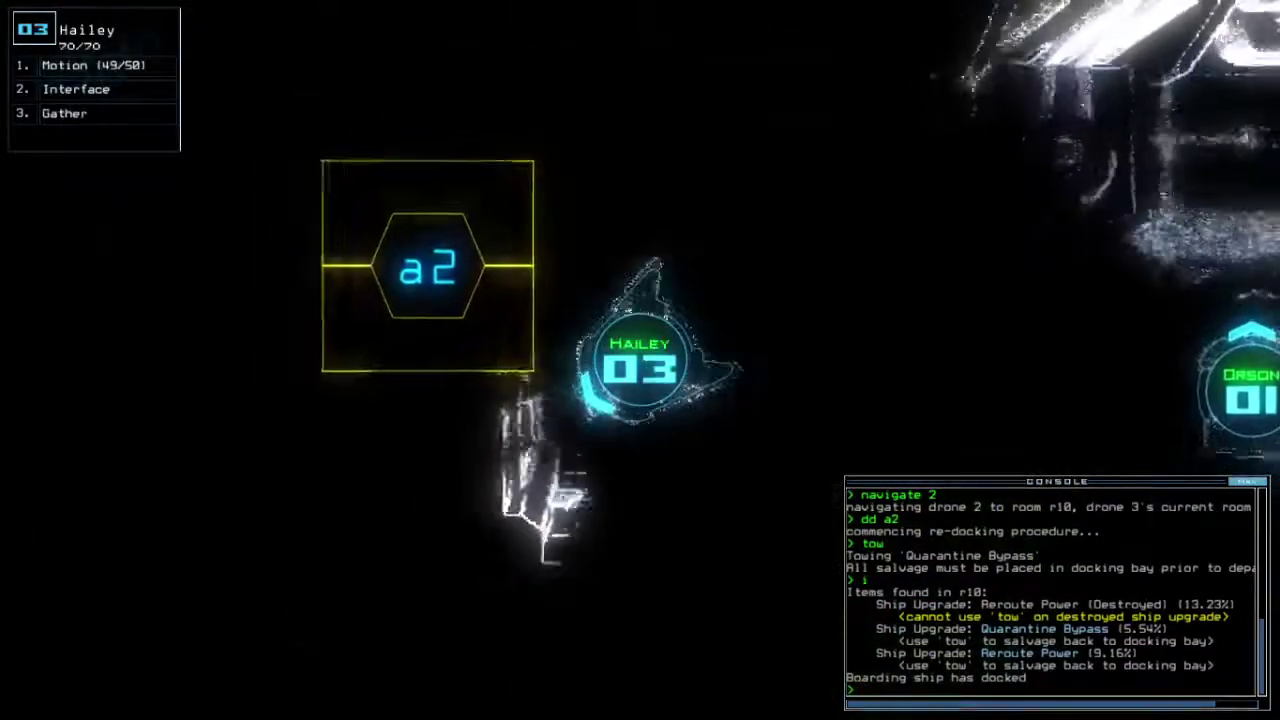
pyautogui.write('a2')
# Step: Open all doors to r1 and steer Hailey deeper into the ship
pyautogui.press('Return')
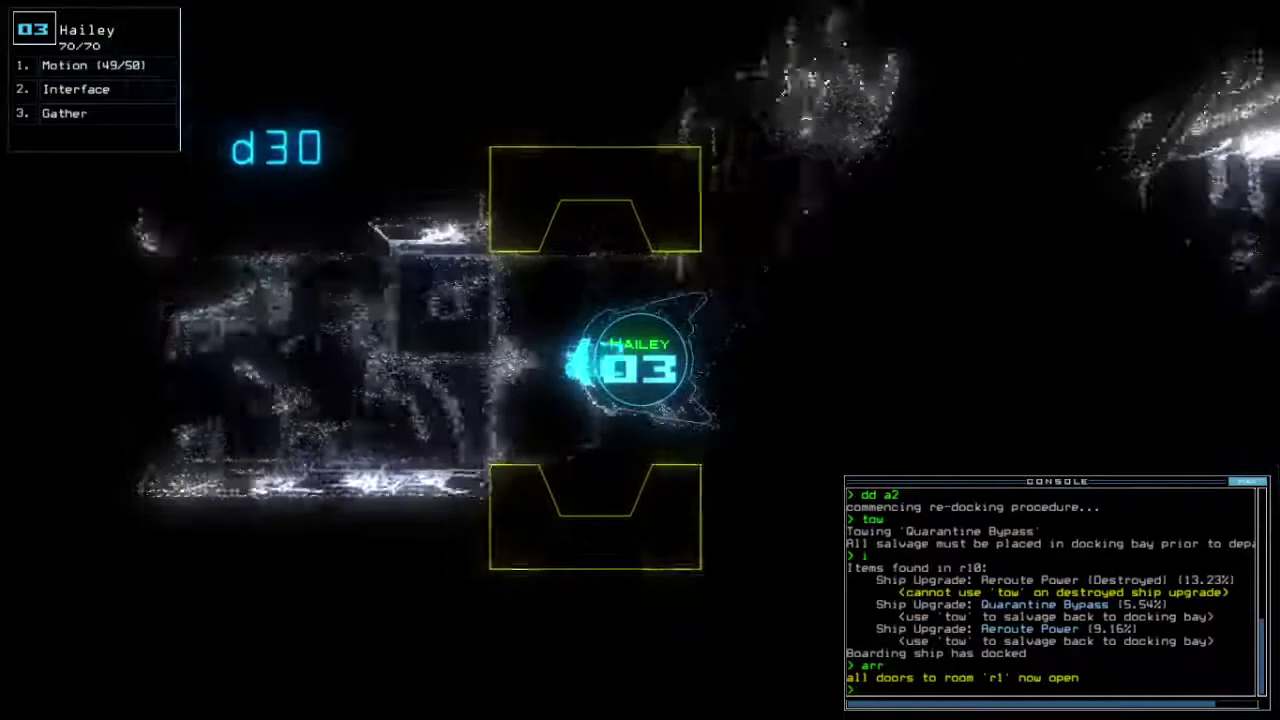
pyautogui.press('space')
pyautogui.press('space')
pyautogui.press('Left')
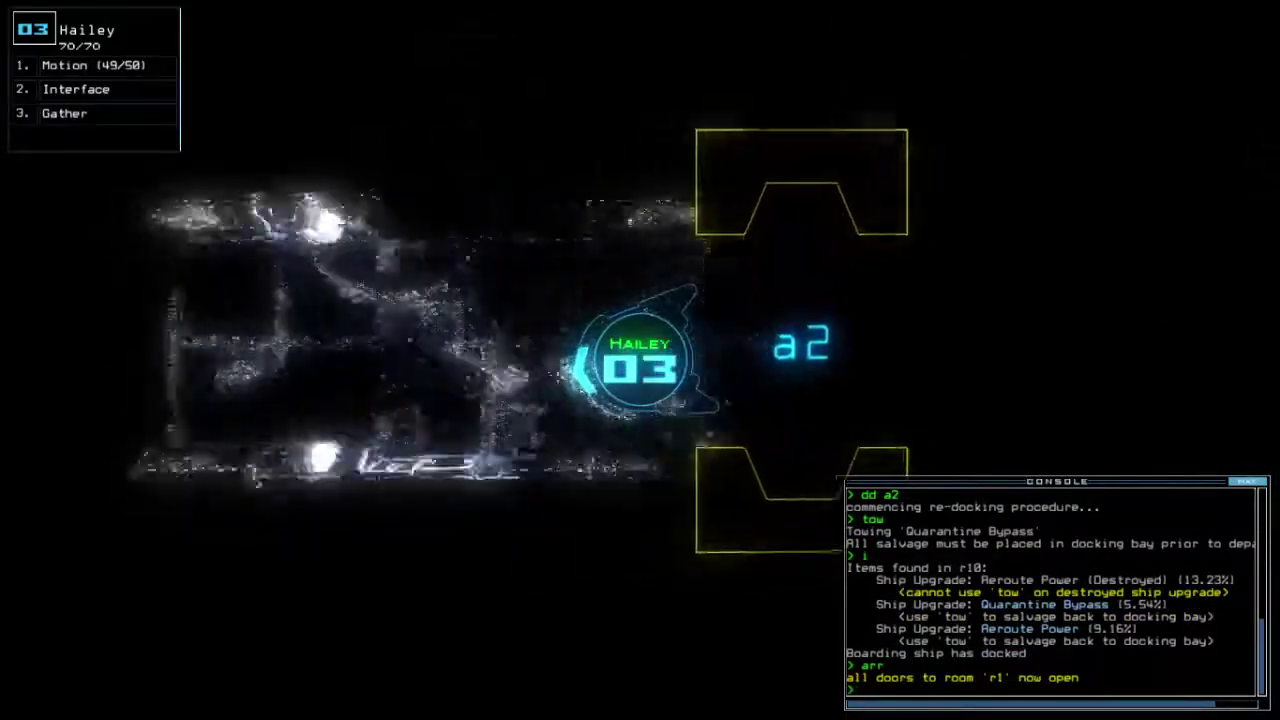
pyautogui.press('Left')
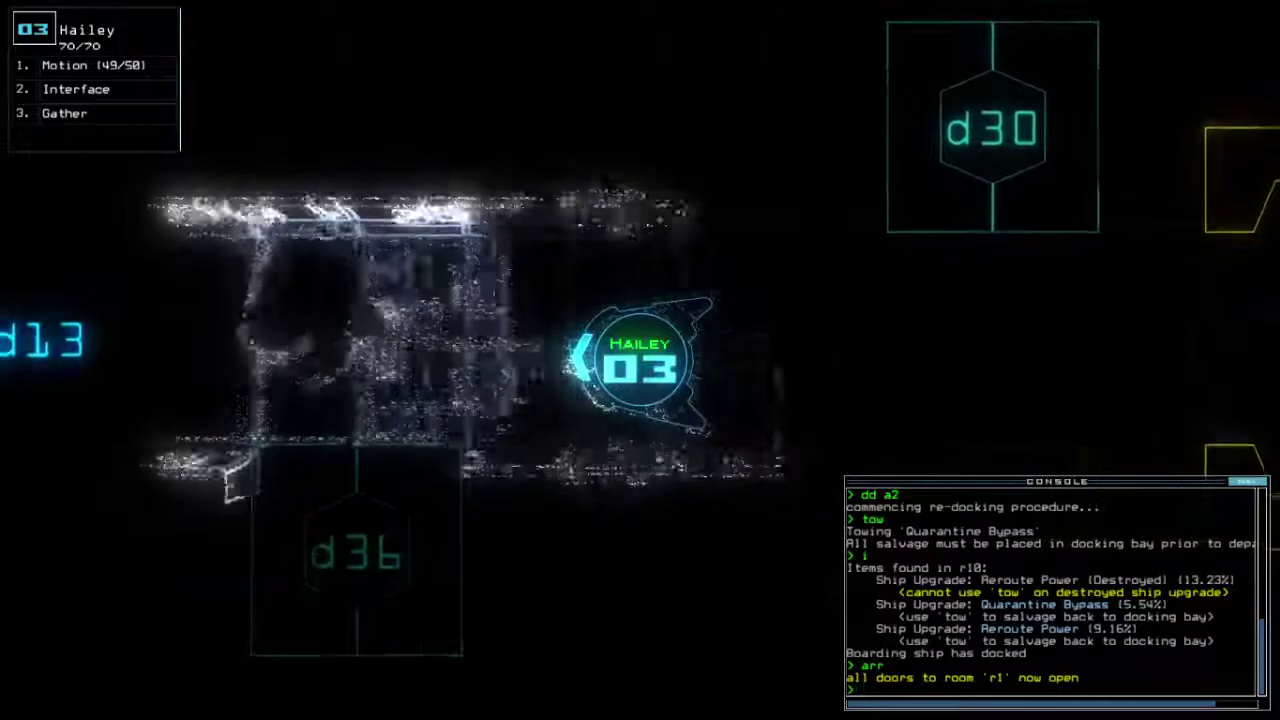
pyautogui.press('Left')
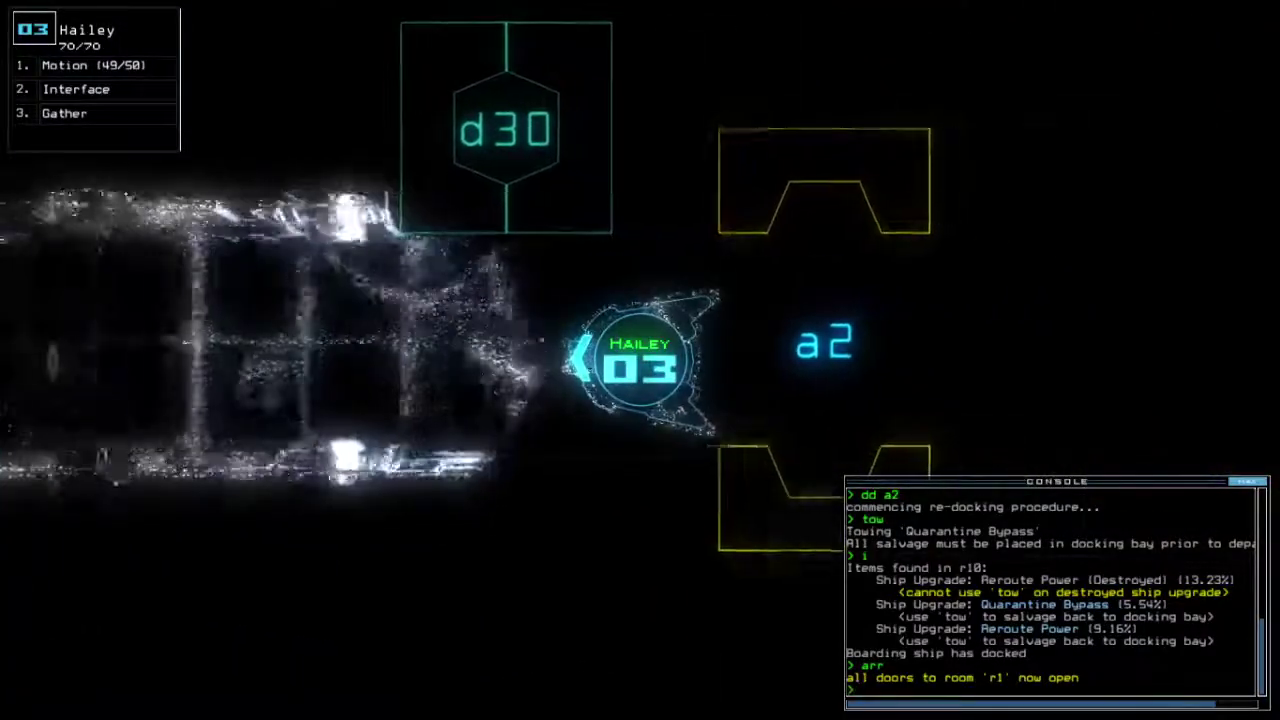
pyautogui.write('dd')
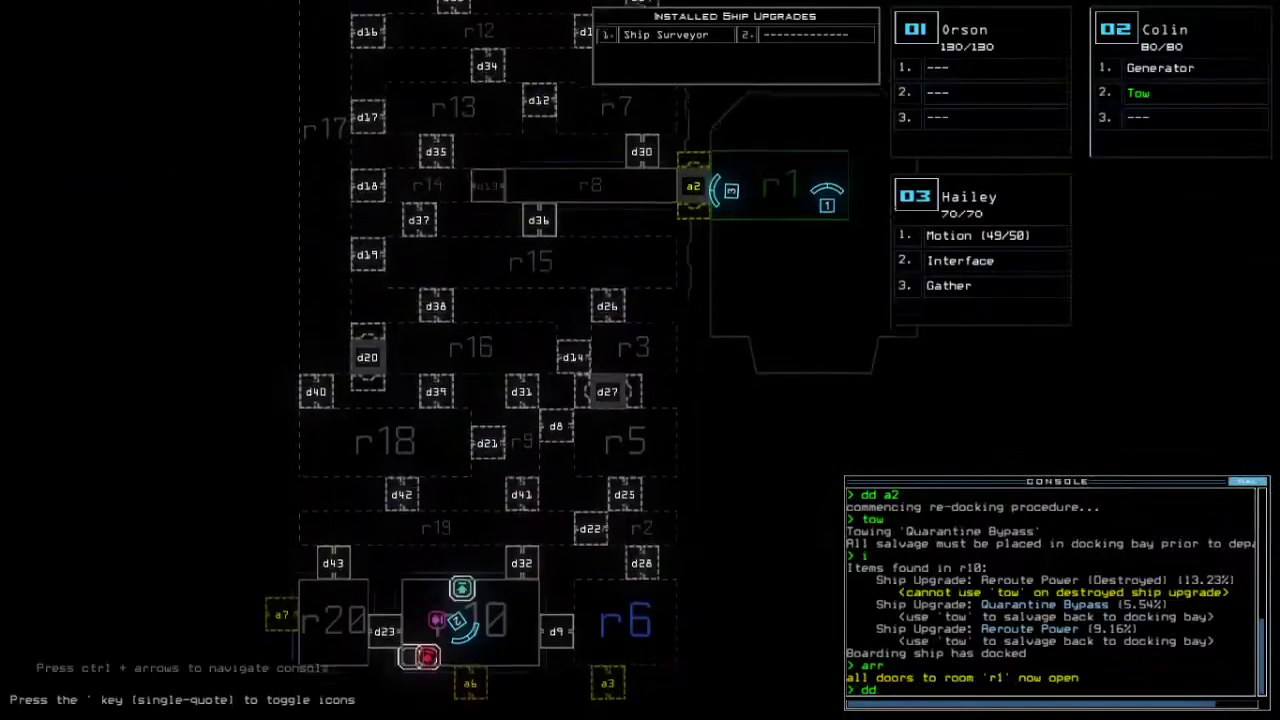
pyautogui.write(' a')
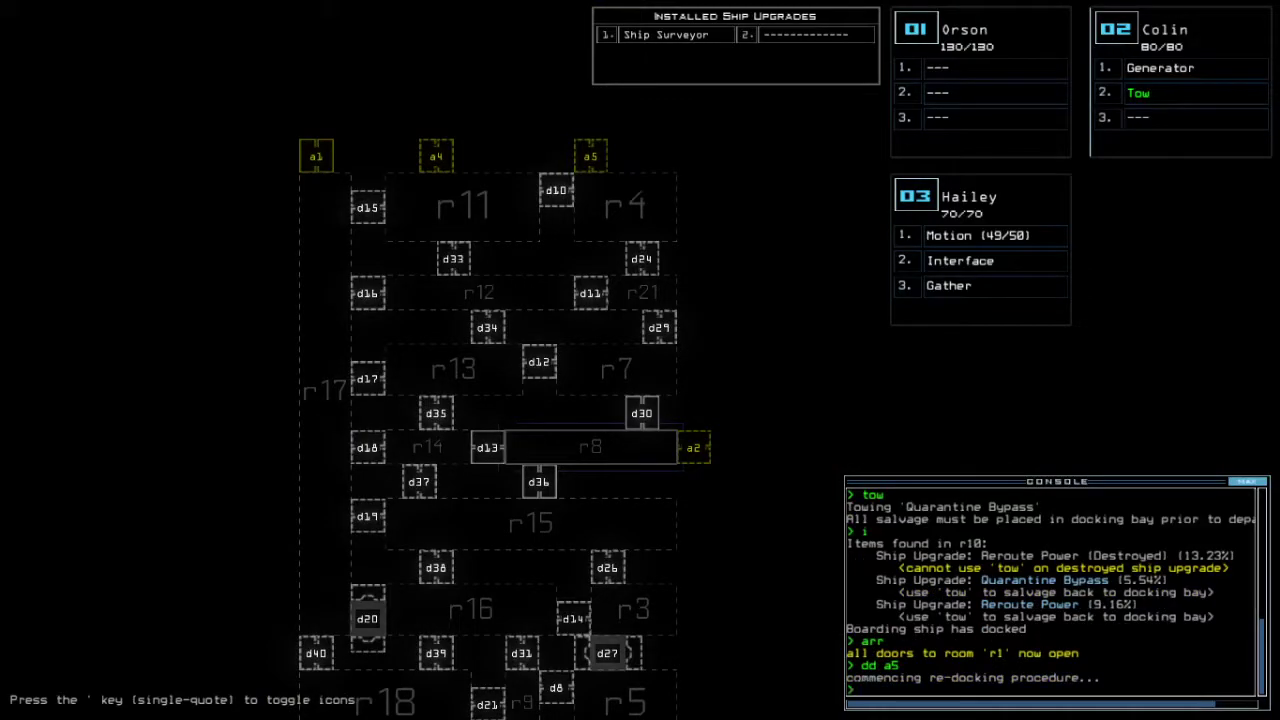
pyautogui.write('arr')
# Step: At airlocks a5 and a4, open doors to r1 and gather scrap and fuel
pyautogui.press('Return')
pyautogui.press('3')
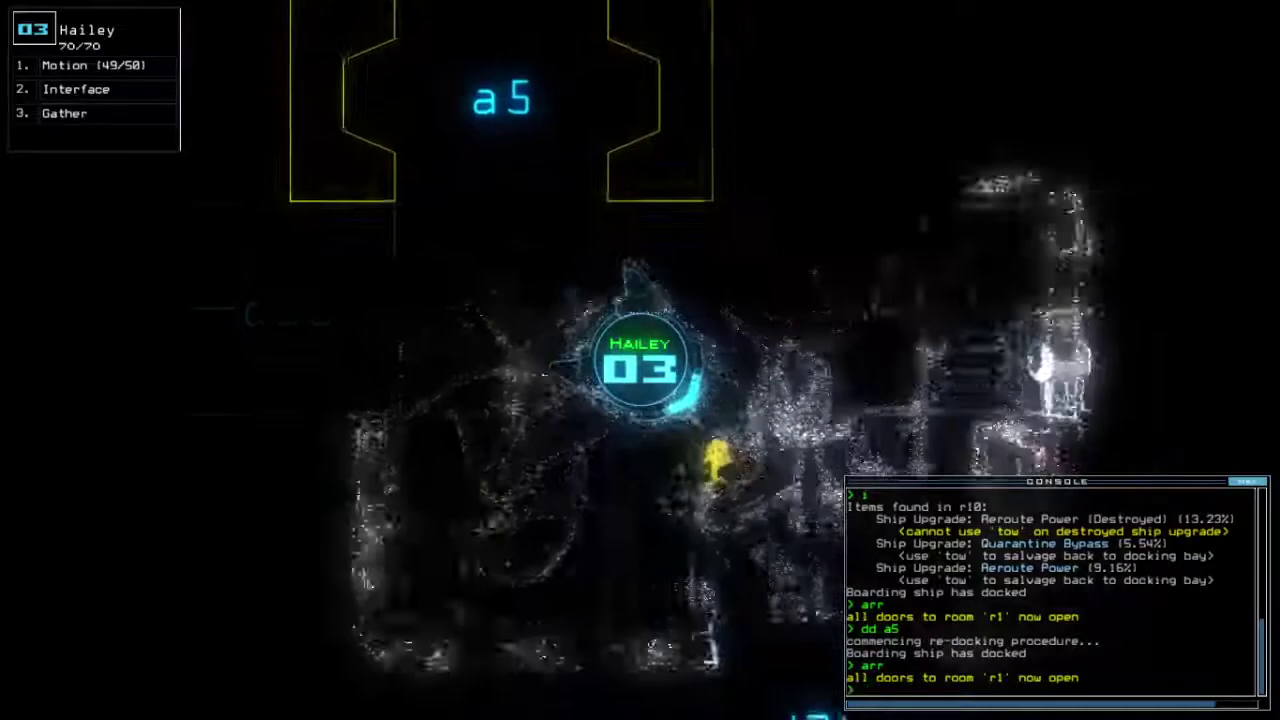
pyautogui.write('g')
pyautogui.press('Return')
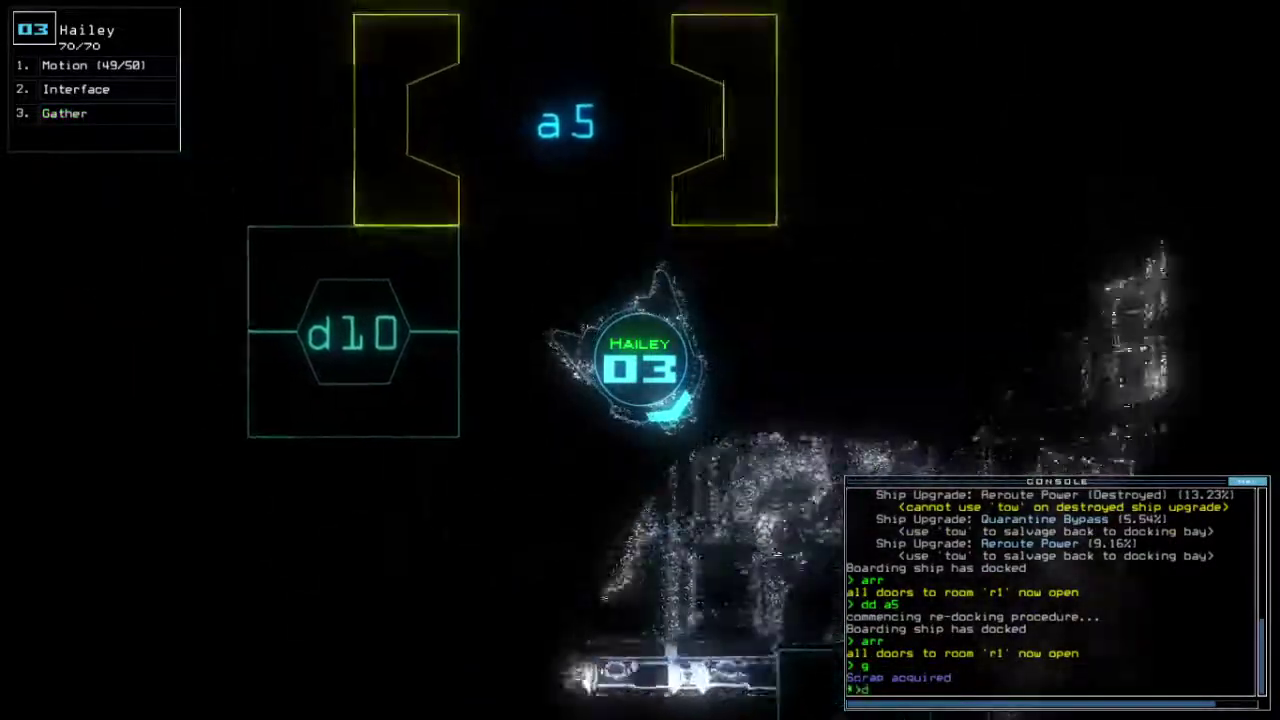
pyautogui.write('dd a4')
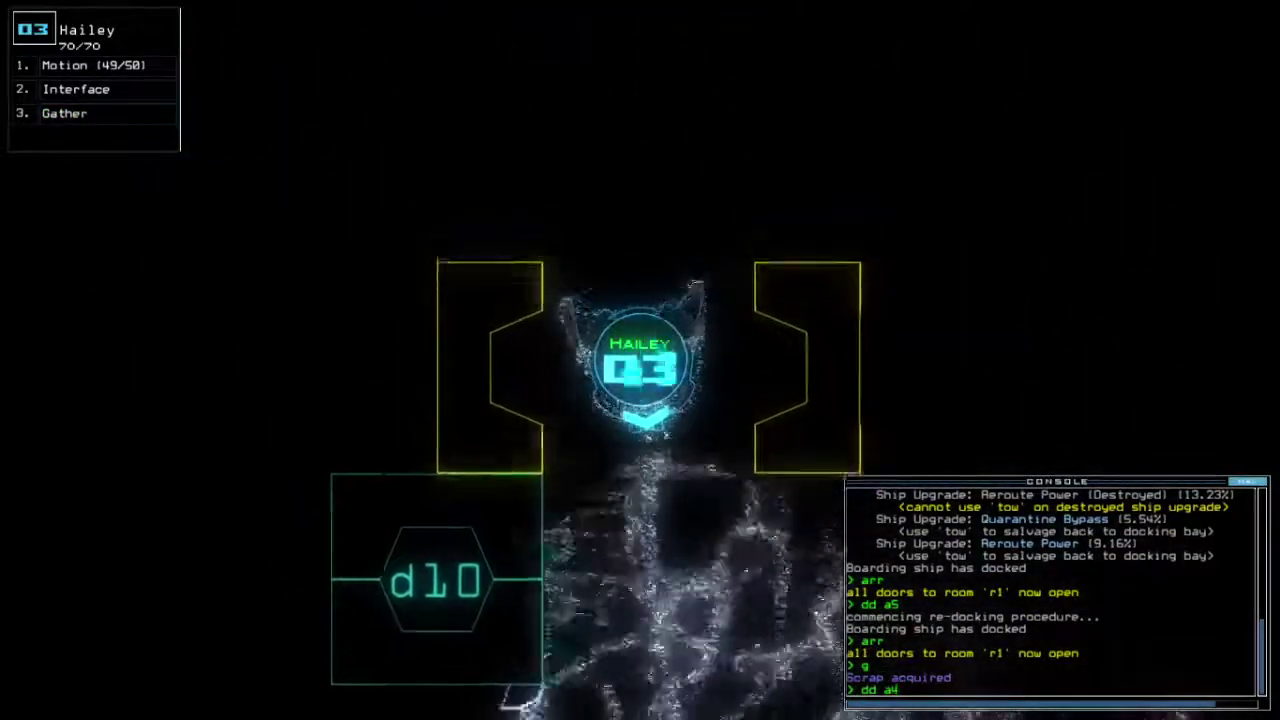
pyautogui.press('Return')
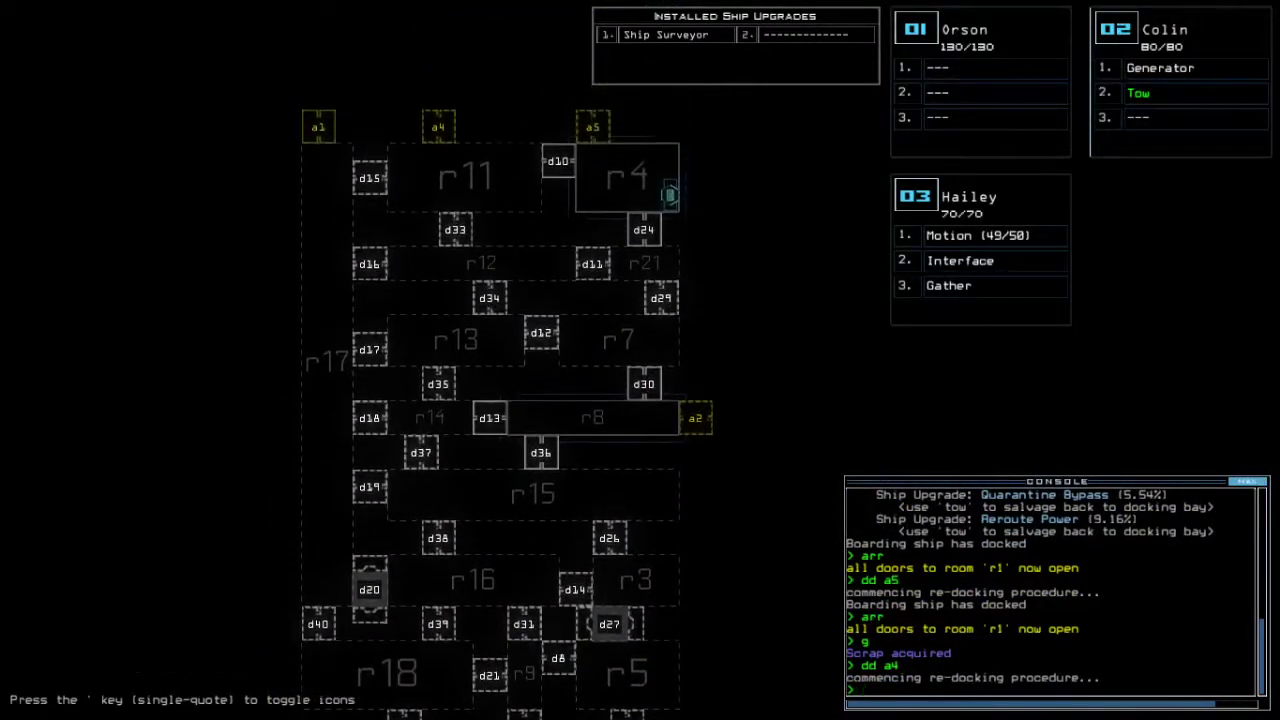
pyautogui.write('3arr')
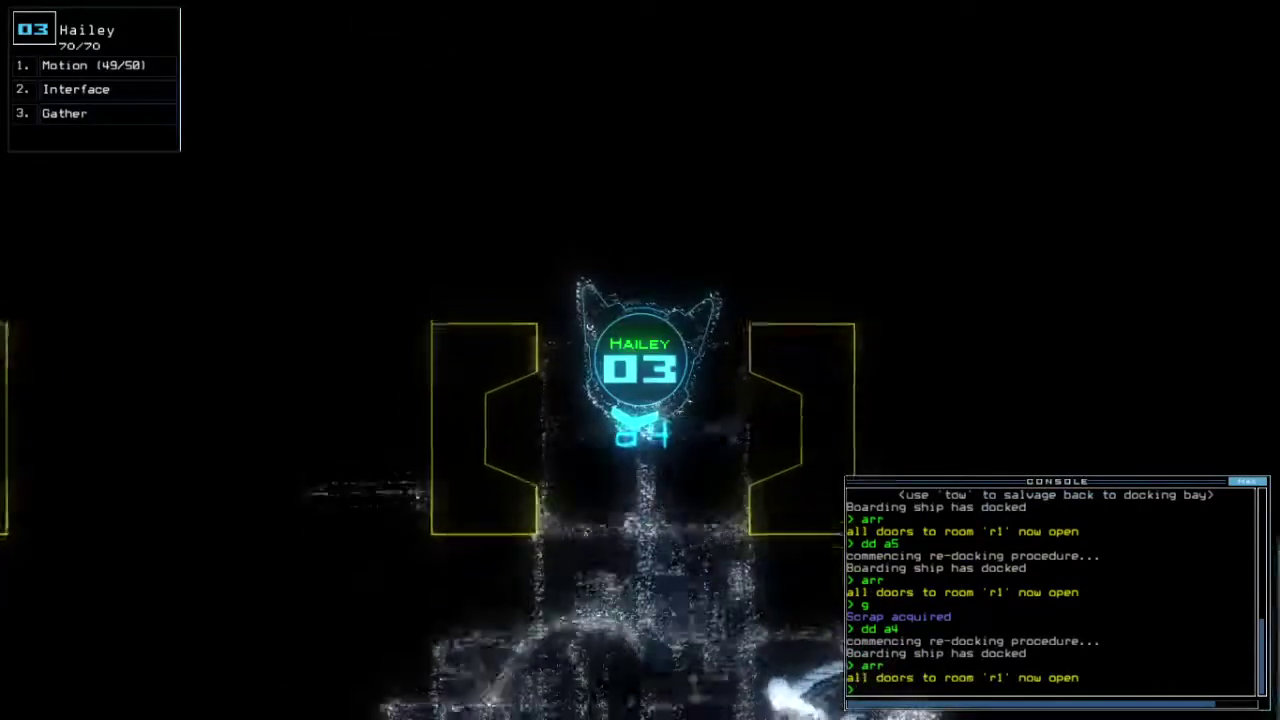
pyautogui.press('Return')
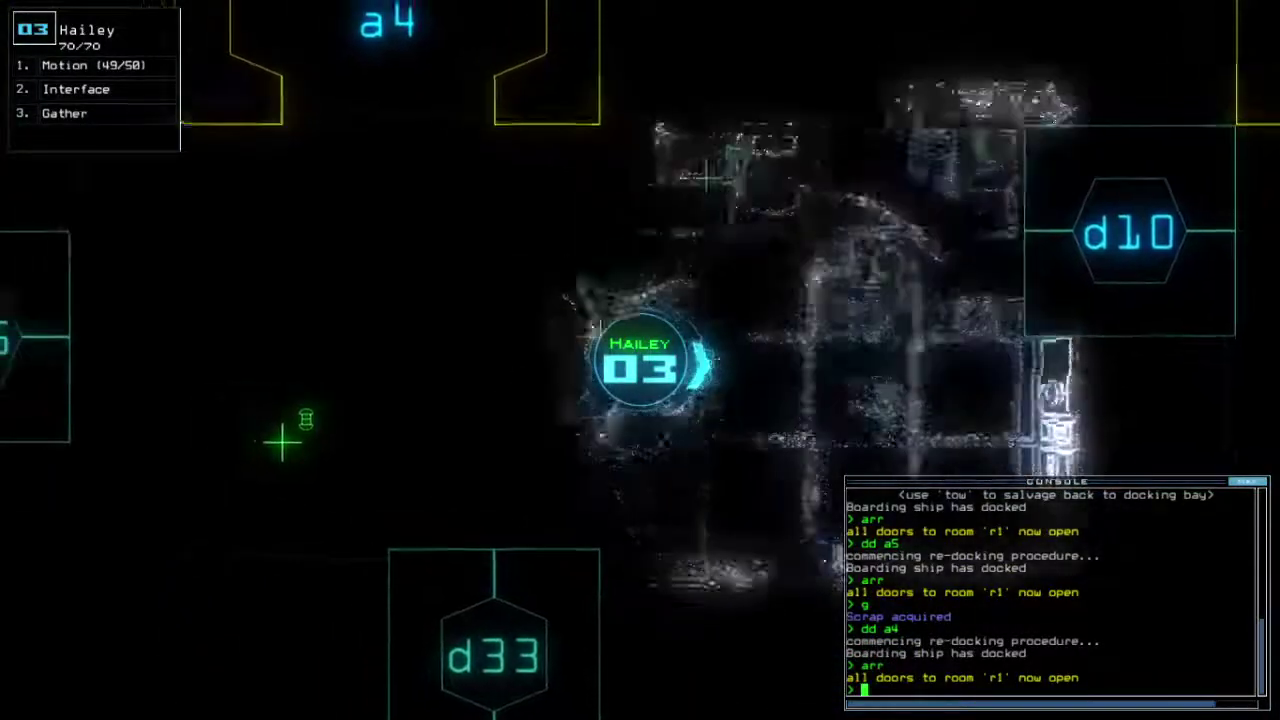
pyautogui.write('g')
pyautogui.press('Return')
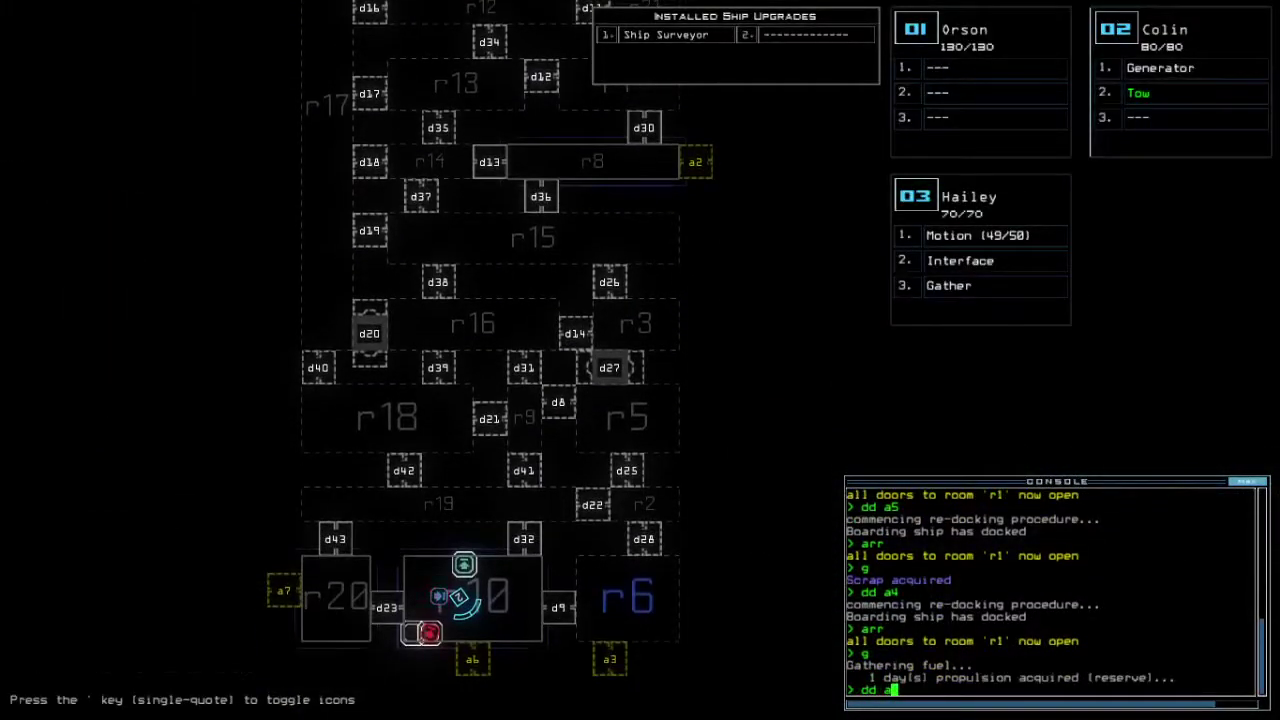
pyautogui.write('6')
# Step: Re-dock at airlock a6, open doors to r1, and switch Colin's tow to Reroute Power
pyautogui.press('Return')
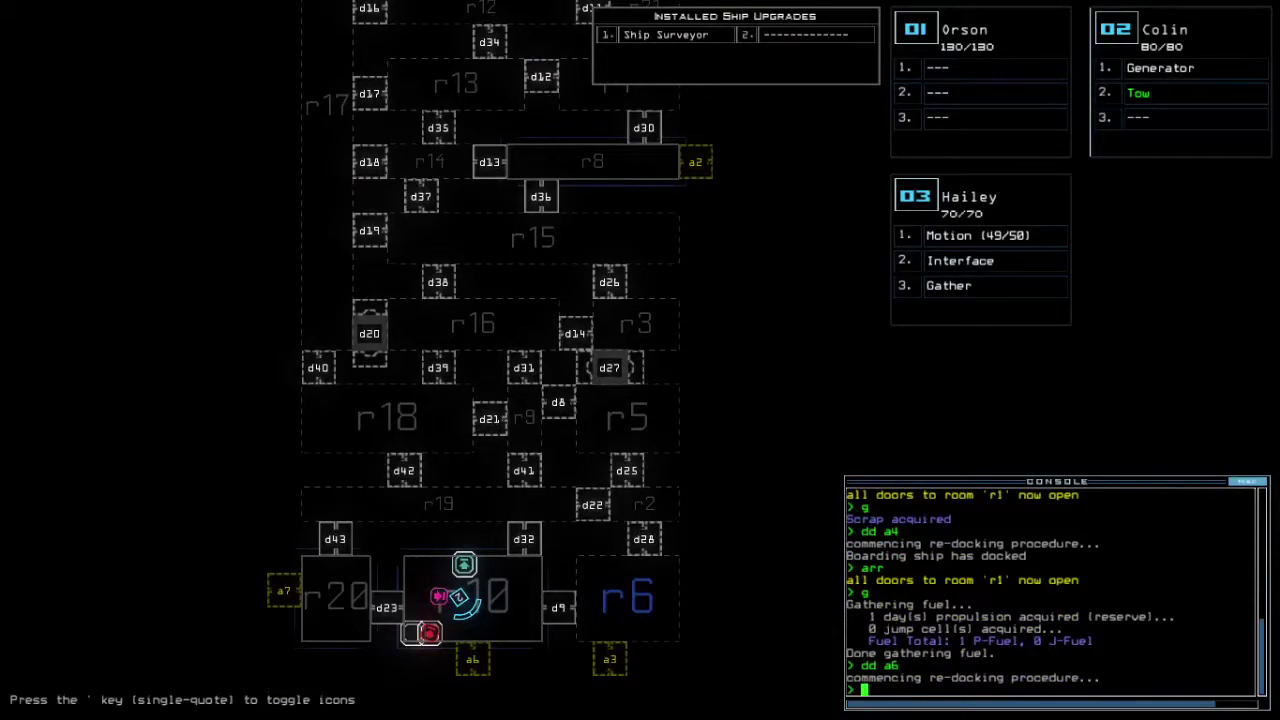
pyautogui.write('2')
pyautogui.write('ar')
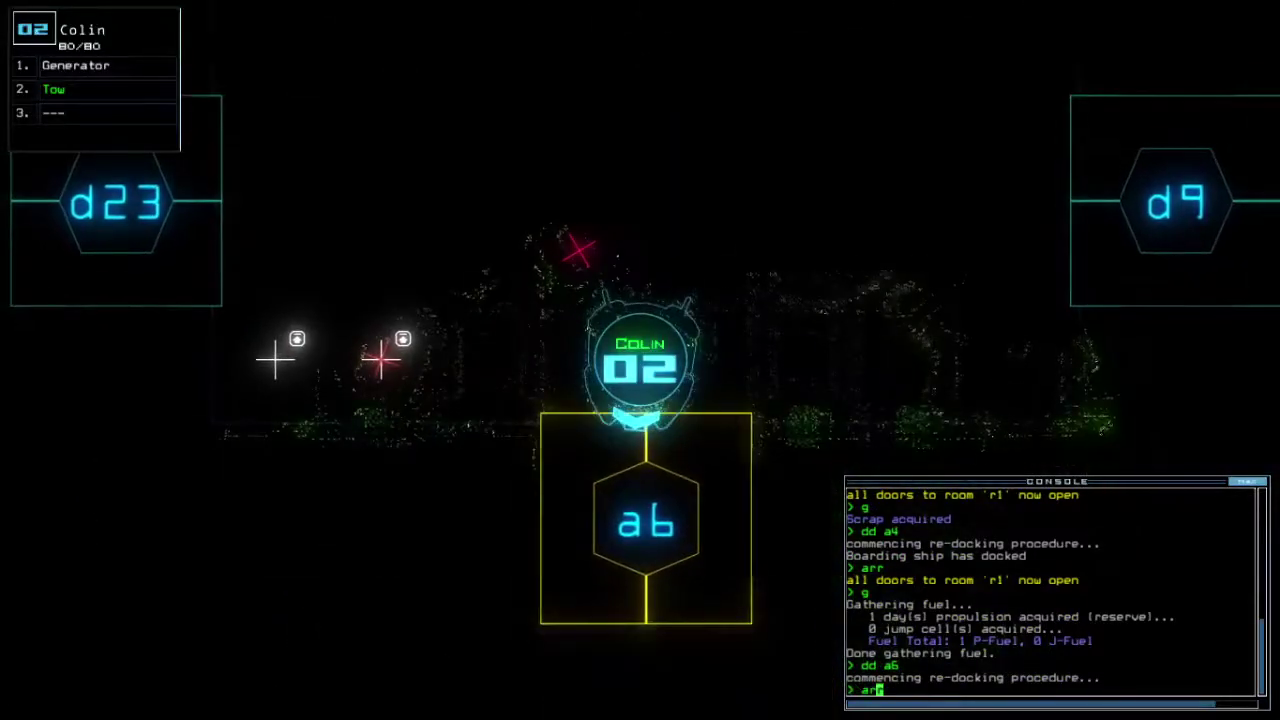
pyautogui.write('r')
pyautogui.press('Return')
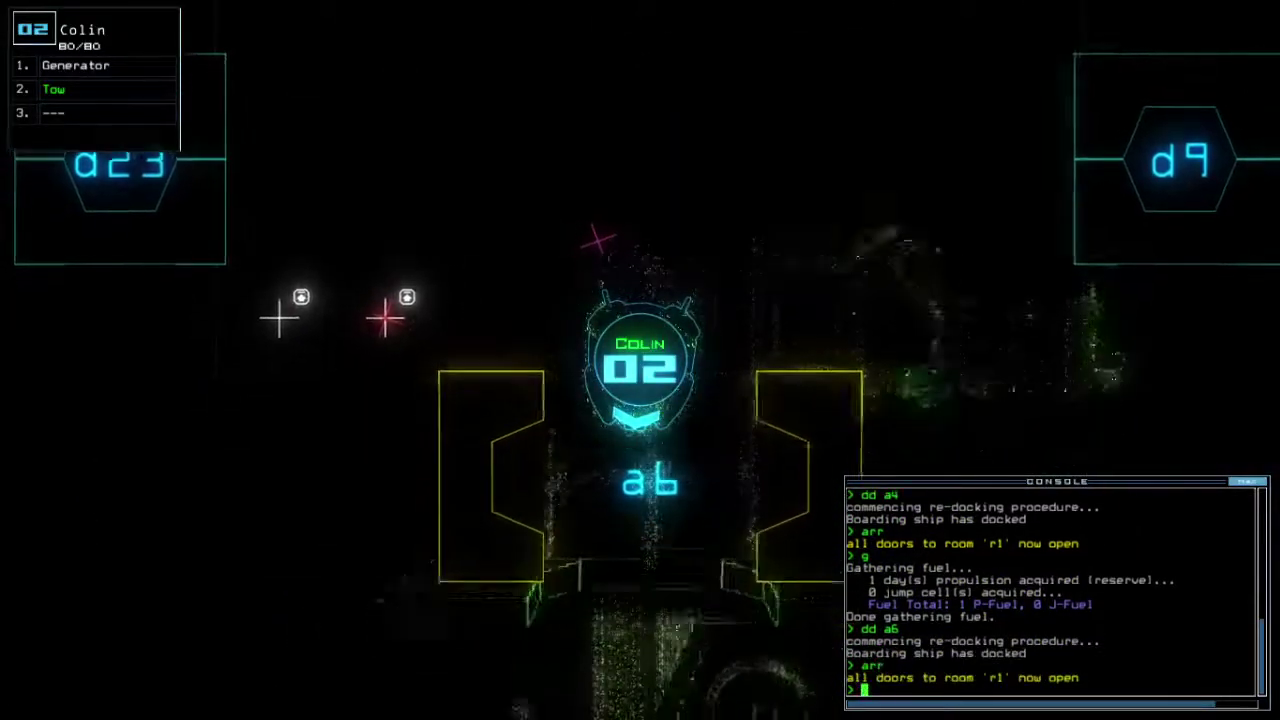
pyautogui.write('tow')
pyautogui.press('Return')
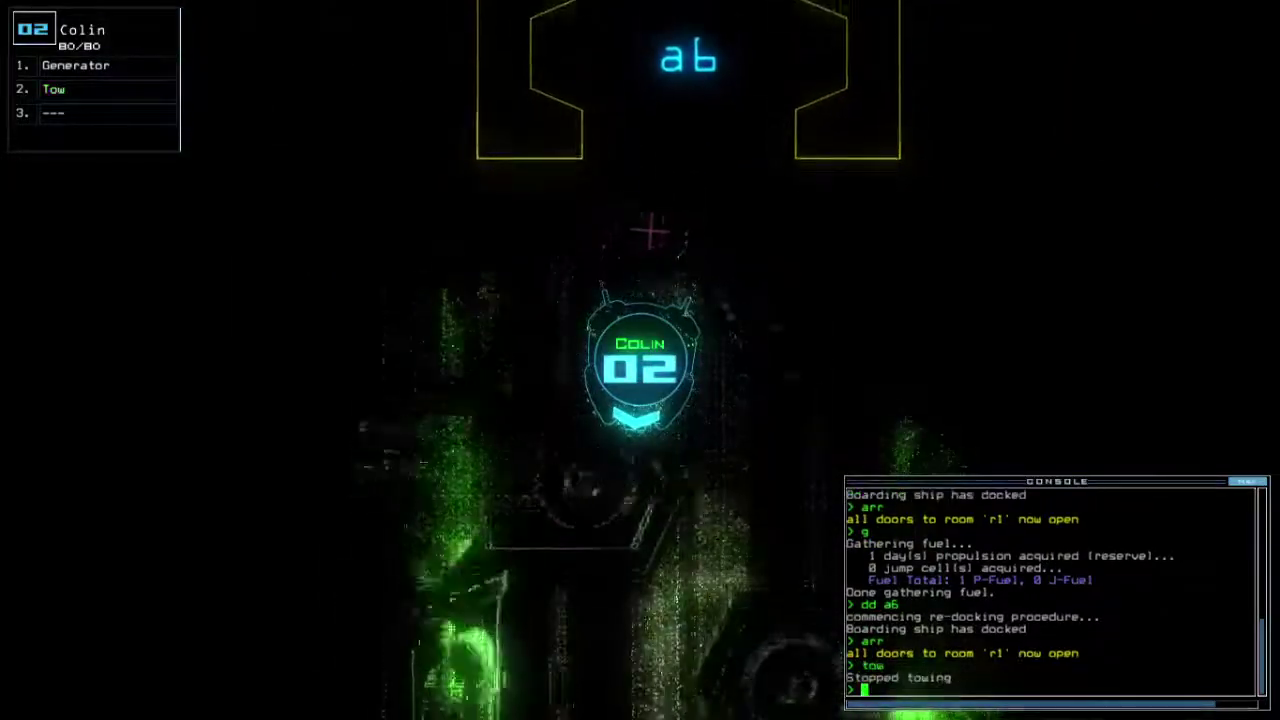
pyautogui.write('to')
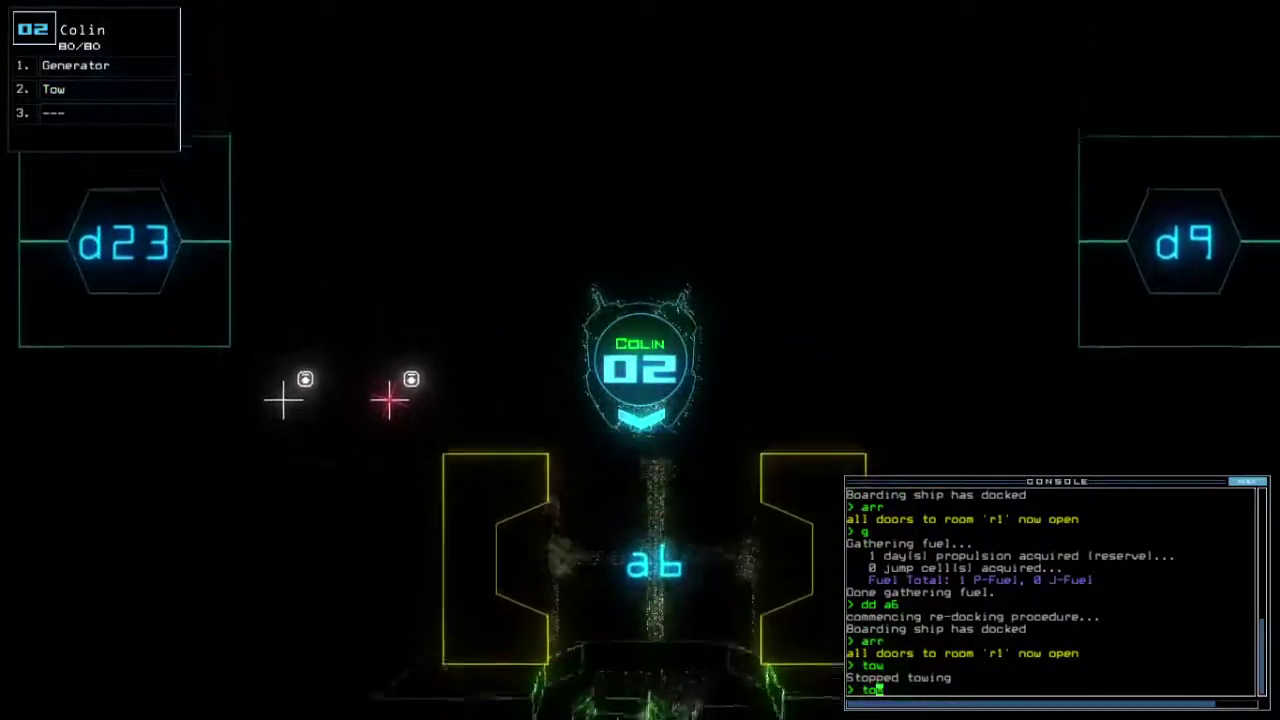
pyautogui.write('w')
pyautogui.press('Return')
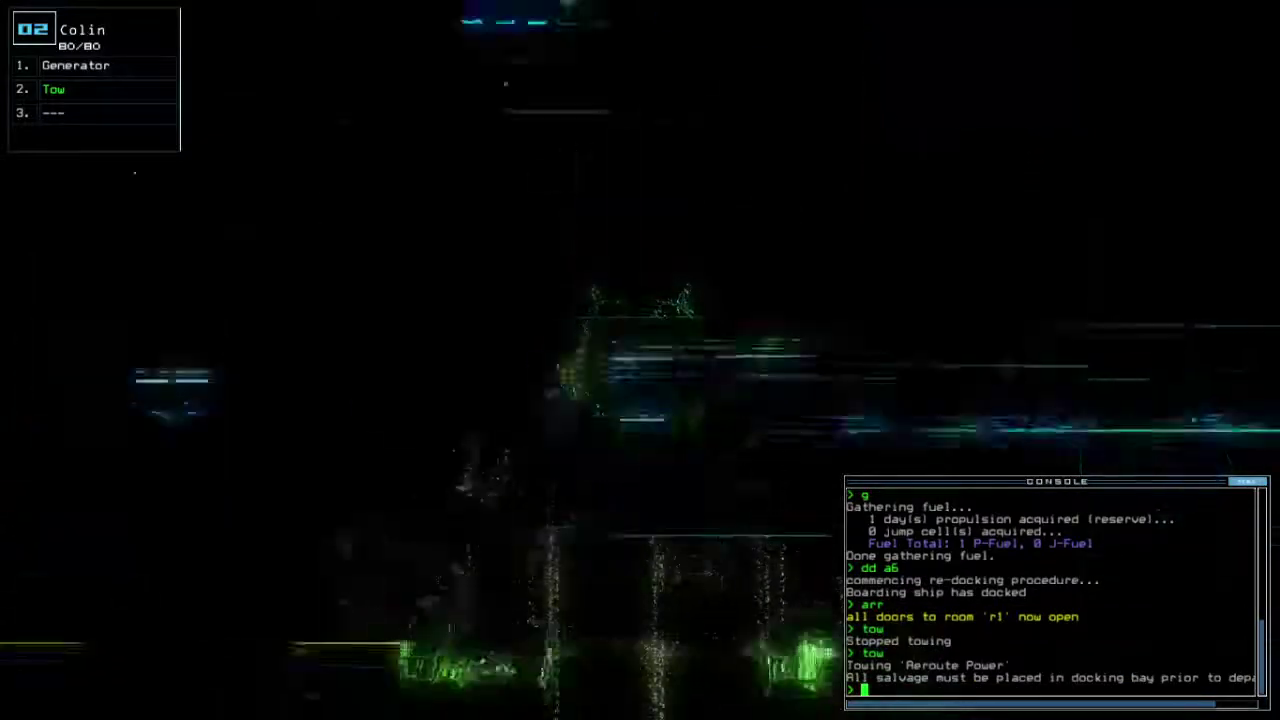
pyautogui.write('tow ;dd a1')
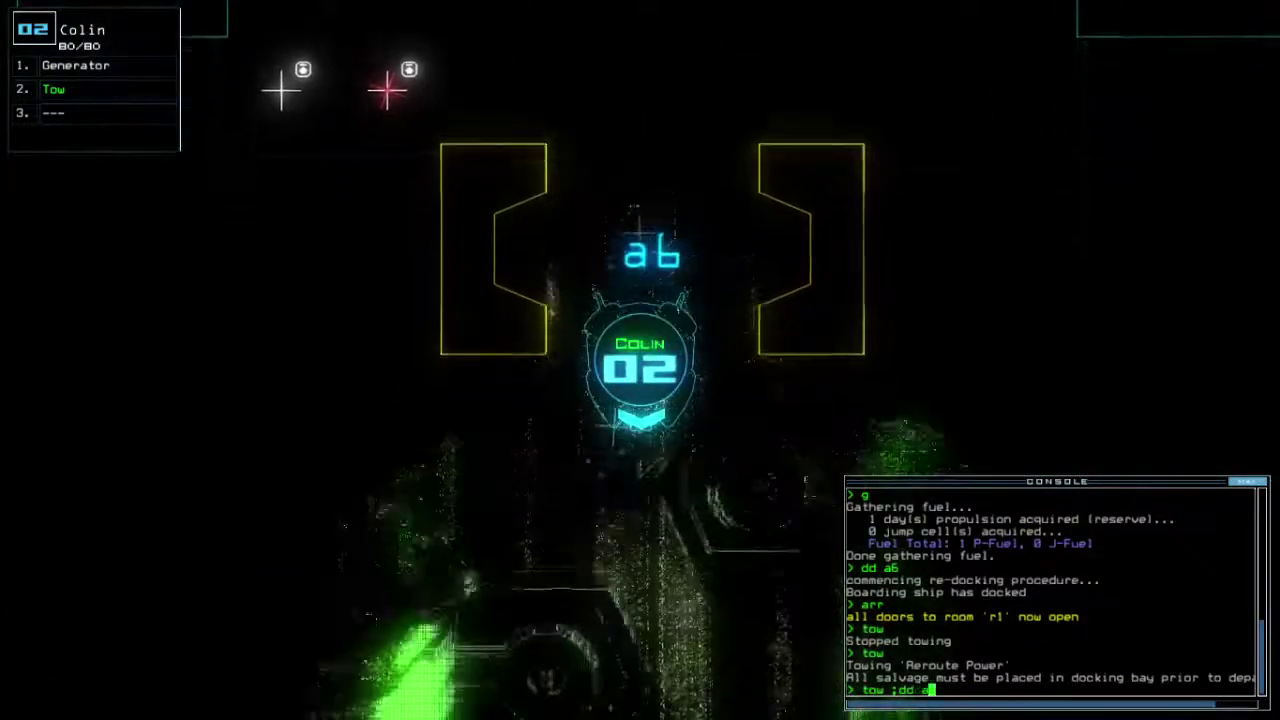
# Step: Re-dock at airlock a1, open doors to r1, and drive Colin down the corridor
pyautogui.press('Return')
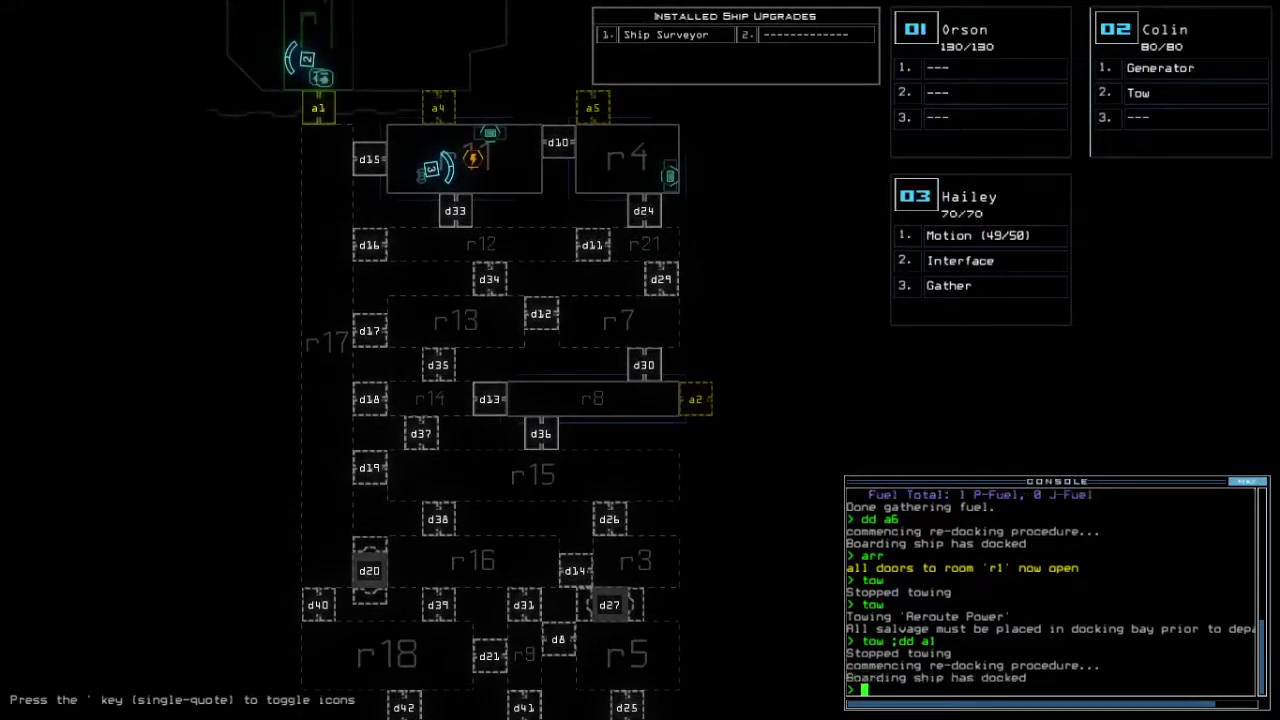
pyautogui.write('arr')
pyautogui.press('Return')
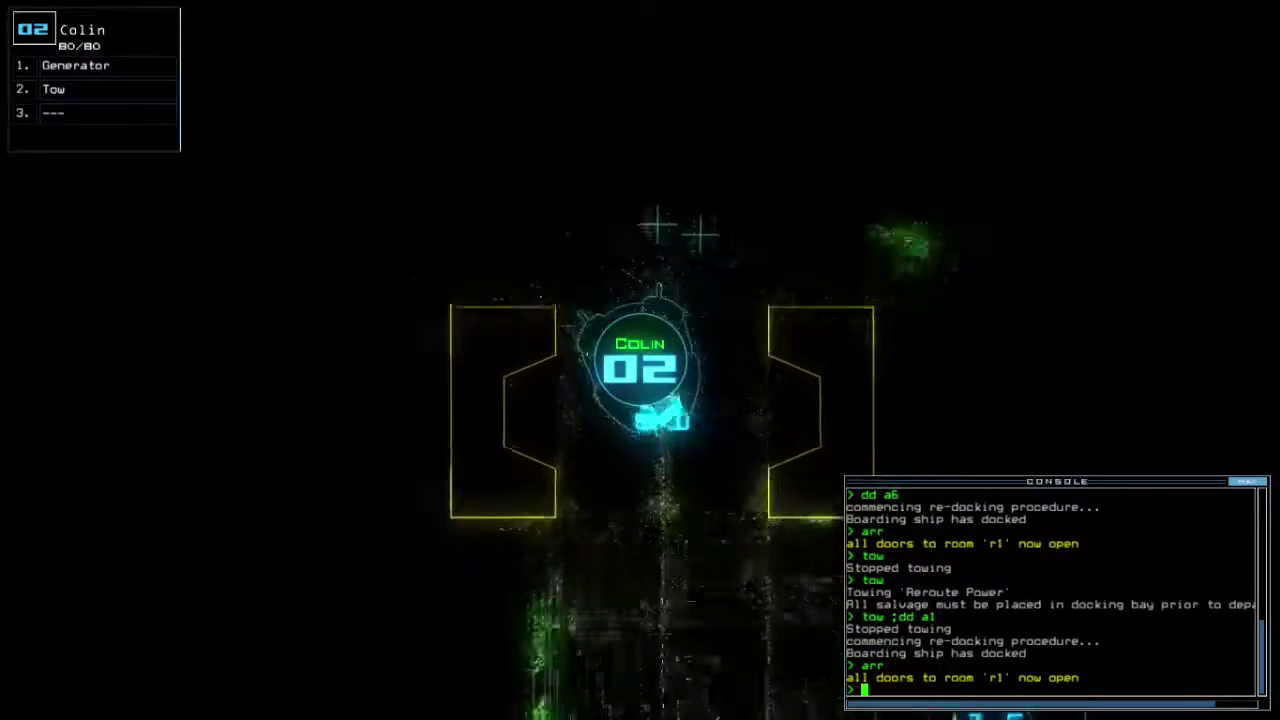
pyautogui.press('Up')
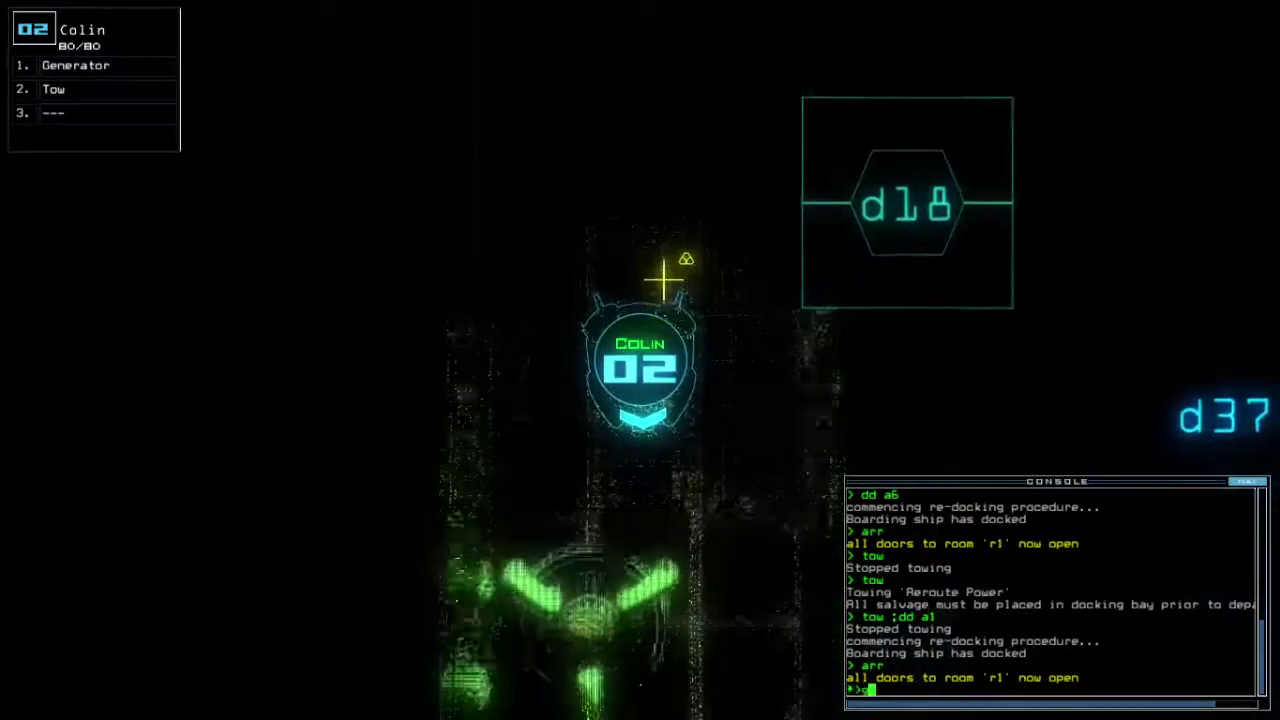
# Step: Power the derelict with the generator, send drone 3 back to r1, and check mission time
pyautogui.press('Return')
pyautogui.press('space')
pyautogui.write('d')
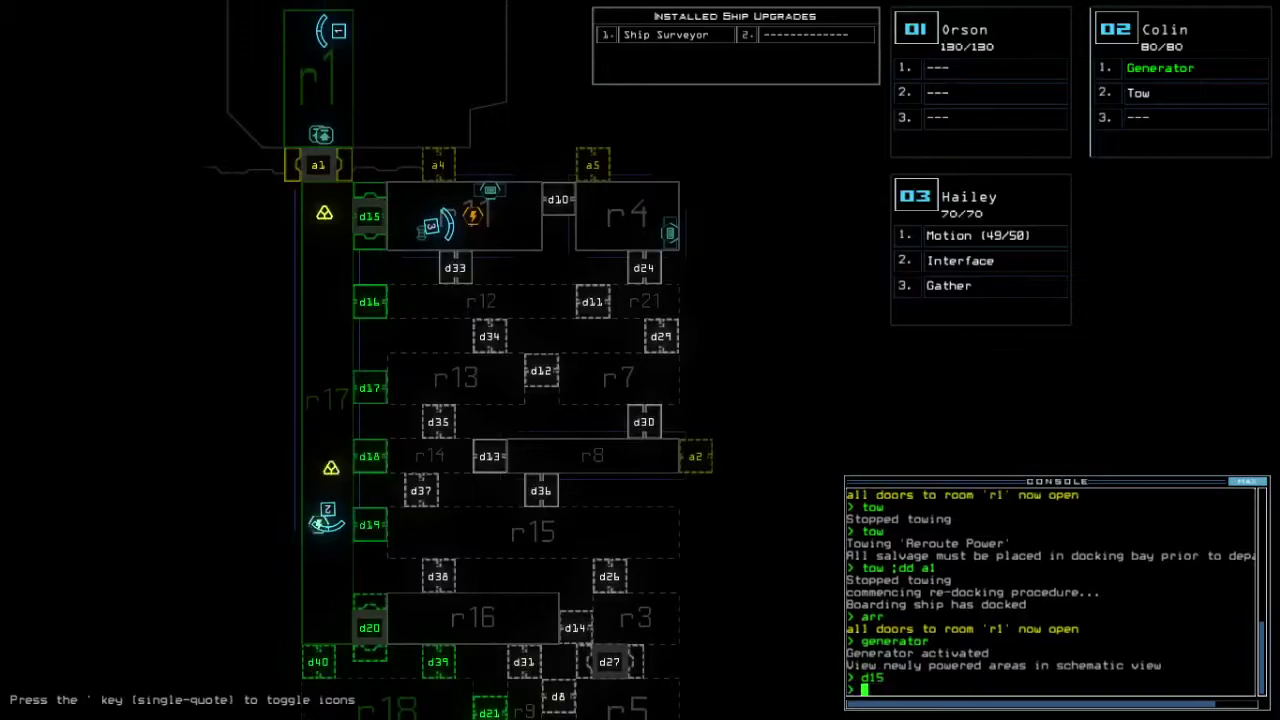
pyautogui.write('back 3')
pyautogui.press('Return')
pyautogui.press('space')
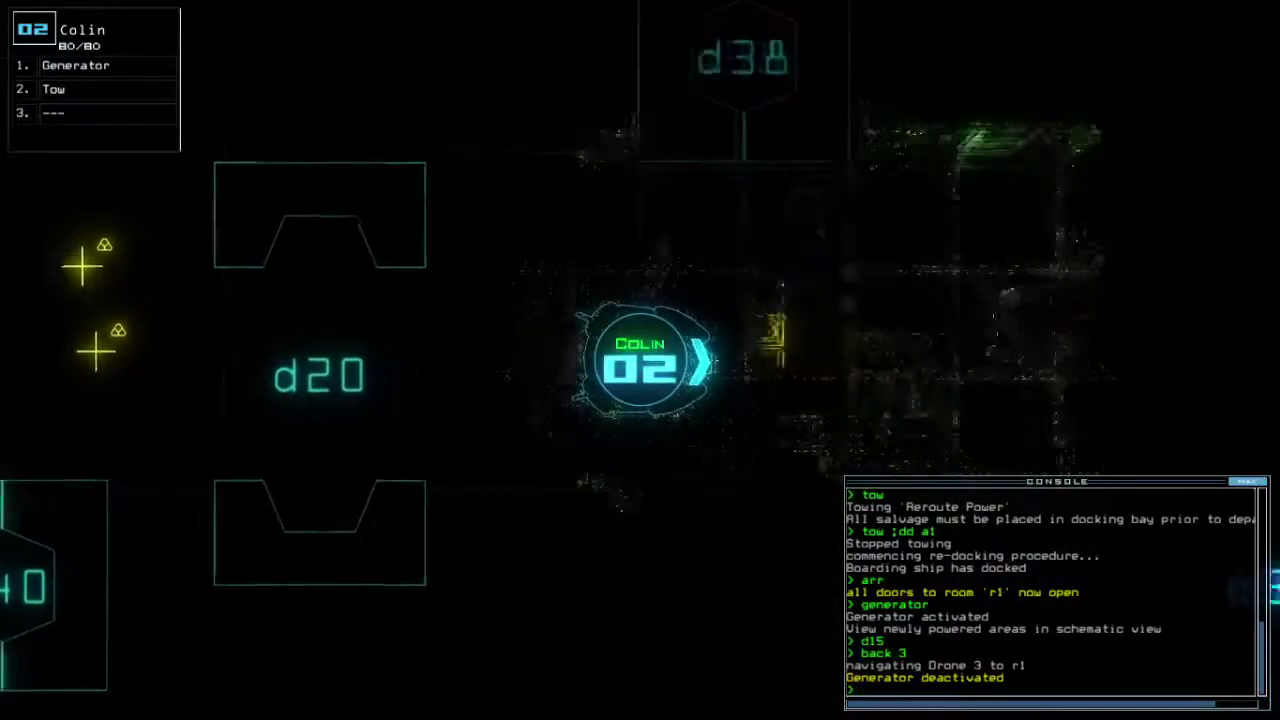
pyautogui.write('te')
pyautogui.press('Return')
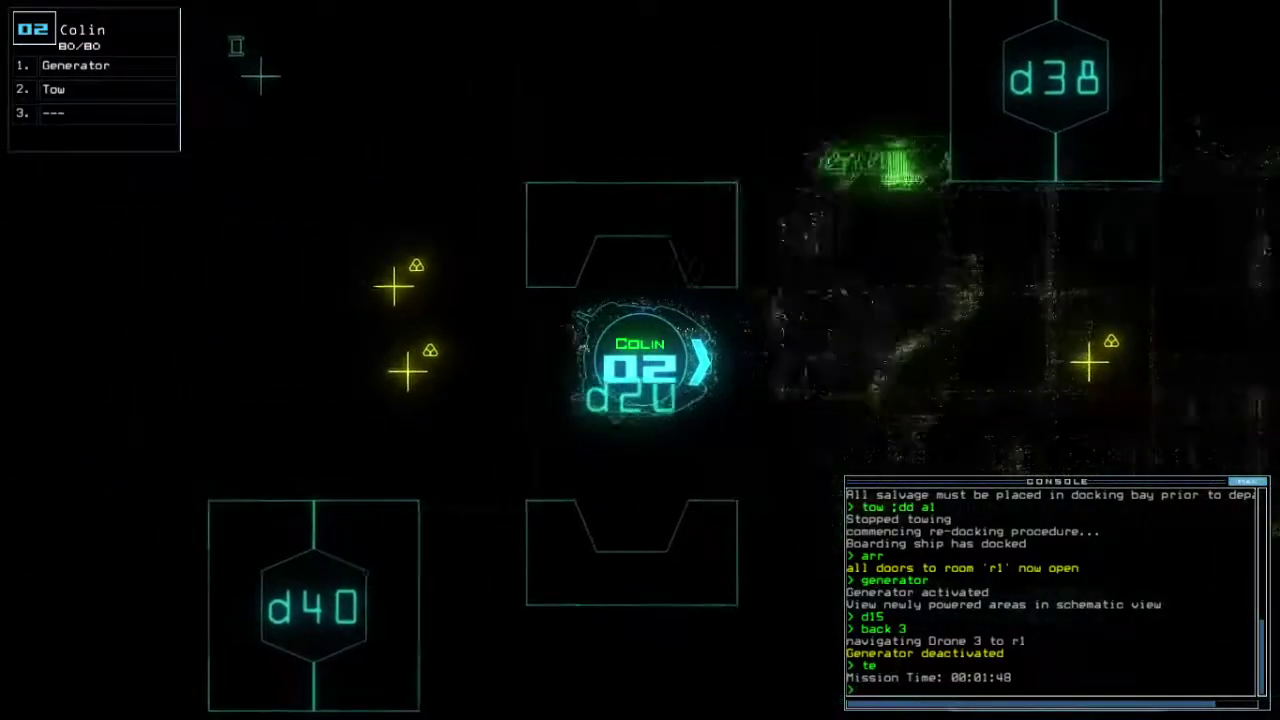
# Step: Steer drone 2 onward, rerun the generator, and have drone 3 pick up scrap
pyautogui.press('space')
pyautogui.press('space')
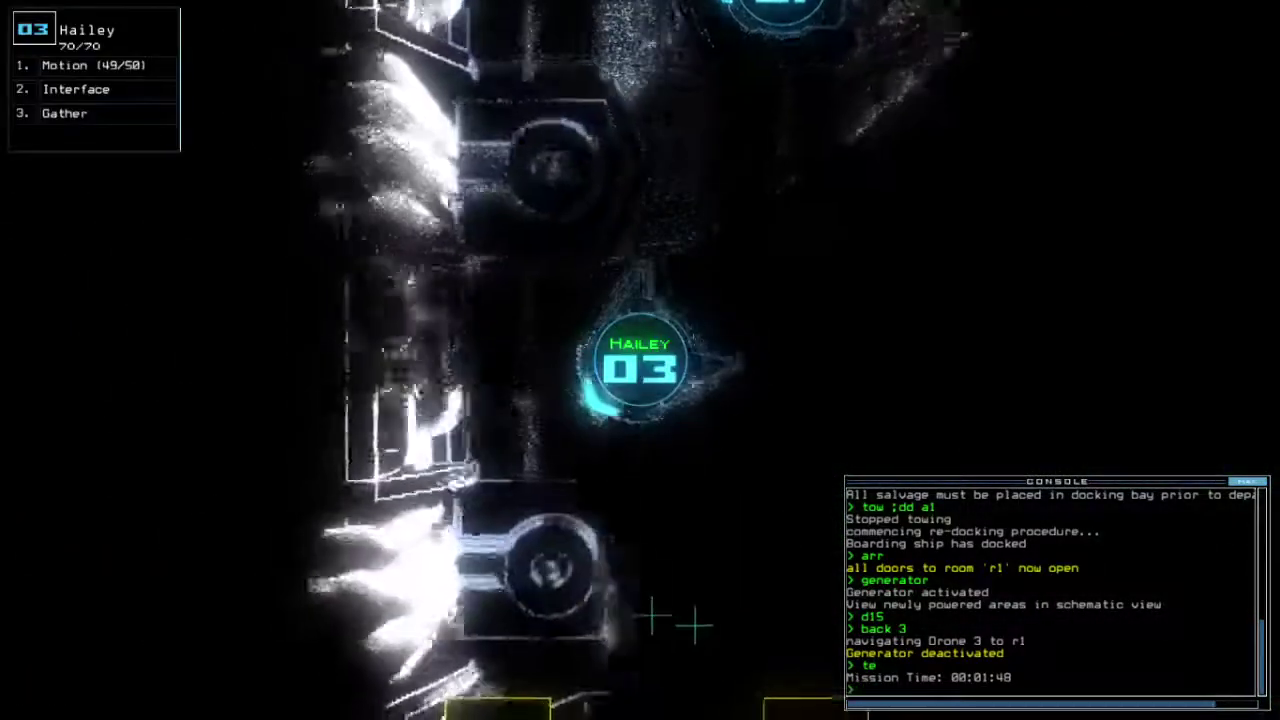
pyautogui.press('space')
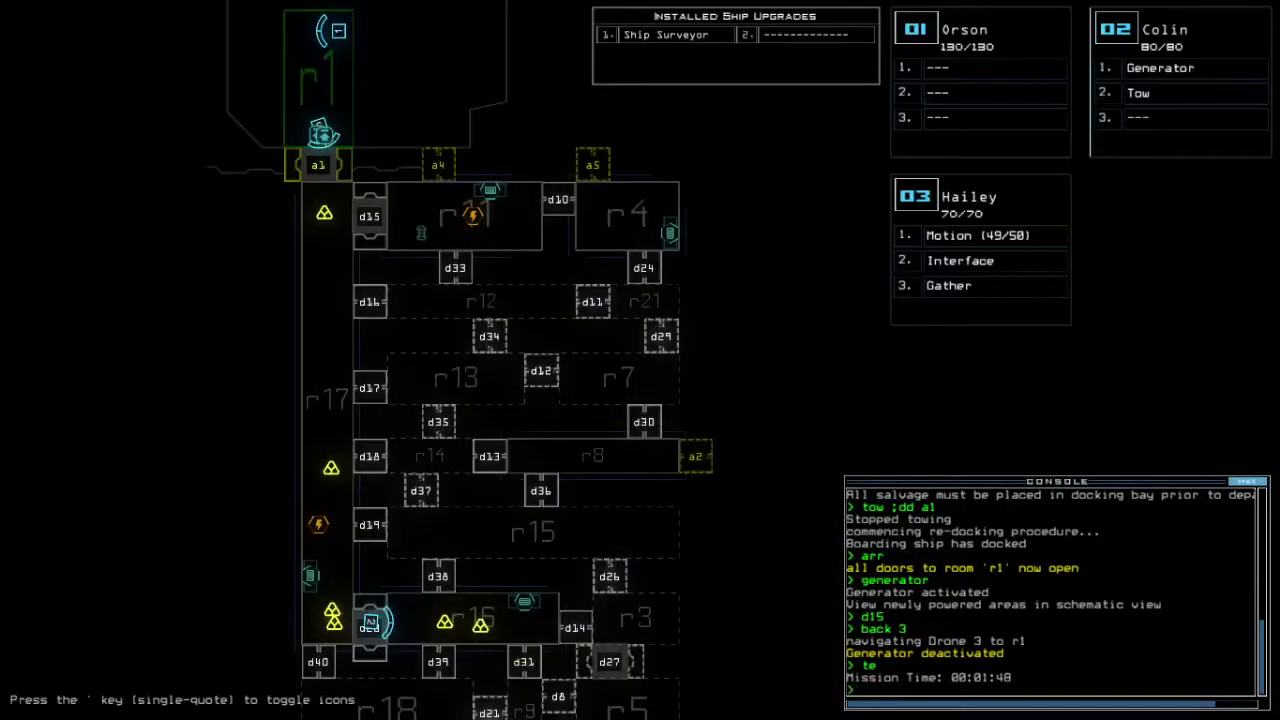
pyautogui.press('space')
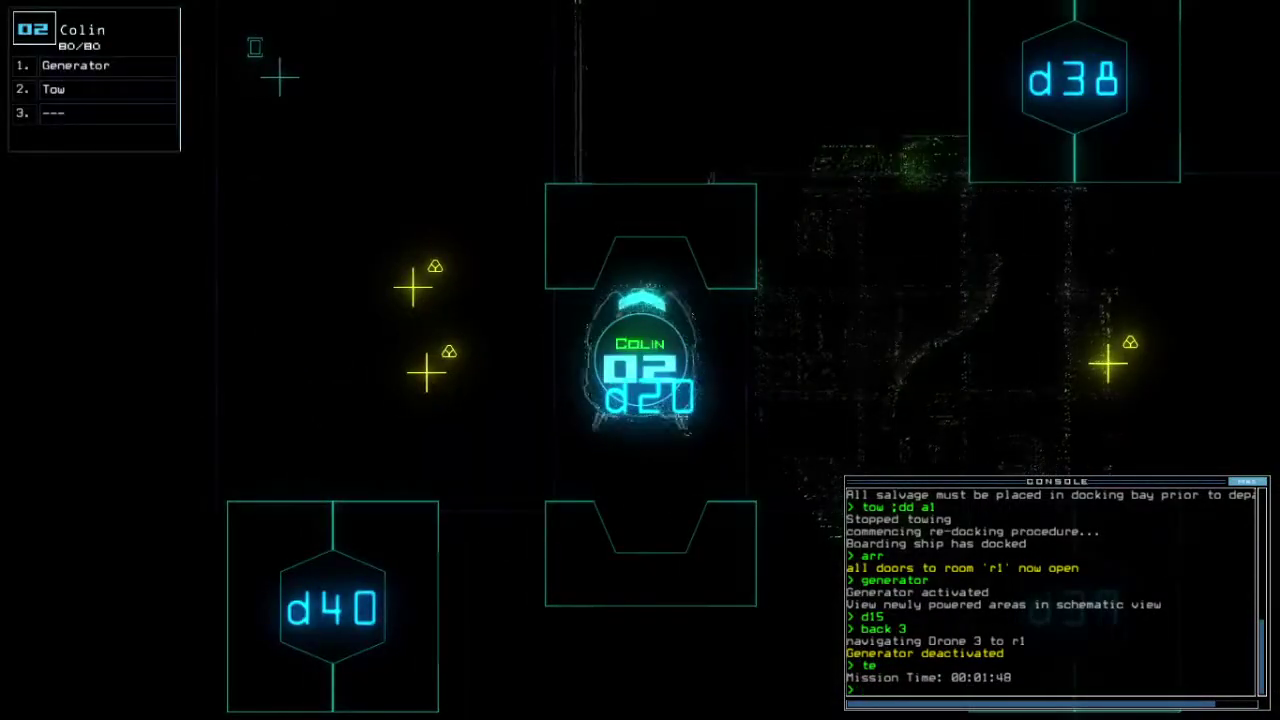
pyautogui.press('Up')
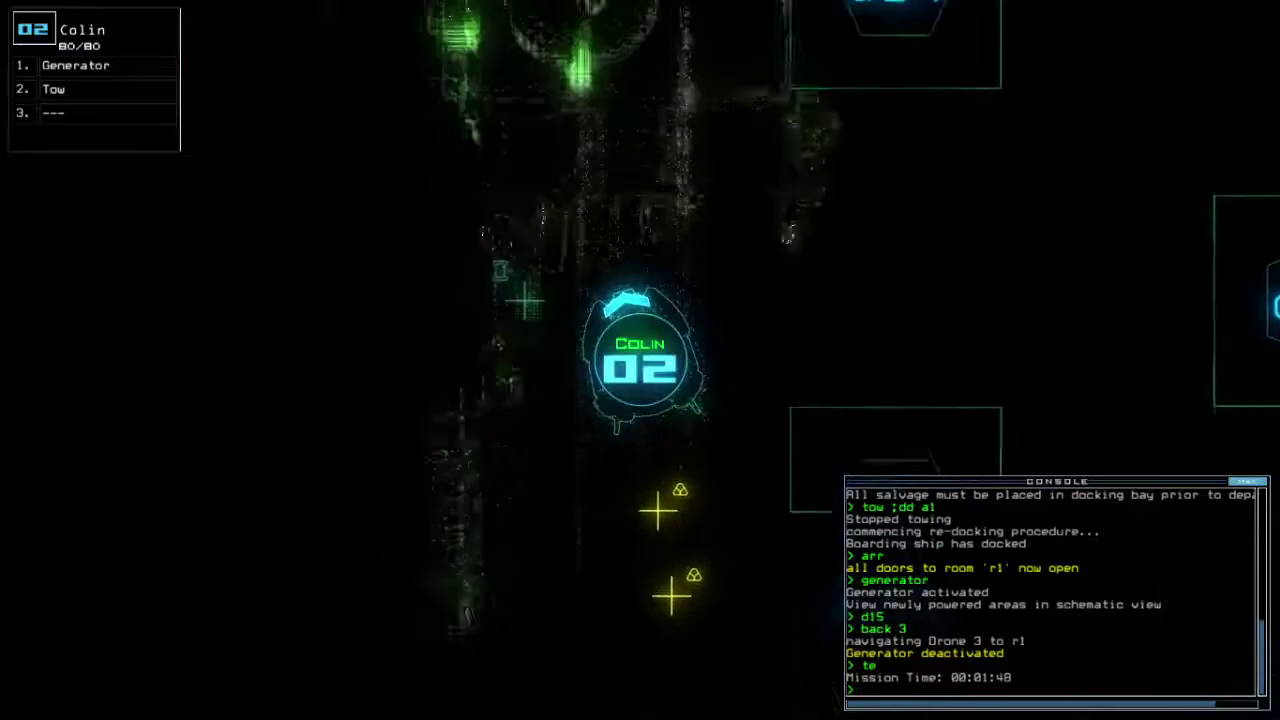
pyautogui.write('g')
pyautogui.press('Return')
pyautogui.press('3')
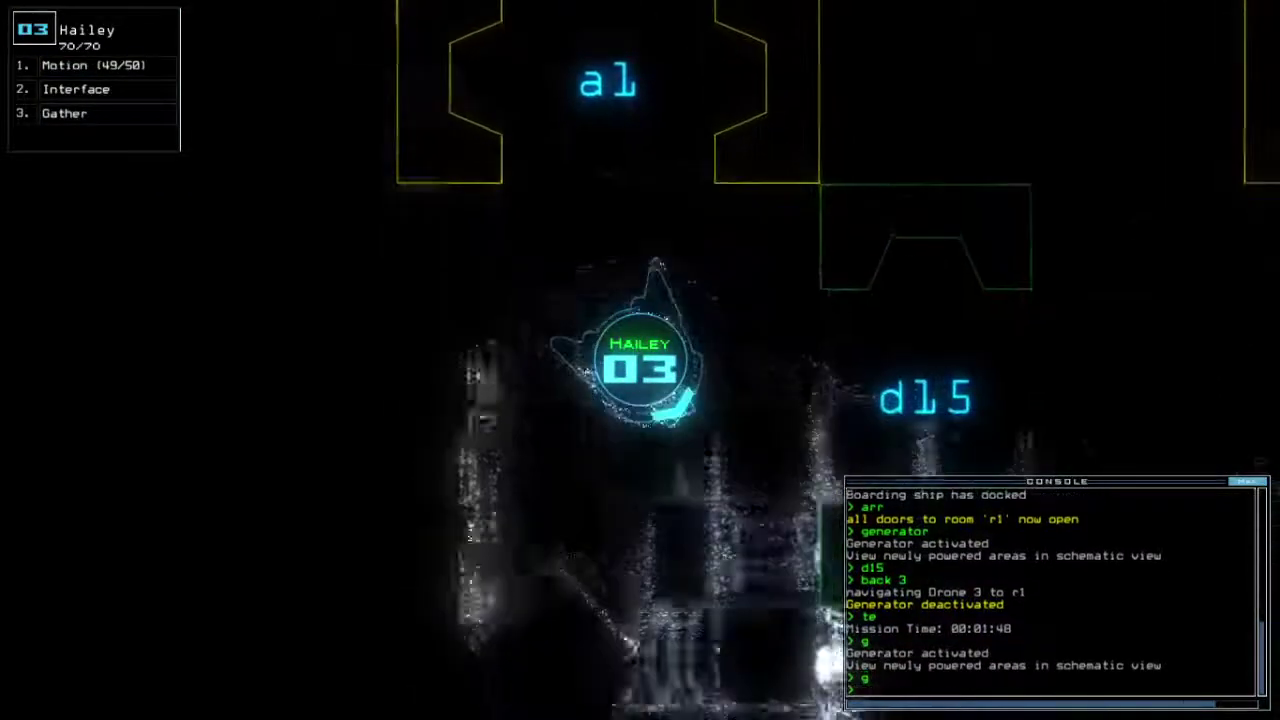
pyautogui.write('g')
pyautogui.press('Return')
# Step: Close the doors around the drones, gather more scrap, and move drone 3 past drone 2
pyautogui.press('space')
pyautogui.press('space')
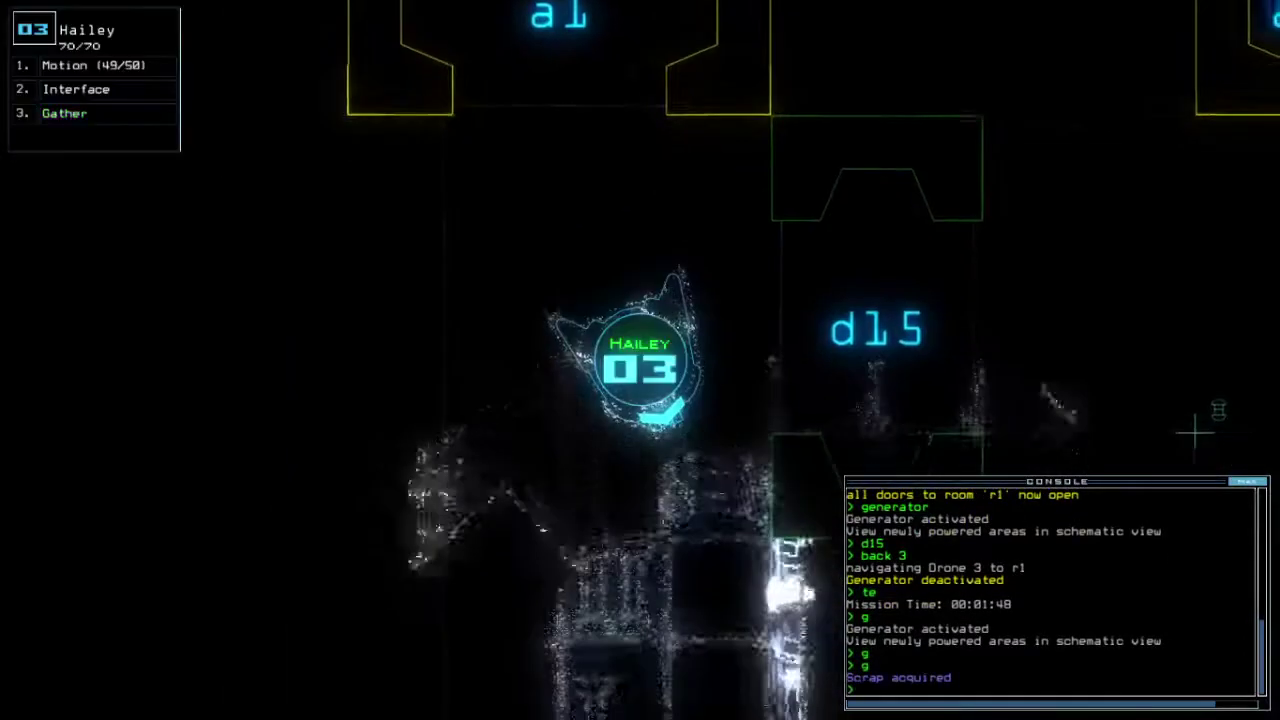
pyautogui.press('Down')
pyautogui.write('cccc')
pyautogui.press('Return')
pyautogui.press('space')
pyautogui.write('mo')
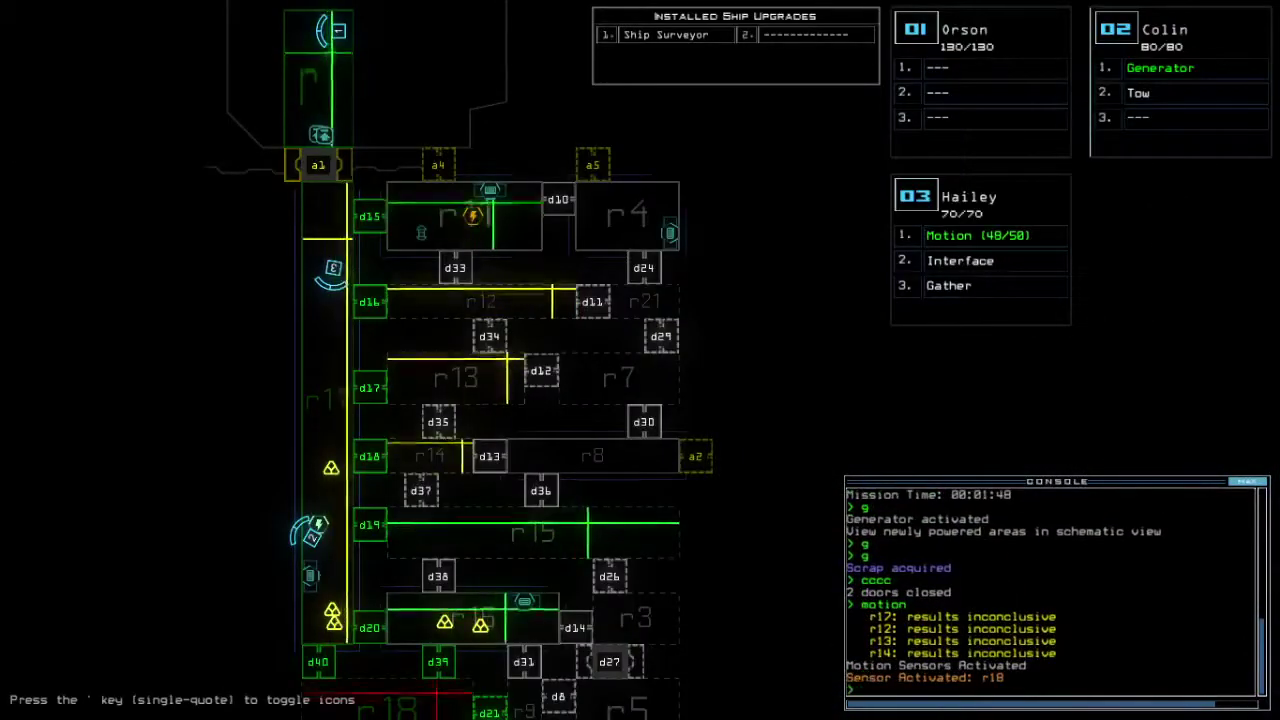
pyautogui.write('3')
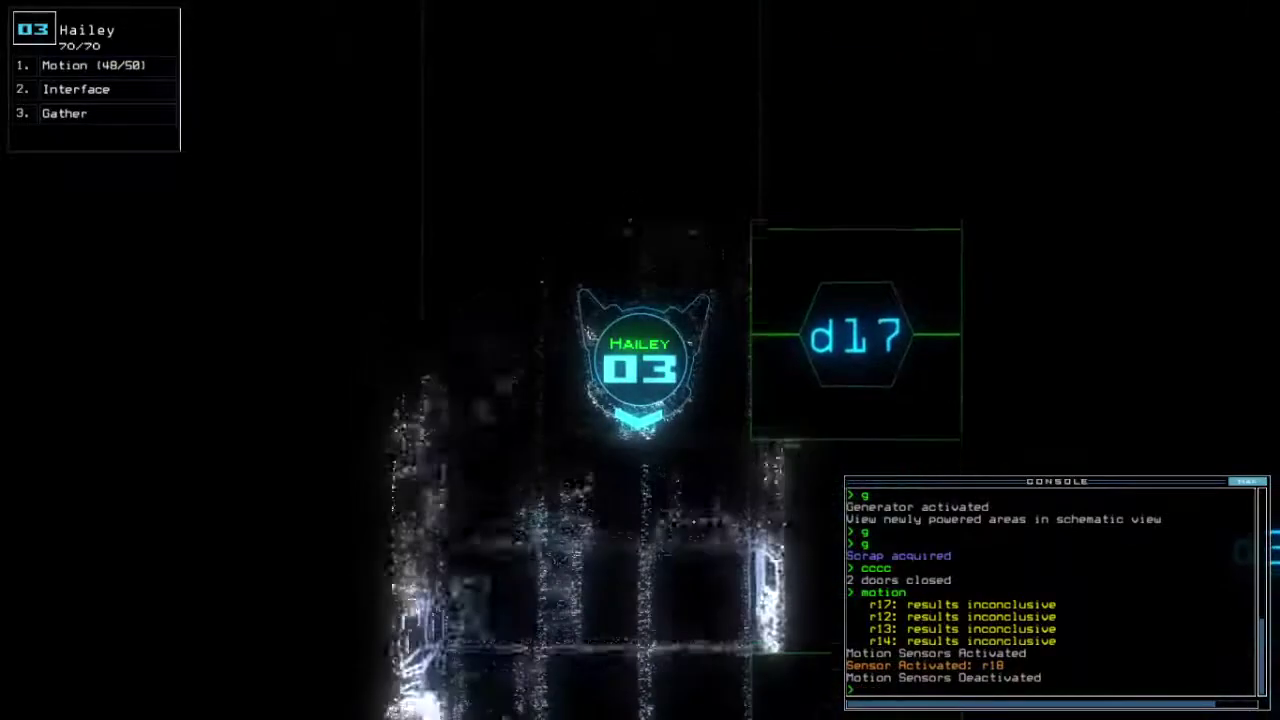
pyautogui.write('g')
pyautogui.press('Return')
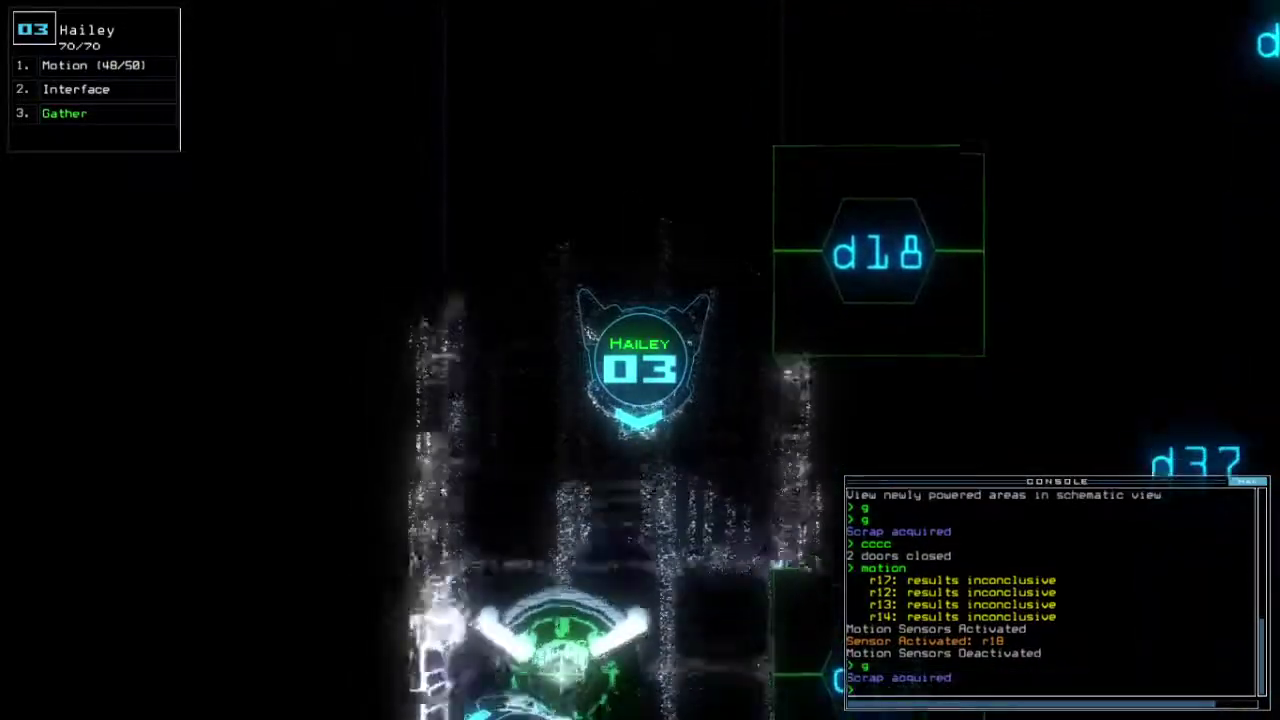
pyautogui.press('Down')
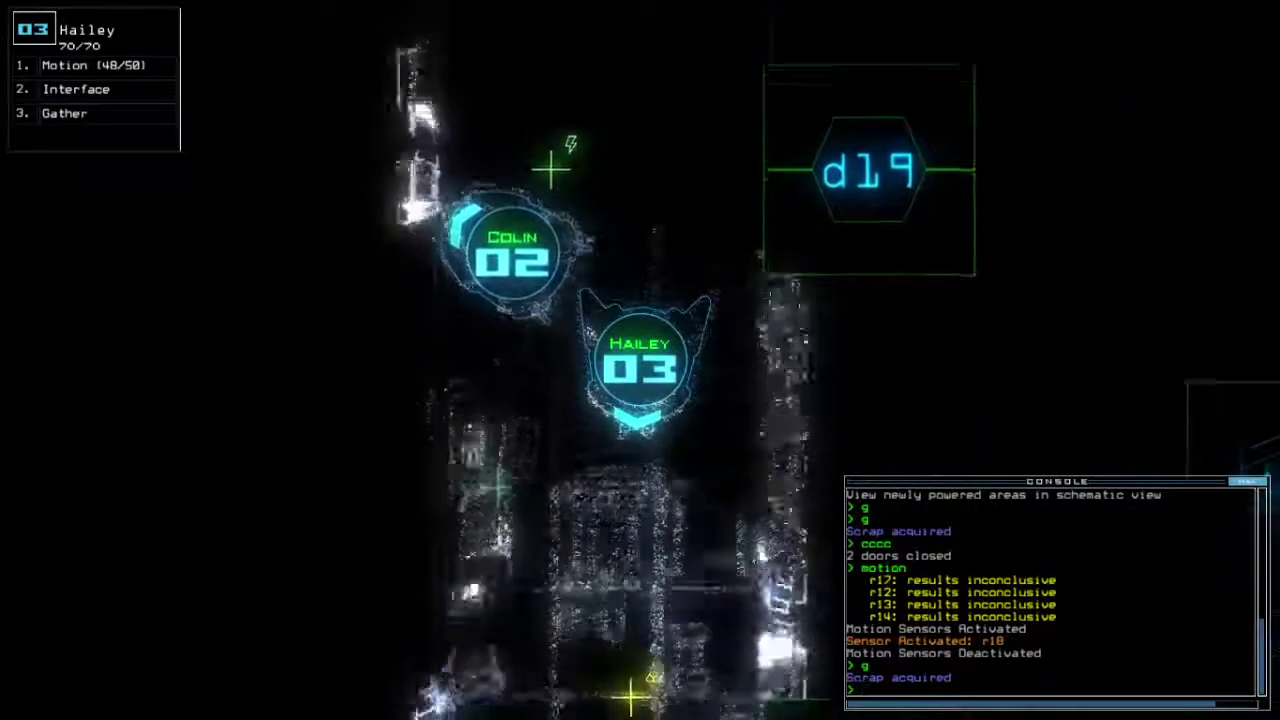
pyautogui.write('dot')
# Step: Activate drone 3's Interface ability and scan nearby rooms for new items
pyautogui.press('Return')
pyautogui.write('v')
pyautogui.press('Return')
pyautogui.press('space')
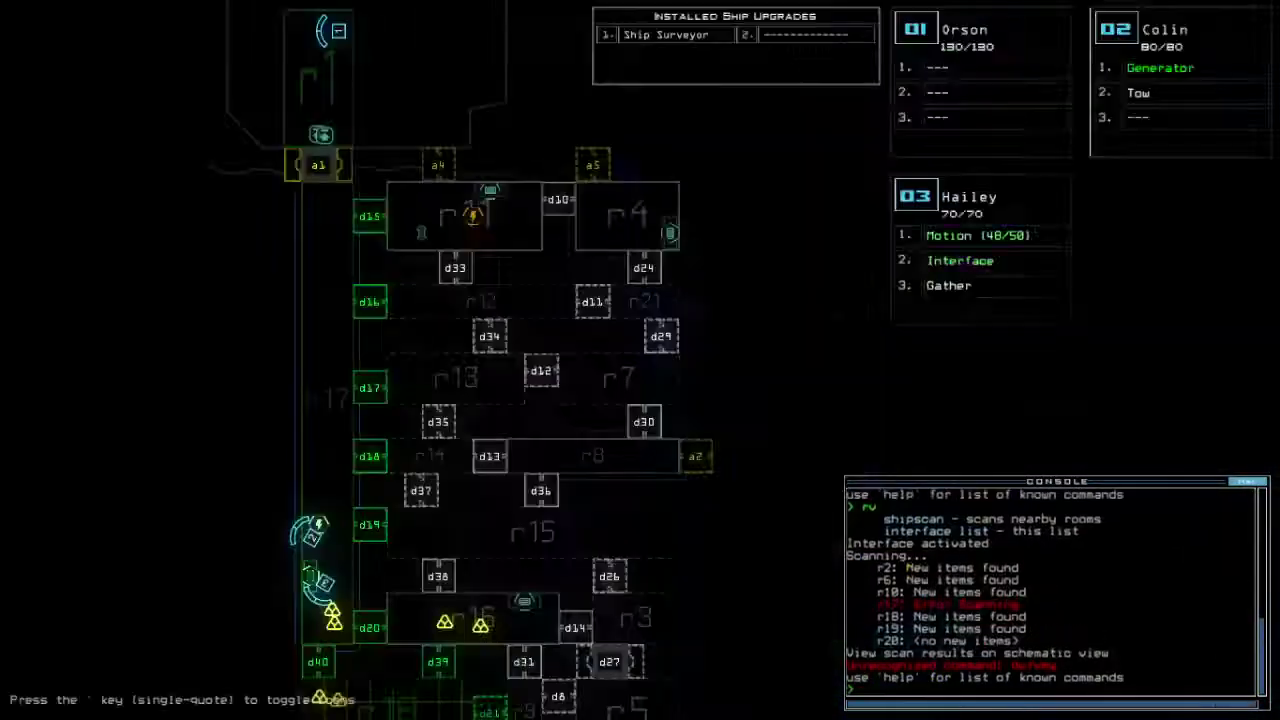
pyautogui.press('Down')
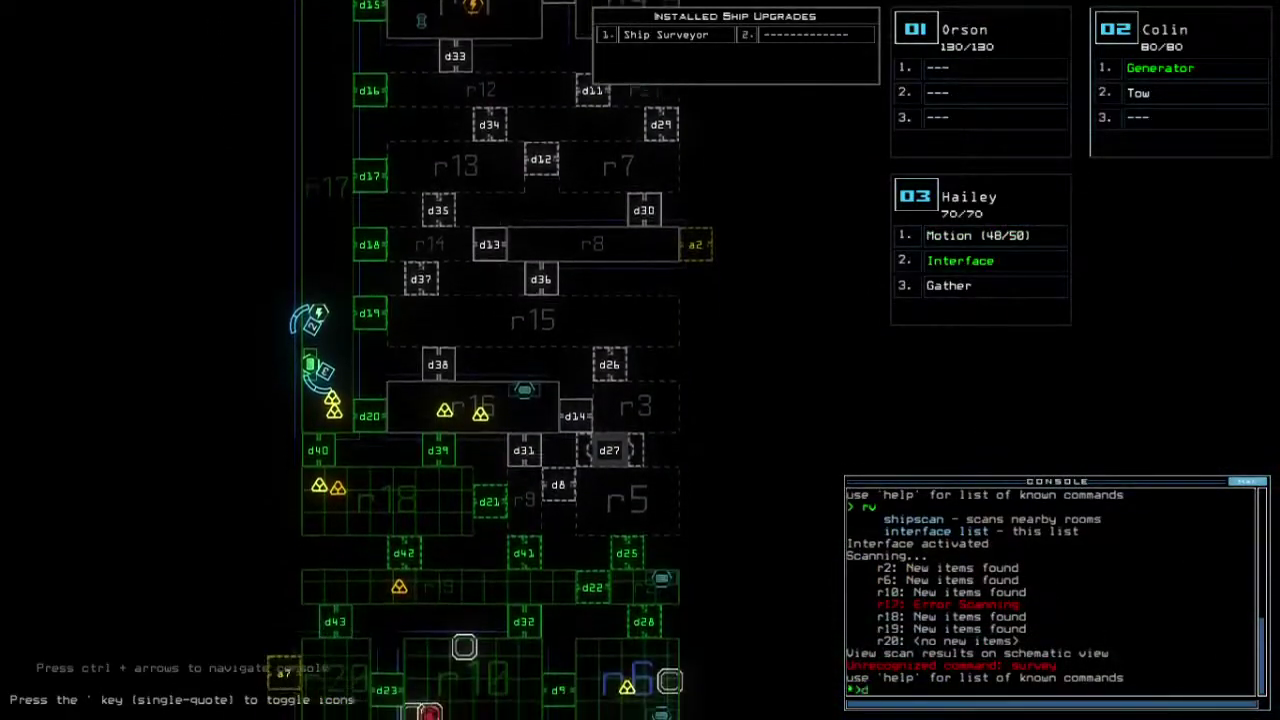
pyautogui.write('d20')
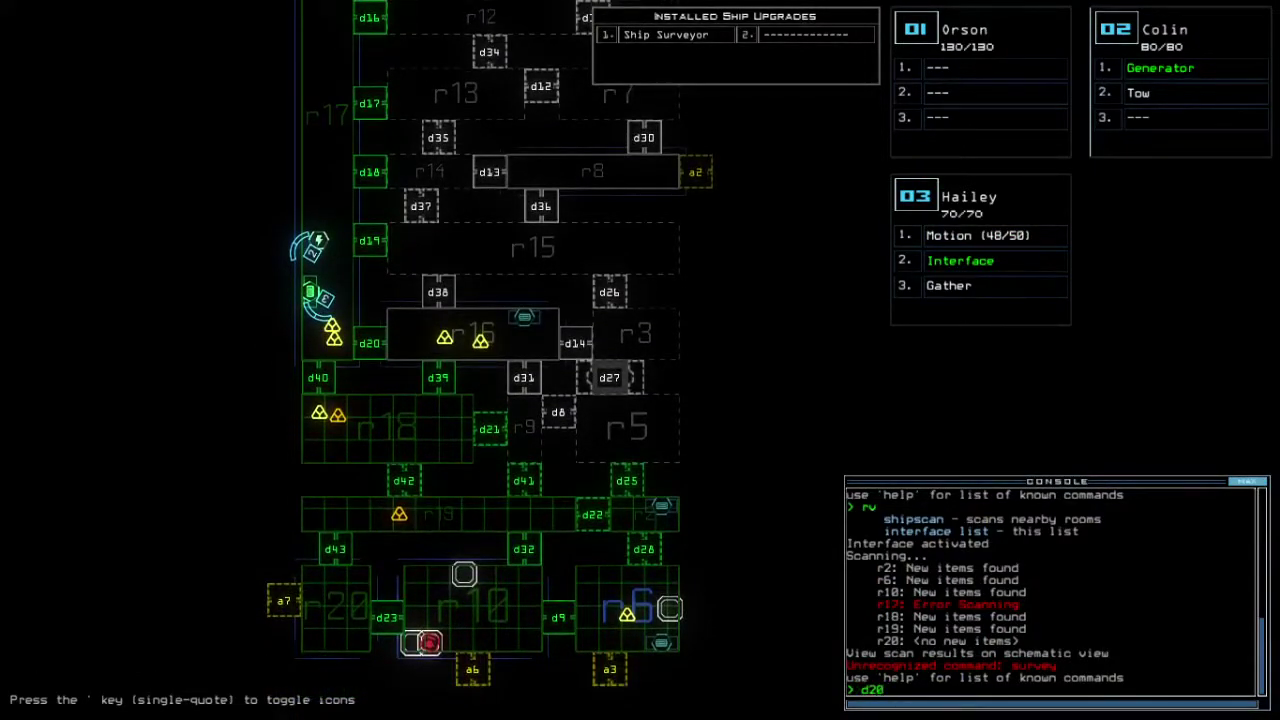
# Step: Open door d20 and have drone 3 gather all the nearby scrap
pyautogui.press('Return')
pyautogui.press('space')
pyautogui.write('g')
pyautogui.press('Return')
pyautogui.write('g')
pyautogui.press('Return')
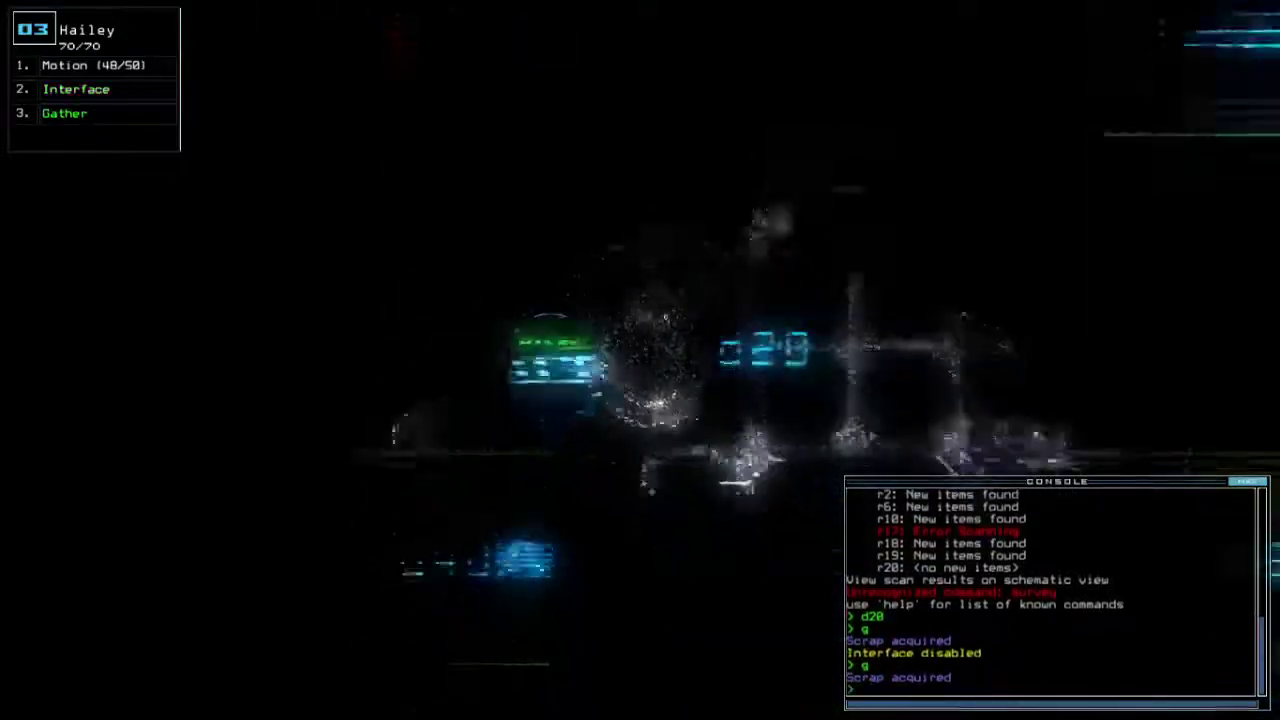
pyautogui.press('space')
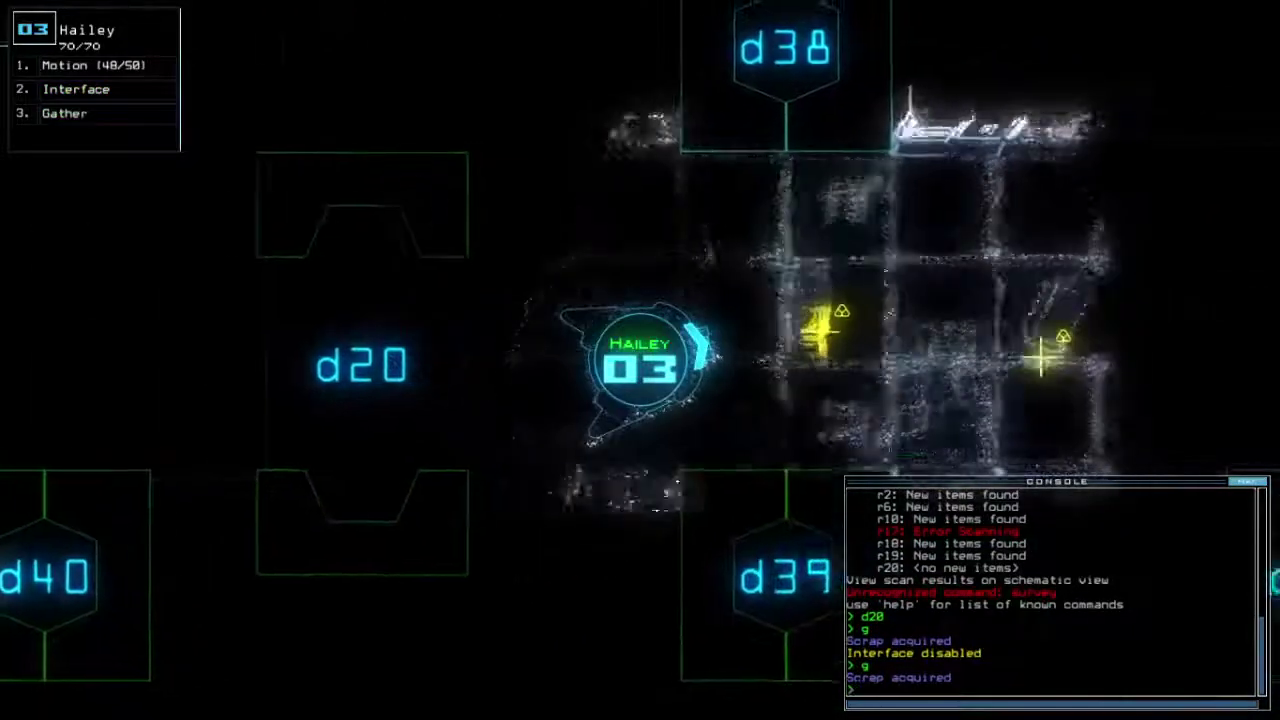
pyautogui.write('g')
pyautogui.press('Return')
pyautogui.write('g')
pyautogui.press('Return')
# Step: Open door d39, close the doors around the drone, and target room r16
pyautogui.press('space')
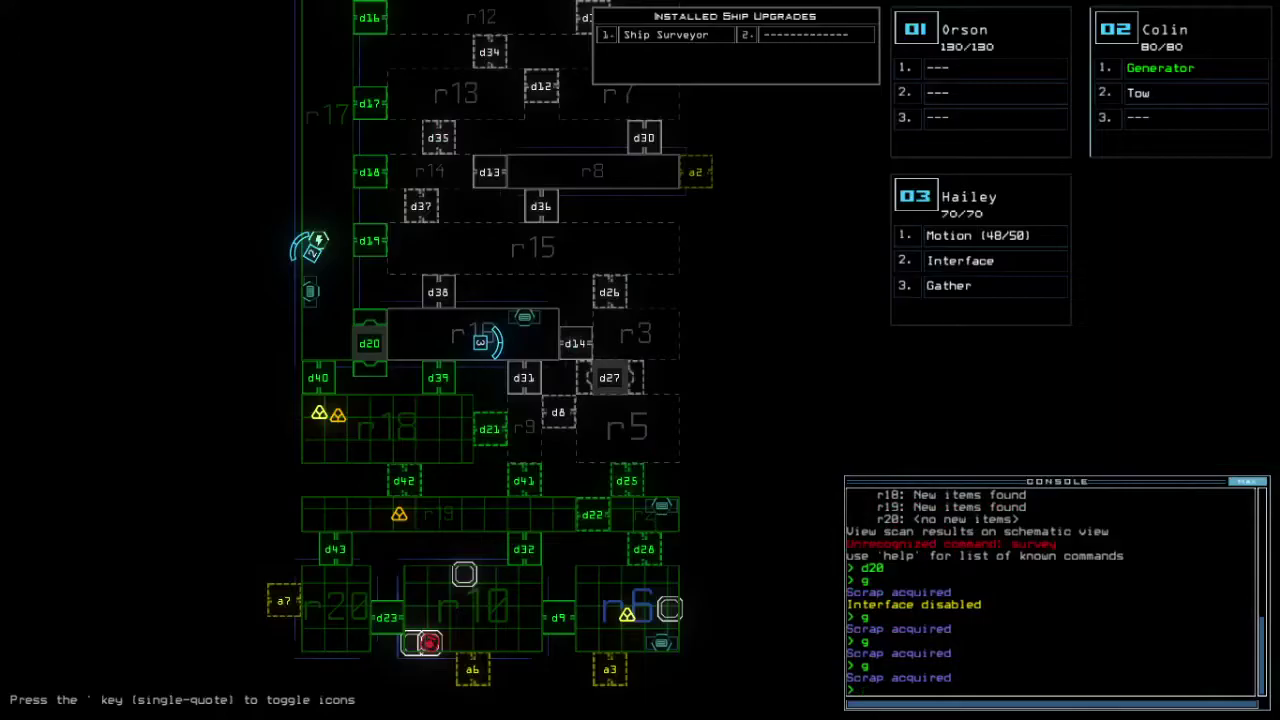
pyautogui.press('space')
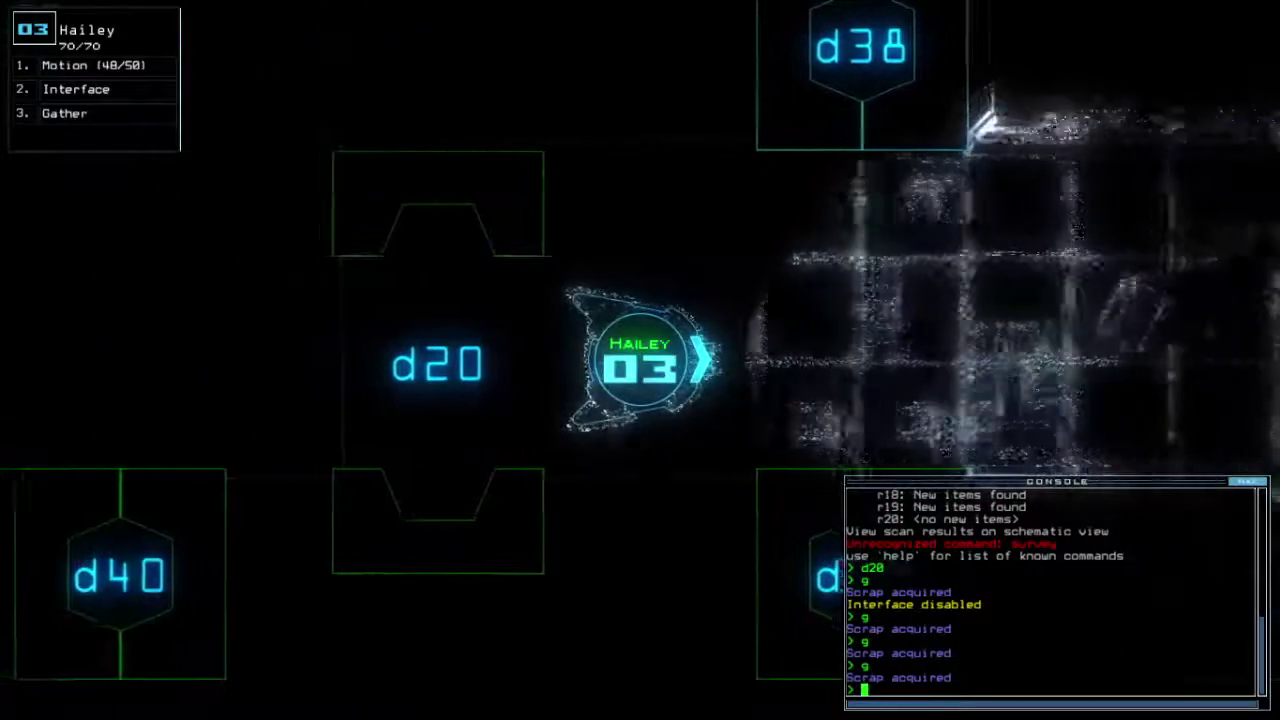
pyautogui.press('space')
pyautogui.write('motion')
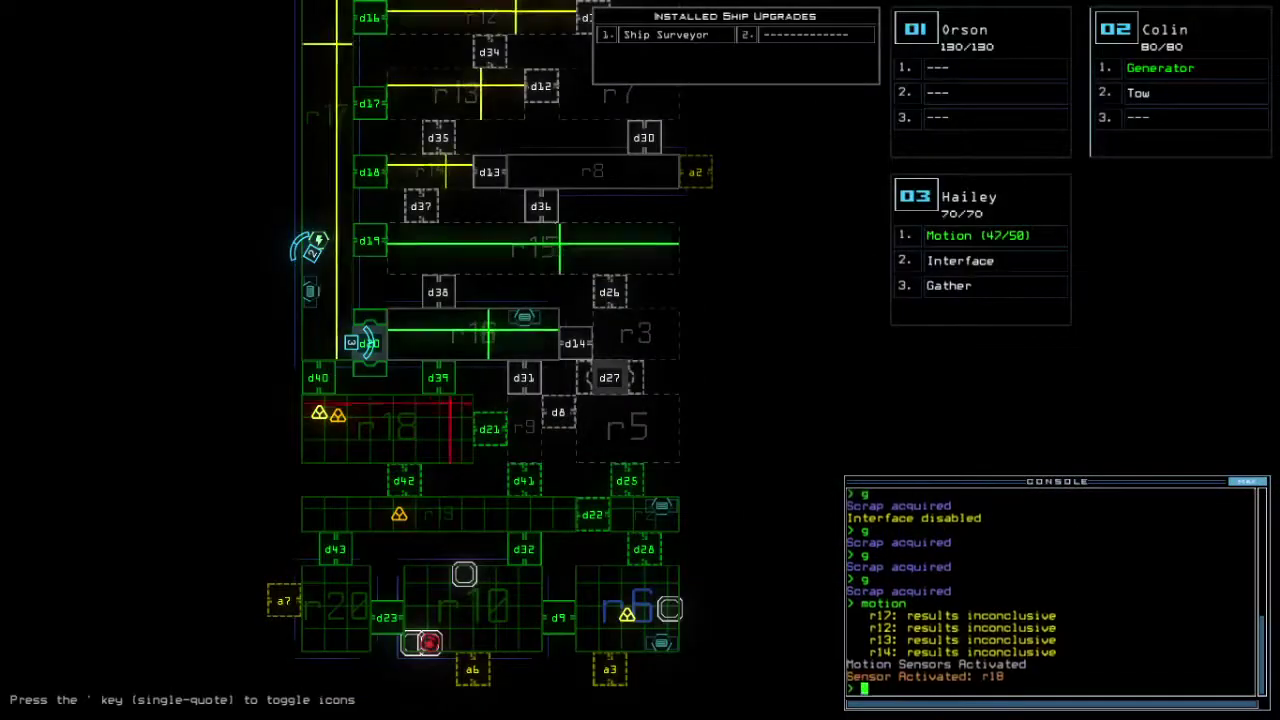
pyautogui.press('space')
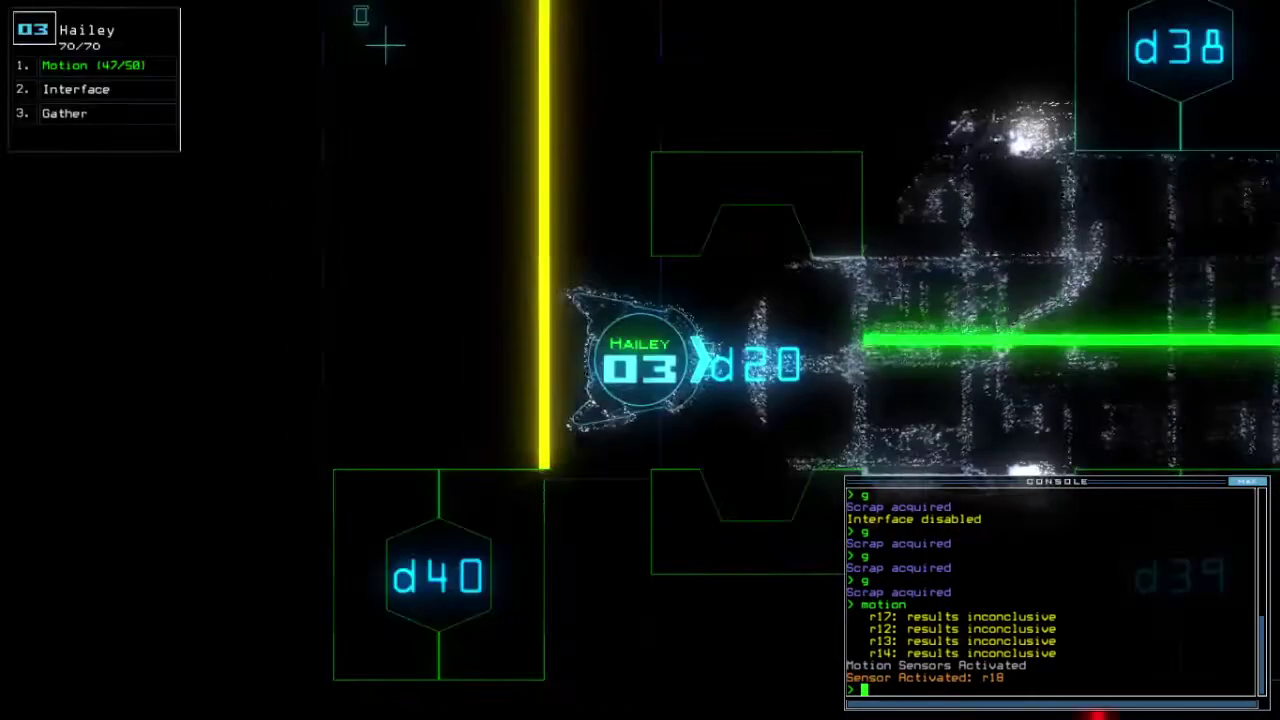
pyautogui.write('d39')
pyautogui.press('Return')
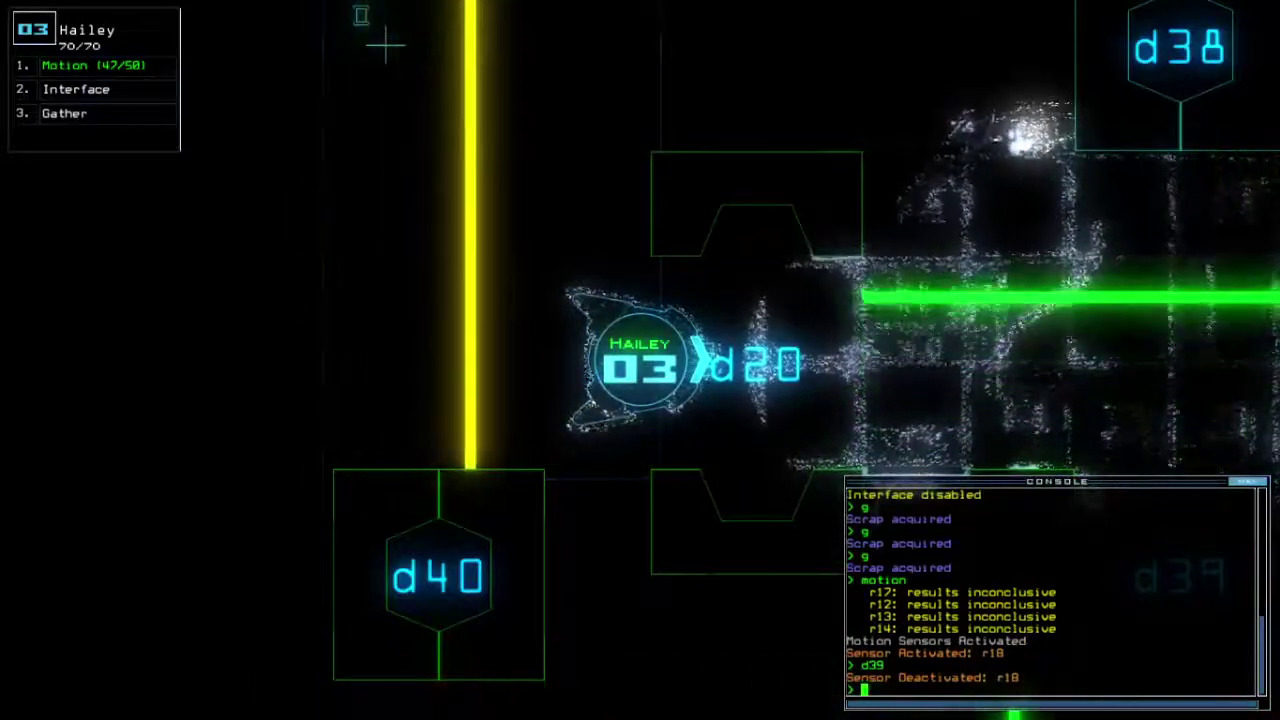
pyautogui.write('cccc')
pyautogui.press('Return')
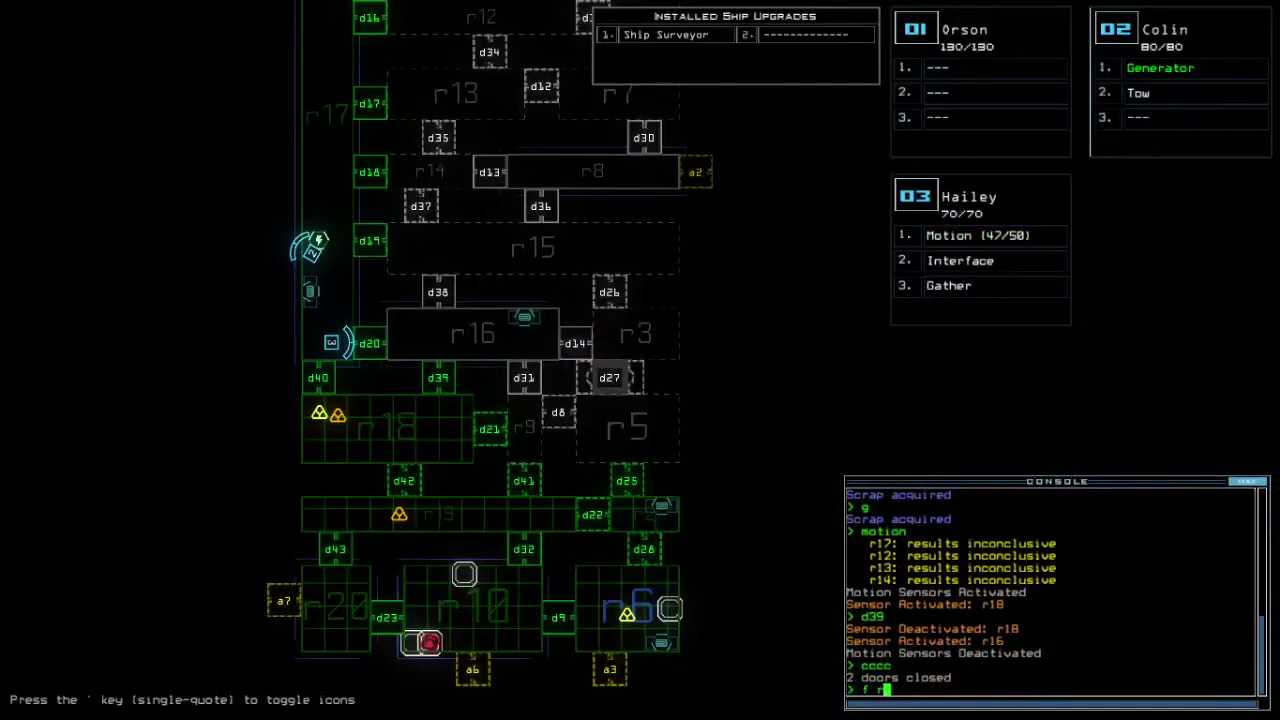
pyautogui.write('16')
pyautogui.press('Return')
# Step: Gather more scrap with drone 3 and drive it toward door d42
pyautogui.press('3')
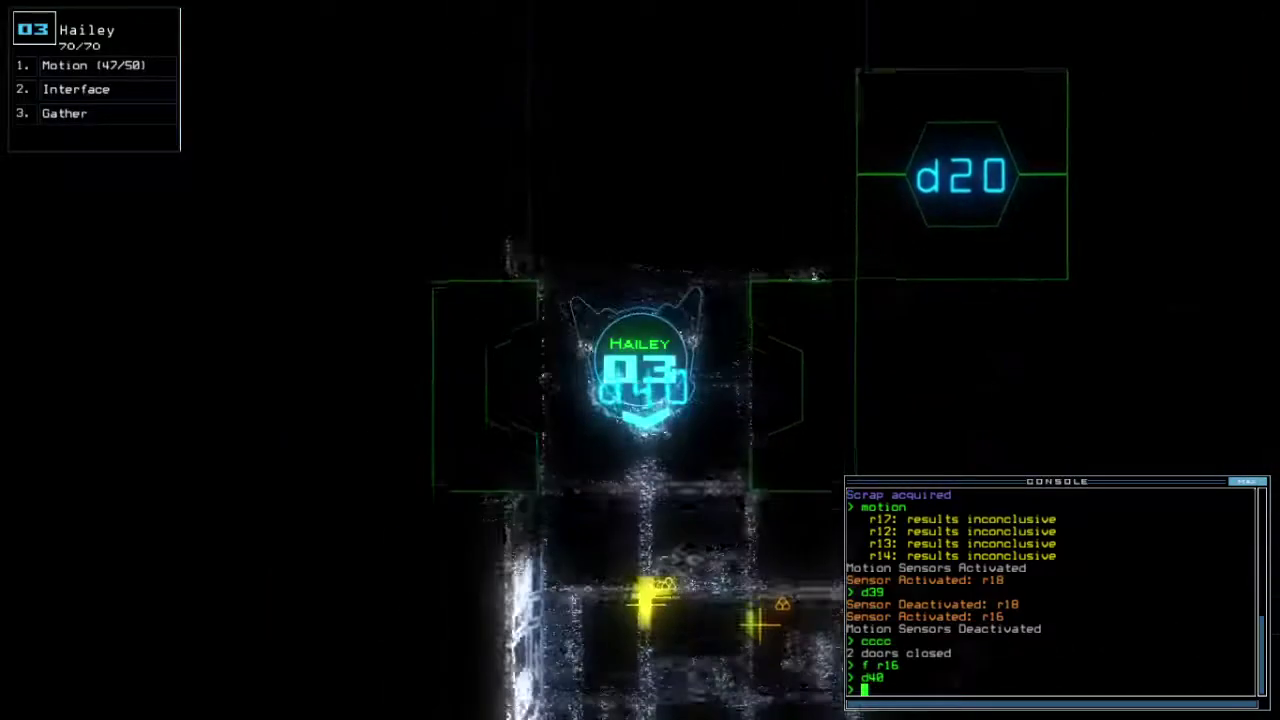
pyautogui.write('g')
pyautogui.press('Return')
pyautogui.write('g')
pyautogui.press('Return')
pyautogui.press('space')
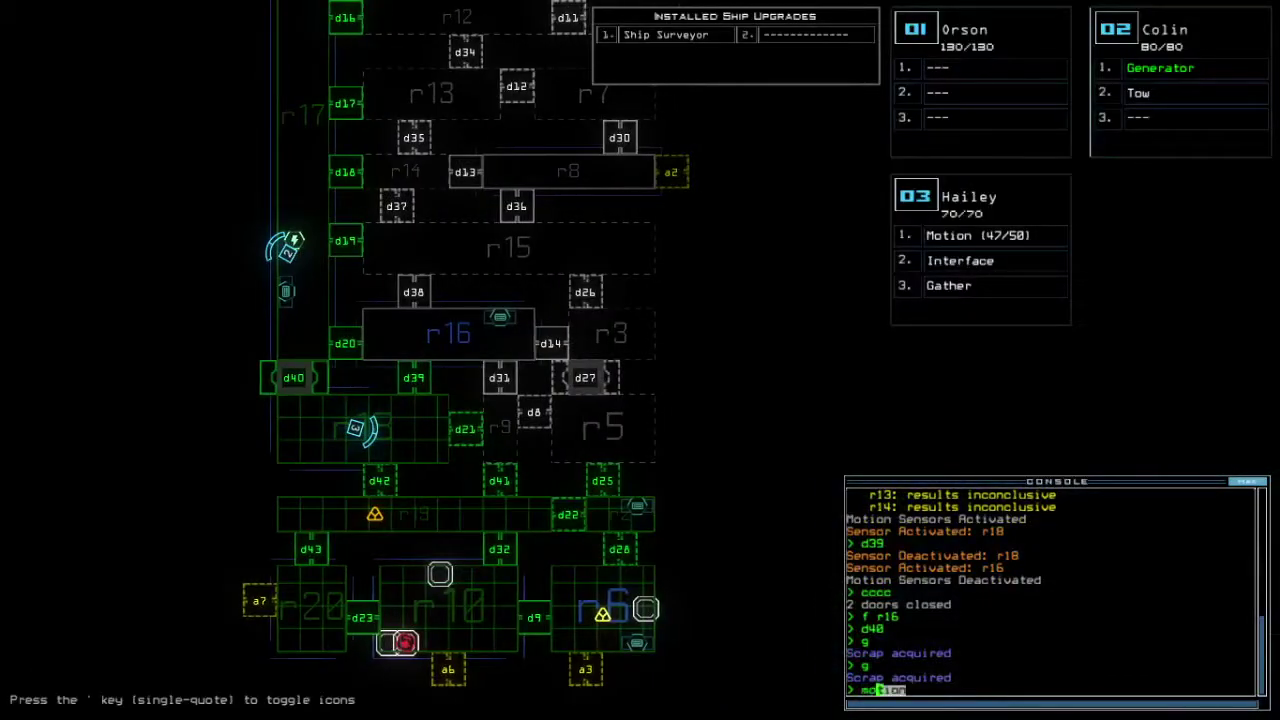
pyautogui.press('space')
pyautogui.press('Right')
pyautogui.press('space')
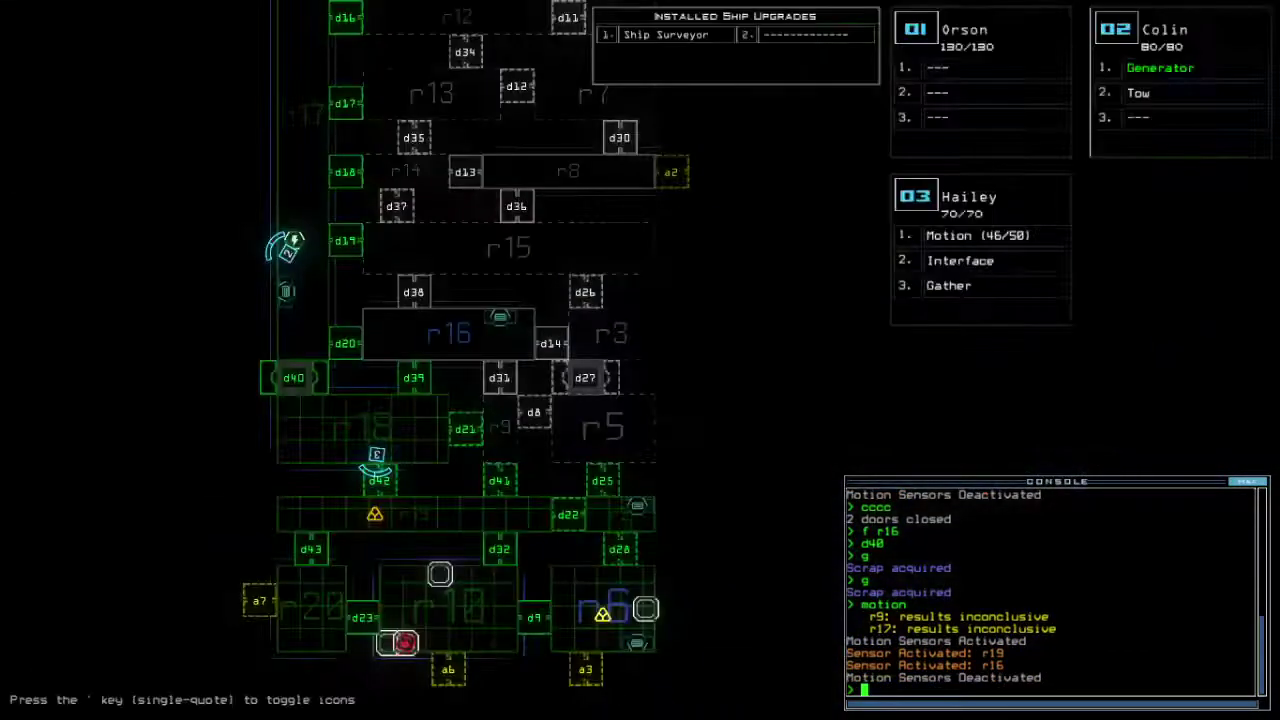
pyautogui.press('space')
pyautogui.write('d42')
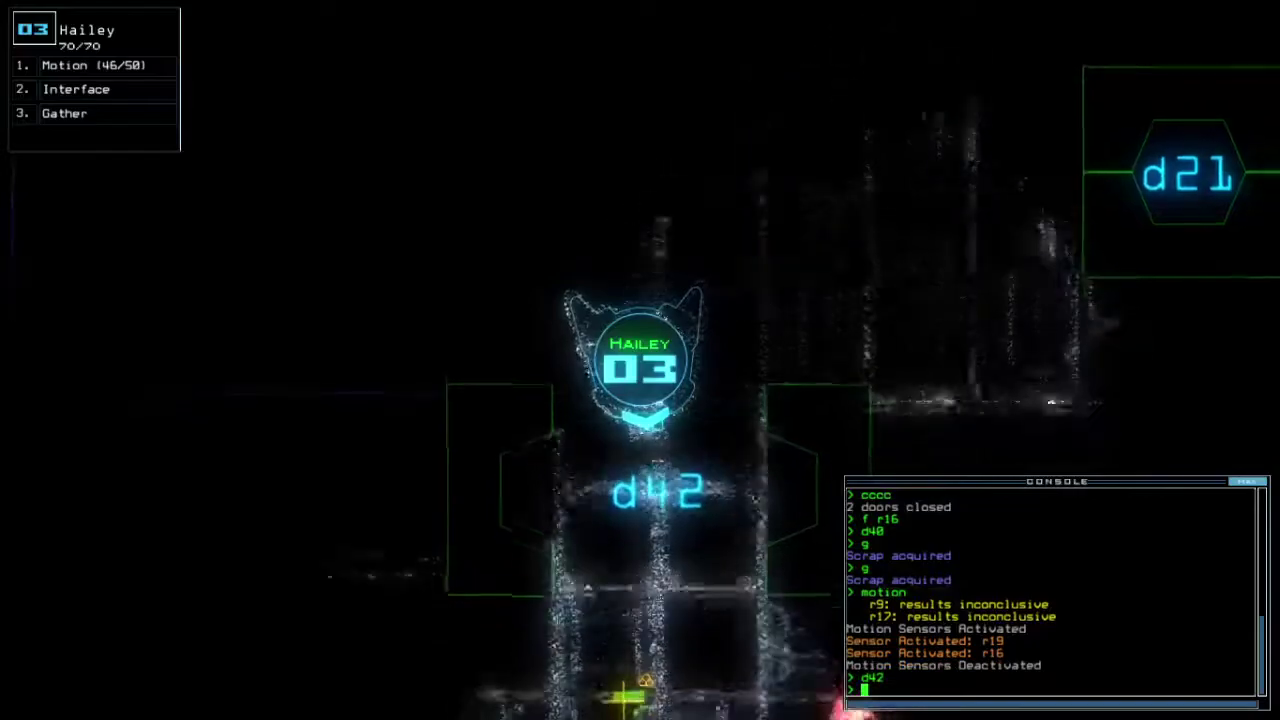
pyautogui.write('cccc')
# Step: Seal the doors around drone 3 and open door d21
pyautogui.press('Return')
pyautogui.press('space')
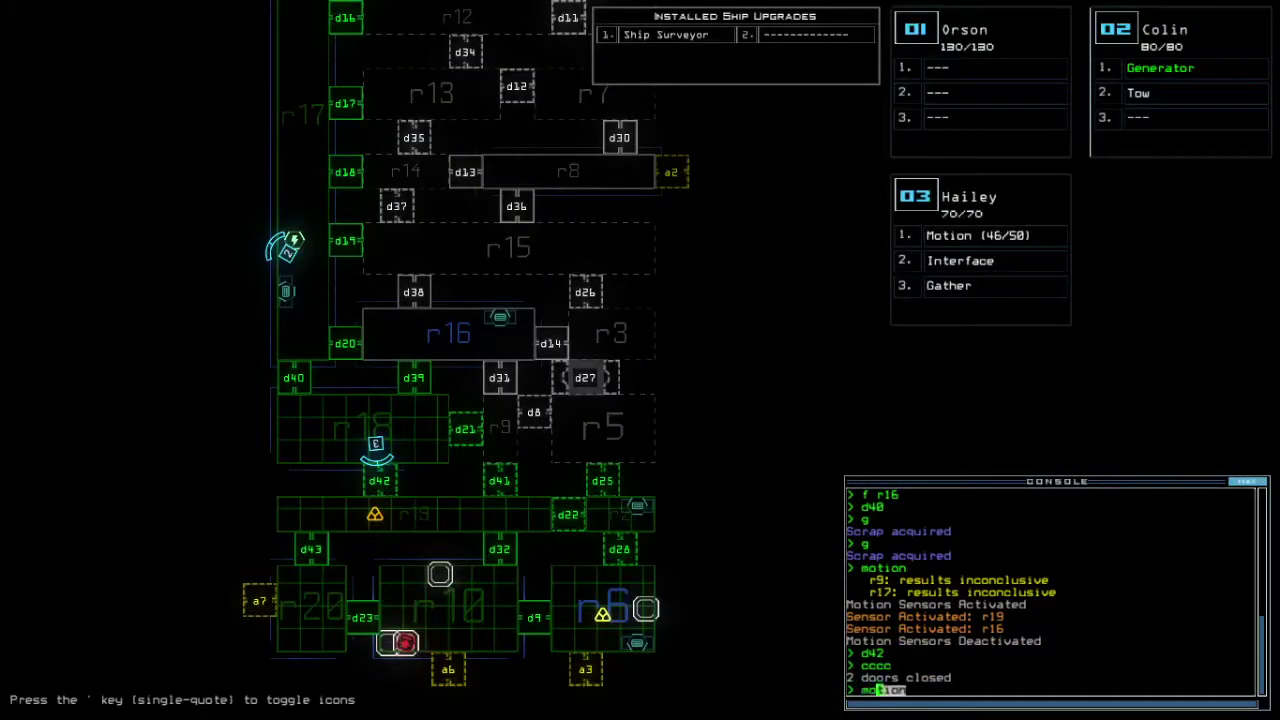
pyautogui.press('space')
pyautogui.write('d21')
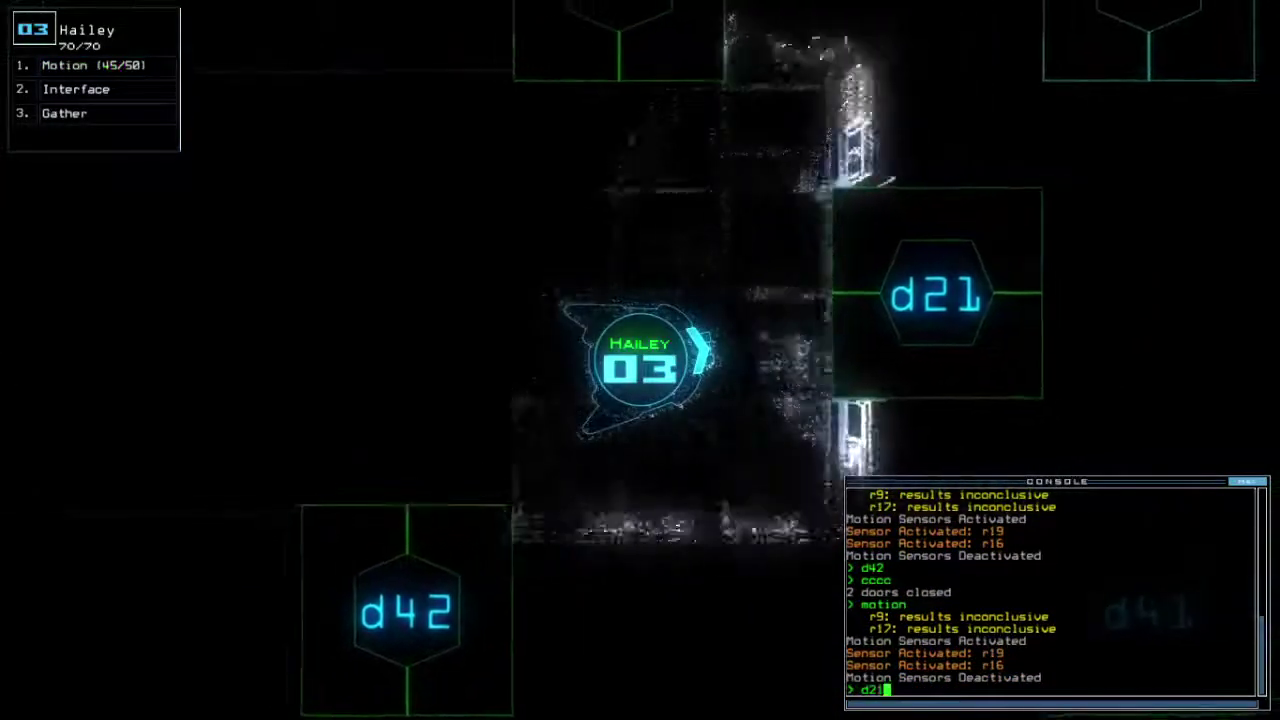
pyautogui.press('Return')
pyautogui.write('cccc')
pyautogui.press('Return')
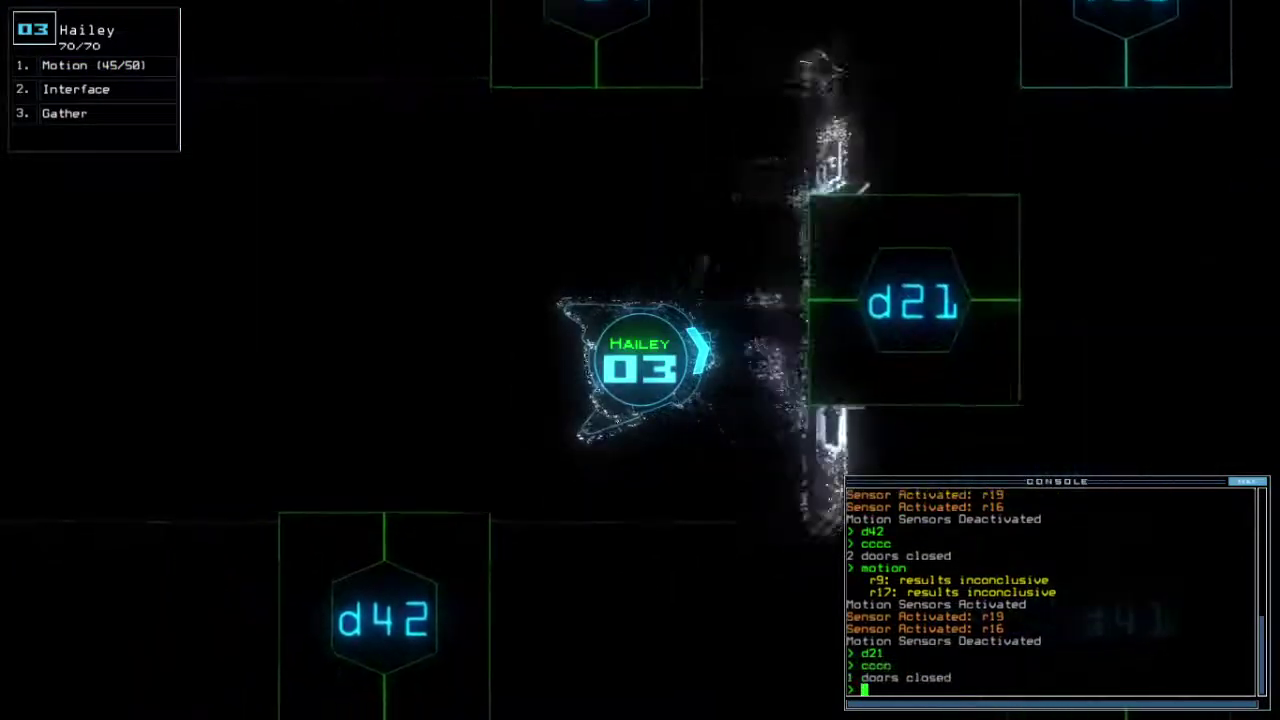
pyautogui.press('space')
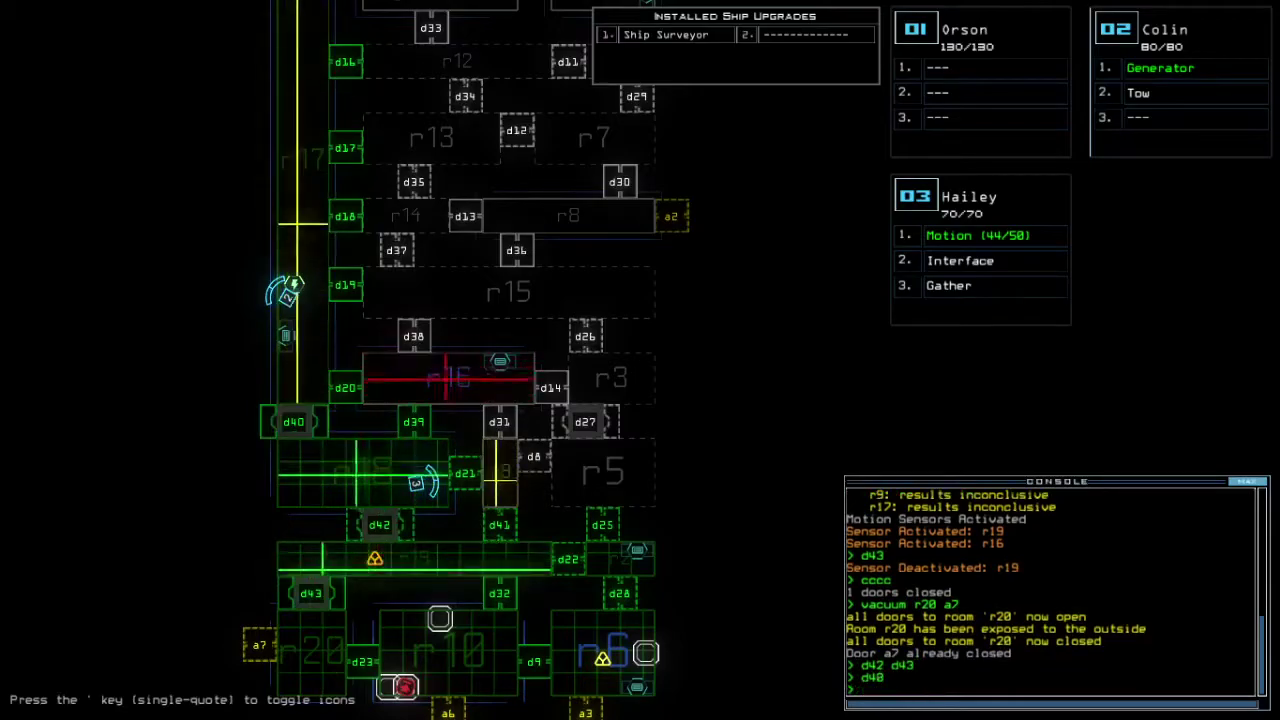
# Step: Drive drone 02 forward toward door d40
pyautogui.press('2')
pyautogui.press('g')
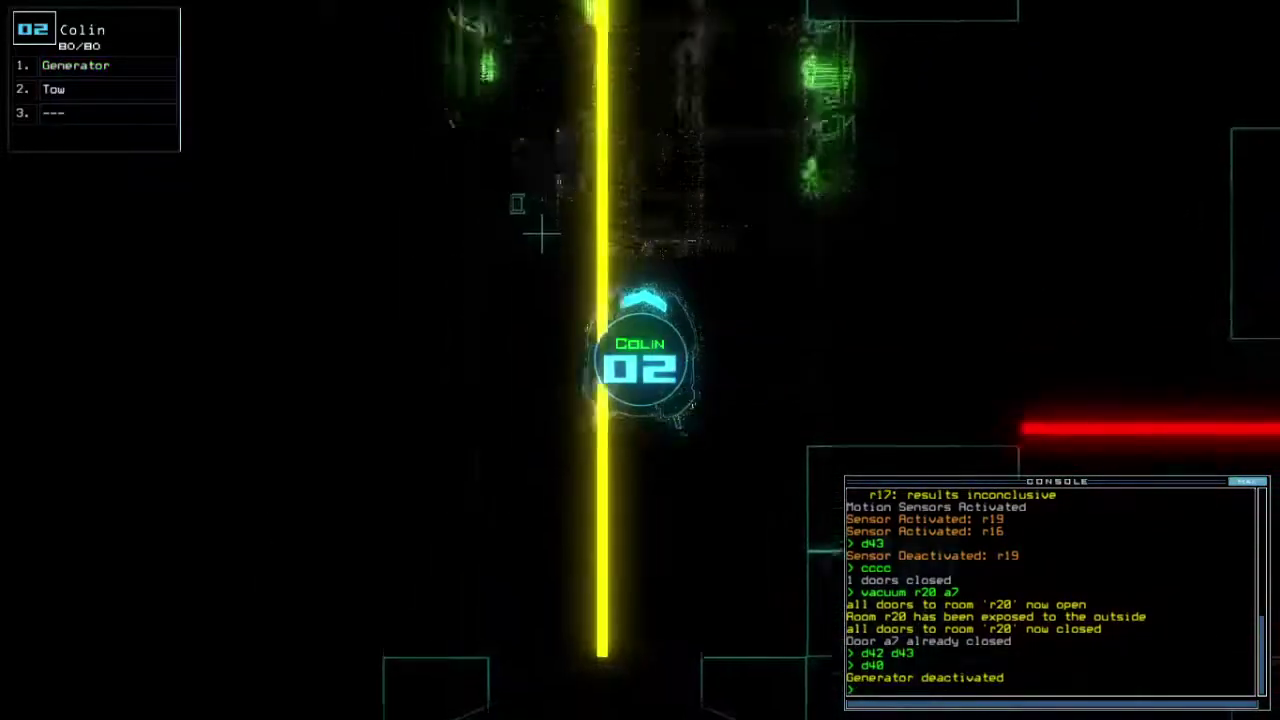
pyautogui.press('Down')
# Step: Take drone 03 through doors d42 and d43, collecting scrap along the way
pyautogui.press('3')
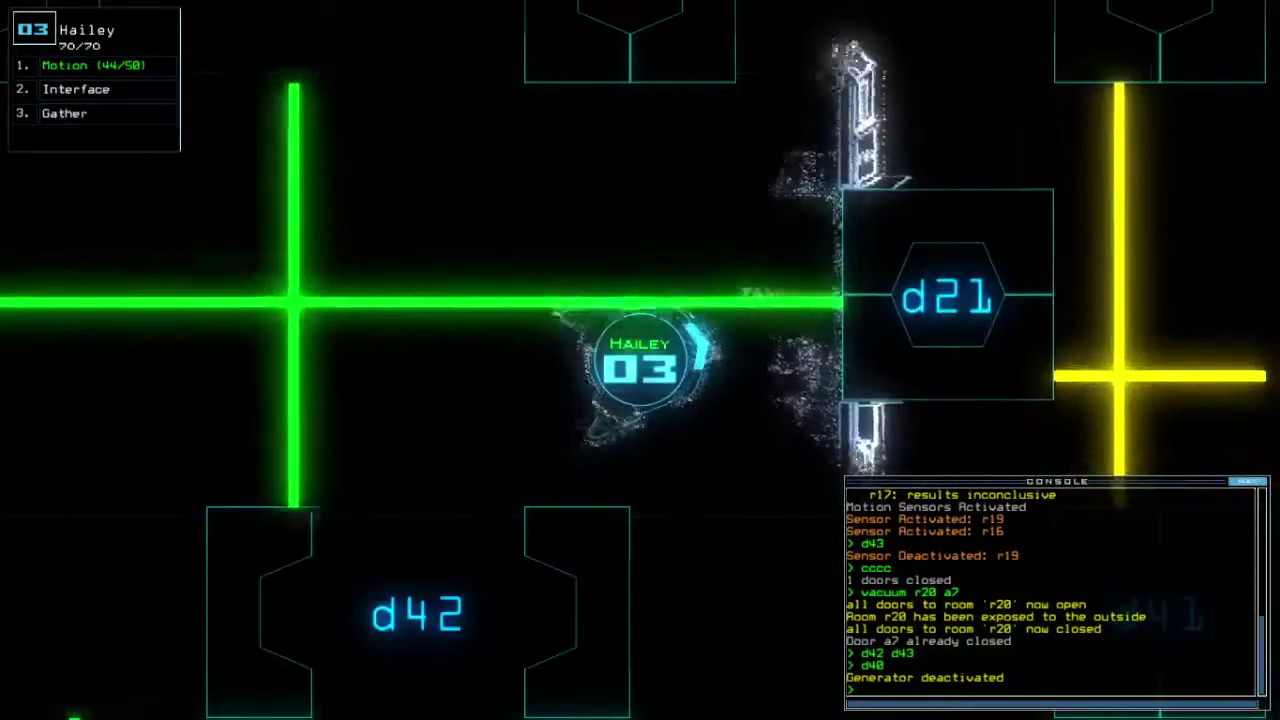
pyautogui.press('m')
pyautogui.press('Down')
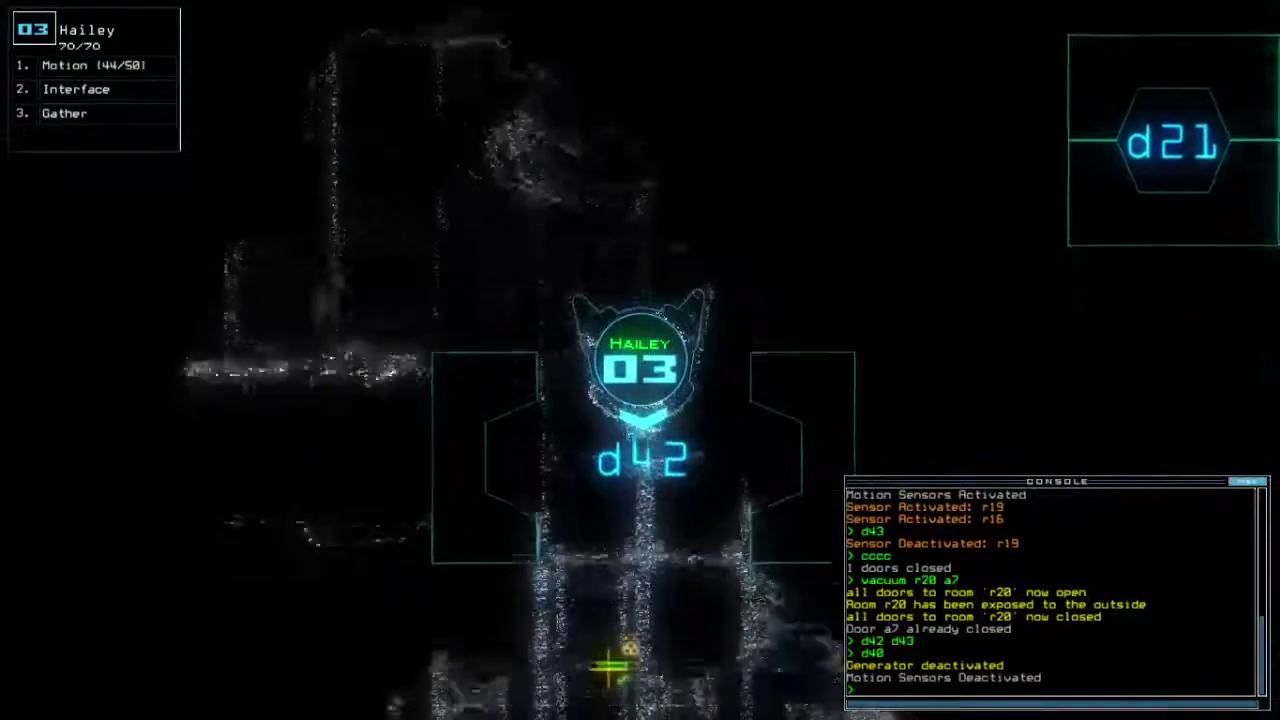
pyautogui.press('Down')
pyautogui.press('g')
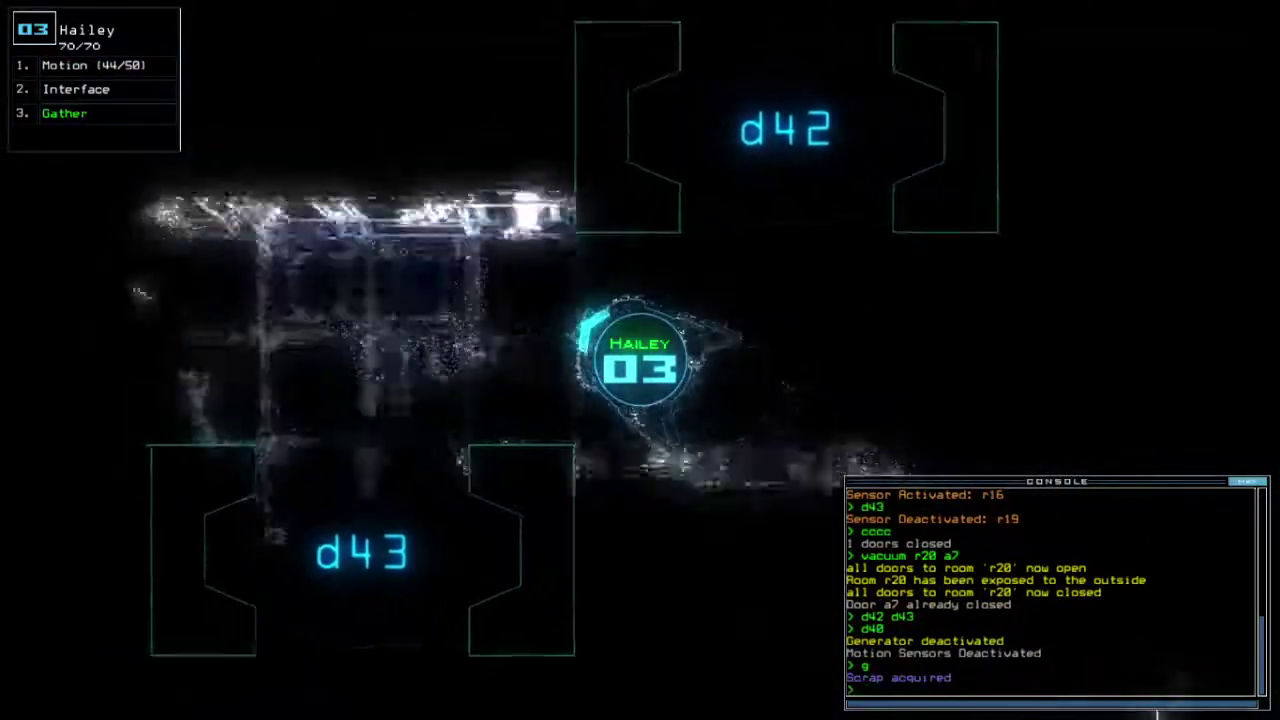
pyautogui.press('Down')
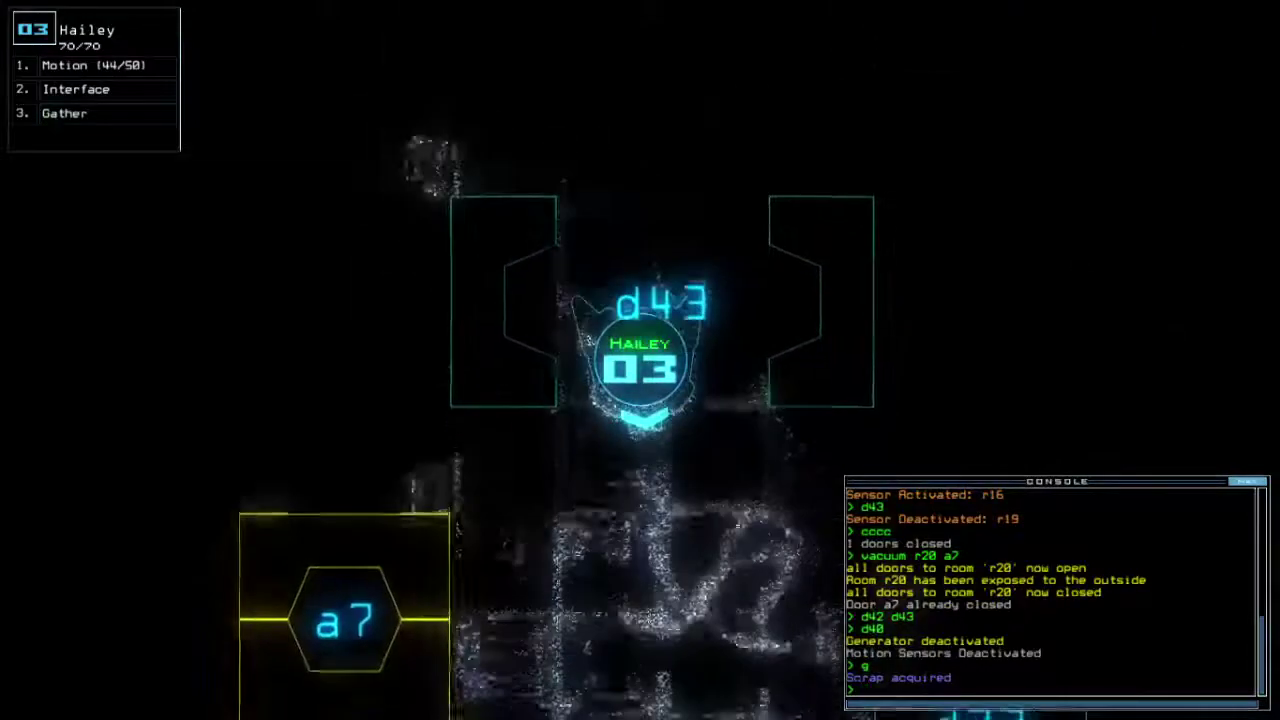
# Step: Send drone 03 toward room r9 and activate the generator with drone 02
pyautogui.press('Escape')
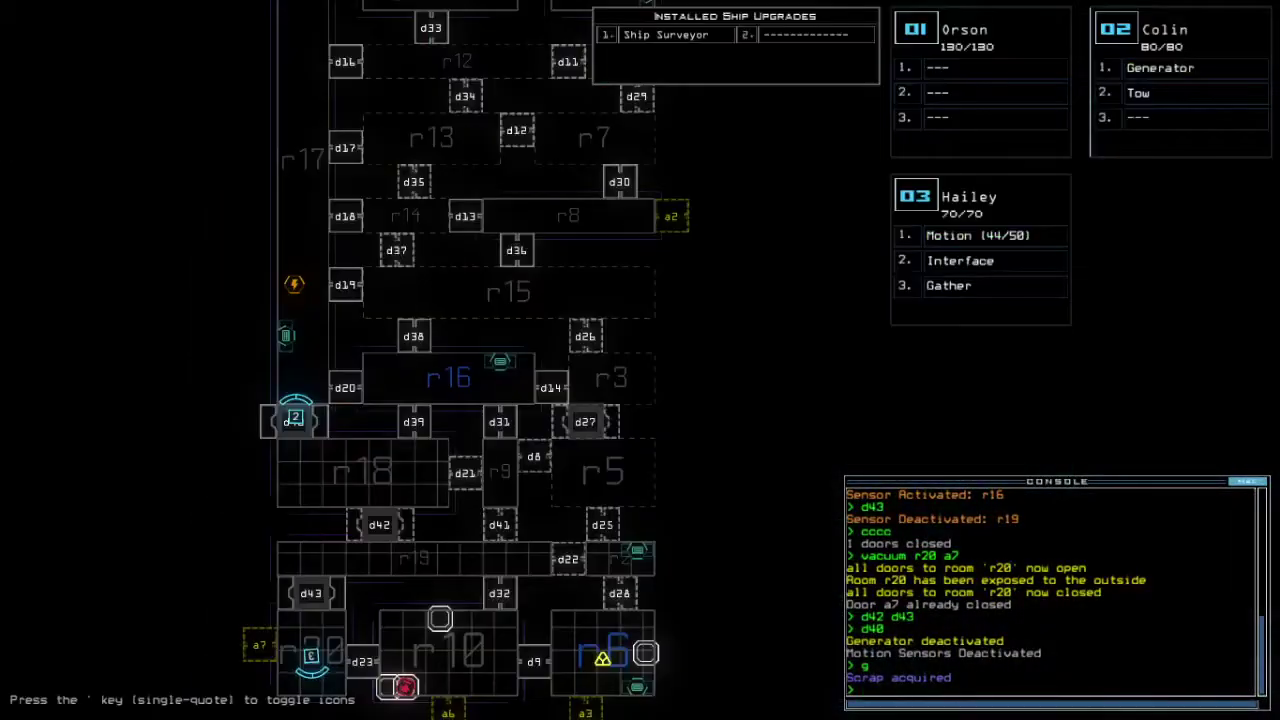
pyautogui.press('2')
pyautogui.write('r9')
pyautogui.press('Return')
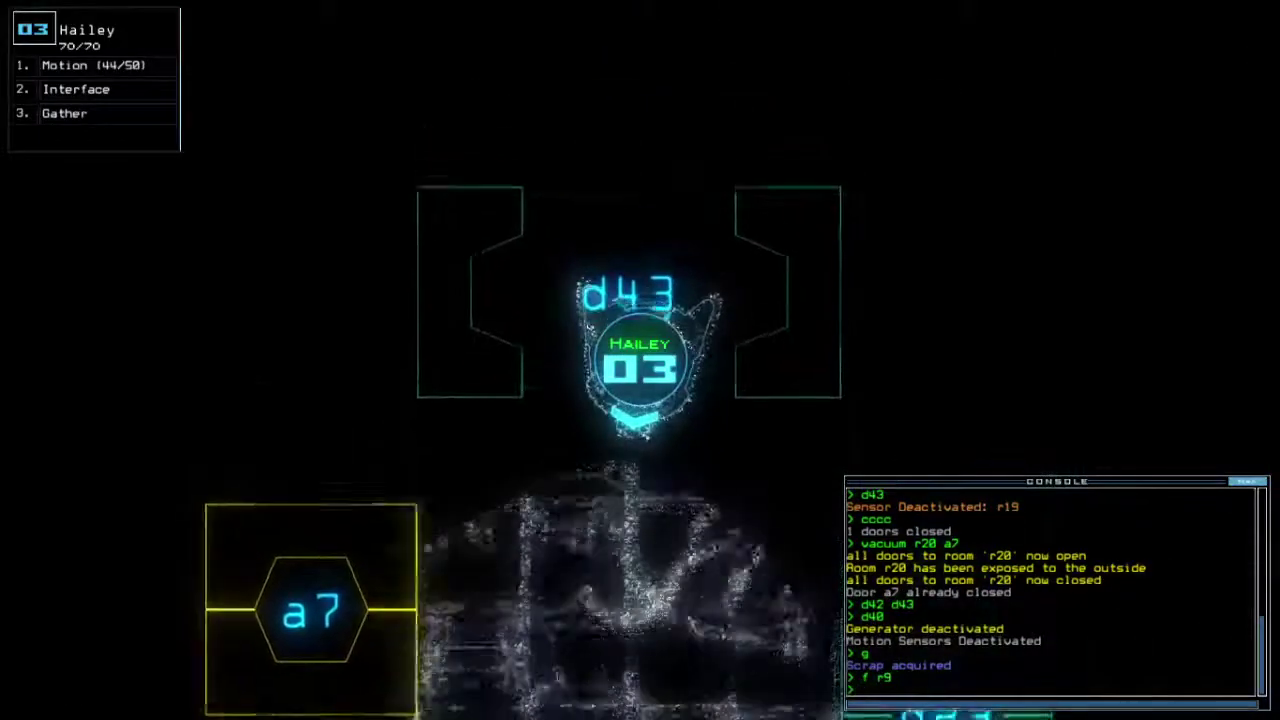
pyautogui.press('2')
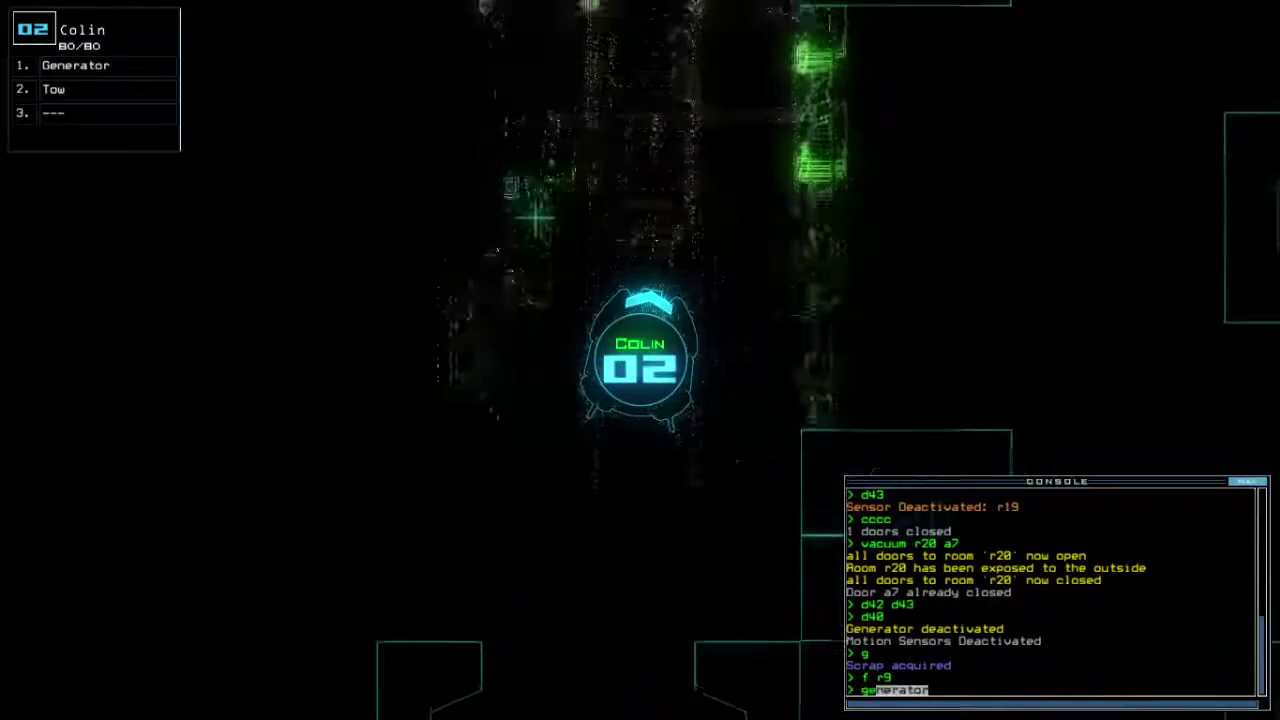
pyautogui.write('generator')
pyautogui.press('Return')
pyautogui.press('space')
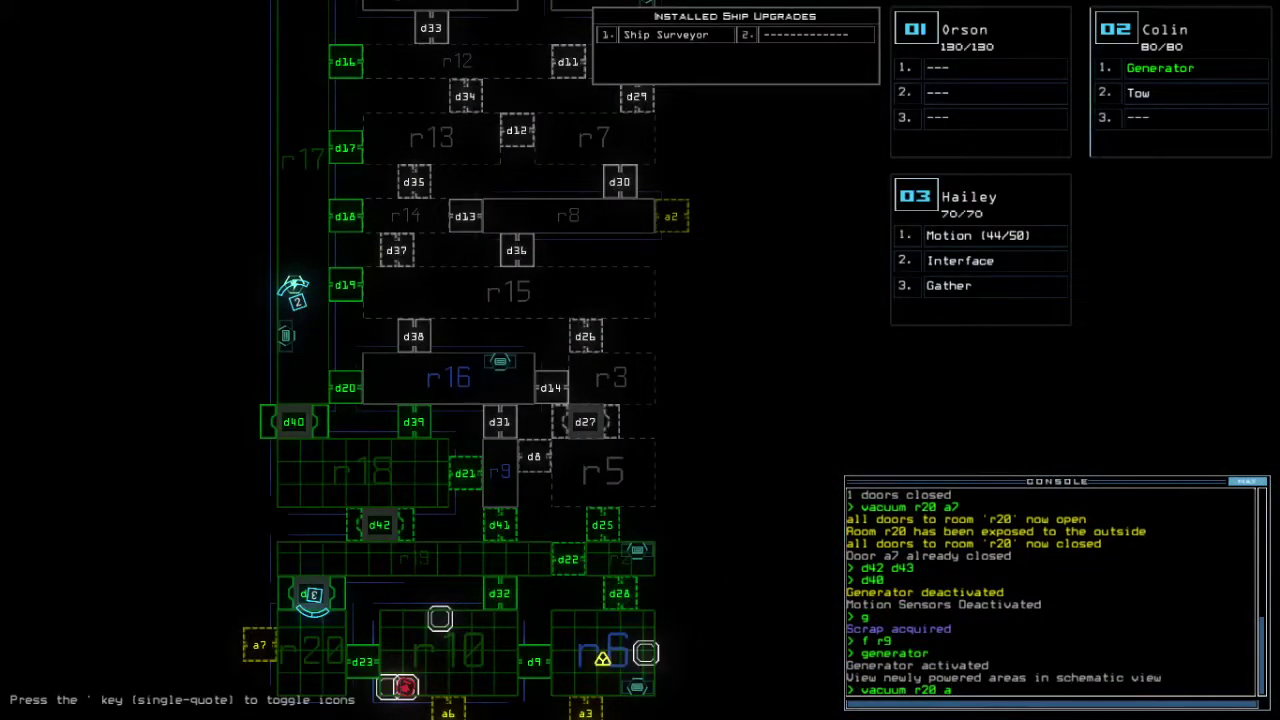
pyautogui.write('3')
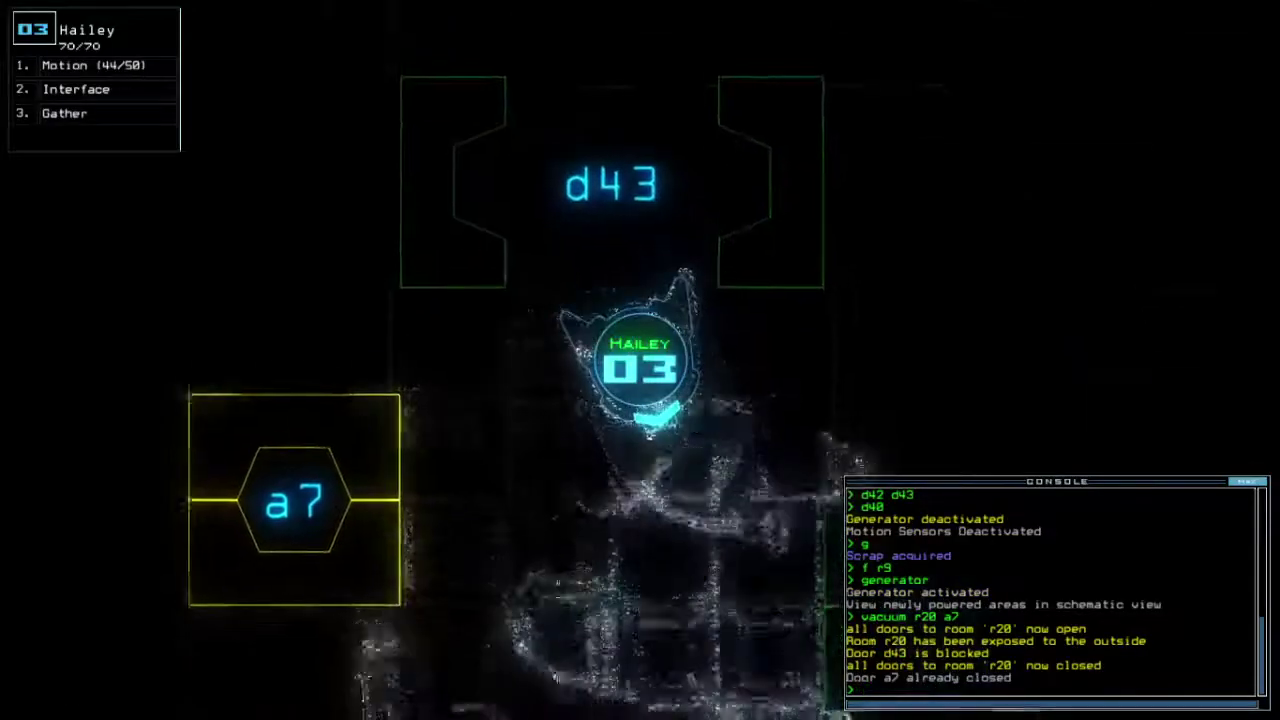
pyautogui.write('d23')
# Step: Open doors d23 and d9 while moving drone 03 right toward d9
pyautogui.press('Return')
pyautogui.moveTo(900, 360); pyautogui.dragTo(400, 360)
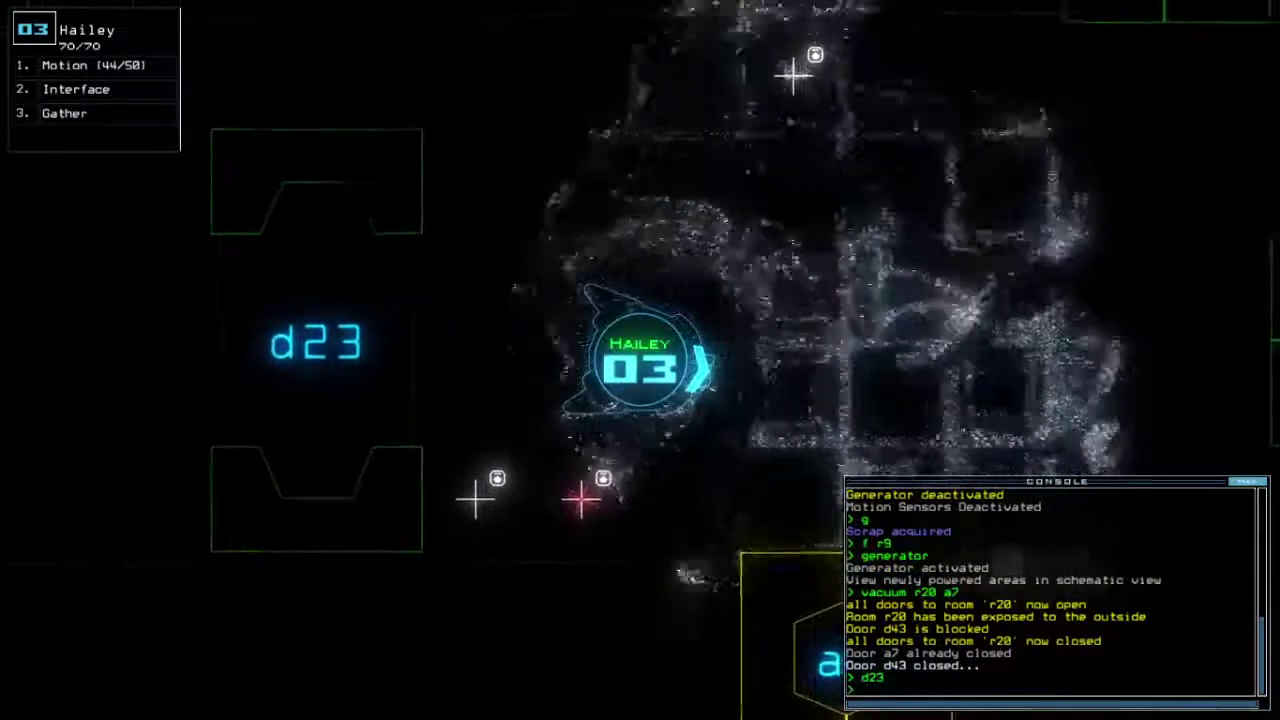
pyautogui.press('Right')
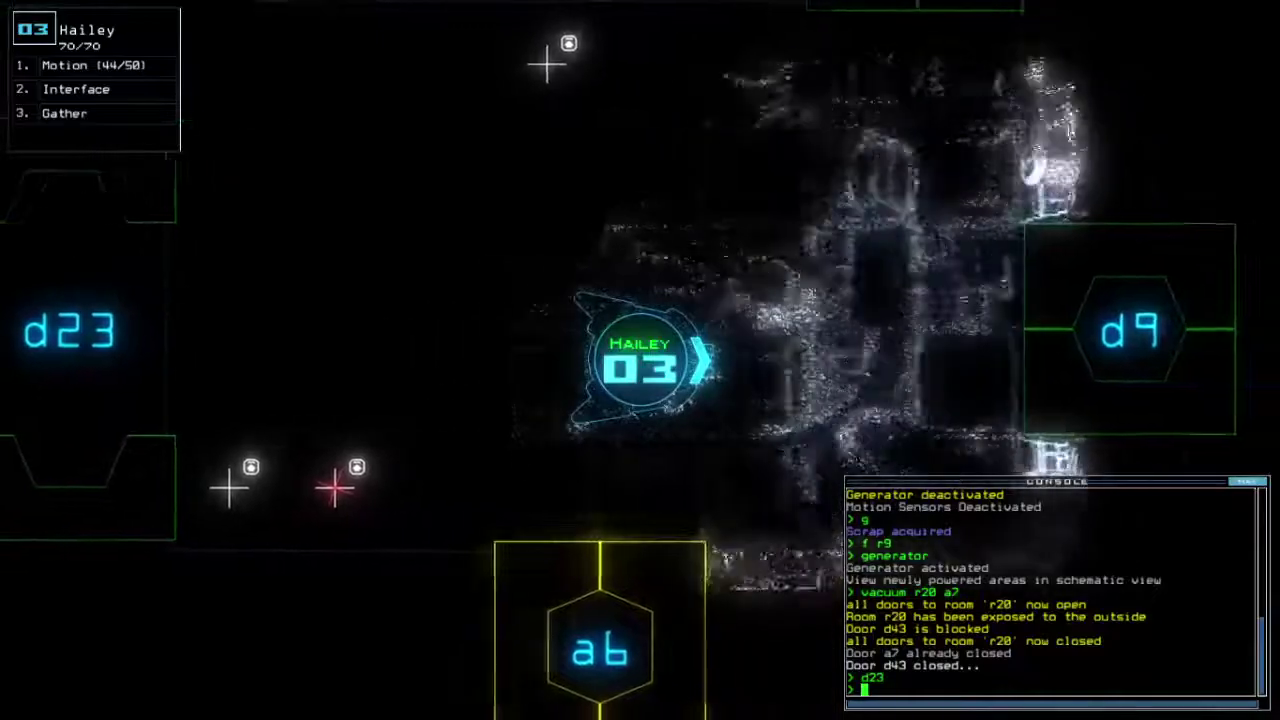
pyautogui.press('Tab')
pyautogui.press('Tab')
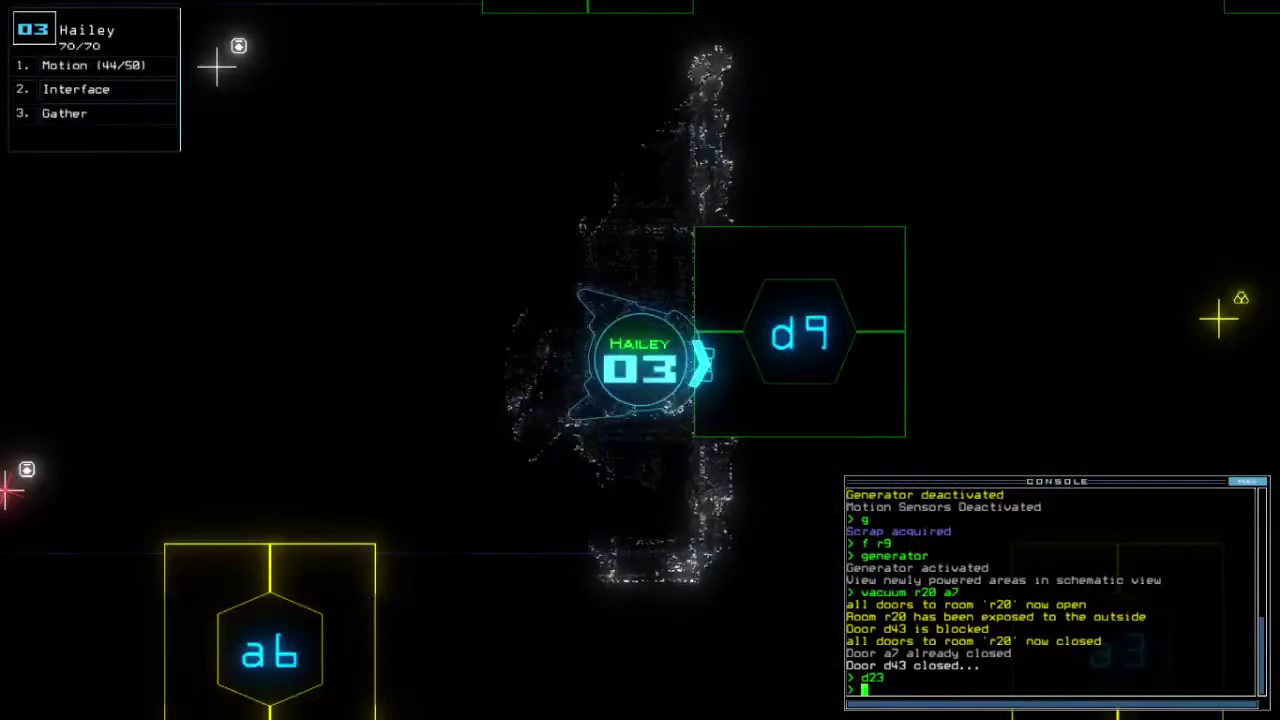
pyautogui.write('d9')
pyautogui.press('Return')
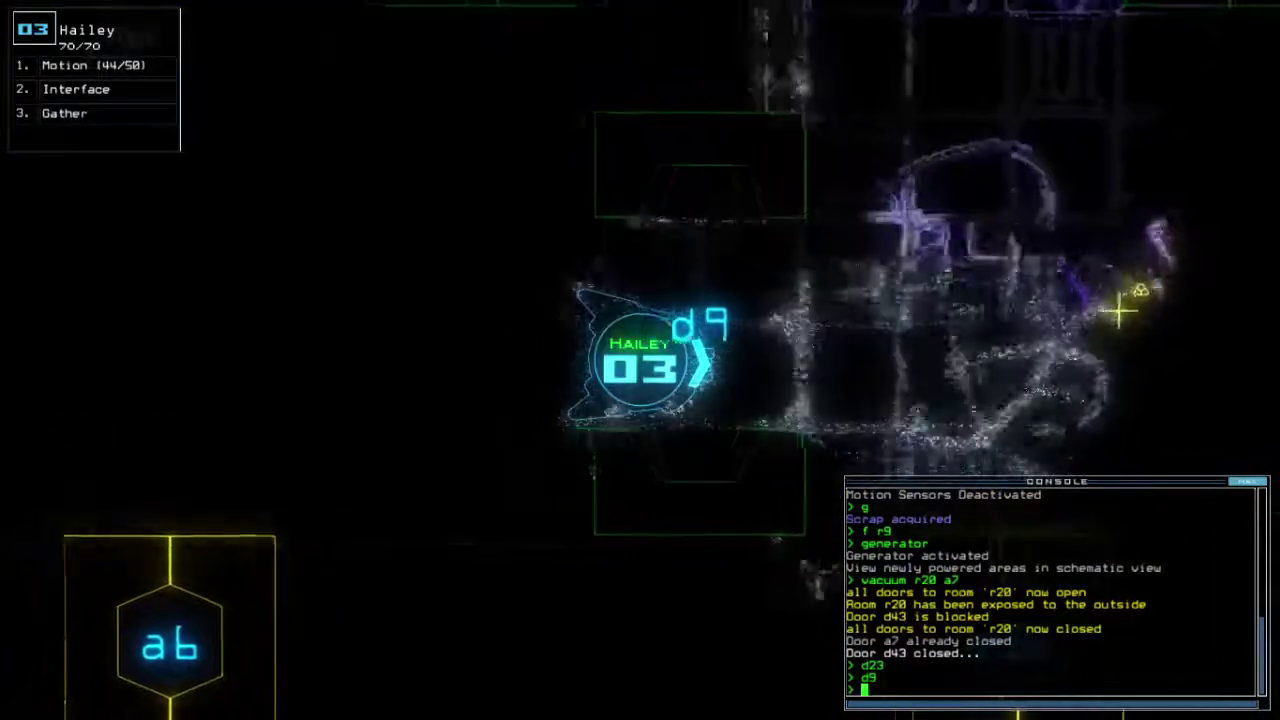
pyautogui.moveTo(640, 360); pyautogui.dragTo(500, 360)
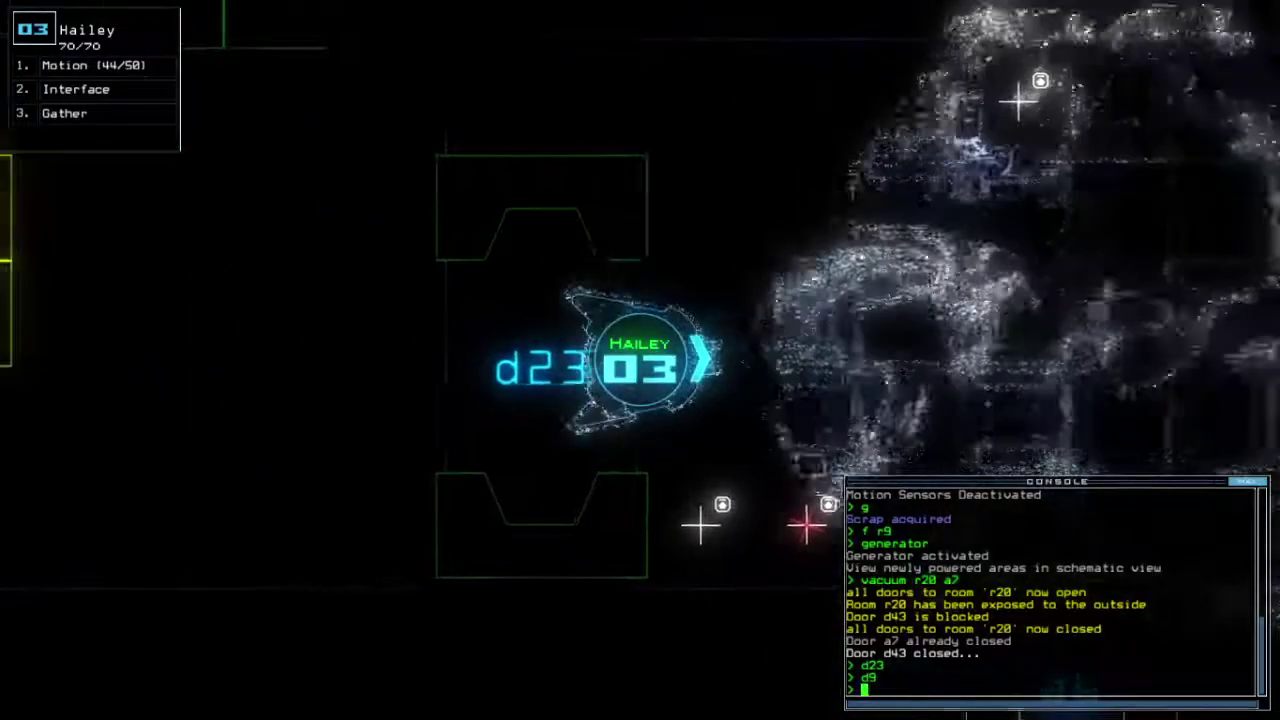
pyautogui.write('ccc')
# Step: Close four doors, redock at airlock a7, open room r1's doors, then redock at a3
pyautogui.press('Return')
pyautogui.write('dd a7')
pyautogui.press('Return')
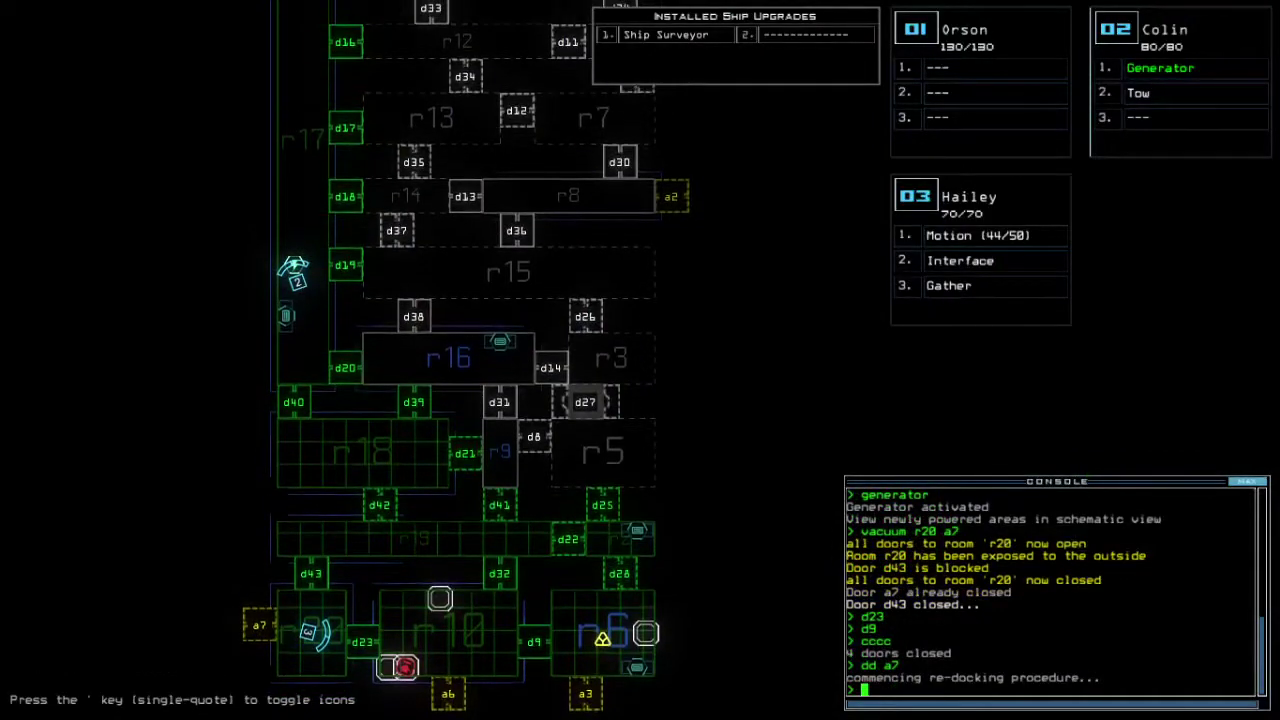
pyautogui.write('arr')
pyautogui.press('Return')
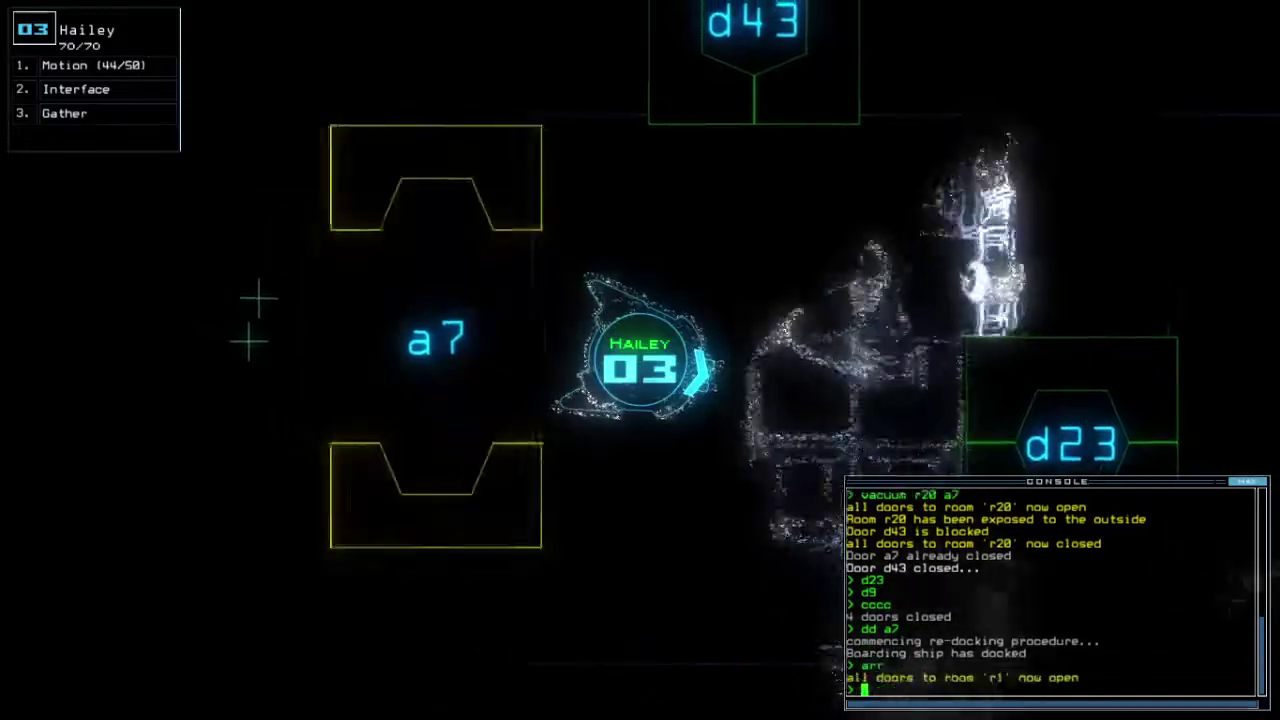
pyautogui.press('space')
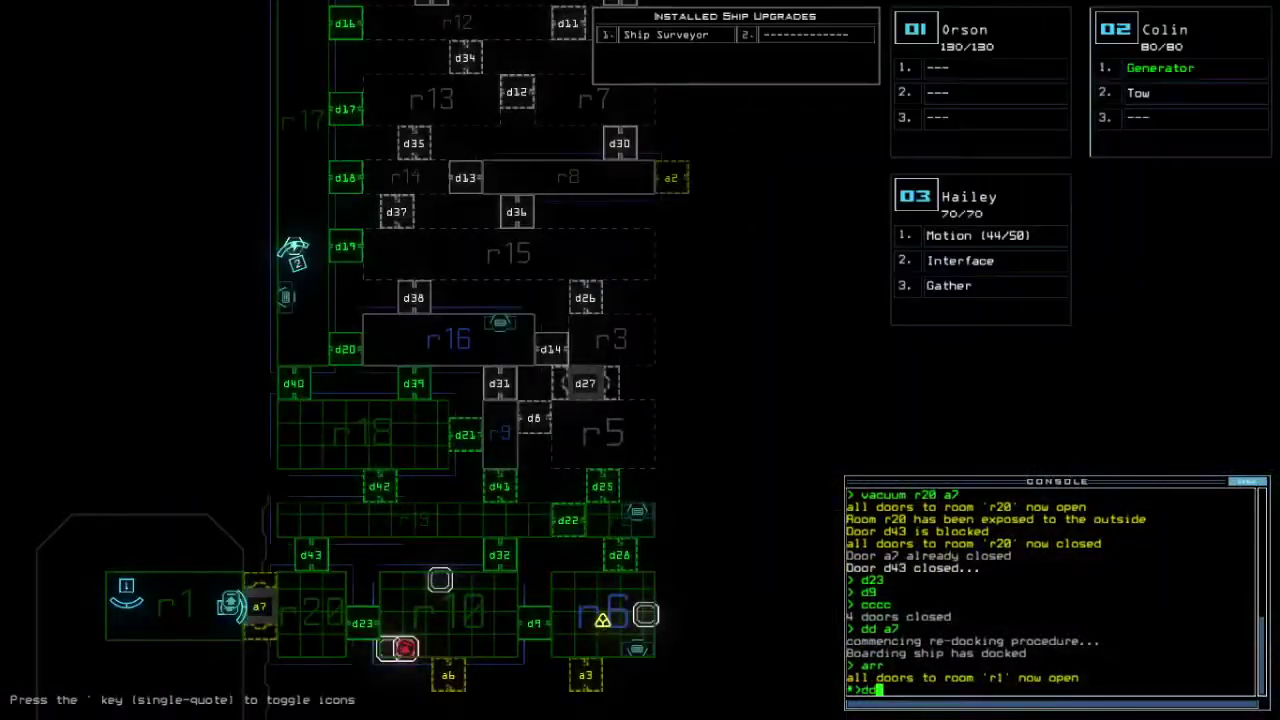
pyautogui.write('dd a3')
pyautogui.press('Return')
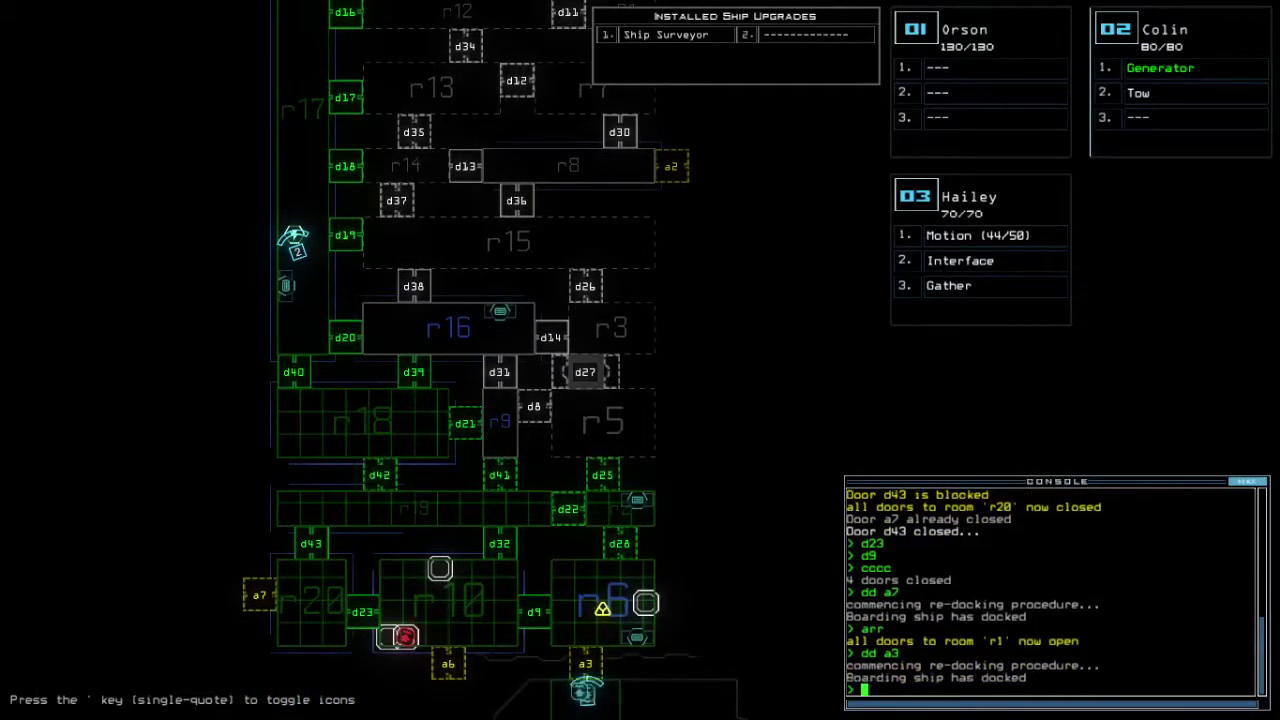
# Step: Collect scrap with drone 03, target room r6, redock at a1, and target room r10
pyautogui.press('Up')
pyautogui.press('Up')
pyautogui.press('Up')
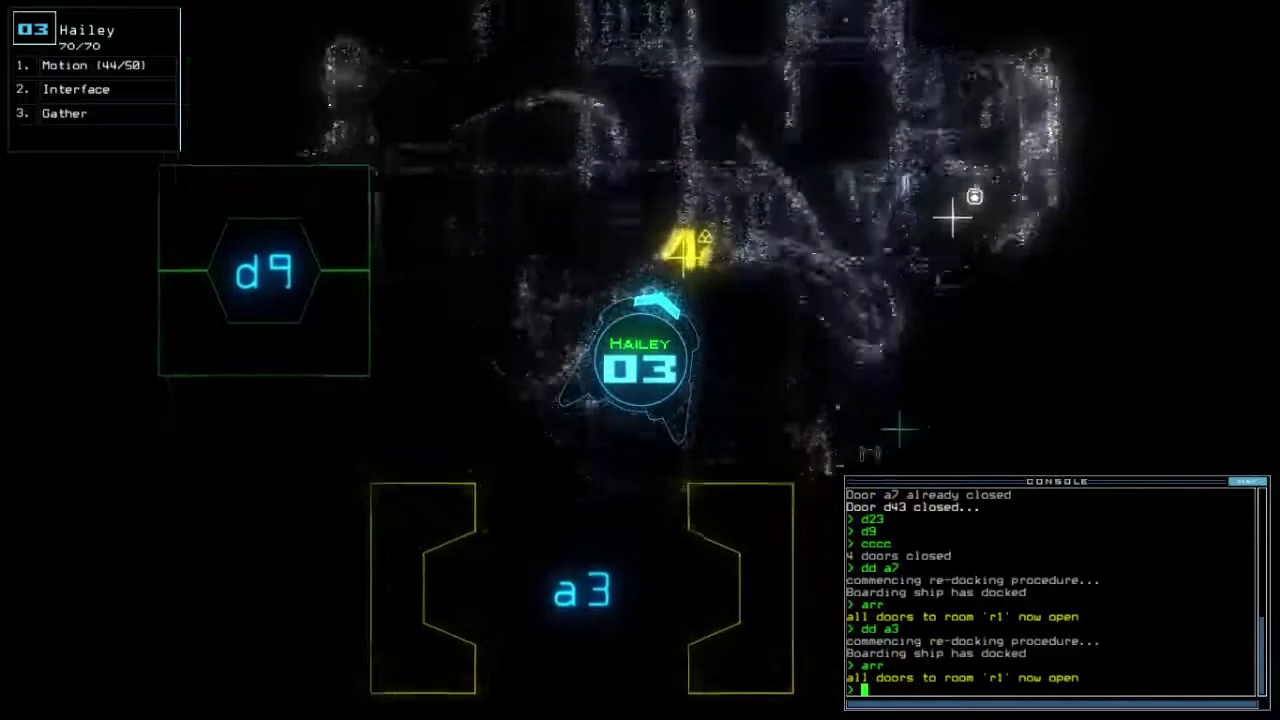
pyautogui.write('g')
pyautogui.press('Return')
pyautogui.press('Down')
pyautogui.press('Down')
pyautogui.press('Down')
pyautogui.write('f r6')
pyautogui.press('Return')
pyautogui.write('dd a1')
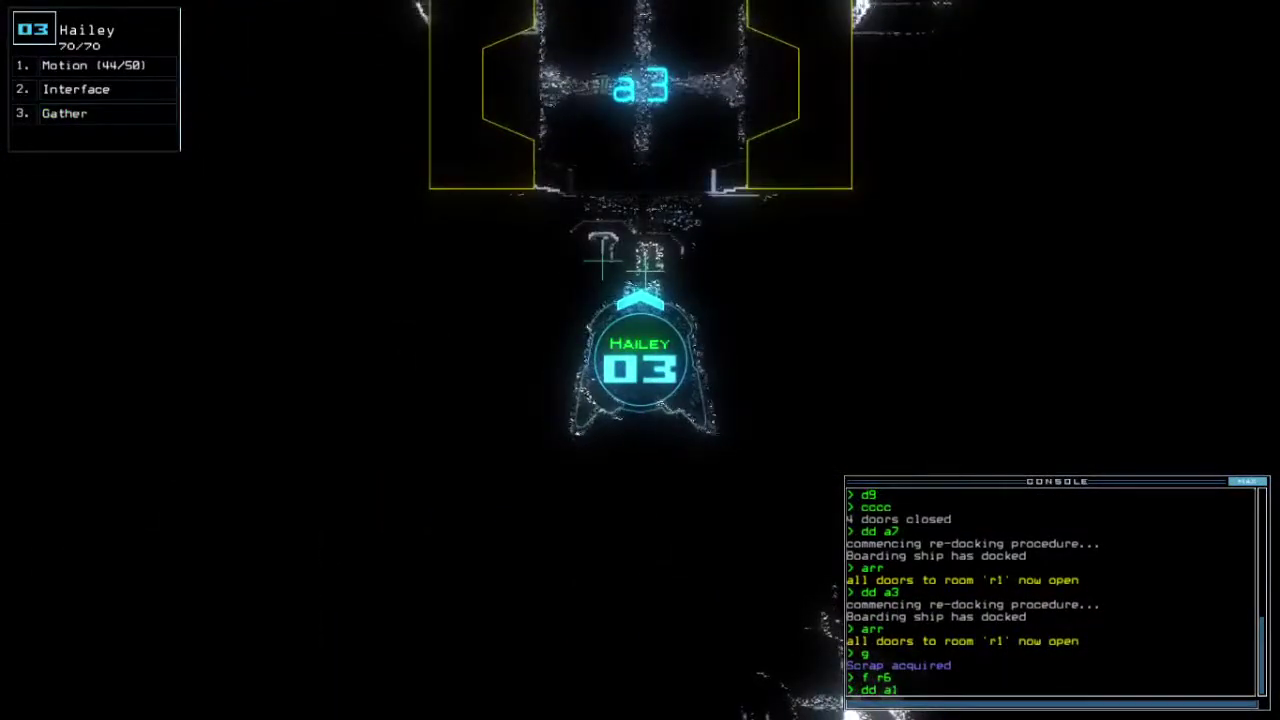
pyautogui.press('Return')
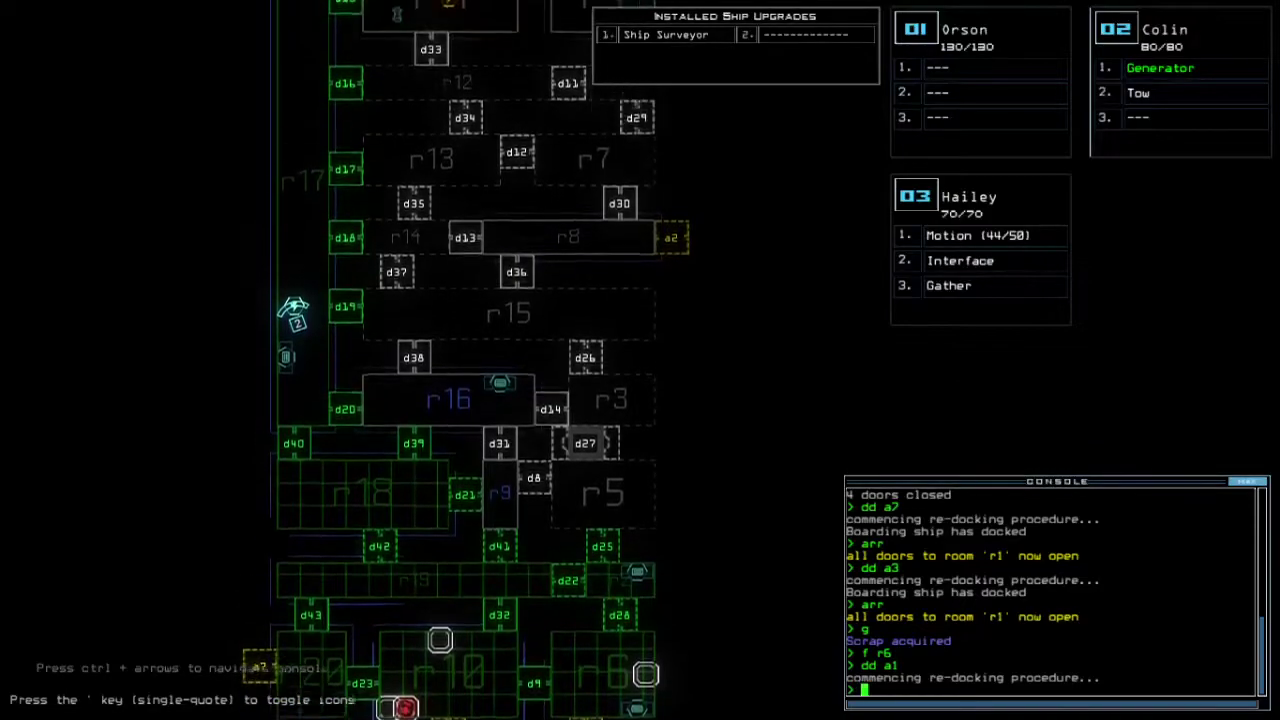
pyautogui.write('f r10')
pyautogui.press('Return')
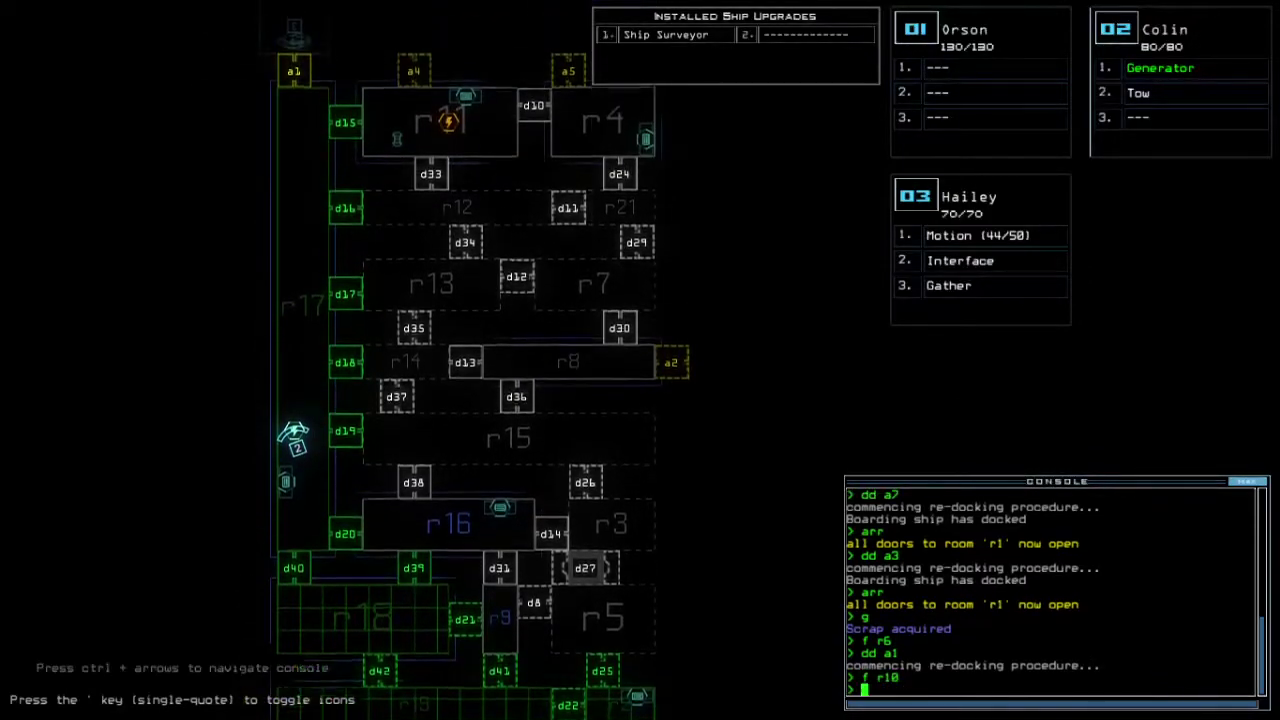
pyautogui.write('5')
# Step: Open door d15 and drive drone 02 through the room to activate the generator
pyautogui.press('Return')
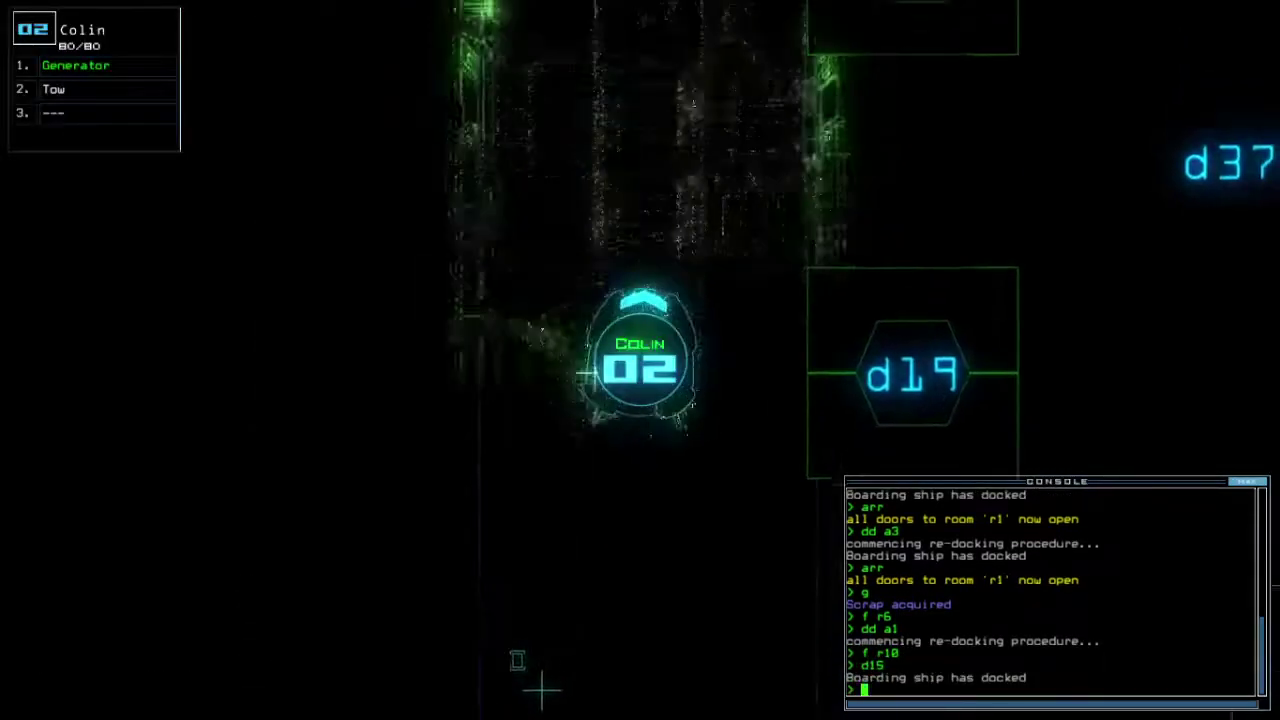
pyautogui.press('1')
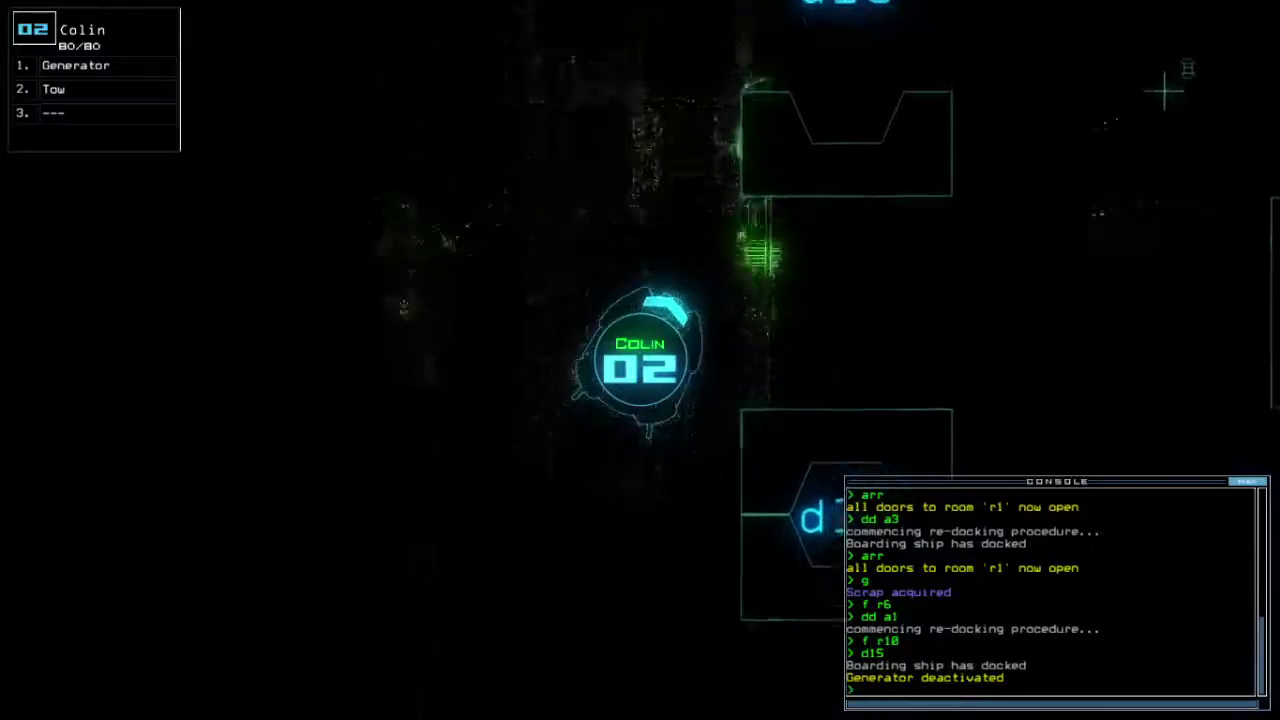
pyautogui.press('Right')
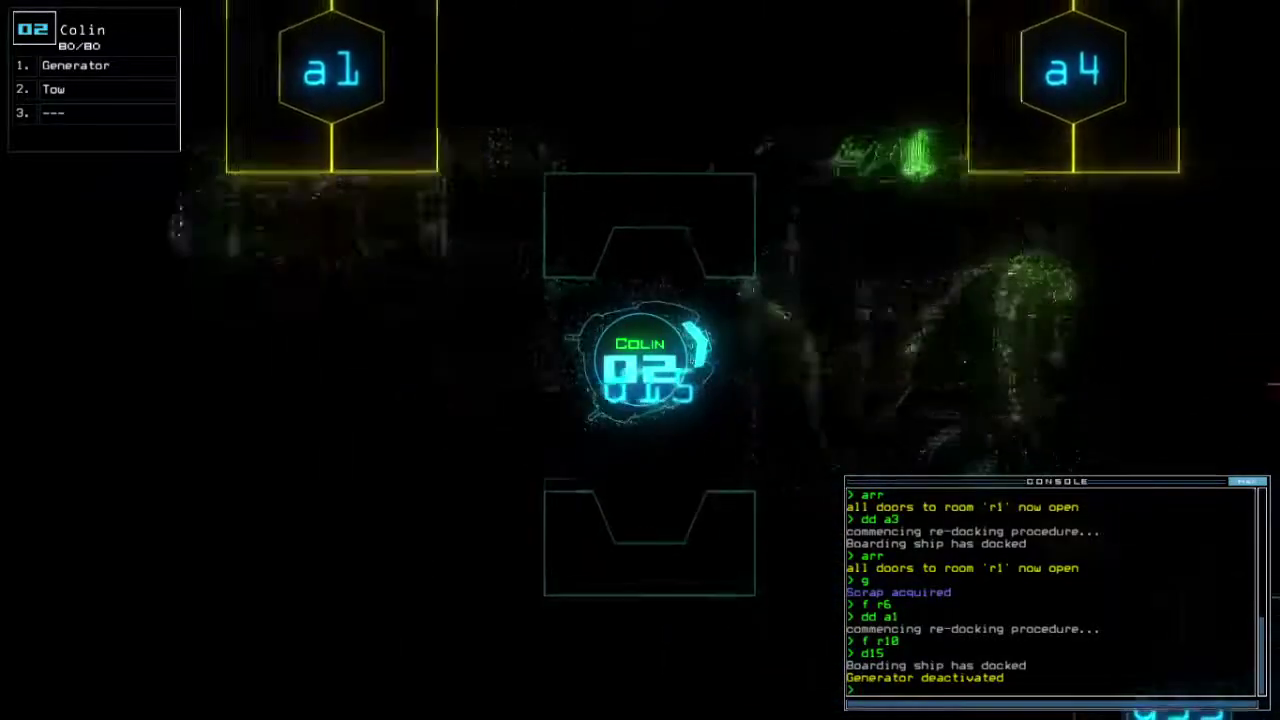
pyautogui.write('generator')
pyautogui.press('Return')
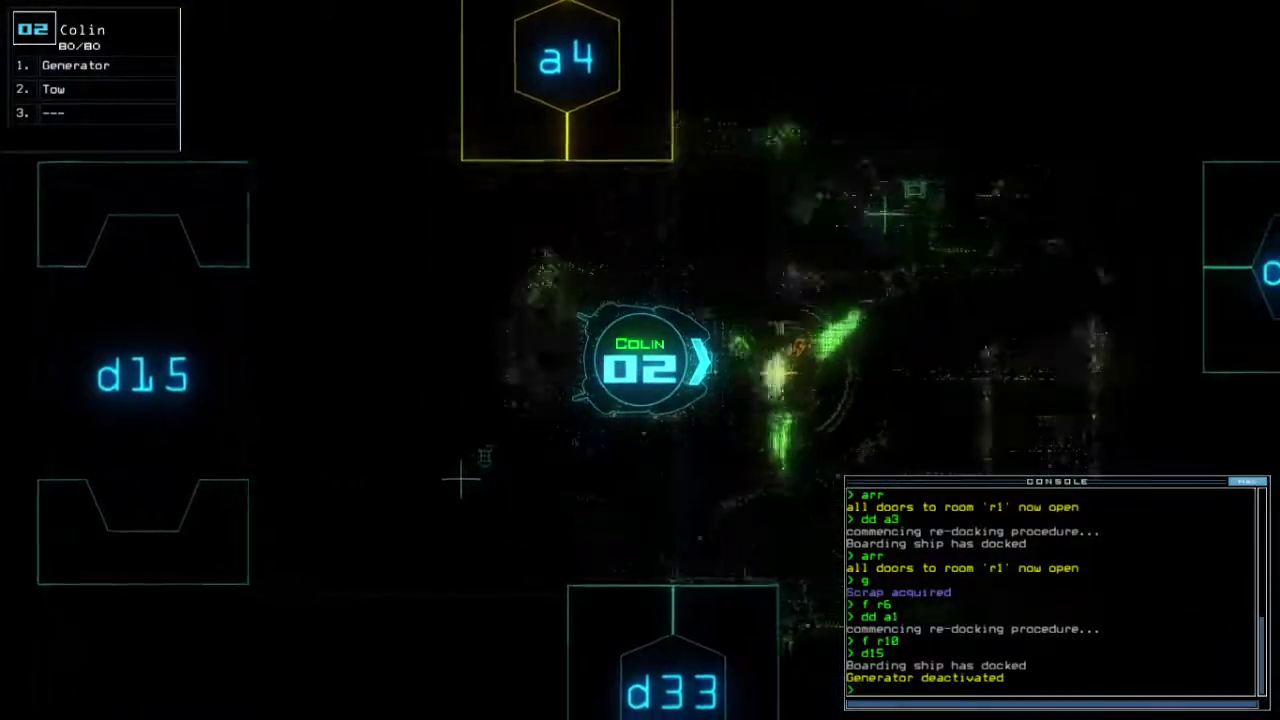
# Step: Open all doors to room r1, move drone 03 out of airlock a1, and collect scrap
pyautogui.press('space')
pyautogui.press('space')
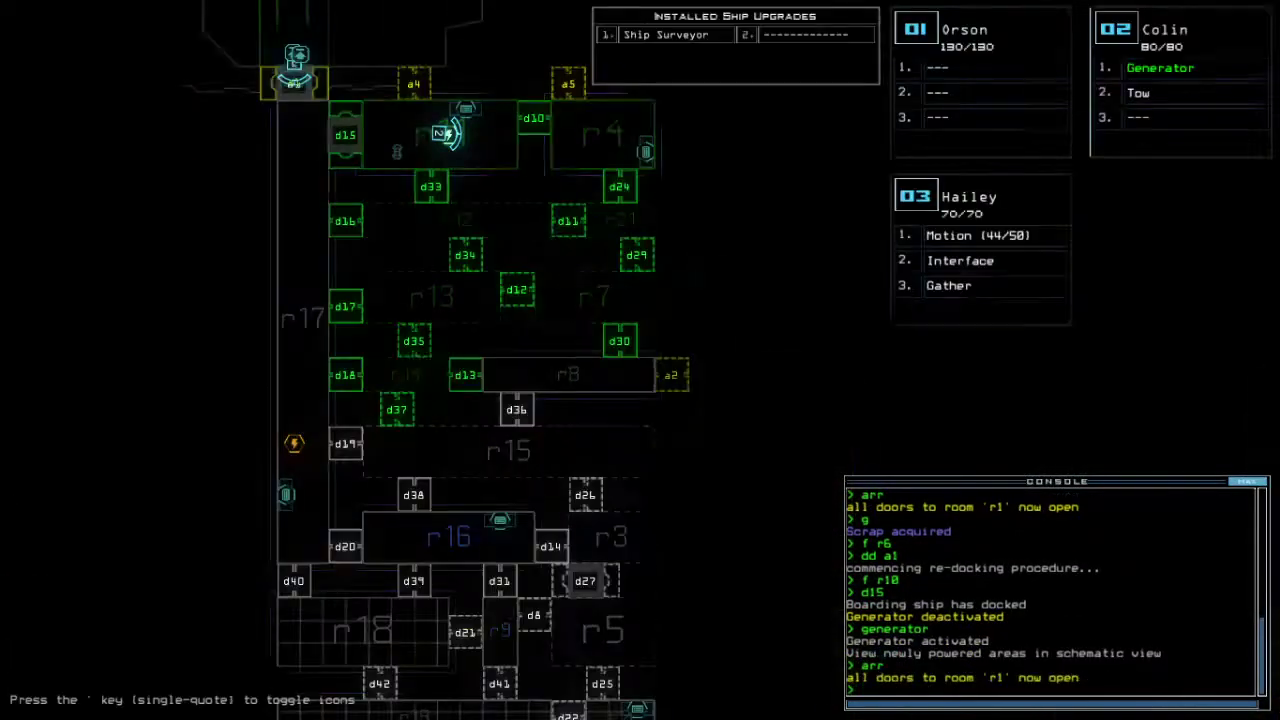
pyautogui.write('arr')
pyautogui.press('Return')
pyautogui.press('space')
pyautogui.press('Down')
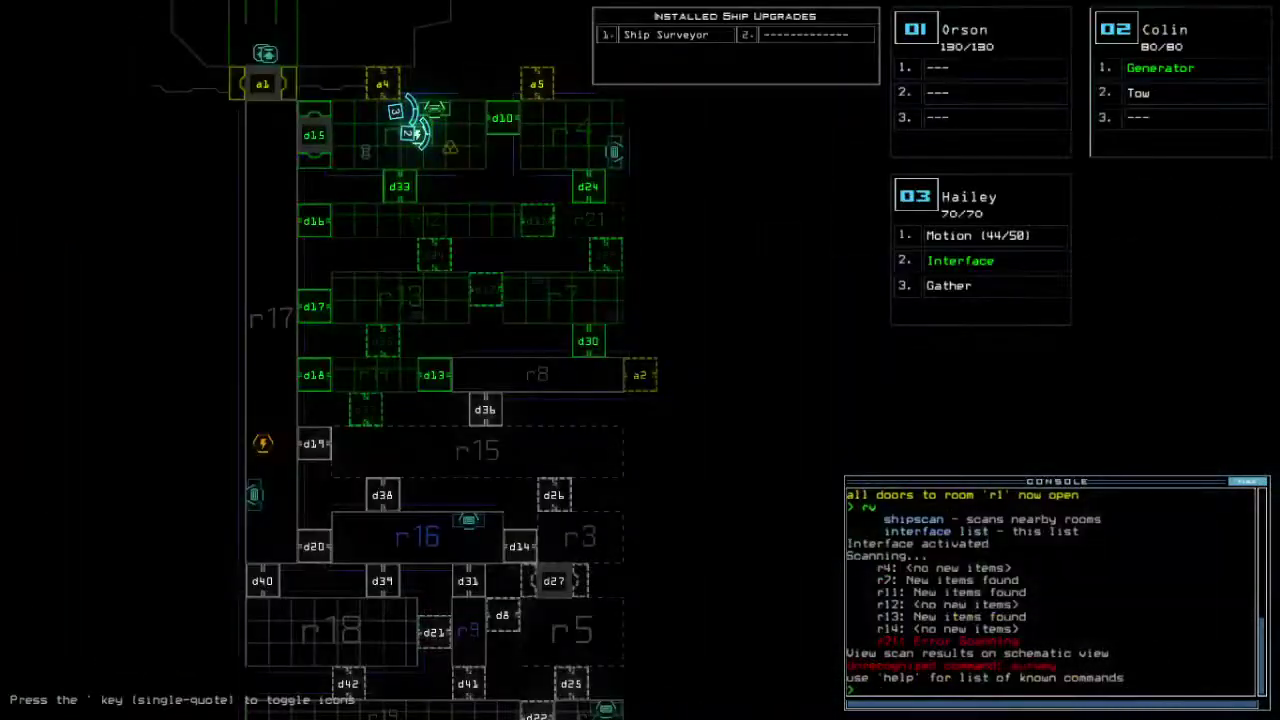
pyautogui.press('Escape')
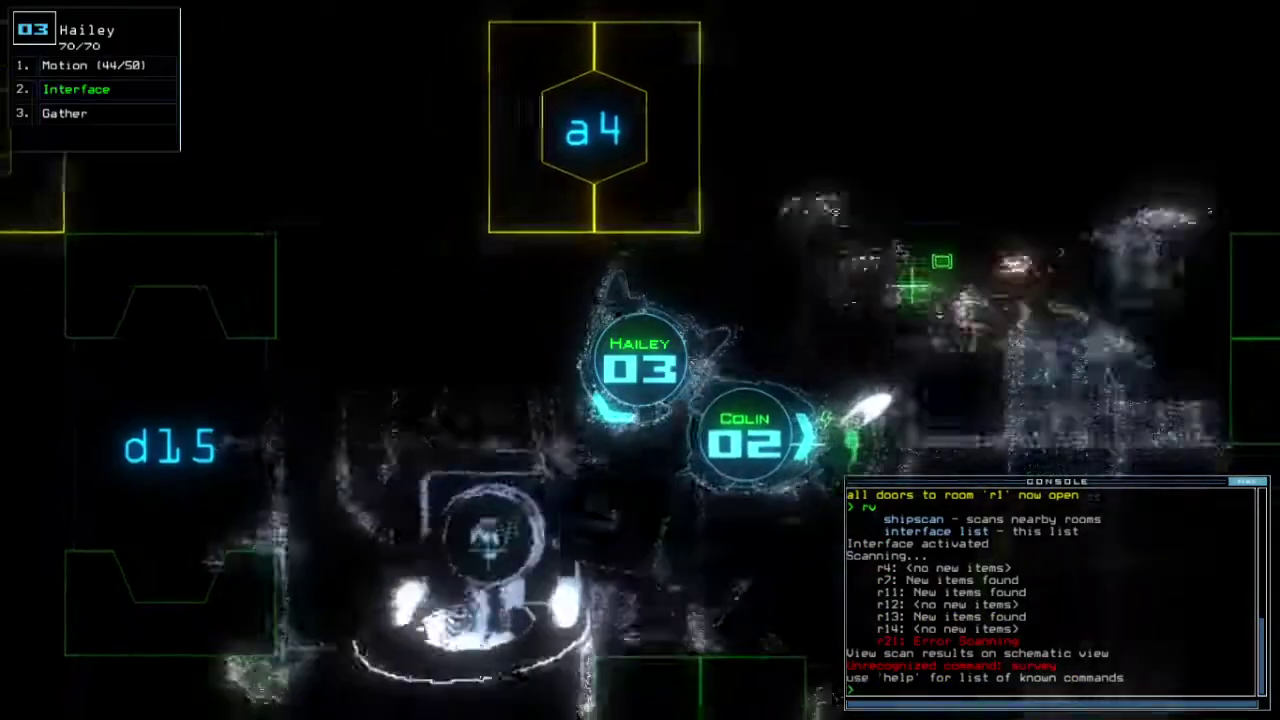
pyautogui.write('g')
pyautogui.press('Return')
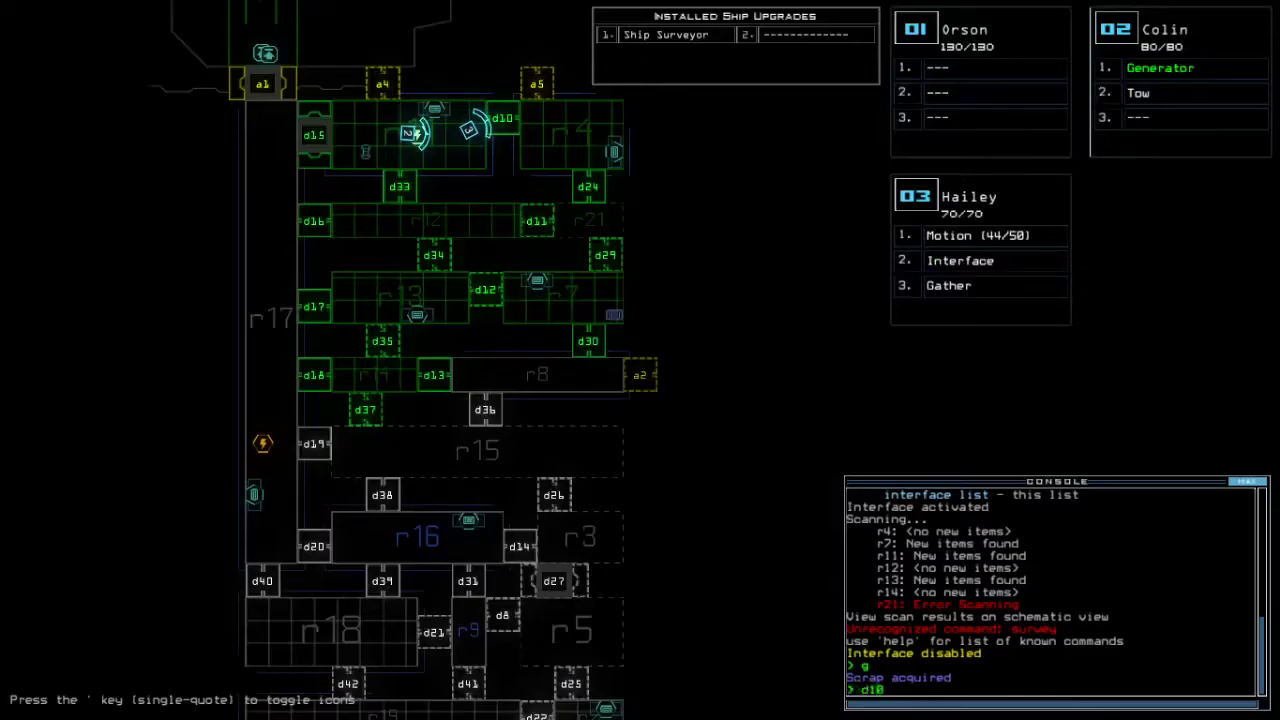
pyautogui.write('0')
# Step: Open door d10 and check on Hailey 03 between schematic views
pyautogui.press('Return')
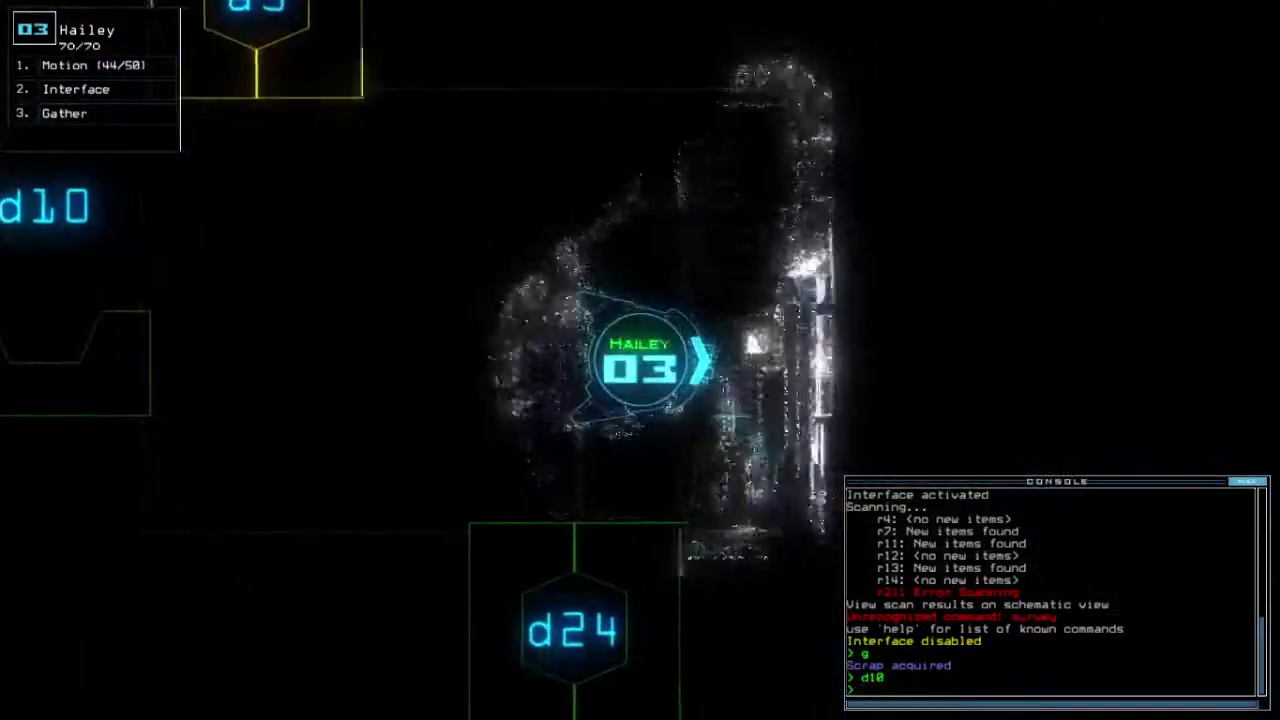
pyautogui.press('space')
pyautogui.press('space')
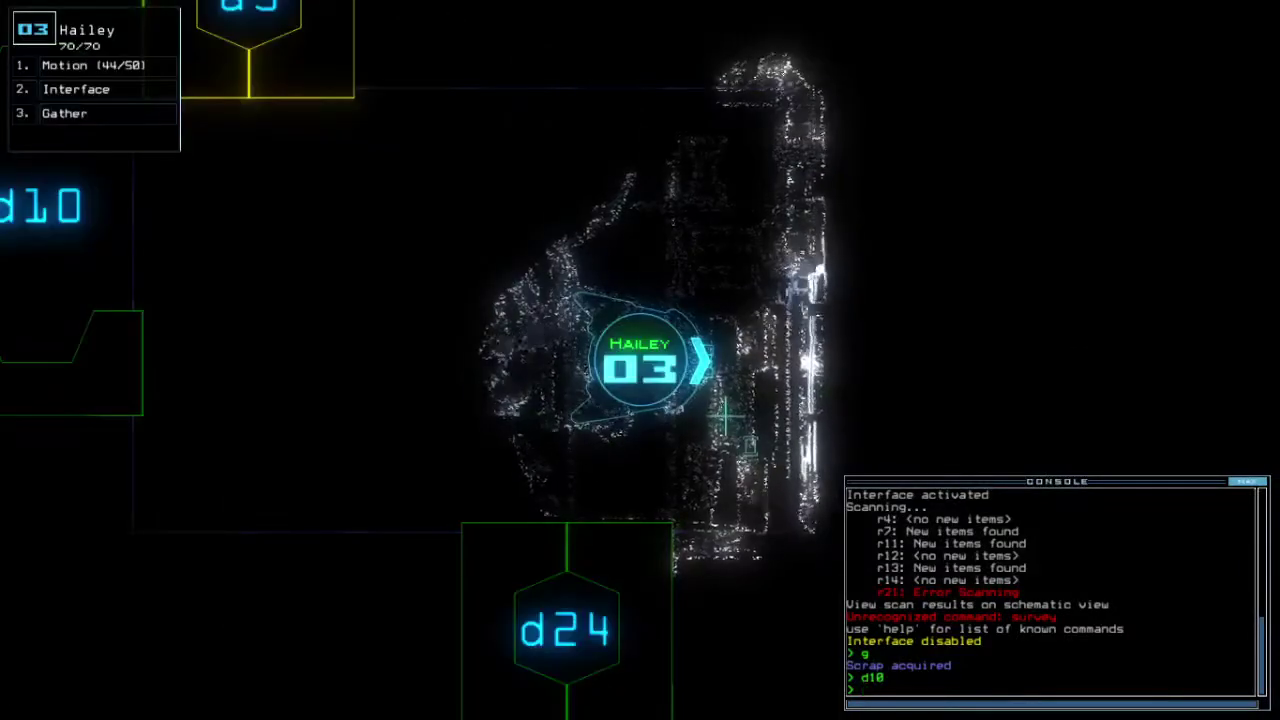
pyautogui.press('space')
pyautogui.write('motion')
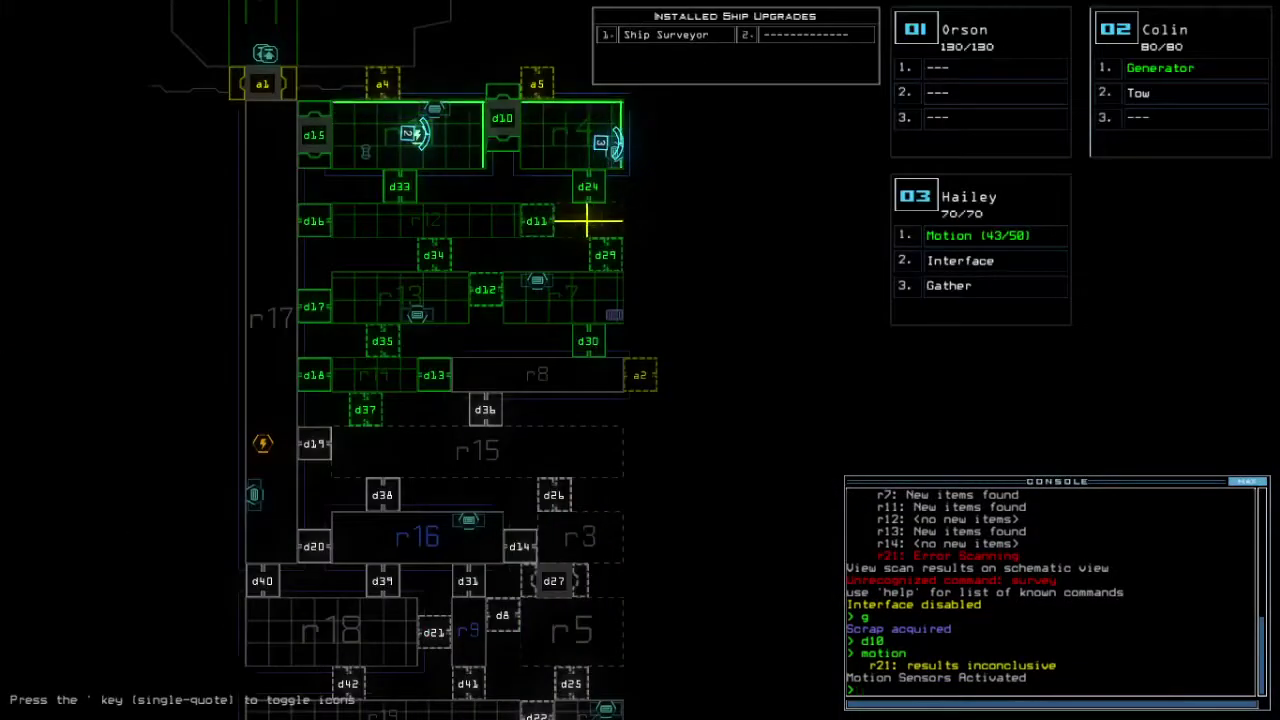
pyautogui.press('space')
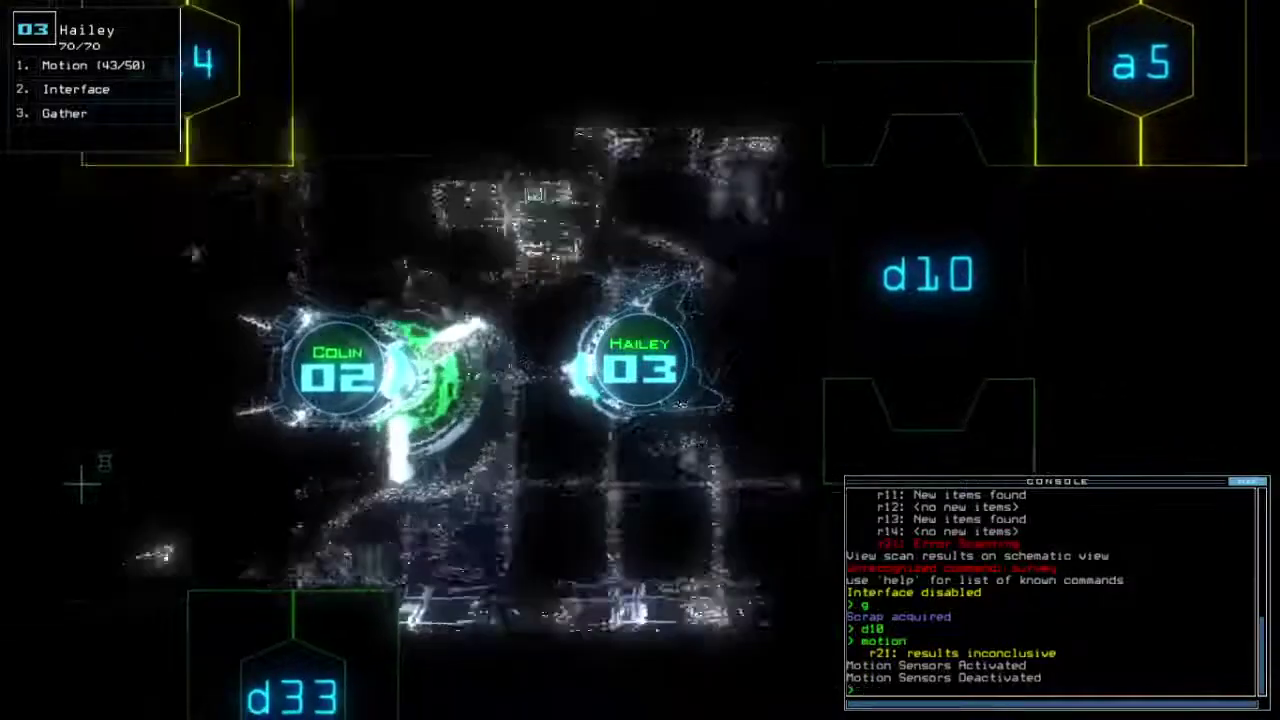
pyautogui.press('space')
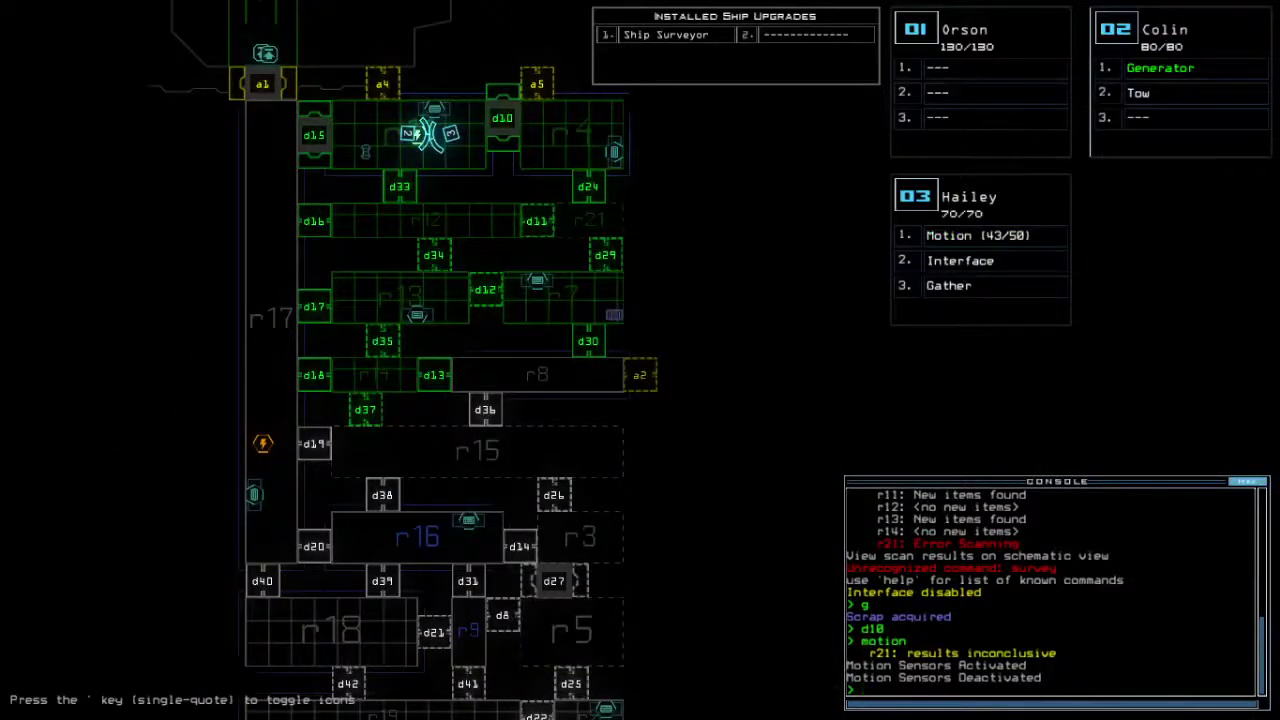
pyautogui.press('3')
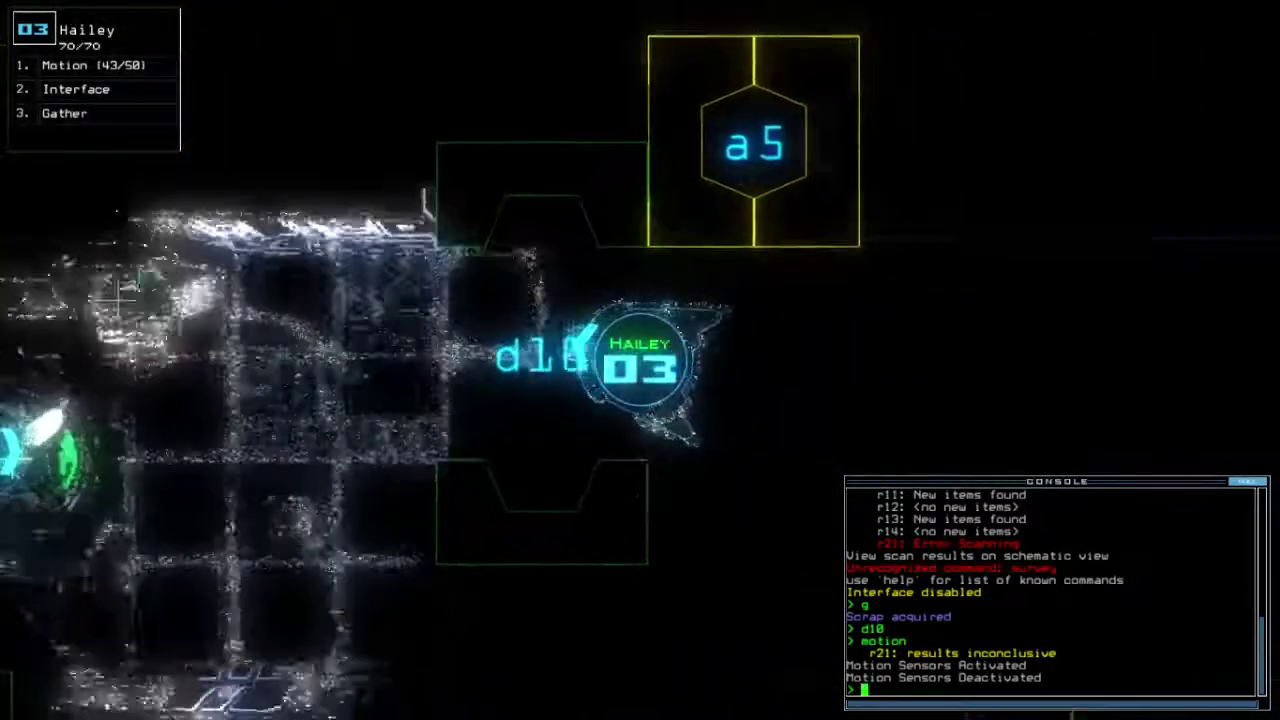
pyautogui.press('space')
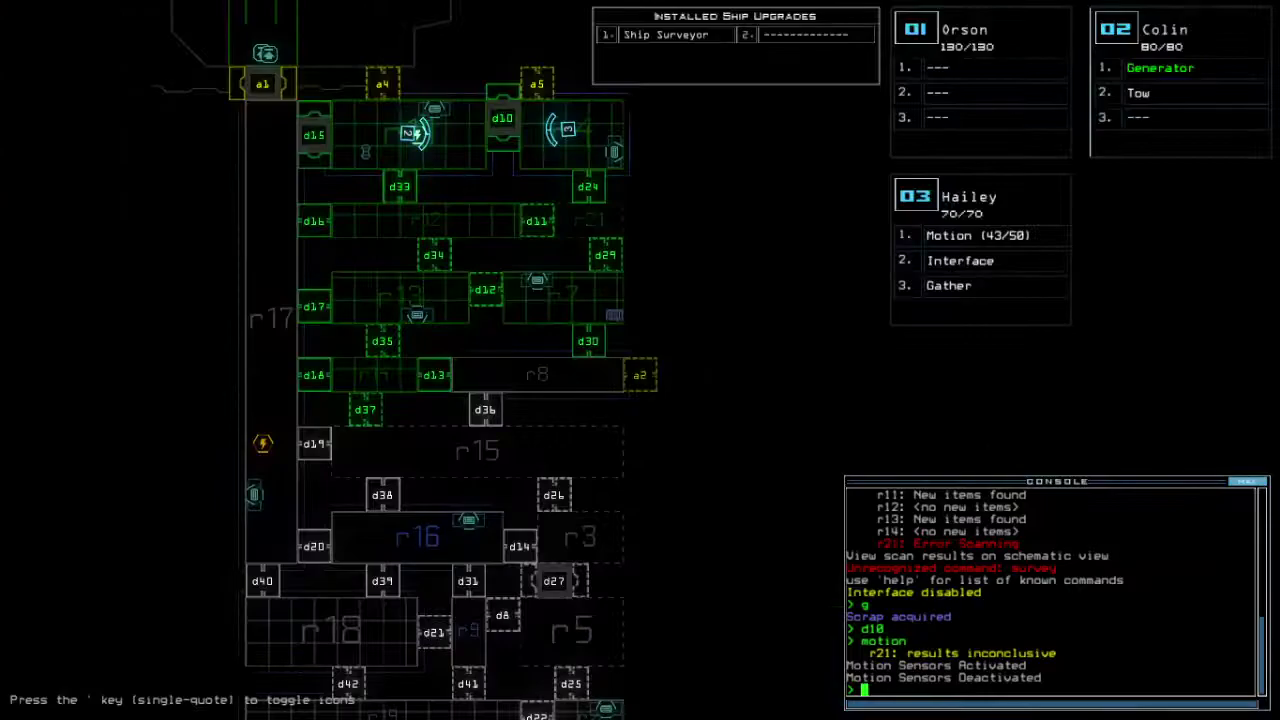
# Step: Drive Colin 02 right to door d10 and survey the lower ship rooms
pyautogui.press('2')
pyautogui.press('Right')
pyautogui.press('Right')
pyautogui.press('Right')
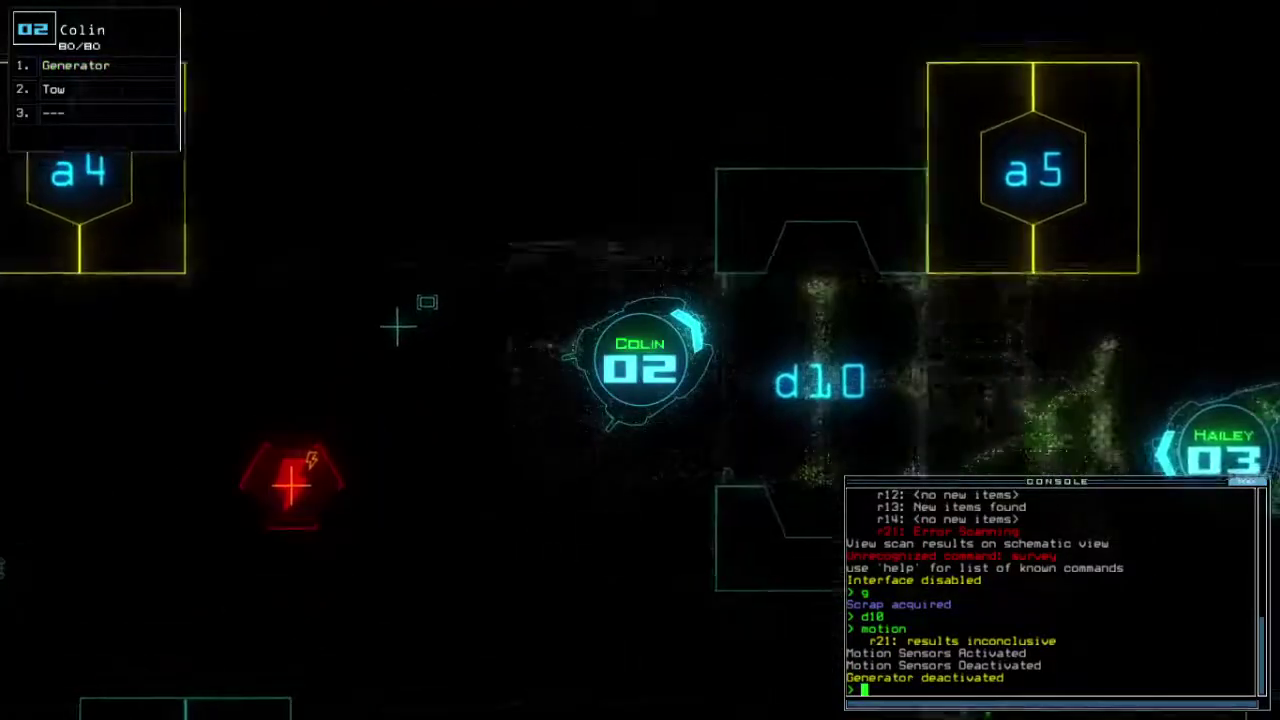
pyautogui.press('Right')
pyautogui.press('Right')
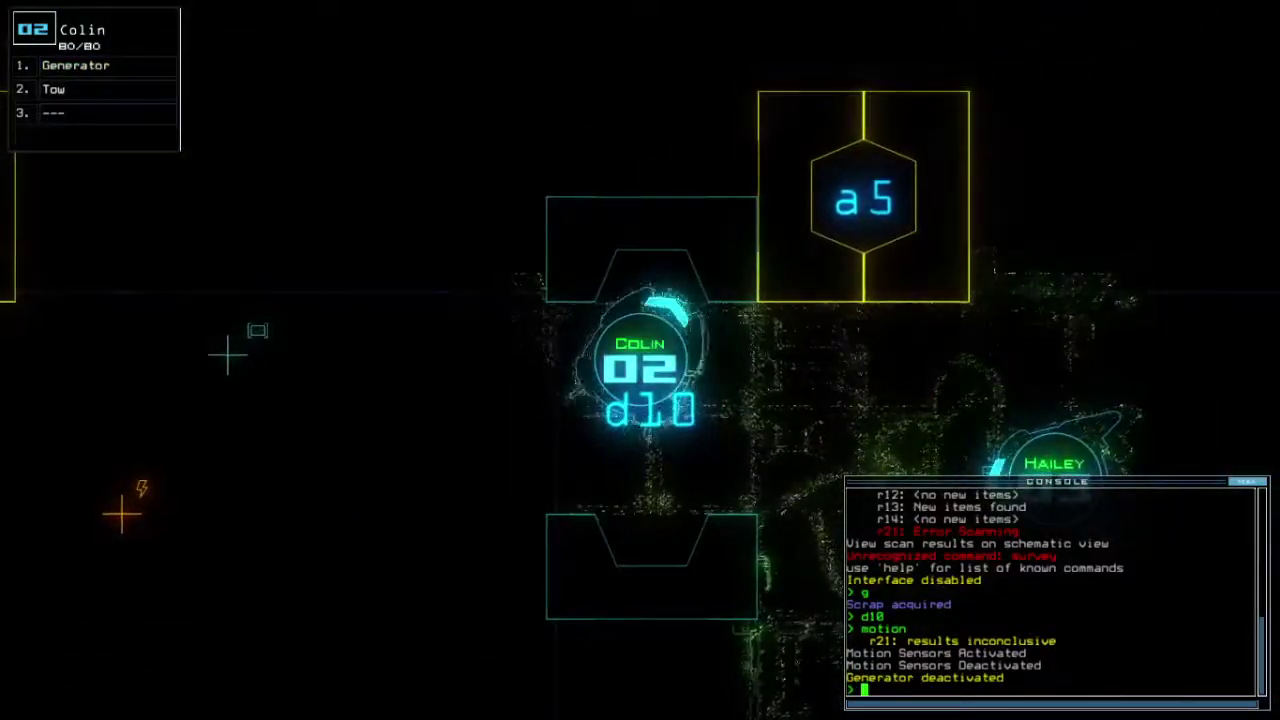
pyautogui.press('space')
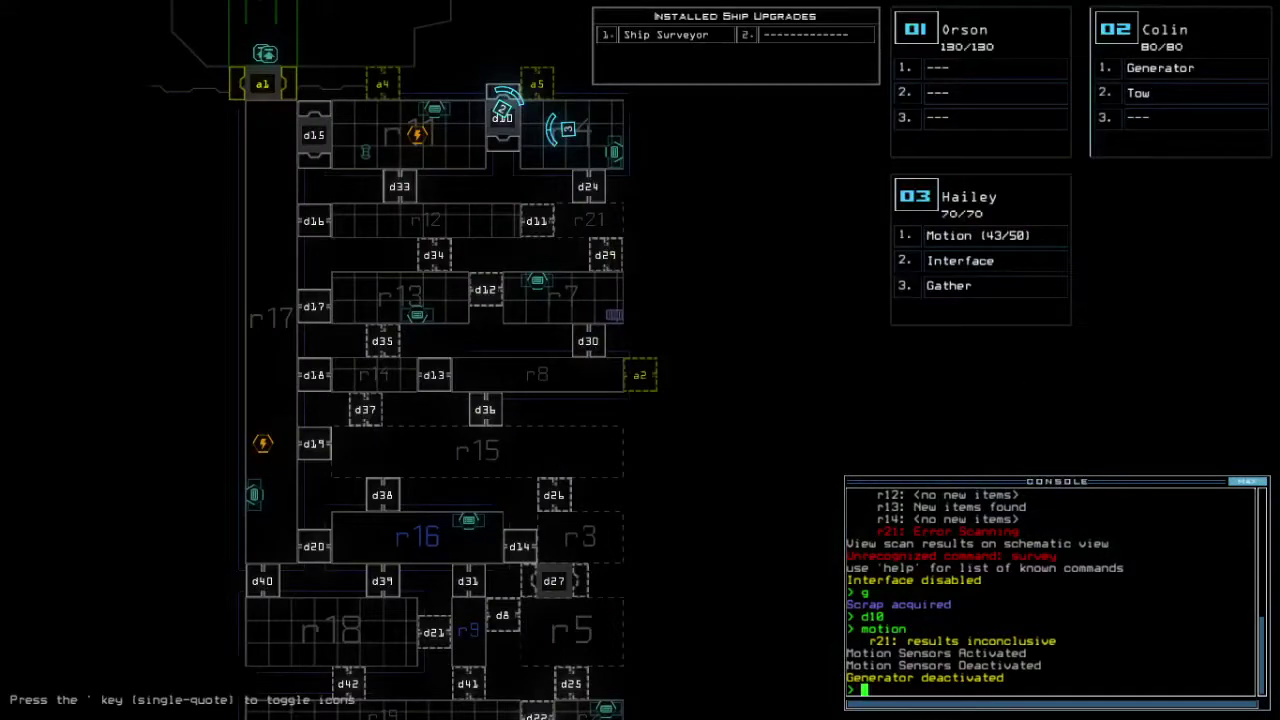
pyautogui.press('Down')
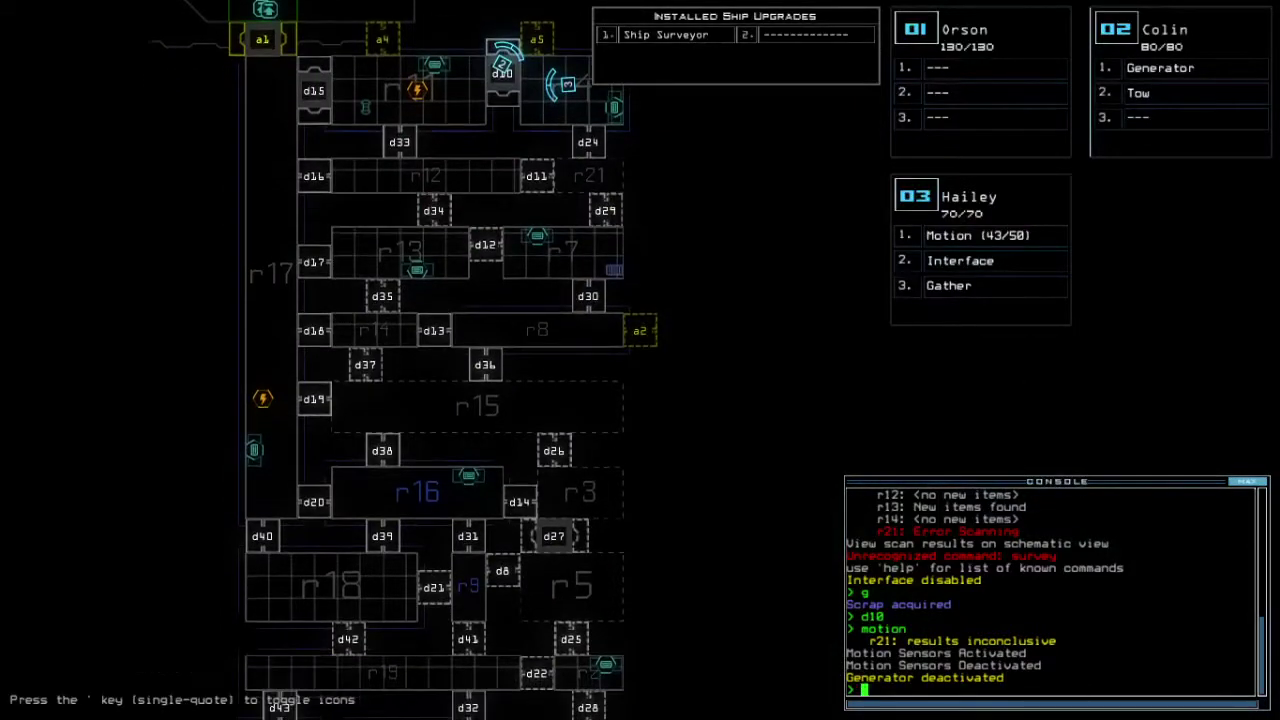
pyautogui.press('Down')
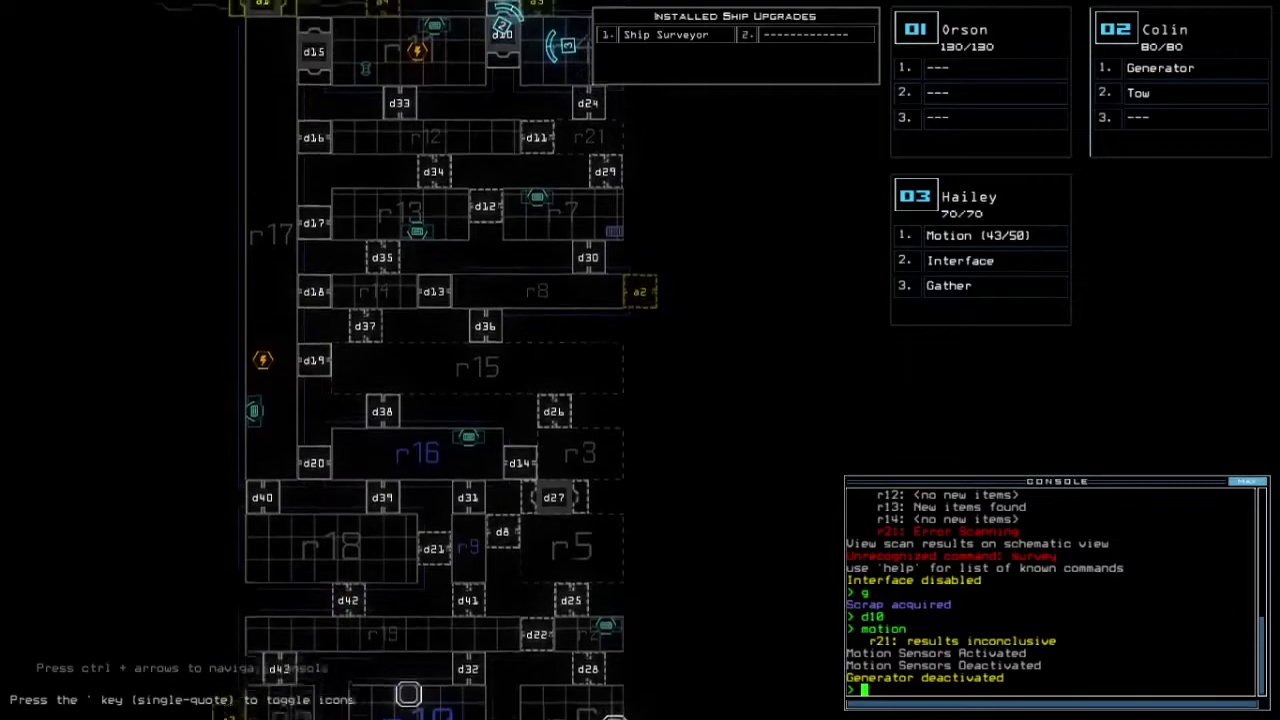
pyautogui.press('space')
pyautogui.press('space')
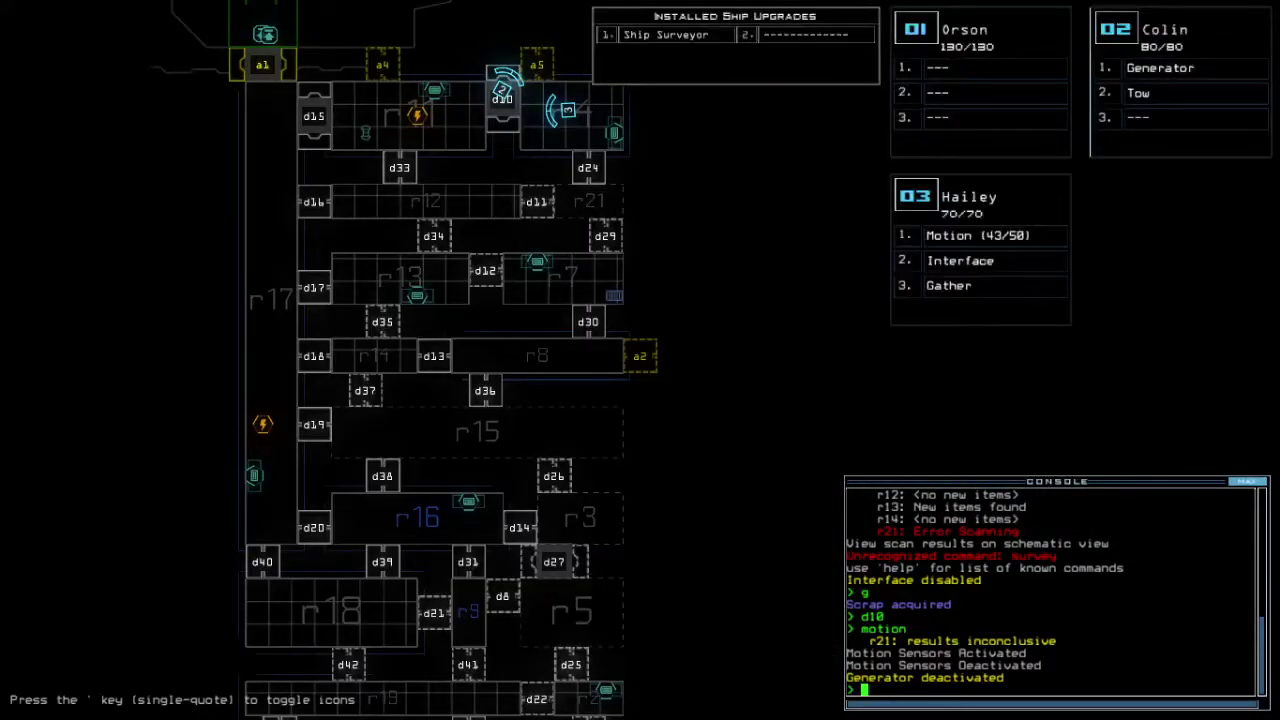
# Step: Inspect room r1, orbit around Hailey 03, and check the radiation-flooded room r10
pyautogui.press('Up')
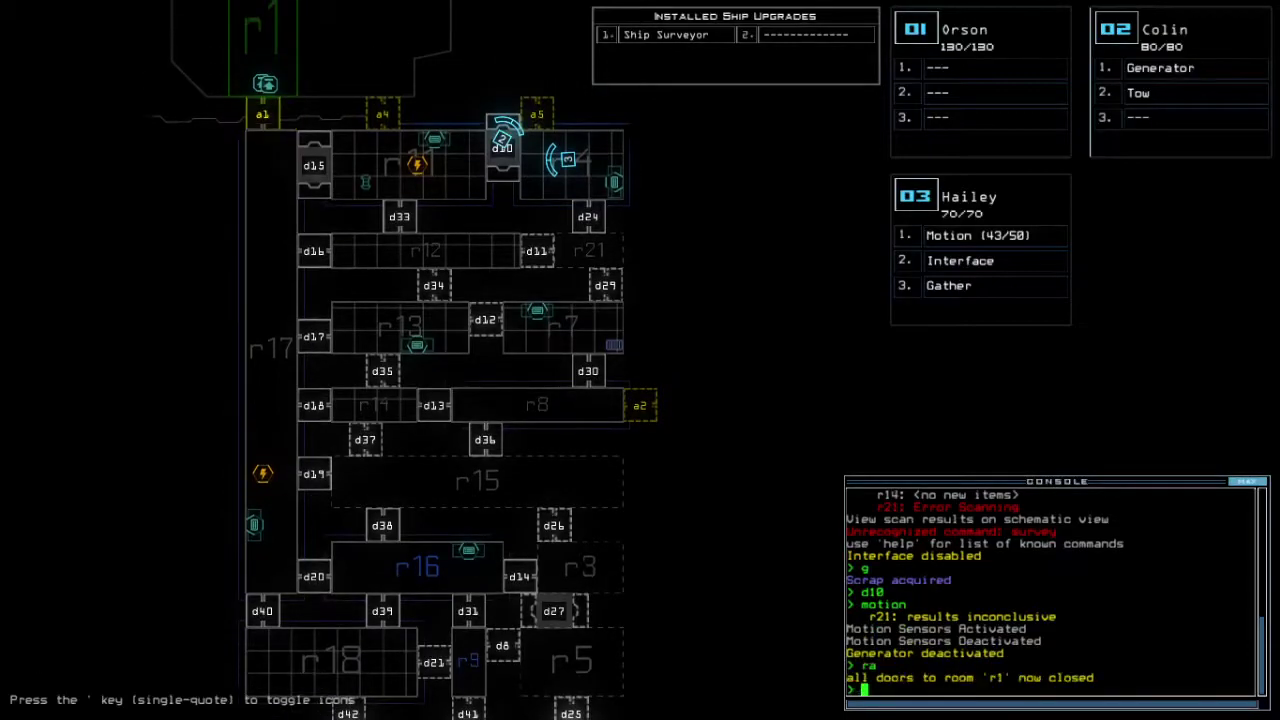
pyautogui.press('Up')
pyautogui.press('3')
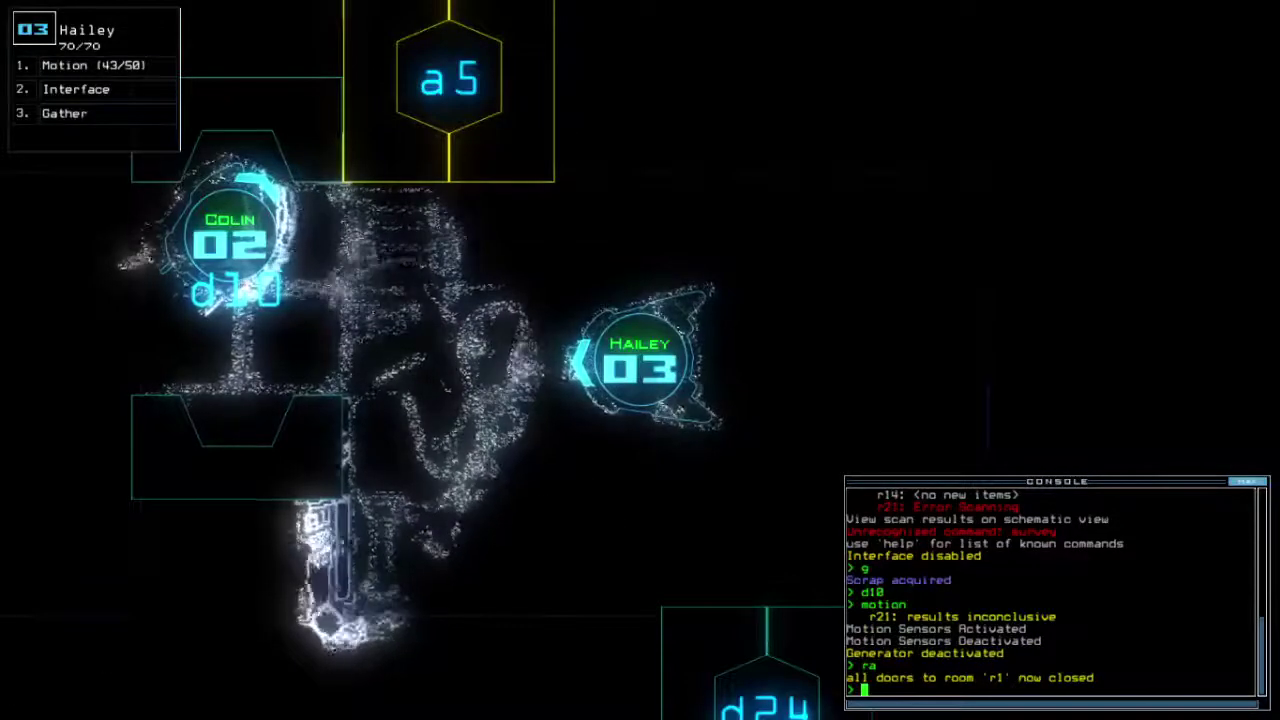
pyautogui.moveTo(640, 360); pyautogui.dragTo(500, 360)
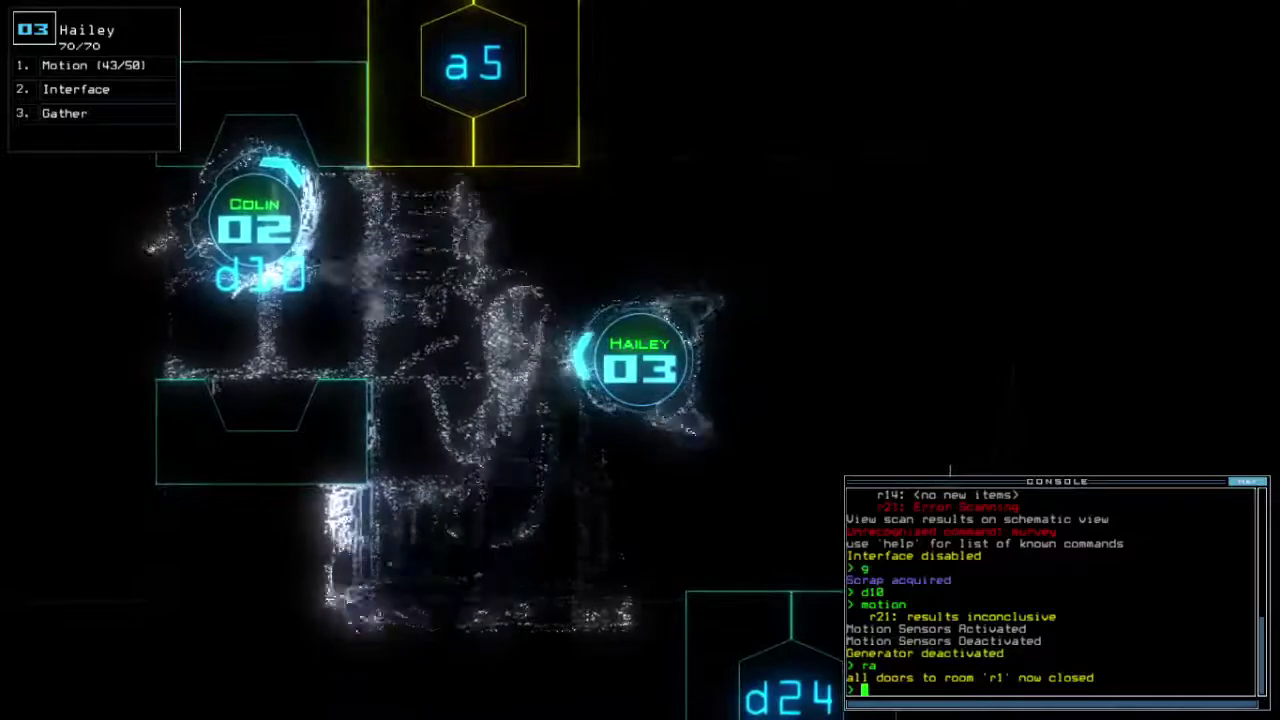
pyautogui.press('Left')
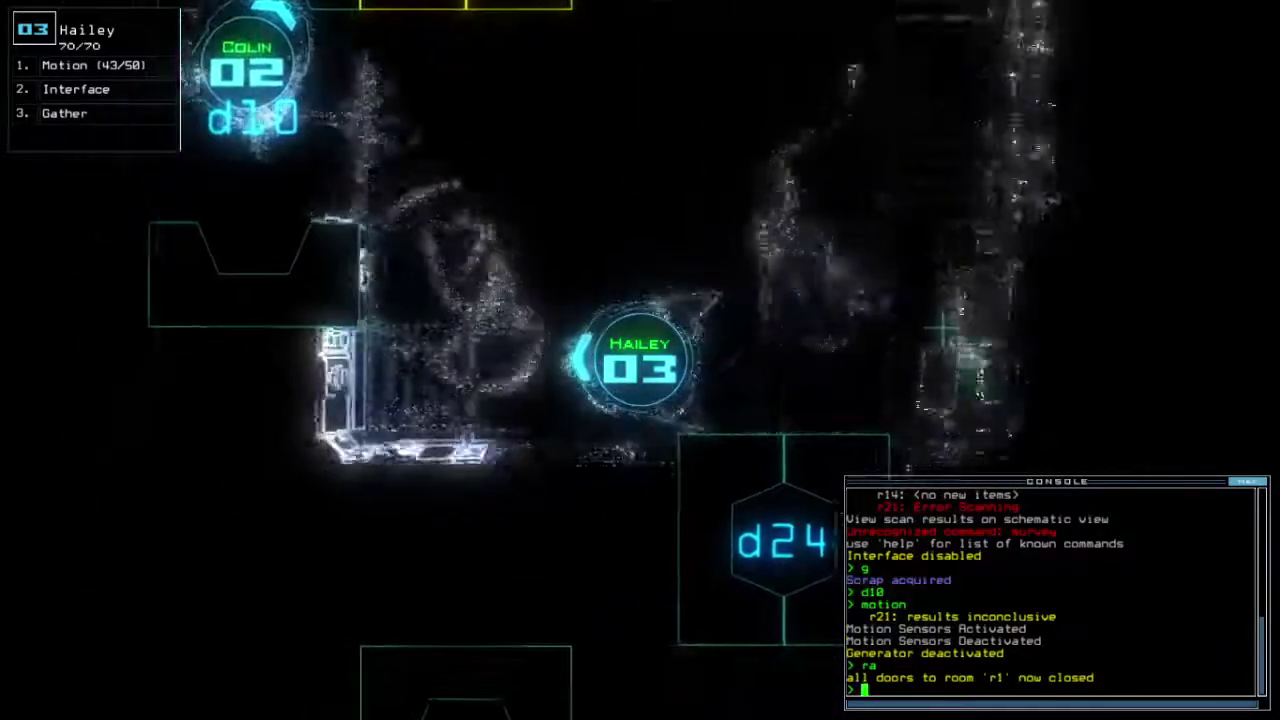
pyautogui.press('space')
pyautogui.write('dd a5')
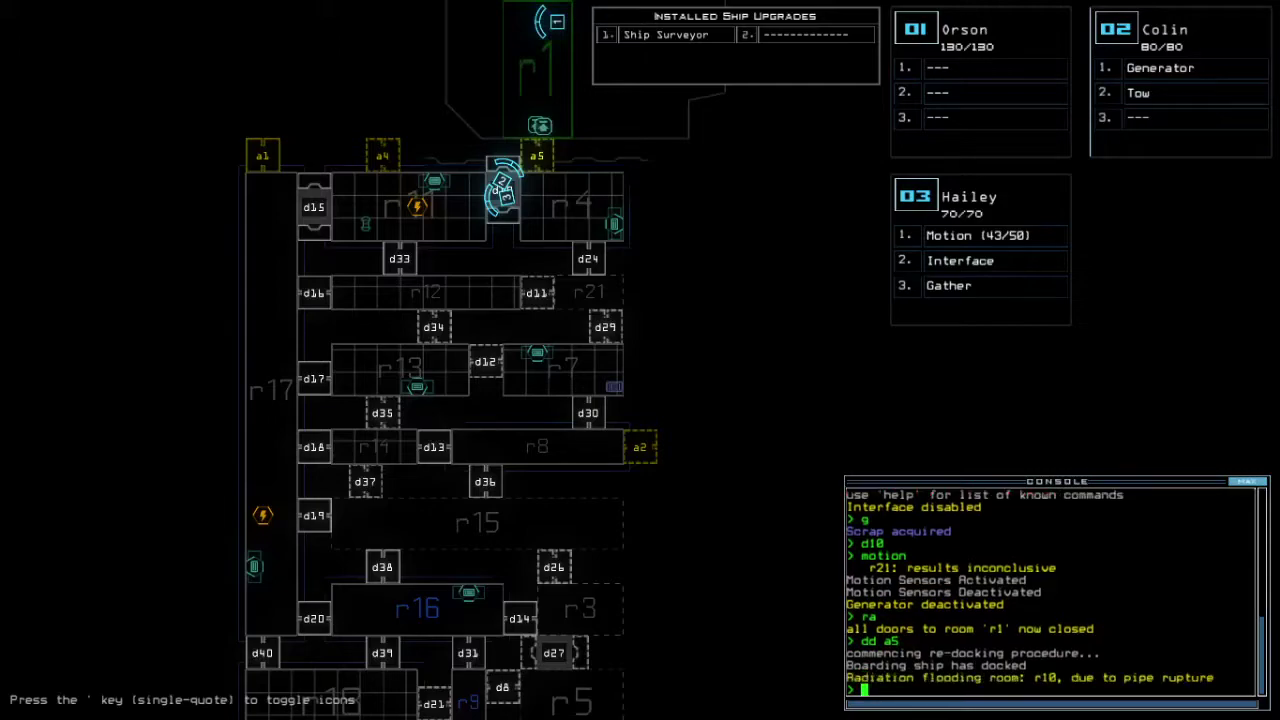
pyautogui.press('Down')
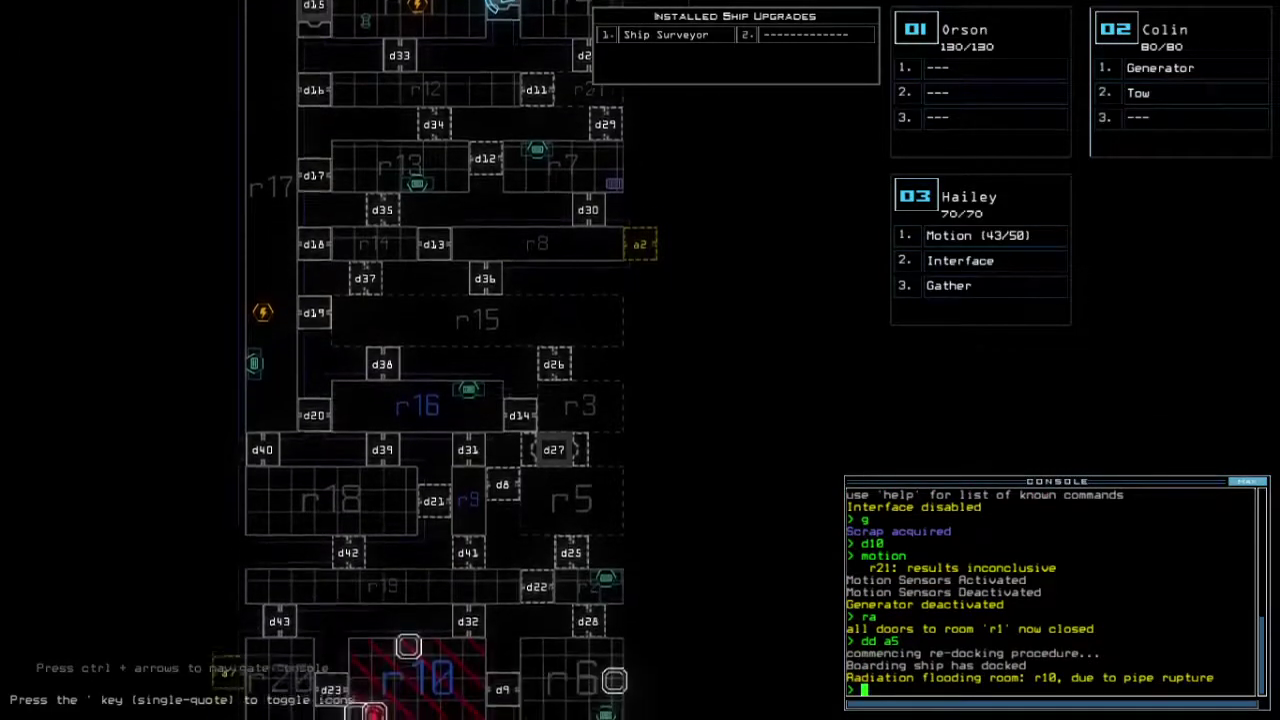
pyautogui.press('Up')
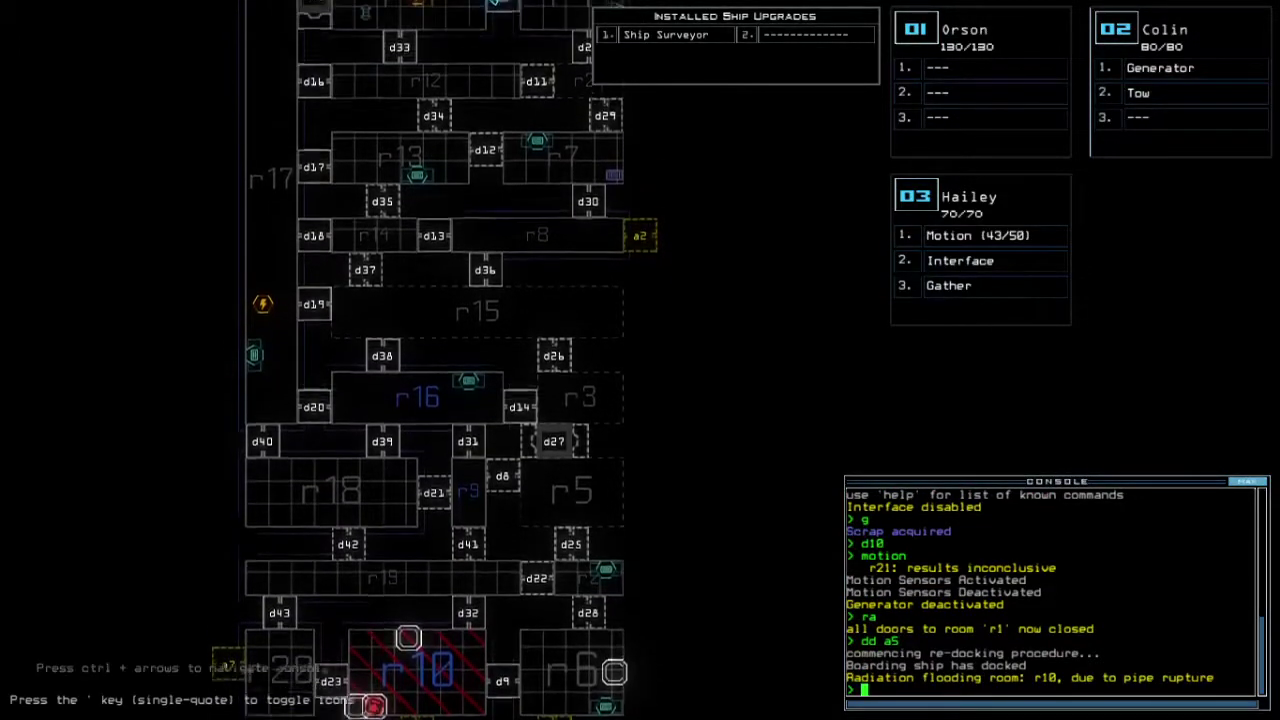
pyautogui.press('2')
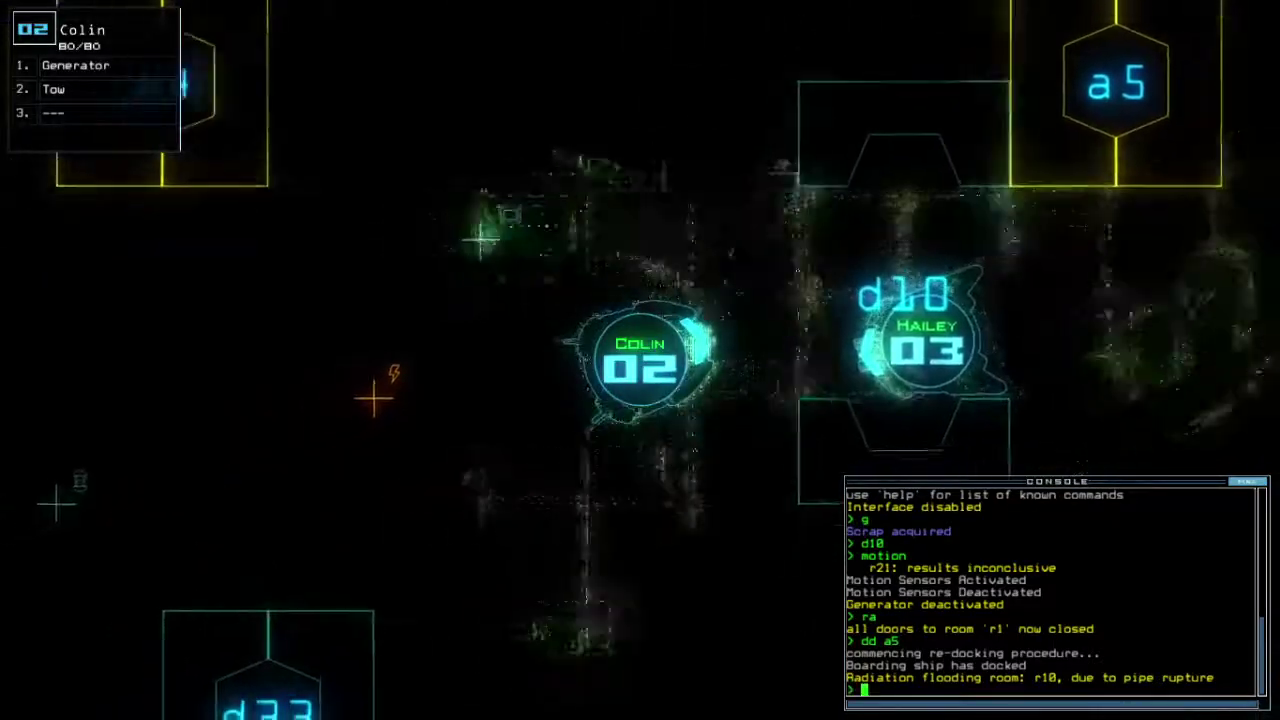
pyautogui.write('generator')
# Step: Activate the generator, open all doors to room r1, and drive Hailey 03 toward airlock a5
pyautogui.press('Return')
pyautogui.write('3a1')
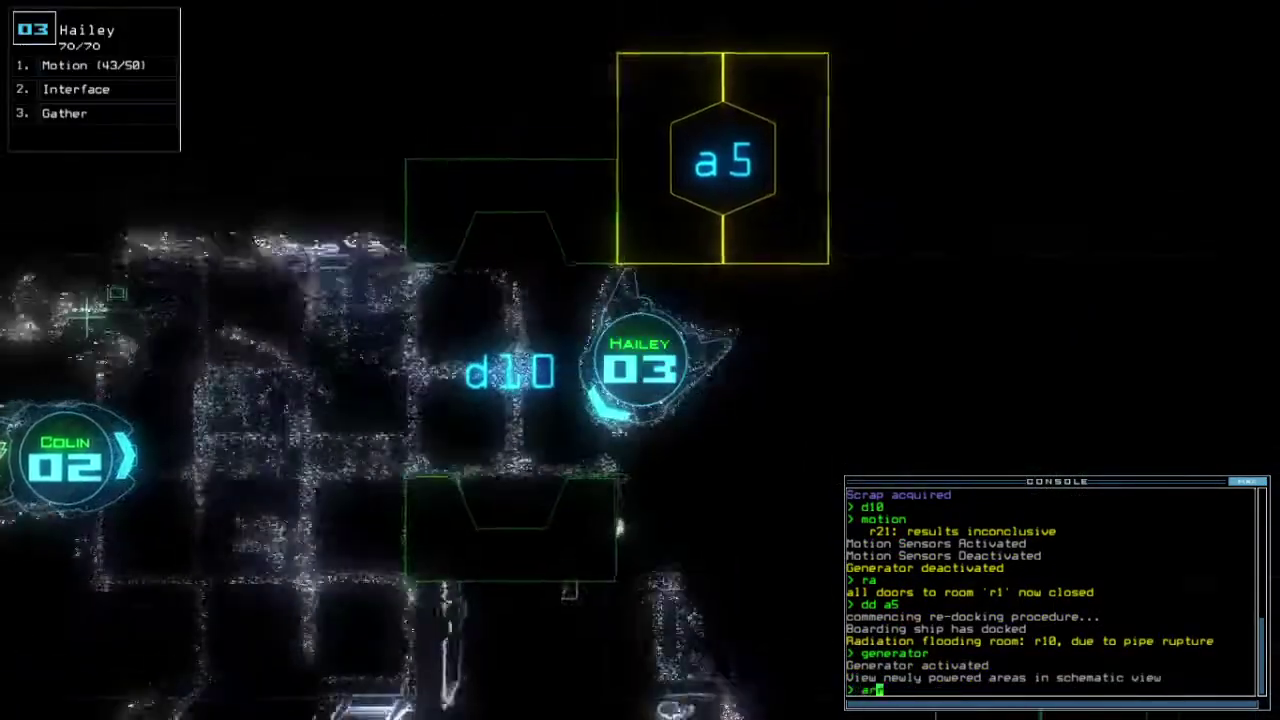
pyautogui.press('Return')
pyautogui.press('Up')
pyautogui.press('Tab')
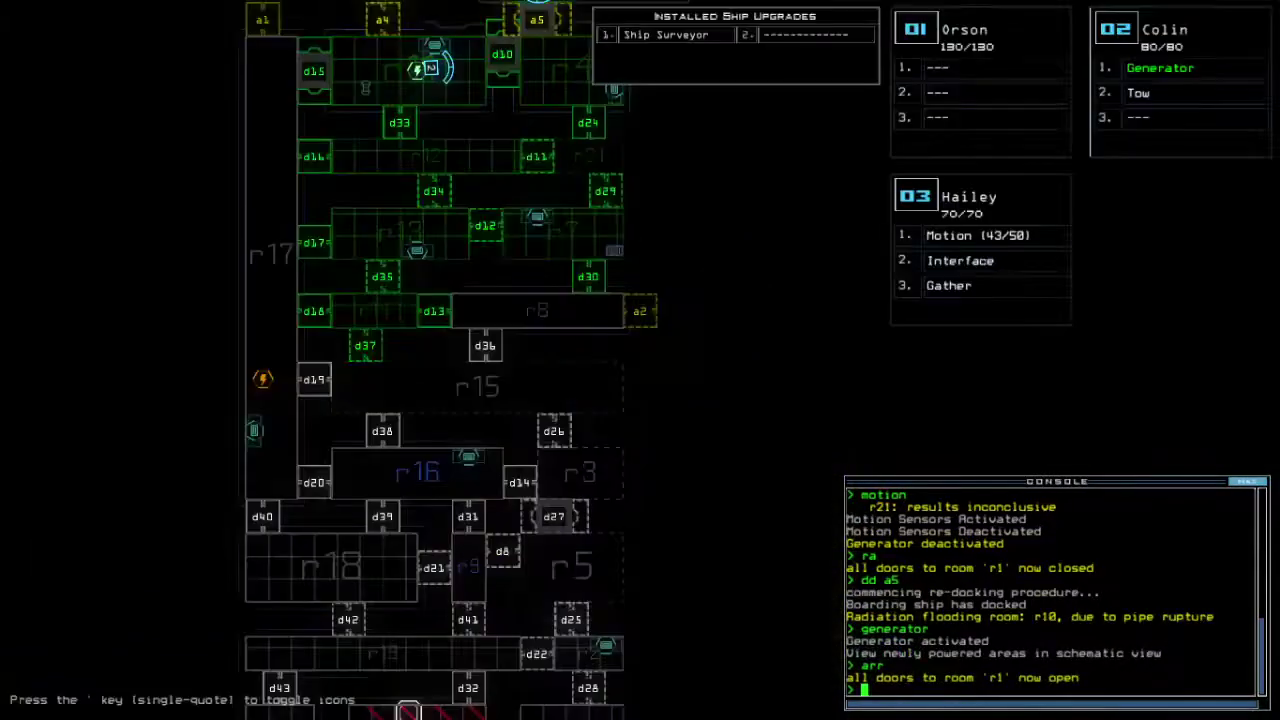
pyautogui.press('Down')
pyautogui.press('Down')
pyautogui.press('Down')
# Step: Drive Colin 02 left toward door d15 and down the corridor
pyautogui.press('Up')
pyautogui.press('2')
pyautogui.press('Left')
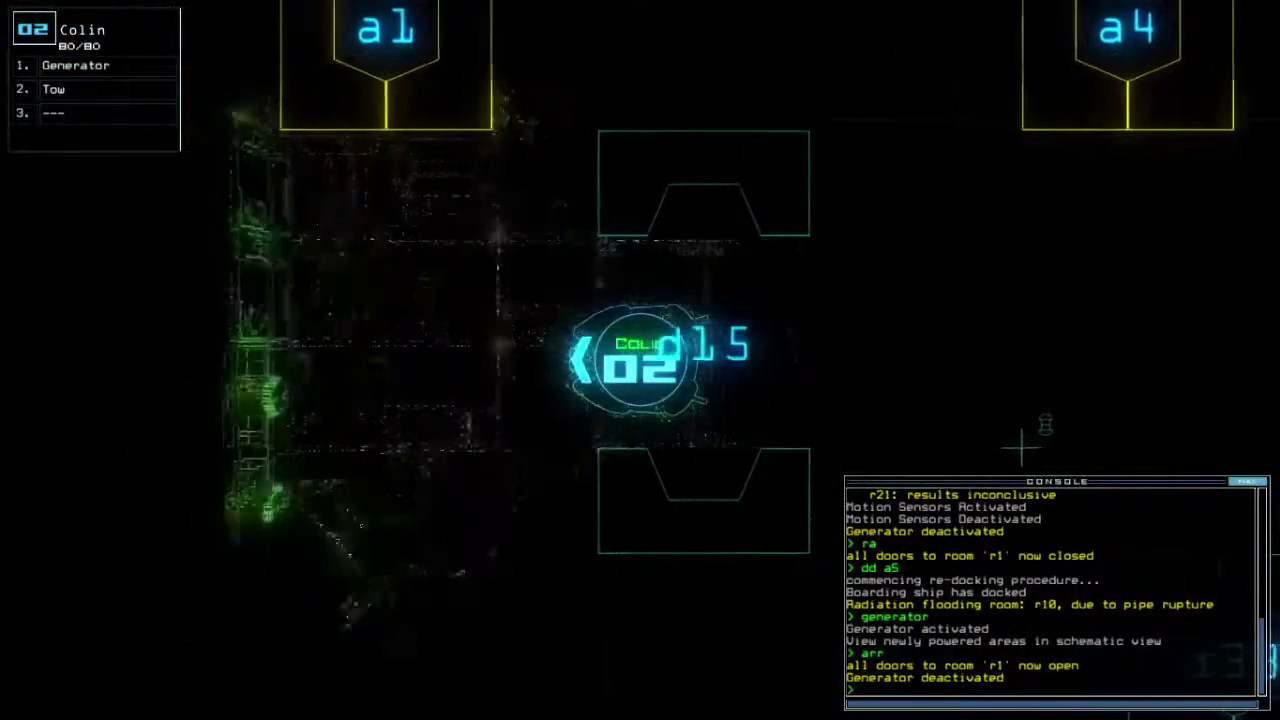
pyautogui.press('Down')
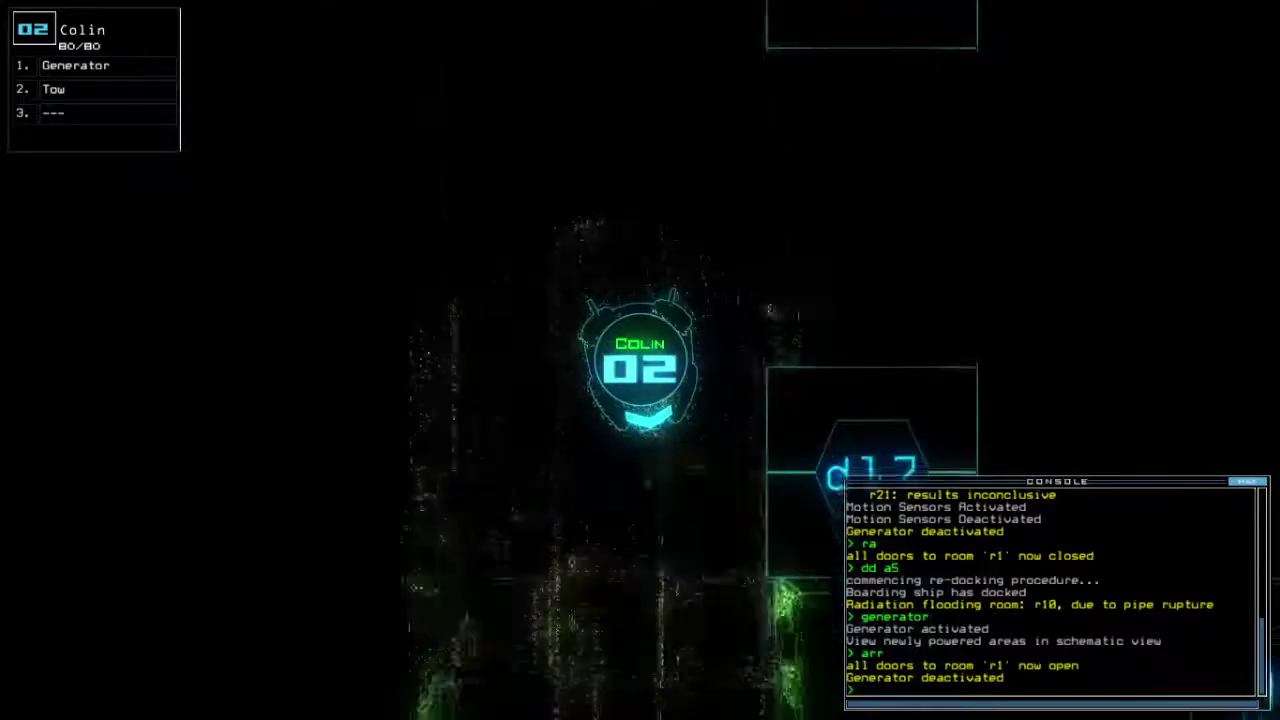
pyautogui.write('ge')
# Step: Reactivate the generator and re-dock the ship at airlock a7
pyautogui.press('Return')
pyautogui.press('space')
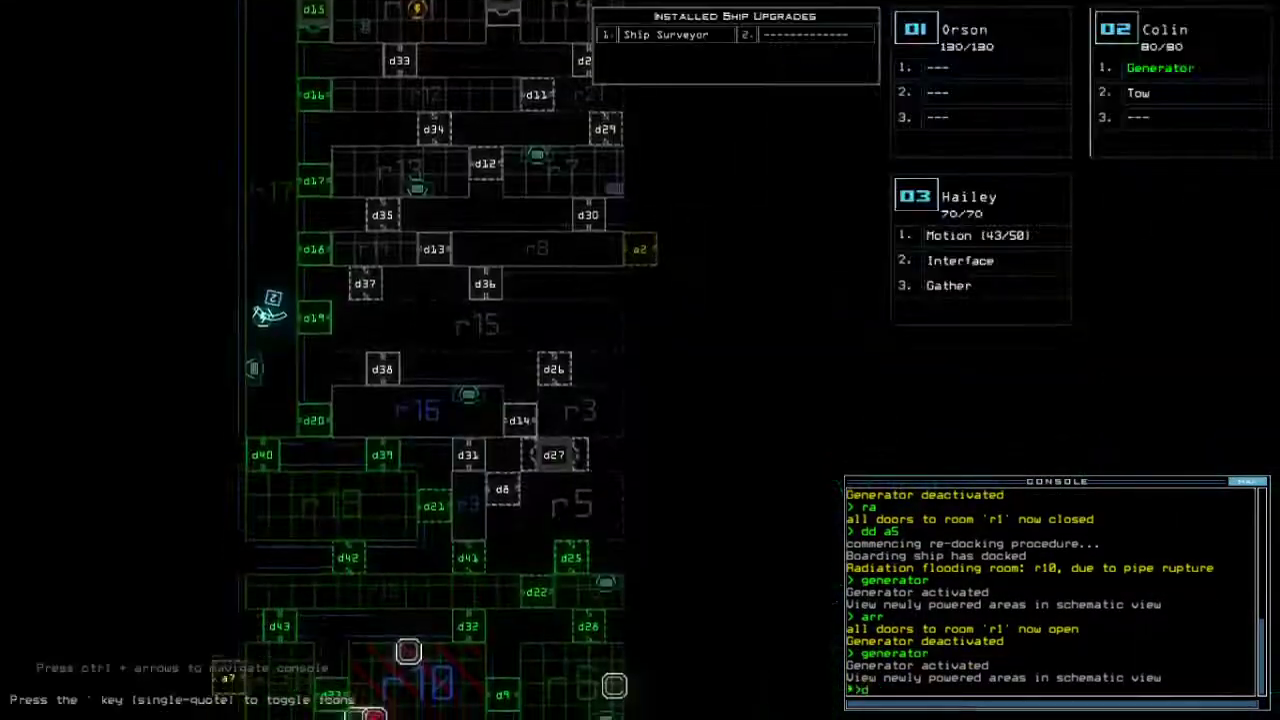
pyautogui.write('dd a')
pyautogui.hotkey('ctrl', 'Down')
pyautogui.write('7')
pyautogui.press('Return')
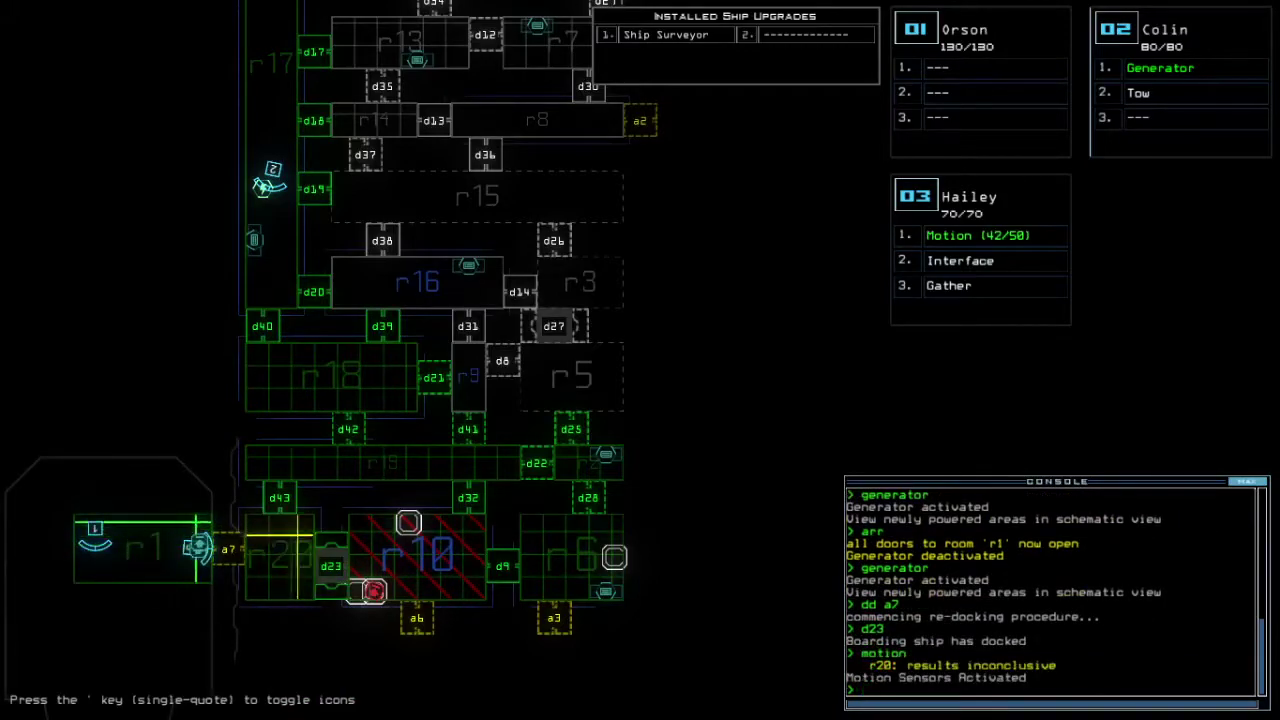
pyautogui.write('3ar')
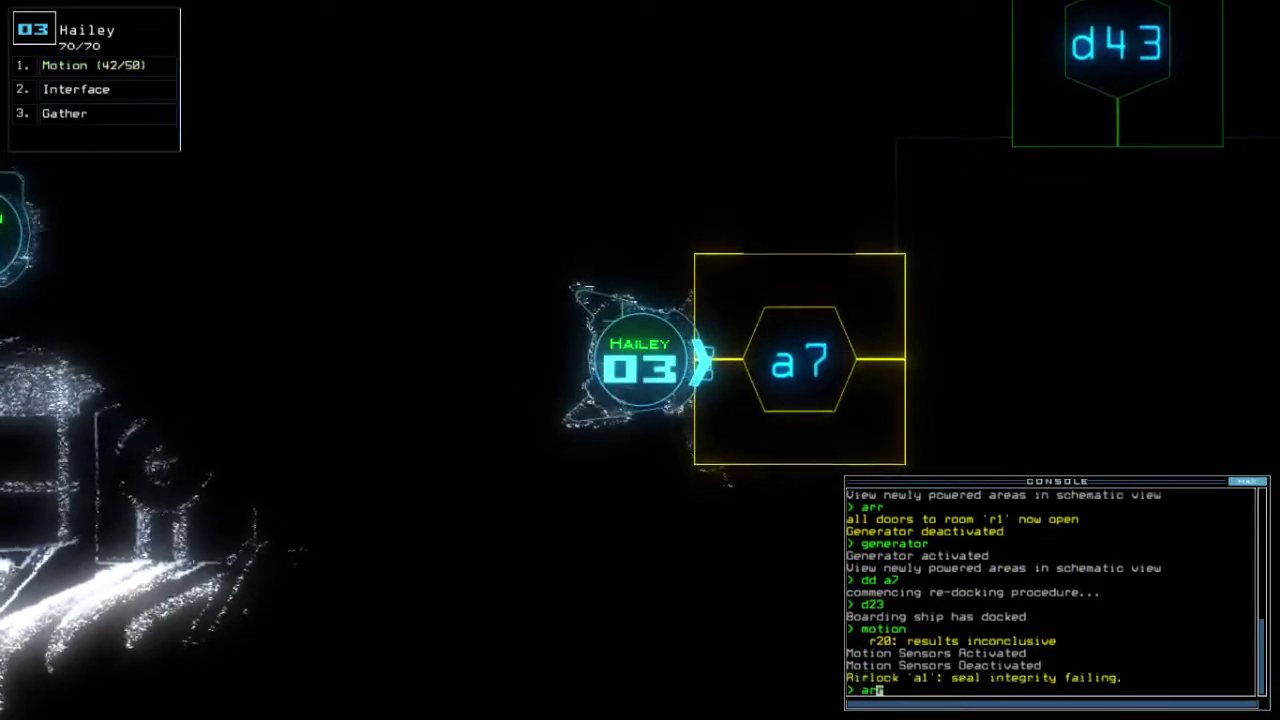
pyautogui.write('r')
# Step: Open and then close room r1's doors, and re-dock at airlock a1
pyautogui.press('Return')
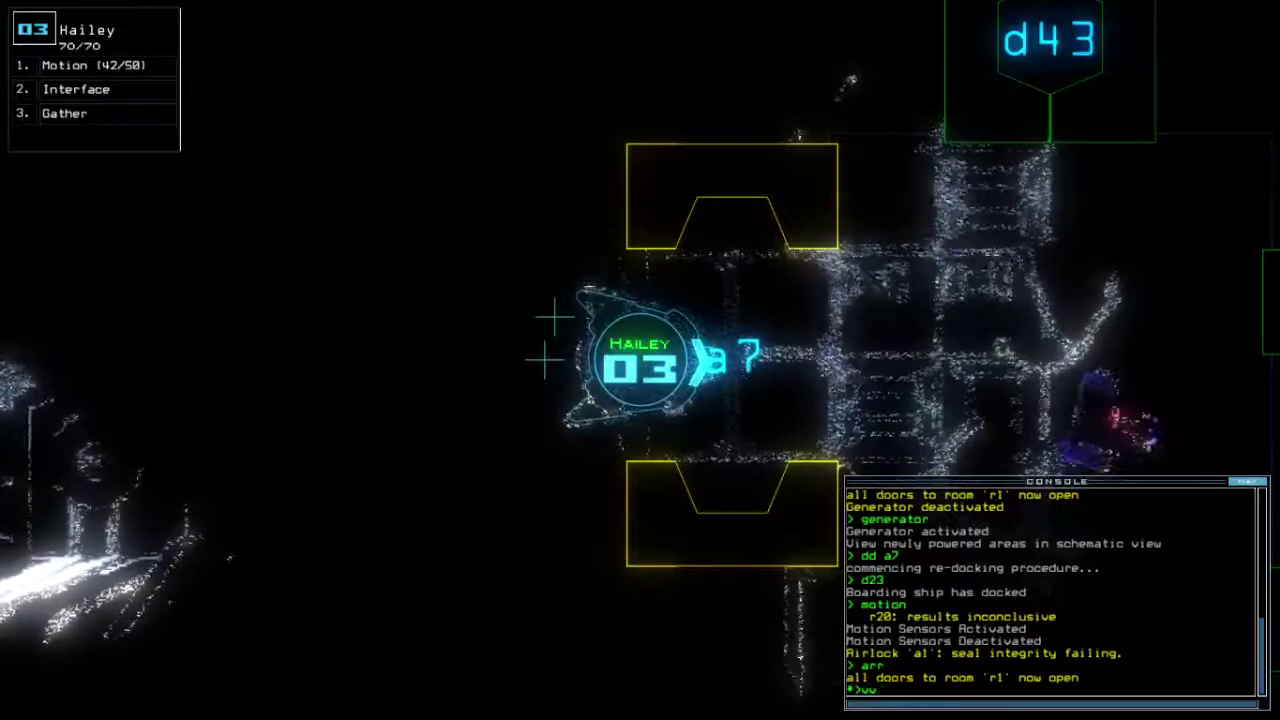
pyautogui.write('vv')
pyautogui.press('Return')
pyautogui.press('space')
pyautogui.write('dd a1')
pyautogui.press('Return')
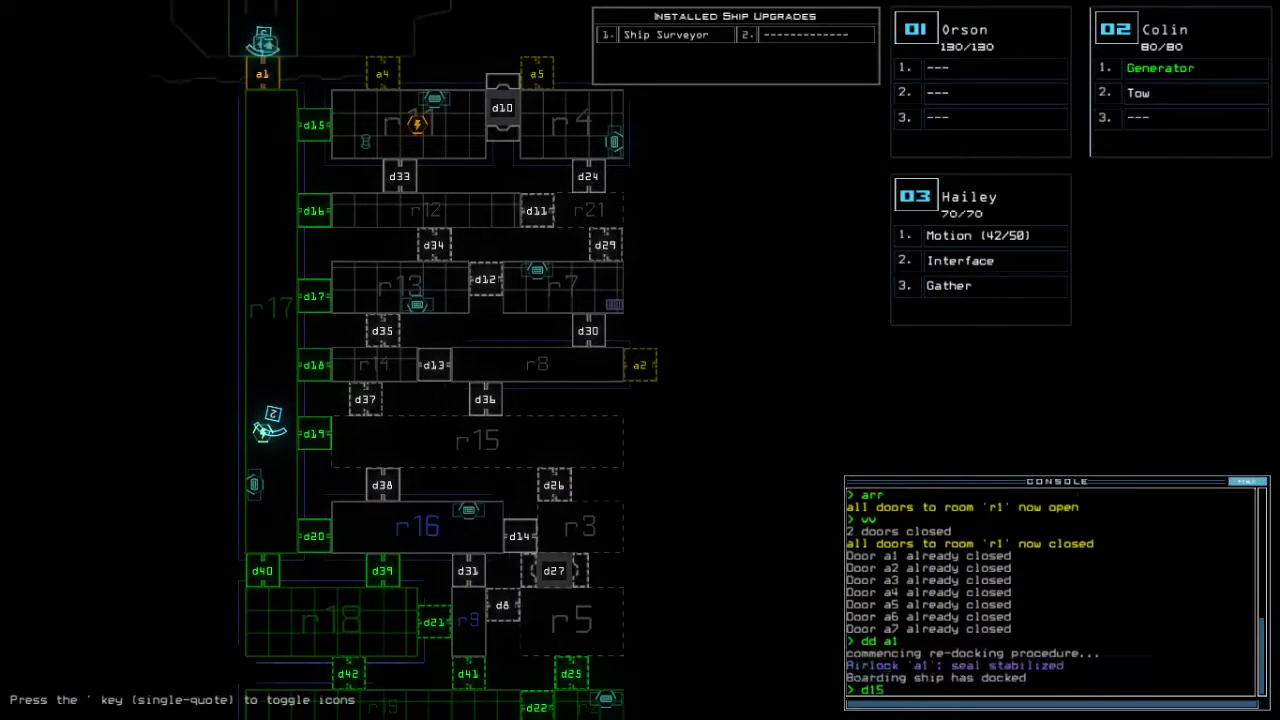
# Step: Open door d15 and drive Colin 02 up the corridor past it
pyautogui.press('Return')
pyautogui.press('space')
pyautogui.press('Up')
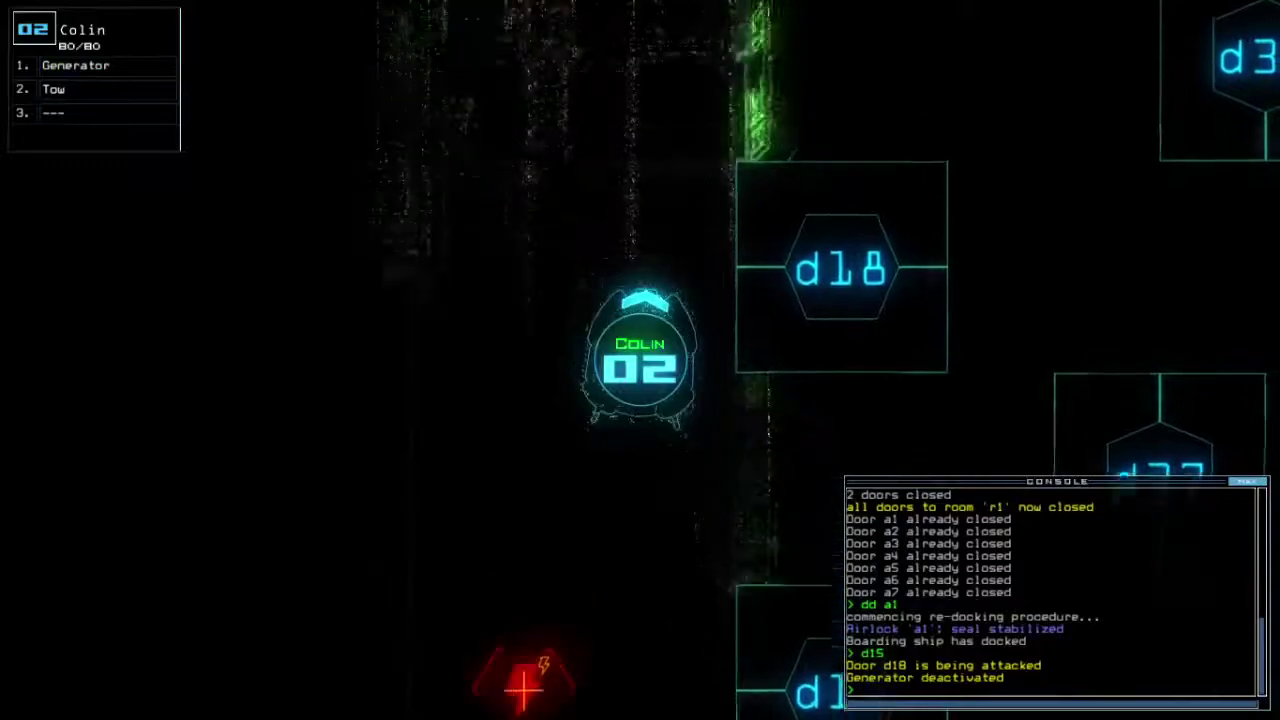
pyautogui.press('Up')
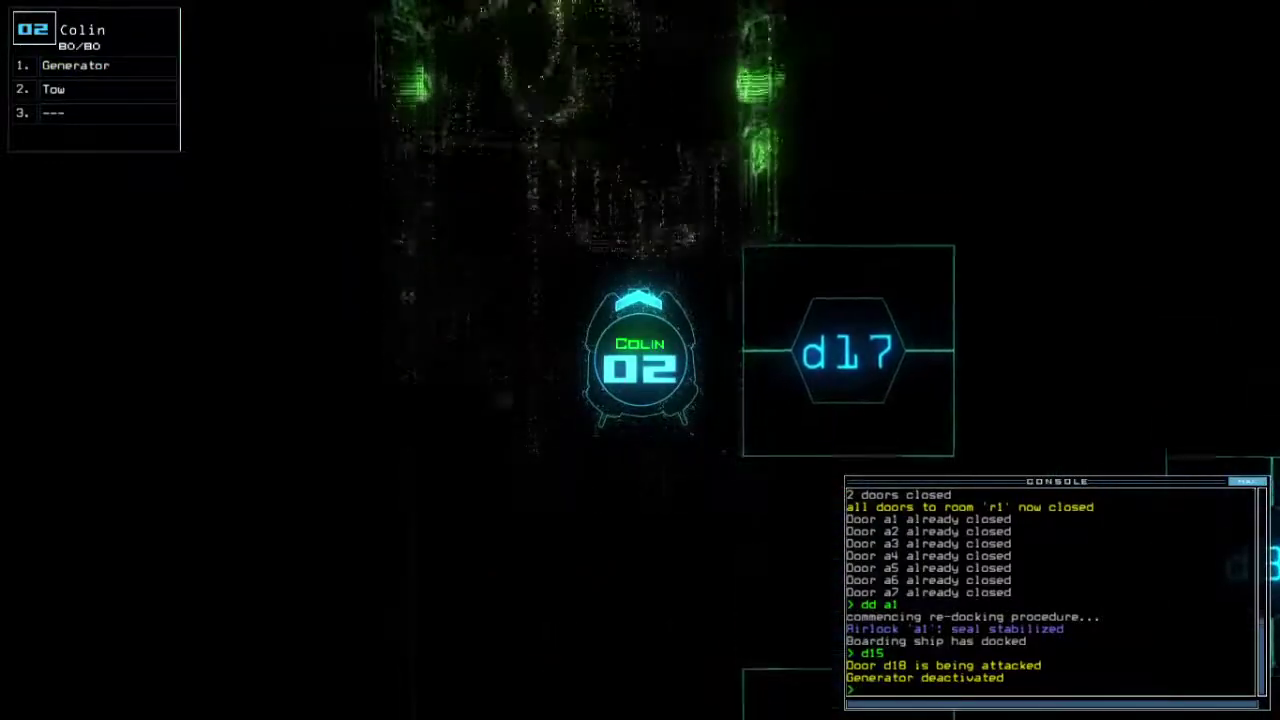
pyautogui.press('Up')
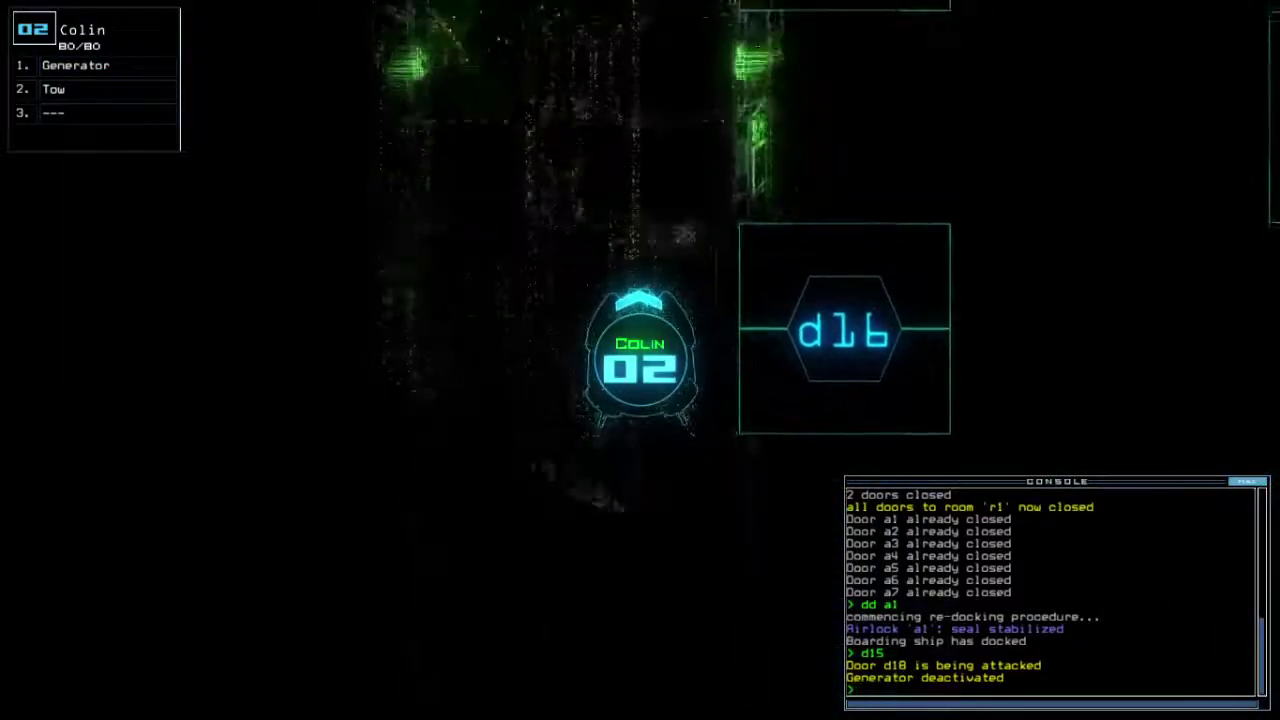
pyautogui.press('Up')
# Step: Turn Colin 02 toward the generator, switch it on, and view the powered schematic
pyautogui.press('Tab')
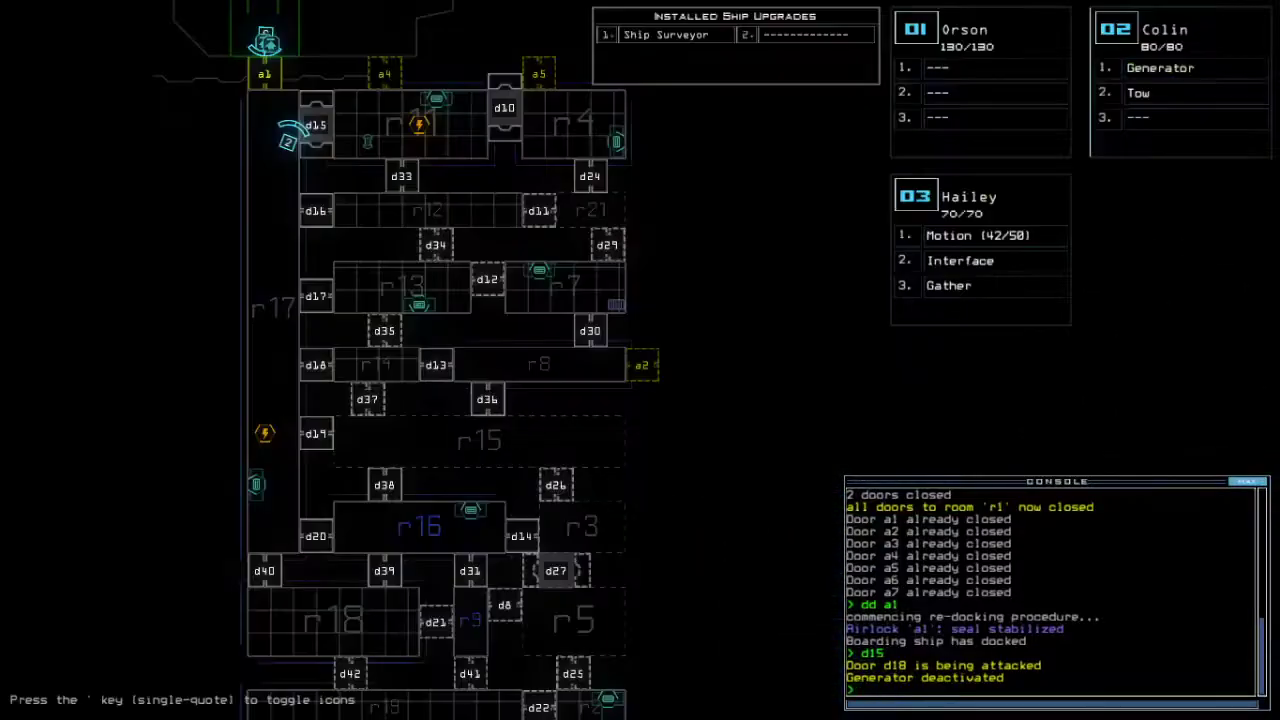
pyautogui.press('Tab')
pyautogui.press('Right')
pyautogui.press('Right')
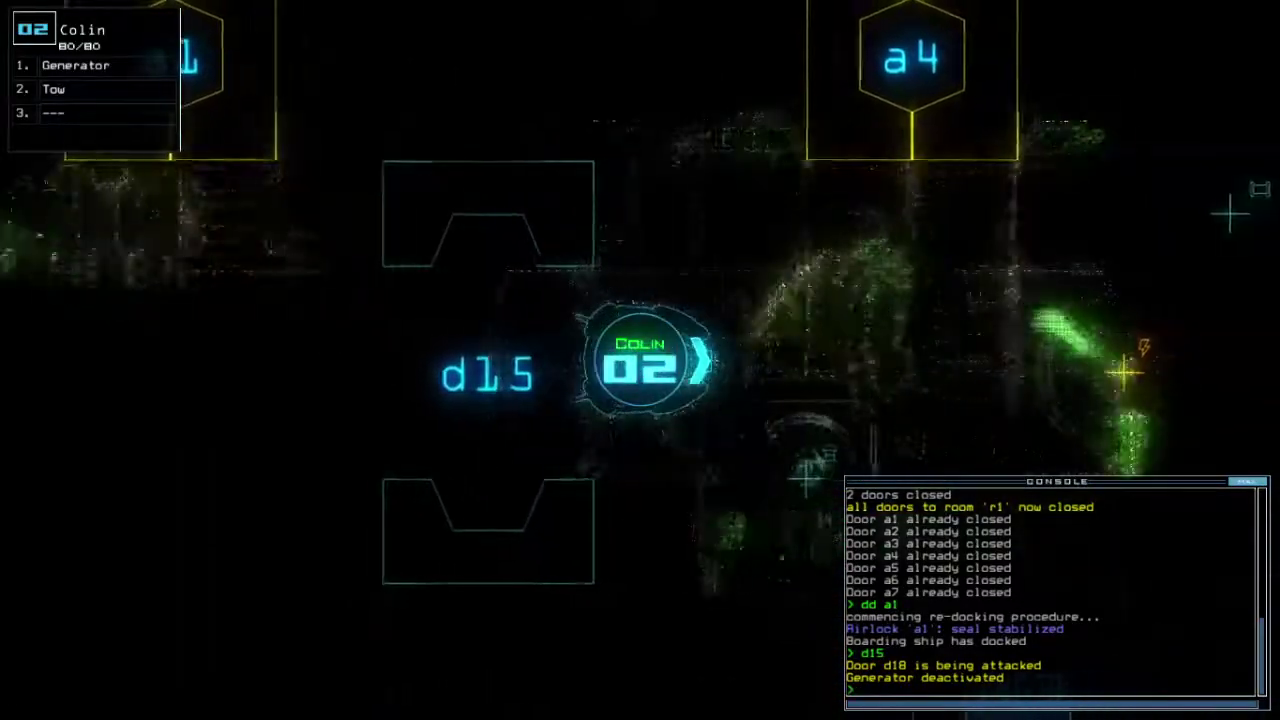
pyautogui.write('generator')
pyautogui.press('Return')
pyautogui.press('Tab')
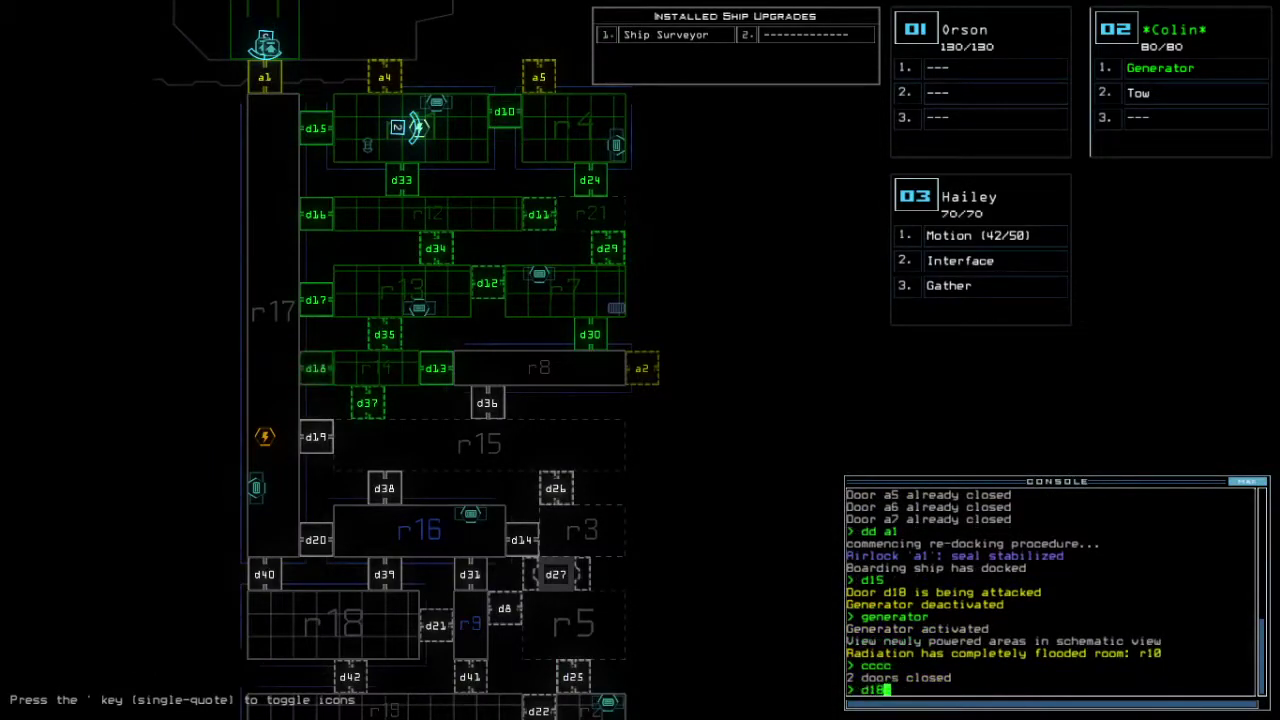
pyautogui.write('d18')
# Step: Toggle door d18 several times and scan room r17 for motion
pyautogui.press('Return')
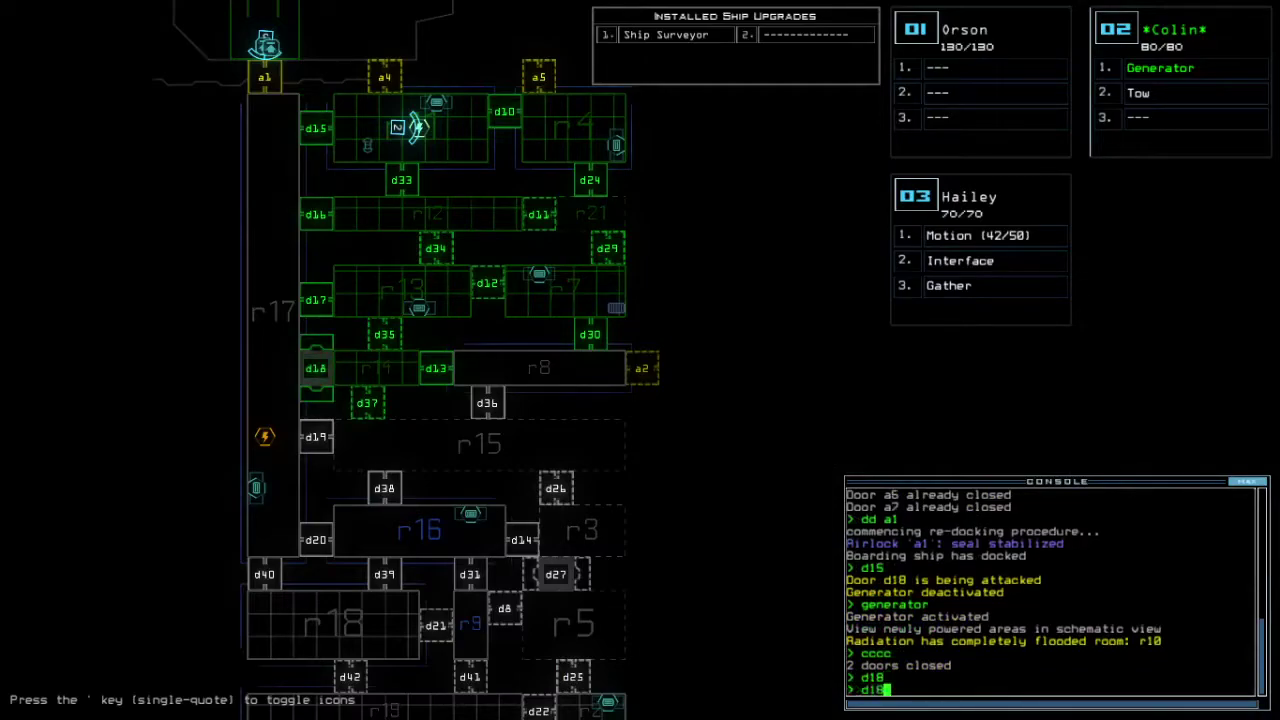
pyautogui.press('Return')
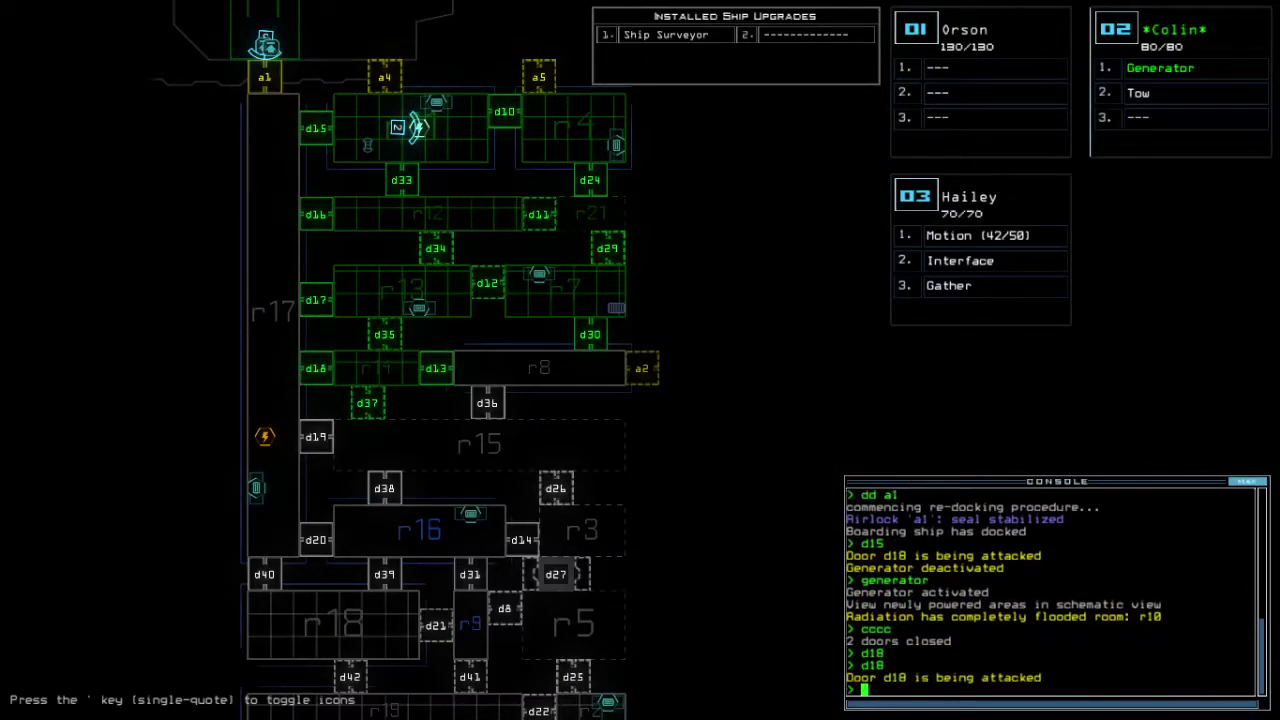
pyautogui.write('d18')
pyautogui.press('Return')
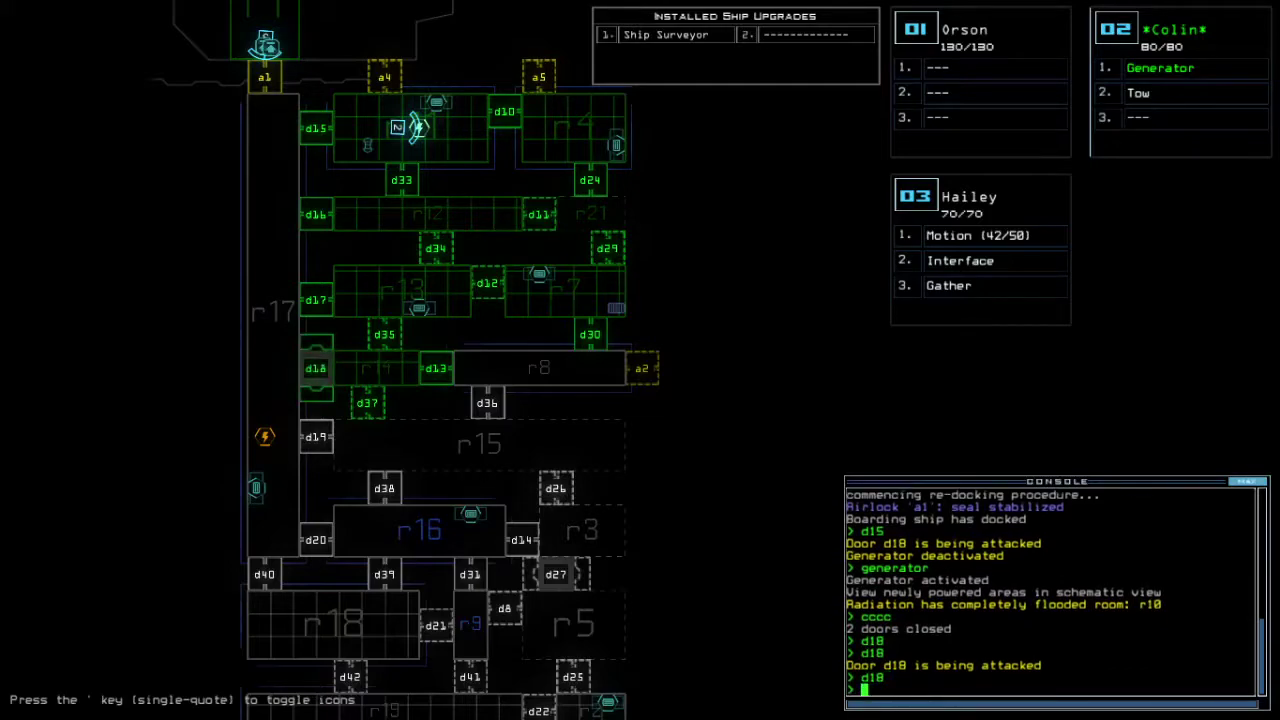
pyautogui.press('Up')
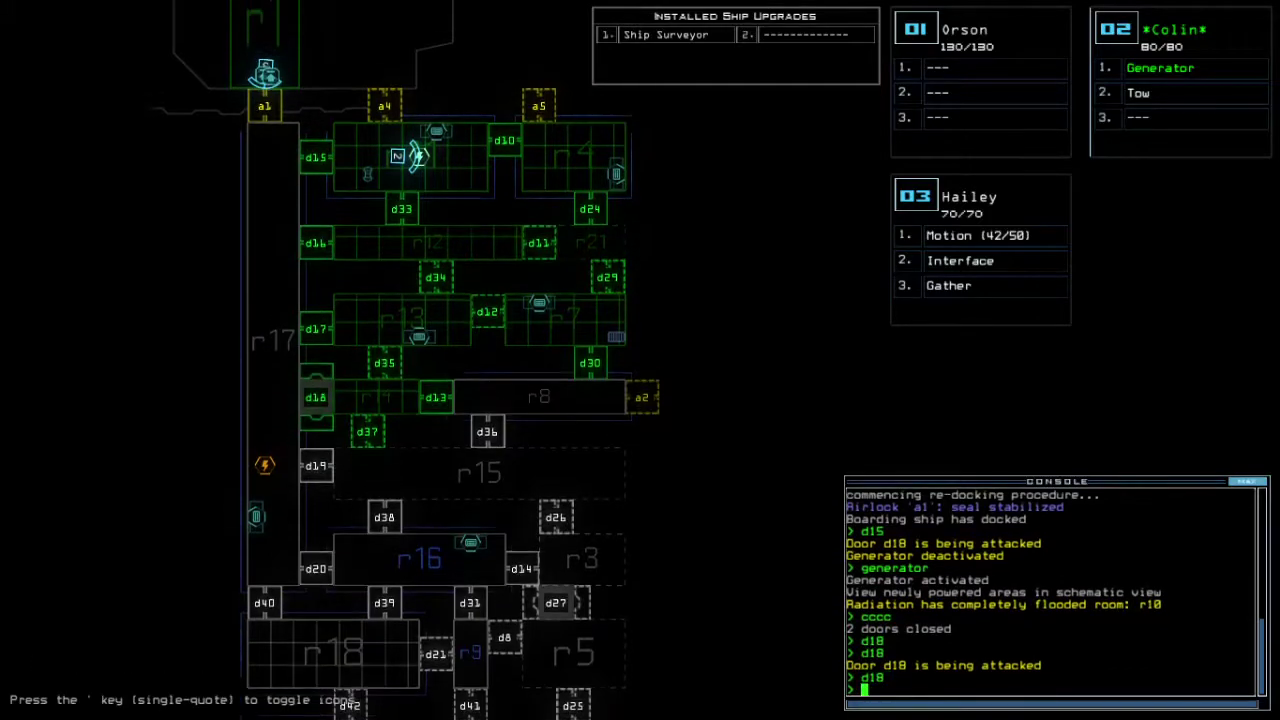
pyautogui.write('3')
pyautogui.press('Return')
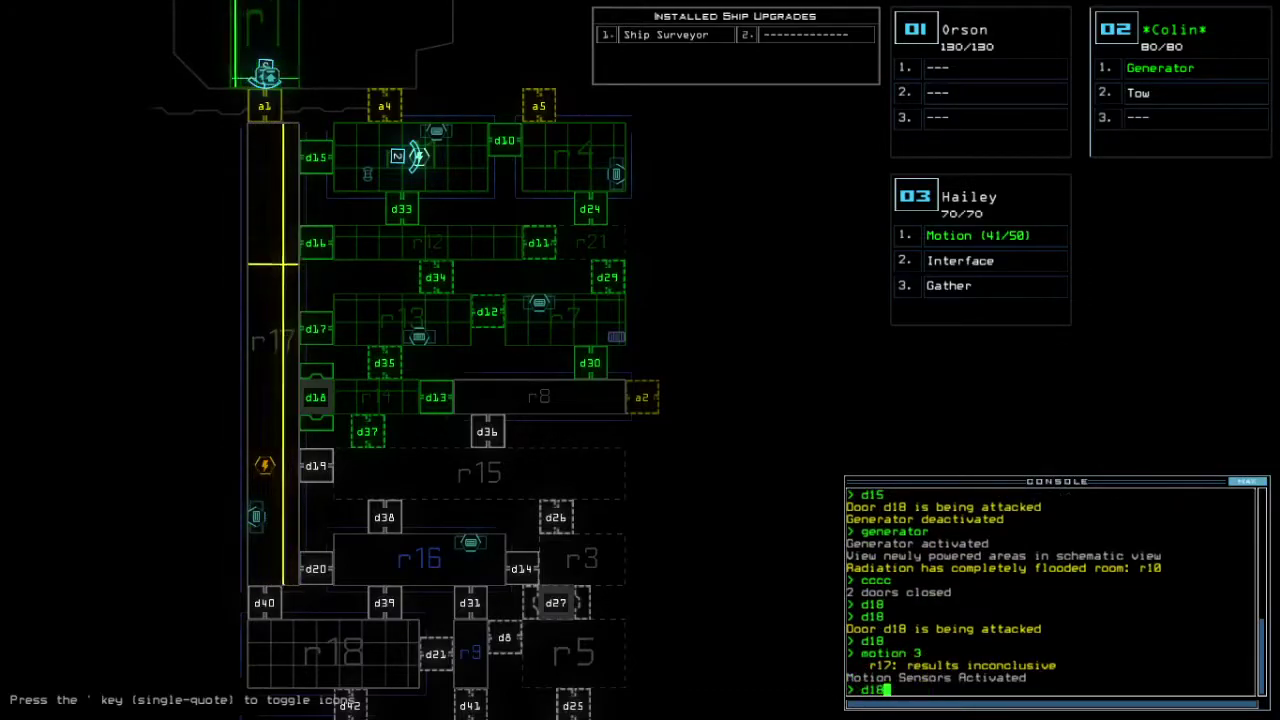
pyautogui.write('d18')
# Step: Toggle door d18, redock at airlock a5, and send Colin 02 to door d10
pyautogui.press('Return')
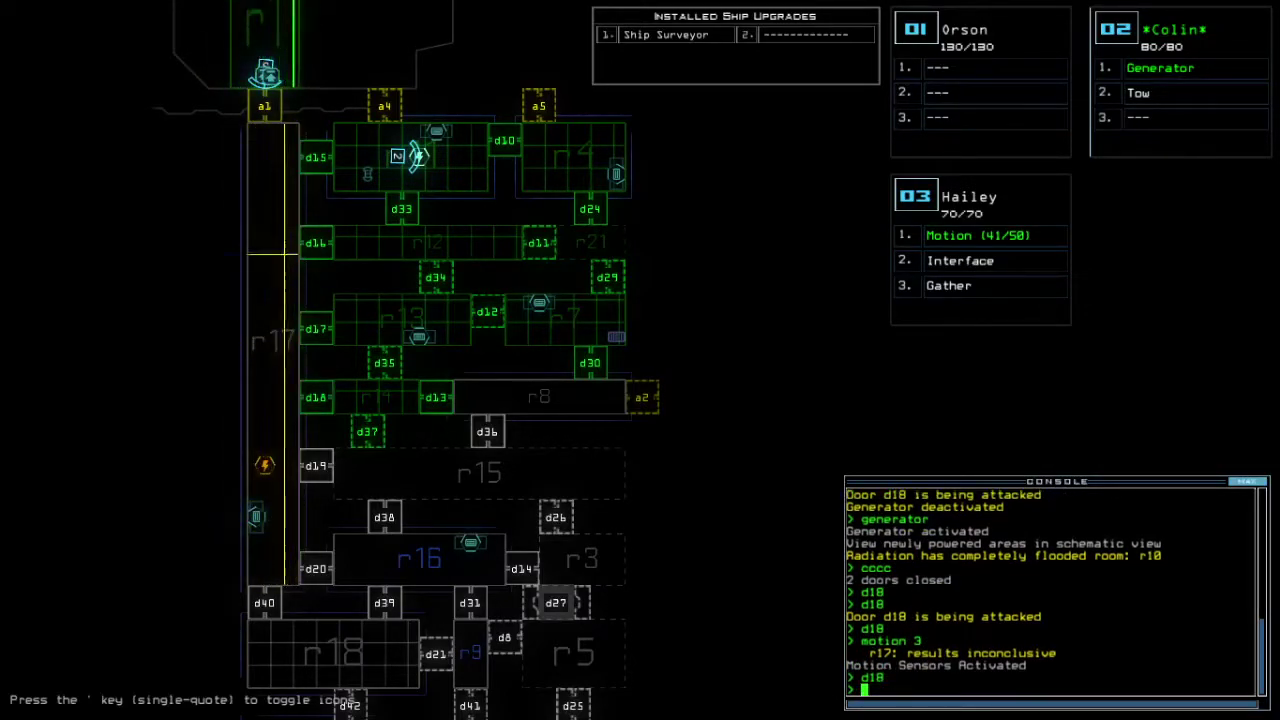
pyautogui.hotkey('ctrl', 'Down')
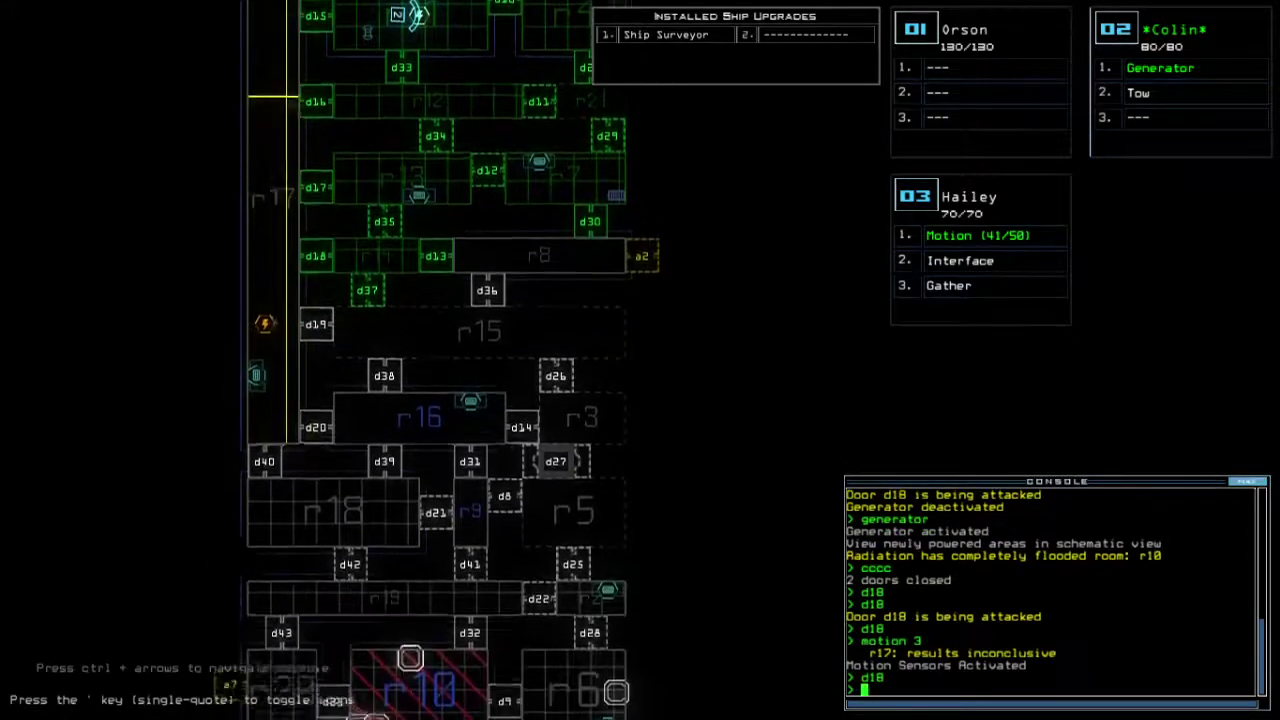
pyautogui.hotkey('ctrl', 'Up')
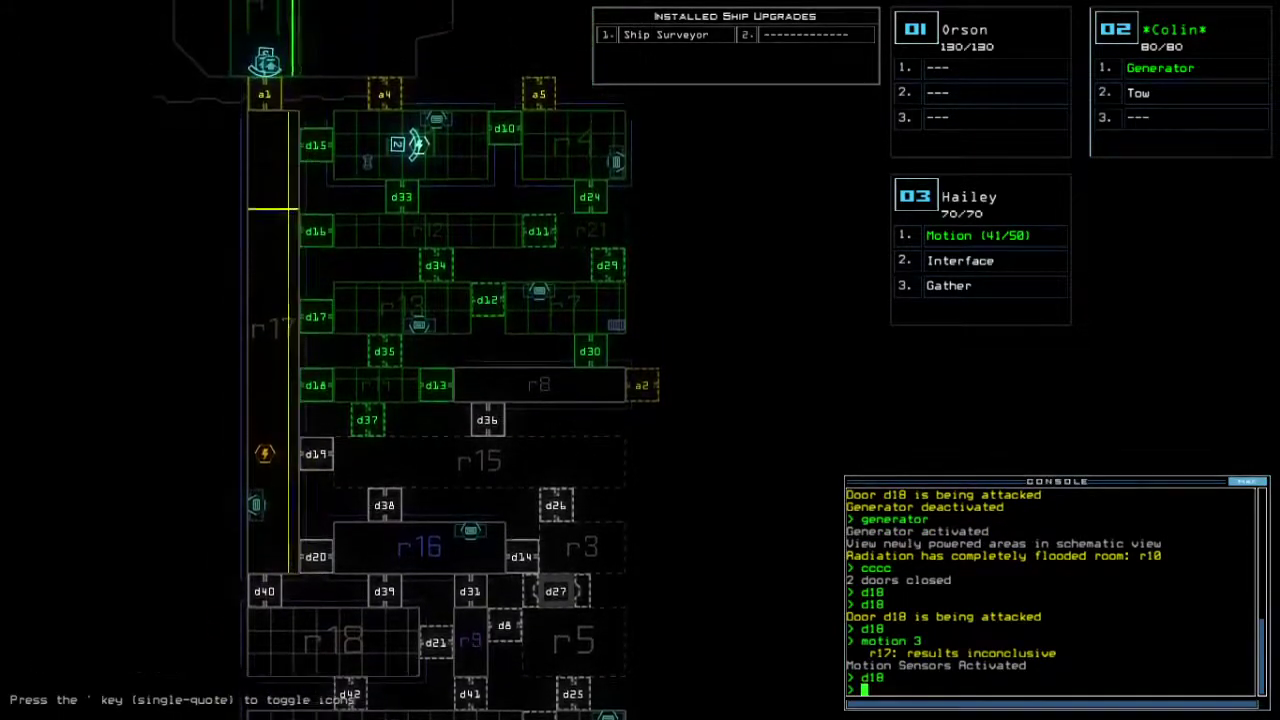
pyautogui.write('dd a5')
pyautogui.press('Return')
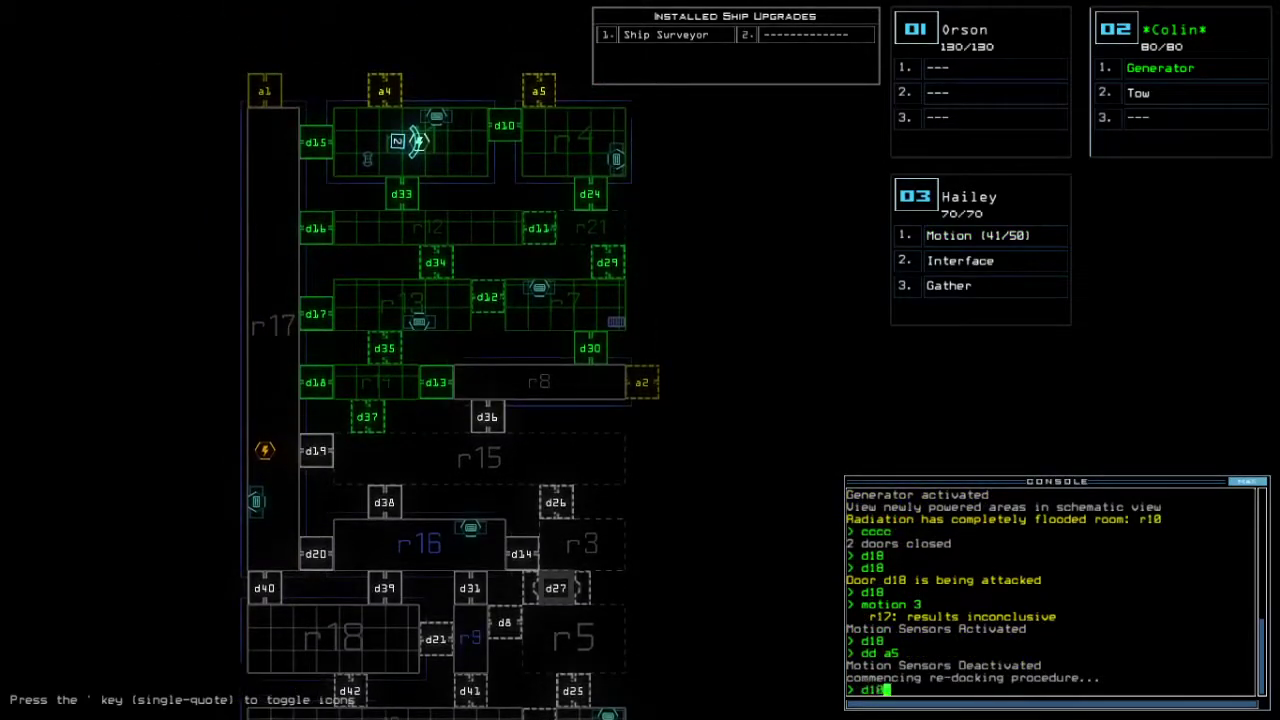
pyautogui.press('Return')
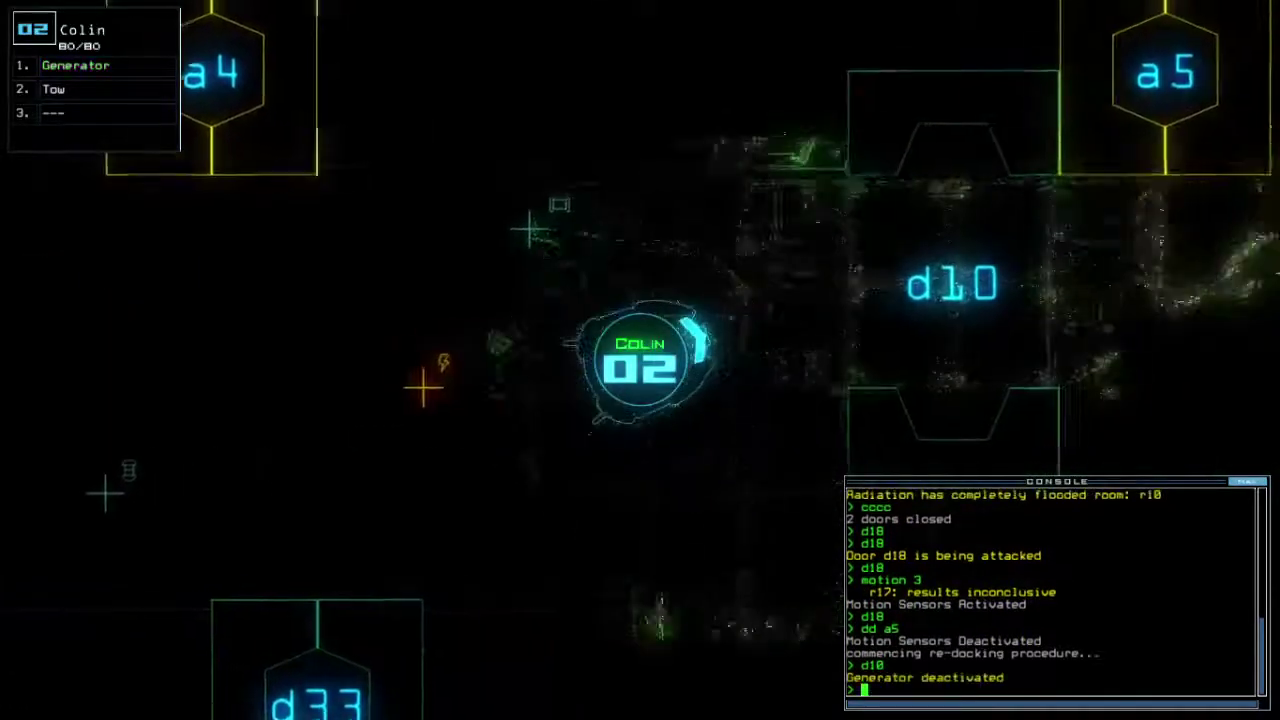
pyautogui.press('space')
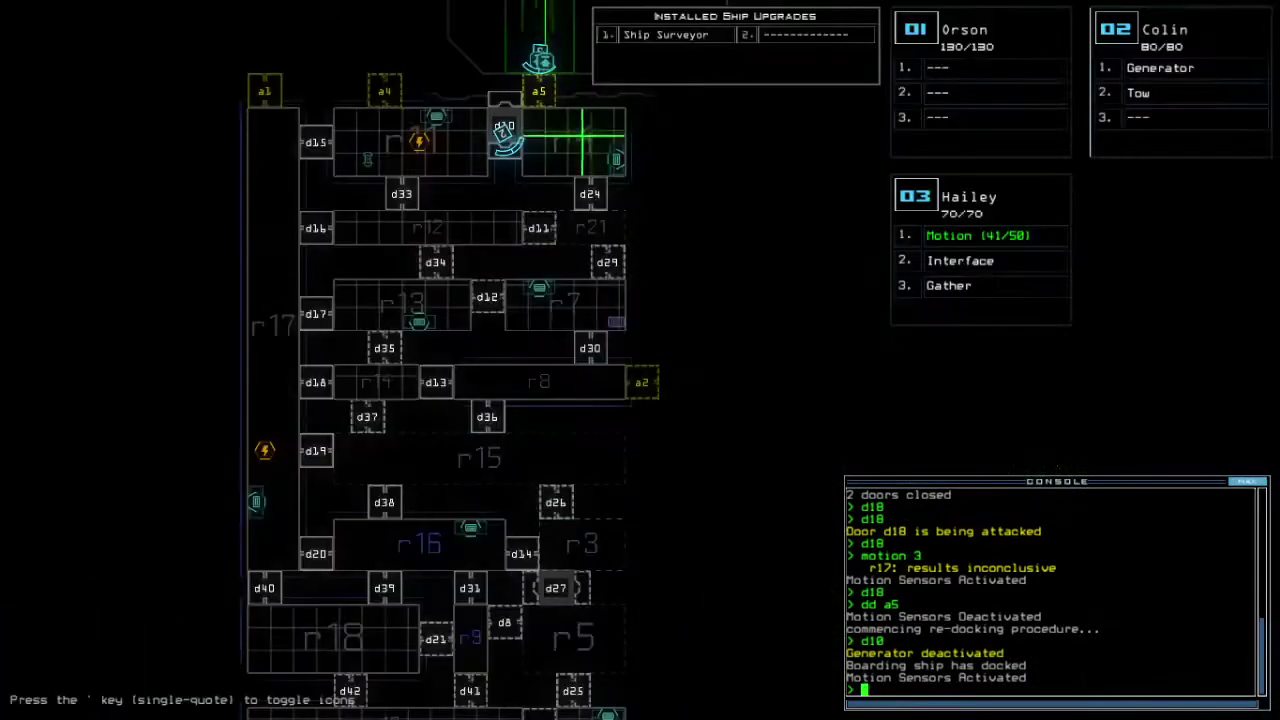
# Step: Open every door into room r1 with 'arr'
pyautogui.press('space')
pyautogui.write('arr')
pyautogui.press('Return')
pyautogui.press('space')
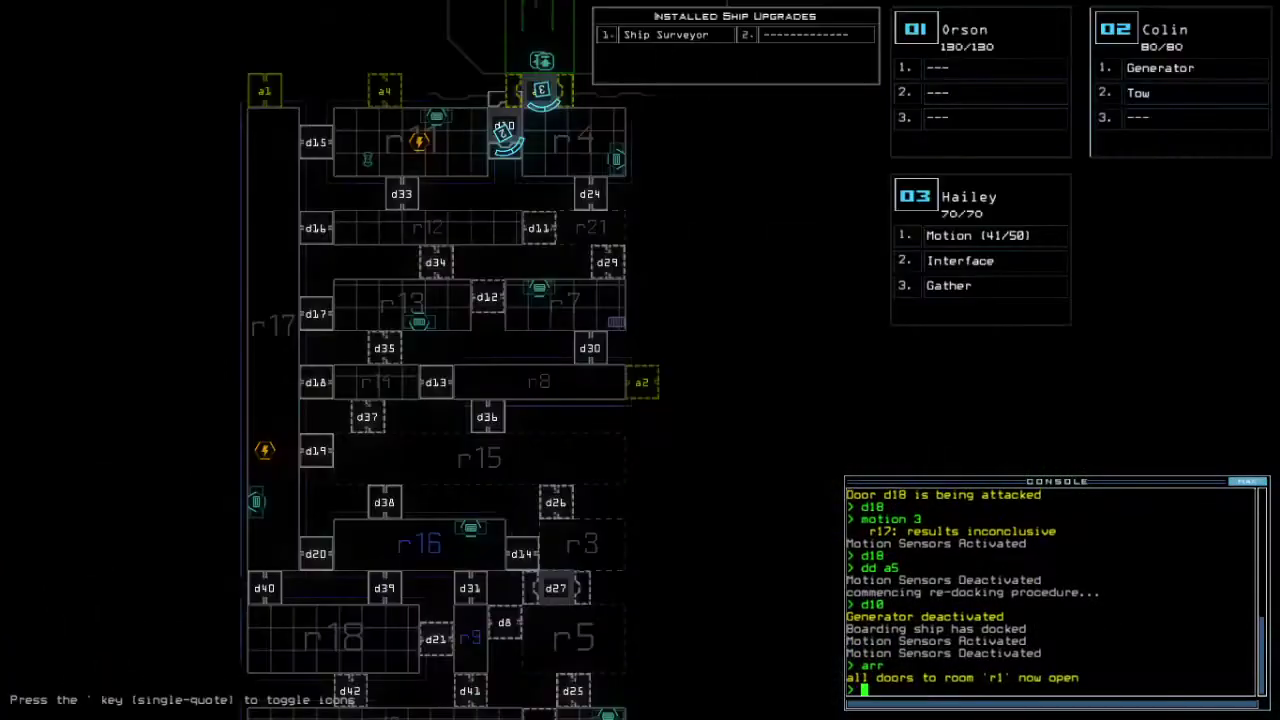
# Step: Check the elapsed mission time, then survey the lower rooms and back up to r1
pyautogui.press('space')
pyautogui.write('te')
pyautogui.press('Return')
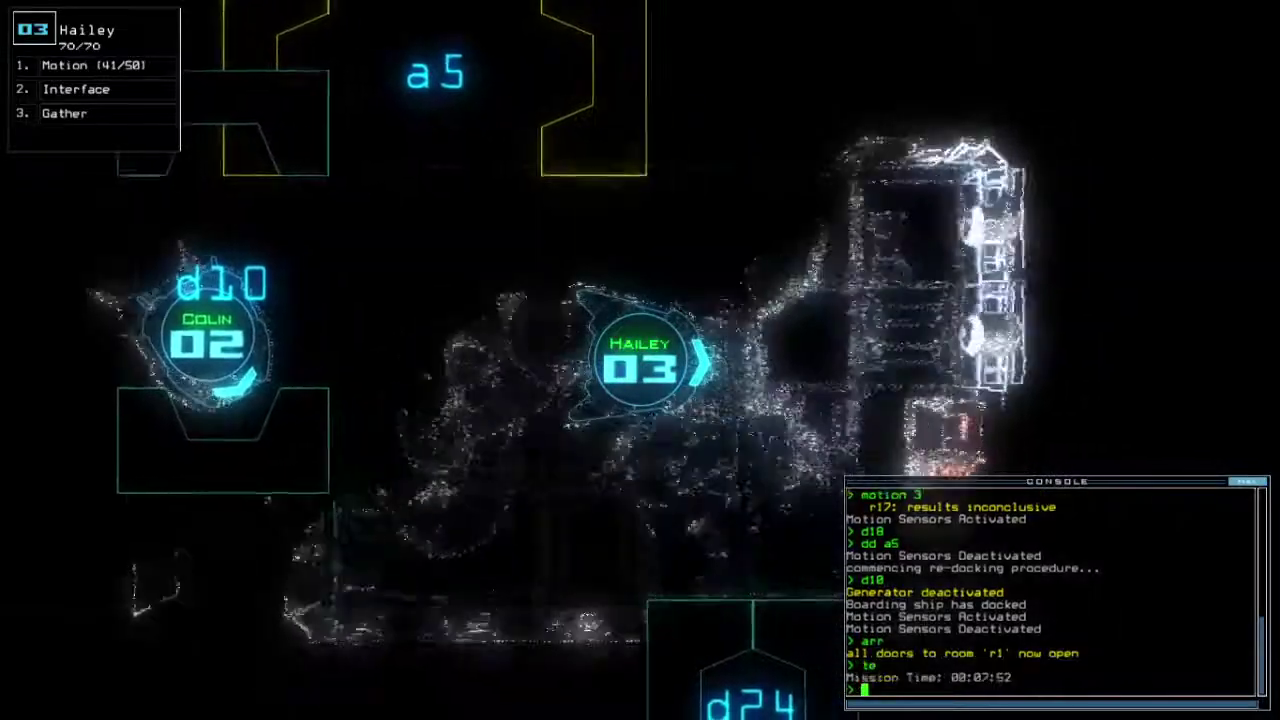
pyautogui.press('space')
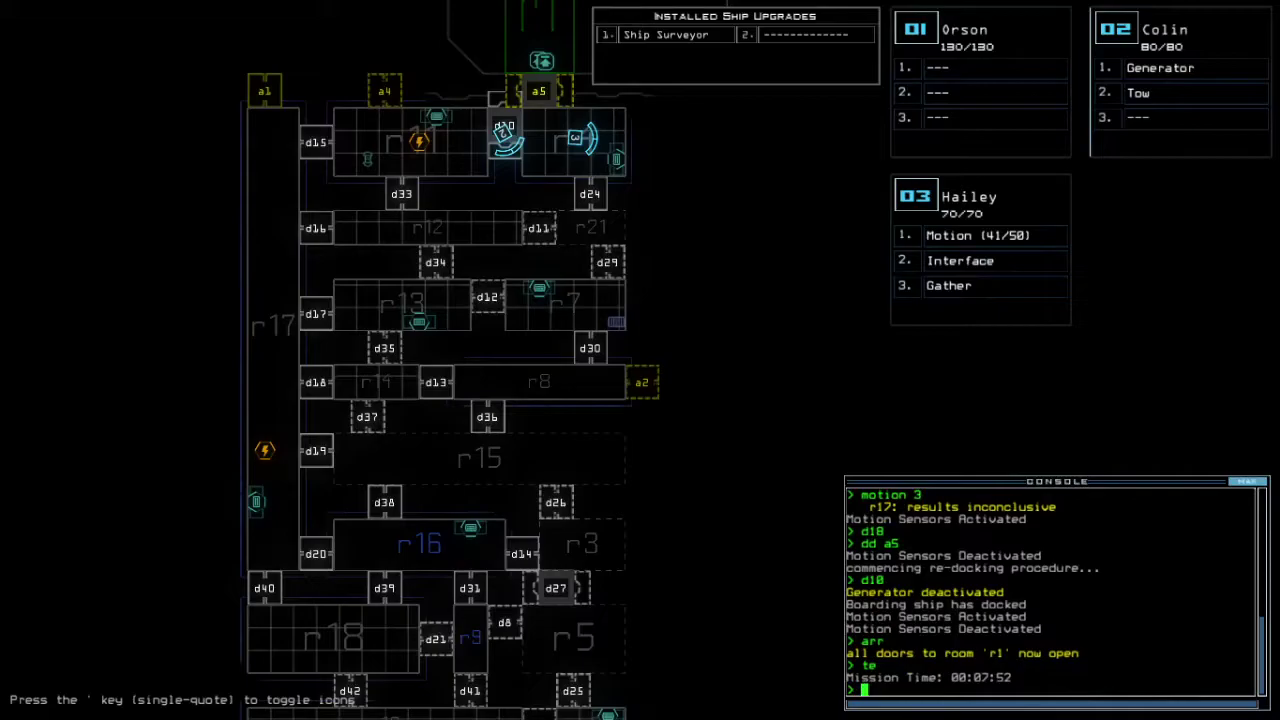
pyautogui.press('space')
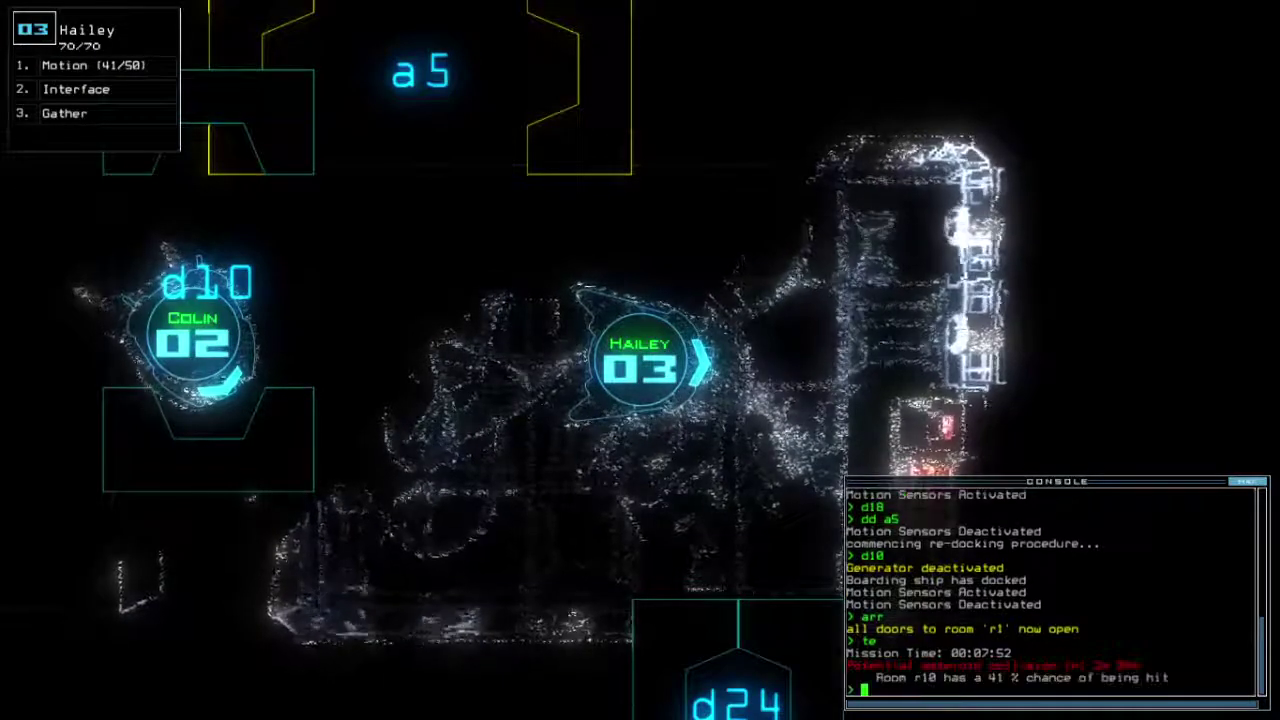
pyautogui.press('space')
pyautogui.hotkey('ctrl', 'Down')
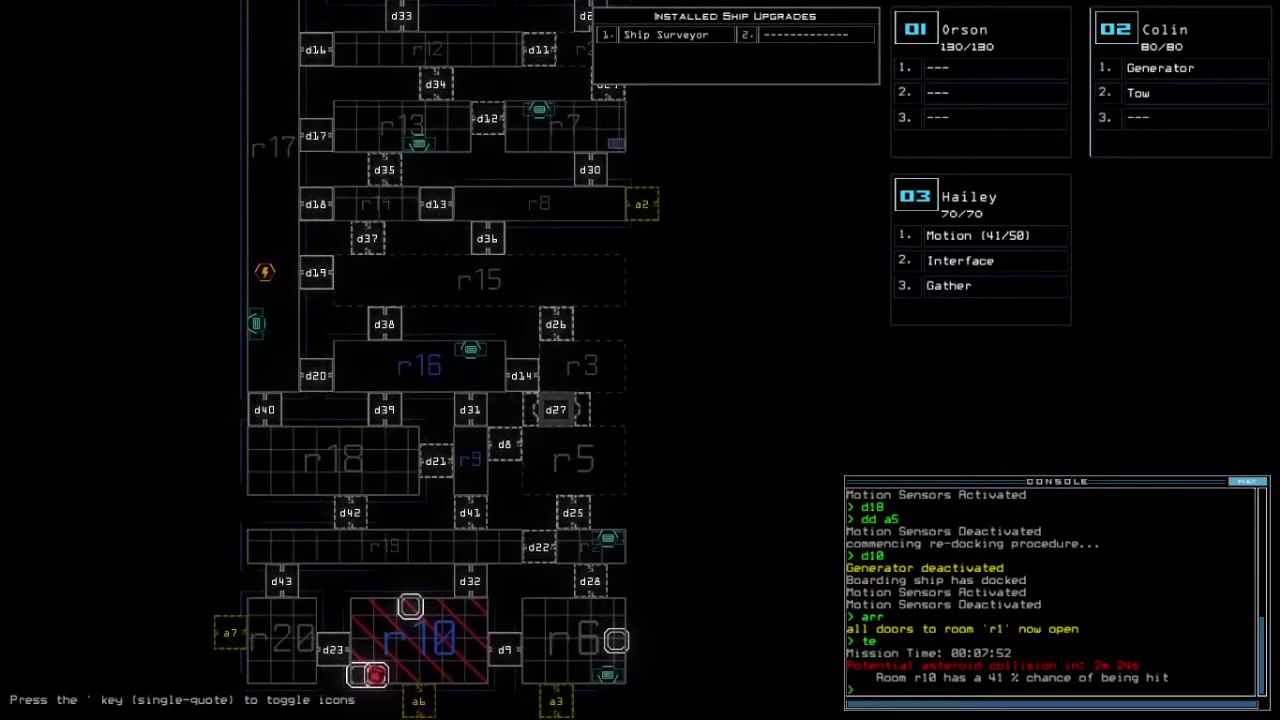
pyautogui.hotkey('ctrl', 'Up')
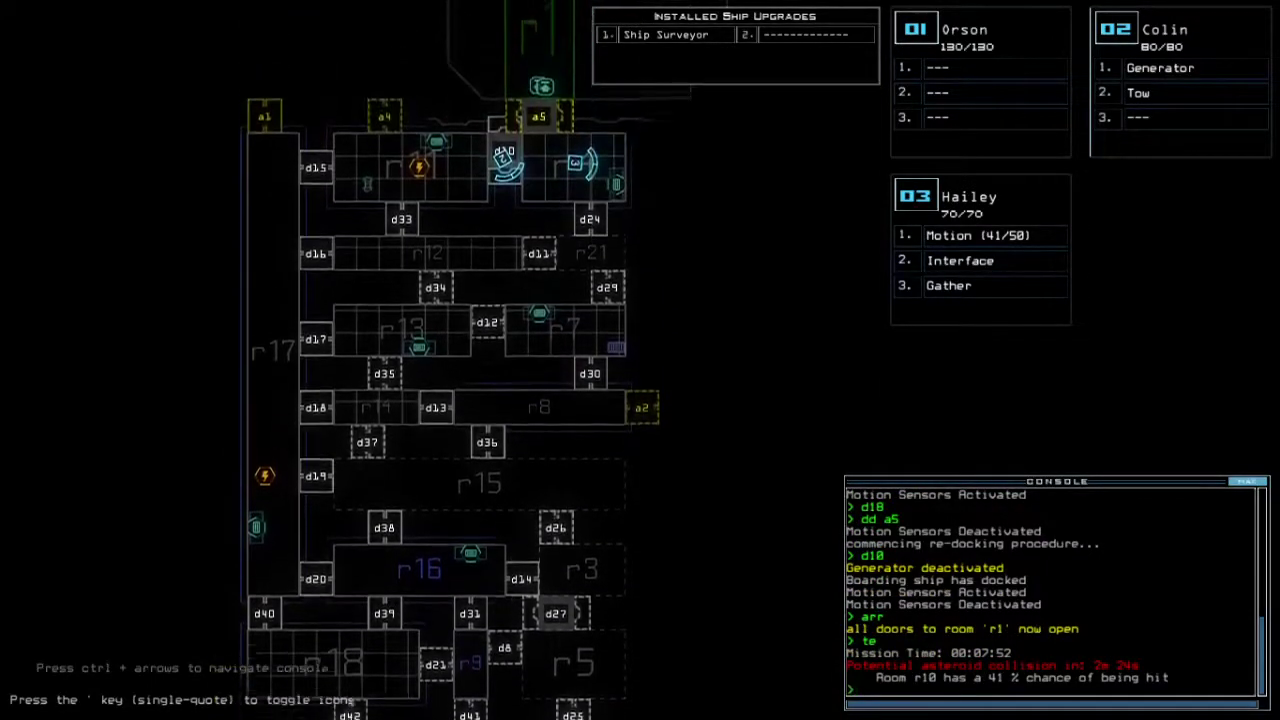
pyautogui.press('space')
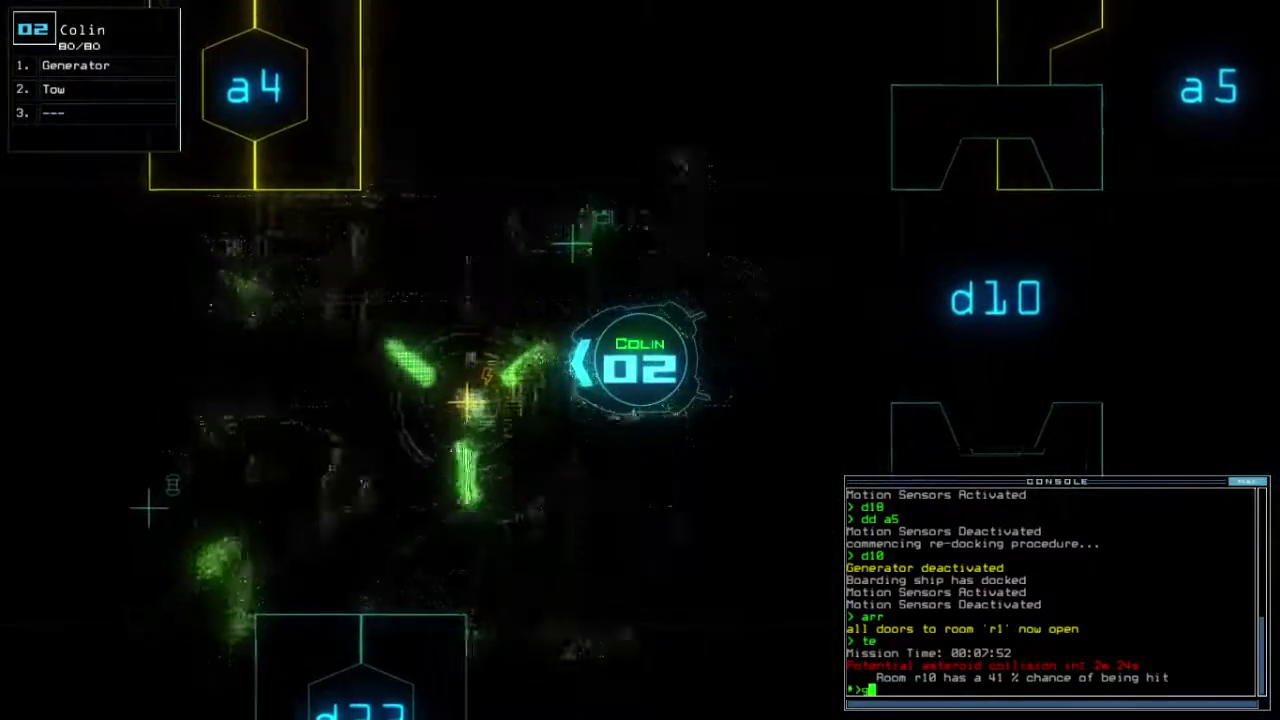
pyautogui.write('generator')
# Step: Restart the generator, close room r1's doors and open door d10
pyautogui.press('Return')
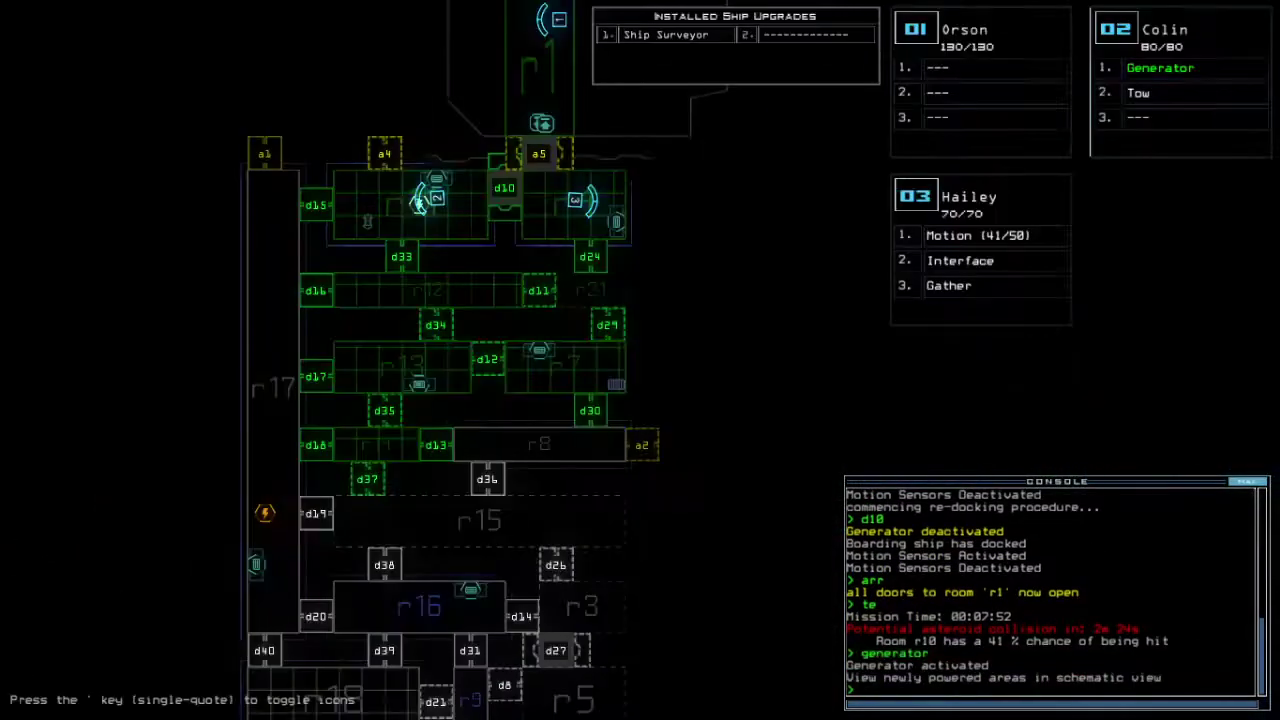
pyautogui.write('3')
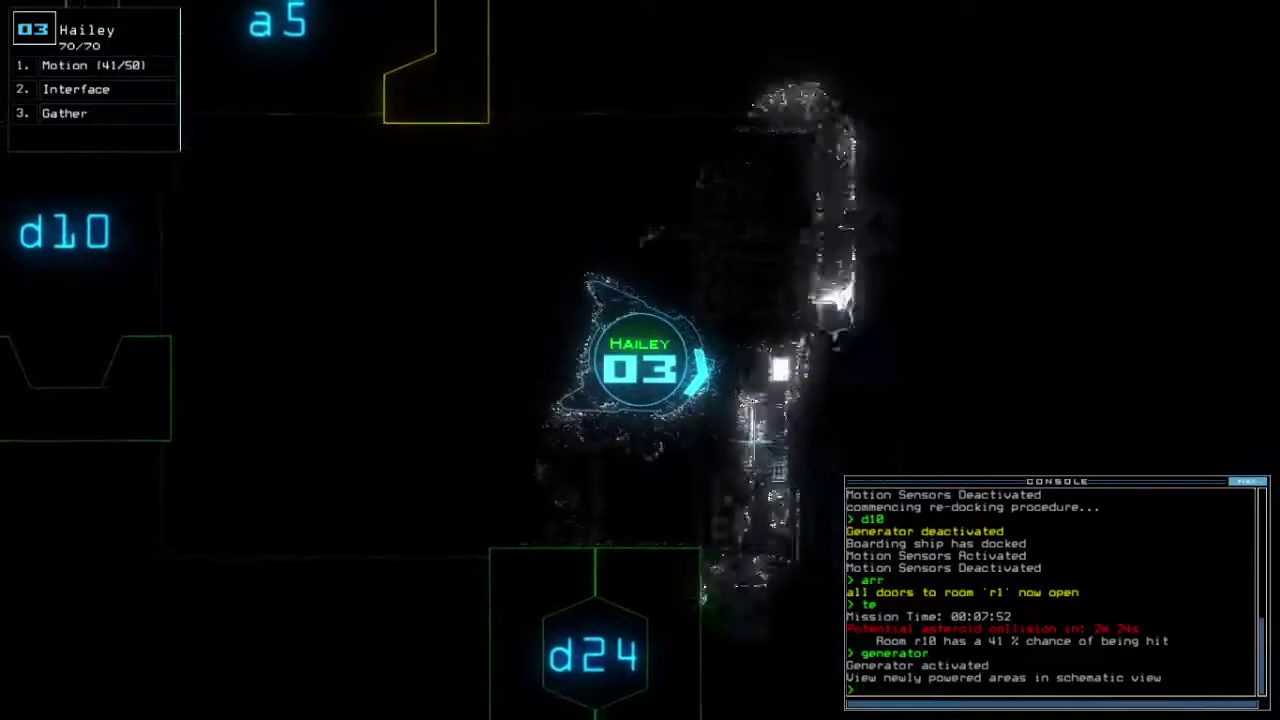
pyautogui.write('ra')
pyautogui.press('Return')
pyautogui.write('d10')
pyautogui.press('Return')
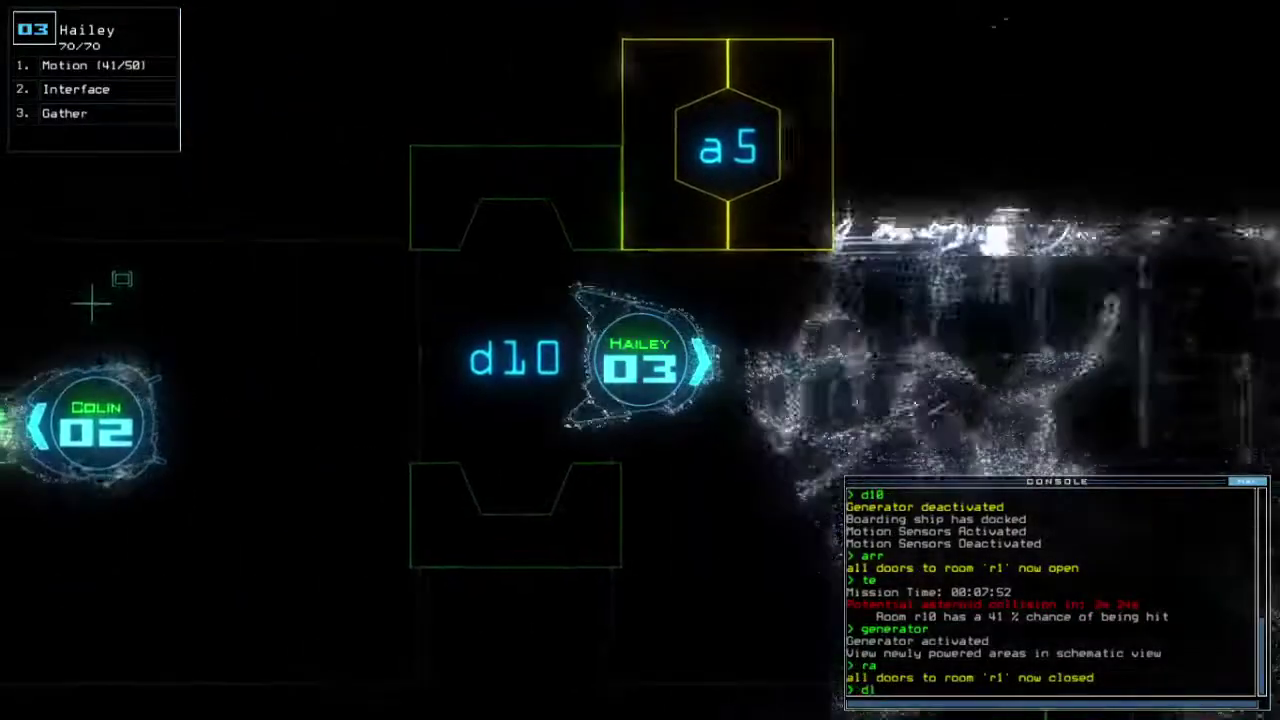
pyautogui.write('0')
# Step: Open door d24 and run a motion scan of rooms r12 and r17
pyautogui.press('space')
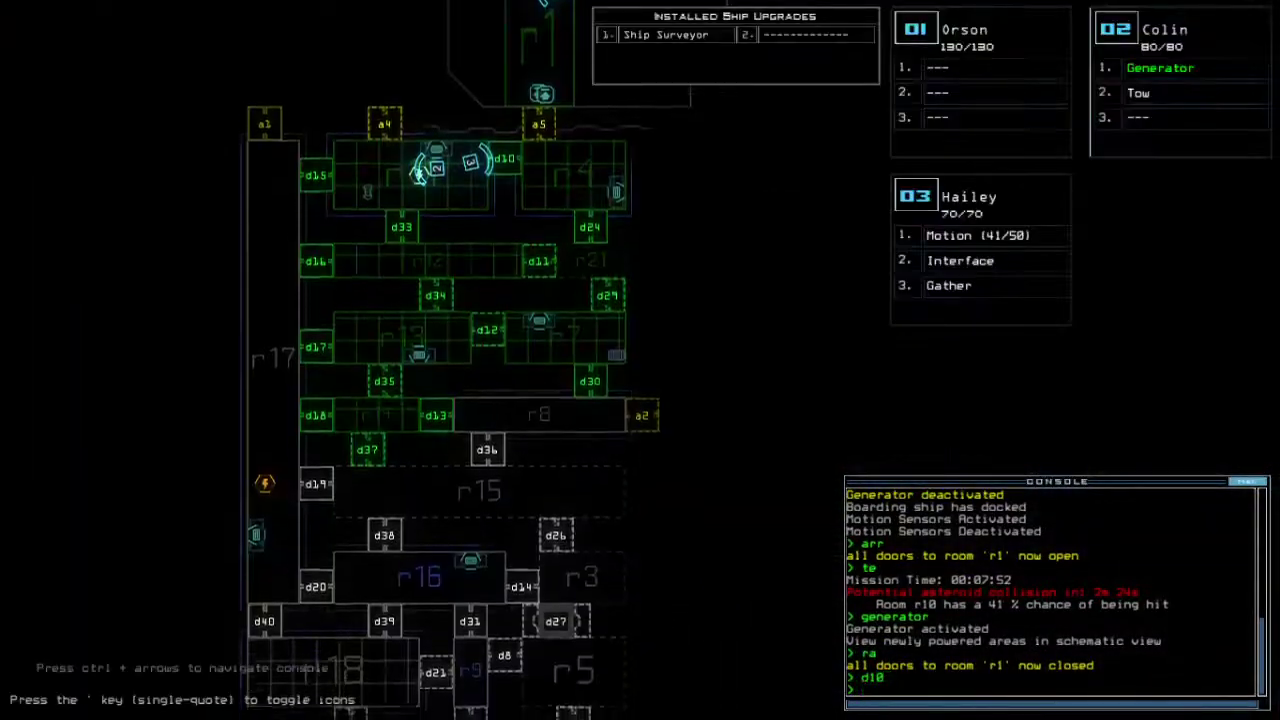
pyautogui.press('Down')
pyautogui.press('Down')
pyautogui.press('Down')
pyautogui.press('Down')
pyautogui.press('Up')
pyautogui.press('Up')
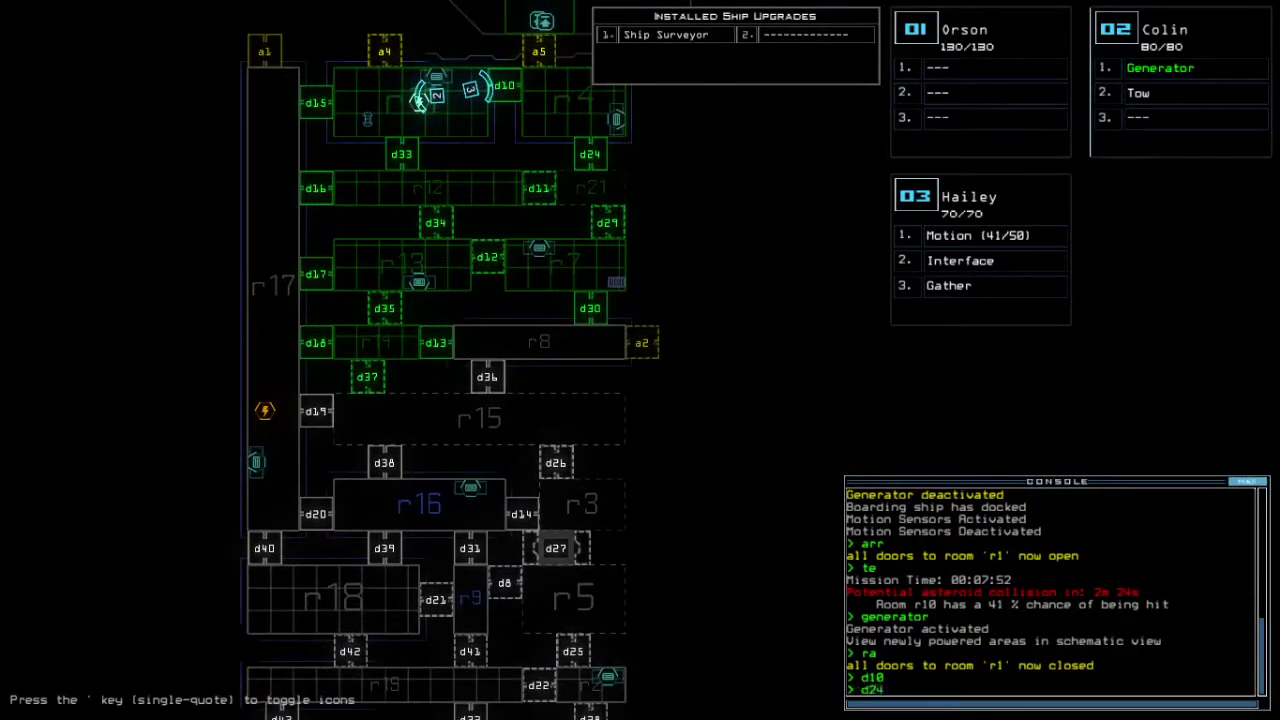
pyautogui.write('4')
pyautogui.press('Return')
pyautogui.press('Return')
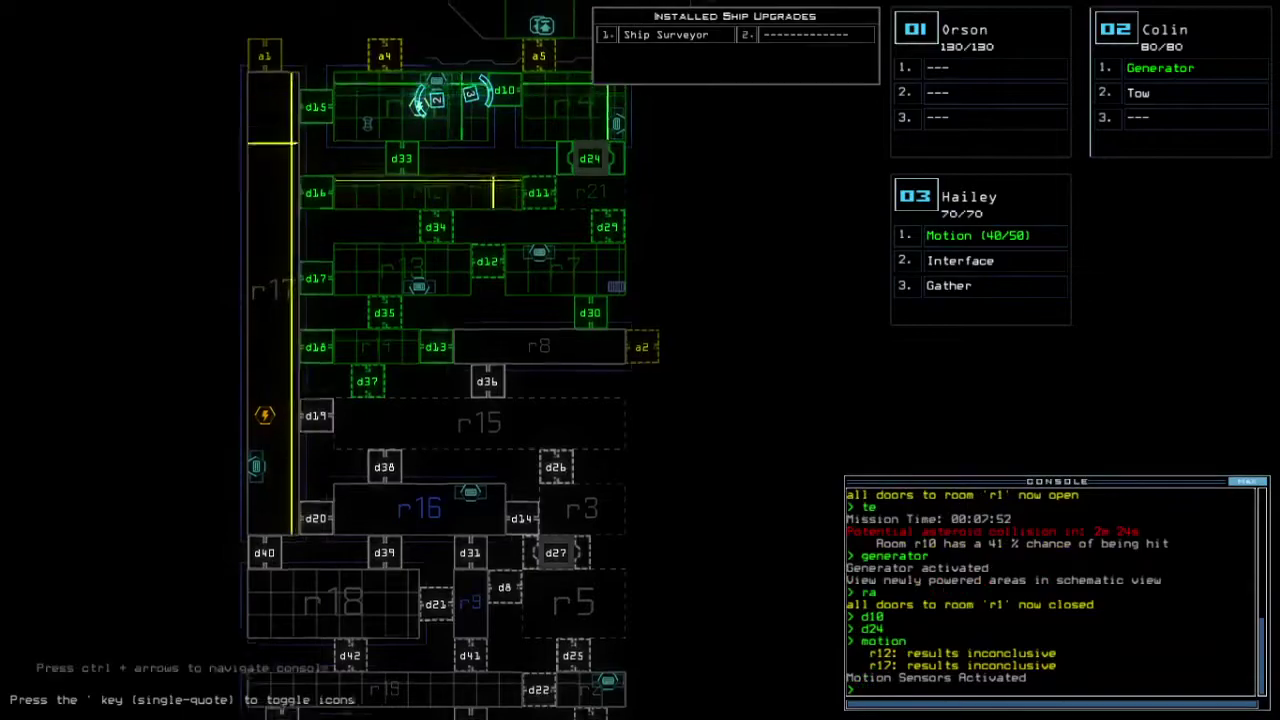
pyautogui.press('Up')
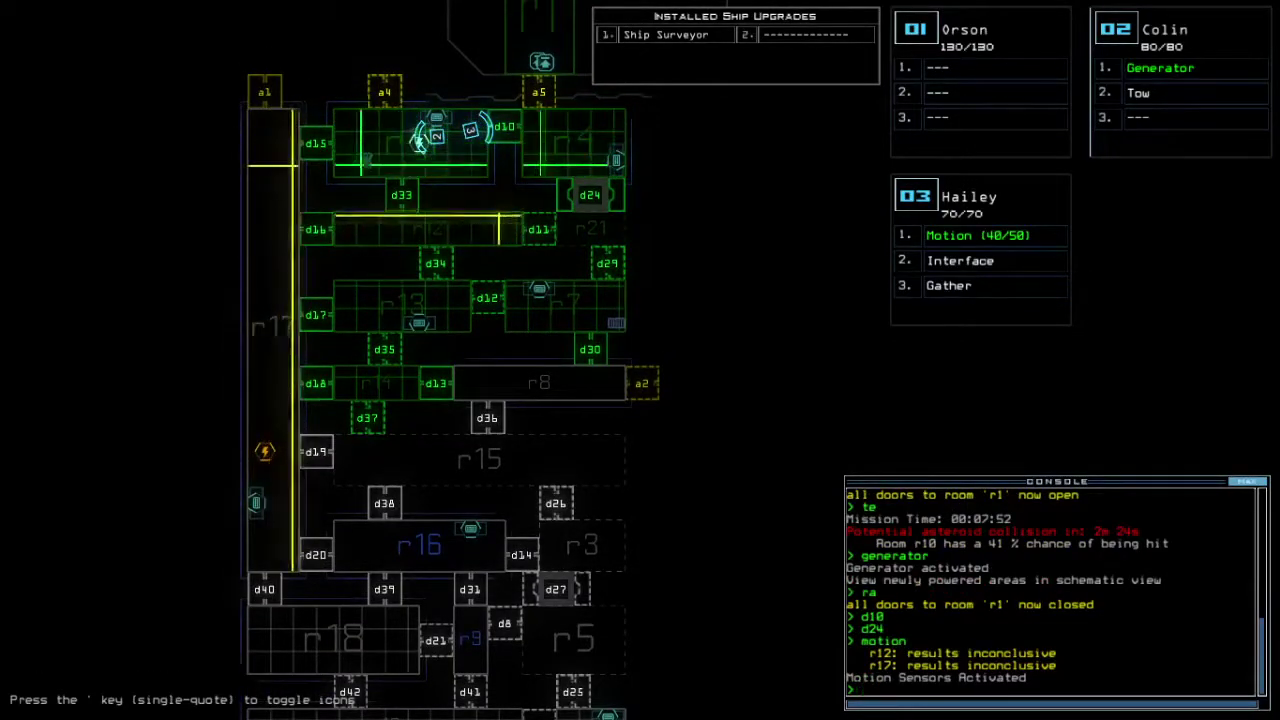
pyautogui.write('2')
pyautogui.press('Return')
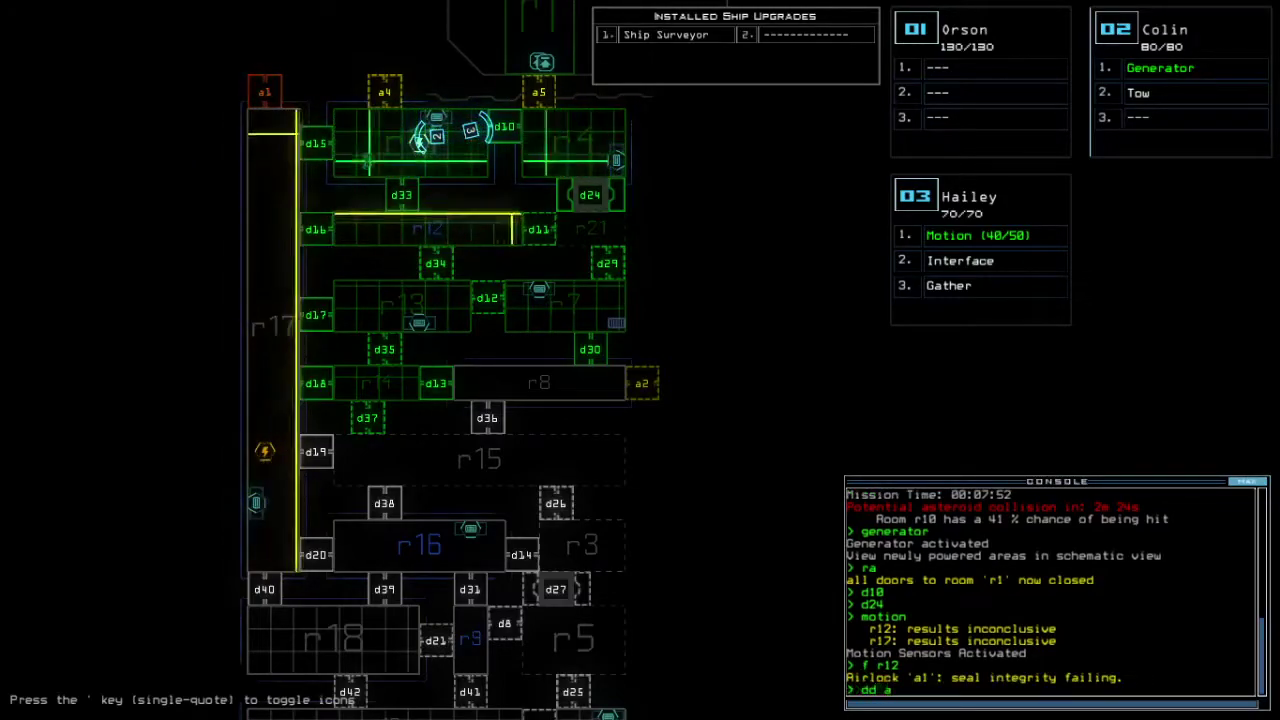
pyautogui.write('1')
# Step: Re-dock at airlock a1, toggle door d24 and vent room r4 through airlock a5
pyautogui.press('Return')
pyautogui.write('d2')
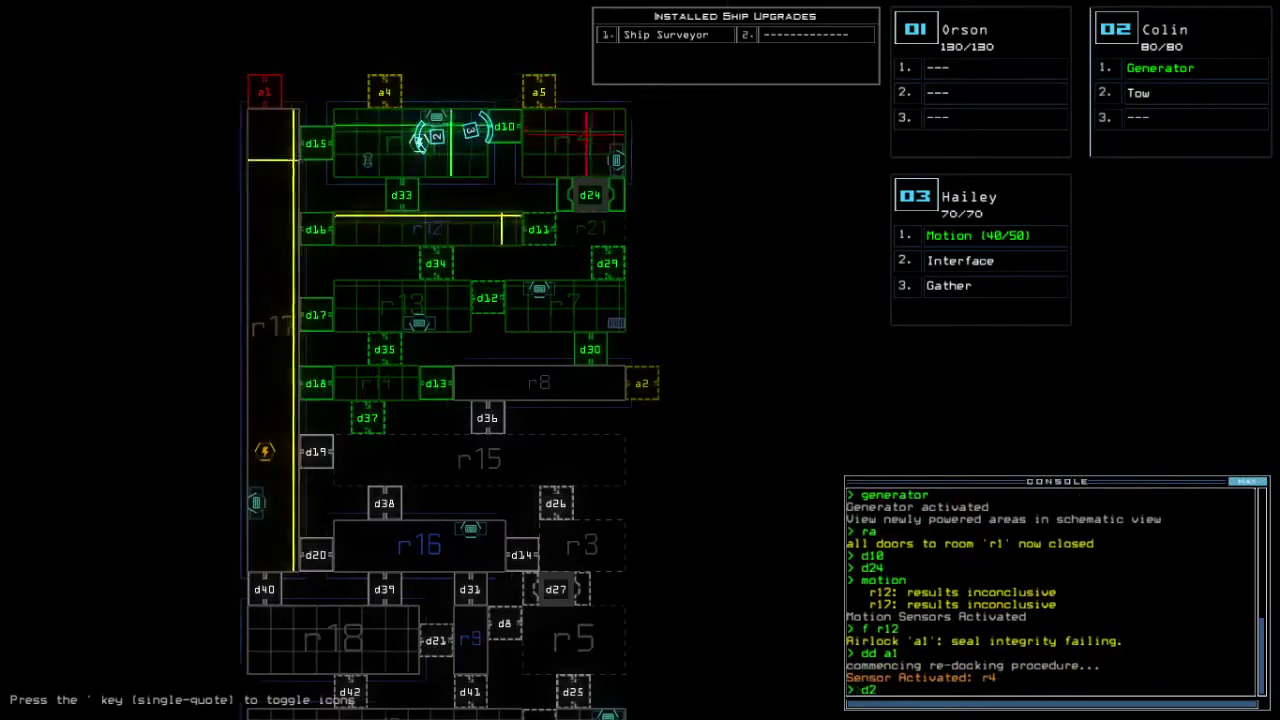
pyautogui.write('4')
pyautogui.press('Return')
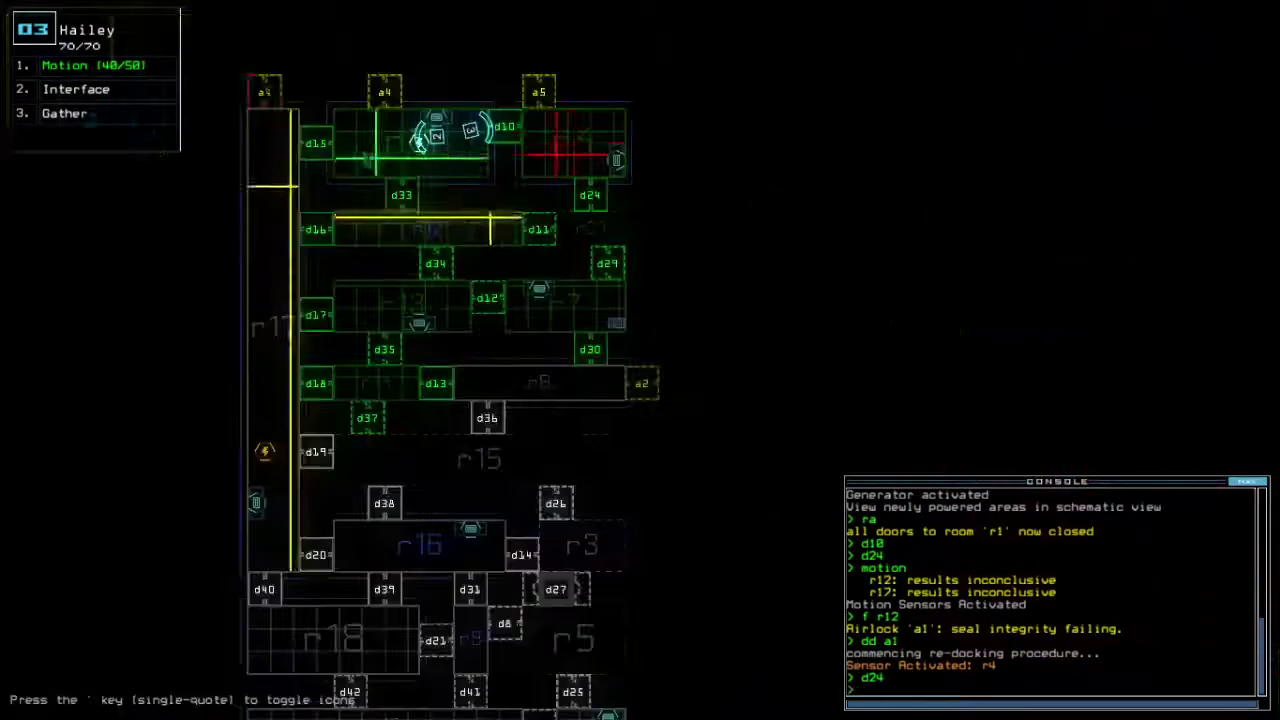
pyautogui.write('vacuum r4 a5')
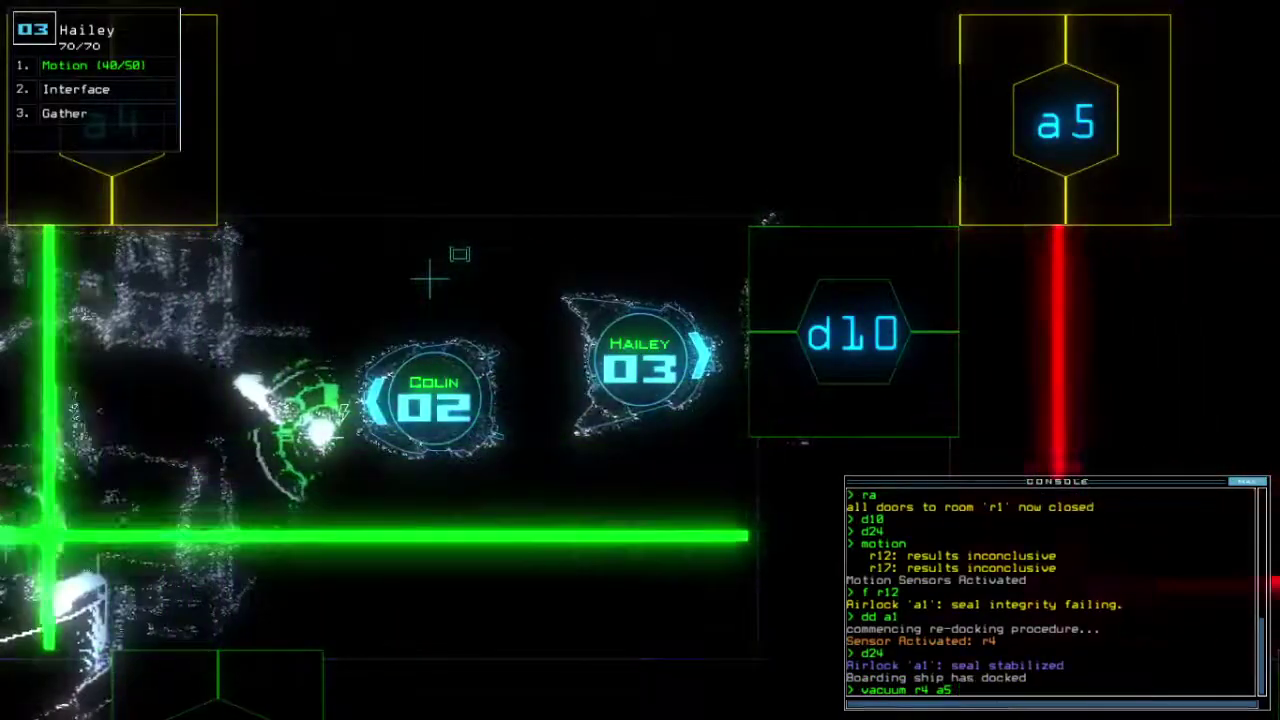
pyautogui.press('Return')
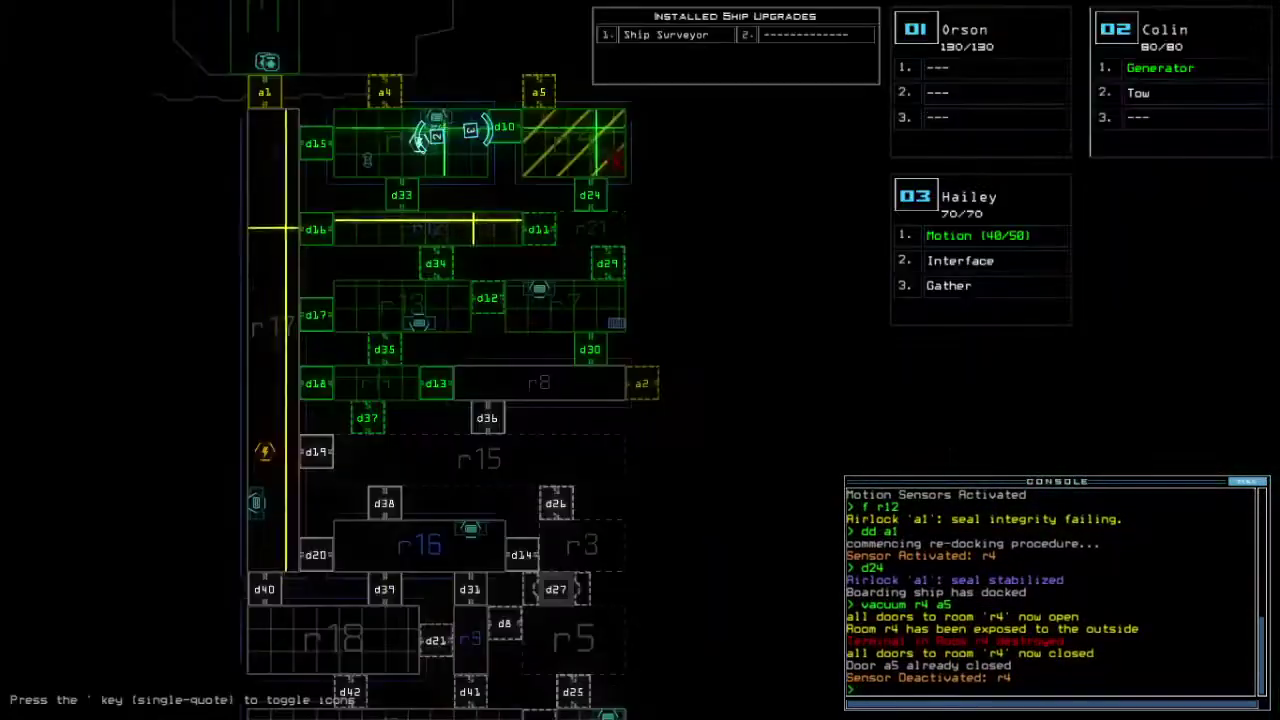
pyautogui.write('d10')
# Step: Open door d10 and drive Hailey through it across r4 toward d24
pyautogui.press('Return')
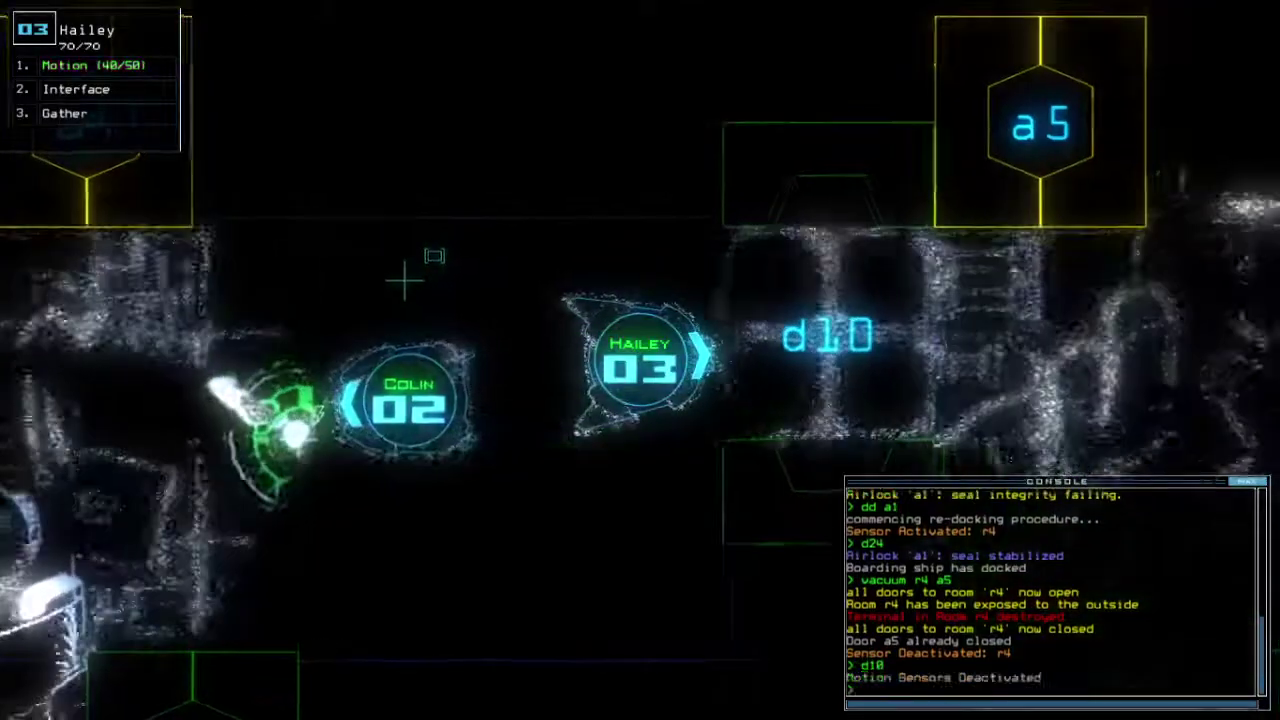
pyautogui.press('Right')
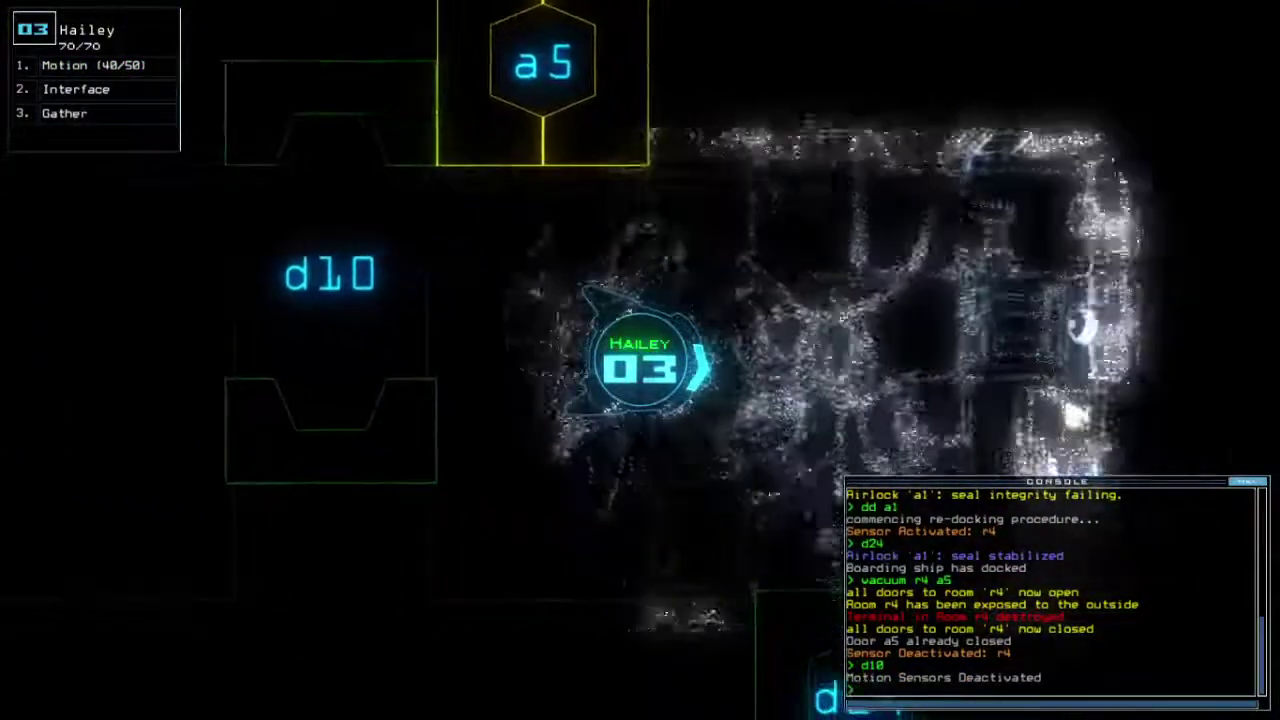
pyautogui.press('Down')
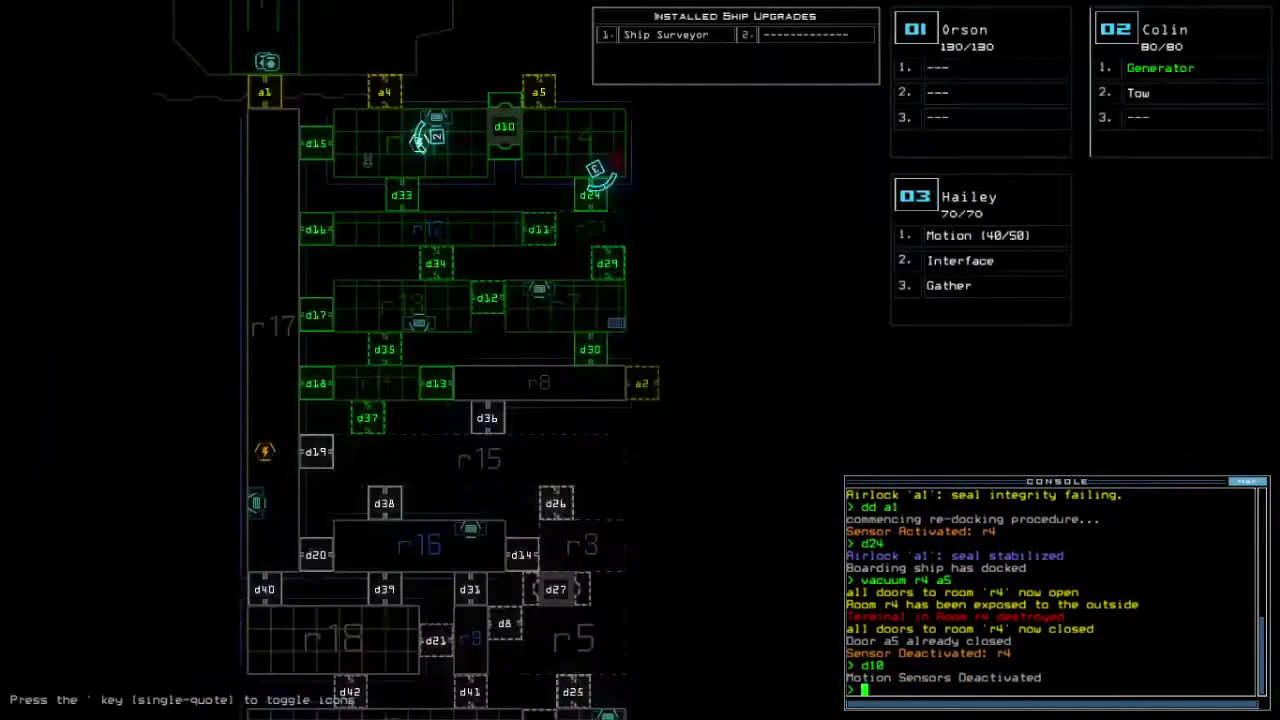
pyautogui.write('d24')
# Step: Briefly open door d24 onto the infested room, close it, and re-dock at airlock a5
pyautogui.press('Return')
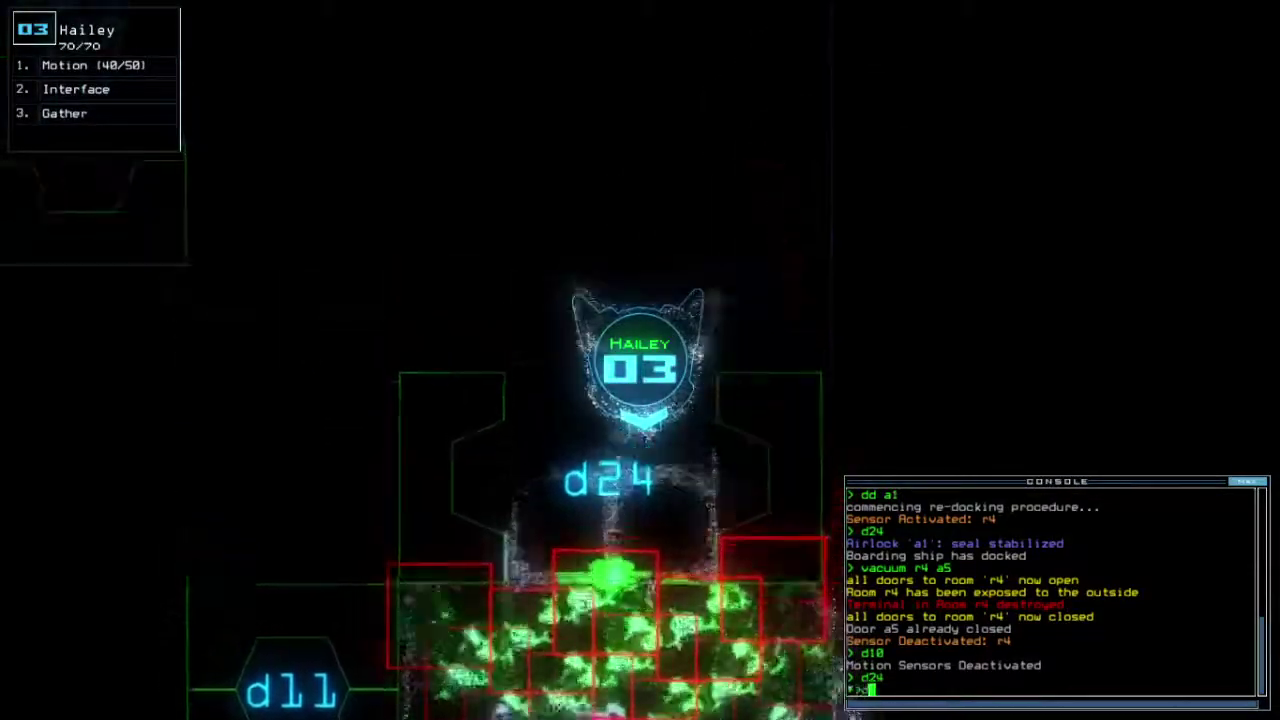
pyautogui.write('24')
pyautogui.press('Return')
pyautogui.press('space')
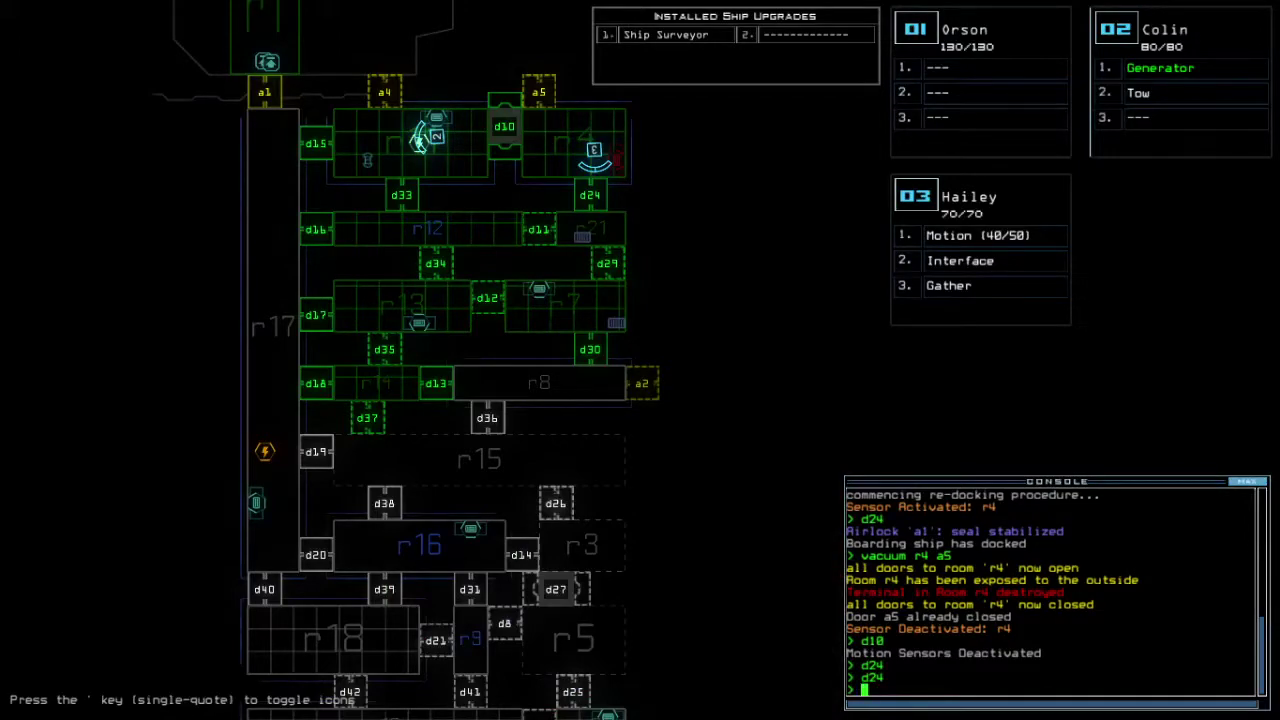
pyautogui.write('5')
pyautogui.press('Return')
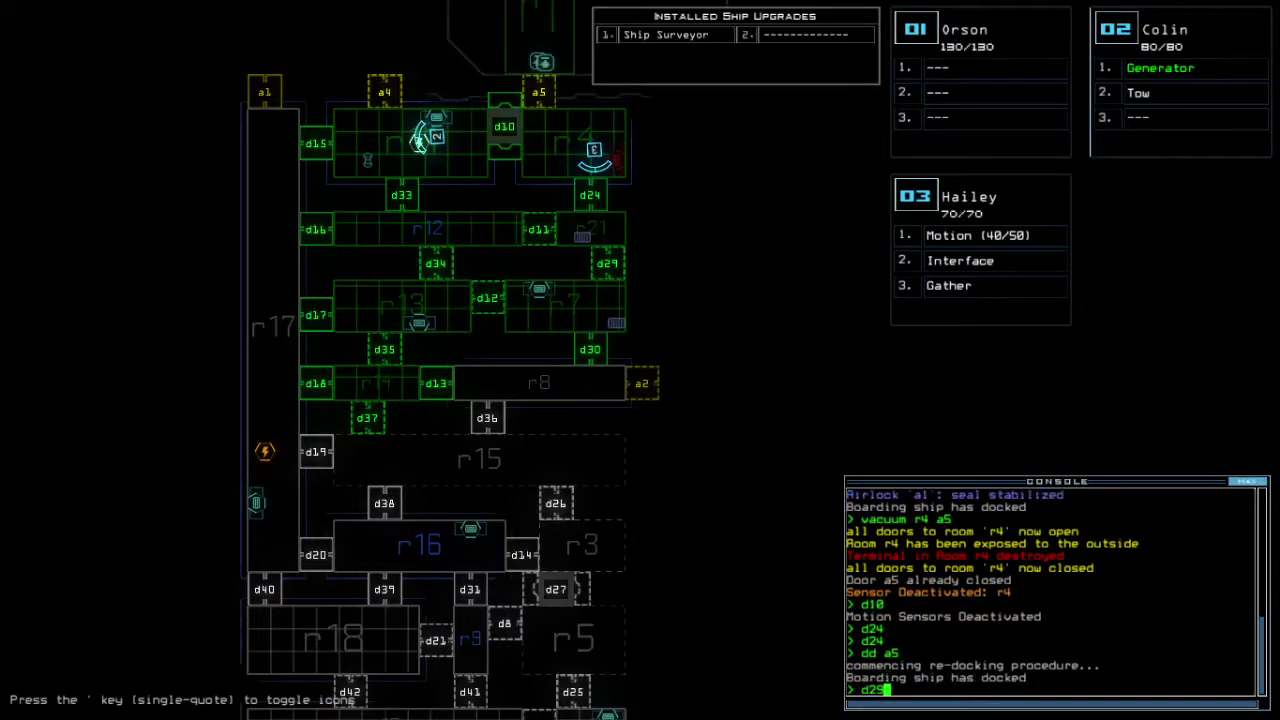
# Step: Toggle door d29 twice while checking the lower rooms on the map
pyautogui.press('Return')
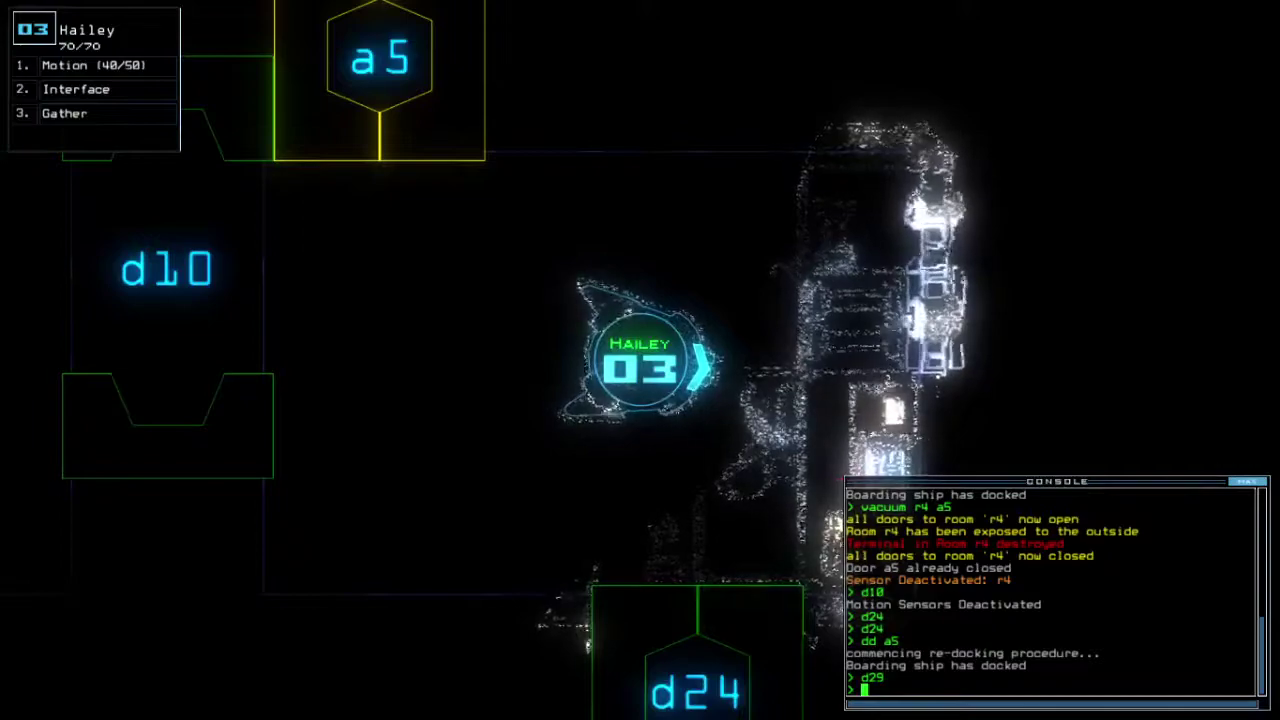
pyautogui.press('space')
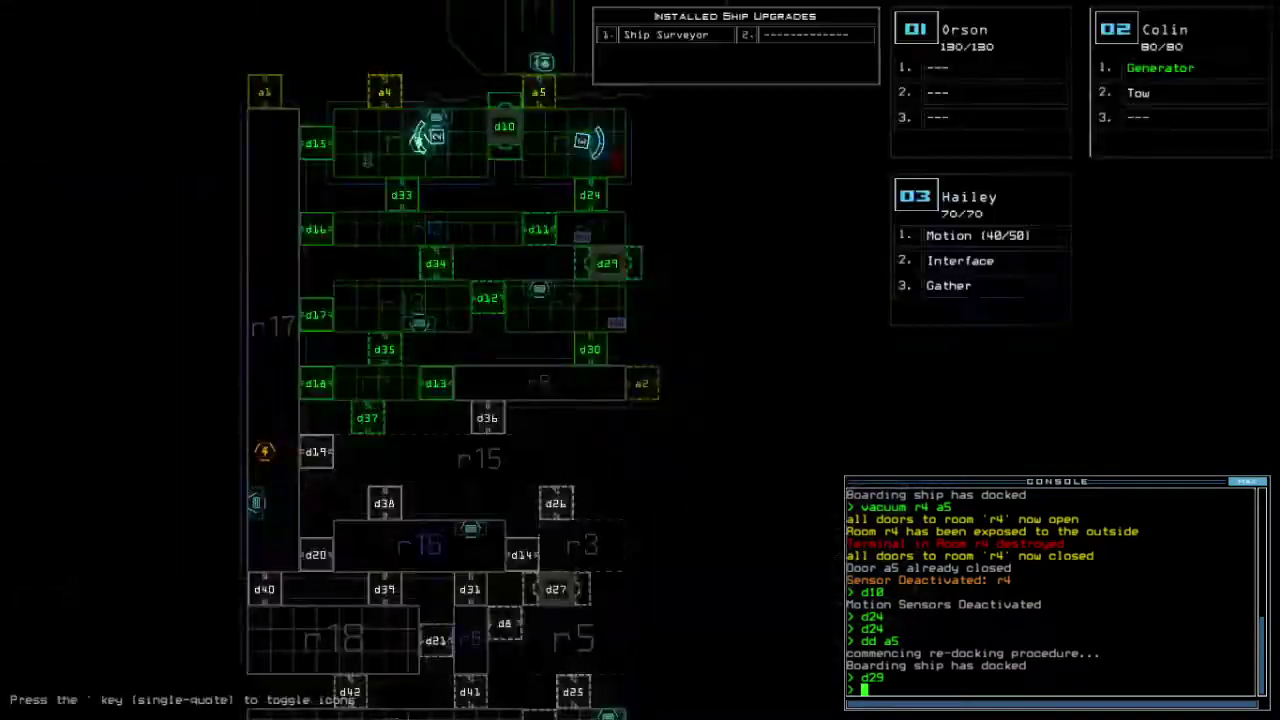
pyautogui.press('Down')
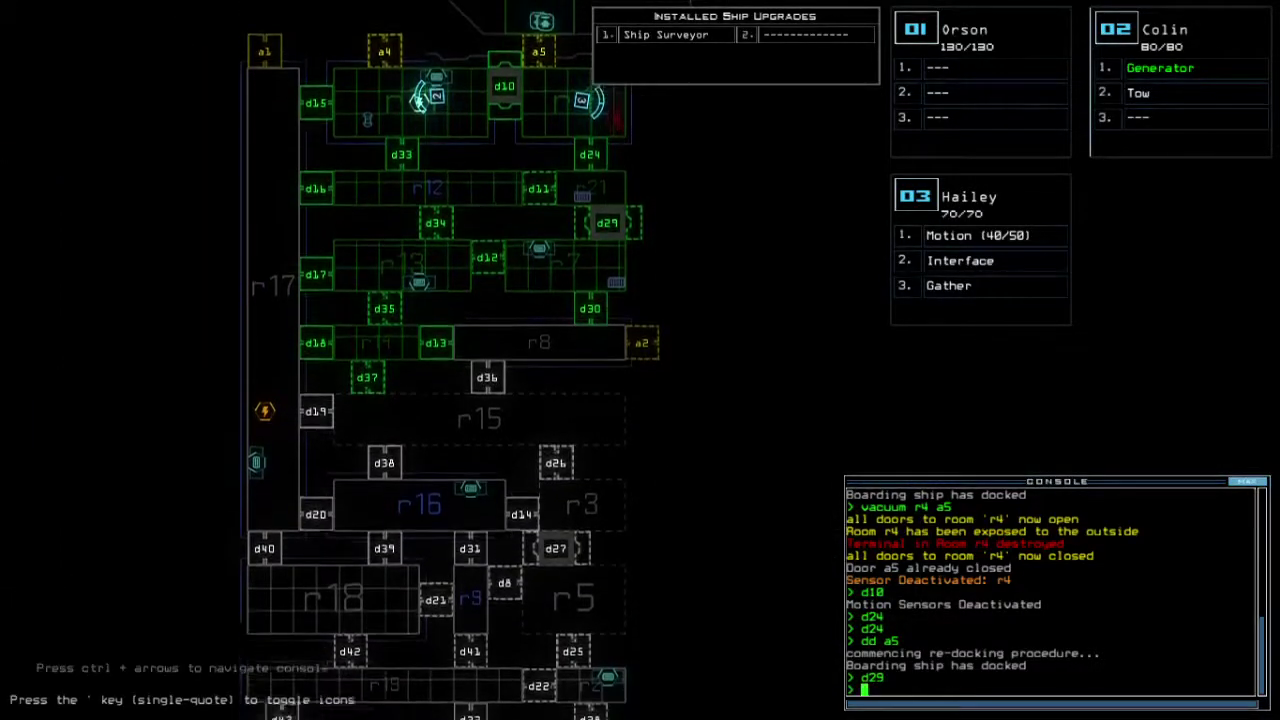
pyautogui.press('Down')
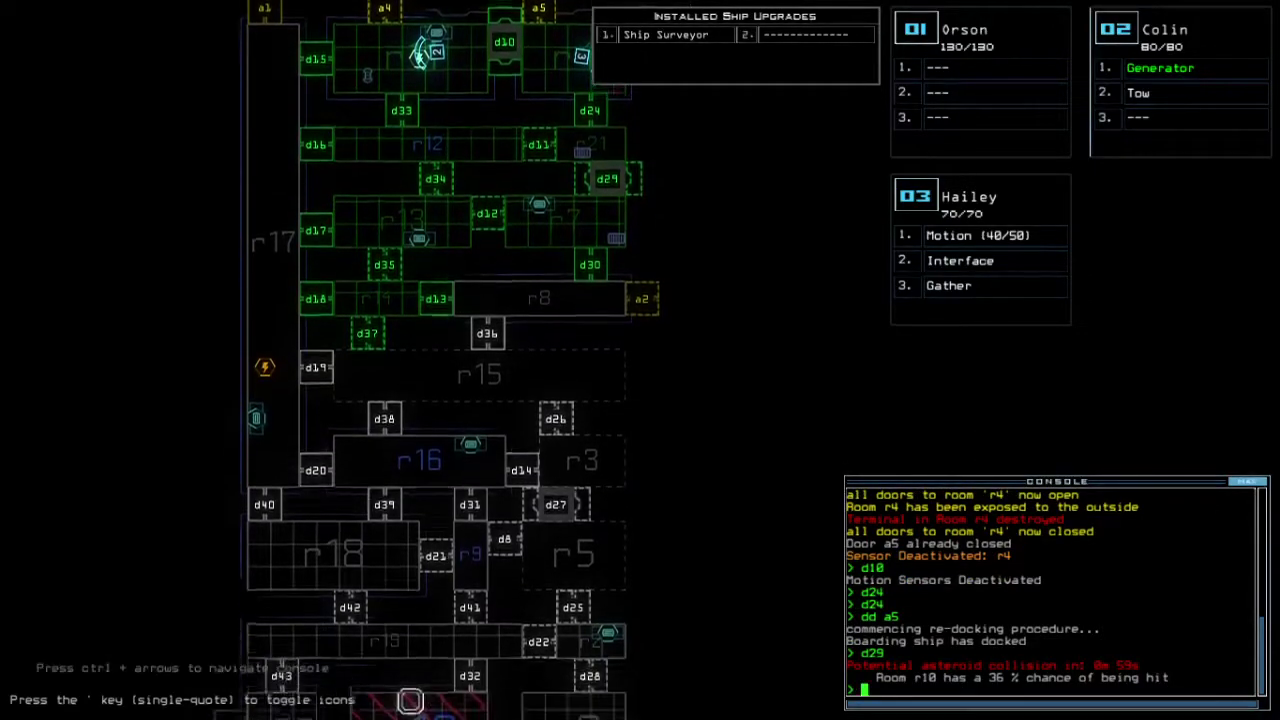
pyautogui.press('Up')
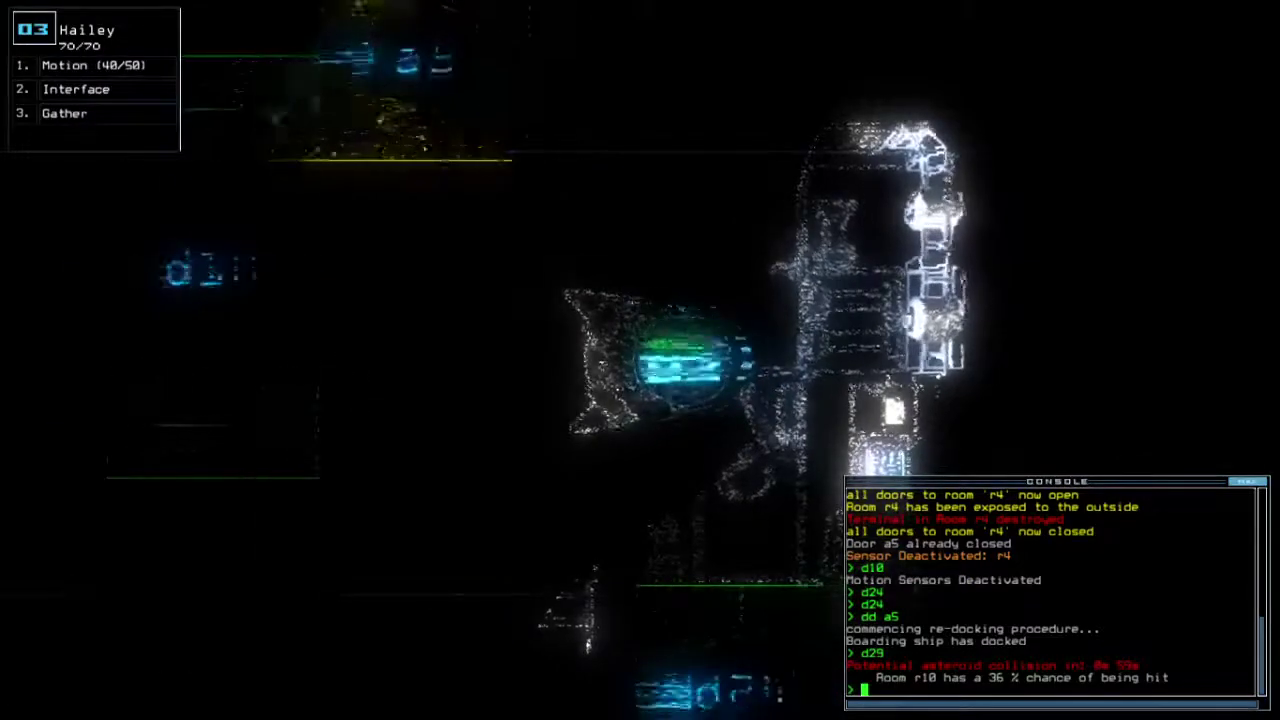
pyautogui.write('9')
pyautogui.press('Return')
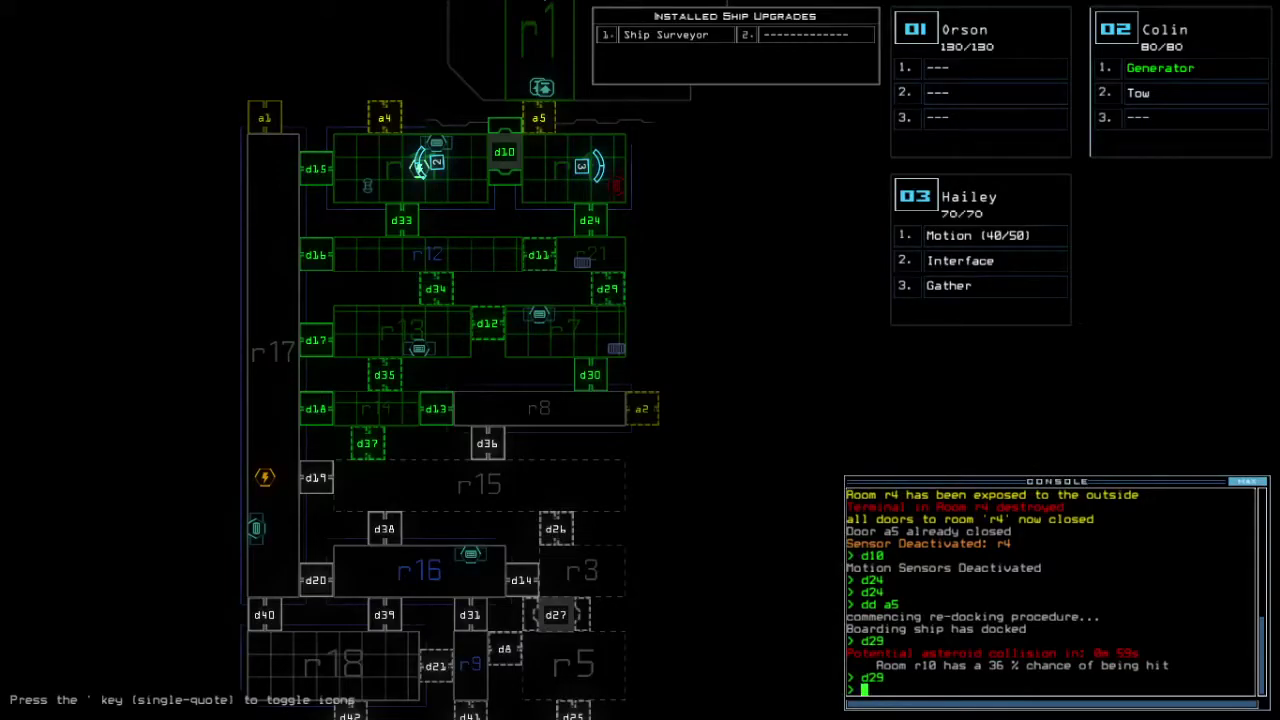
pyautogui.press('2')
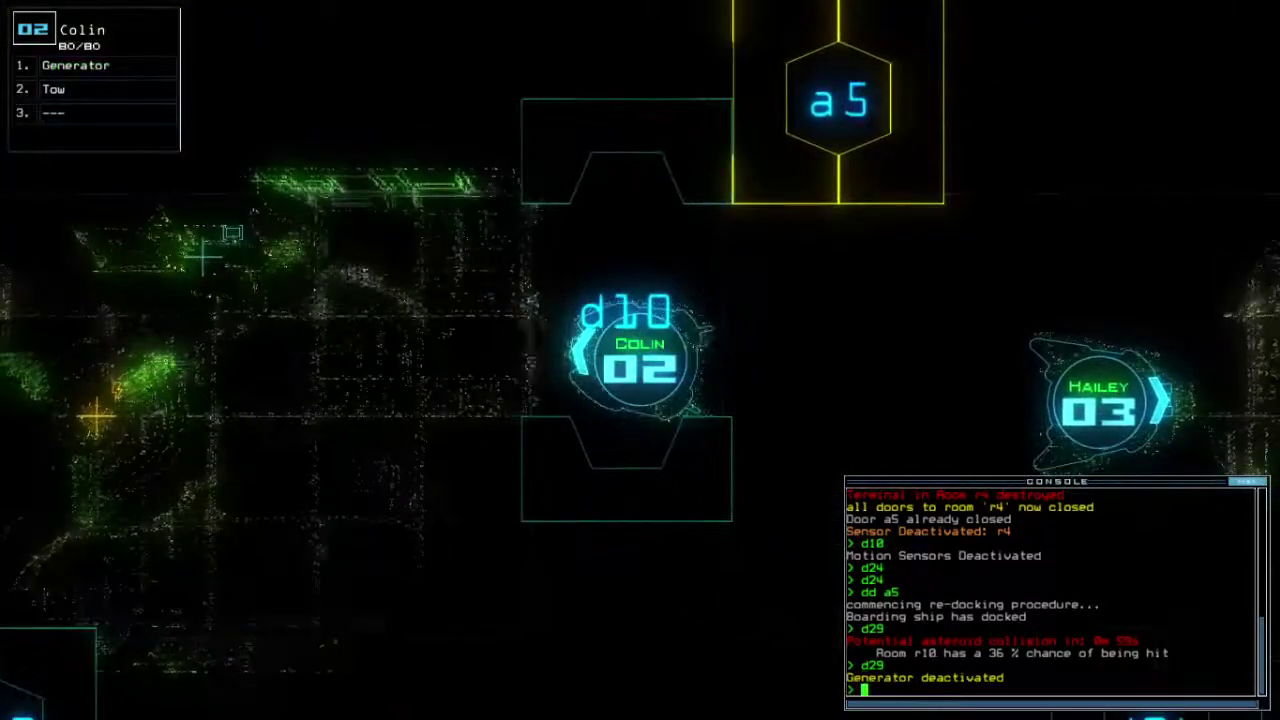
# Step: Survey the ship map from the lower decks and room r10 up to the top rooms
pyautogui.press('2')
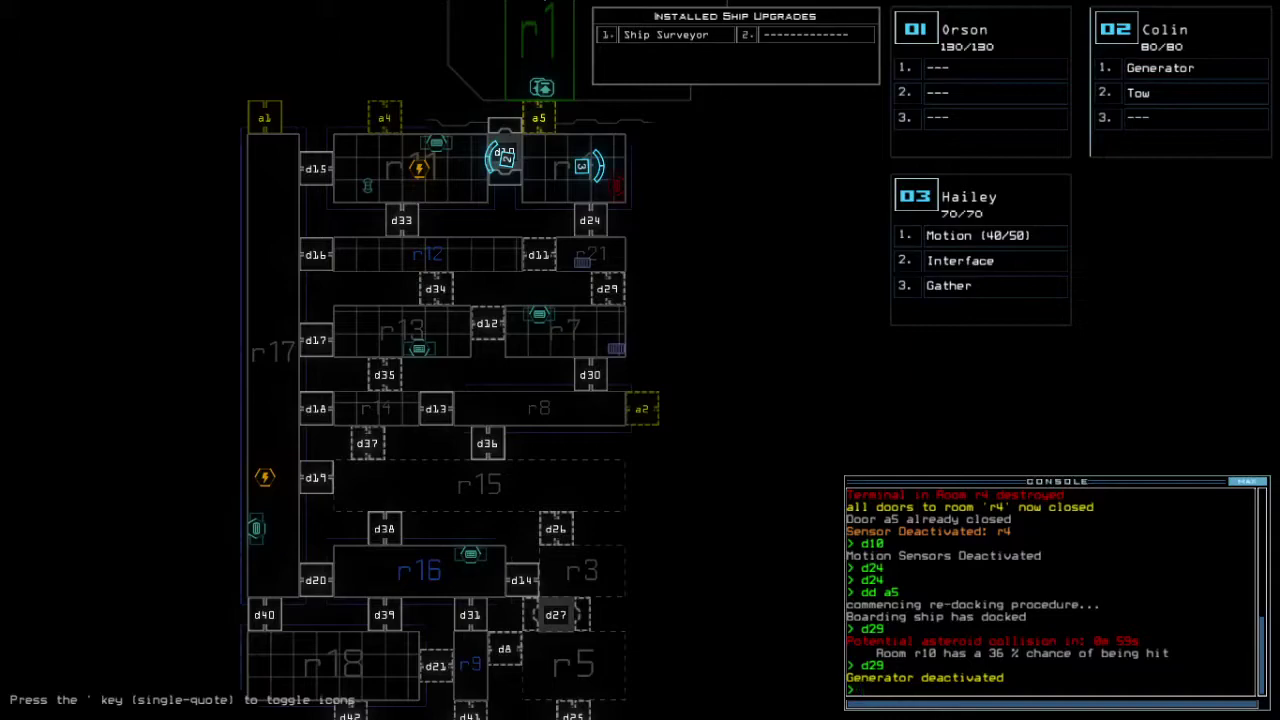
pyautogui.press('Down')
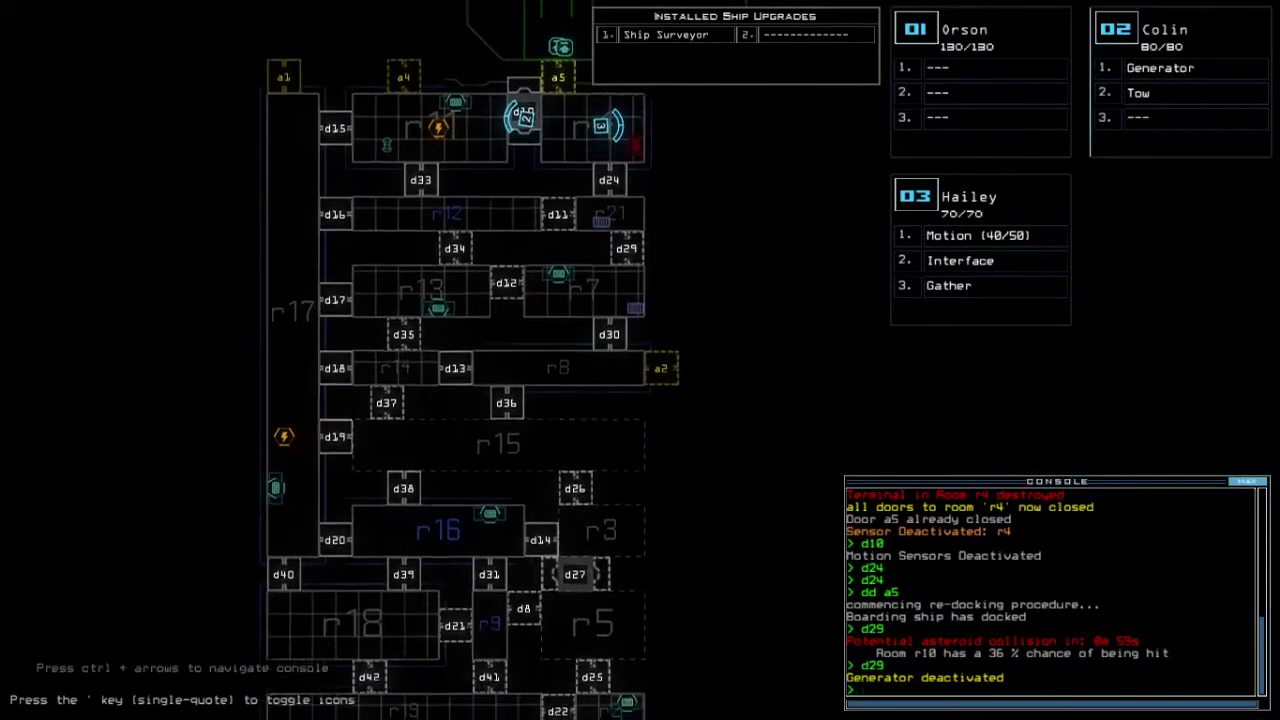
pyautogui.press('Left')
pyautogui.press('Up')
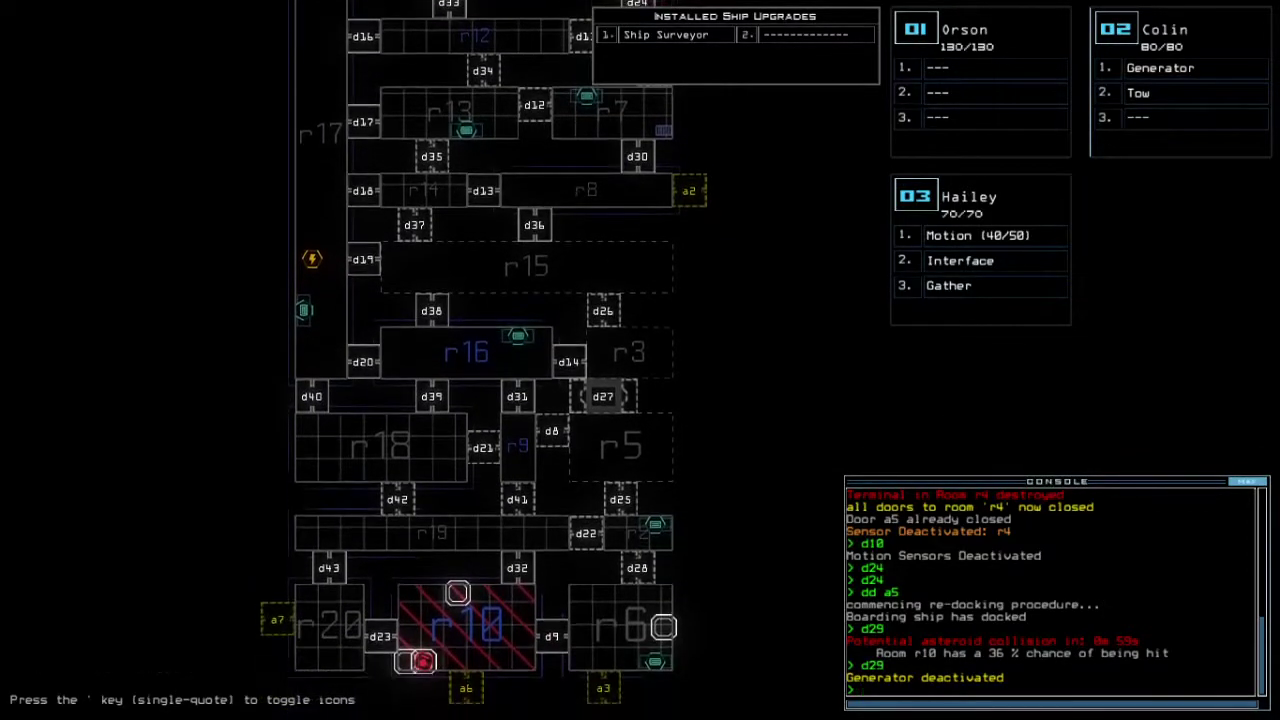
pyautogui.press('Up')
pyautogui.press('Down')
pyautogui.press('Up')
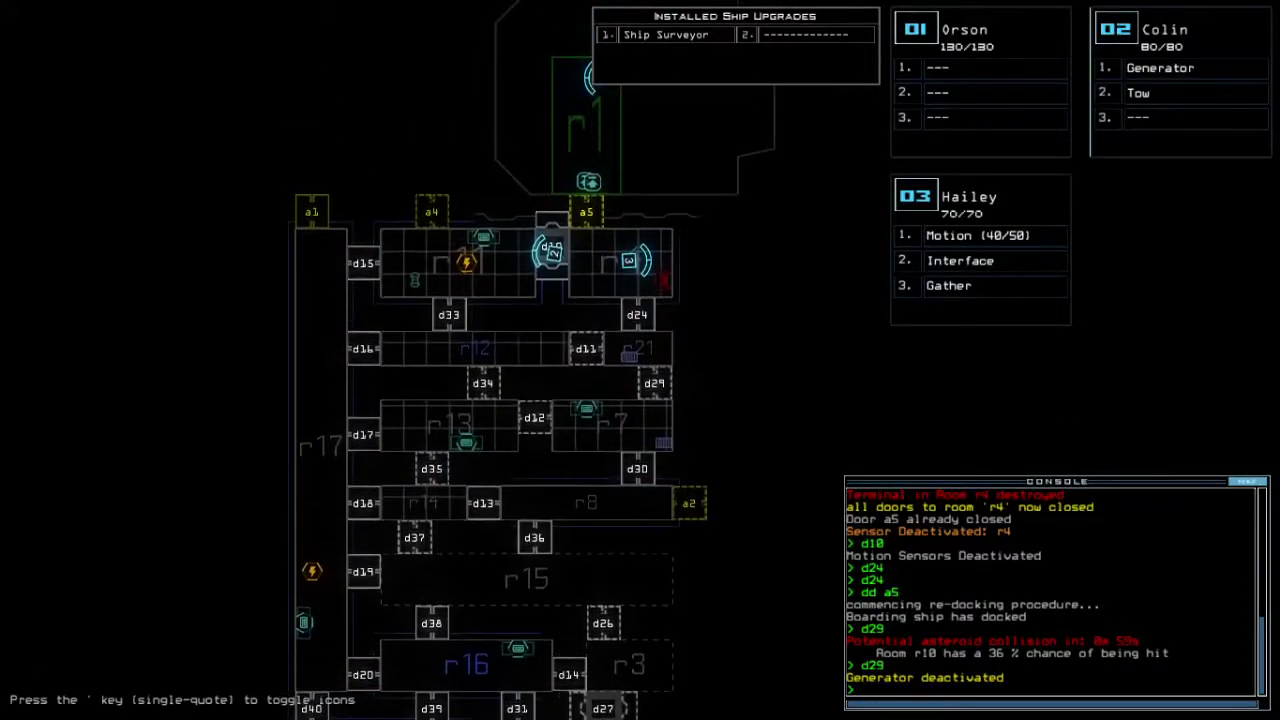
# Step: Reactivate the generator with Colin and bring Hailey back toward Colin
pyautogui.press('3')
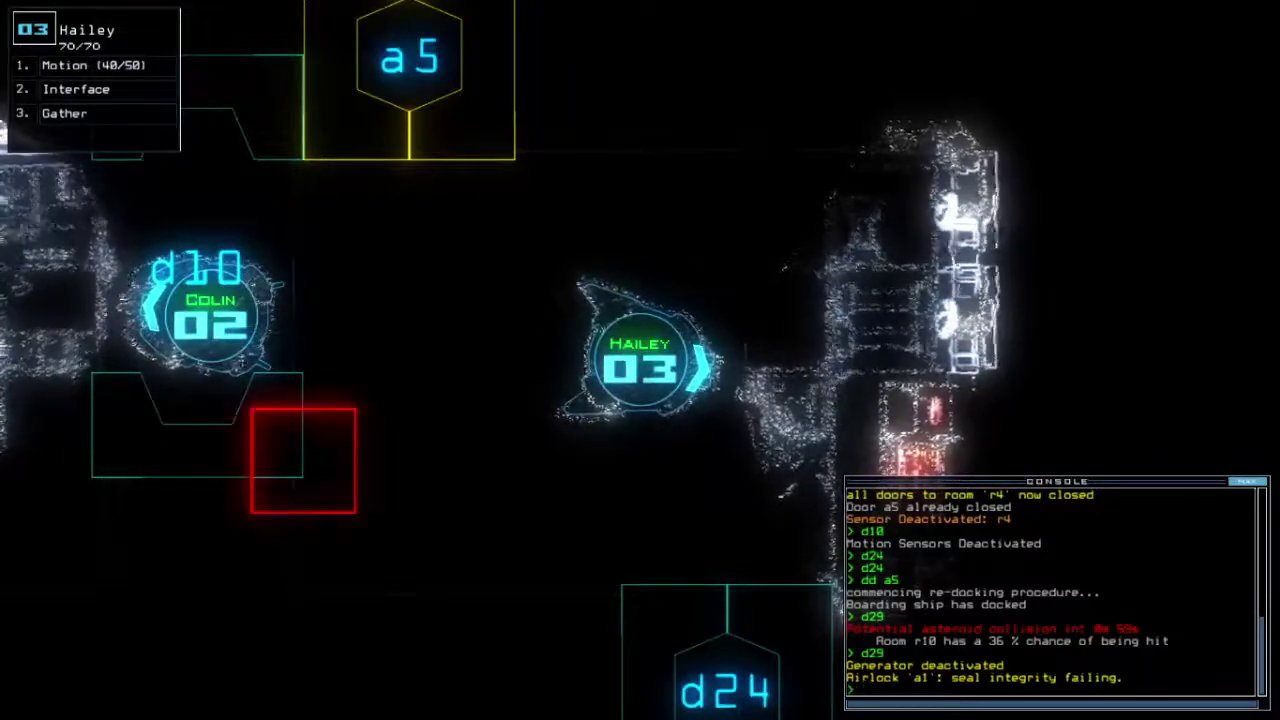
pyautogui.press('Down')
pyautogui.press('space')
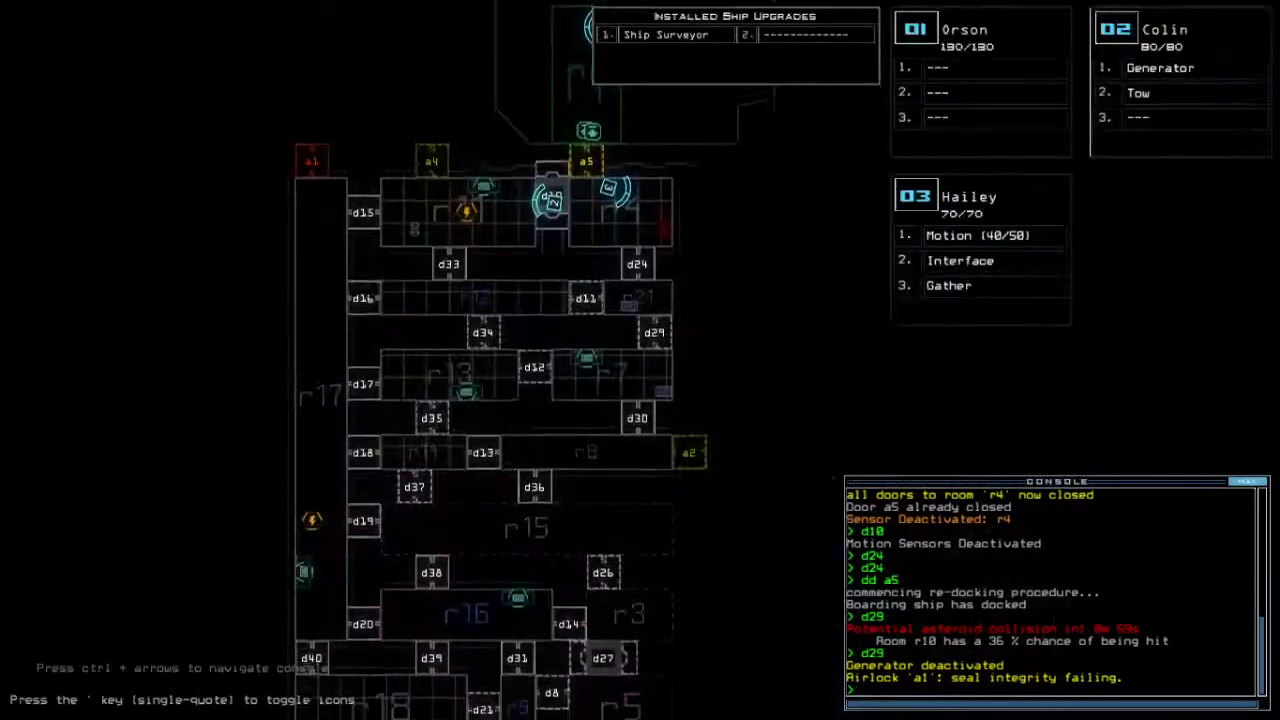
pyautogui.press('2')
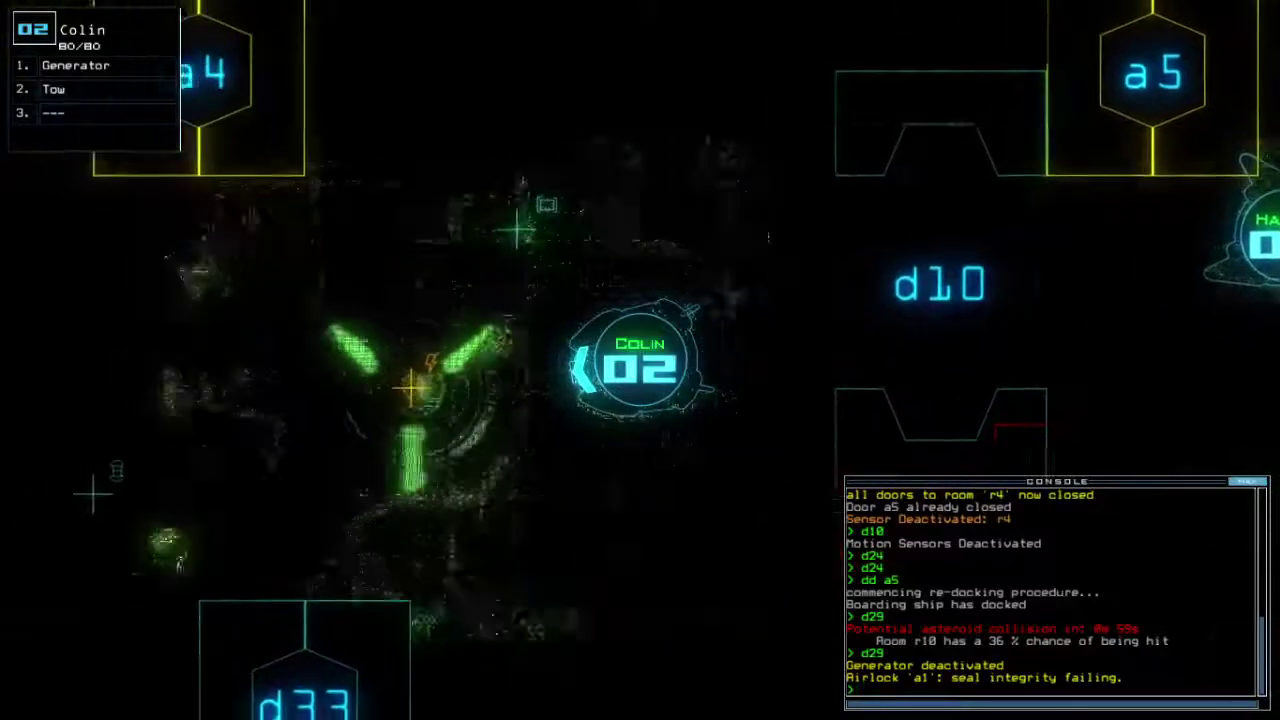
pyautogui.write('generator')
pyautogui.press('Return')
pyautogui.press('3')
pyautogui.press('Left')
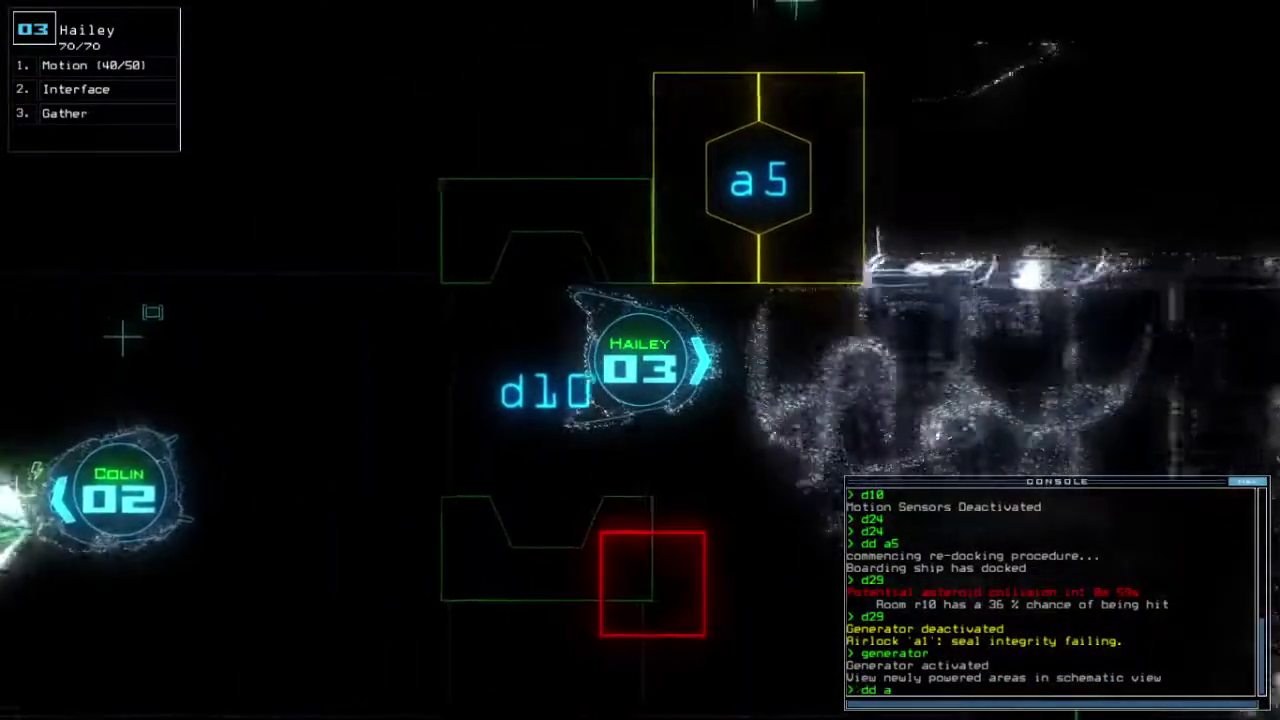
pyautogui.write('dd a1')
# Step: Re-dock at airlock a1 and toggle doors d10 and d24
pyautogui.press('Return')
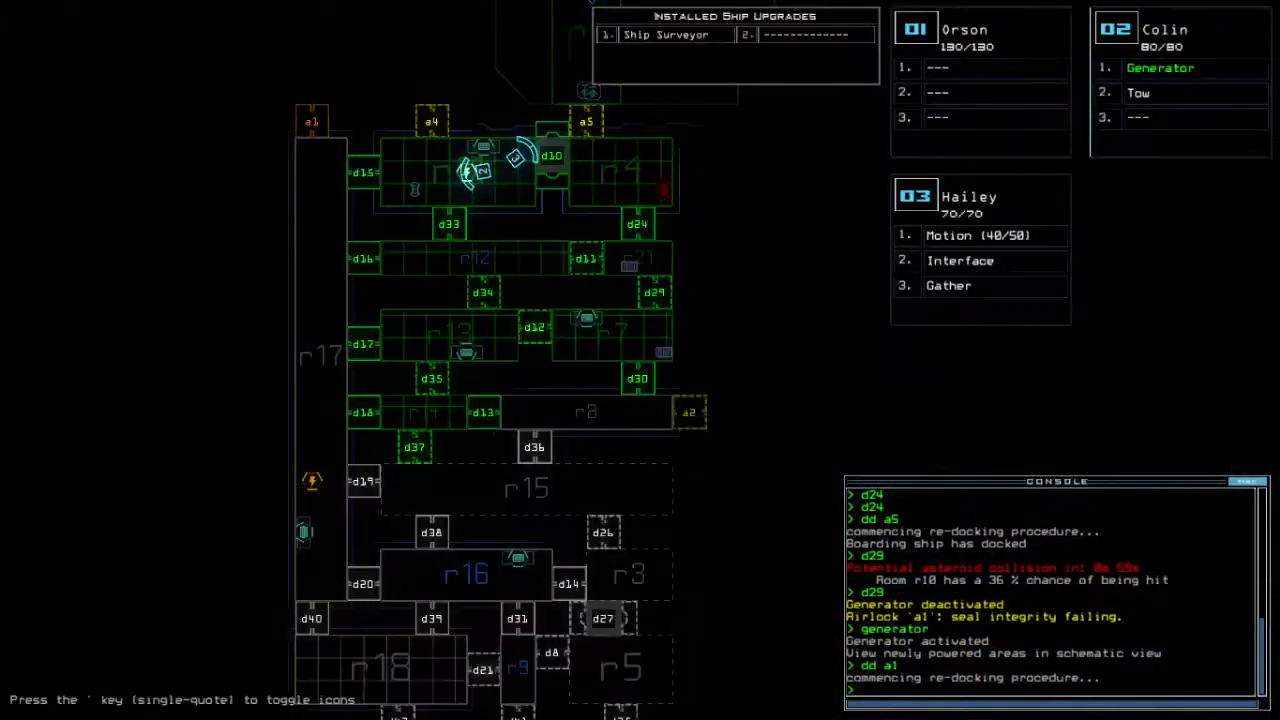
pyautogui.press('Return')
pyautogui.write('d')
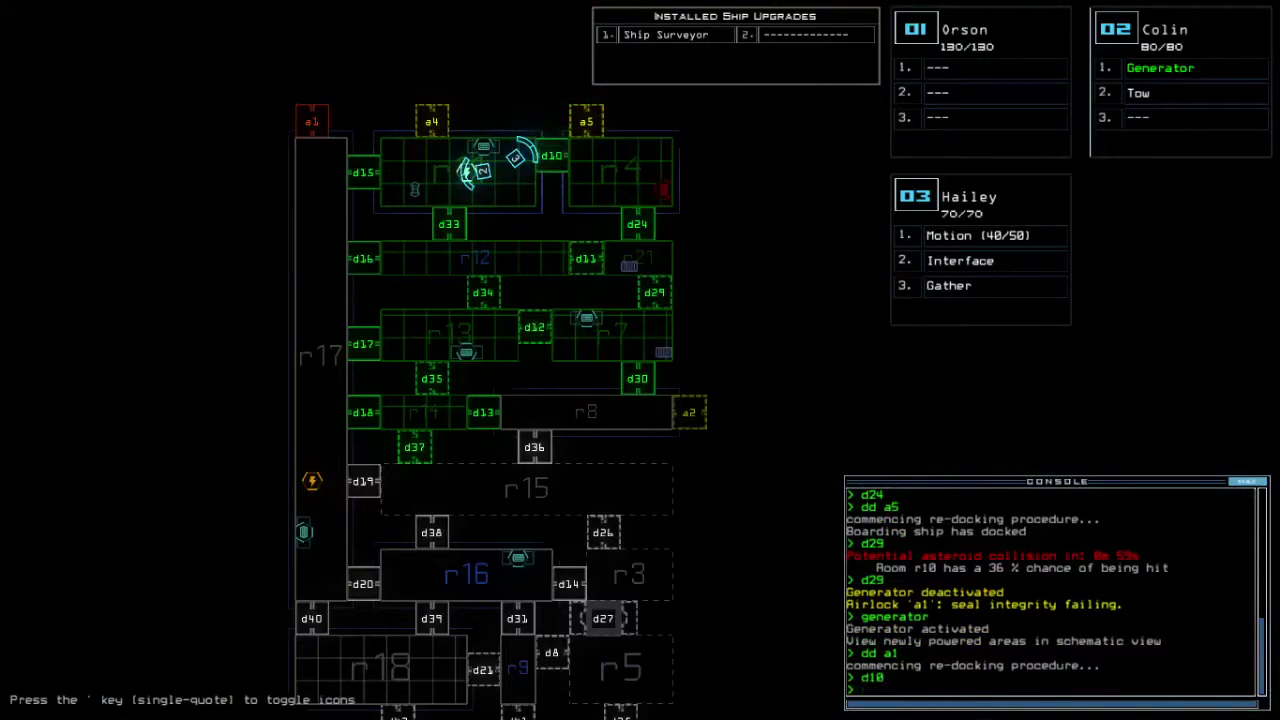
pyautogui.write('24')
pyautogui.press('Return')
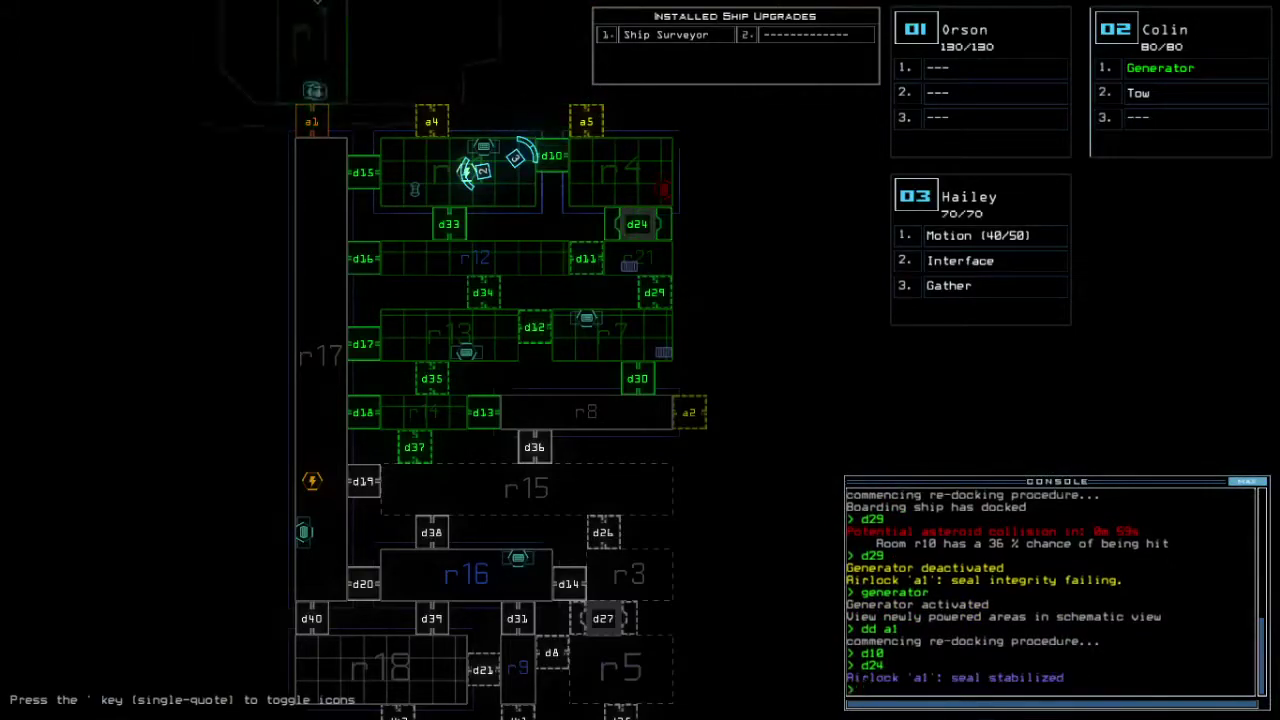
pyautogui.press('Down')
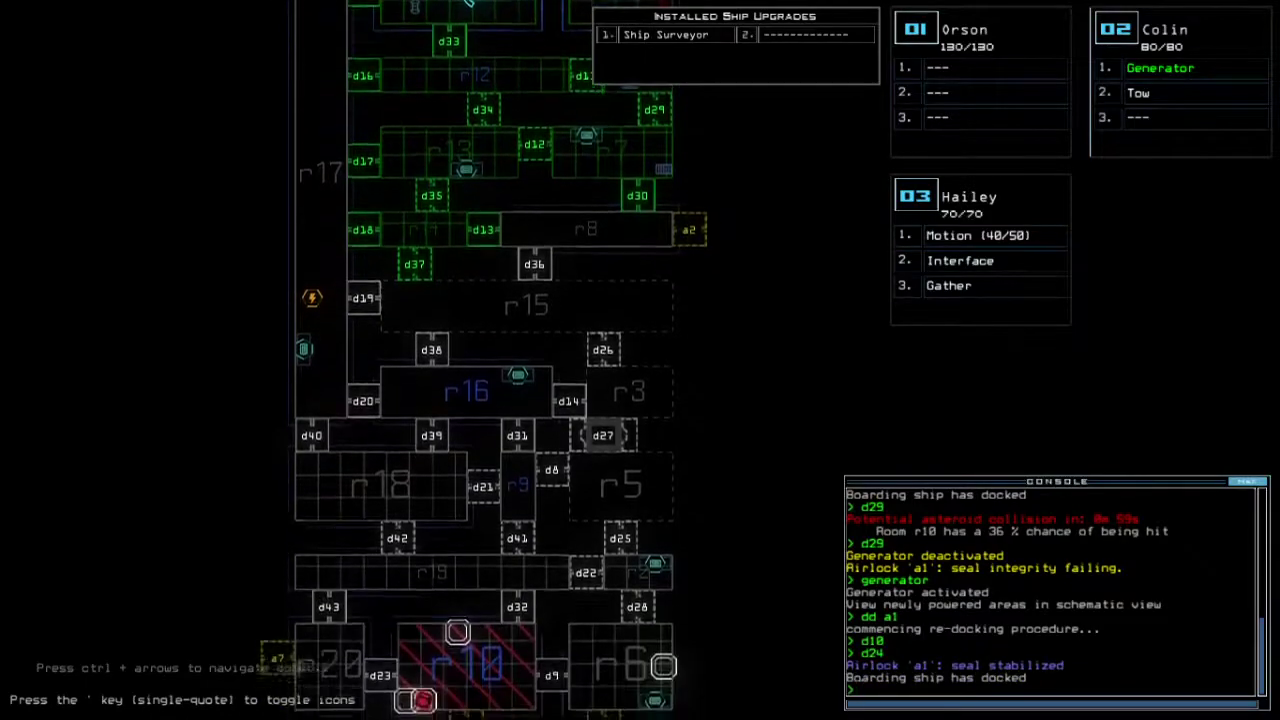
pyautogui.press('Up')
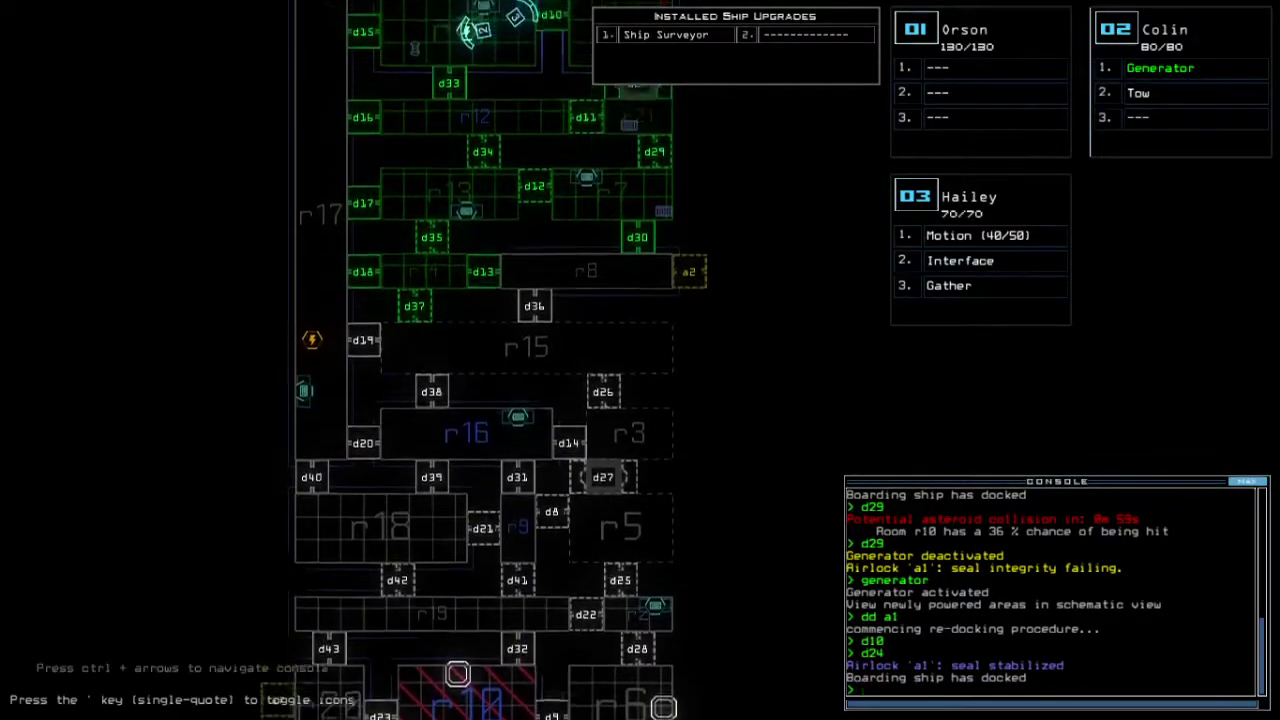
pyautogui.press('Down')
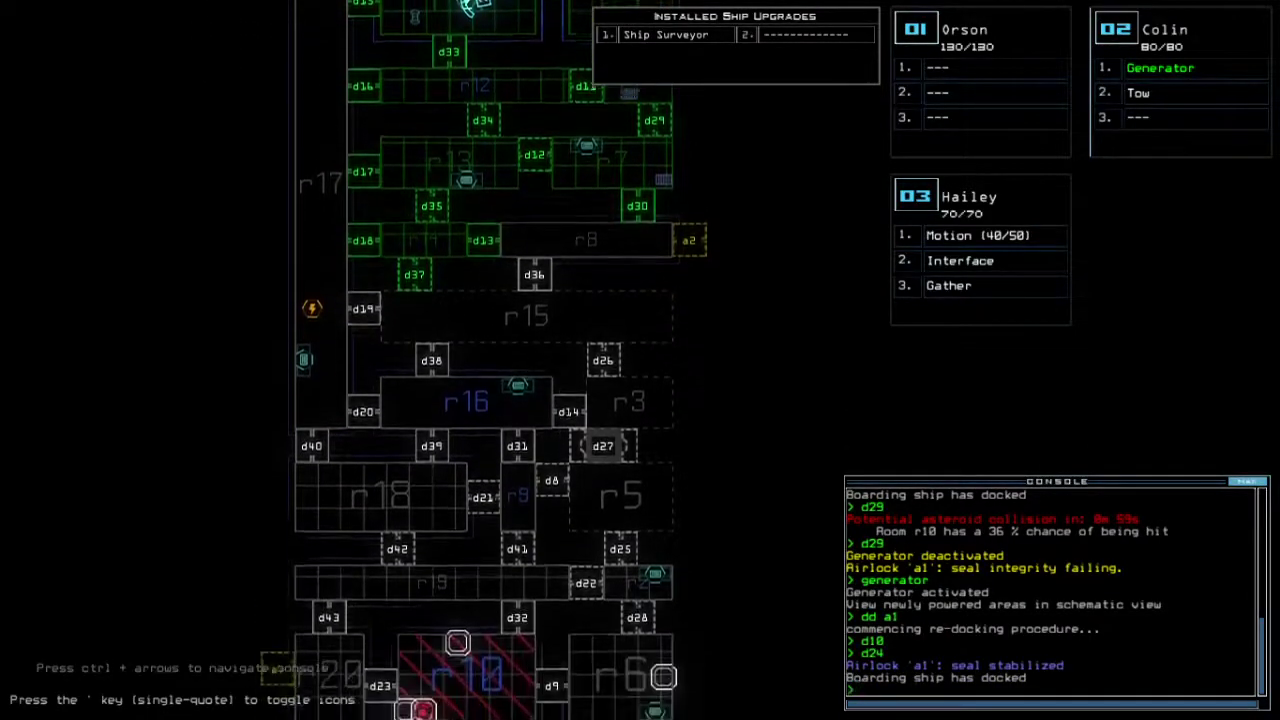
pyautogui.press('Down')
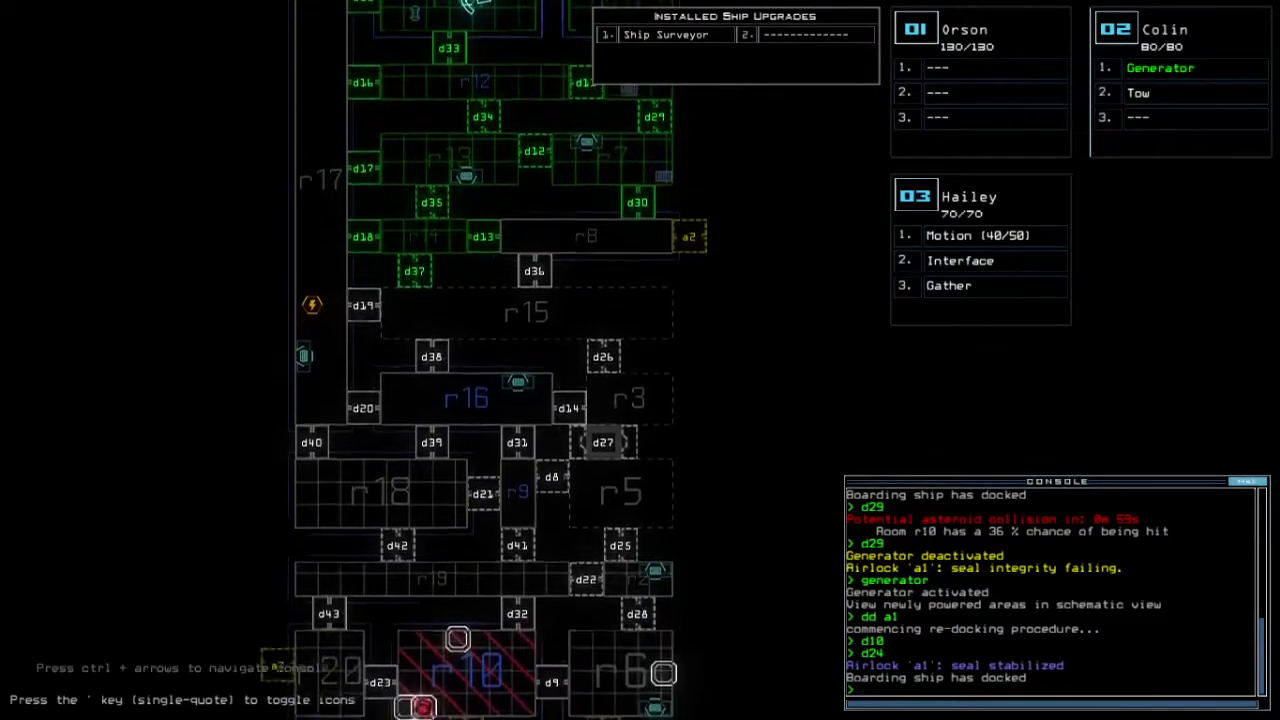
pyautogui.write('motion')
# Step: Run a motion scan and pan up to the top rooms and r4's sensor alert
pyautogui.press('Return')
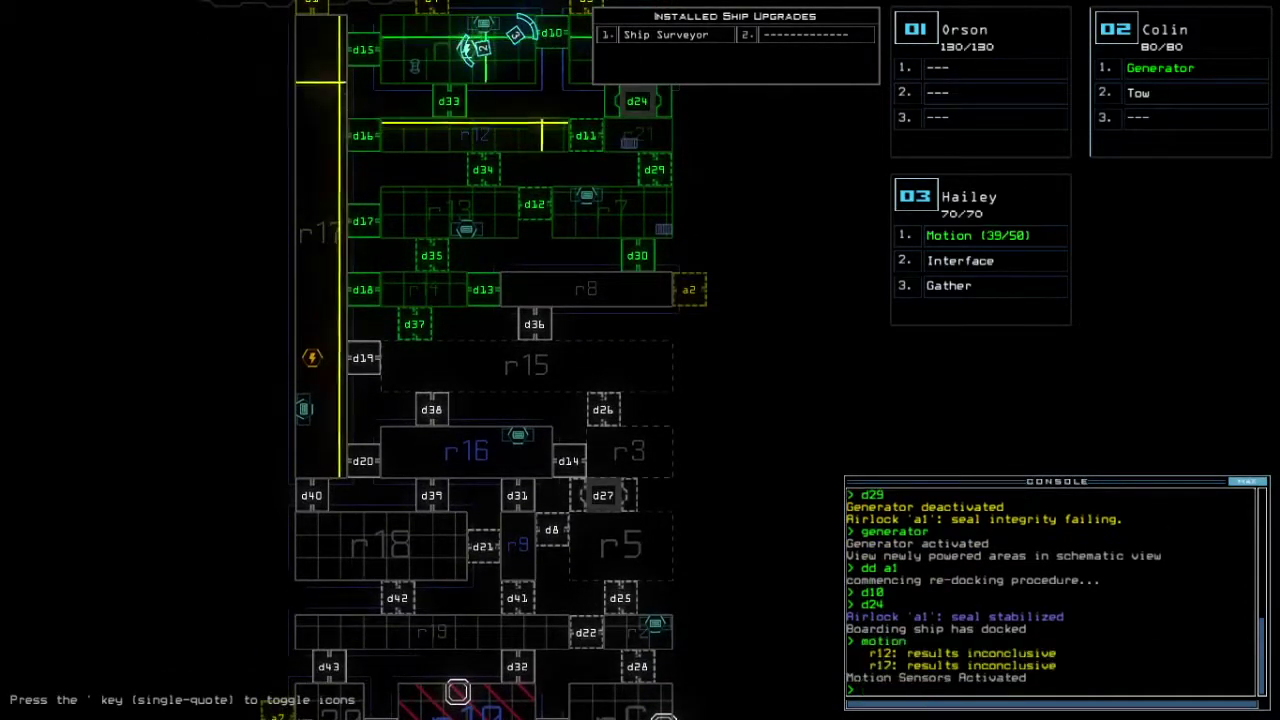
pyautogui.press('Down')
pyautogui.press('Down')
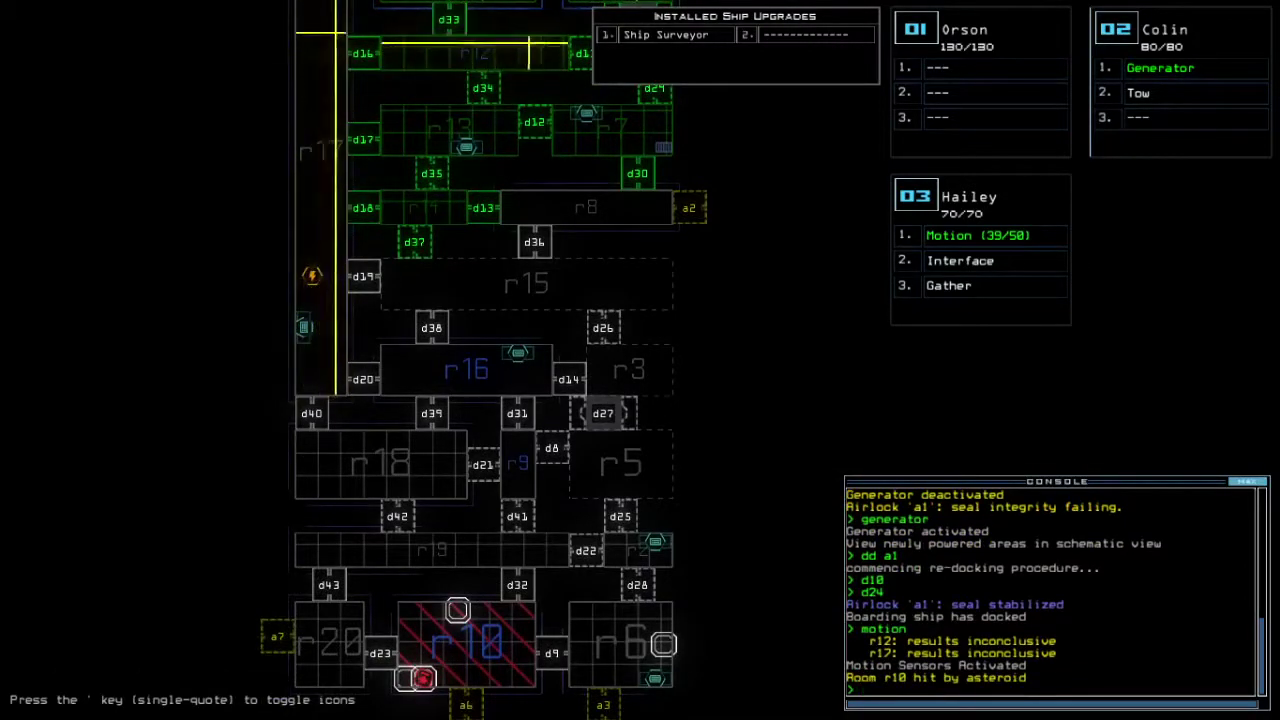
pyautogui.press('Up')
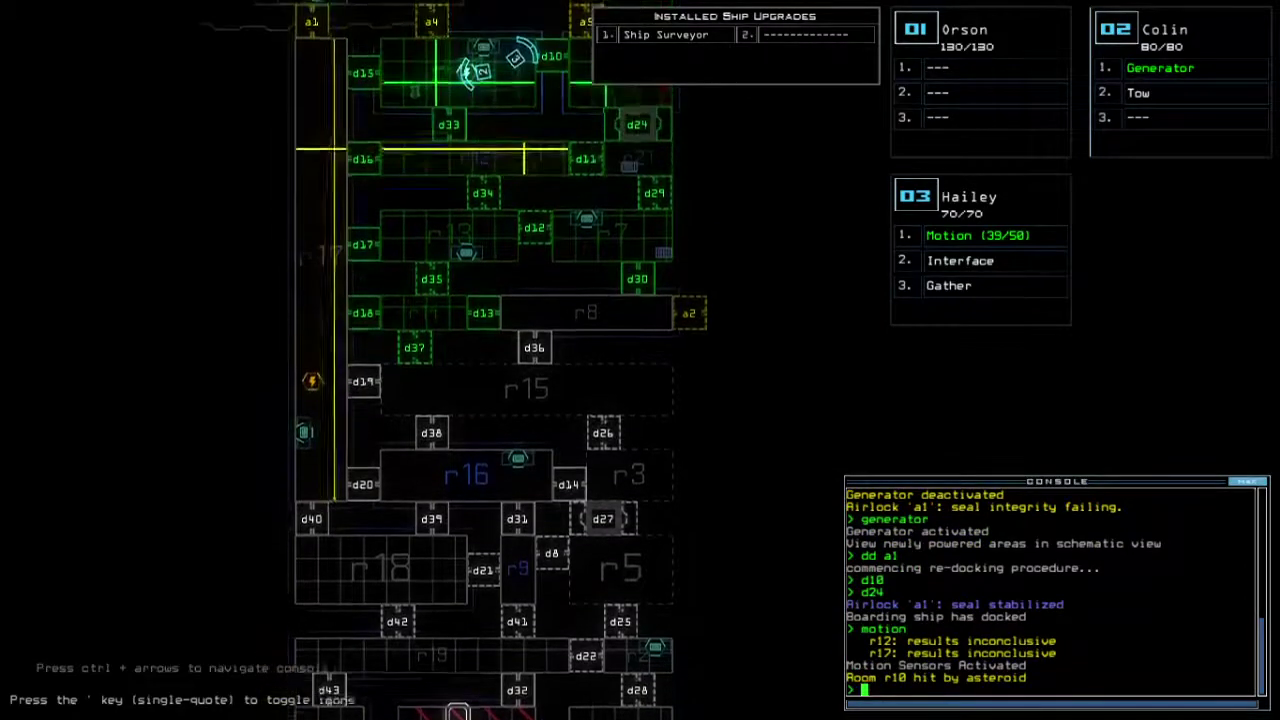
pyautogui.press('Down')
pyautogui.press('Up')
pyautogui.press('Up')
pyautogui.press('Up')
# Step: Vent r4 via a5 between opening doors d24 and d10, then re-dock at a5 and open r1
pyautogui.press('Return')
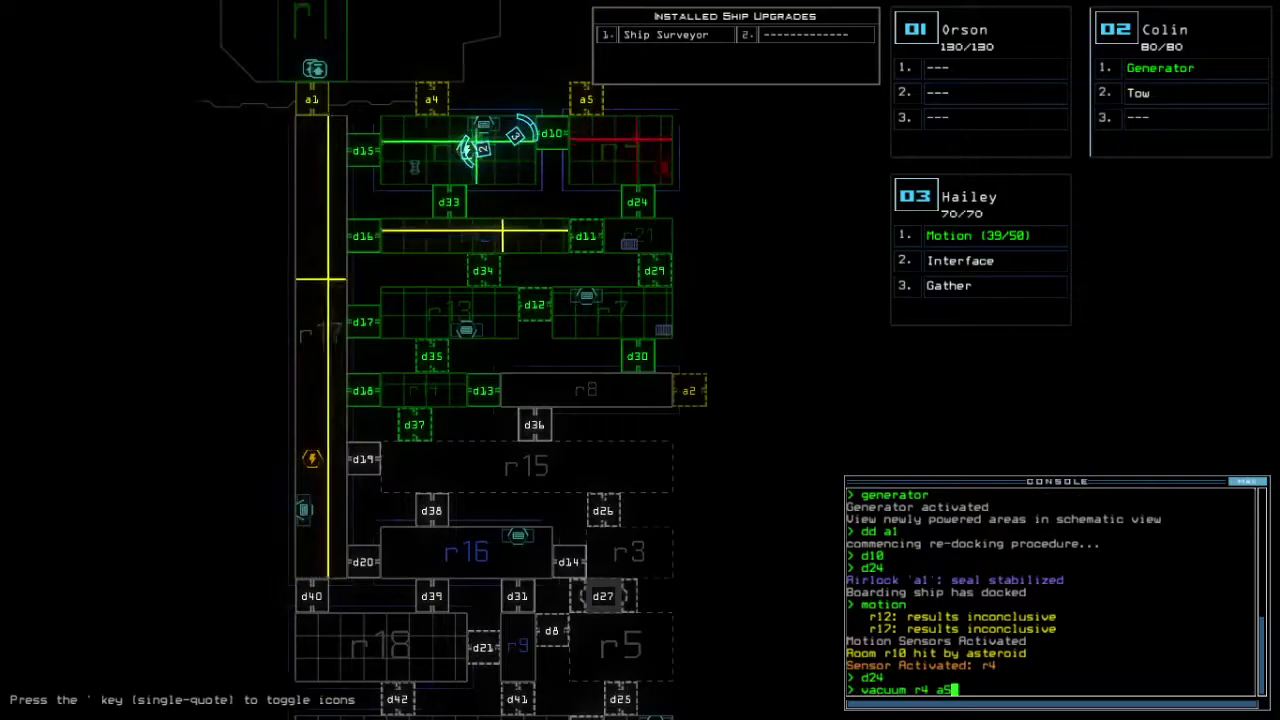
pyautogui.write('d10')
pyautogui.press('Return')
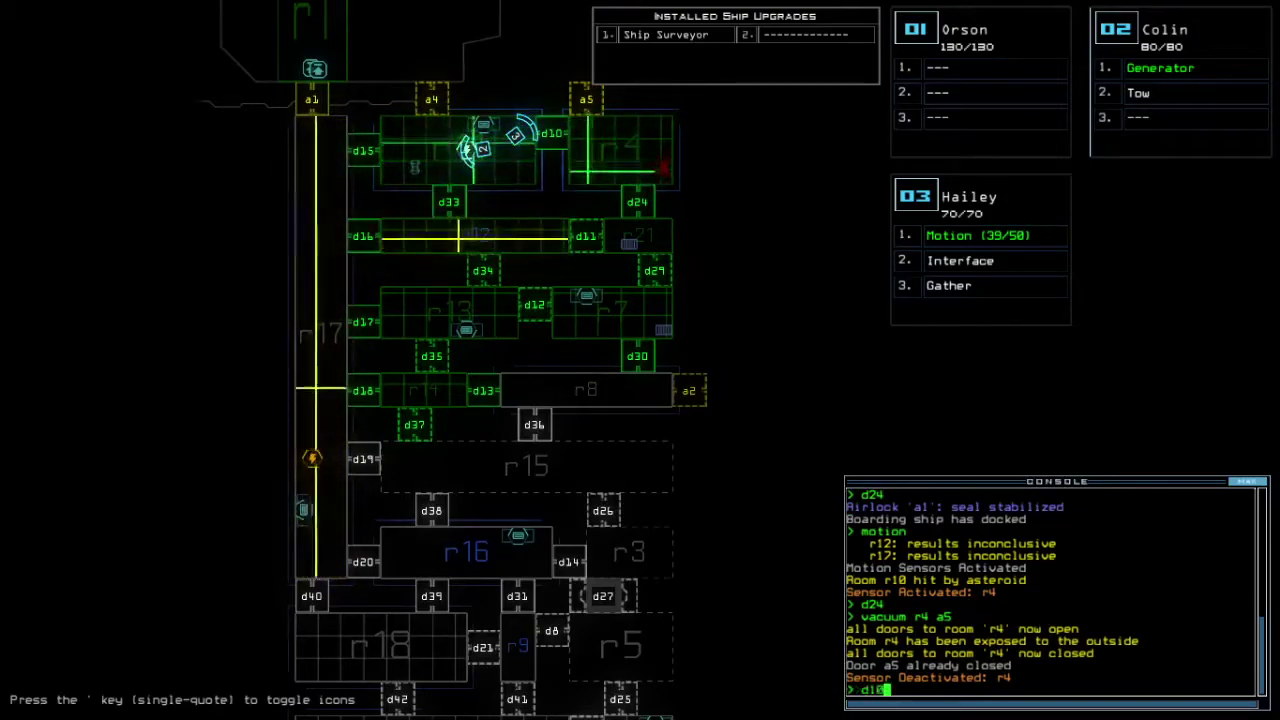
pyautogui.write('dd a5')
pyautogui.press('Return')
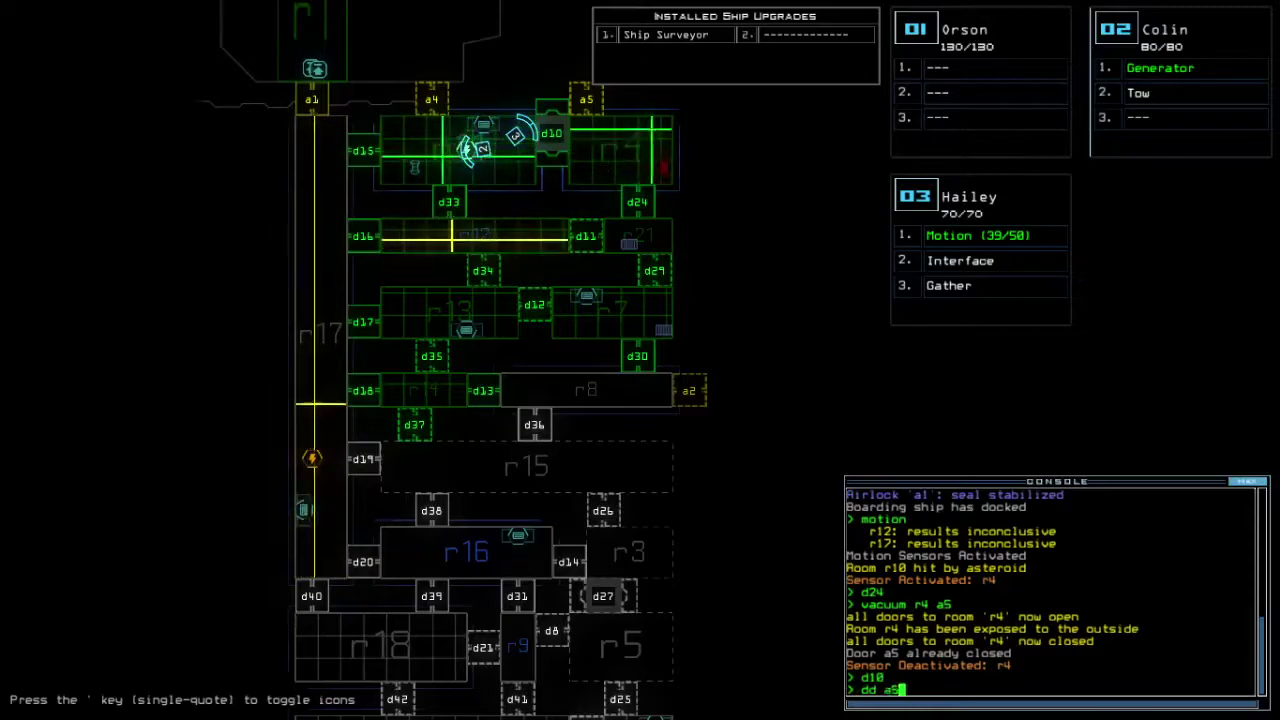
pyautogui.press('Return')
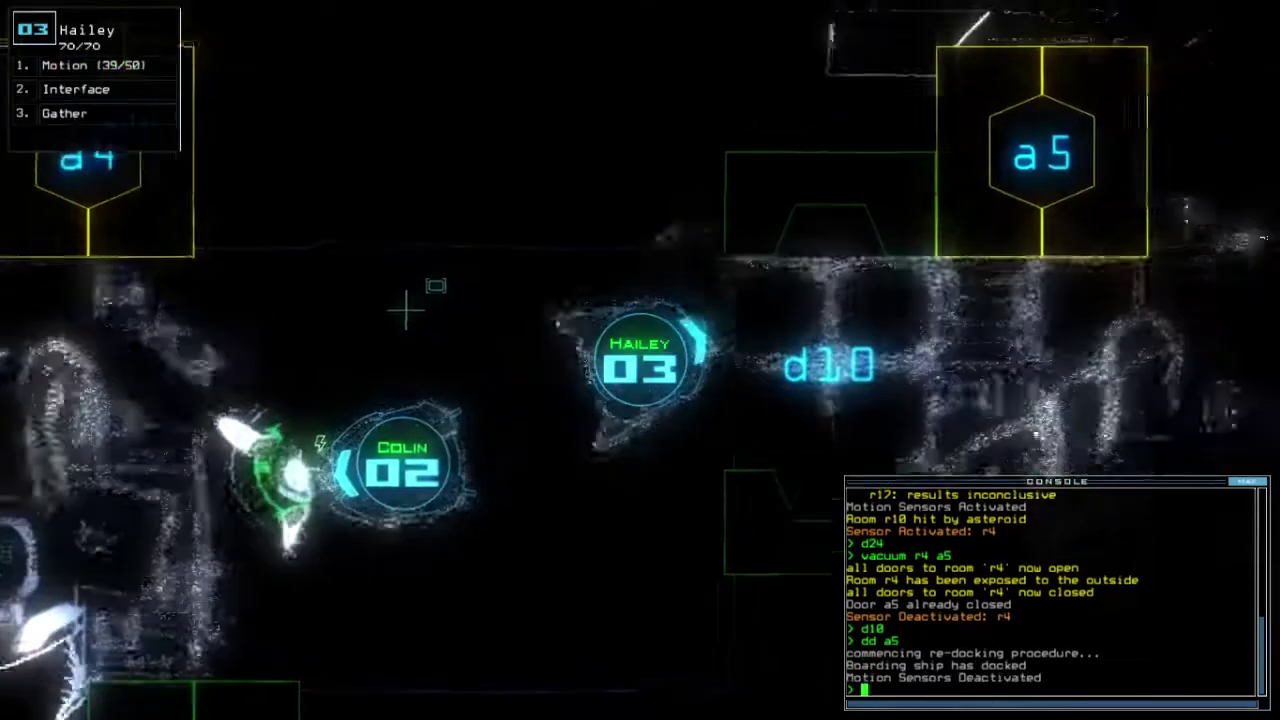
pyautogui.write('ar')
pyautogui.press('Return')
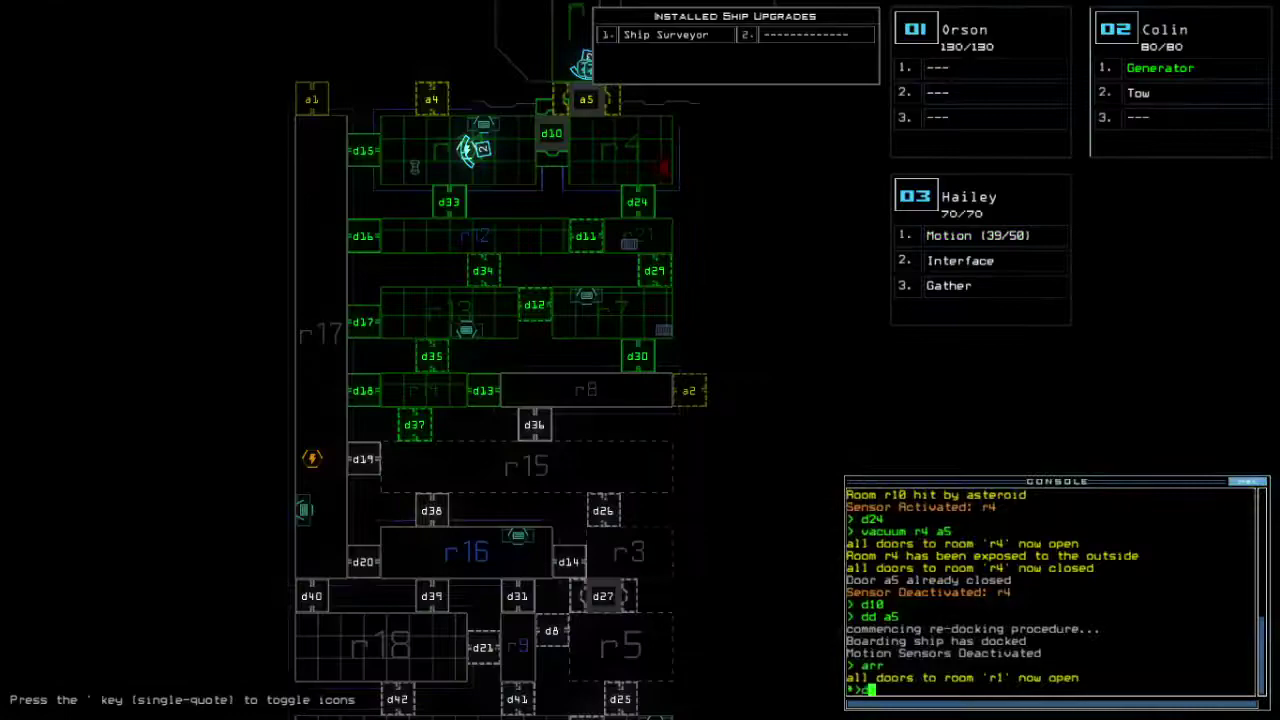
pyautogui.write('dd a2')
# Step: Start re-docking at airlock a2 and reopen room r1's doors
pyautogui.press('Return')
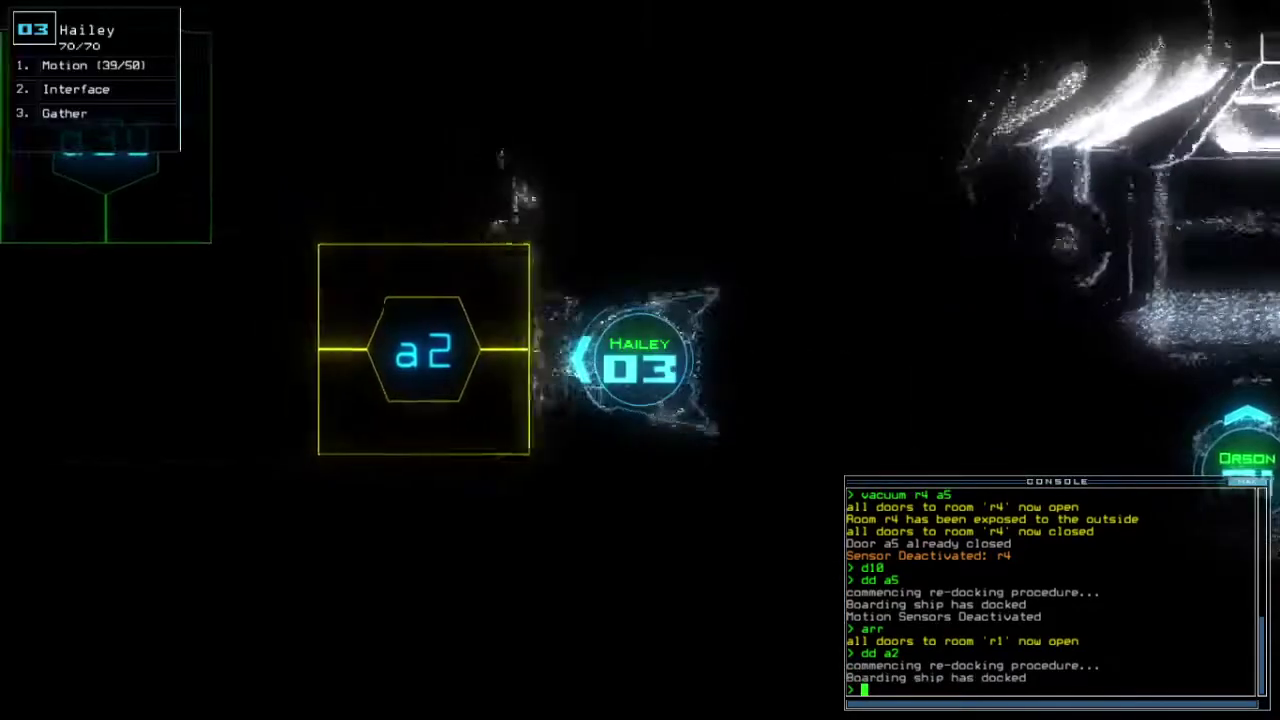
pyautogui.write('arr')
pyautogui.press('Return')
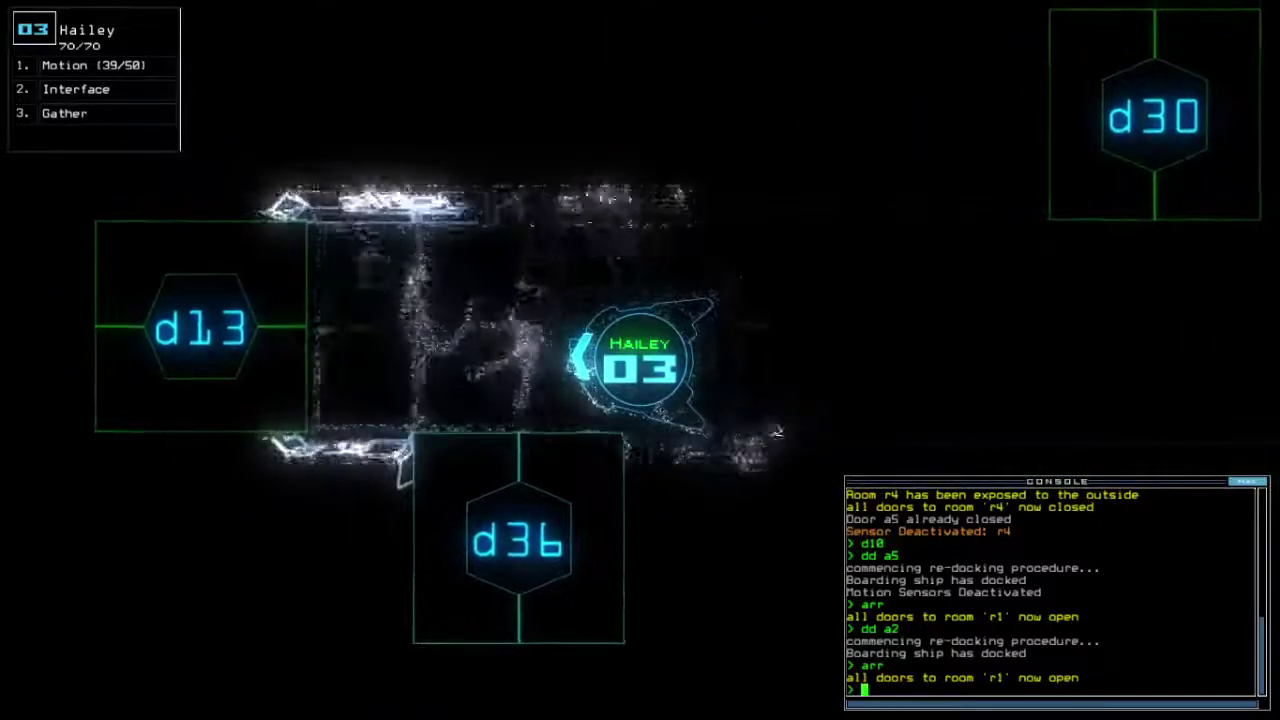
pyautogui.press('Tab')
pyautogui.press('Tab')
pyautogui.press('Tab')
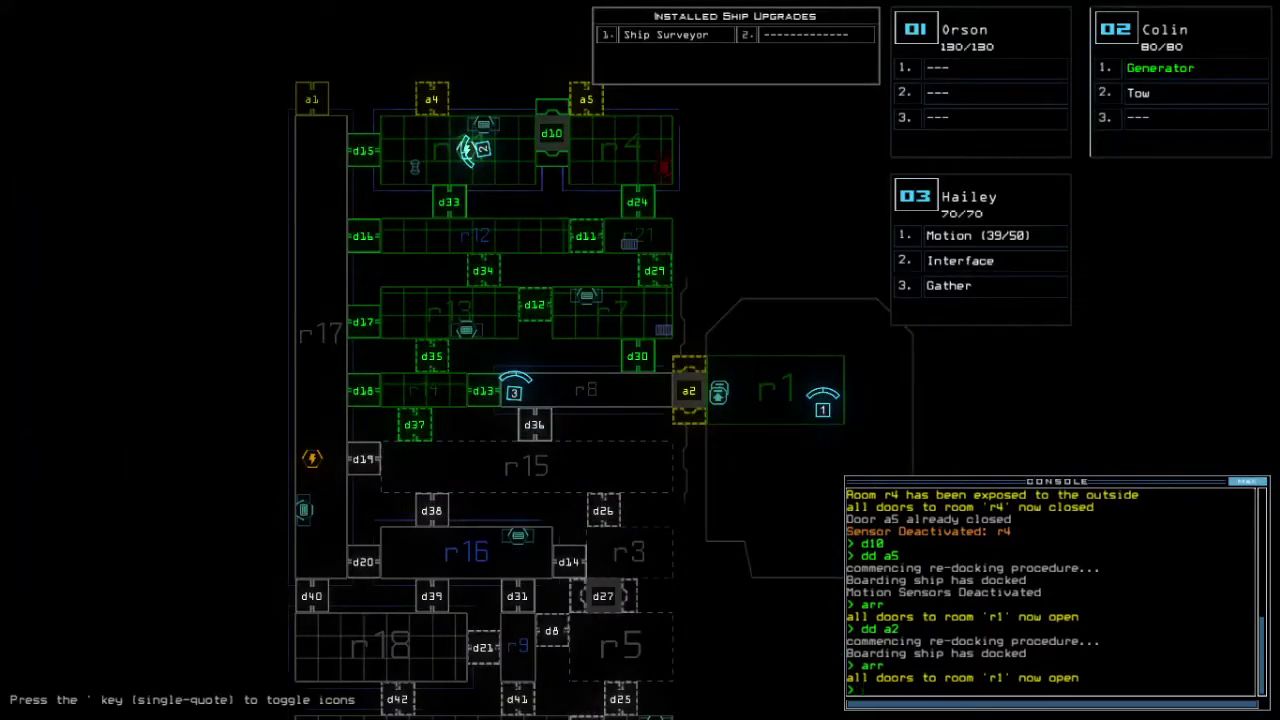
# Step: Open door d13, drive drone 03 into room r1, and close r1's doors
pyautogui.press('Tab')
pyautogui.write('d13')
pyautogui.press('Return')
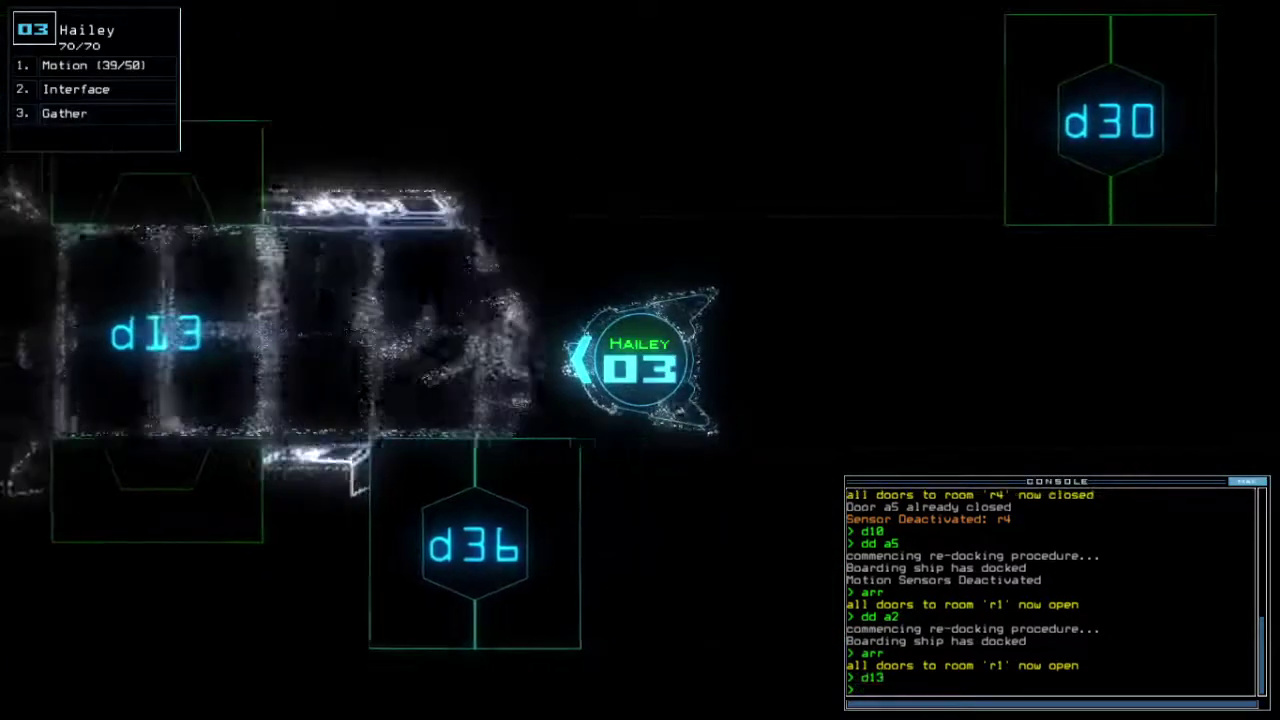
pyautogui.press('Right')
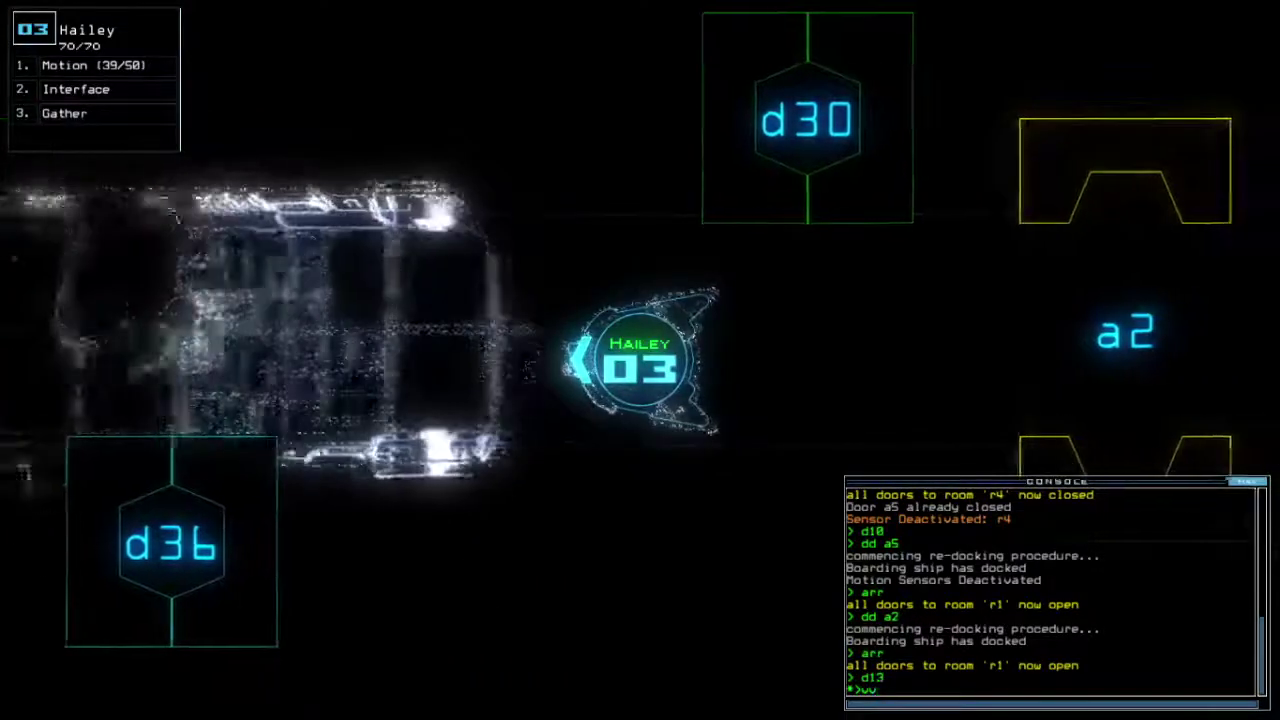
pyautogui.press('Right')
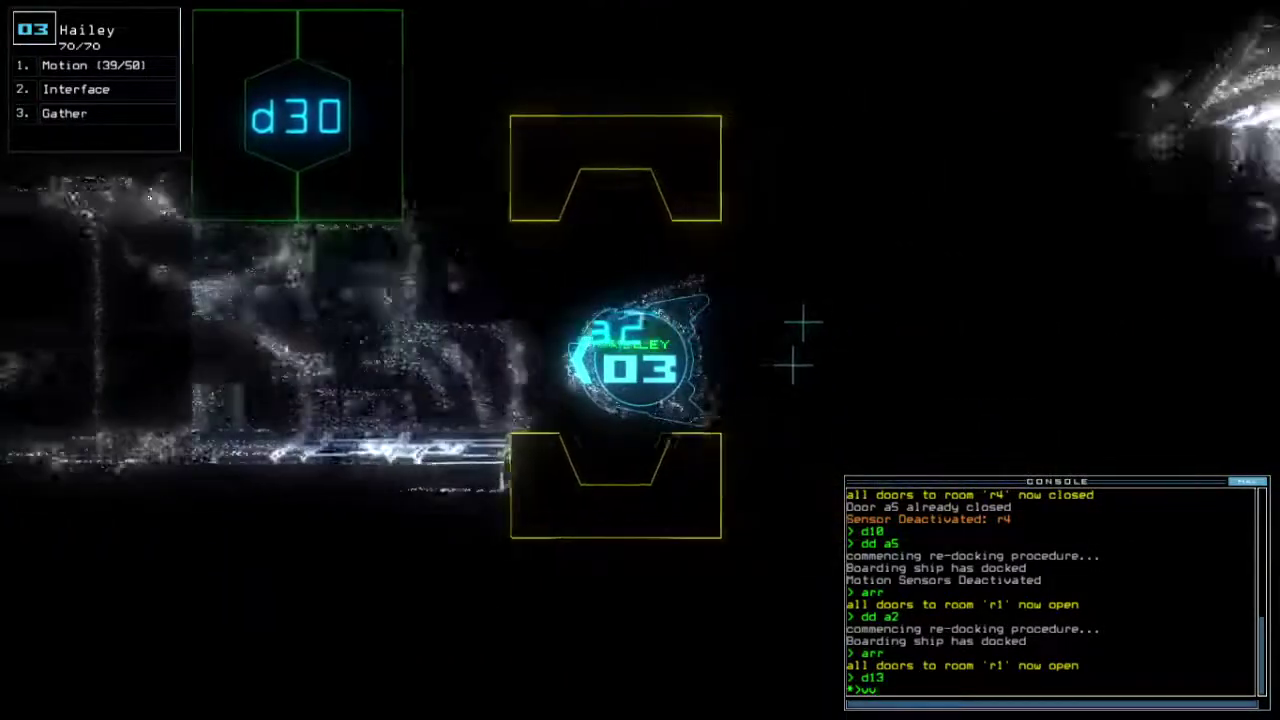
pyautogui.write('vv')
pyautogui.press('Return')
pyautogui.press('Tab')
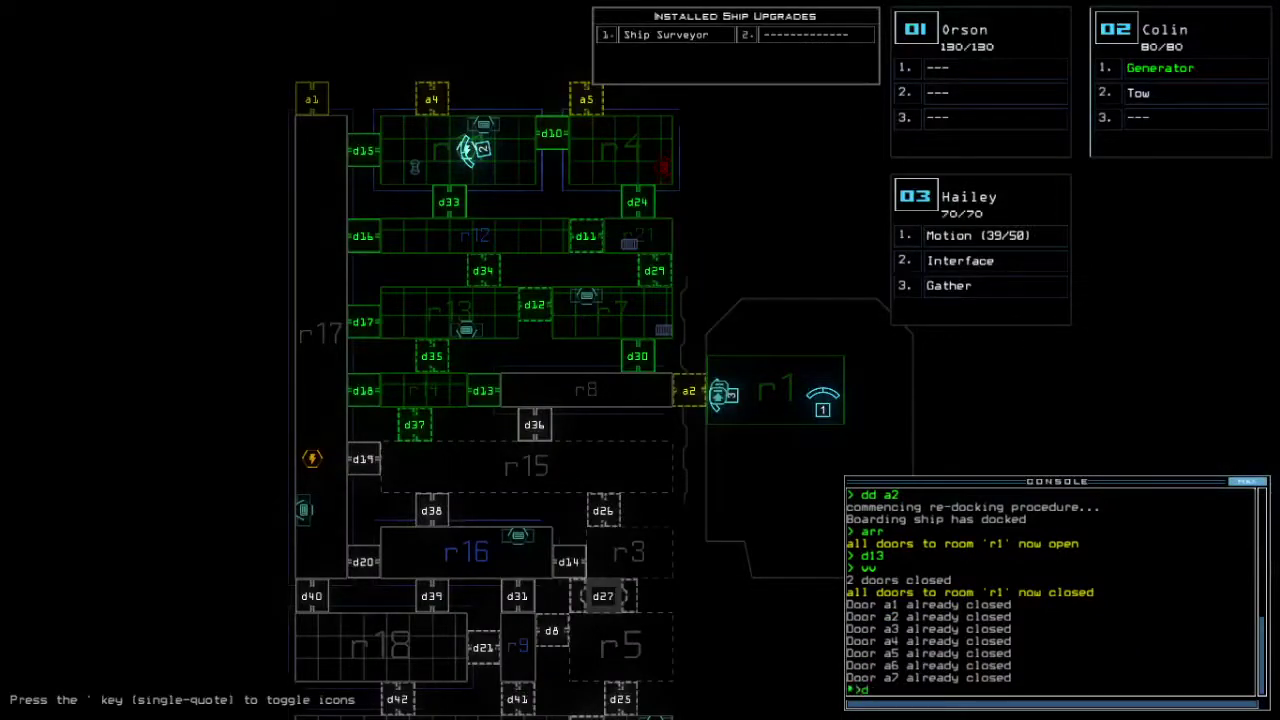
pyautogui.write('30')
# Step: Open door d30 and watch drone 03's camera
pyautogui.press('Return')
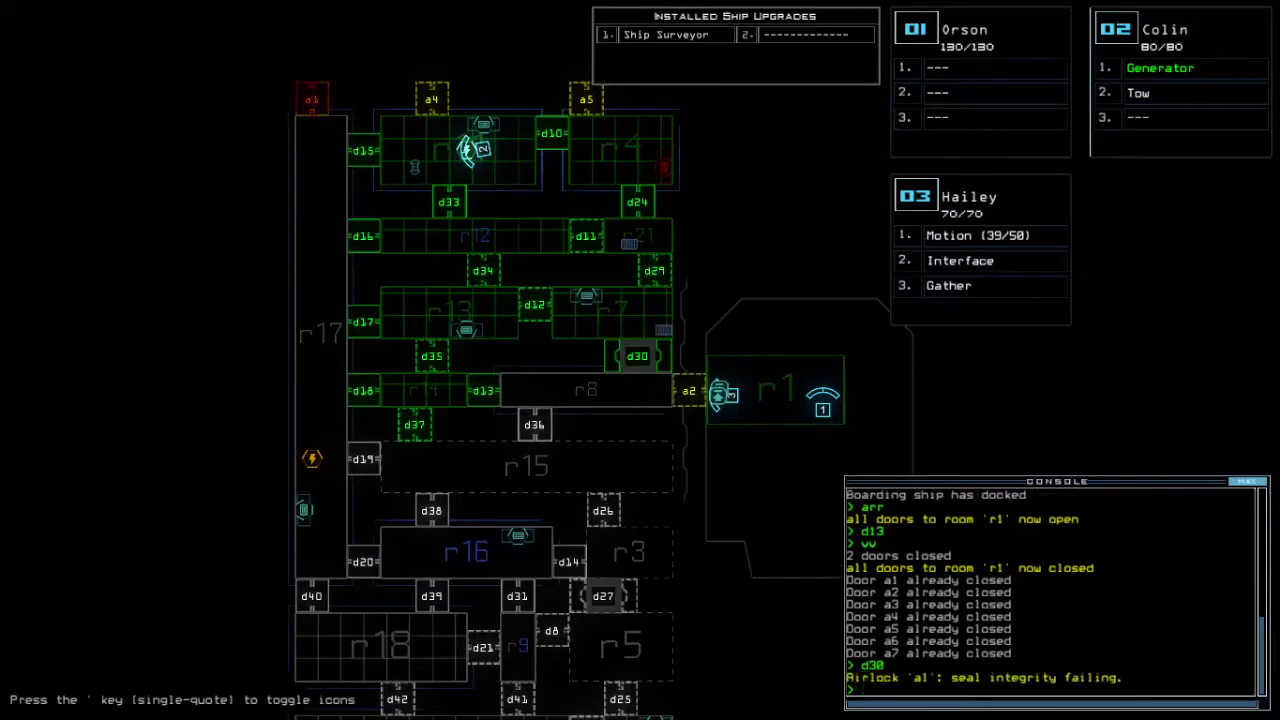
pyautogui.press('Tab')
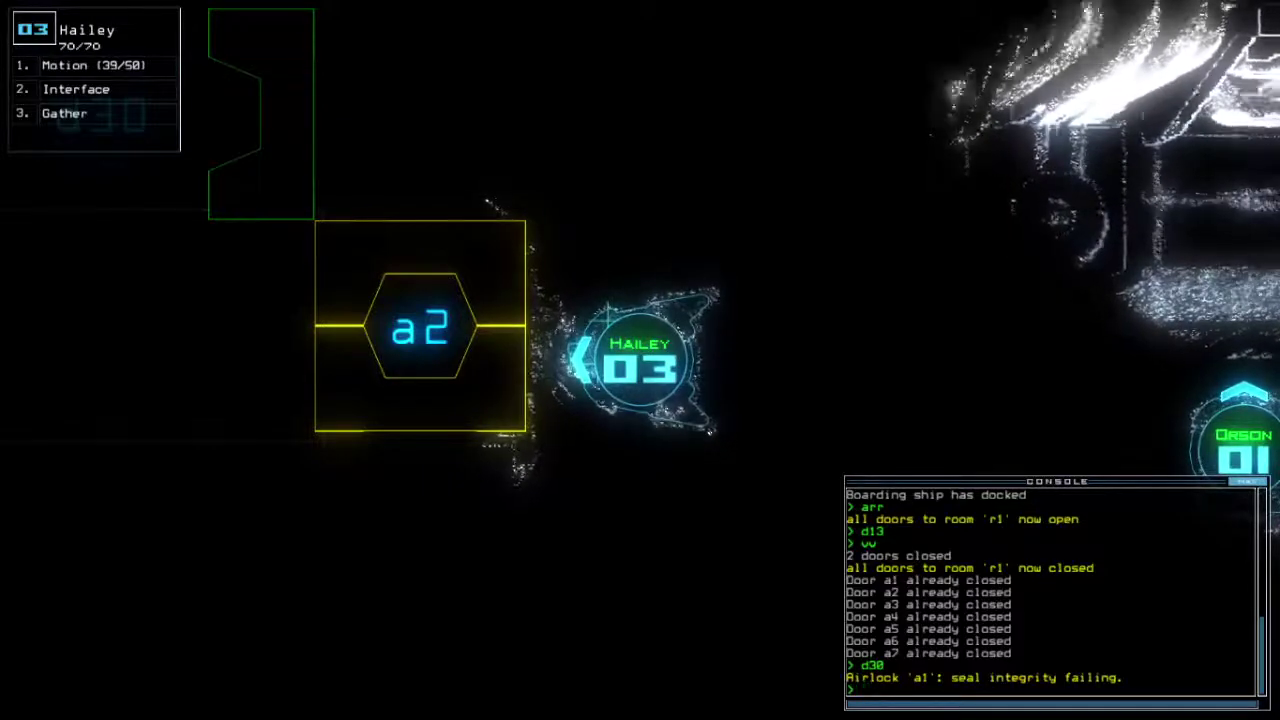
pyautogui.press('space')
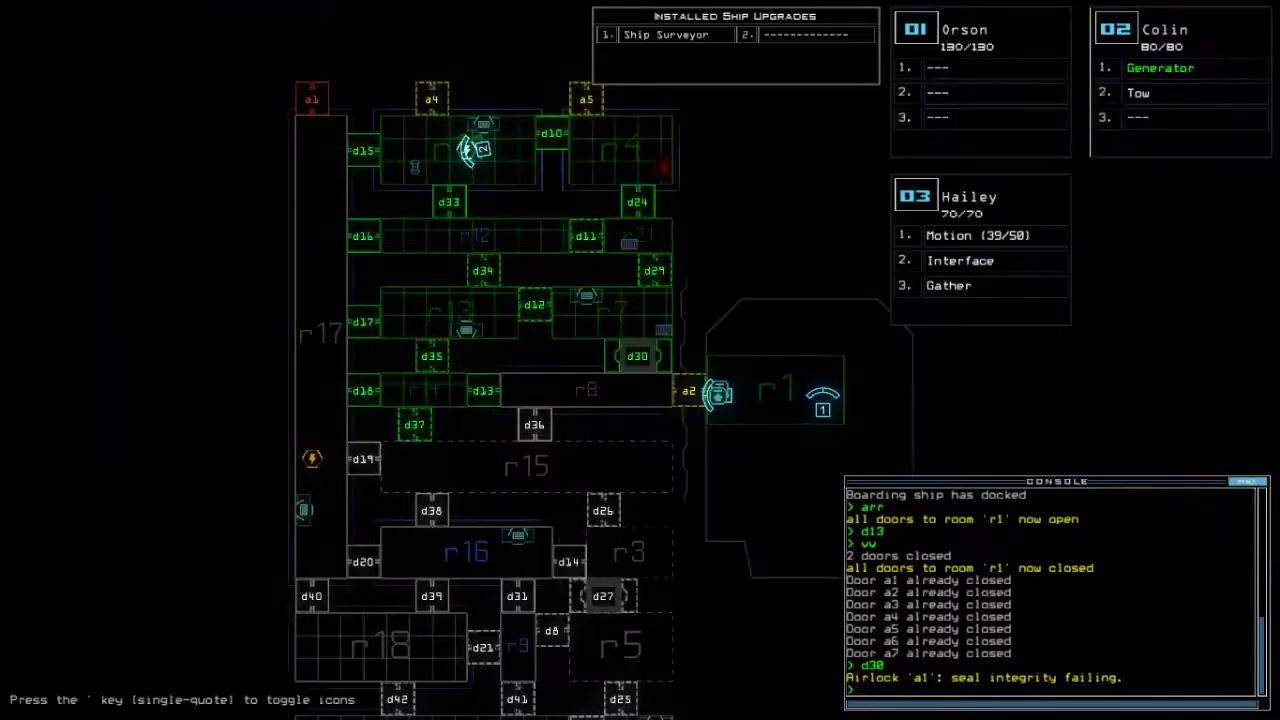
pyautogui.press('space')
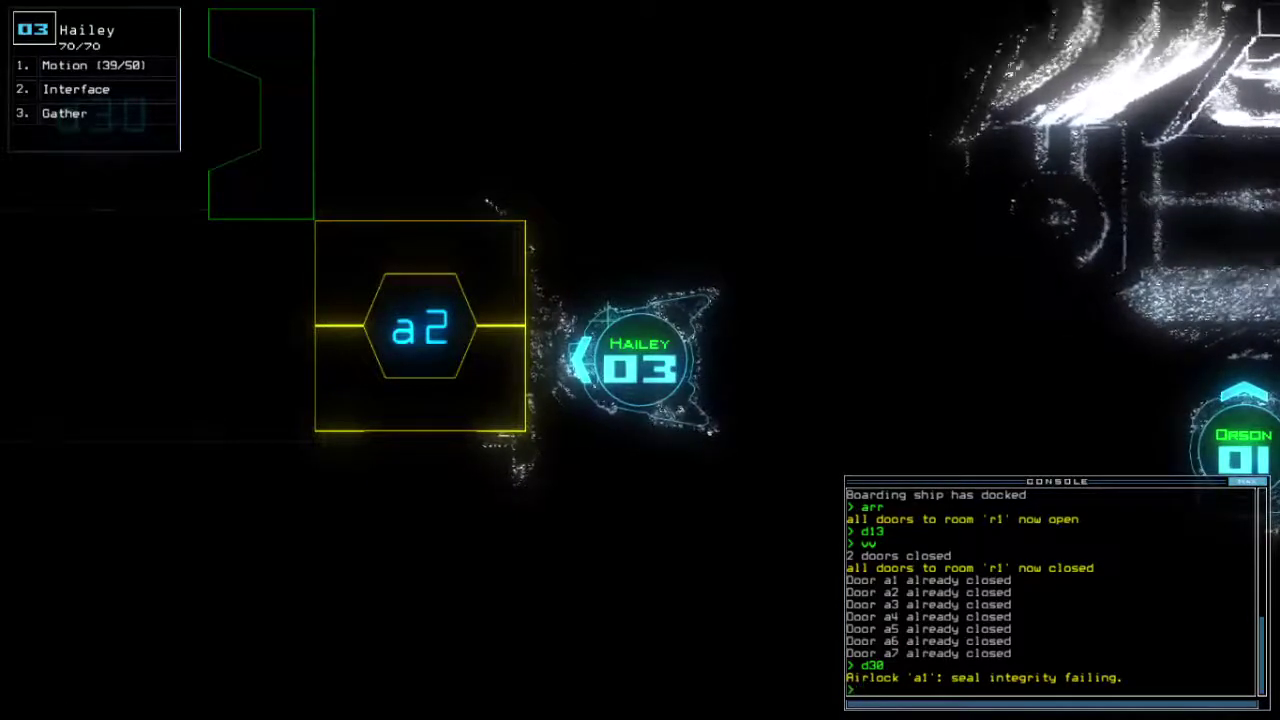
# Step: Open door d10 while switching between the ship map and drone 03's view
pyautogui.press('space')
pyautogui.write('d')
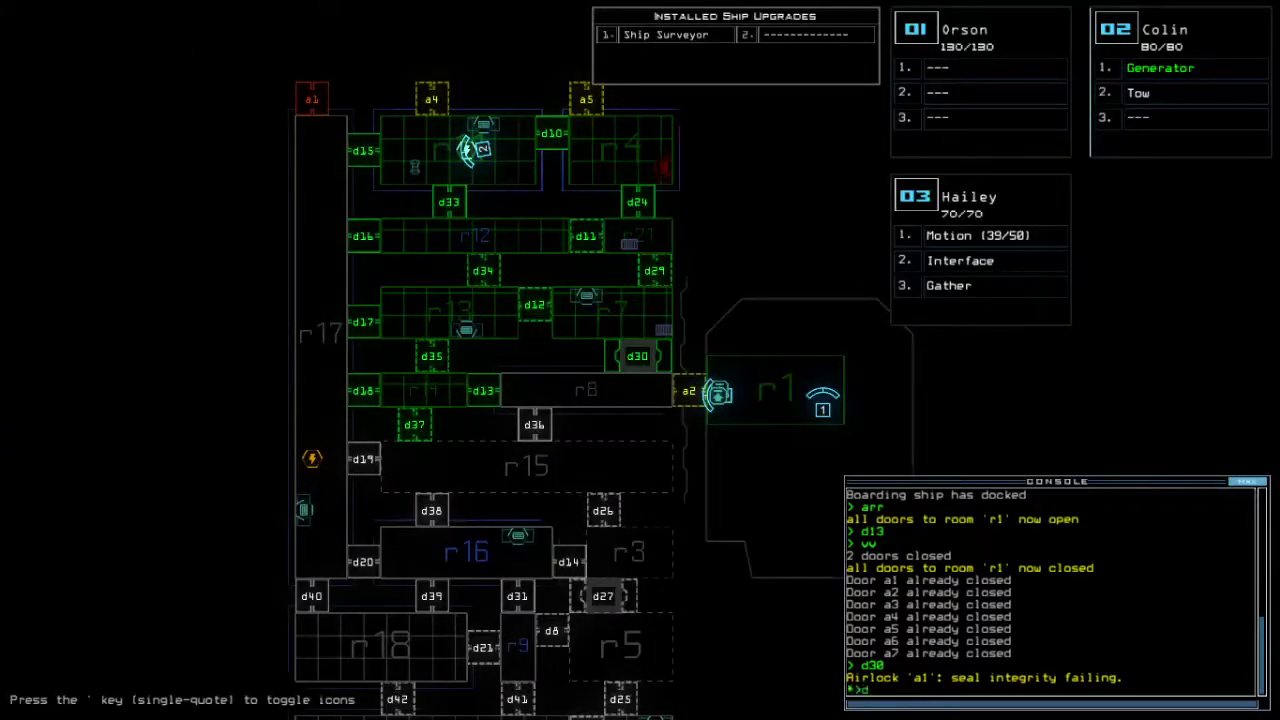
pyautogui.write('10')
pyautogui.press('Return')
pyautogui.press('space')
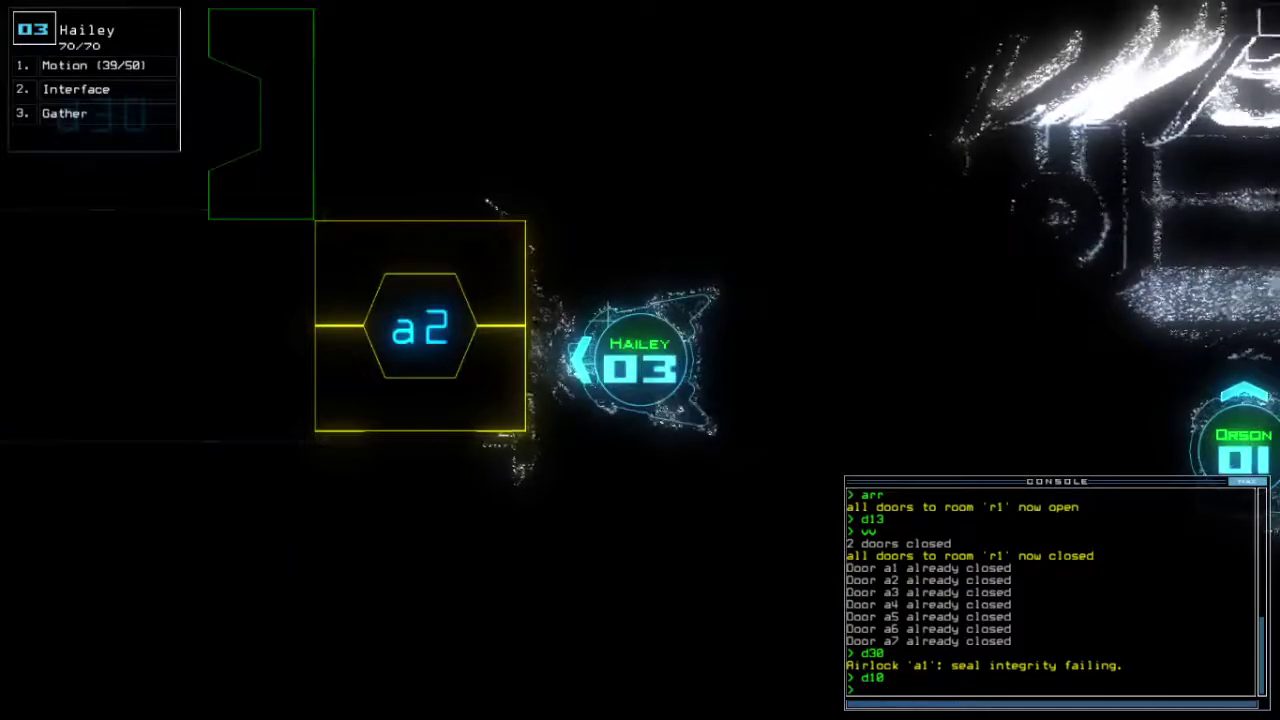
pyautogui.press('space')
pyautogui.write('1')
# Step: Dock at airlock a1 and drive drone 02 through door d10 into room r4
pyautogui.press('Return')
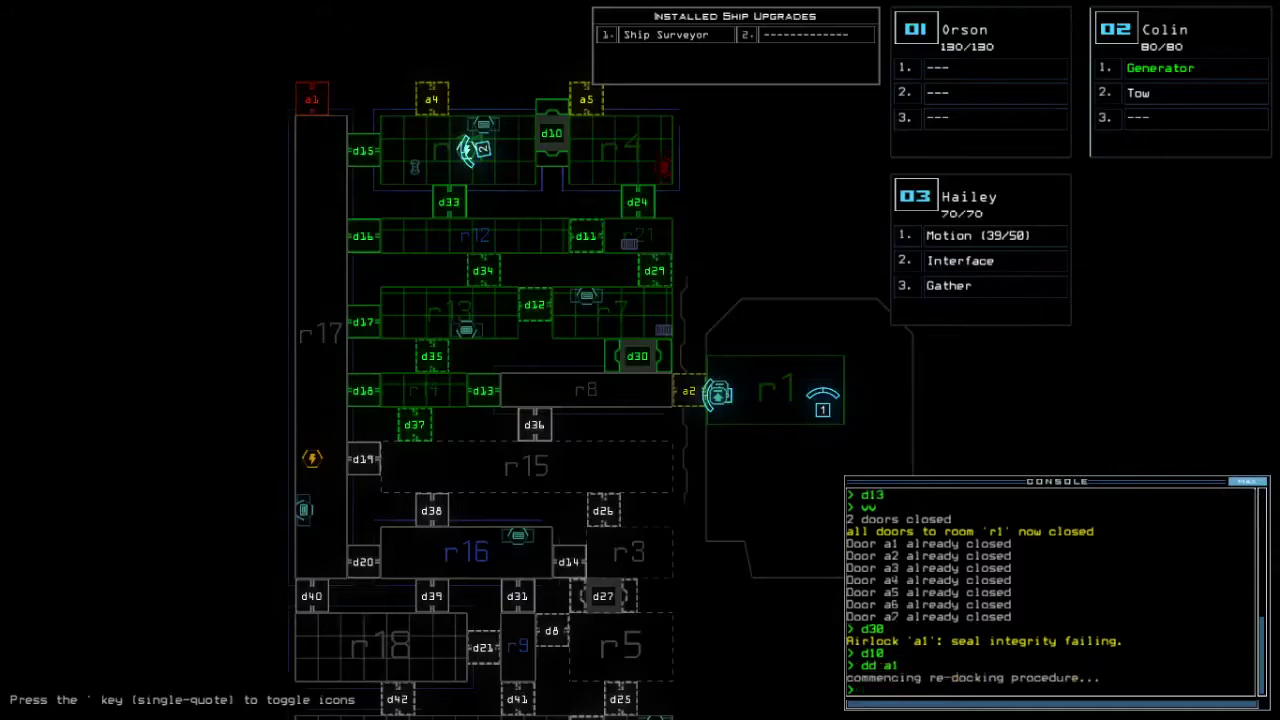
pyautogui.press('2')
pyautogui.press('Right')
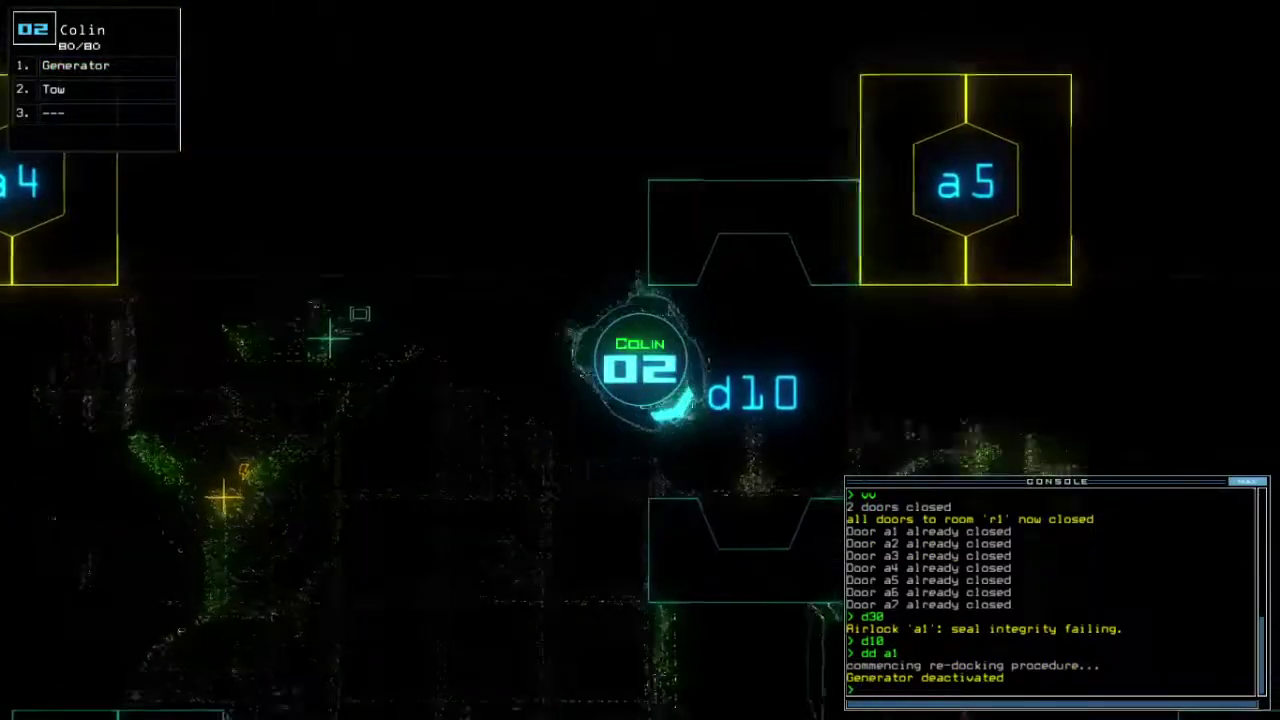
pyautogui.press('Right')
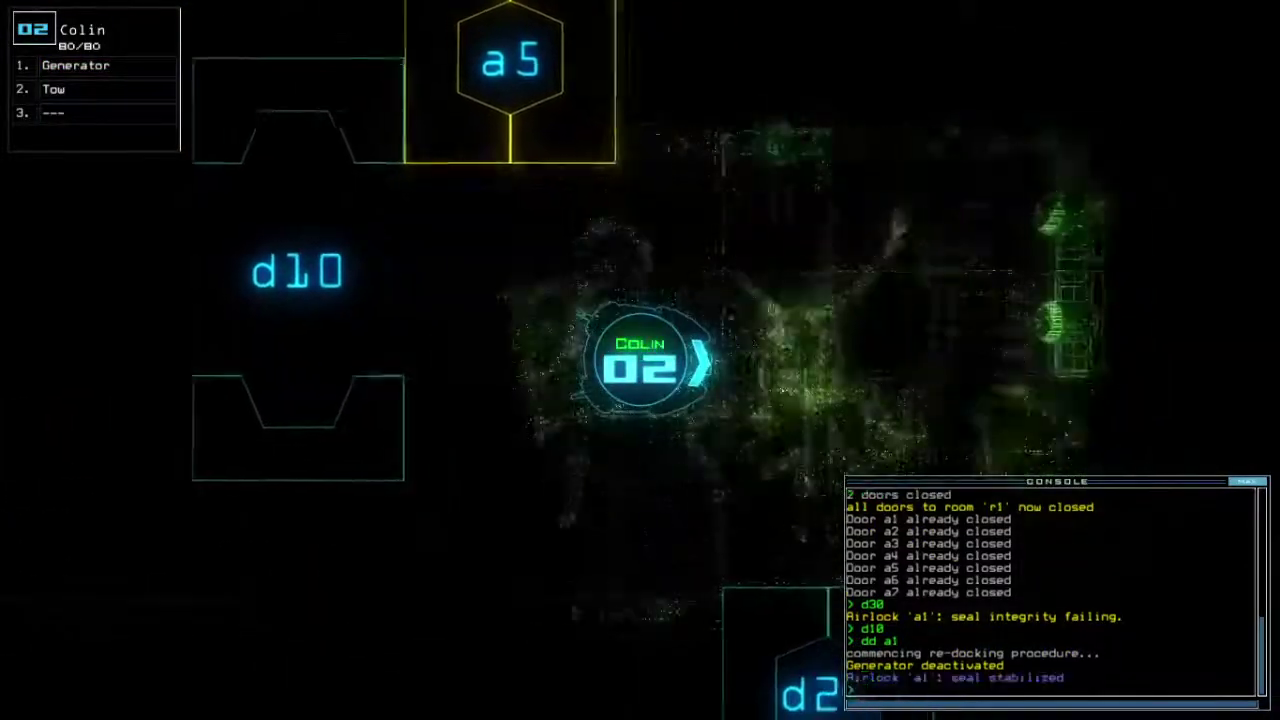
pyautogui.press('Escape')
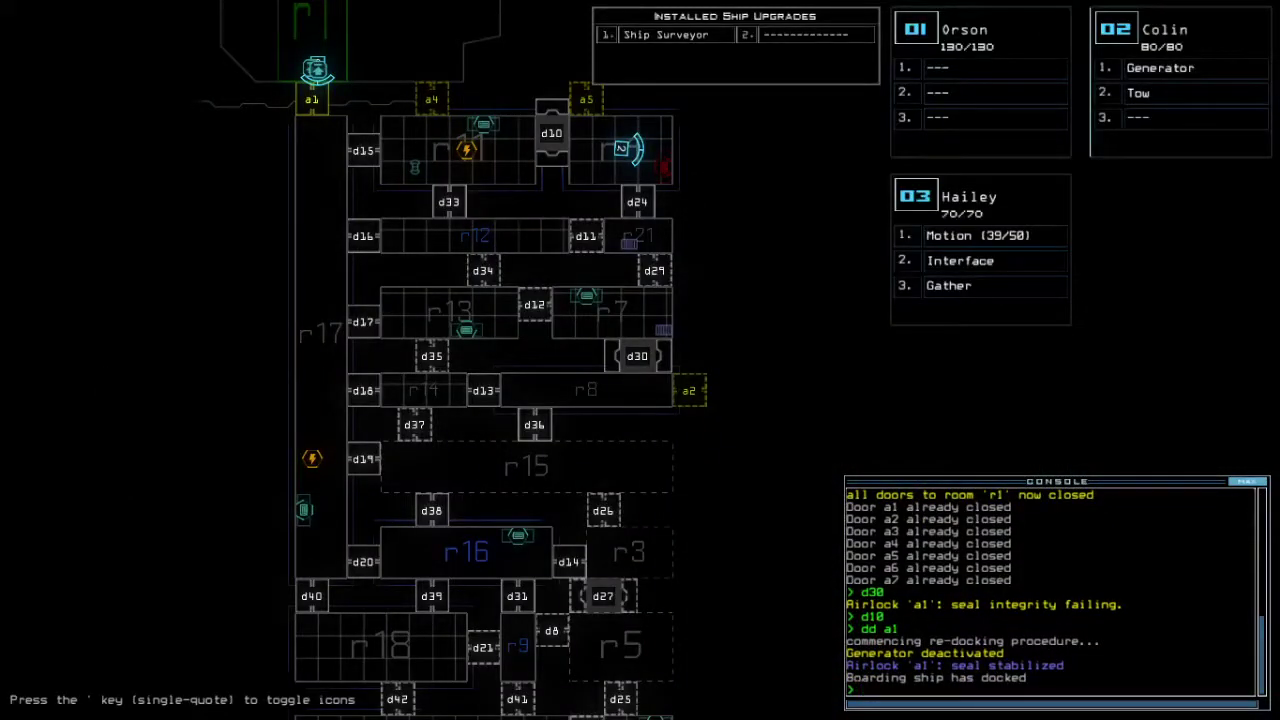
# Step: Steer drone 02 back through d10 and reactivate the generator
pyautogui.press('2')
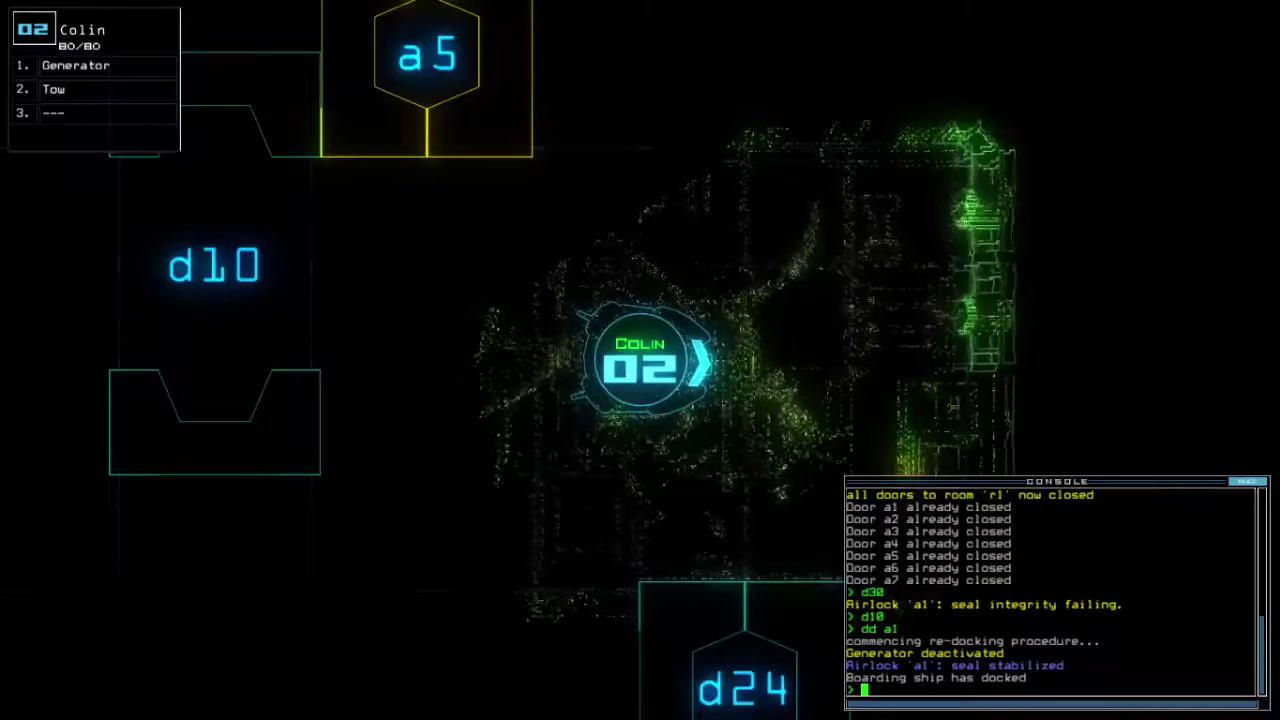
pyautogui.press('Down')
pyautogui.scroll(-3, 640, 360)
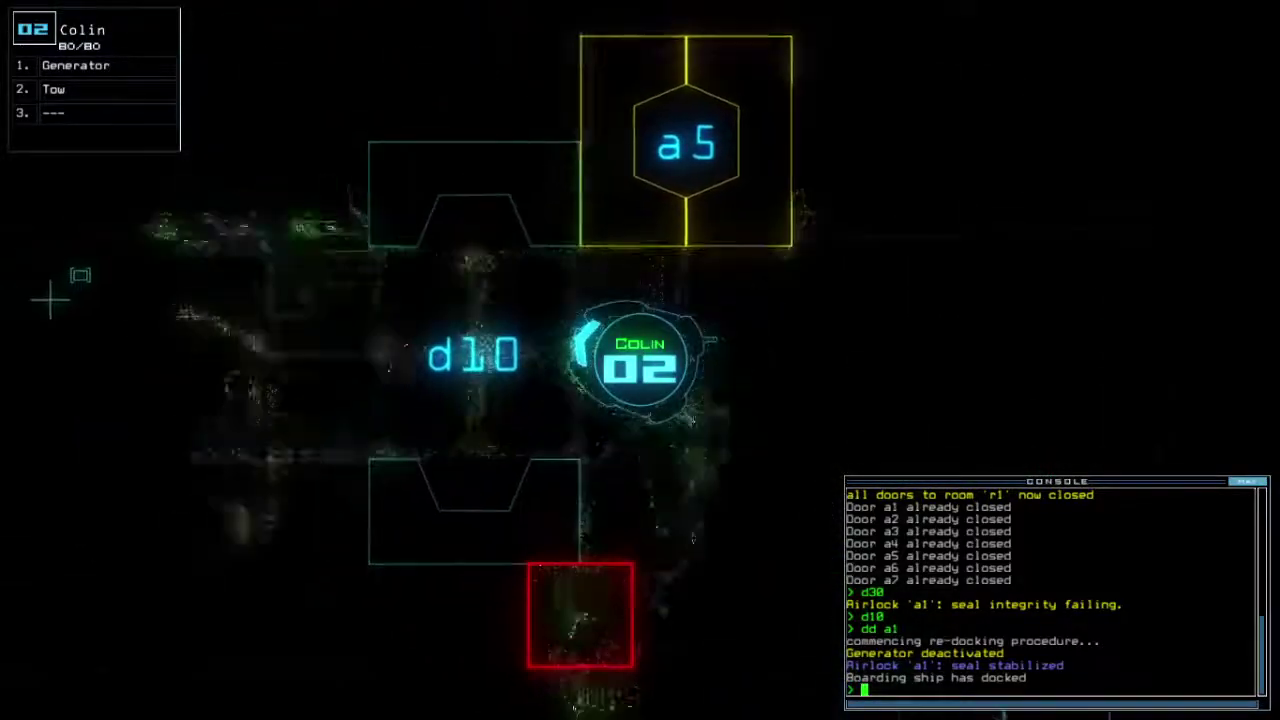
pyautogui.press('Left')
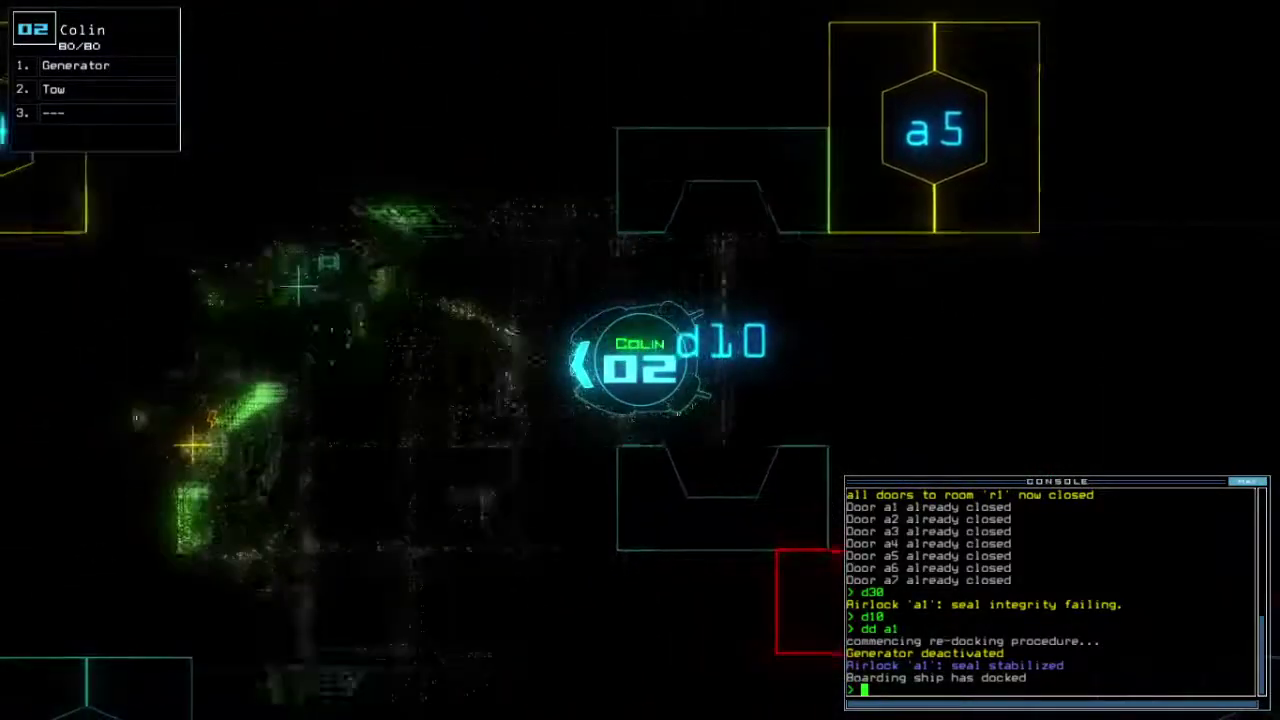
pyautogui.write('generator')
pyautogui.press('Return')
pyautogui.press('space')
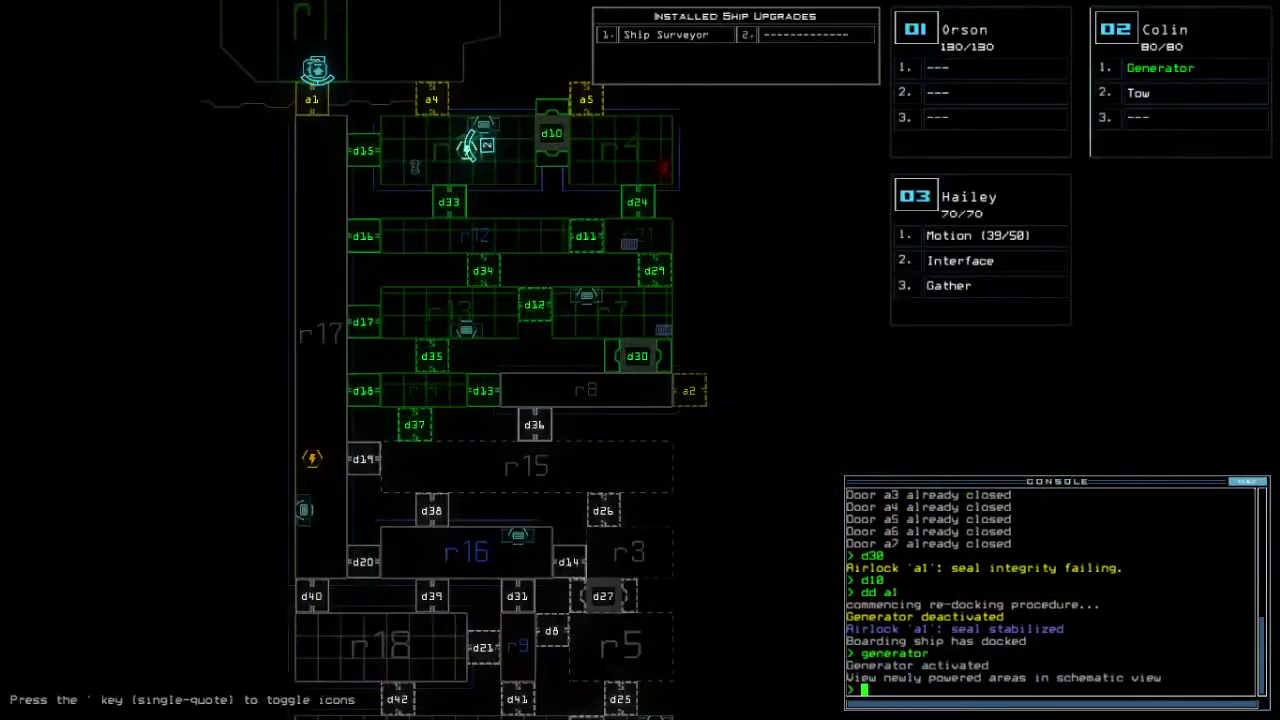
# Step: Open door d10, vent room r4 again, re-dock at airlock a2 and open d11
pyautogui.press('Return')
pyautogui.write('vacuum r4')
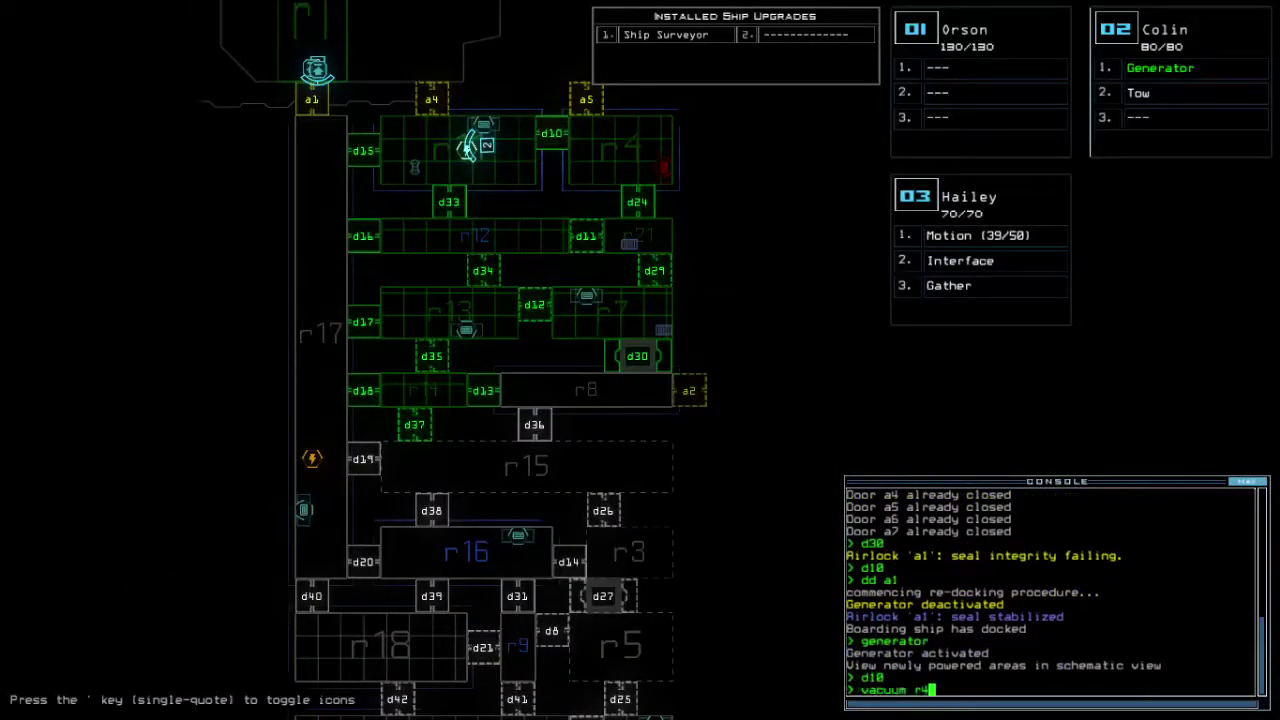
pyautogui.write(' a5')
pyautogui.press('Return')
pyautogui.write('a2')
pyautogui.press('Return')
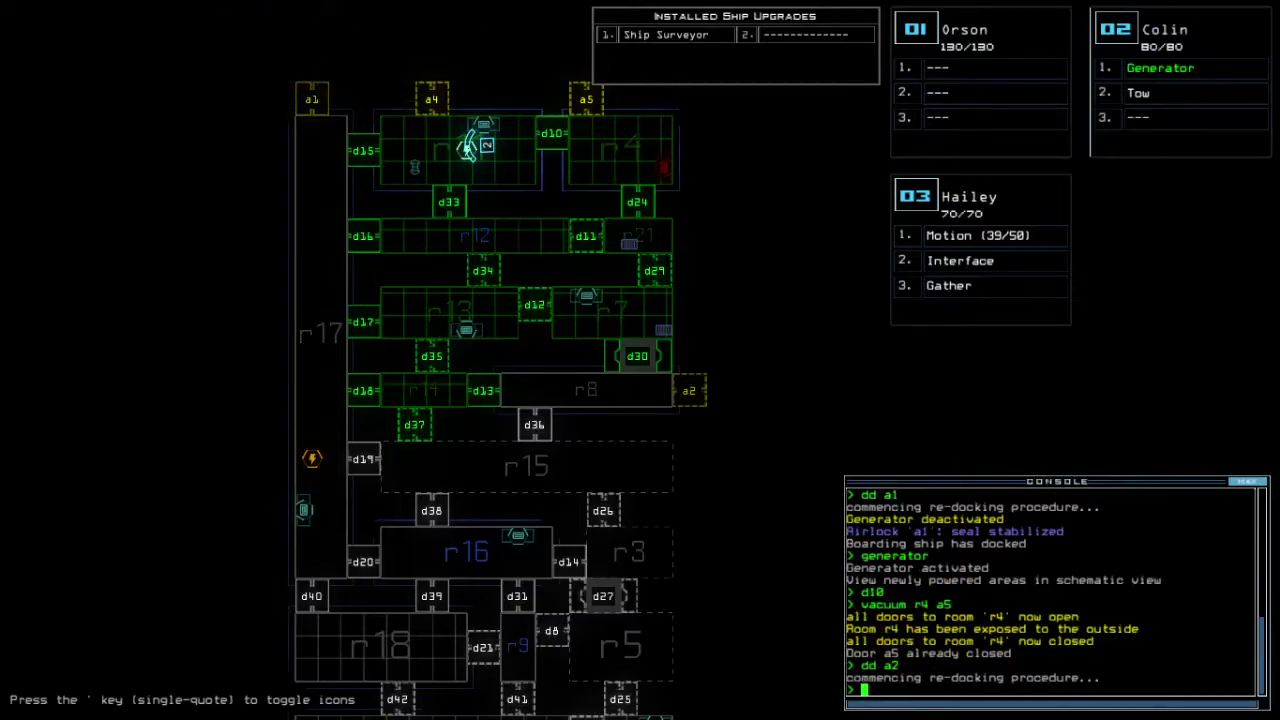
pyautogui.write('d11')
pyautogui.press('Return')
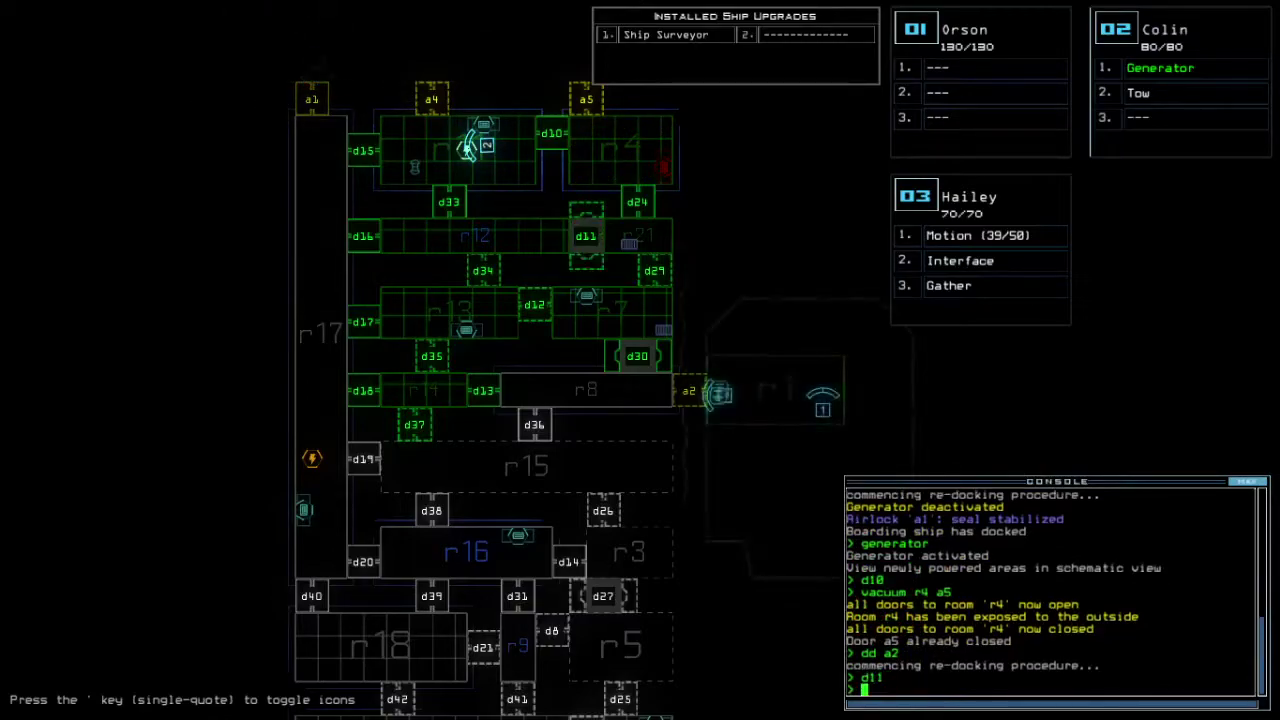
# Step: Operate door d30 while checking drone 03's and Colin's camera views
pyautogui.press('3')
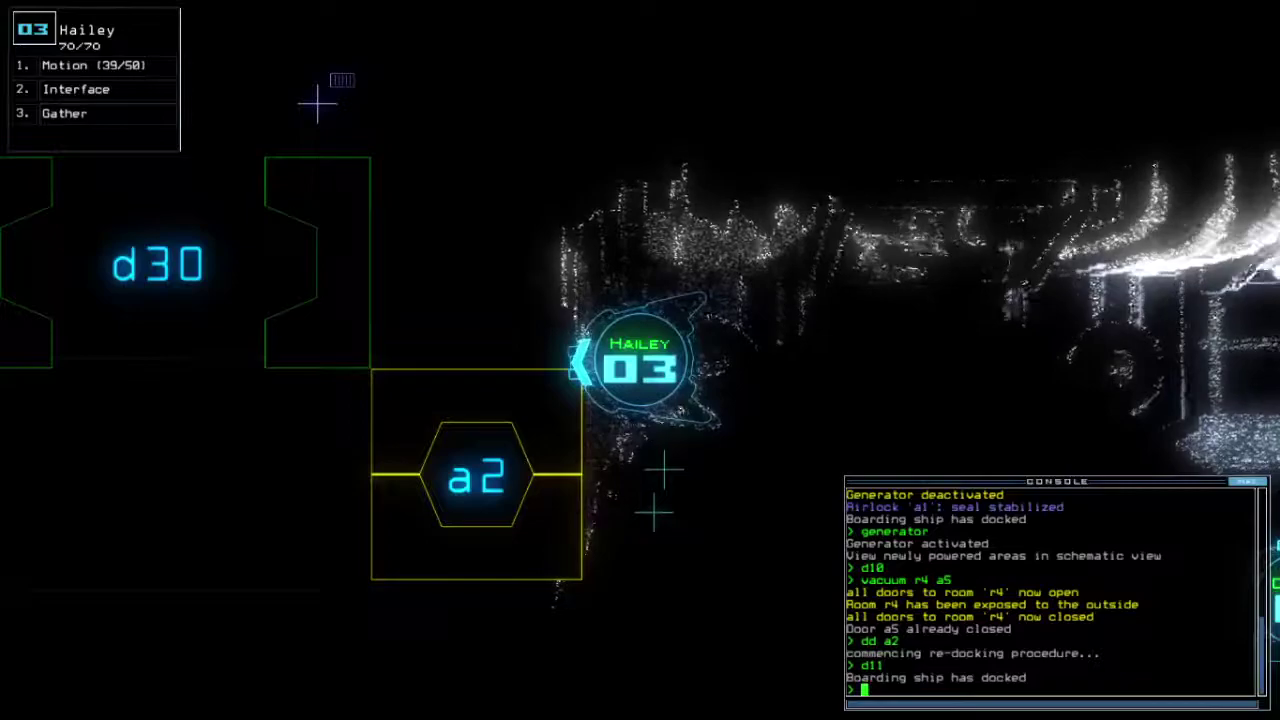
pyautogui.press('space')
pyautogui.write('d30')
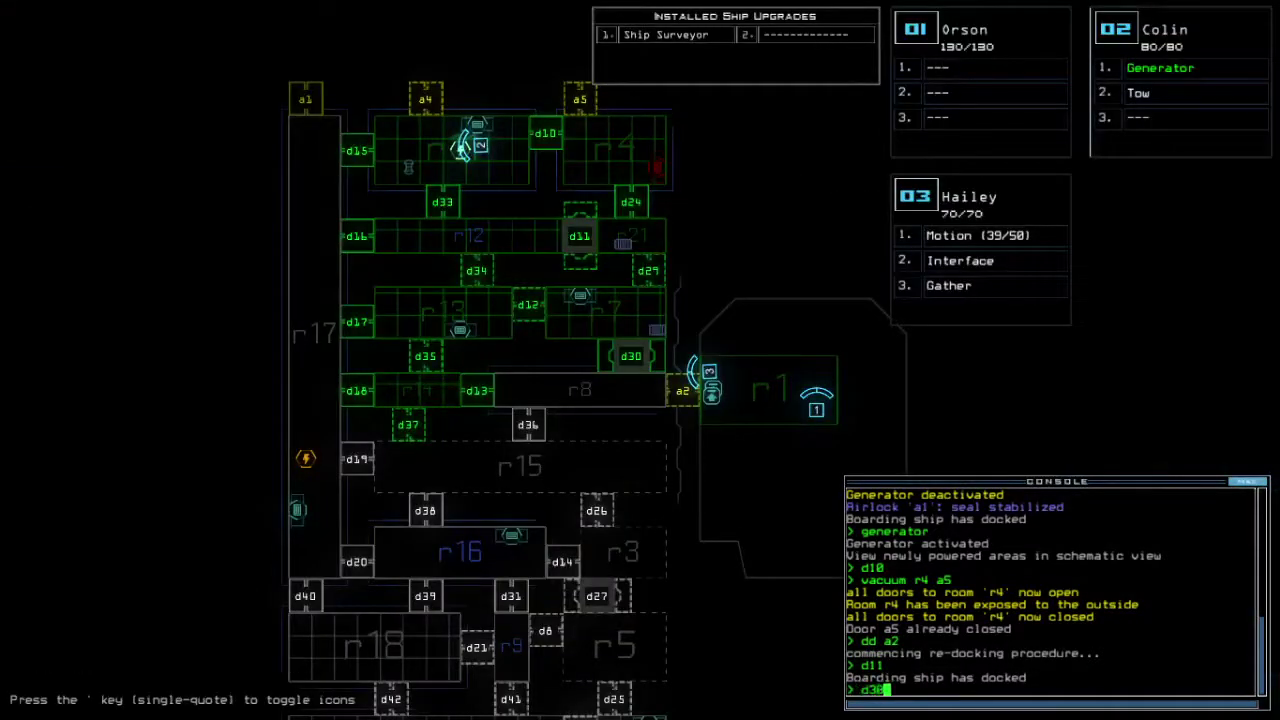
pyautogui.press('Return')
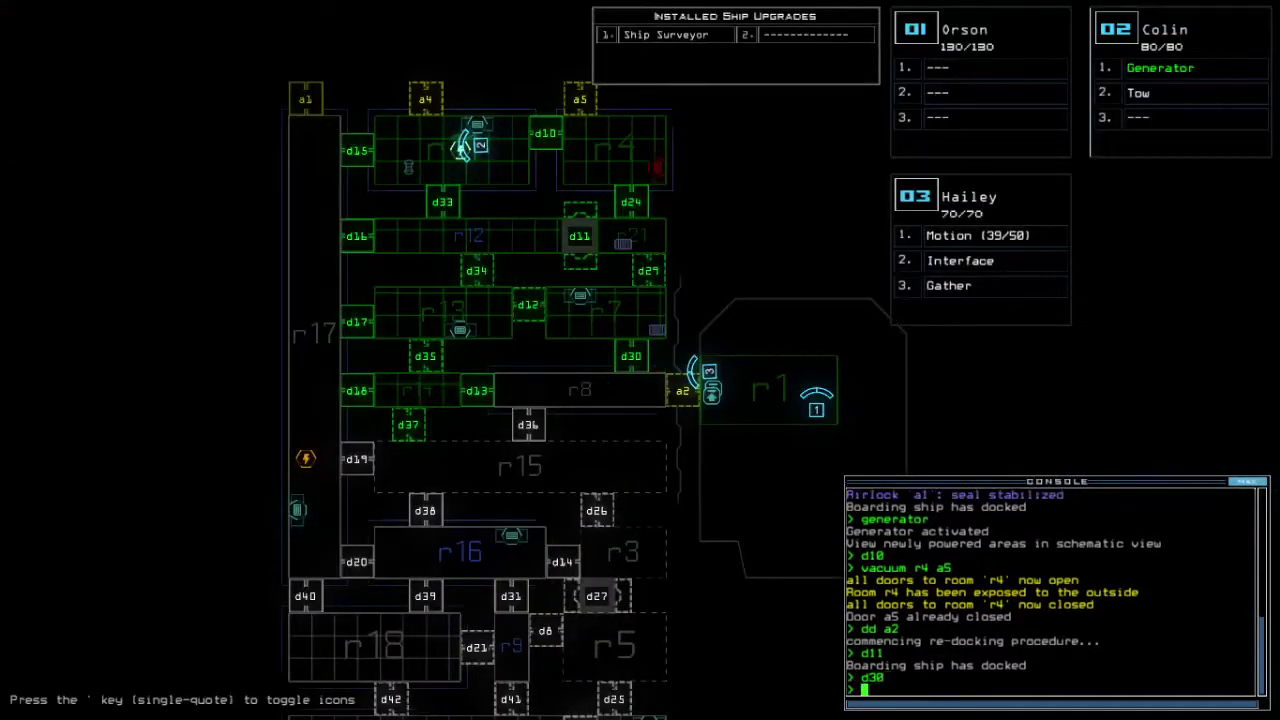
pyautogui.press('space')
pyautogui.press('space')
# Step: Operate doors d11 and d24 and start re-docking at airlock a4
pyautogui.press('Return')
pyautogui.write('4')
pyautogui.press('Return')
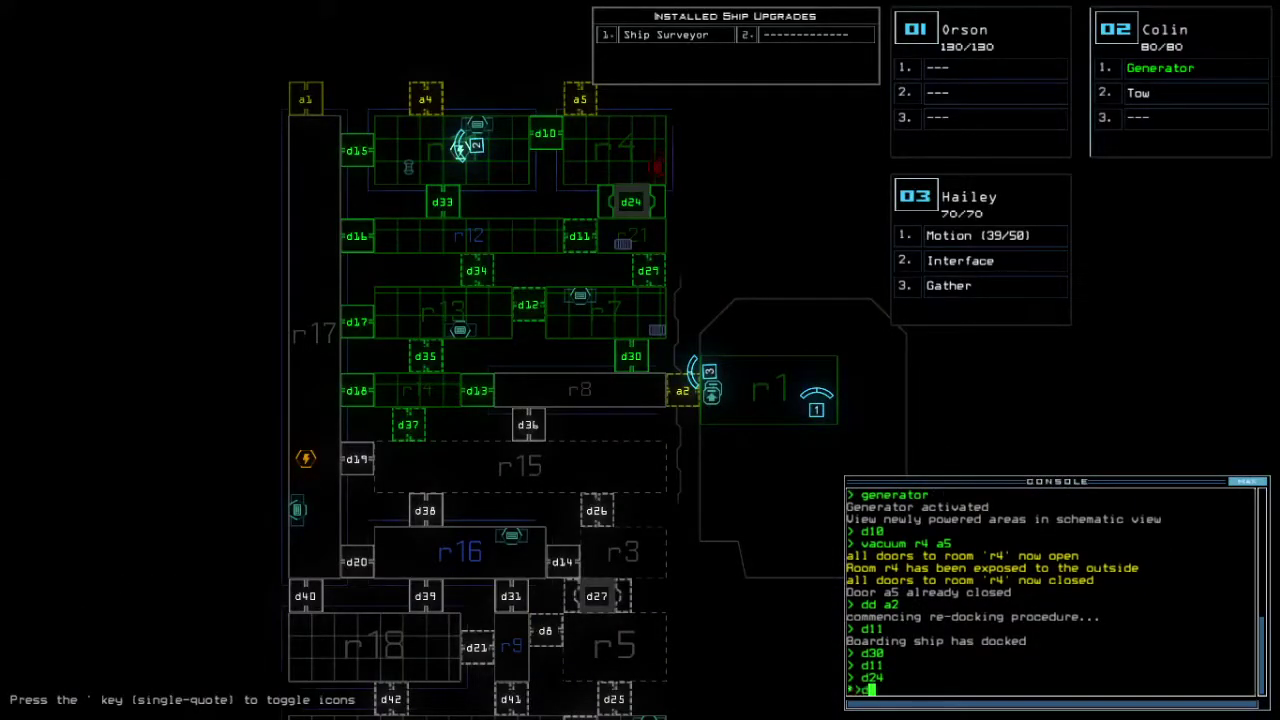
pyautogui.write('4')
pyautogui.press('Return')
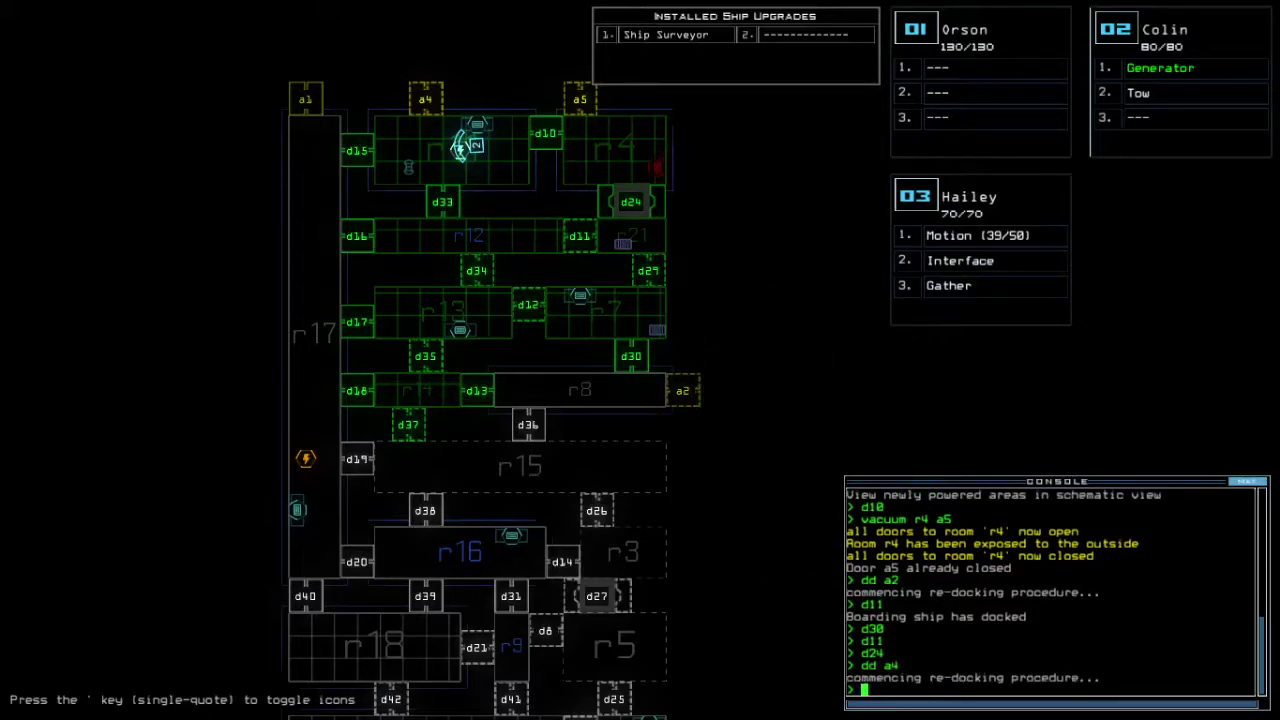
pyautogui.write('a1')
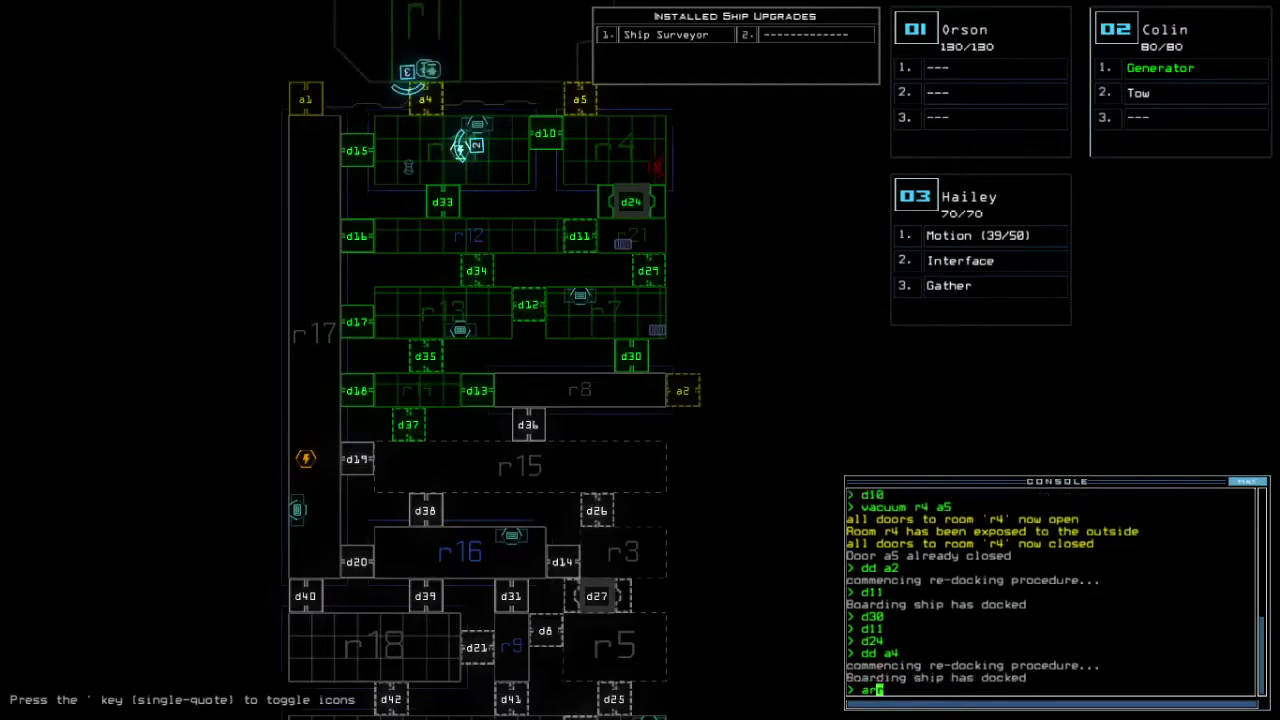
# Step: Open and then close all doors to room r1 while checking the drone camera
pyautogui.press('Return')
pyautogui.press('space')
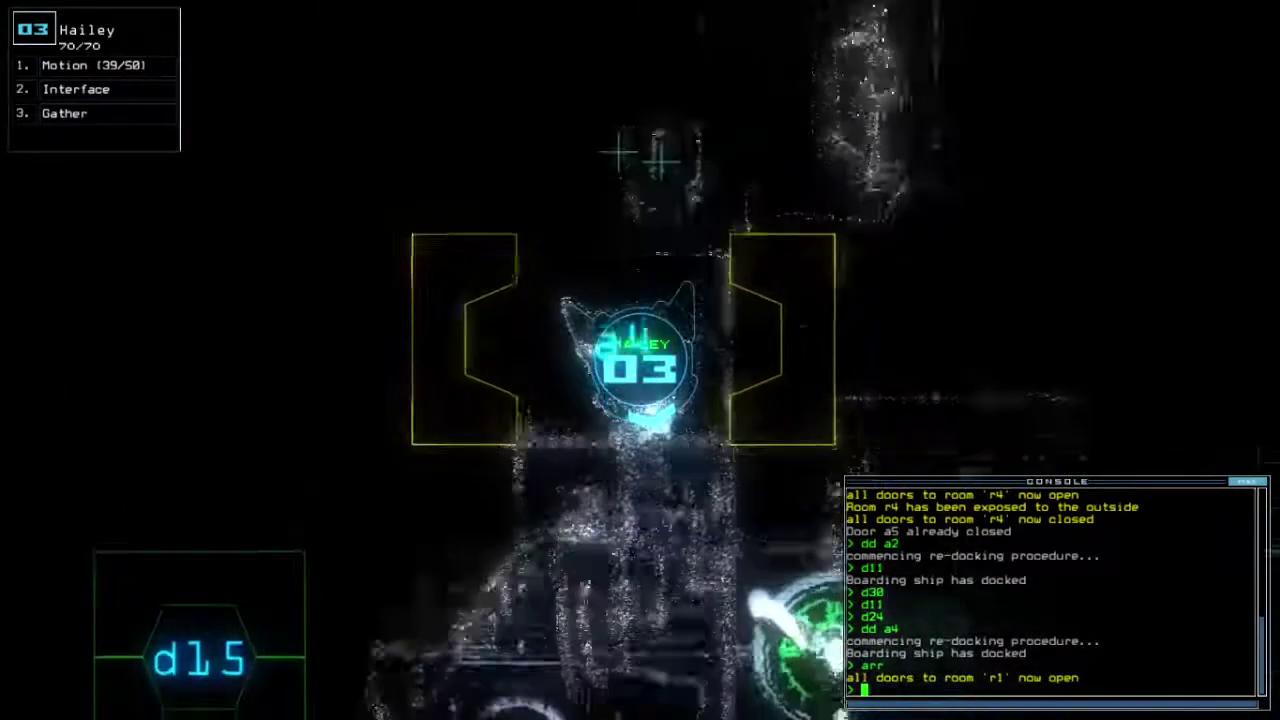
pyautogui.write('a r1')
pyautogui.press('Return')
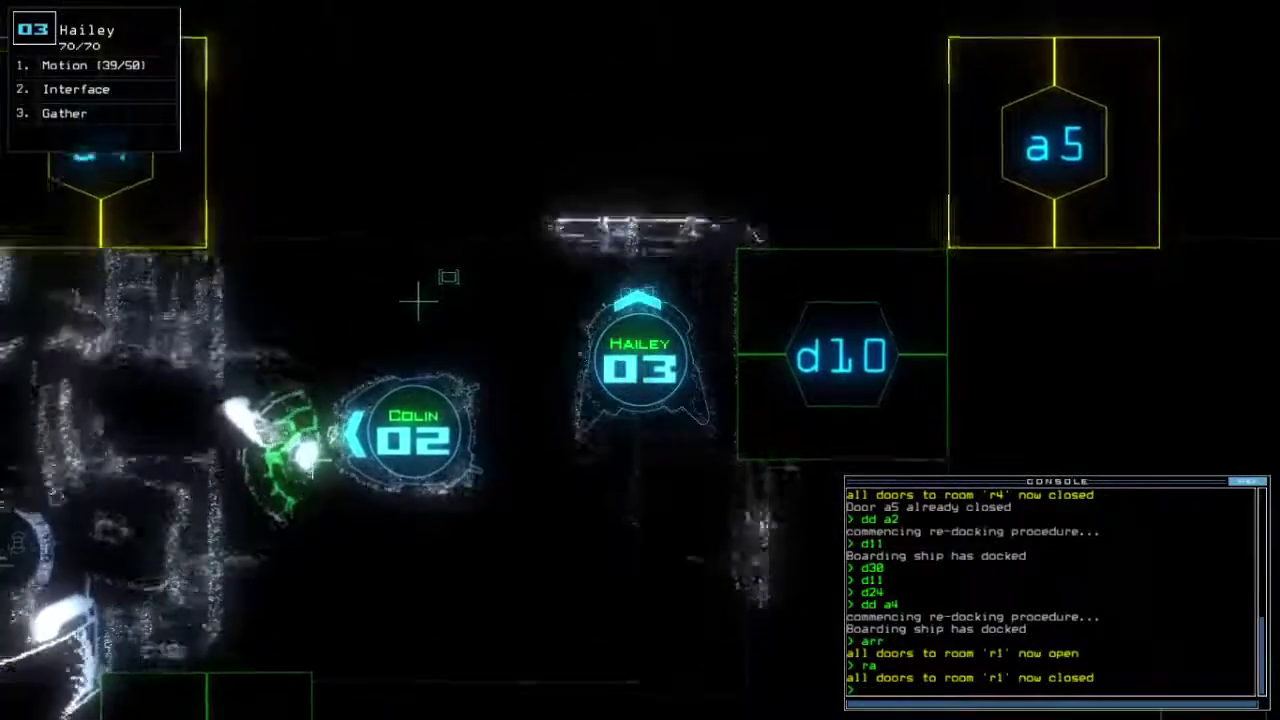
pyautogui.press('space')
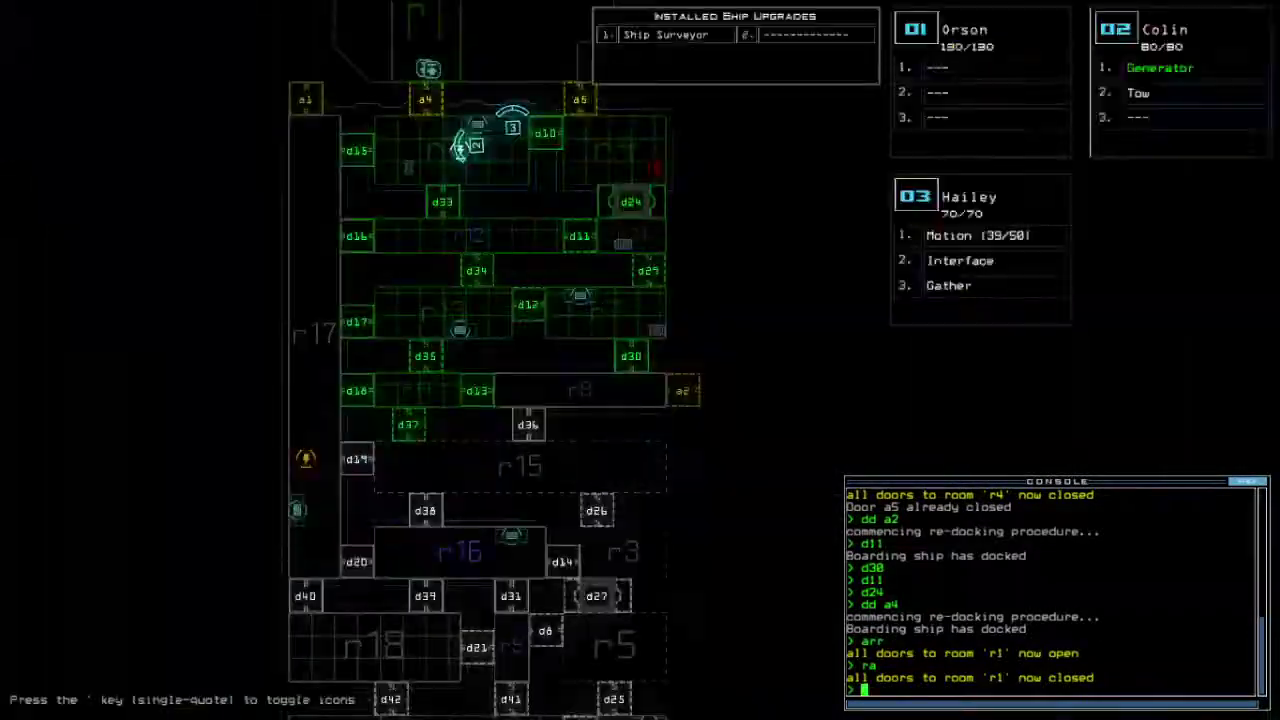
pyautogui.write('d24')
# Step: Open door d24 and vent room r4 through airlock a5
pyautogui.press('Return')
pyautogui.write('vacuum r')
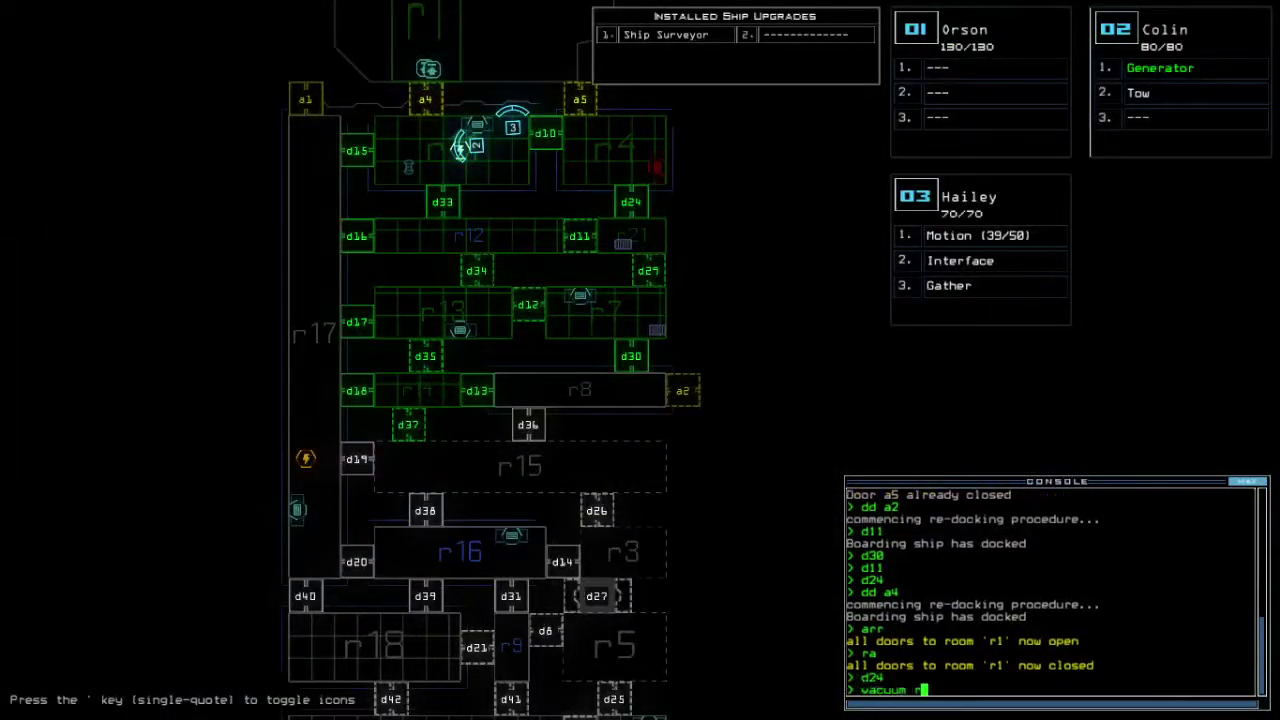
pyautogui.press('space')
pyautogui.press('Return')
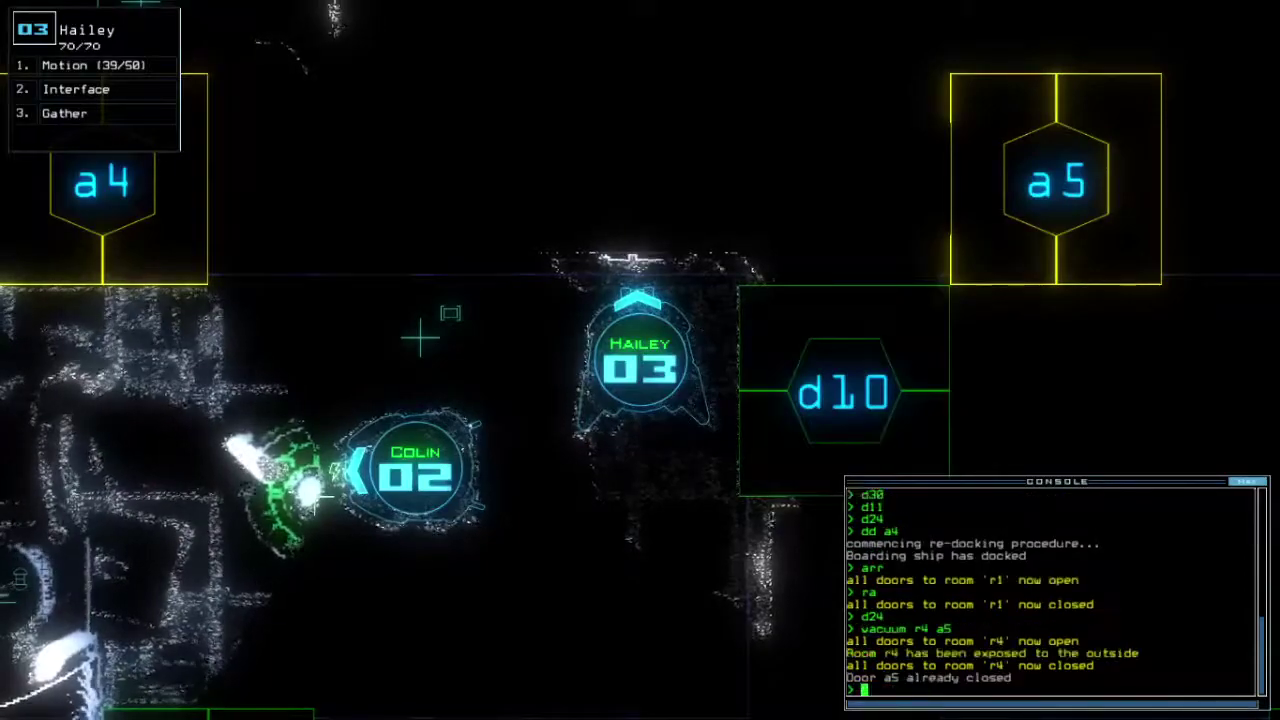
pyautogui.press('space')
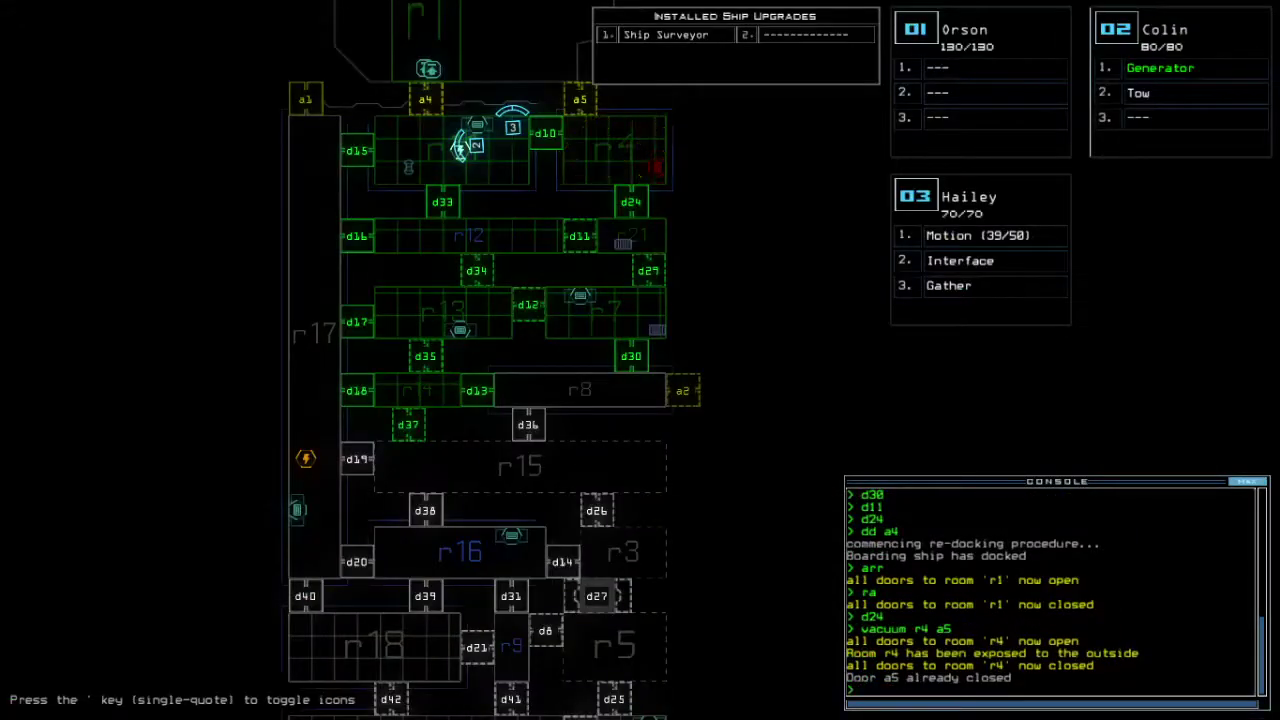
pyautogui.write('d10')
# Step: Open doors d10 and d29 while watching the drones
pyautogui.press('Return')
pyautogui.press('space')
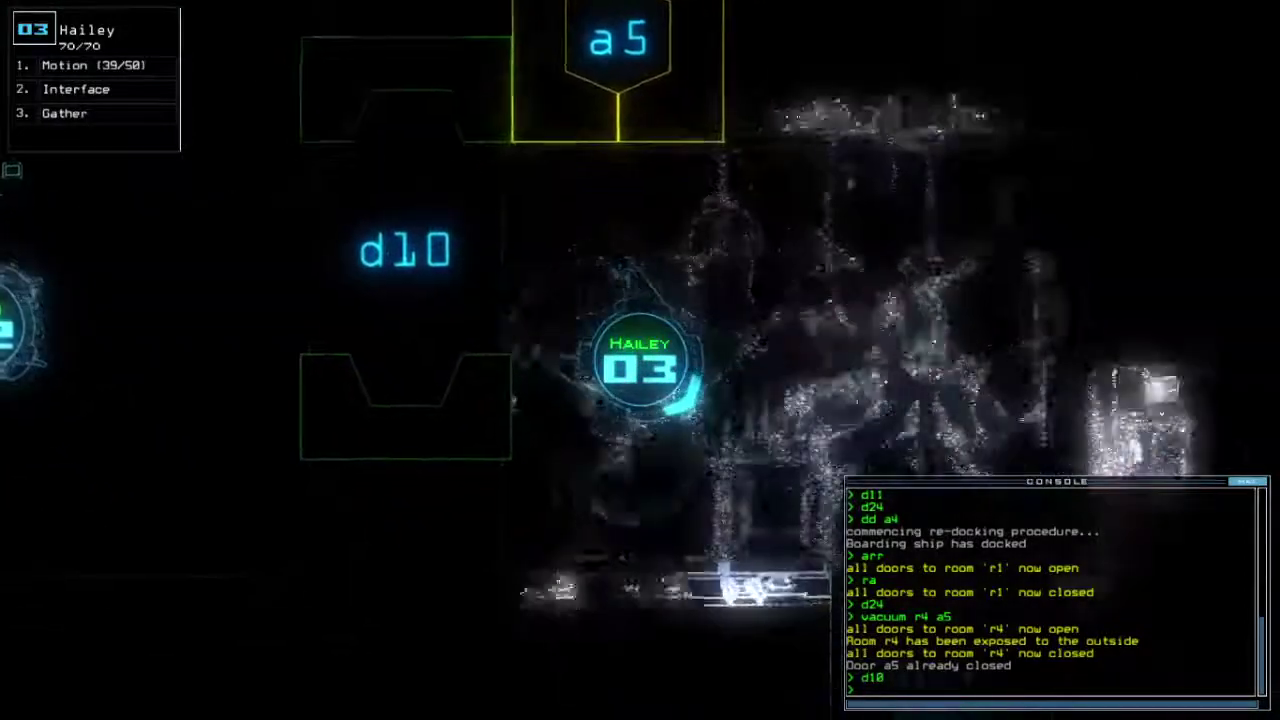
pyautogui.press('space')
pyautogui.write('d')
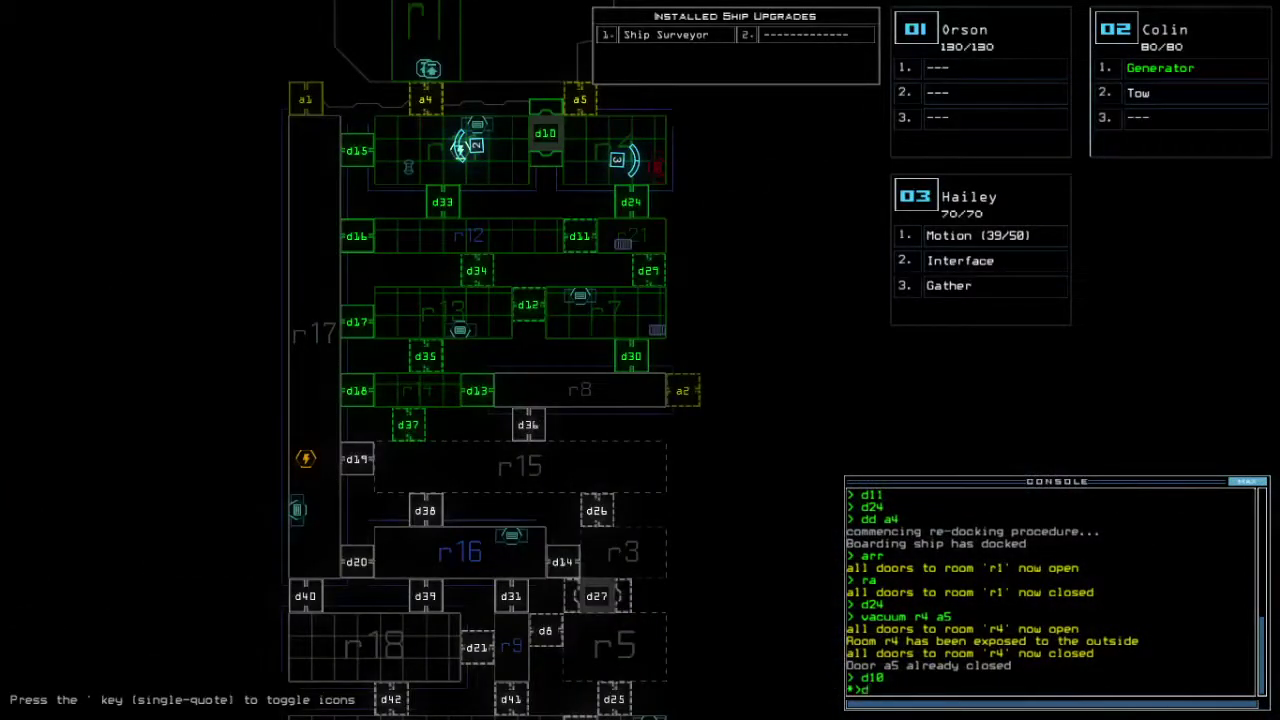
pyautogui.write('29')
pyautogui.press('Return')
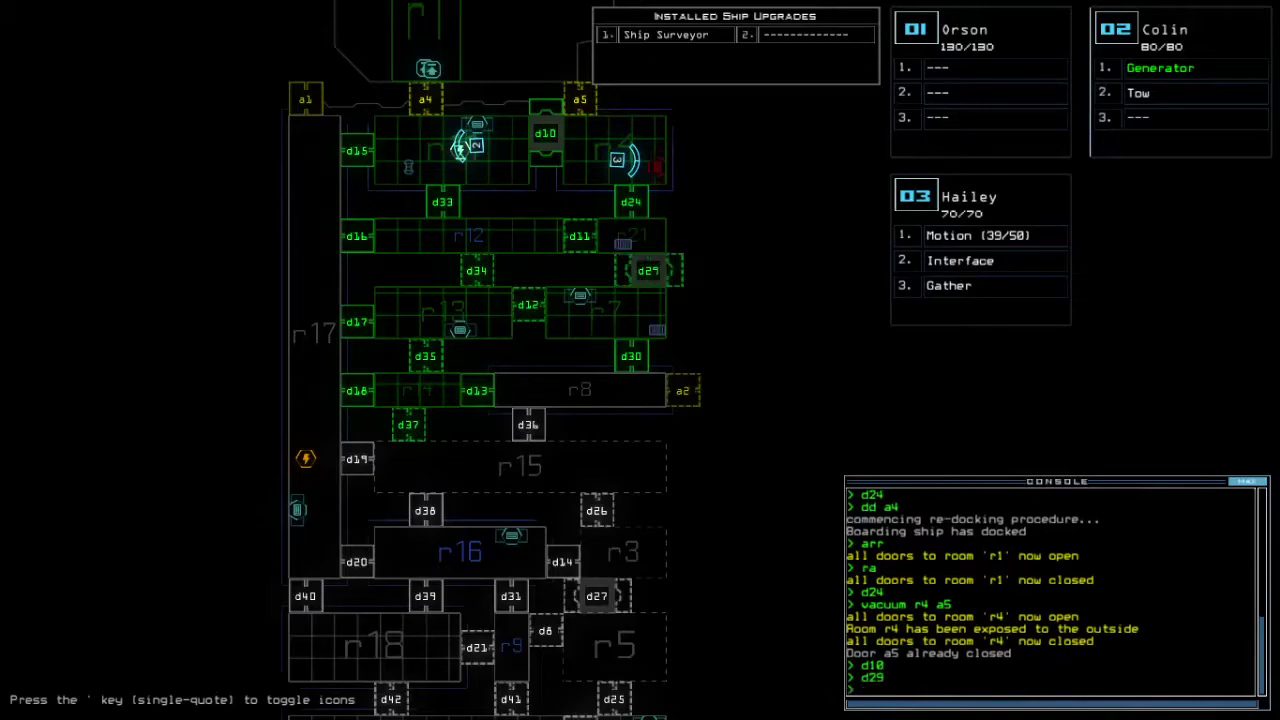
pyautogui.write('12')
# Step: Flag room r12 for the drones and toggle door d29 again
pyautogui.press('Return')
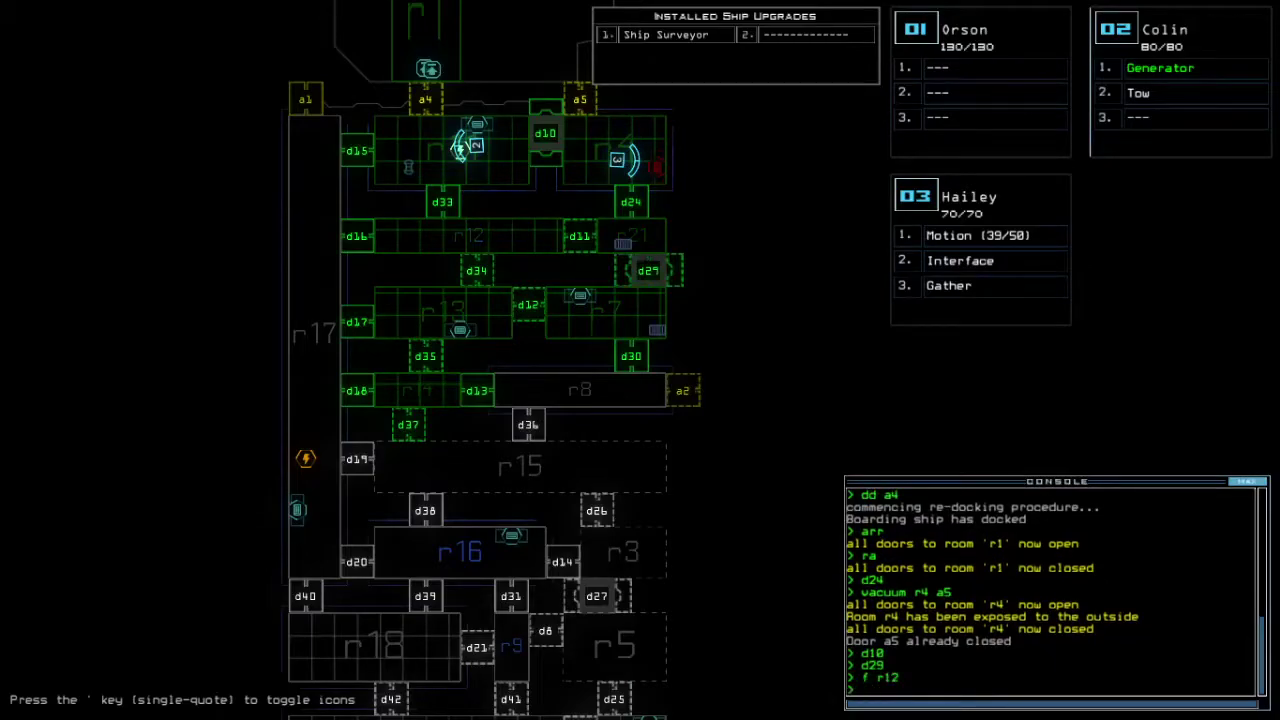
pyautogui.press('space')
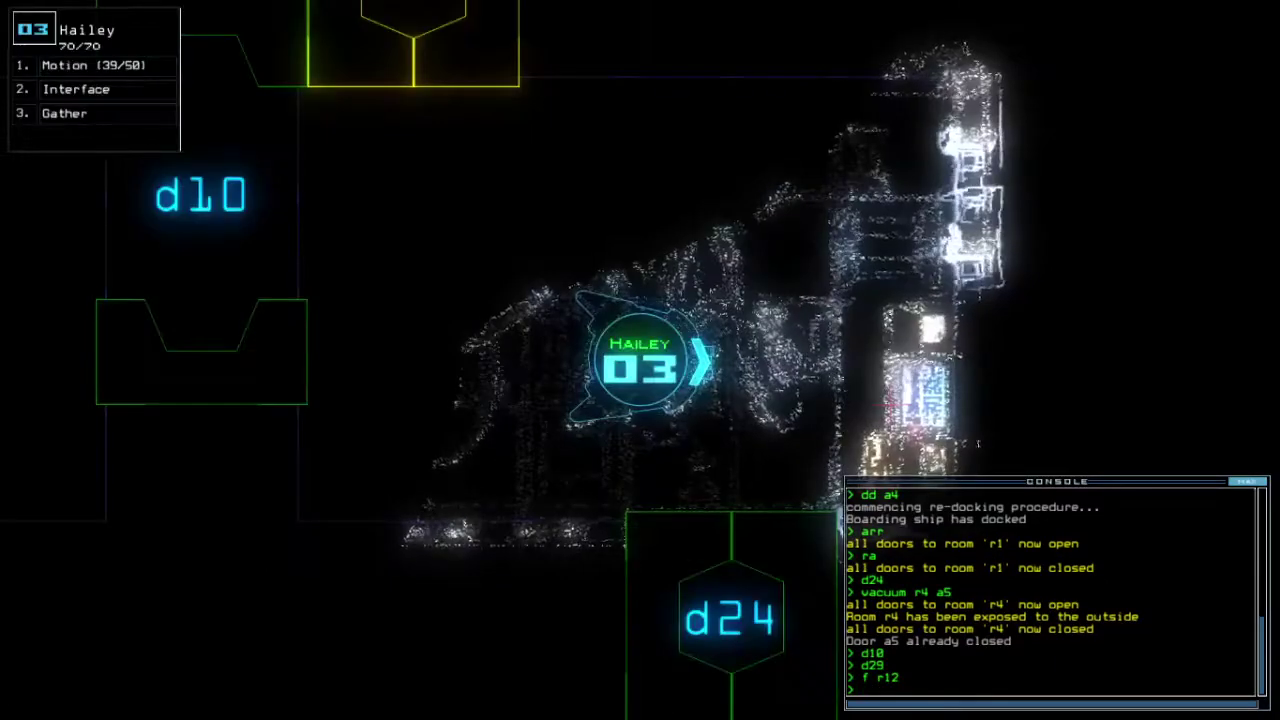
pyautogui.press('space')
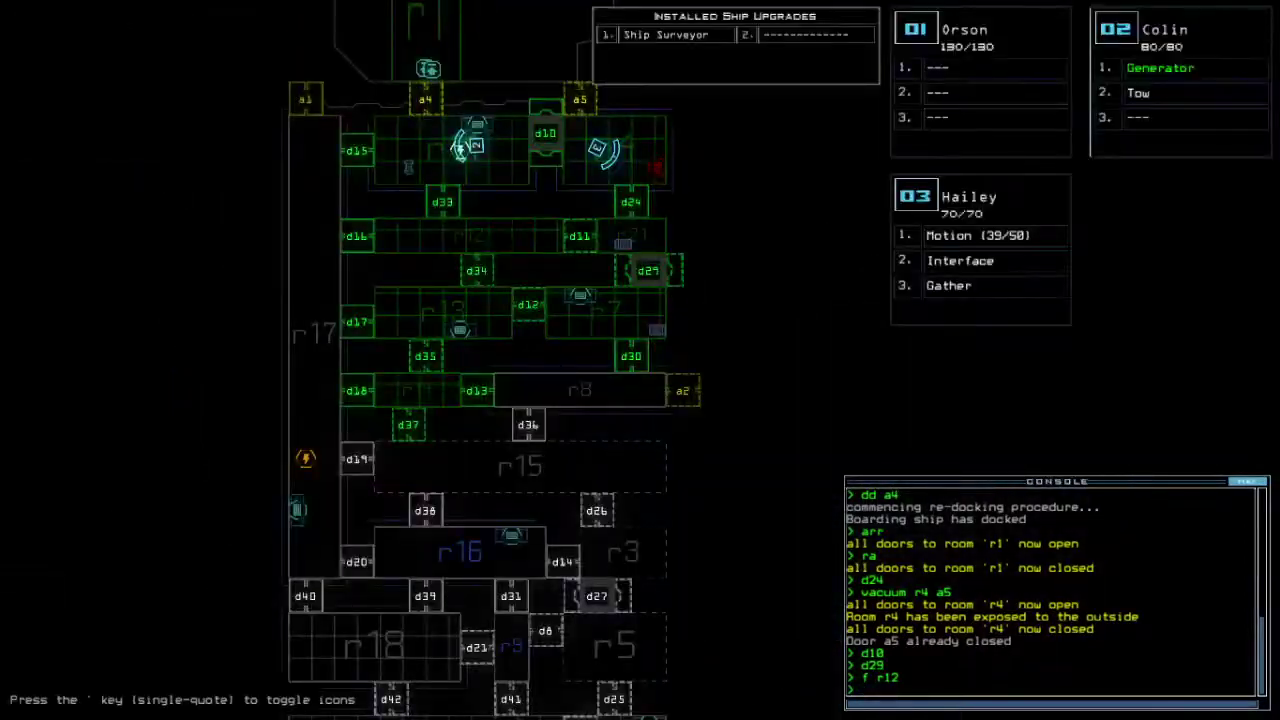
pyautogui.write('d29')
pyautogui.press('Return')
pyautogui.press('space')
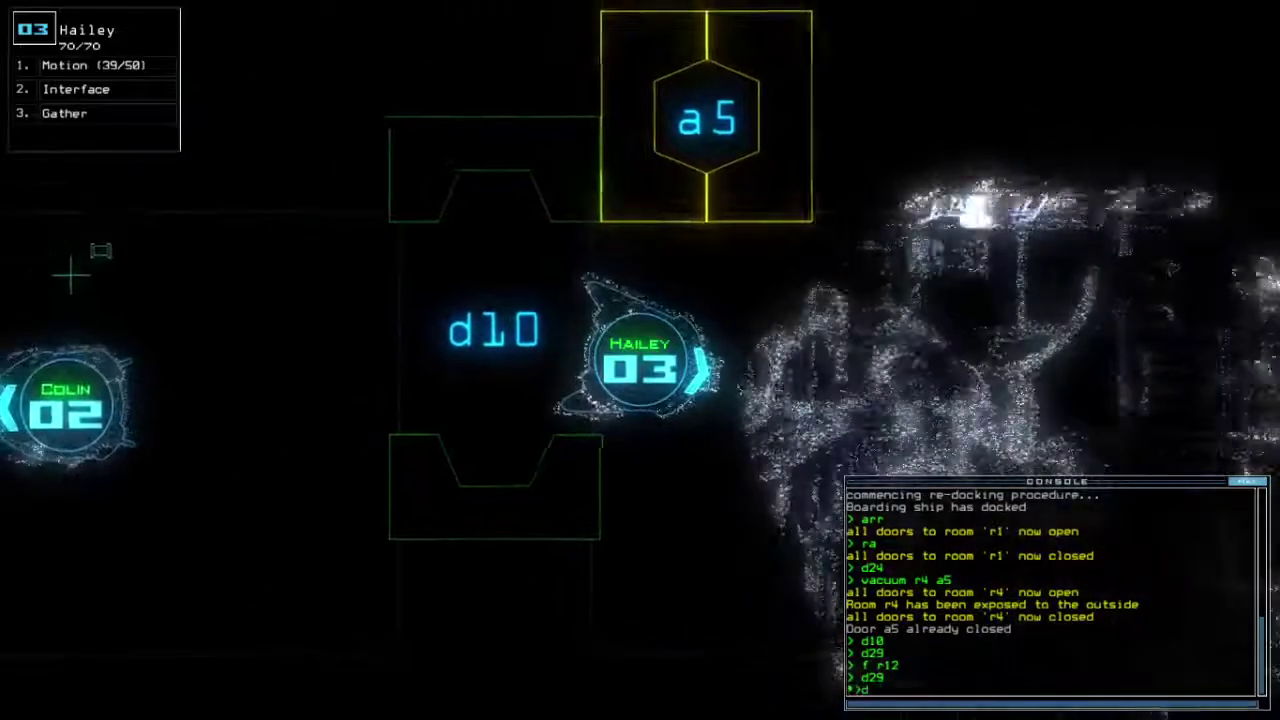
pyautogui.write('d10 d2')
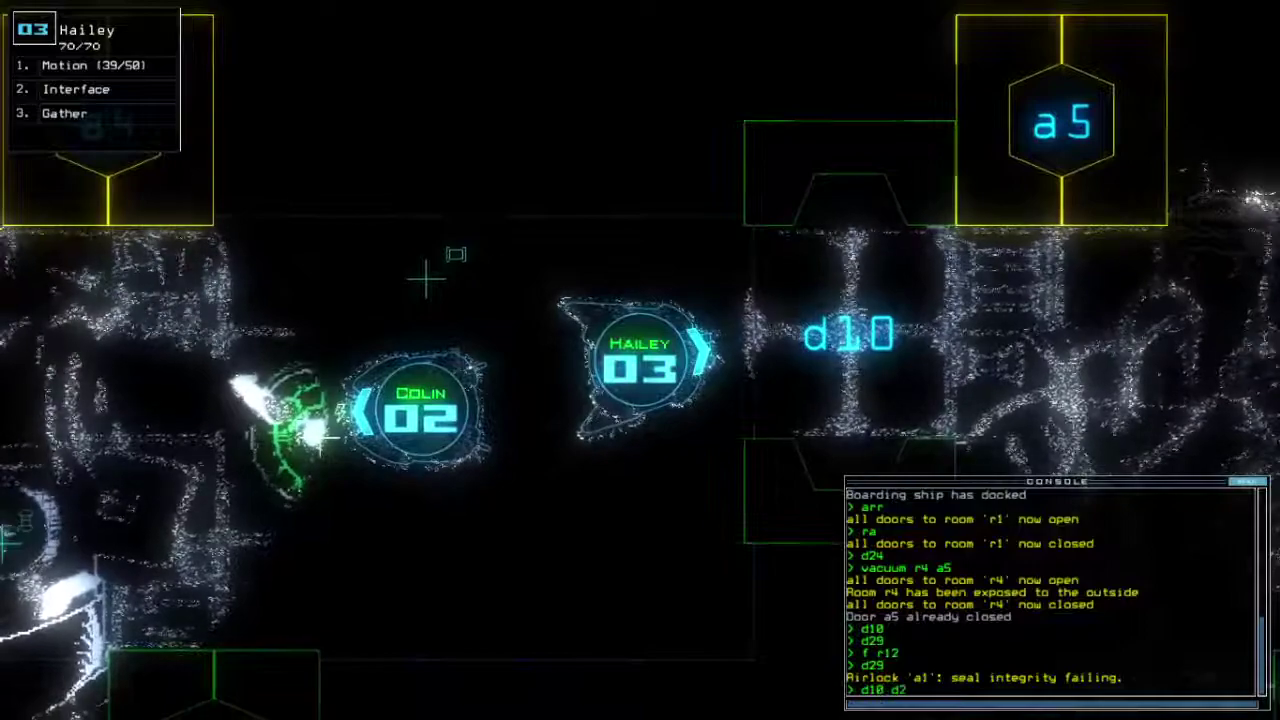
pyautogui.write('4')
# Step: Toggle doors d10 and d24 and re-dock at airlock a1 to stabilize its seal
pyautogui.press('Return')
pyautogui.press('space')
pyautogui.write('1')
pyautogui.press('Return')
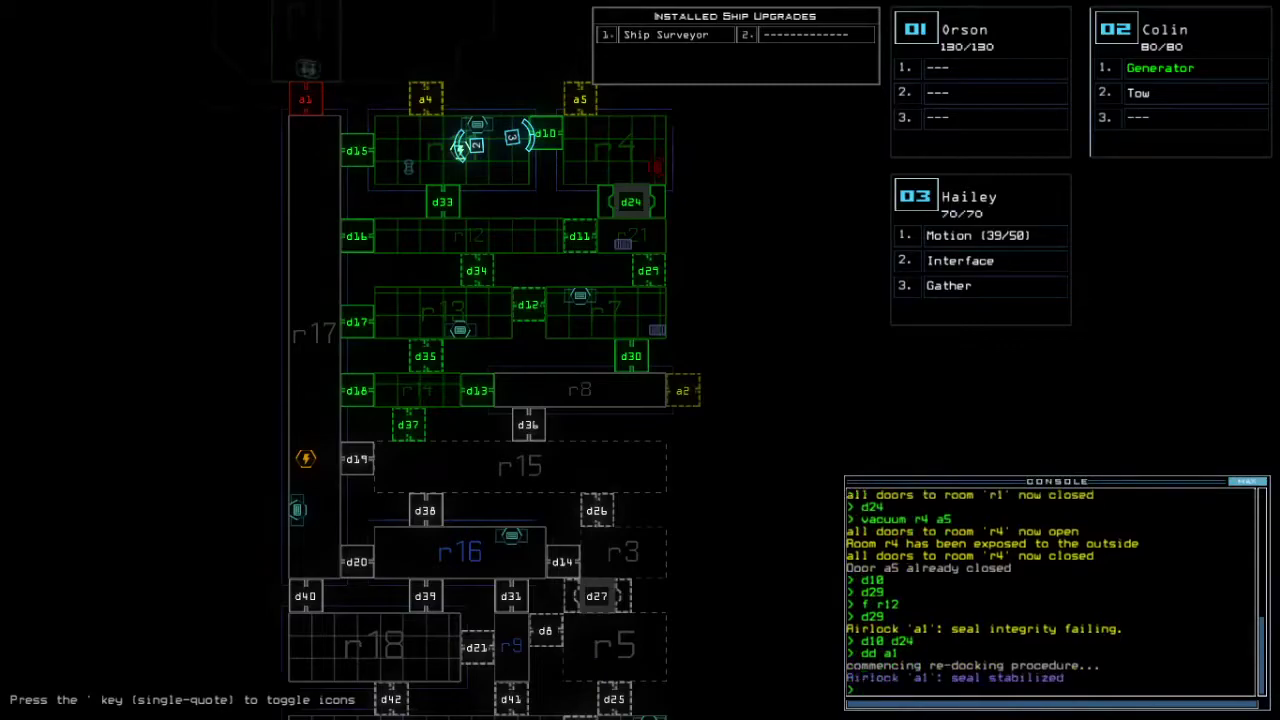
pyautogui.press('space')
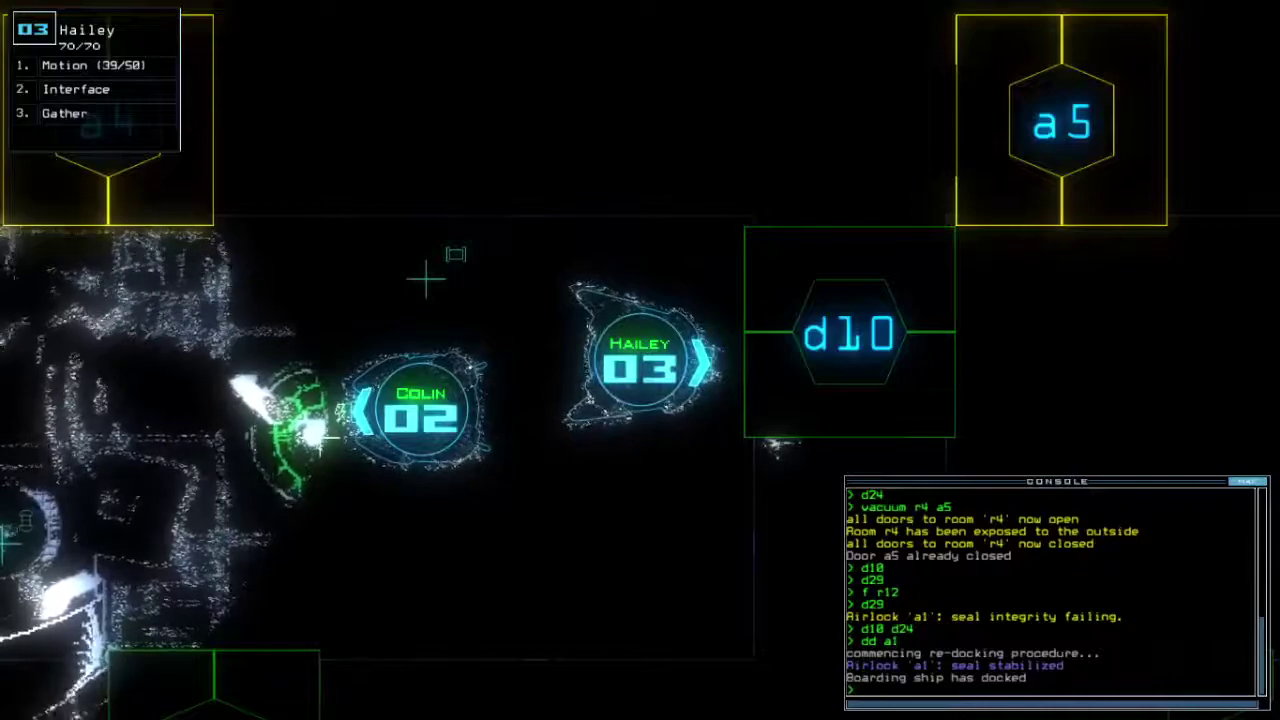
pyautogui.press('space')
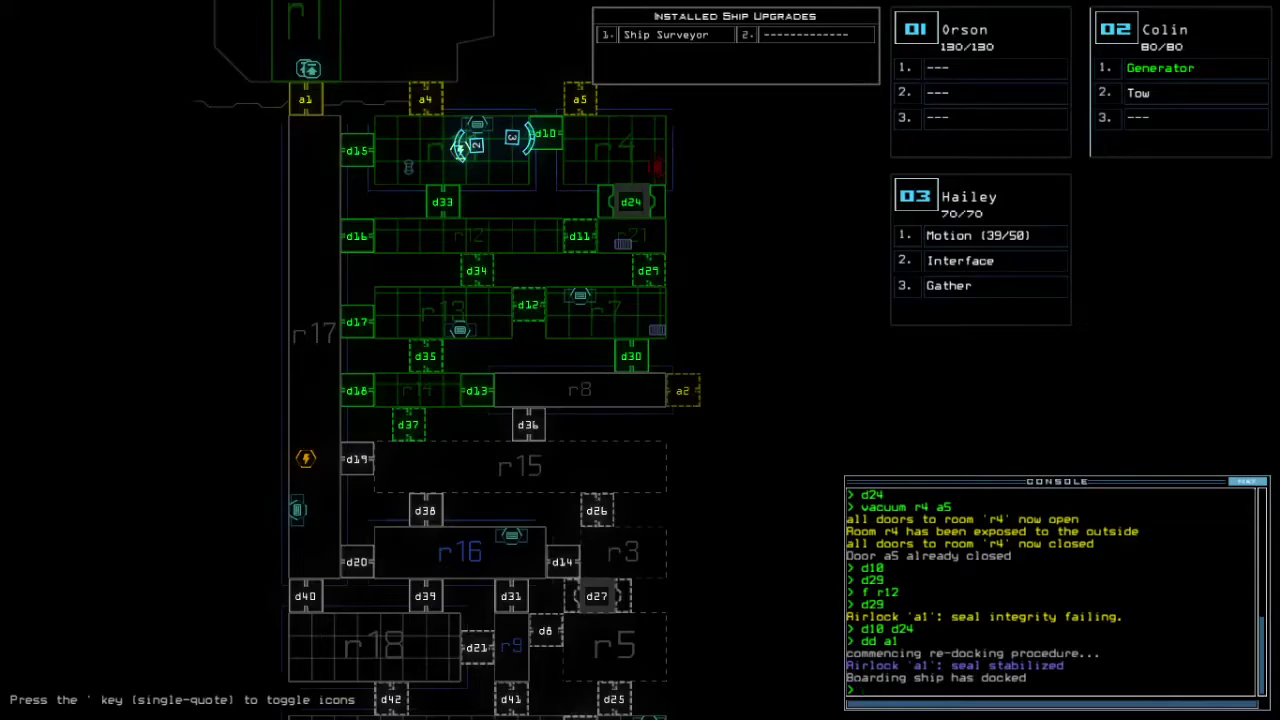
# Step: Close the open door d24 after a glance at the drone camera
pyautogui.press('space')
pyautogui.press('space')
pyautogui.write('d24')
pyautogui.press('Return')
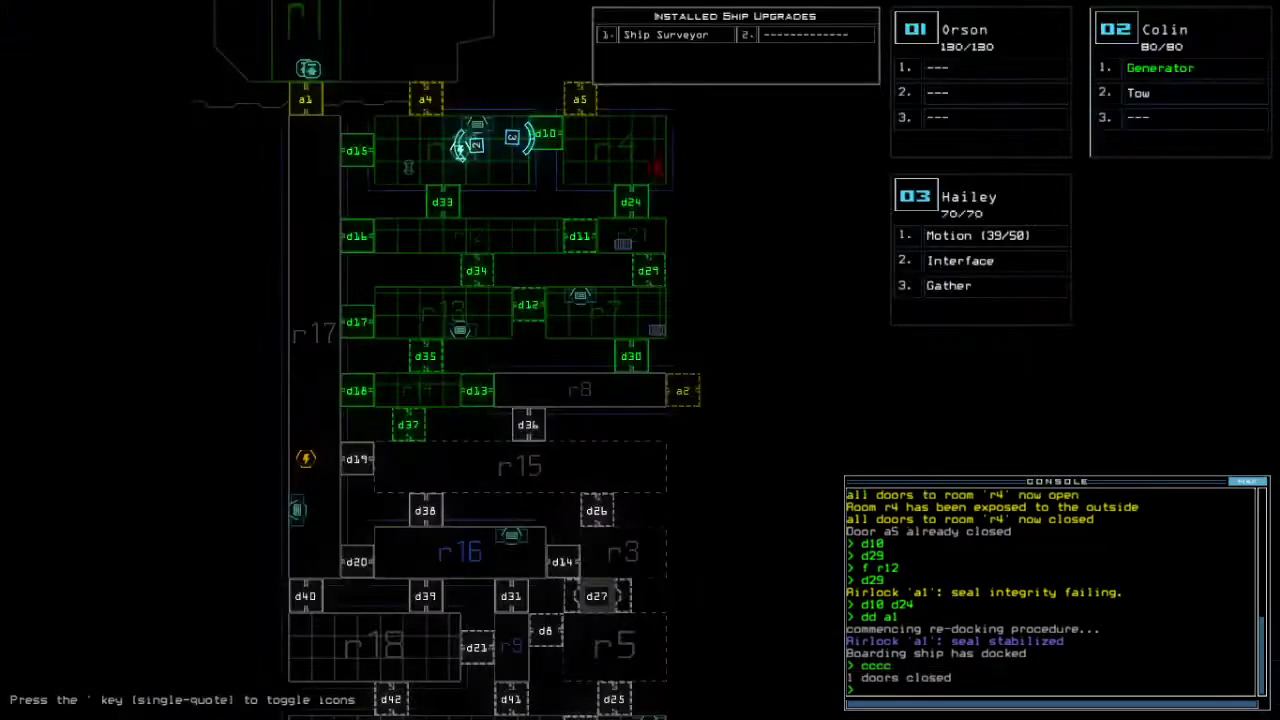
pyautogui.write('5')
# Step: Vent room r4 through airlock a5 again, then open doors d33, d34 and d35 for Hailey
pyautogui.press('Return')
pyautogui.press('space')
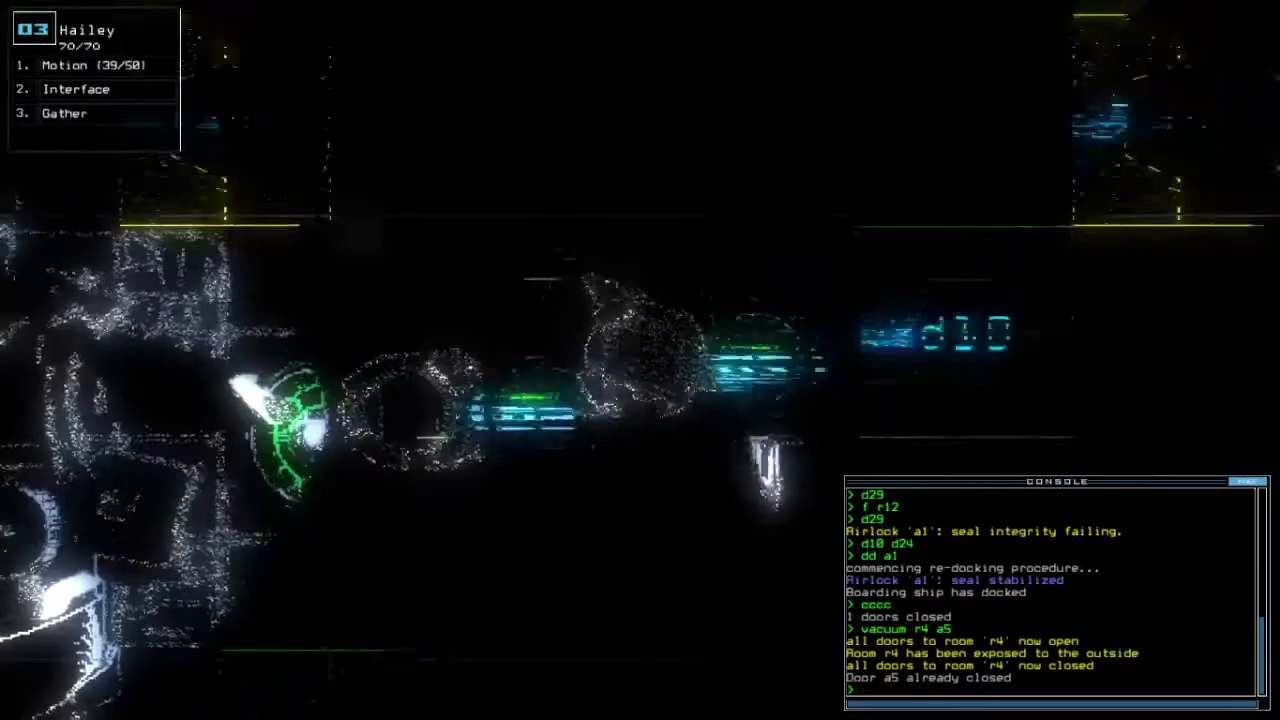
pyautogui.press('space')
pyautogui.press('space')
pyautogui.write('d33')
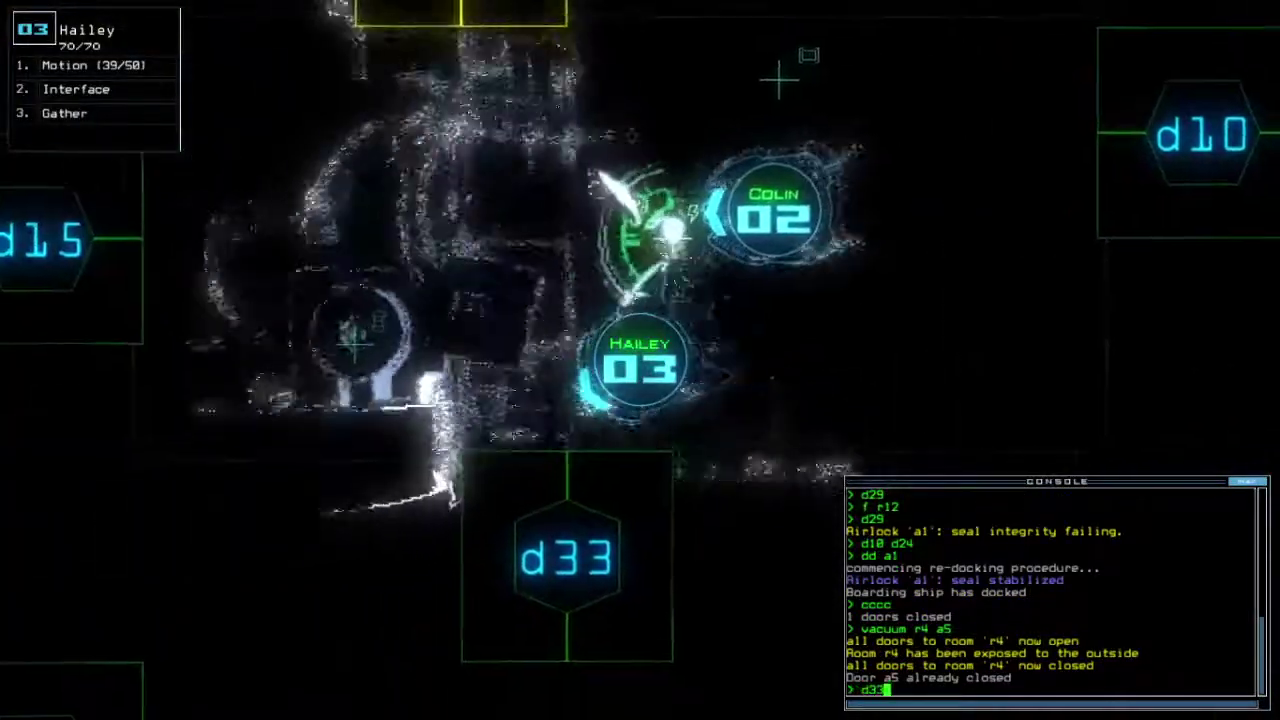
pyautogui.press('Return')
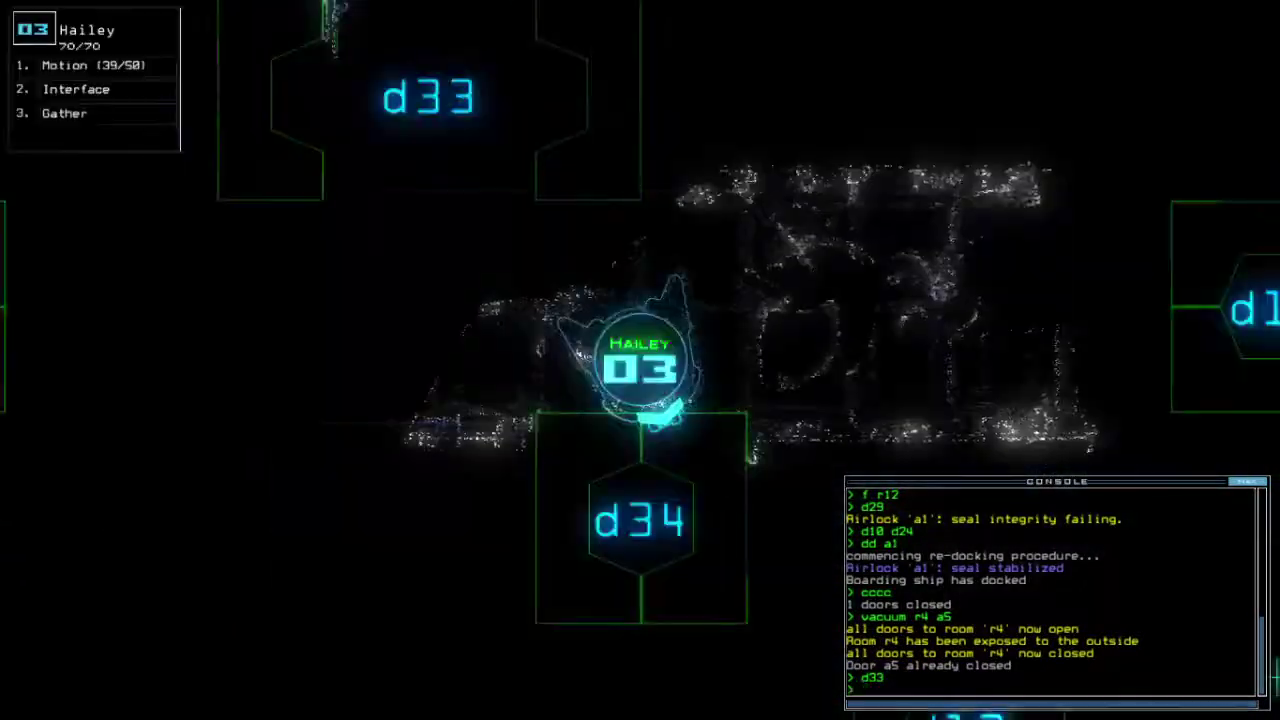
pyautogui.write('d34')
pyautogui.press('Return')
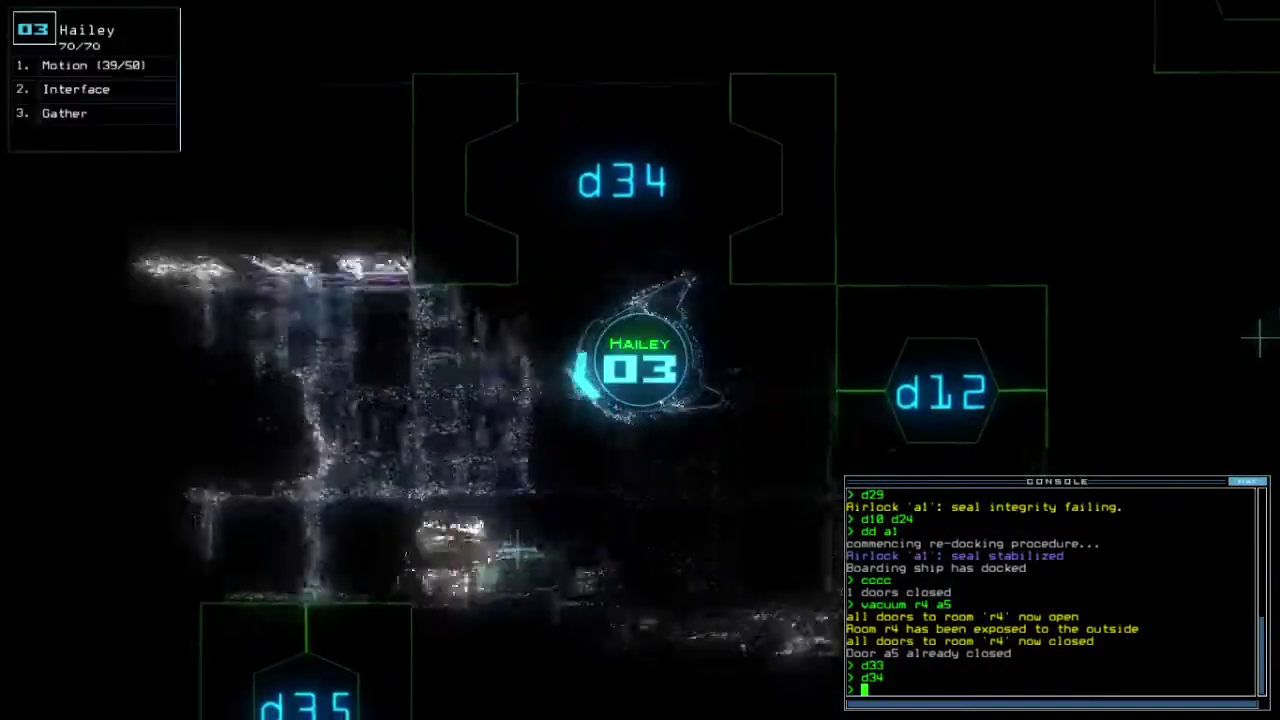
pyautogui.write('d35')
pyautogui.press('Return')
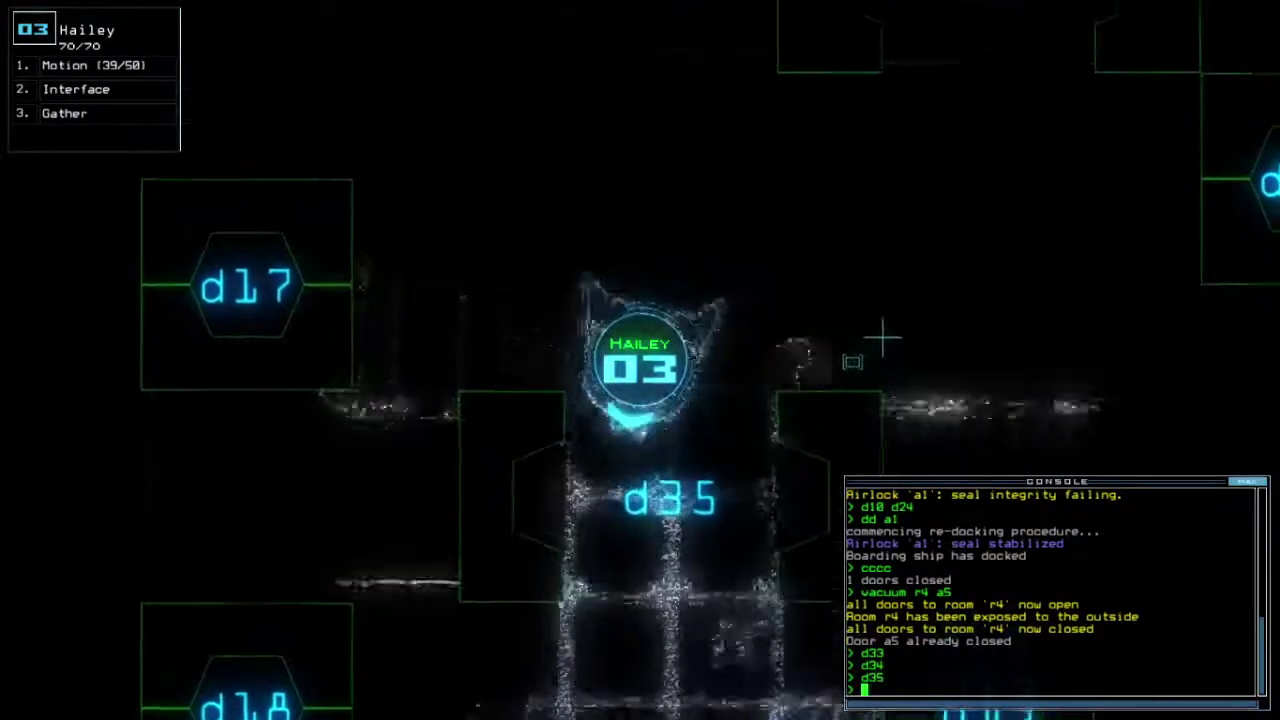
pyautogui.write('cccc')
# Step: Close the doors behind Hailey, open and close d17, then reopen d35
pyautogui.press('Return')
pyautogui.press('space')
pyautogui.press('space')
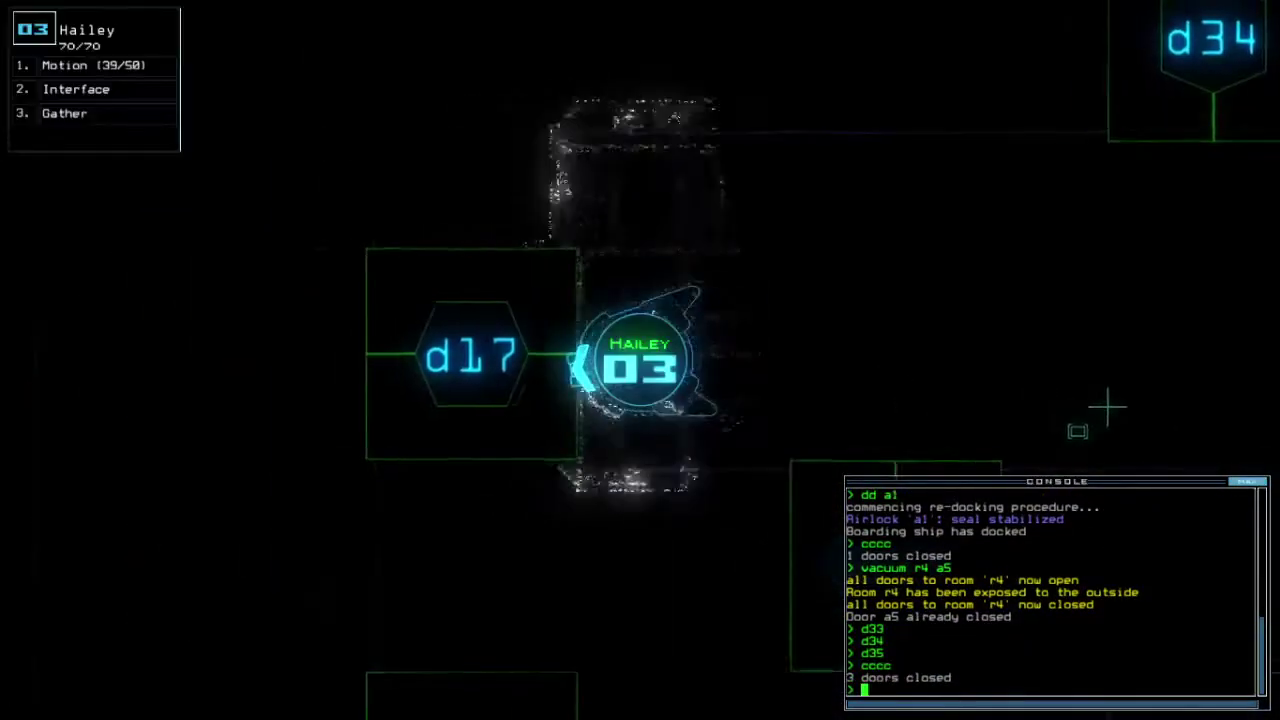
pyautogui.write('d17')
pyautogui.press('Return')
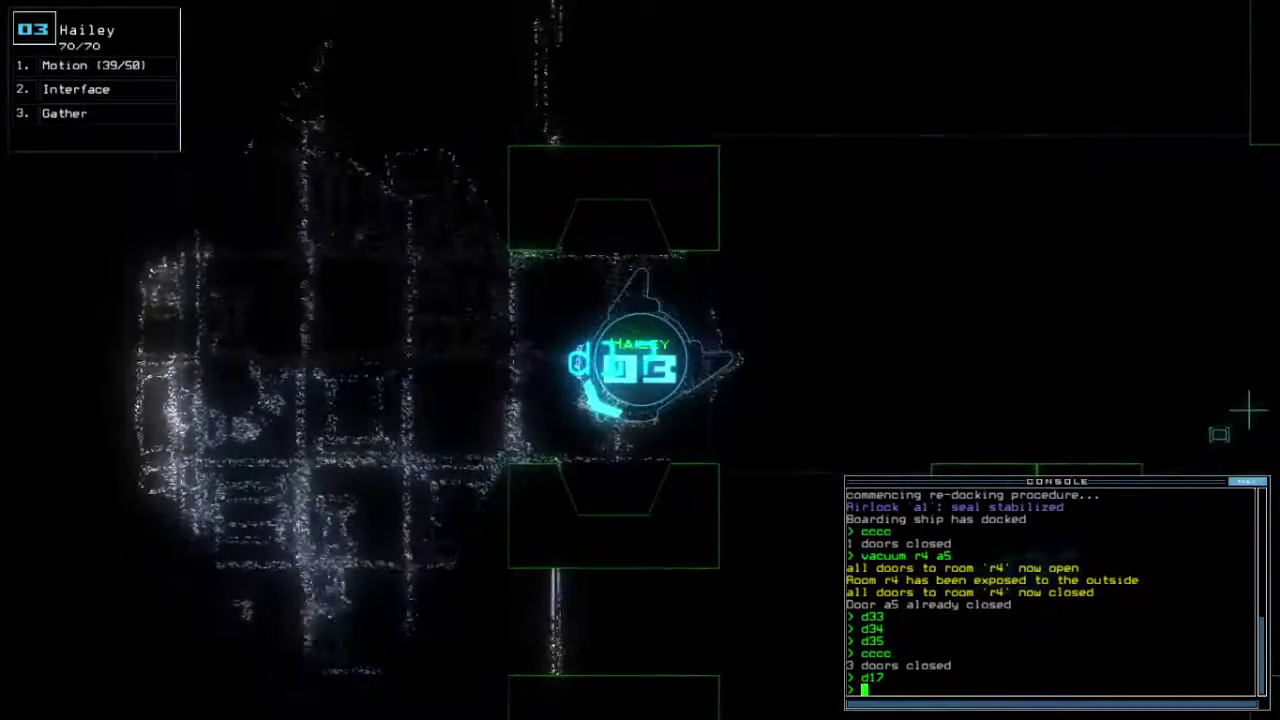
pyautogui.write('cccc')
pyautogui.press('Return')
pyautogui.press('space')
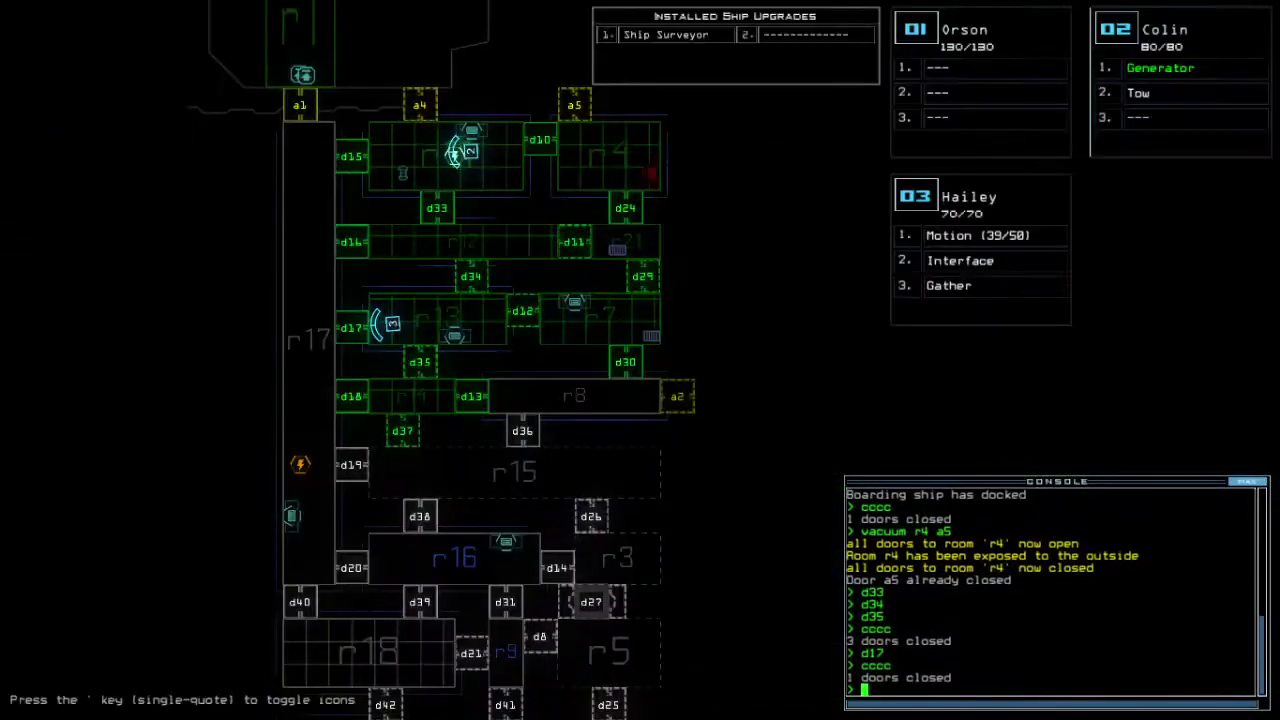
pyautogui.press('space')
pyautogui.write('d35')
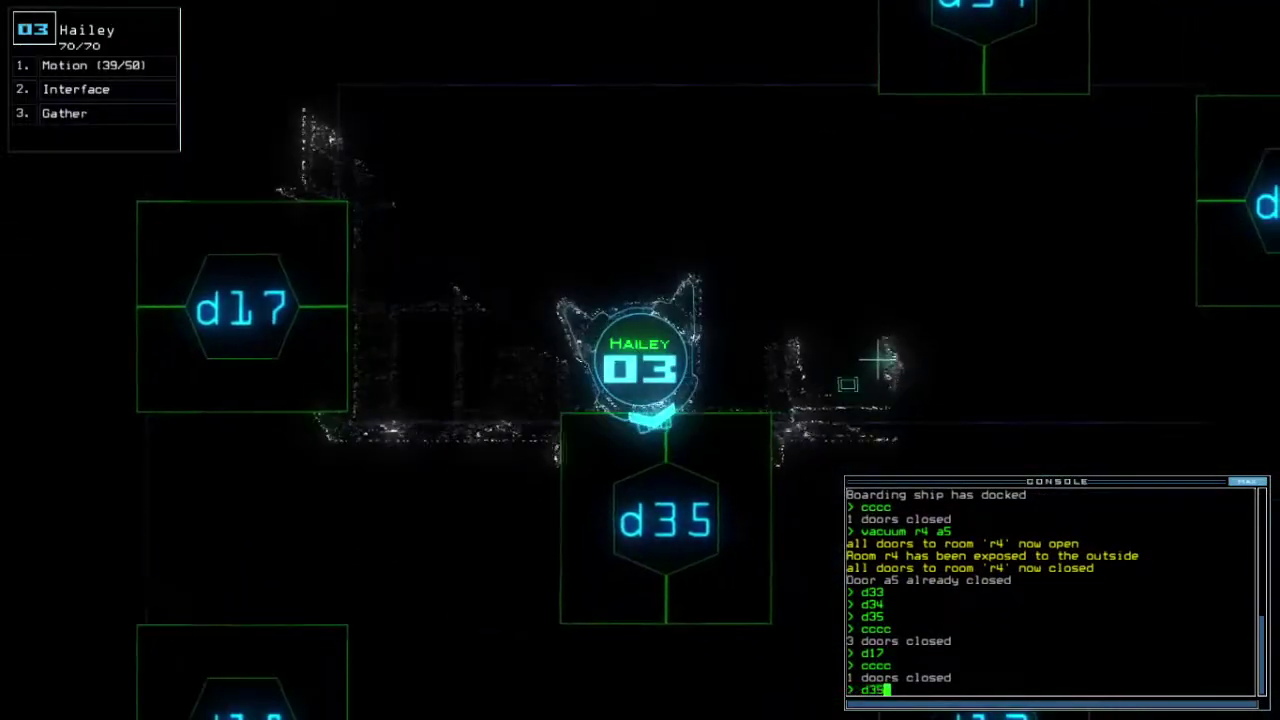
pyautogui.press('Return')
# Step: Run a motion scan, then have Hailey gather the scrap in the room
pyautogui.press('space')
pyautogui.write('motion')
pyautogui.press('Return')
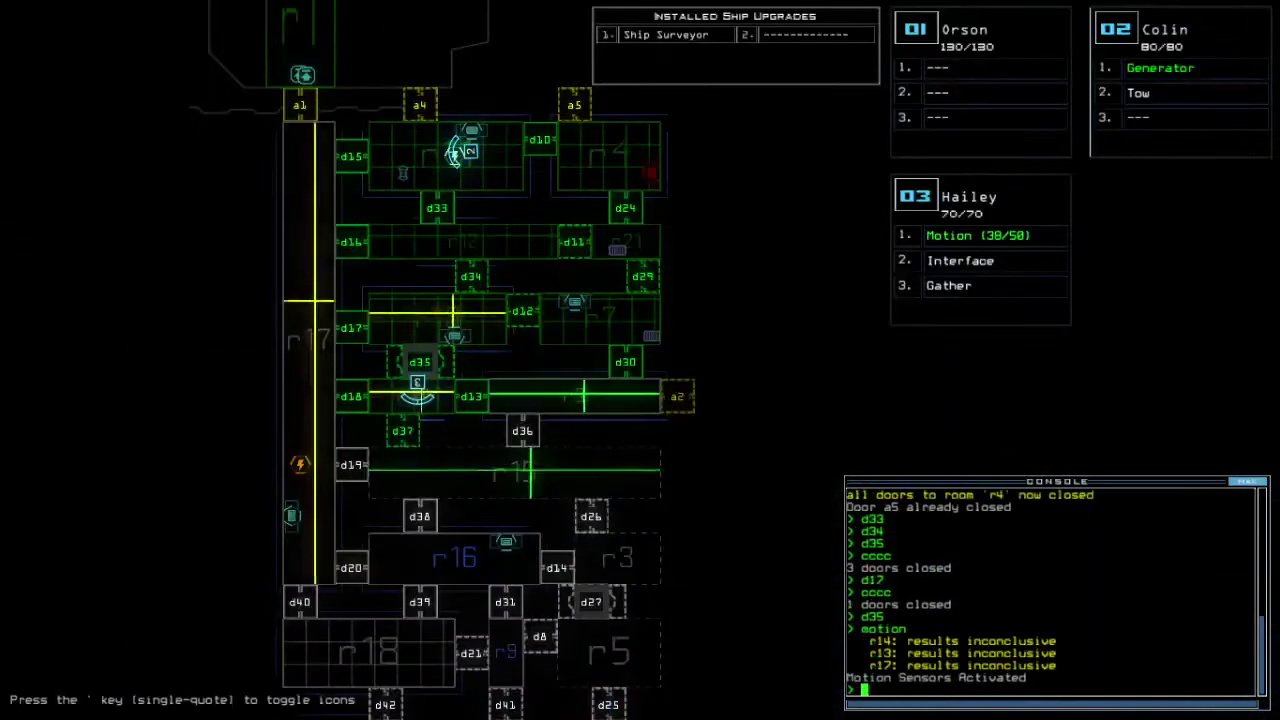
pyautogui.press('space')
pyautogui.write('d37')
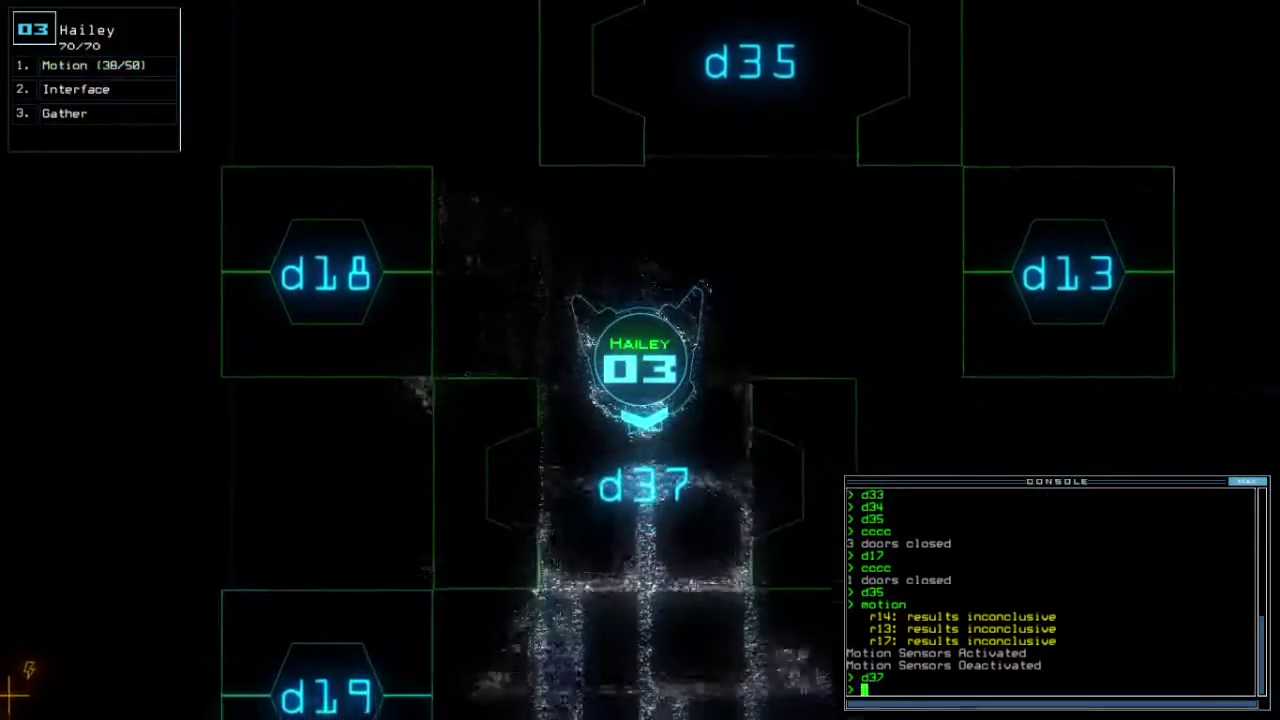
pyautogui.write('g')
pyautogui.press('Return')
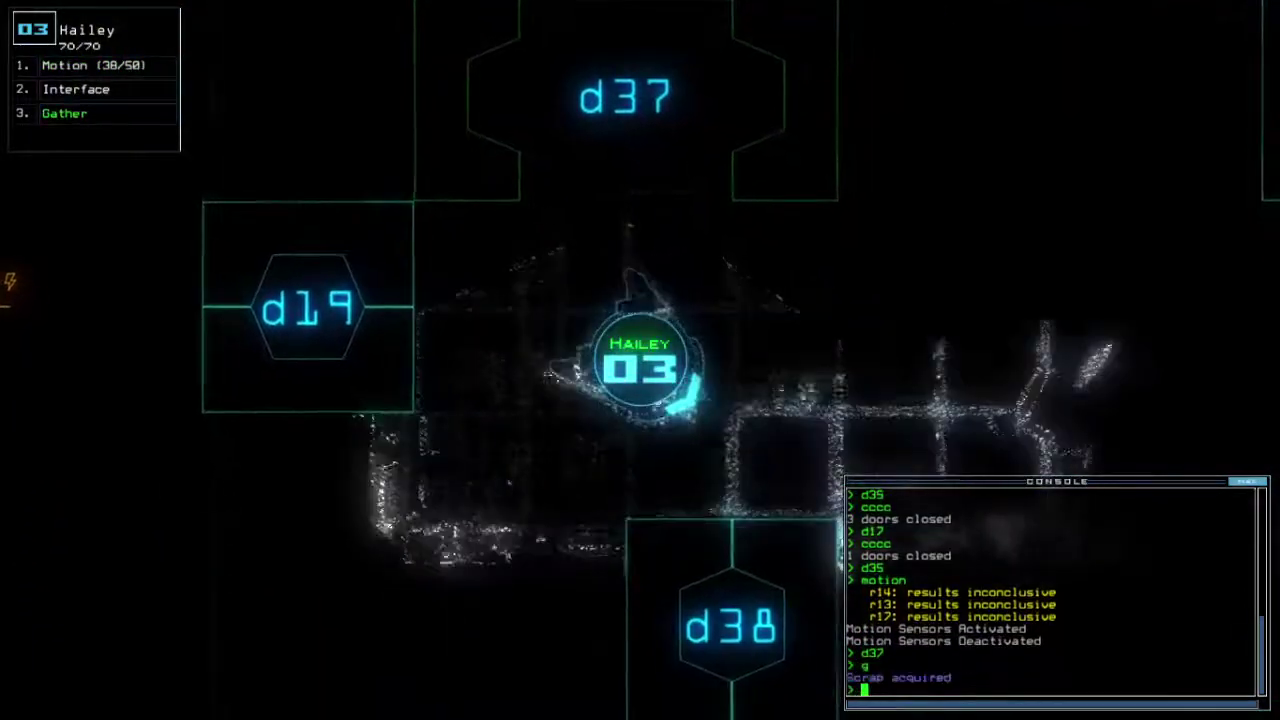
pyautogui.press('Right')
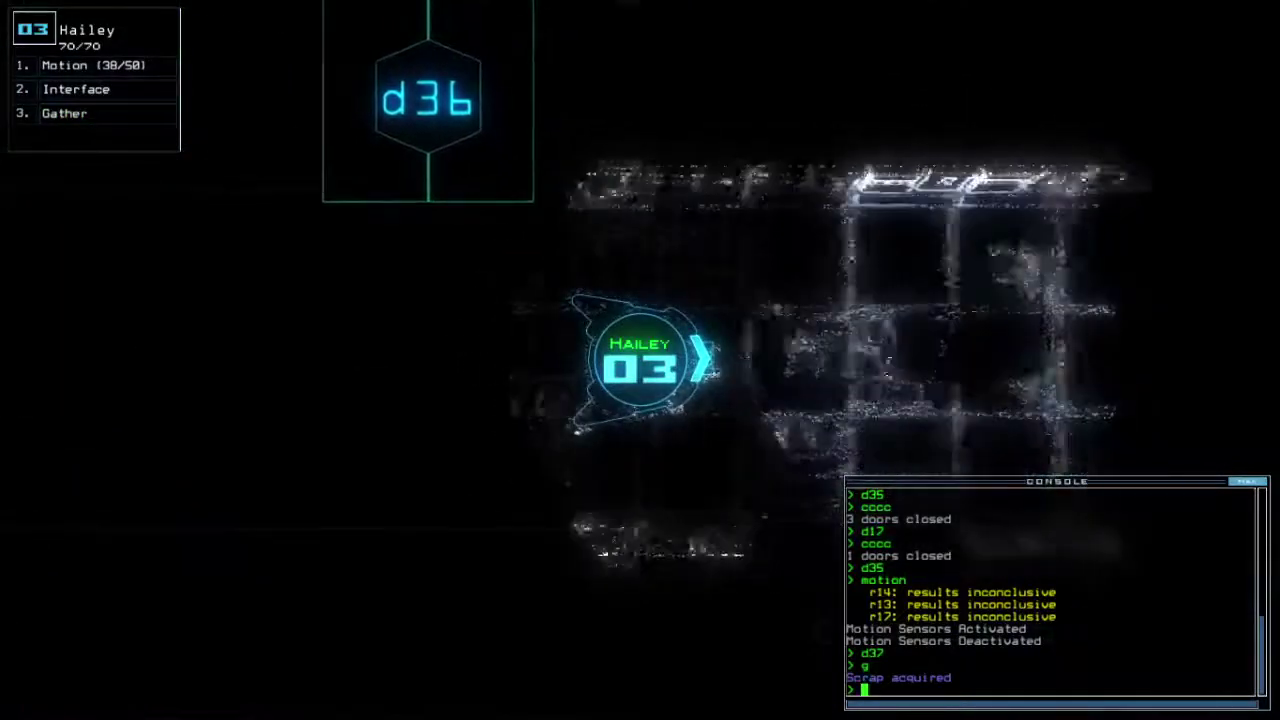
# Step: Flag rooms r10 and r20 and toggle door d37 again
pyautogui.press('space')
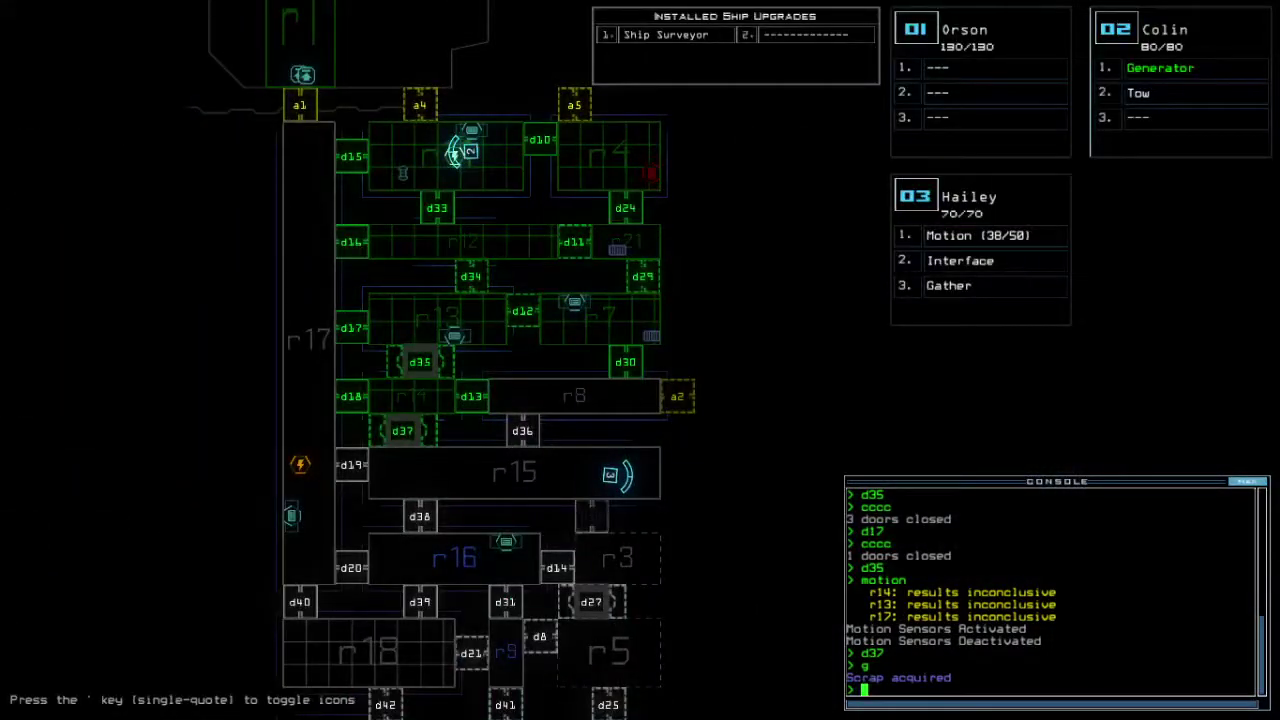
pyautogui.scroll(-5, 453, 155)
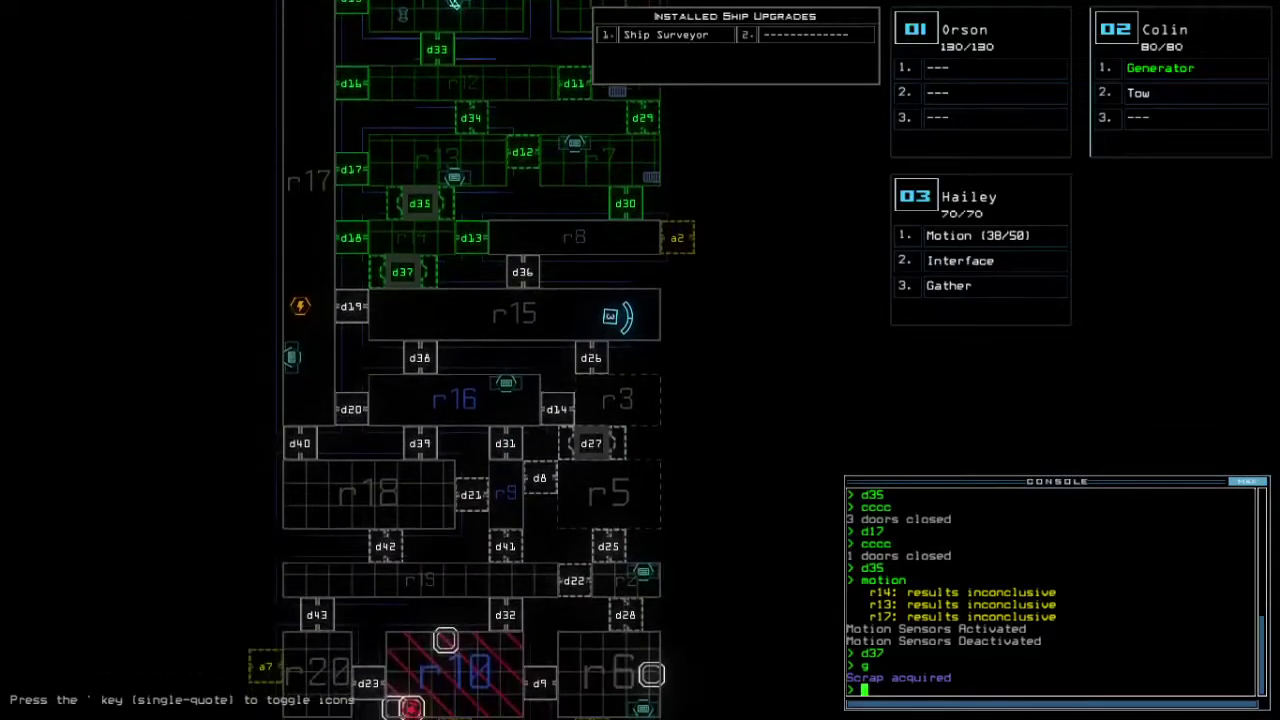
pyautogui.press('space')
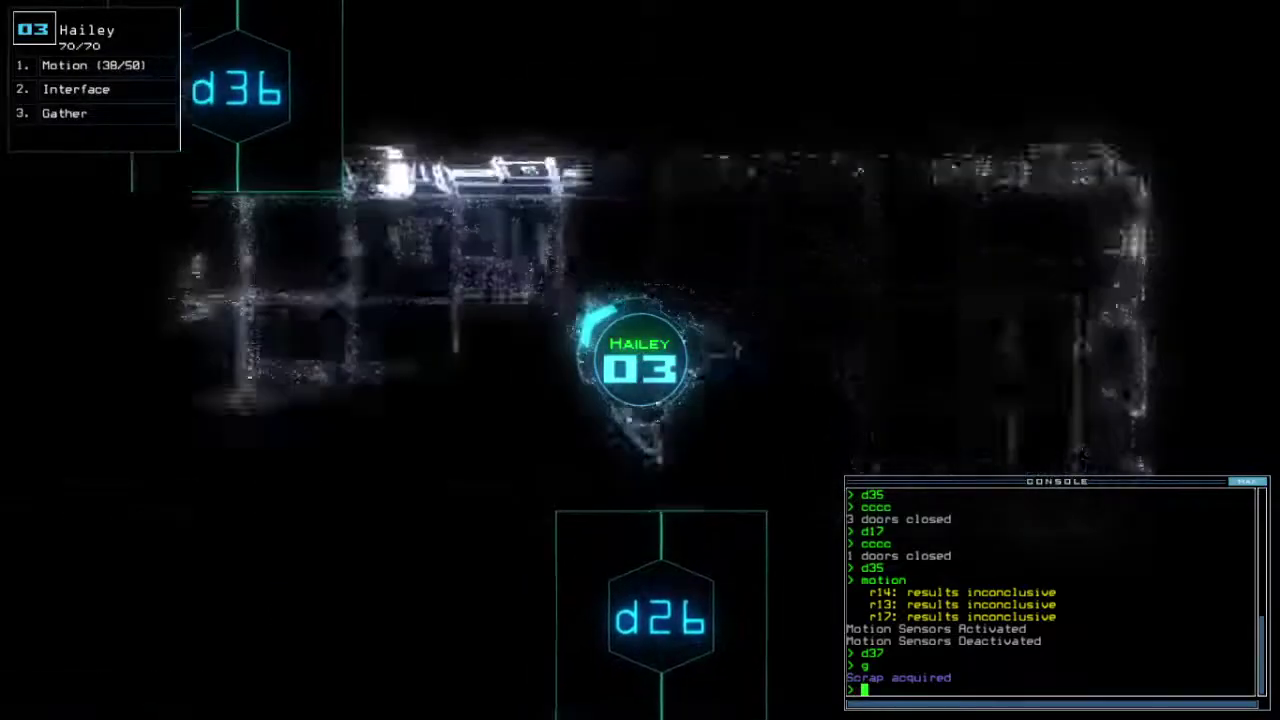
pyautogui.write('f r10')
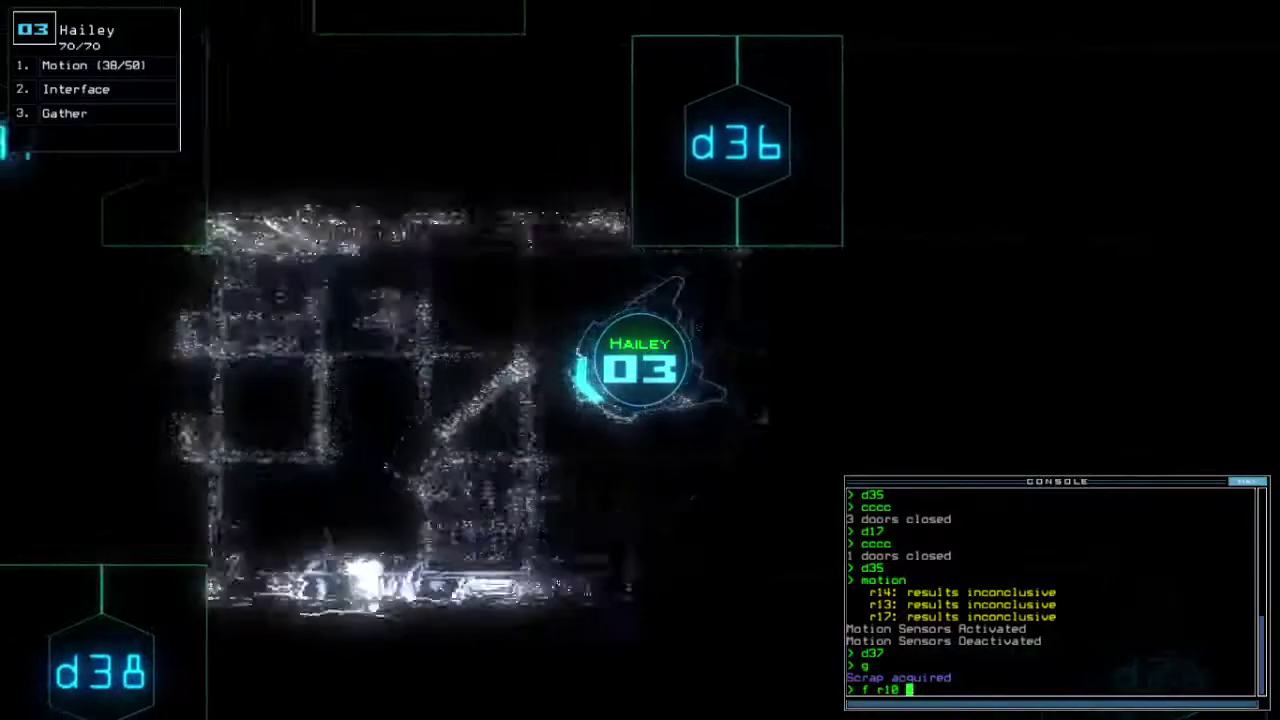
pyautogui.write(' r20')
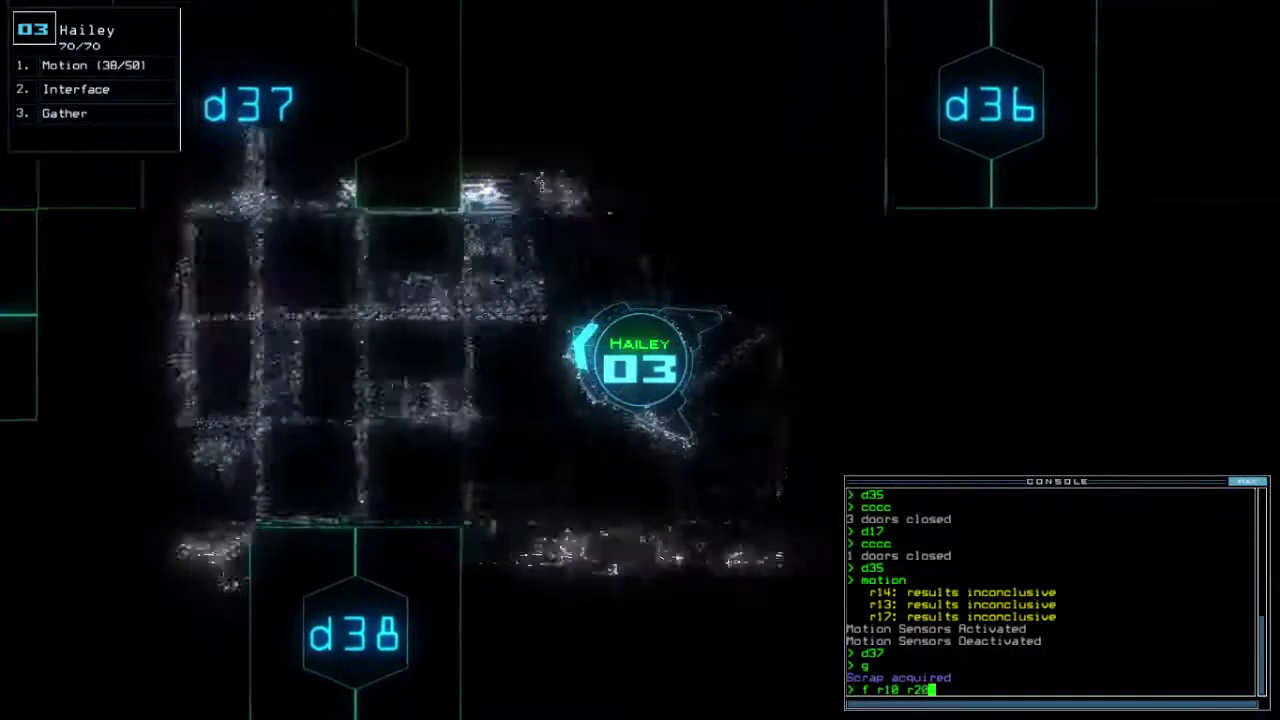
pyautogui.press('Return')
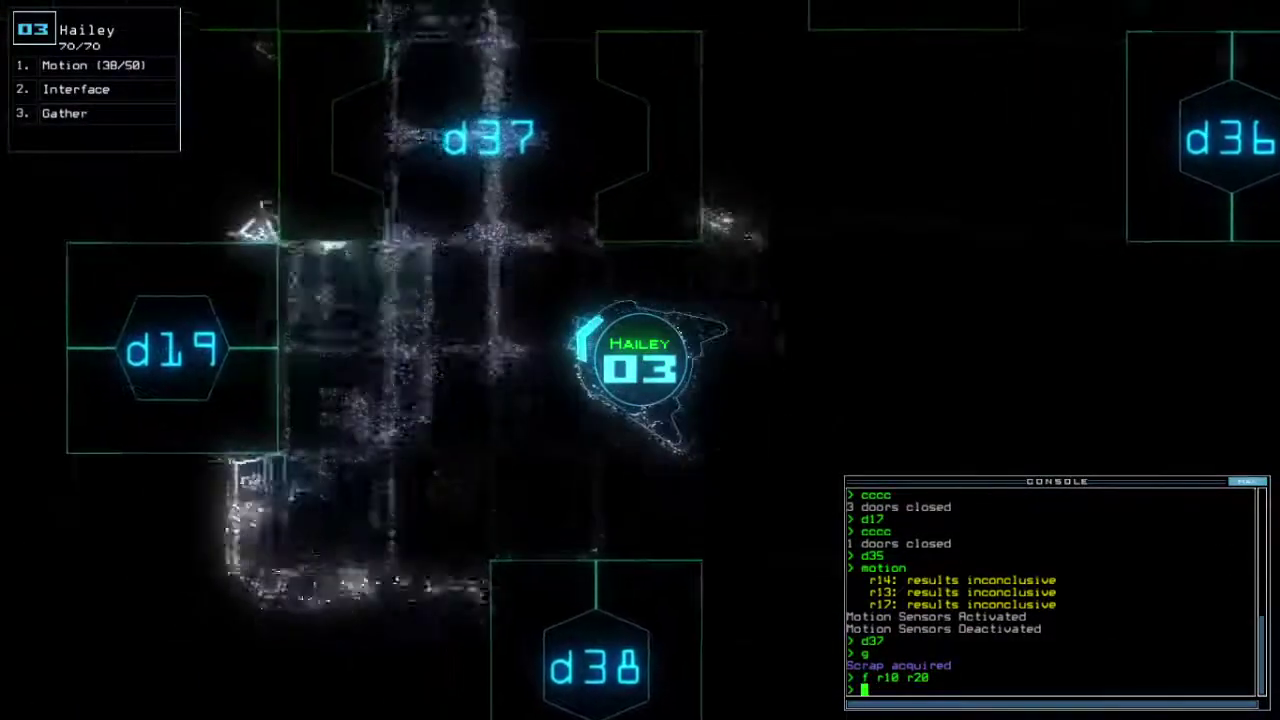
pyautogui.write('d37')
pyautogui.press('Return')
pyautogui.press('space')
pyautogui.write('cccc')
# Step: Close all doors, open d15 and d18, and drive Colin down corridor r17
pyautogui.press('Return')
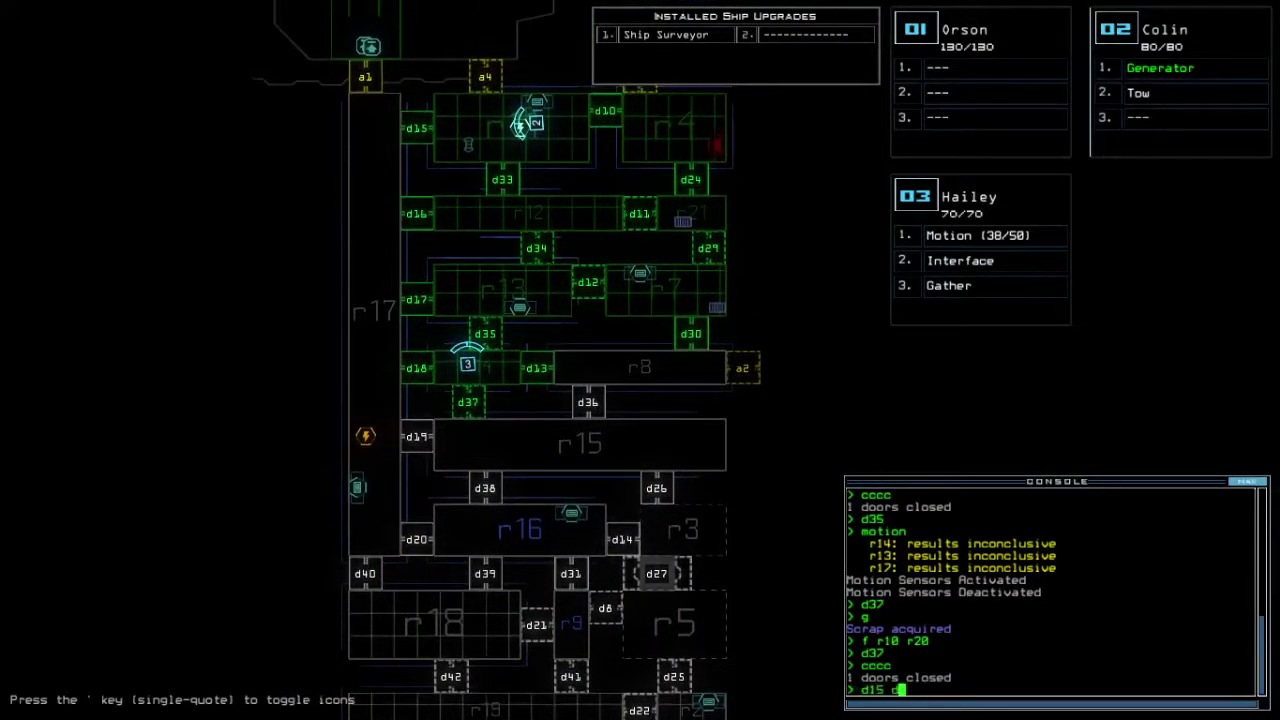
pyautogui.write('18')
pyautogui.press('Return')
pyautogui.press('space')
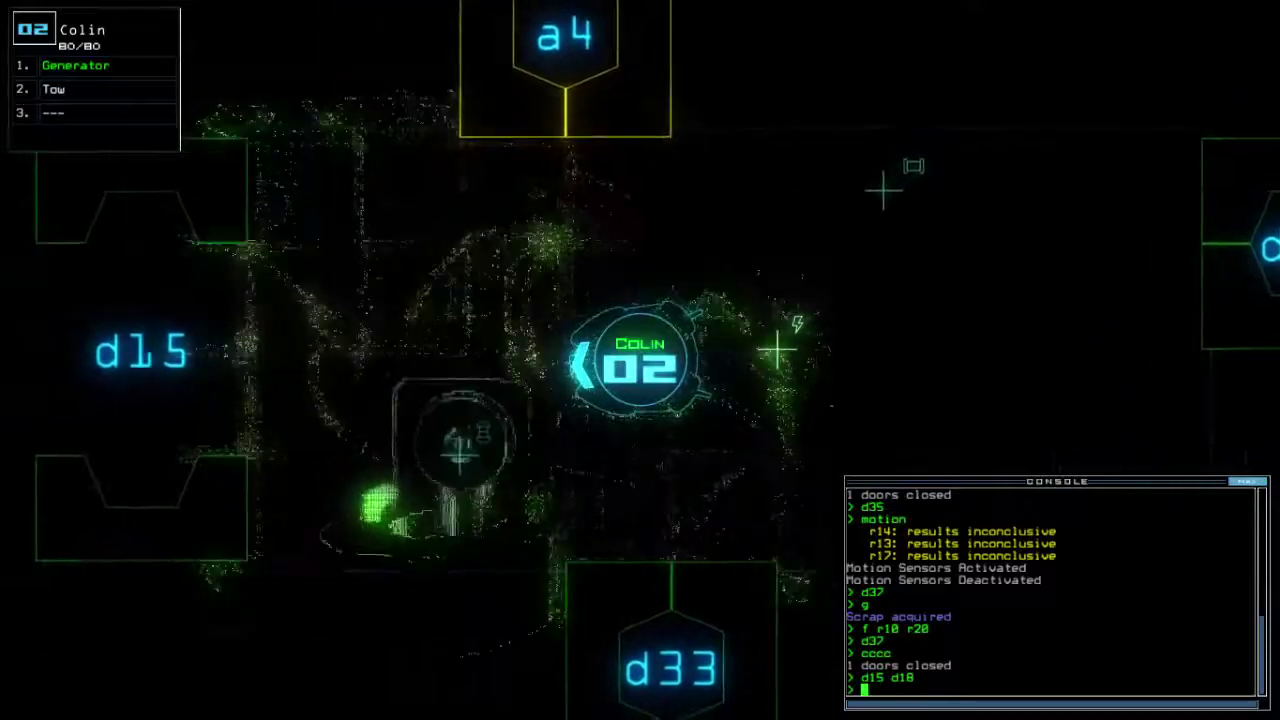
pyautogui.press('1')
pyautogui.press('Left')
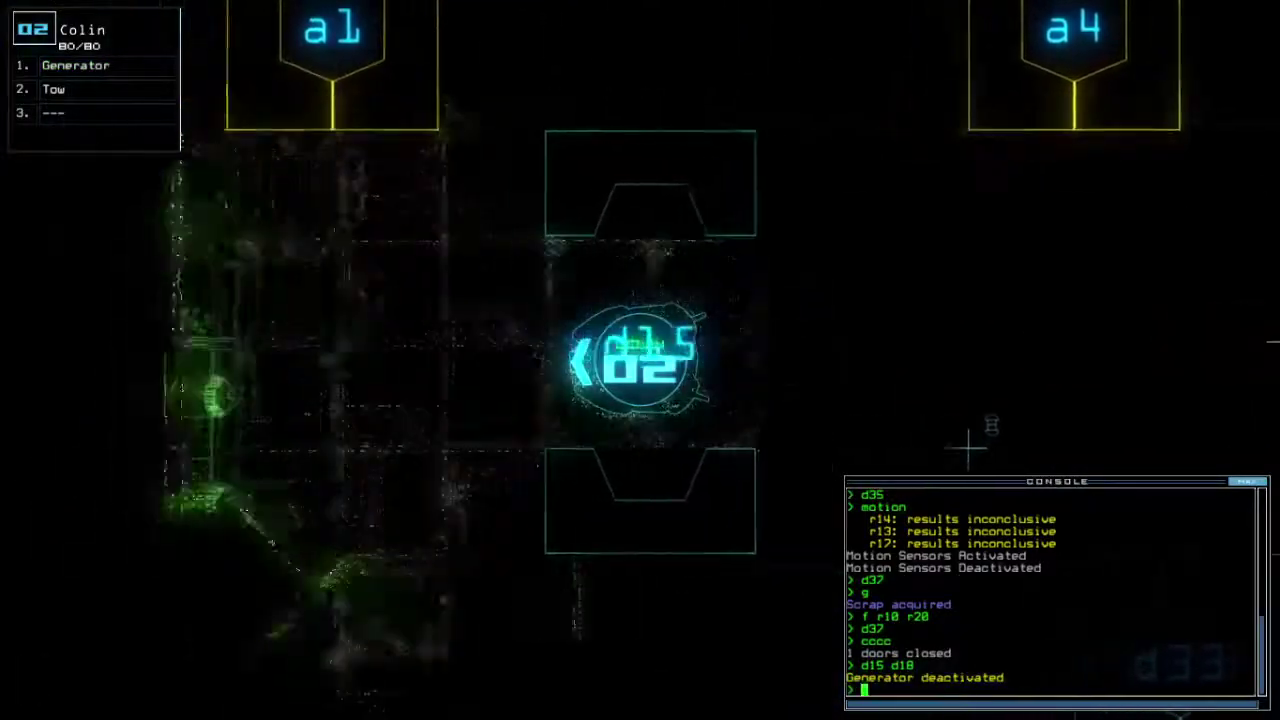
pyautogui.press('Up')
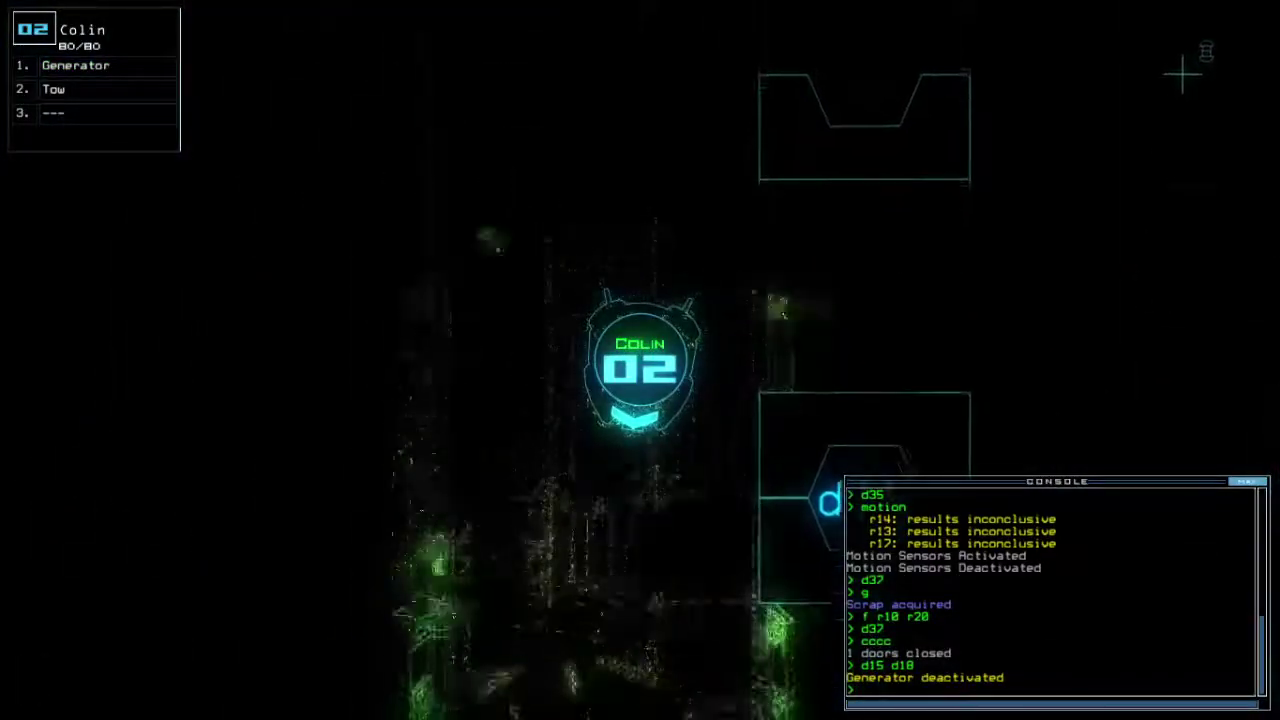
pyautogui.press('Up')
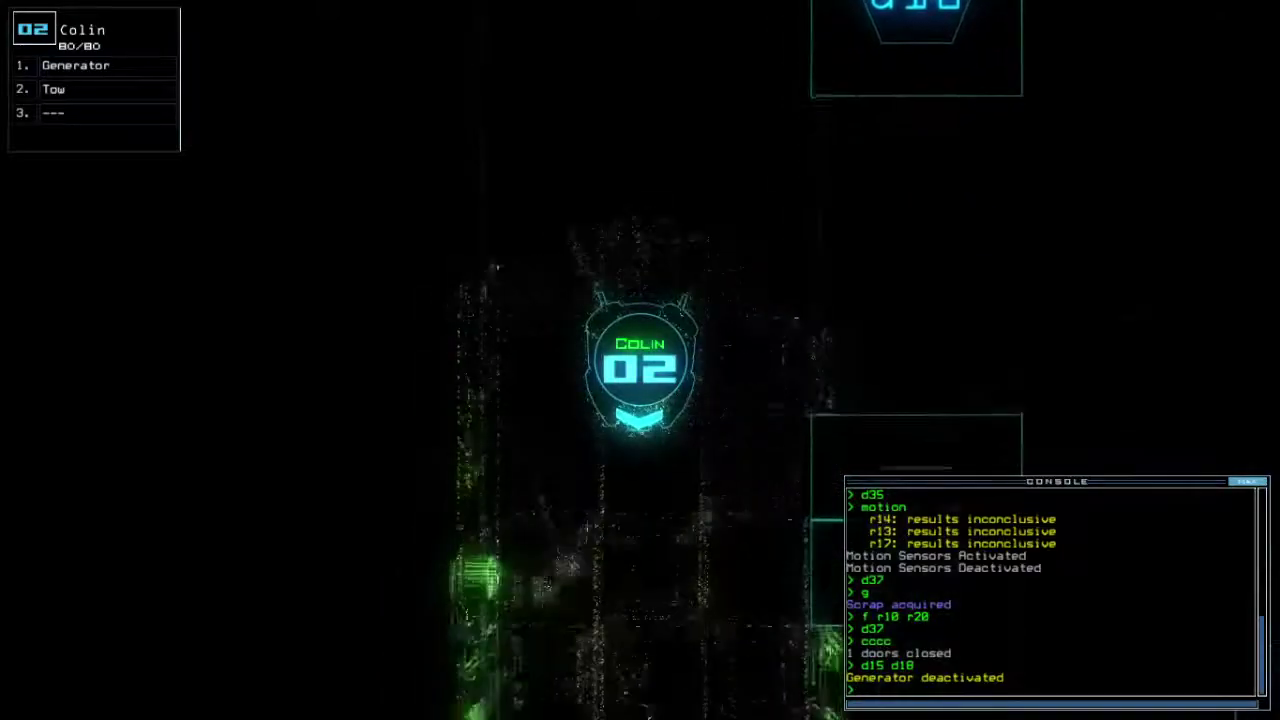
pyautogui.press('Up')
pyautogui.write('generator')
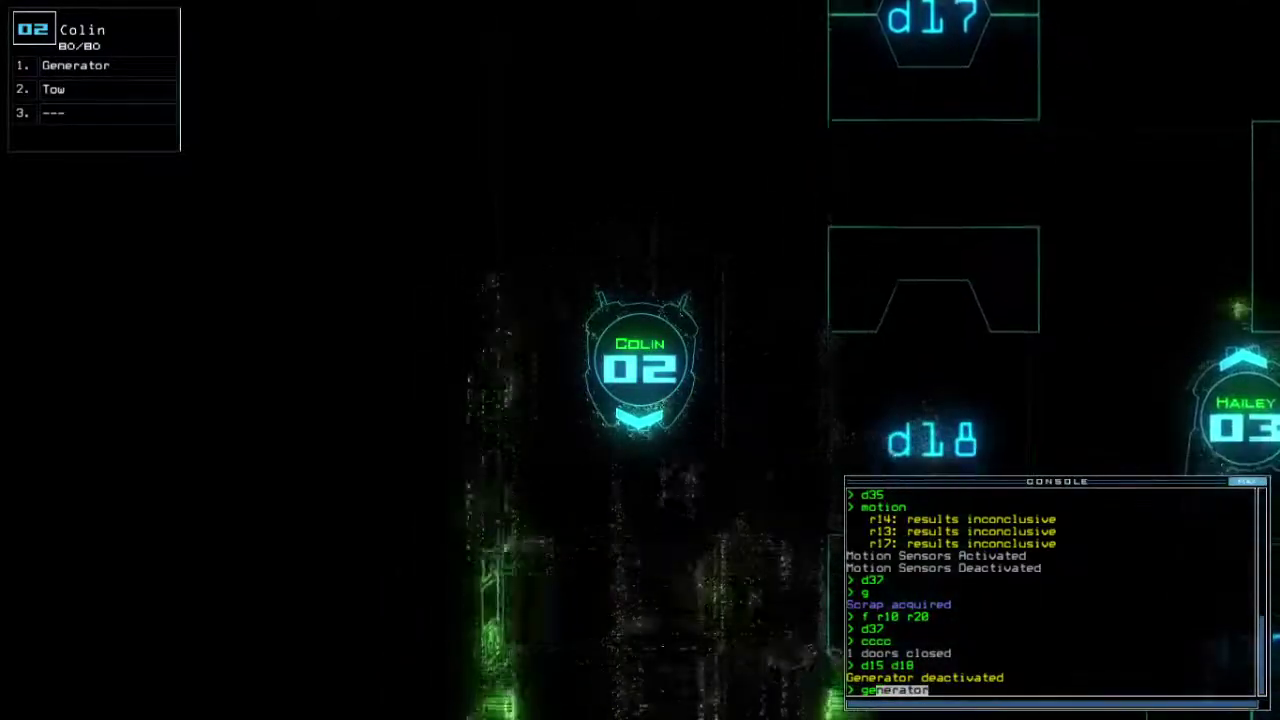
# Step: Restart the generator to power rooms r19, r20 and r6, then close the open doors
pyautogui.press('Return')
pyautogui.press('space')
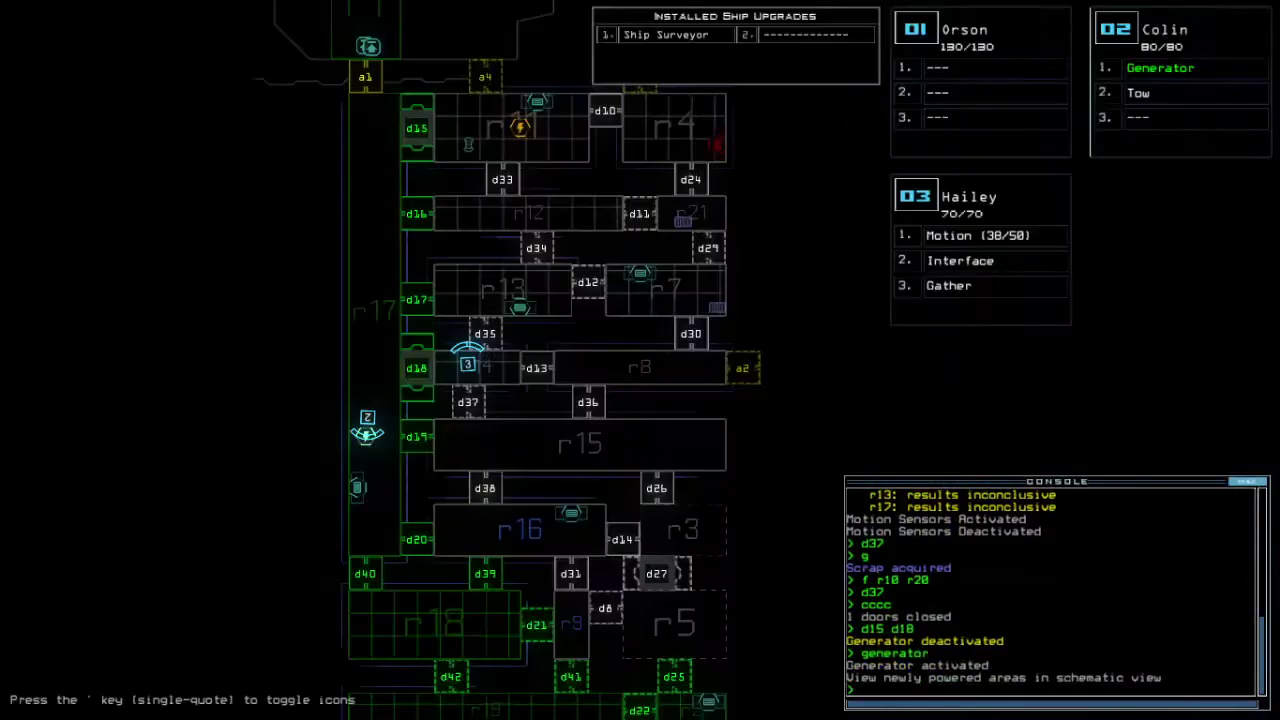
pyautogui.press('Down')
pyautogui.press('Down')
pyautogui.press('Down')
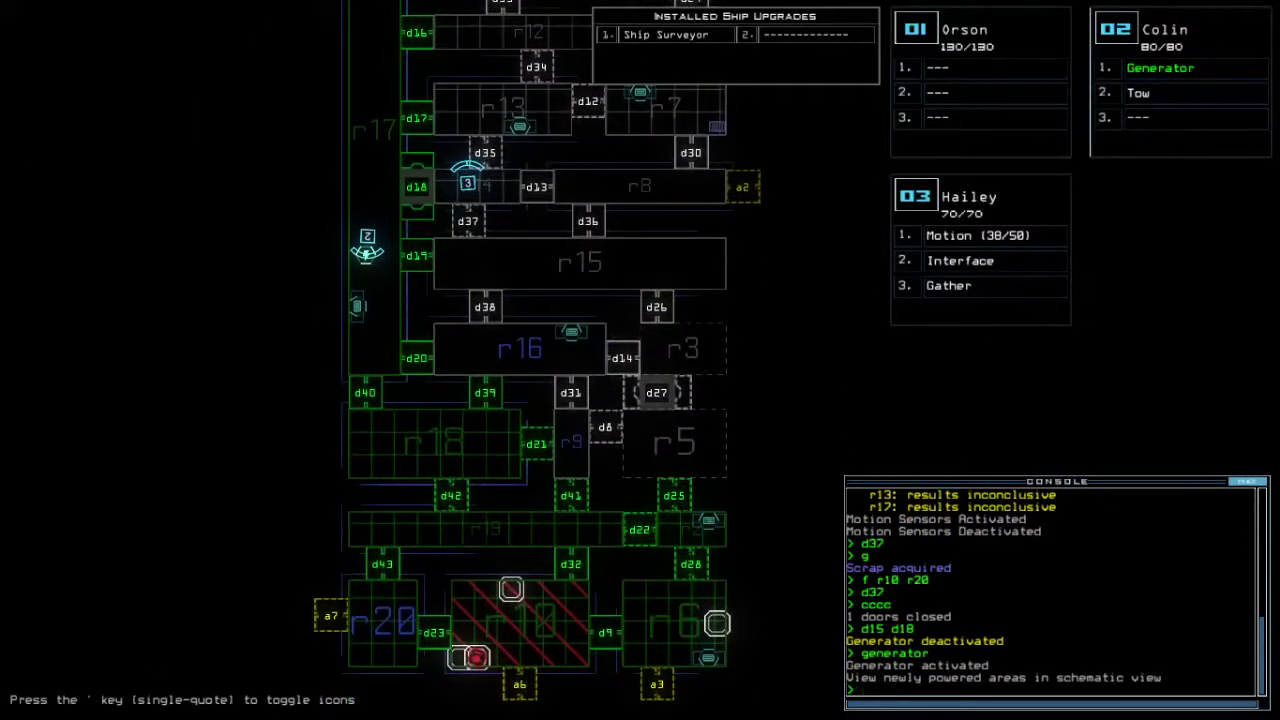
pyautogui.press('space')
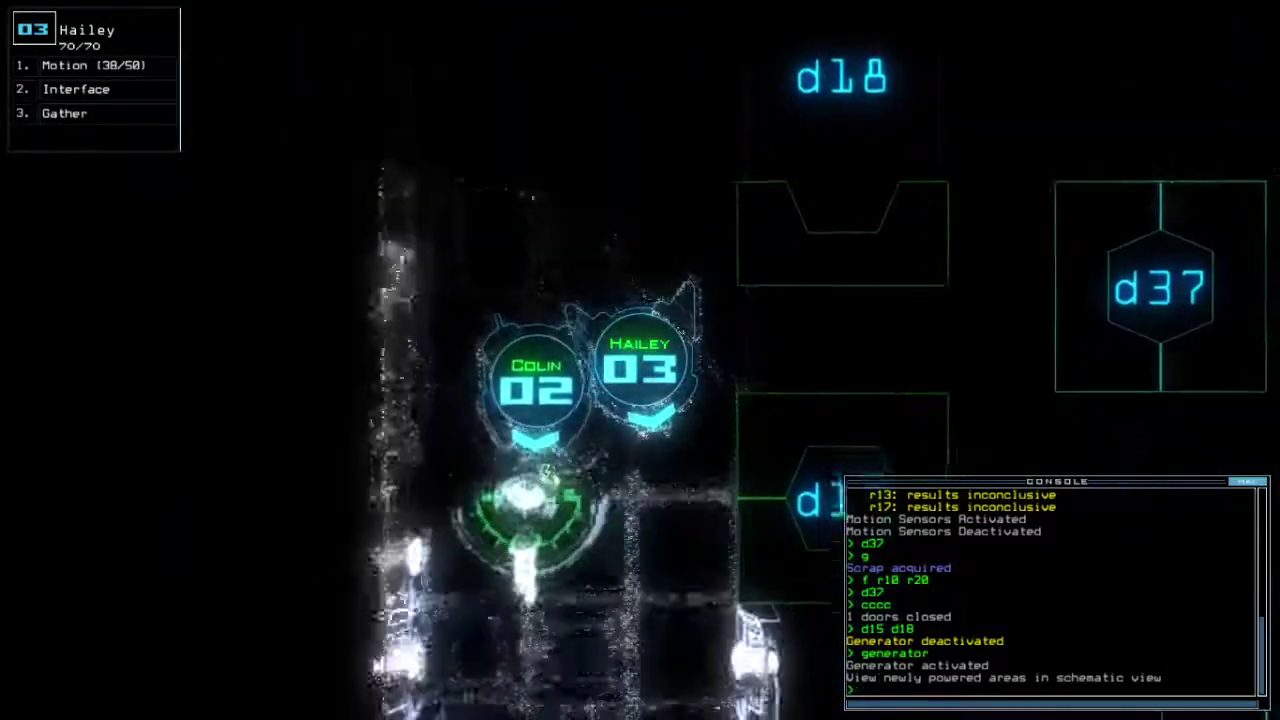
pyautogui.write('cccc')
pyautogui.press('Return')
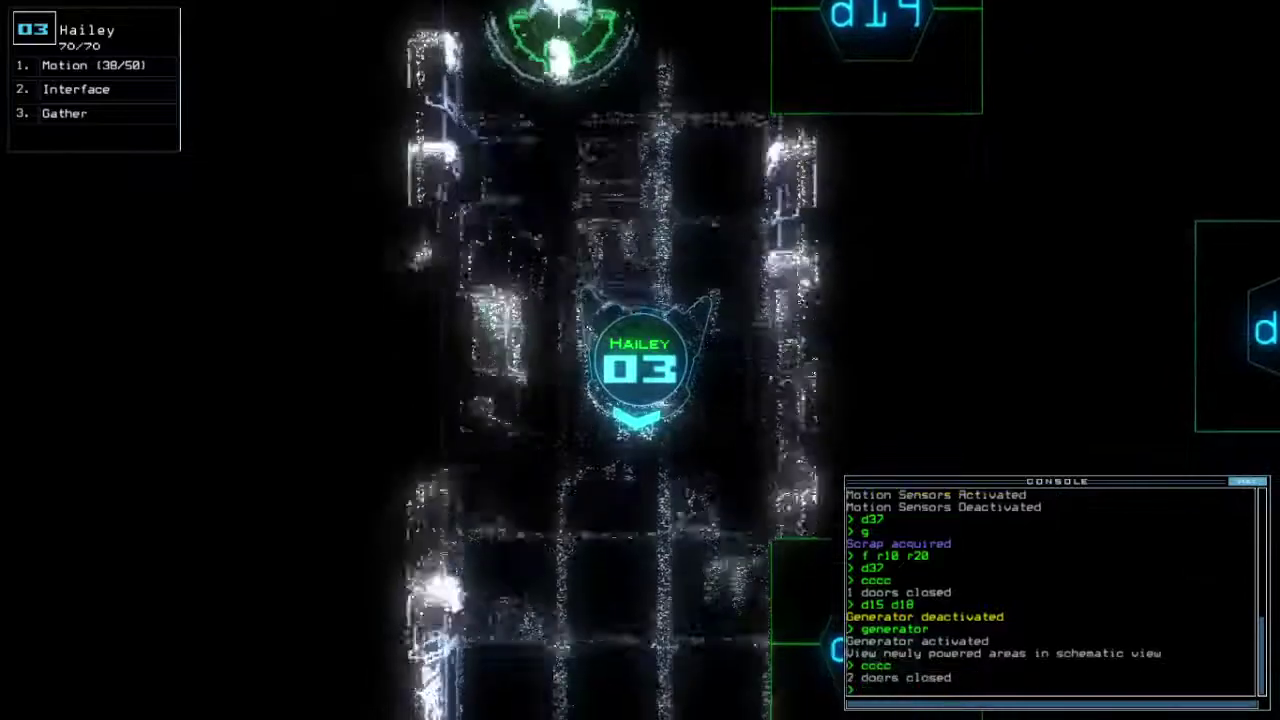
pyautogui.press('space')
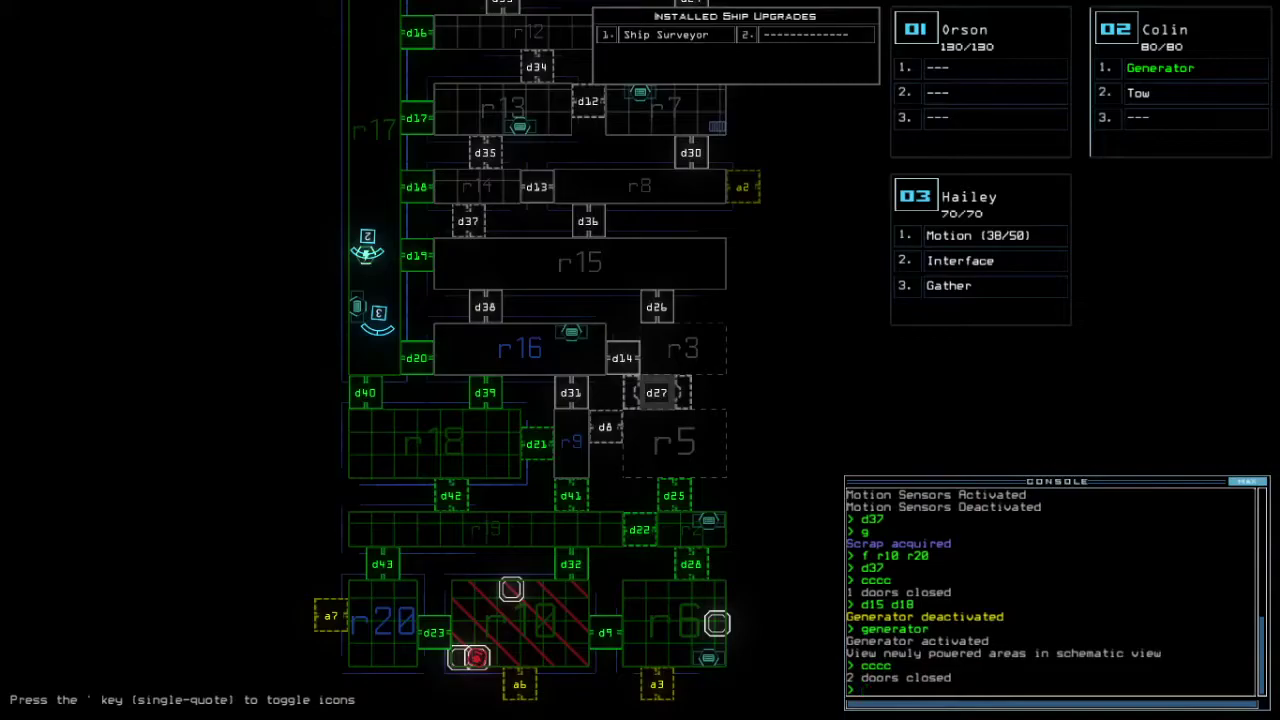
pyautogui.write('d40')
# Step: Open door d40 and move Hailey through it into the room below
pyautogui.press('Return')
pyautogui.press('space')
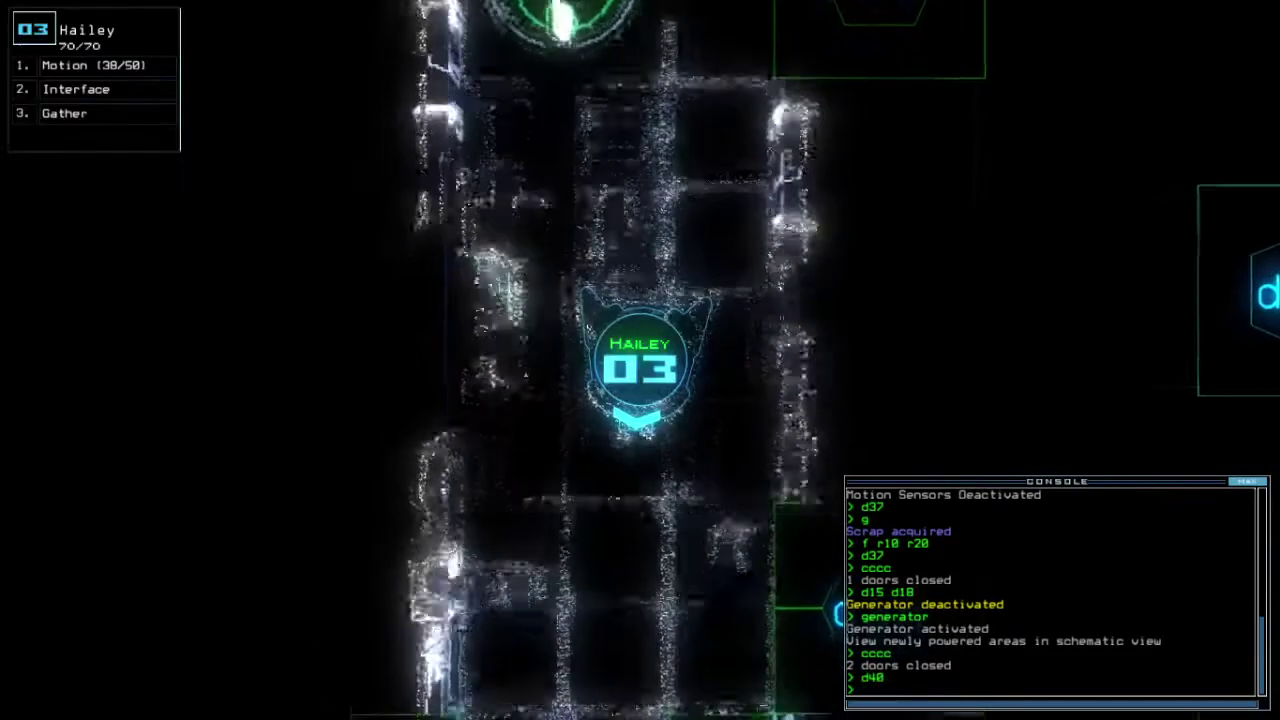
pyautogui.press('Down')
pyautogui.press('Down')
pyautogui.press('Down')
pyautogui.press('Down')
pyautogui.press('Right')
pyautogui.press('Right')
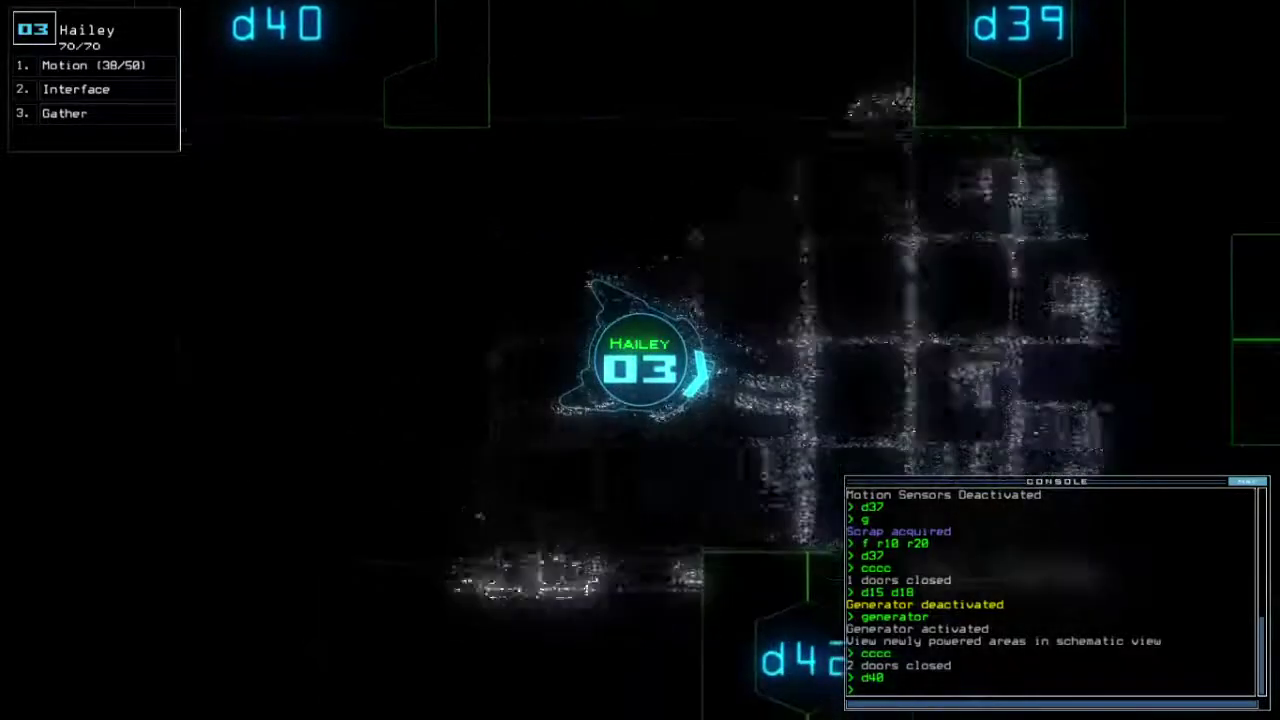
pyautogui.press('Down')
pyautogui.press('space')
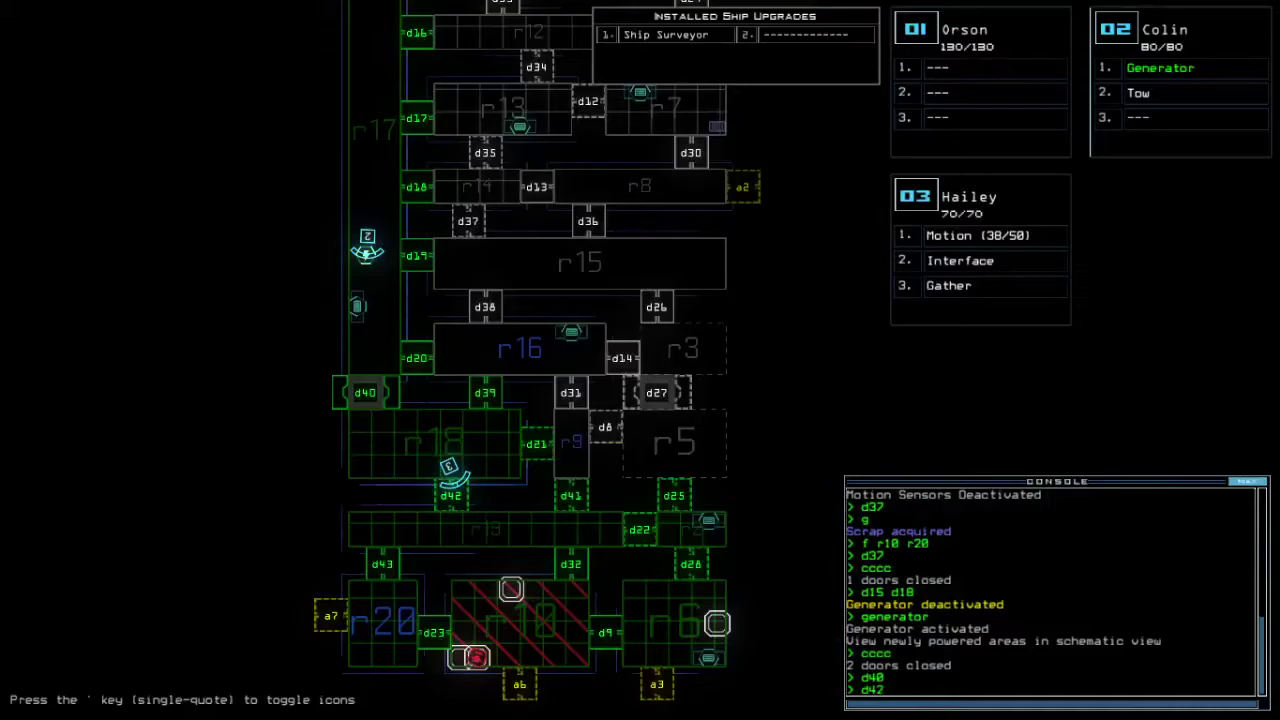
# Step: Open door d42 and steer Hailey toward d21, then back toward d42
pyautogui.press('Return')
pyautogui.press('space')
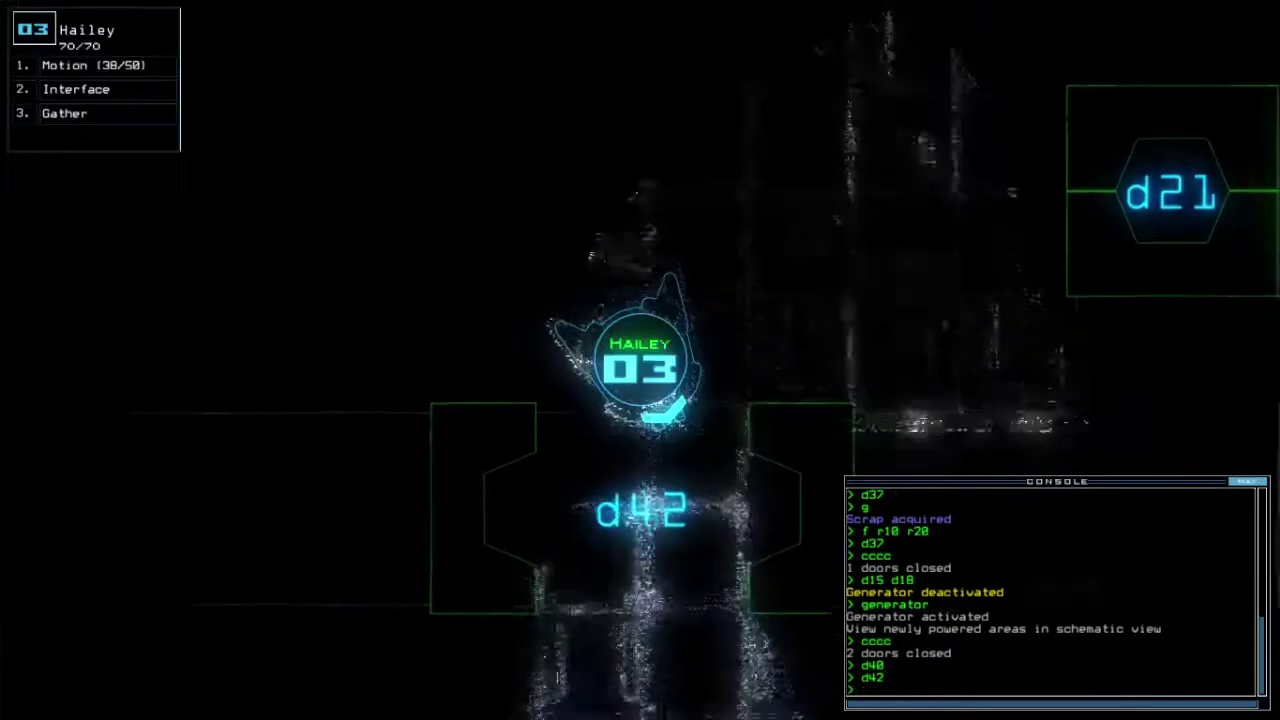
pyautogui.press('Up')
pyautogui.press('Up')
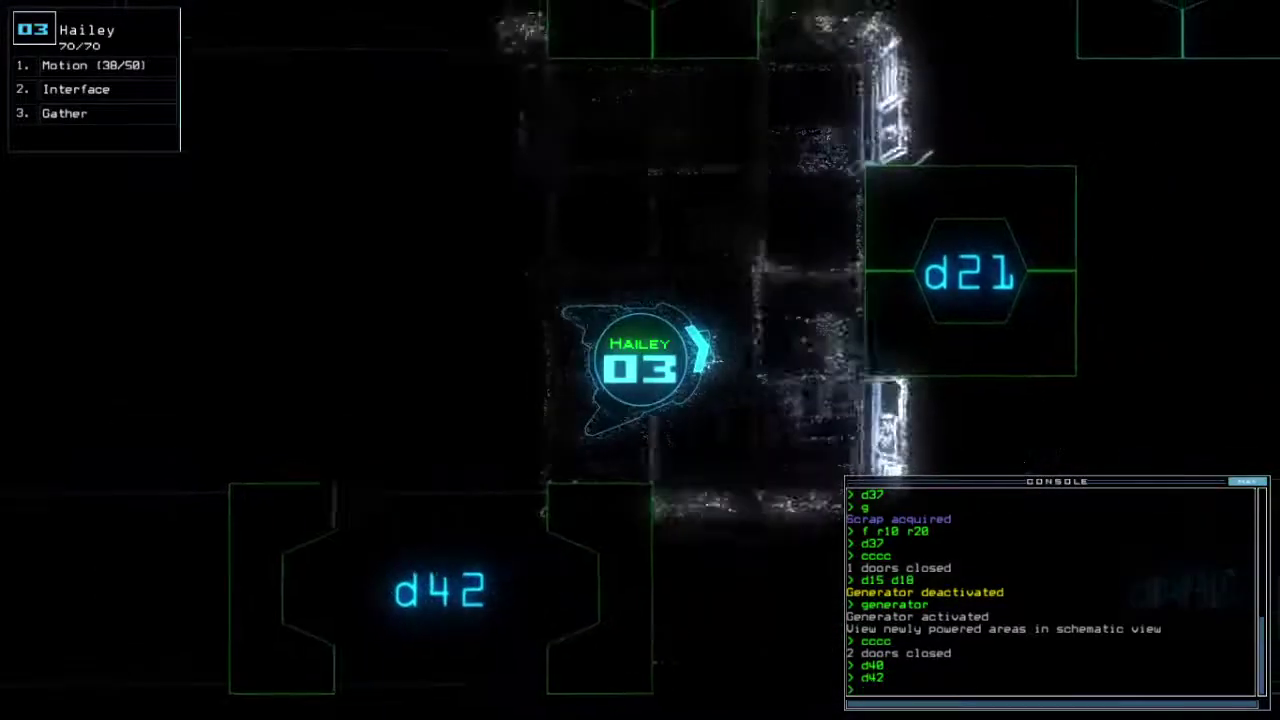
pyautogui.press('Up')
pyautogui.press('Up')
pyautogui.press('Right')
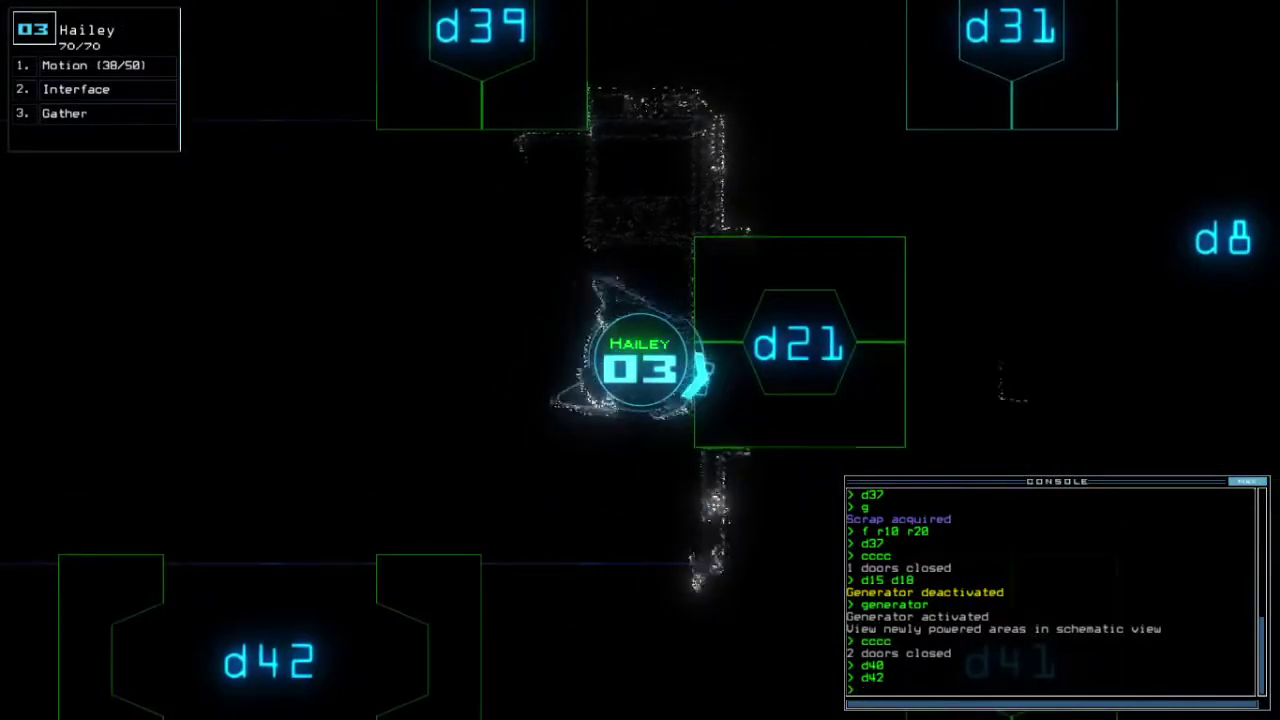
pyautogui.press('Down')
pyautogui.press('Down')
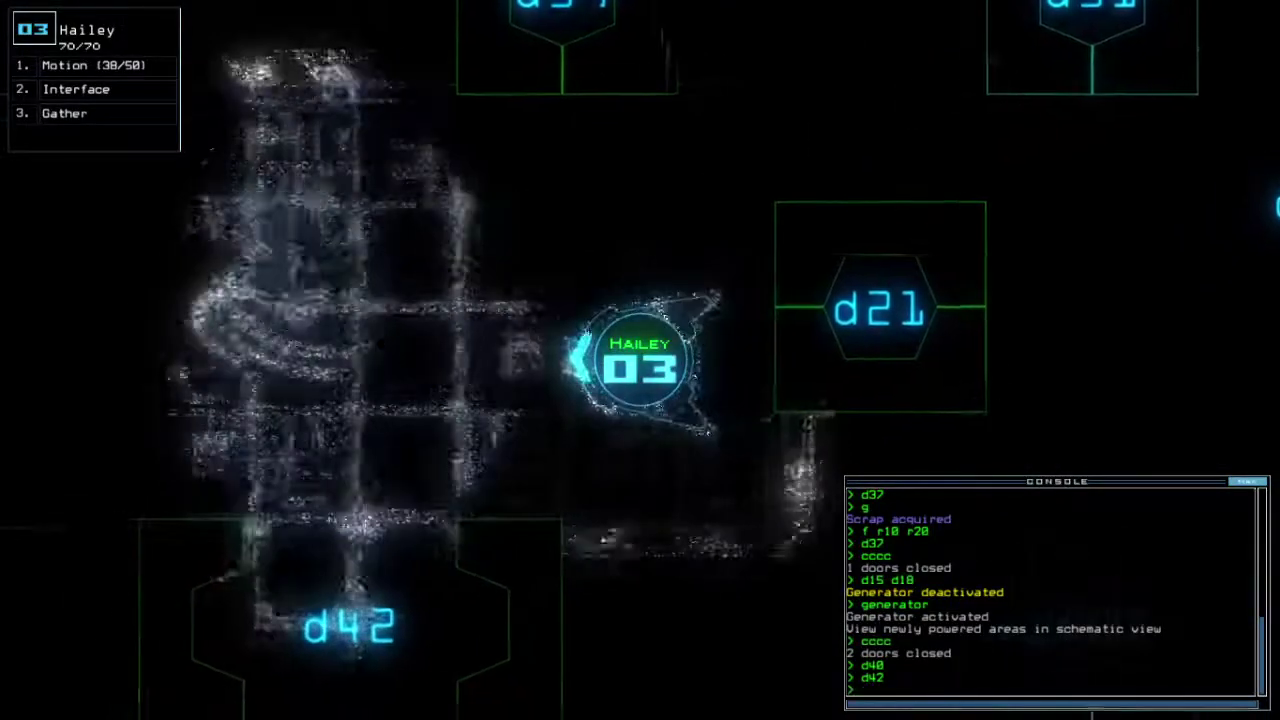
pyautogui.press('Down')
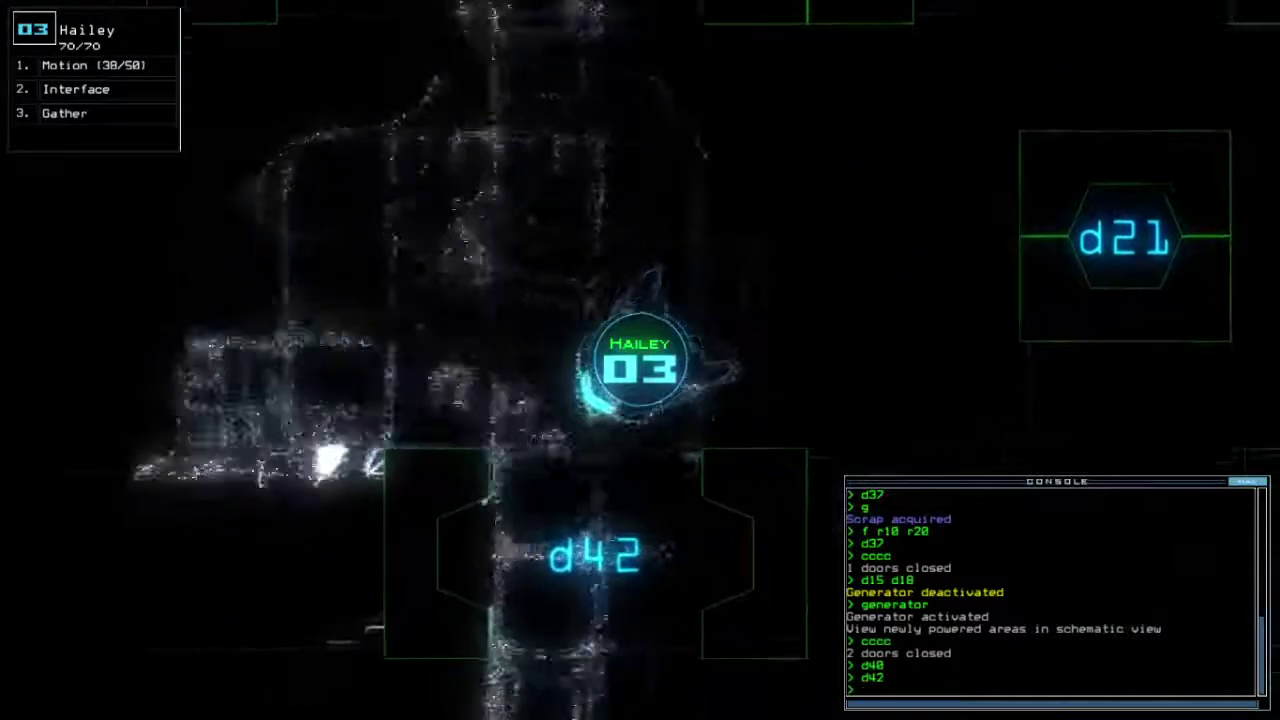
pyautogui.press('Return')
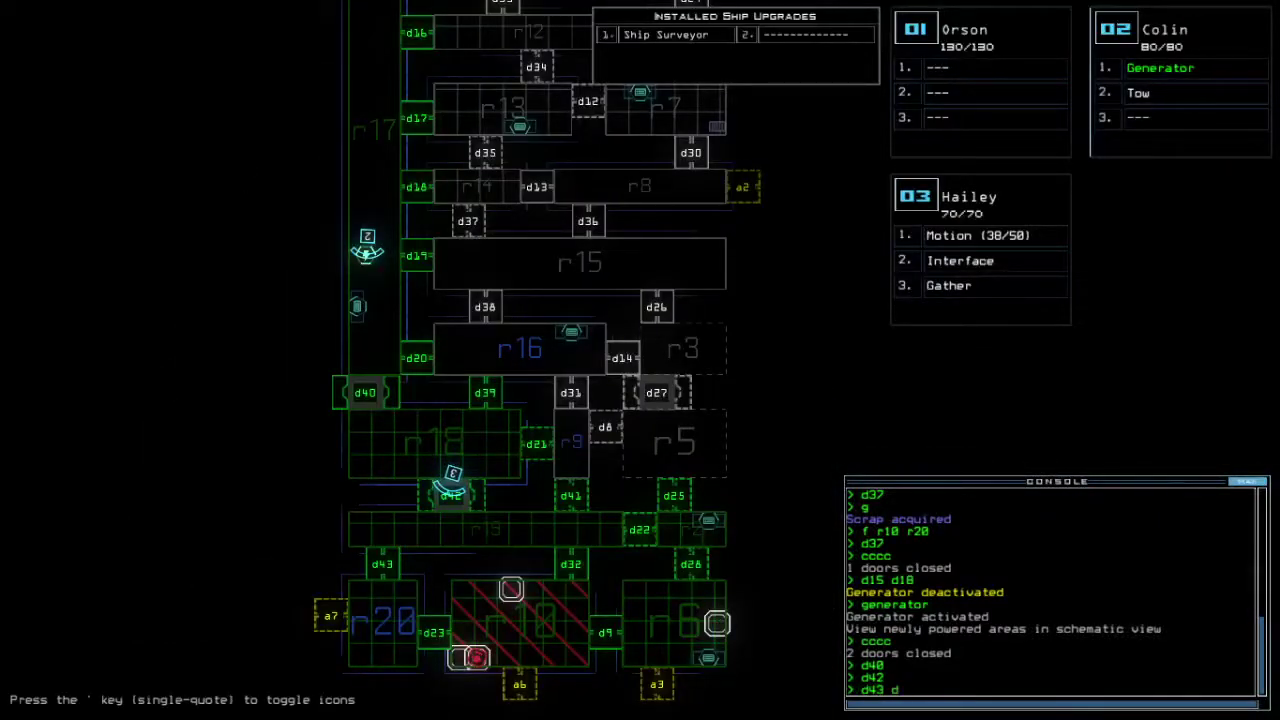
pyautogui.write('41')
# Step: Open doors d43 and d41, close all doors, open d21 and gather its scrap
pyautogui.press('Return')
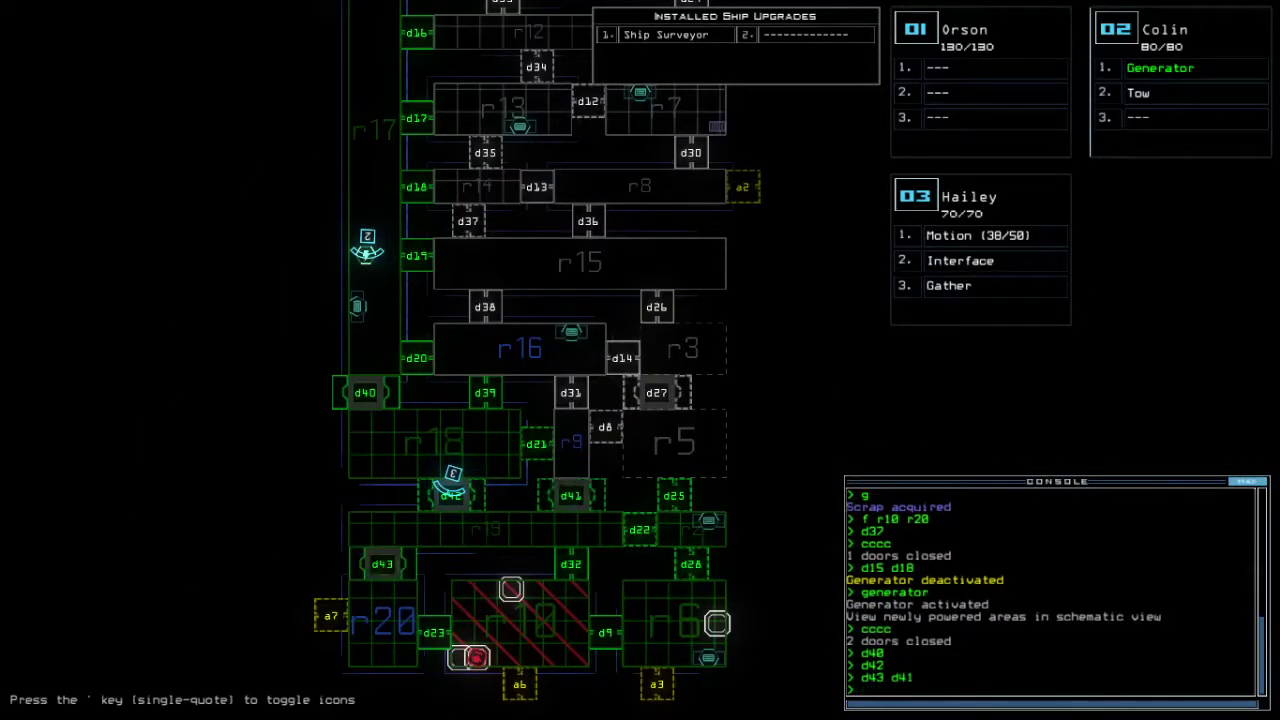
pyautogui.press('Return')
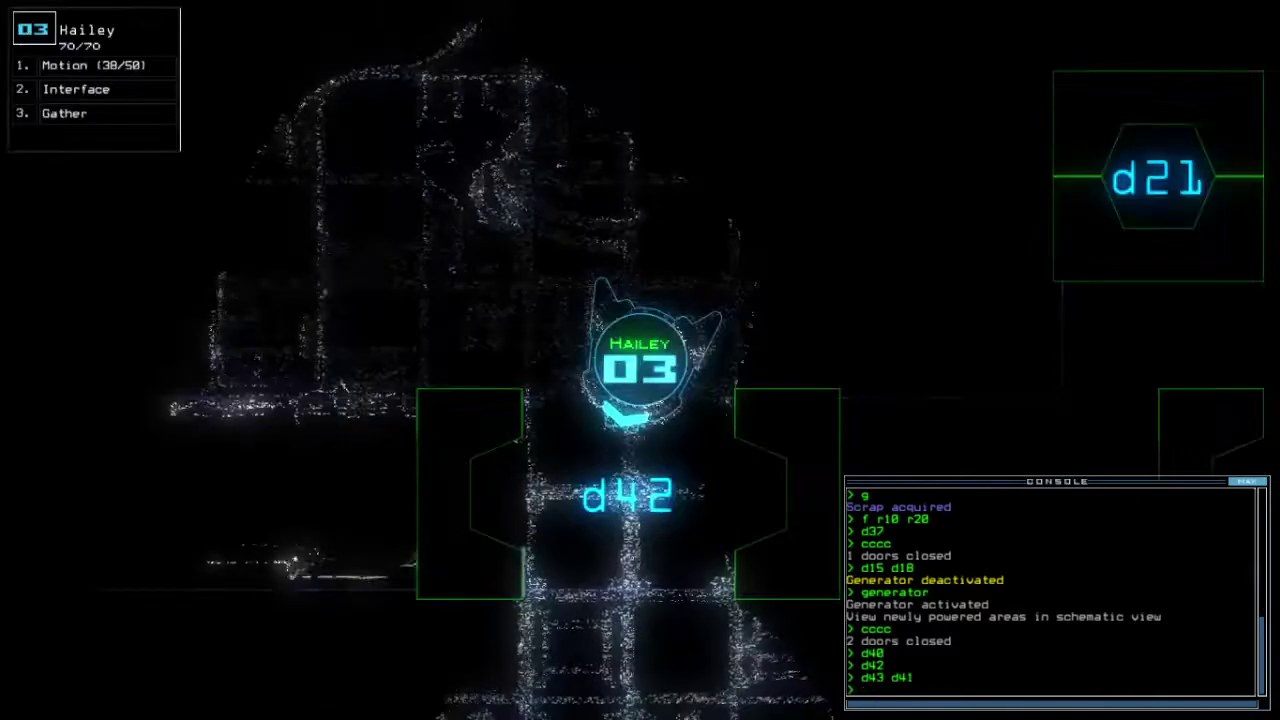
pyautogui.press('Down')
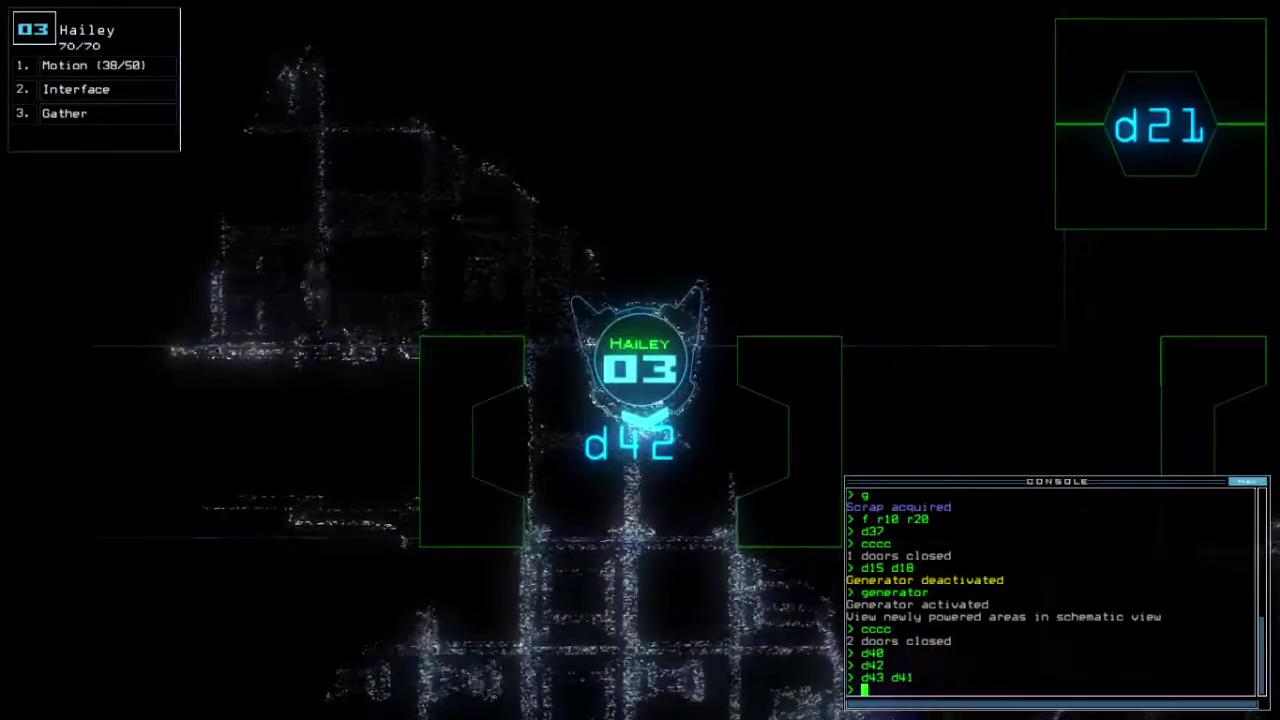
pyautogui.write('cccc')
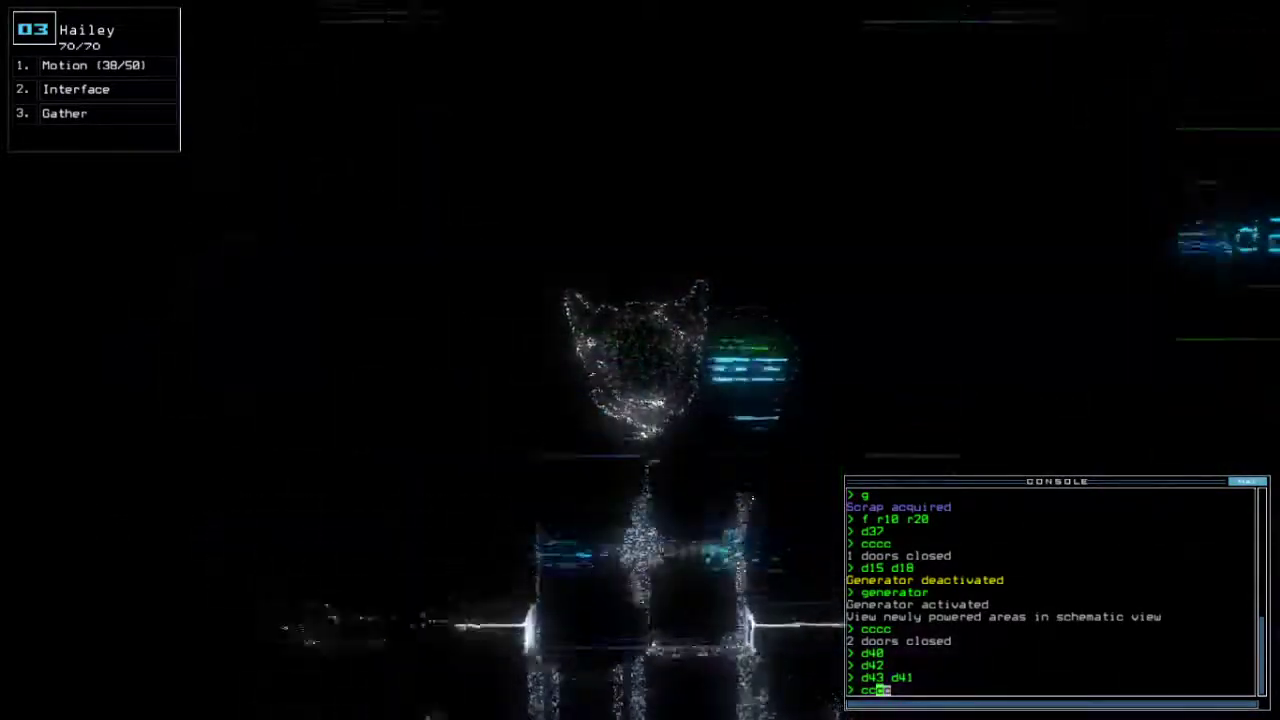
pyautogui.press('Return')
pyautogui.write('d21')
pyautogui.press('Return')
pyautogui.write('g')
pyautogui.press('Return')
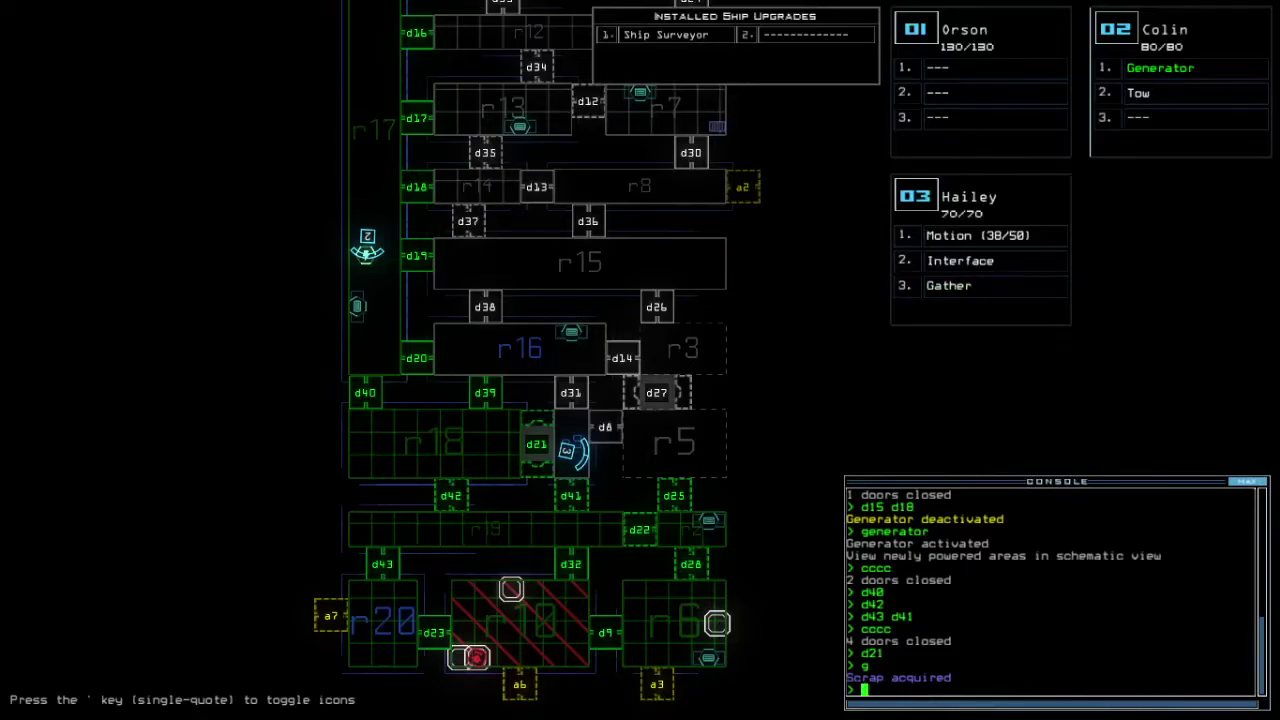
# Step: Run a motion scan, open door d43 and flag room r9
pyautogui.press('space')
pyautogui.press('Left')
pyautogui.press('space')
pyautogui.write('motion')
pyautogui.press('Return')
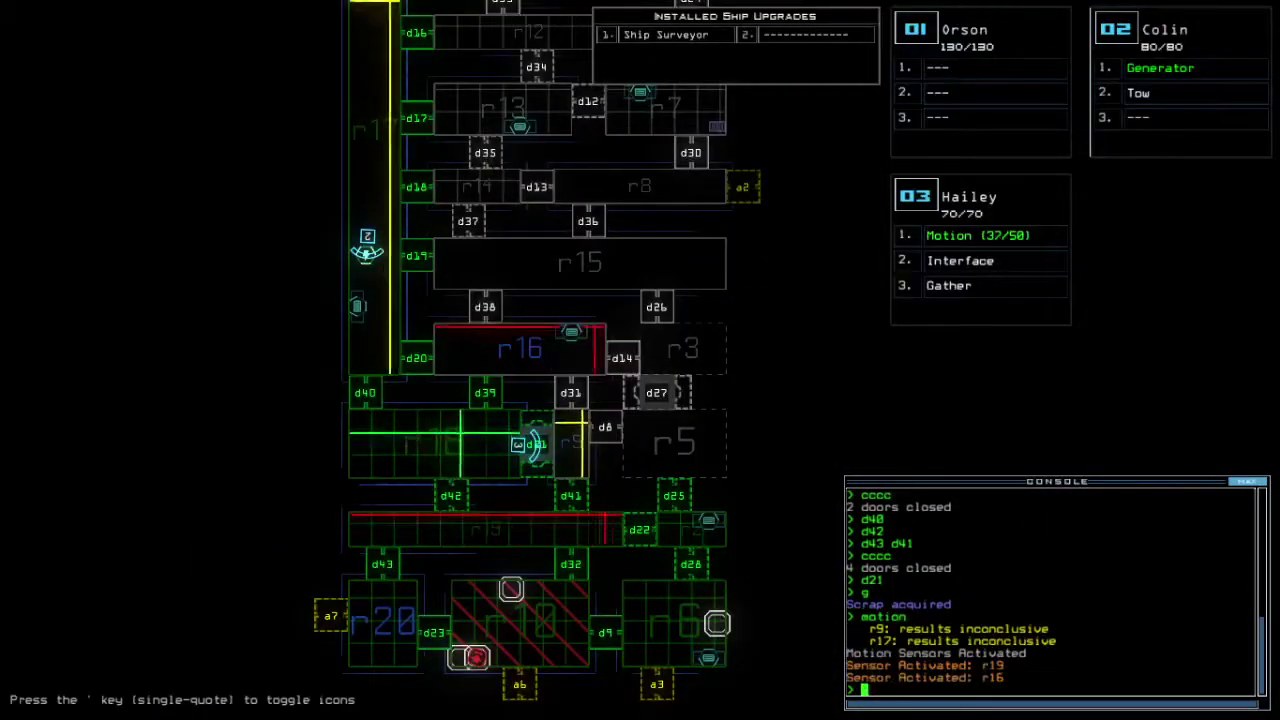
pyautogui.write('d43')
pyautogui.press('Return')
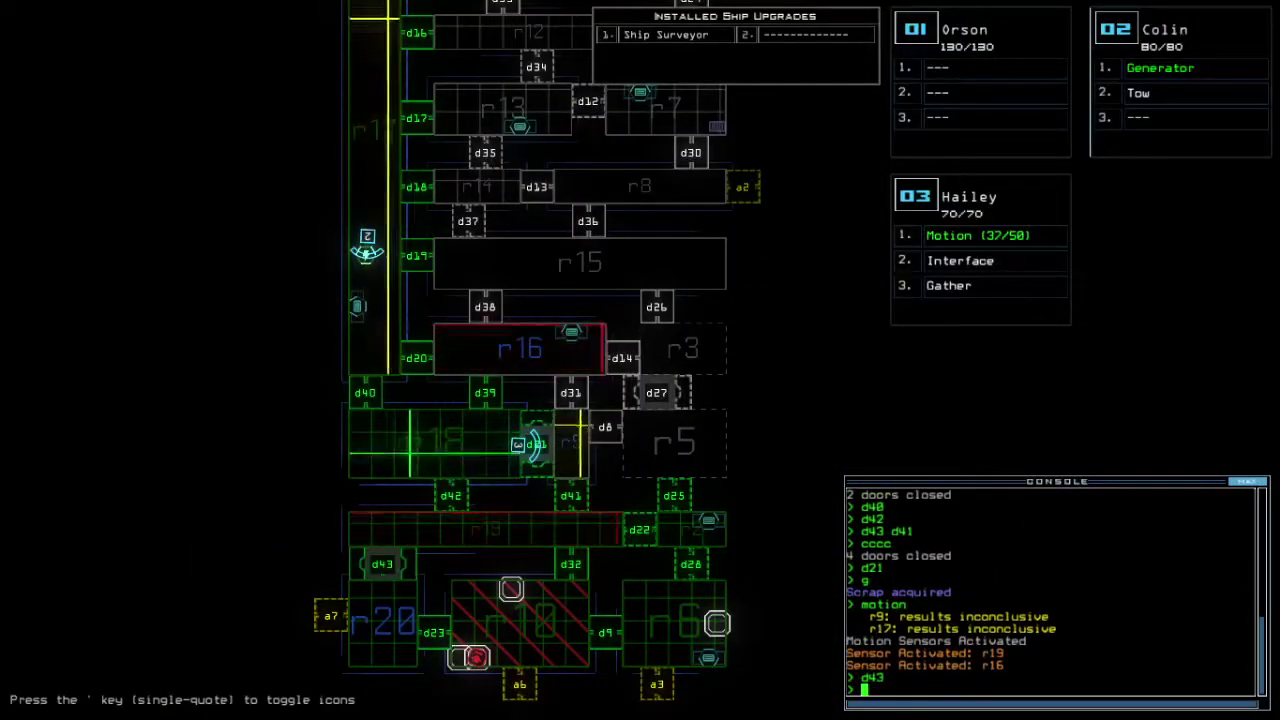
pyautogui.press('Return')
pyautogui.write('d43')
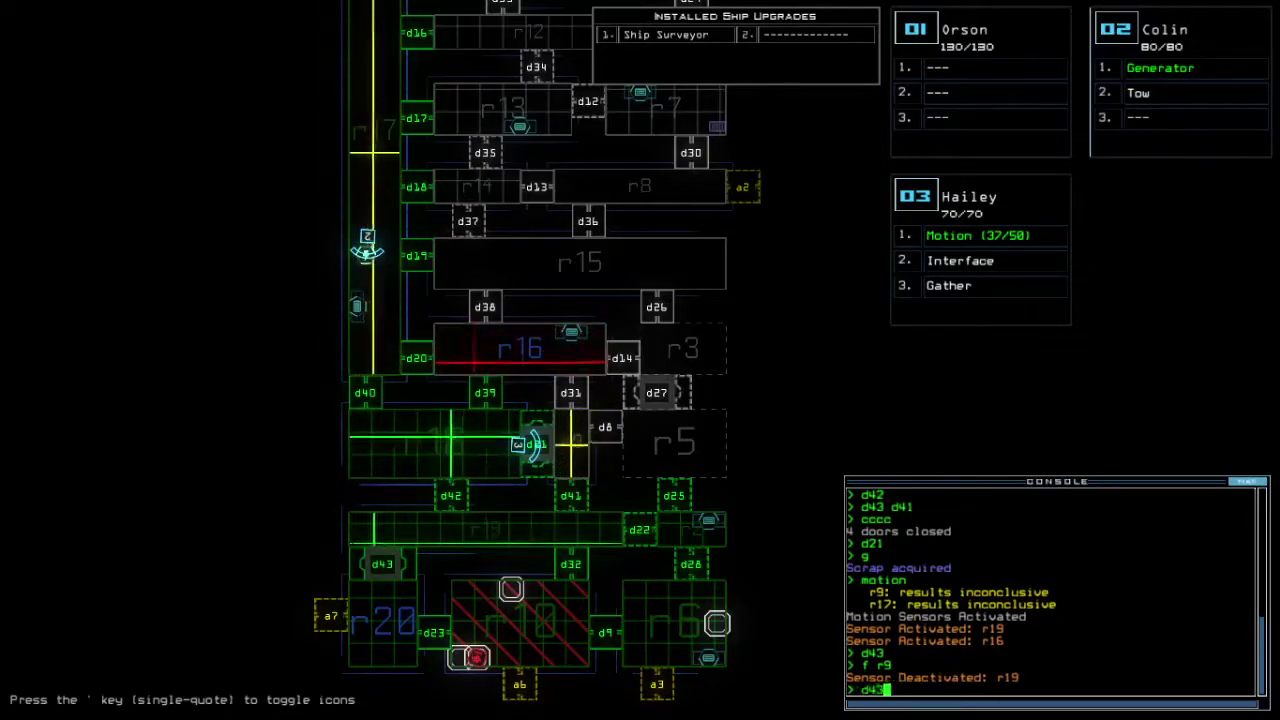
# Step: Toggle door d43, open d41 and drive Hailey through into the next room
pyautogui.press('Return')
pyautogui.press('space')
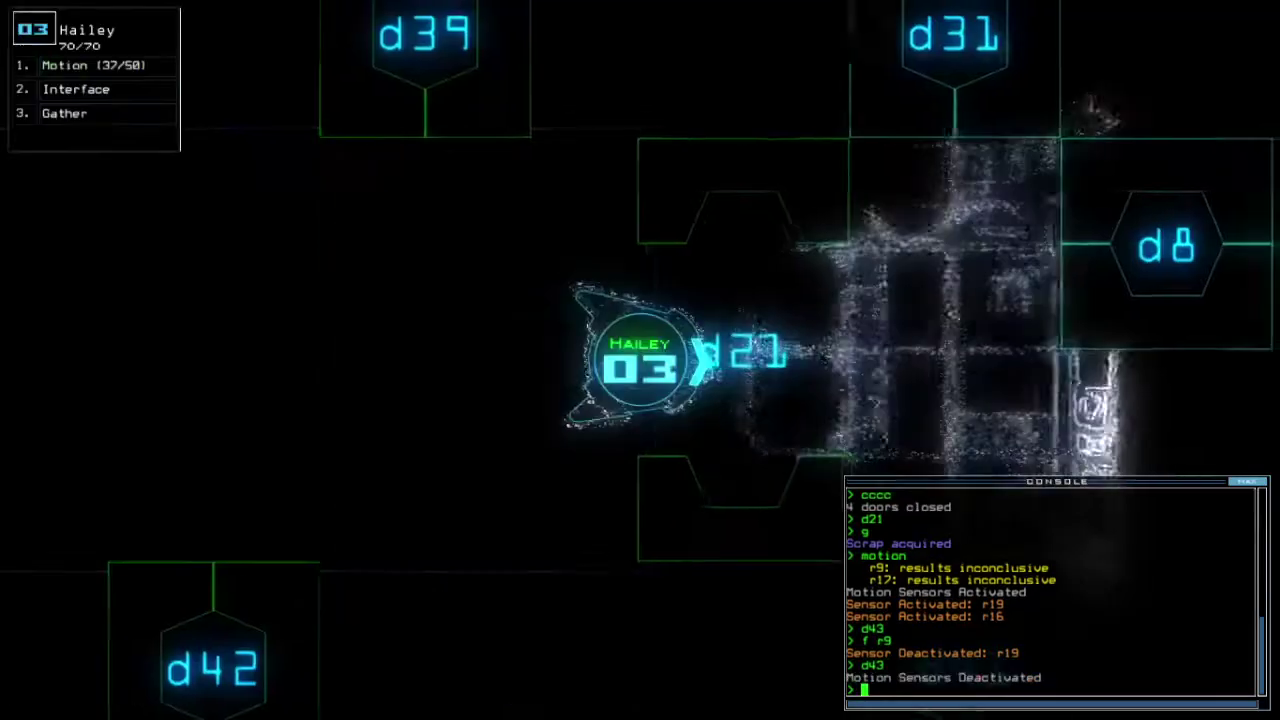
pyautogui.write('d41')
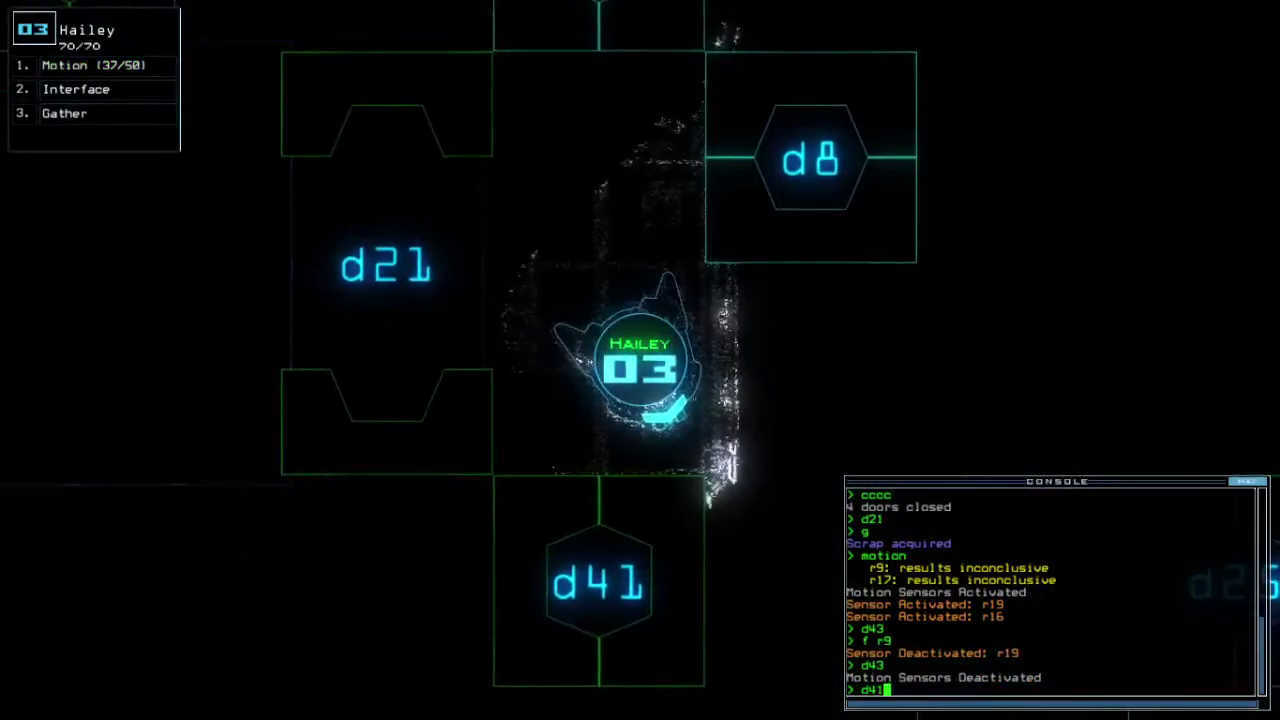
pyautogui.press('Return')
pyautogui.press('space')
pyautogui.press('space')
pyautogui.press('Down')
pyautogui.press('Down')
pyautogui.press('Down')
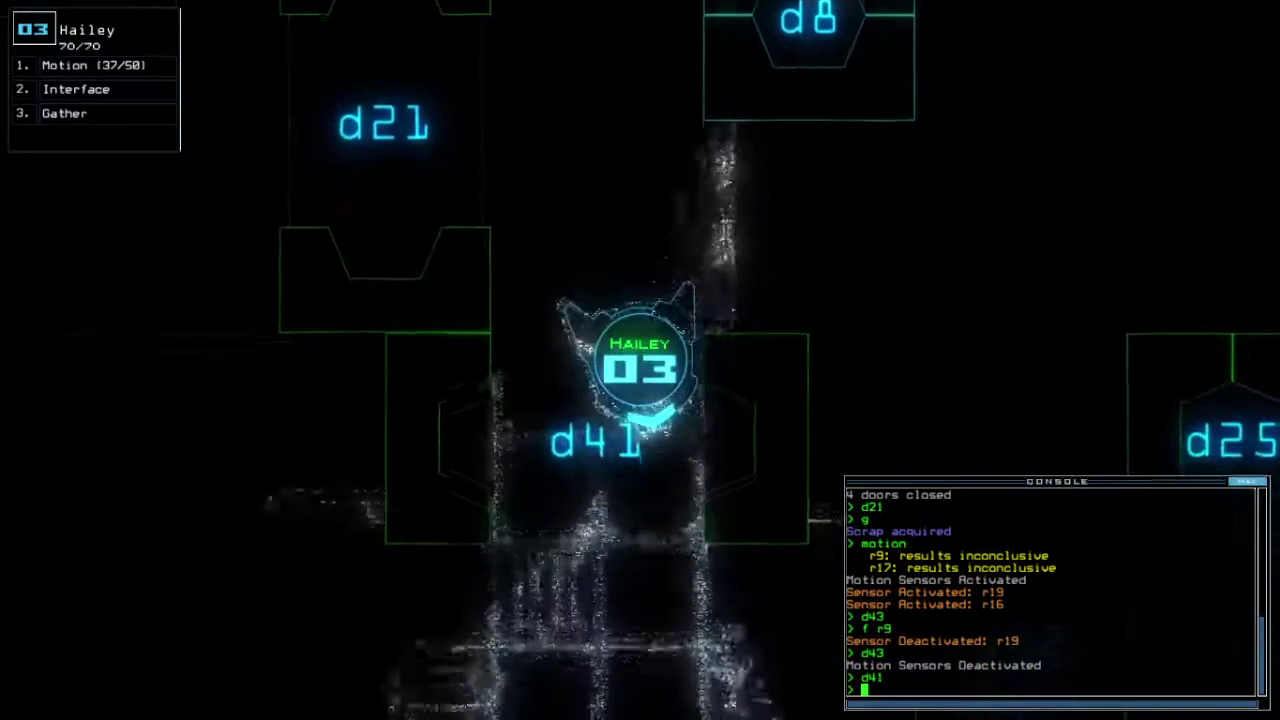
pyautogui.press('Right')
pyautogui.press('Right')
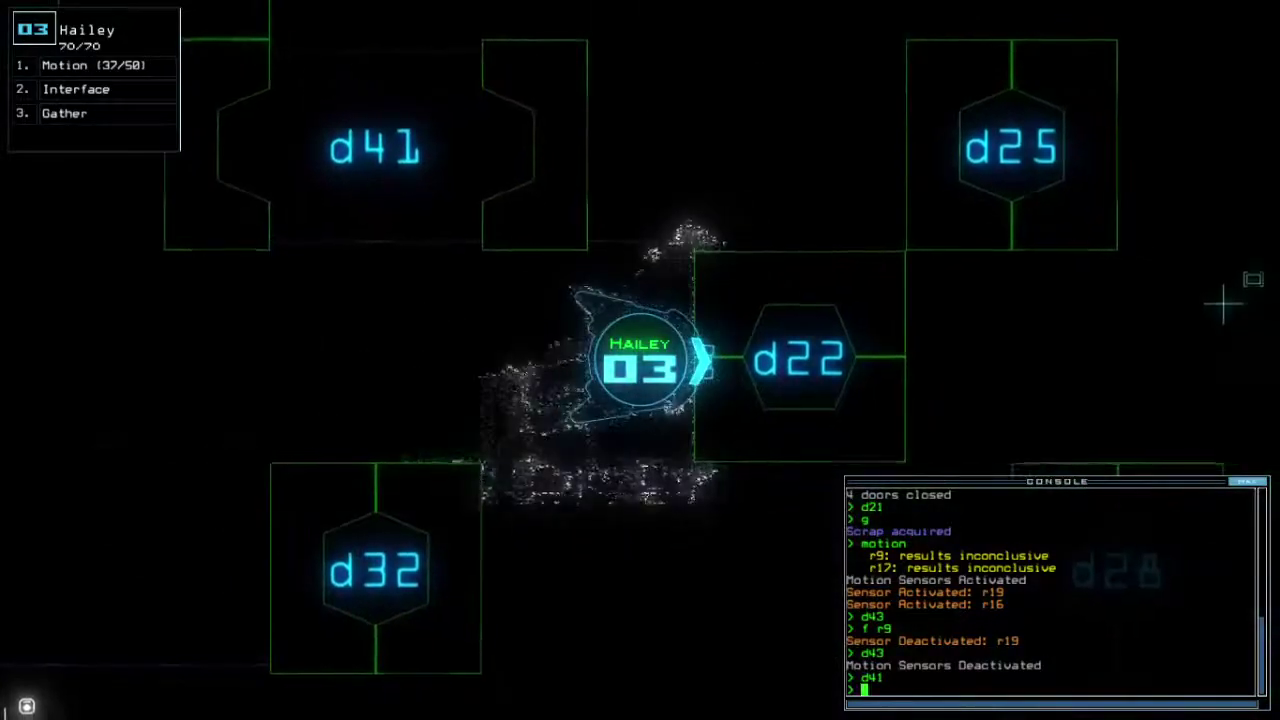
# Step: Open door d22 ahead of Hailey, checking the ship schematic
pyautogui.press('space')
pyautogui.press('space')
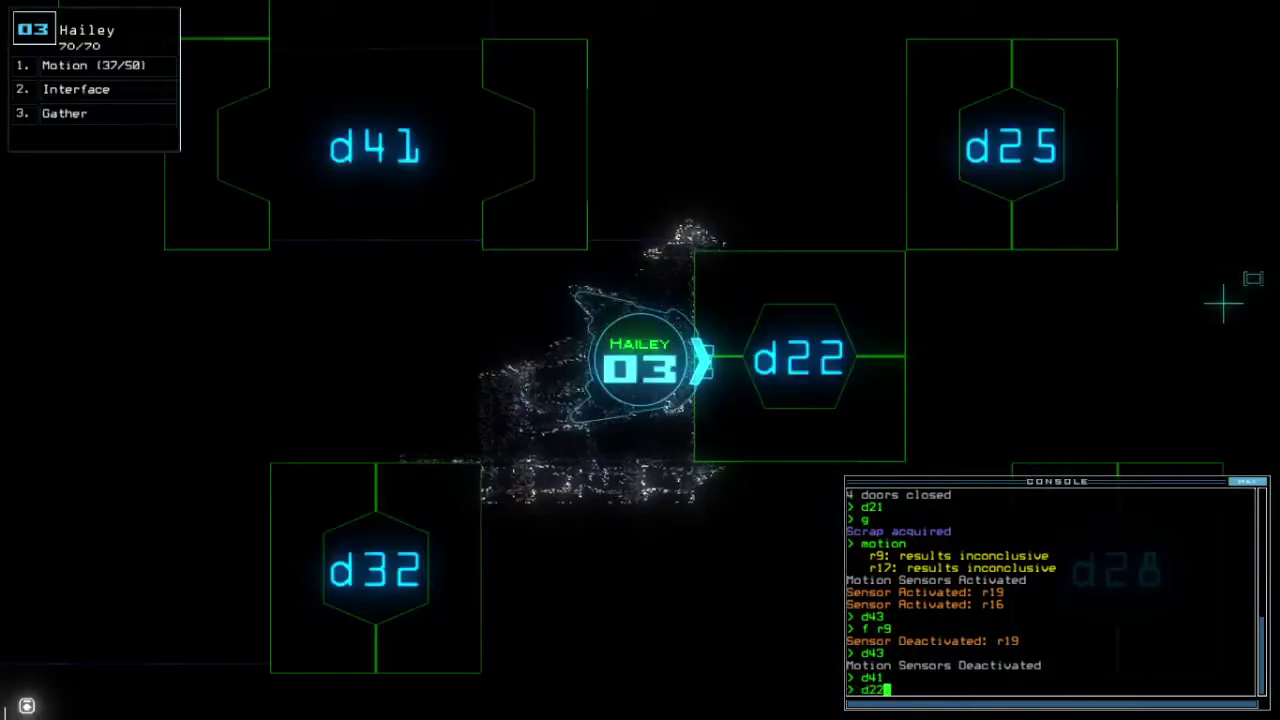
pyautogui.write('d22')
pyautogui.press('Return')
pyautogui.press('space')
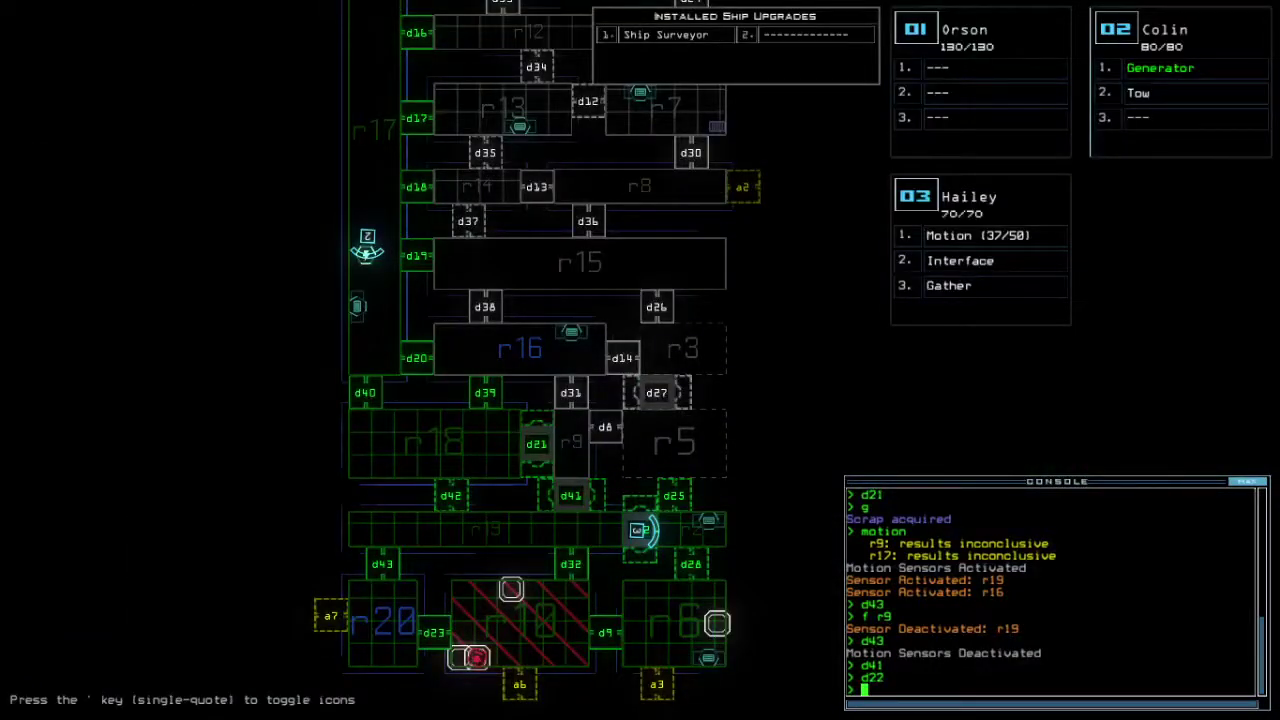
pyautogui.press('space')
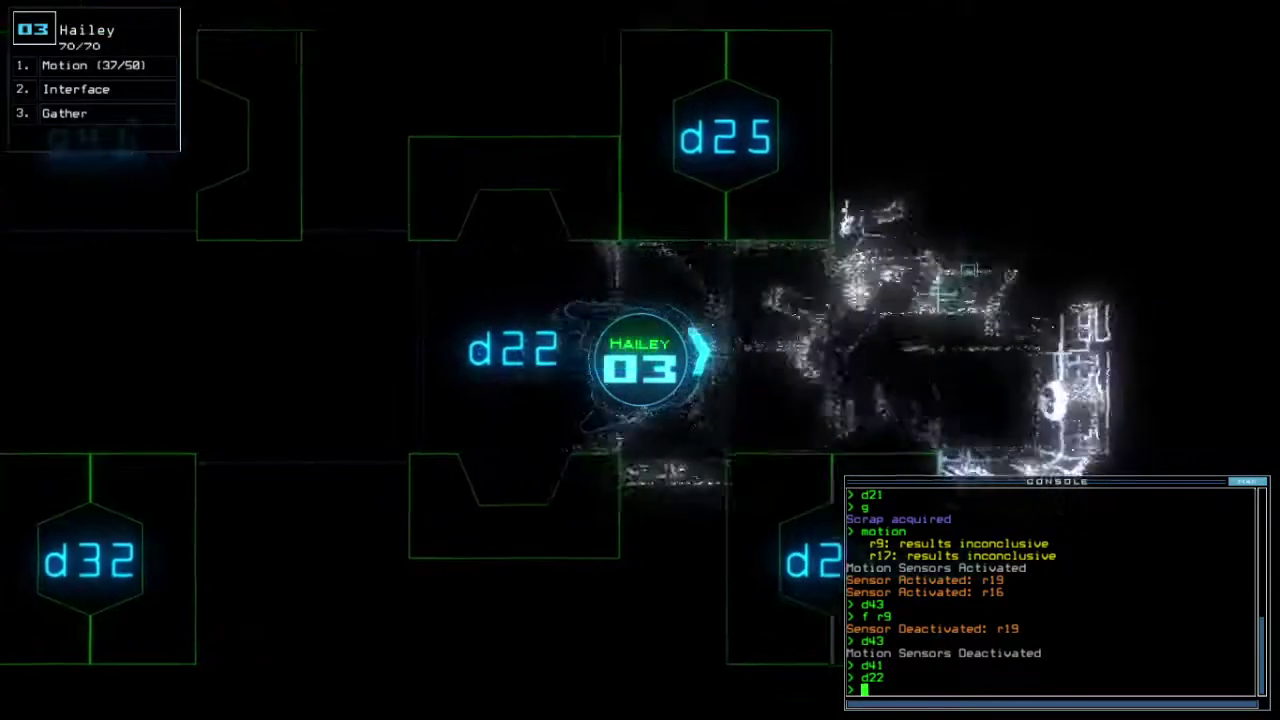
pyautogui.press('space')
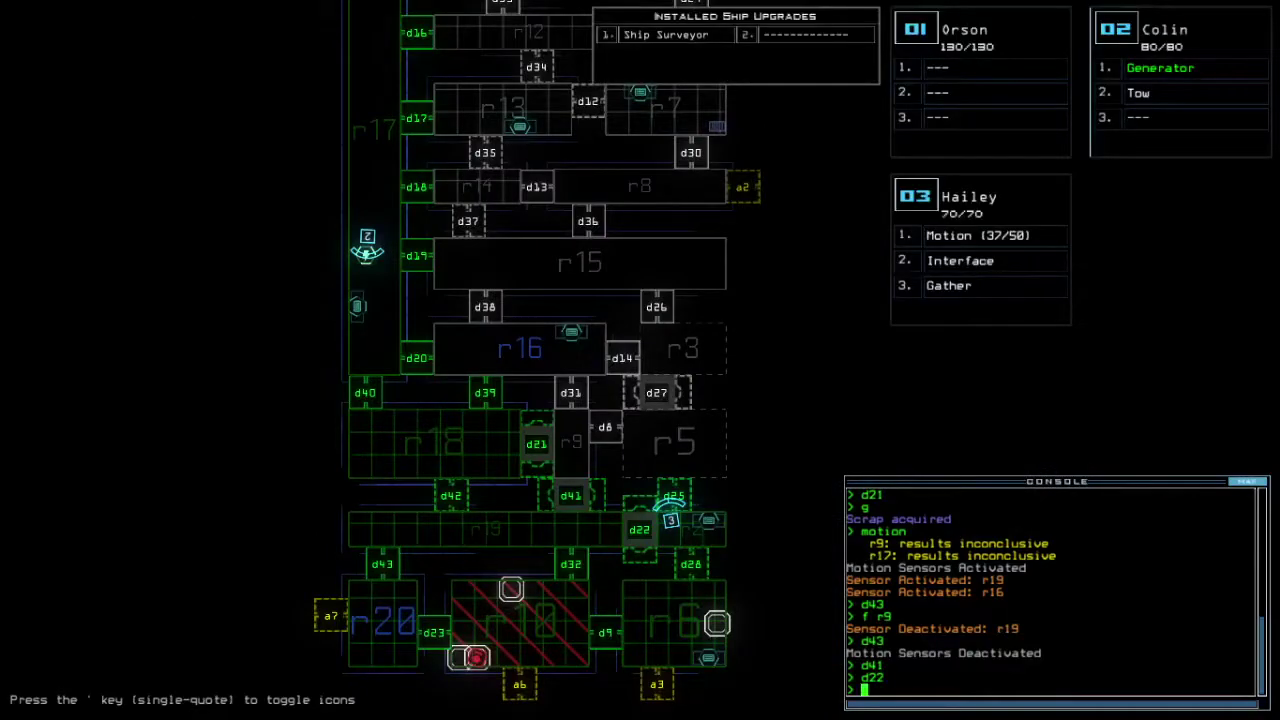
pyautogui.write('d19')
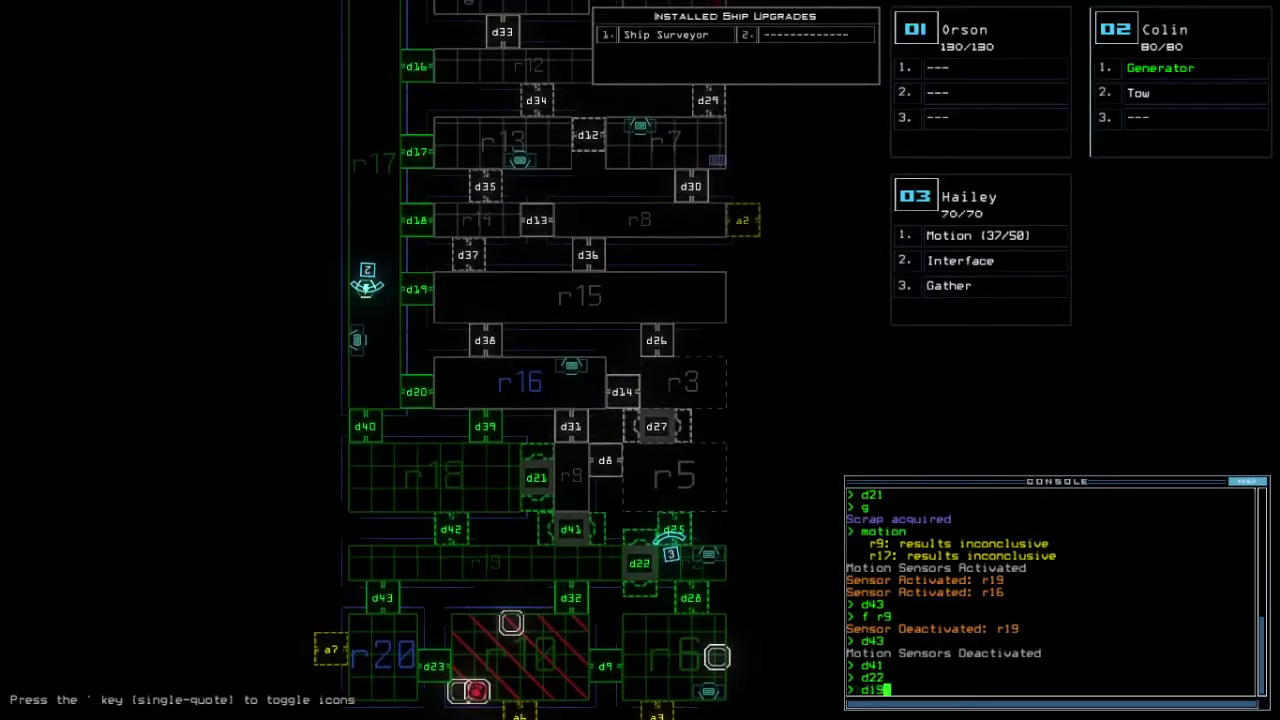
pyautogui.write('2')
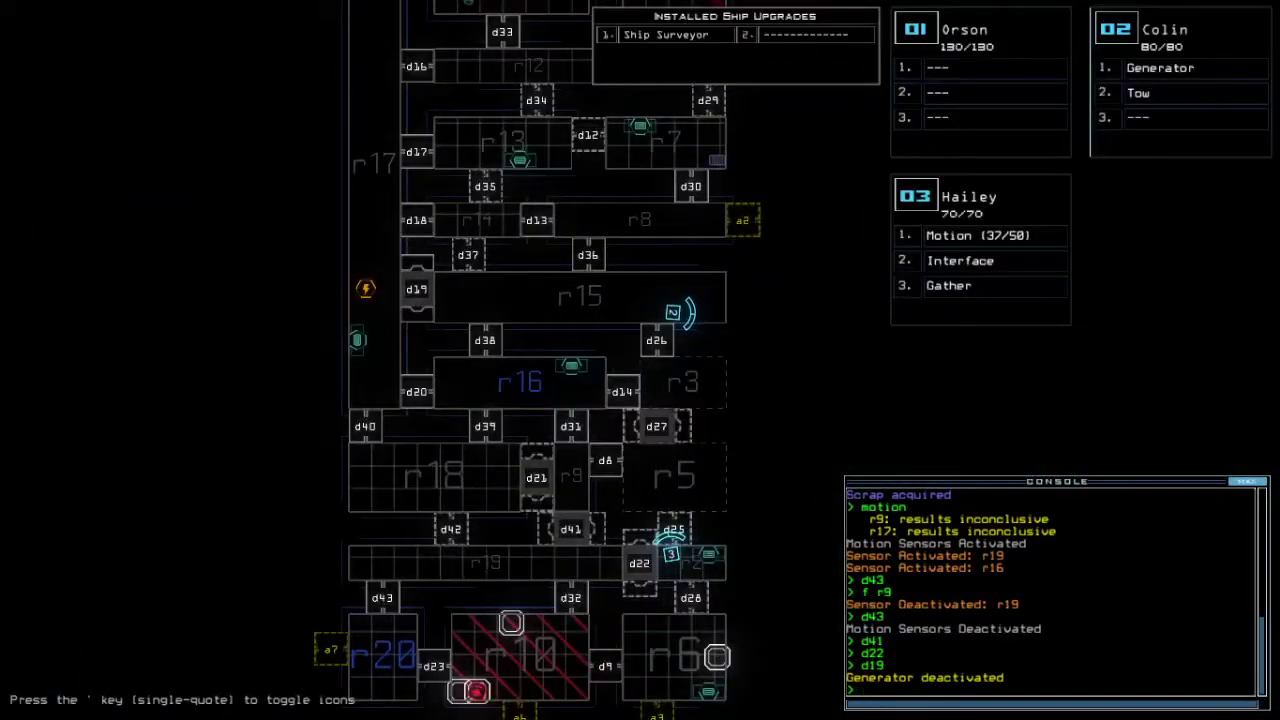
# Step: Drive Colin left across r15 to d19, restart the generator, and open door d25
pyautogui.press('2')
pyautogui.press('3')
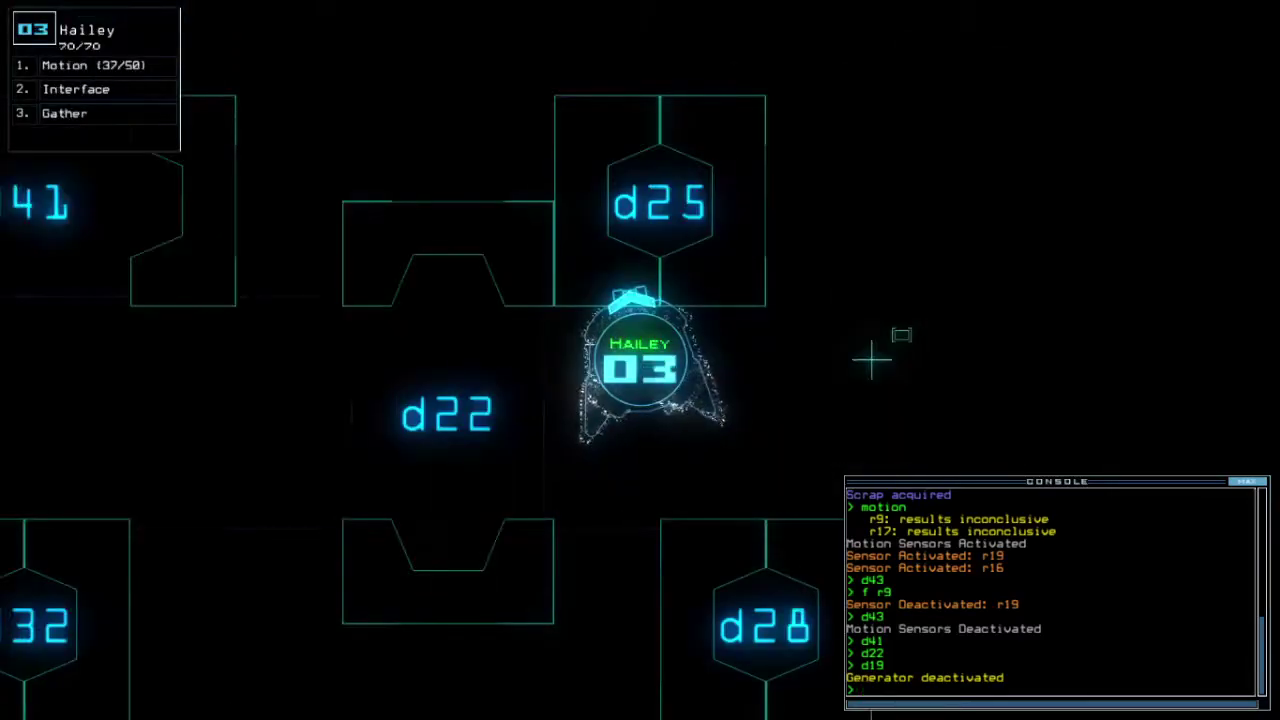
pyautogui.press('2')
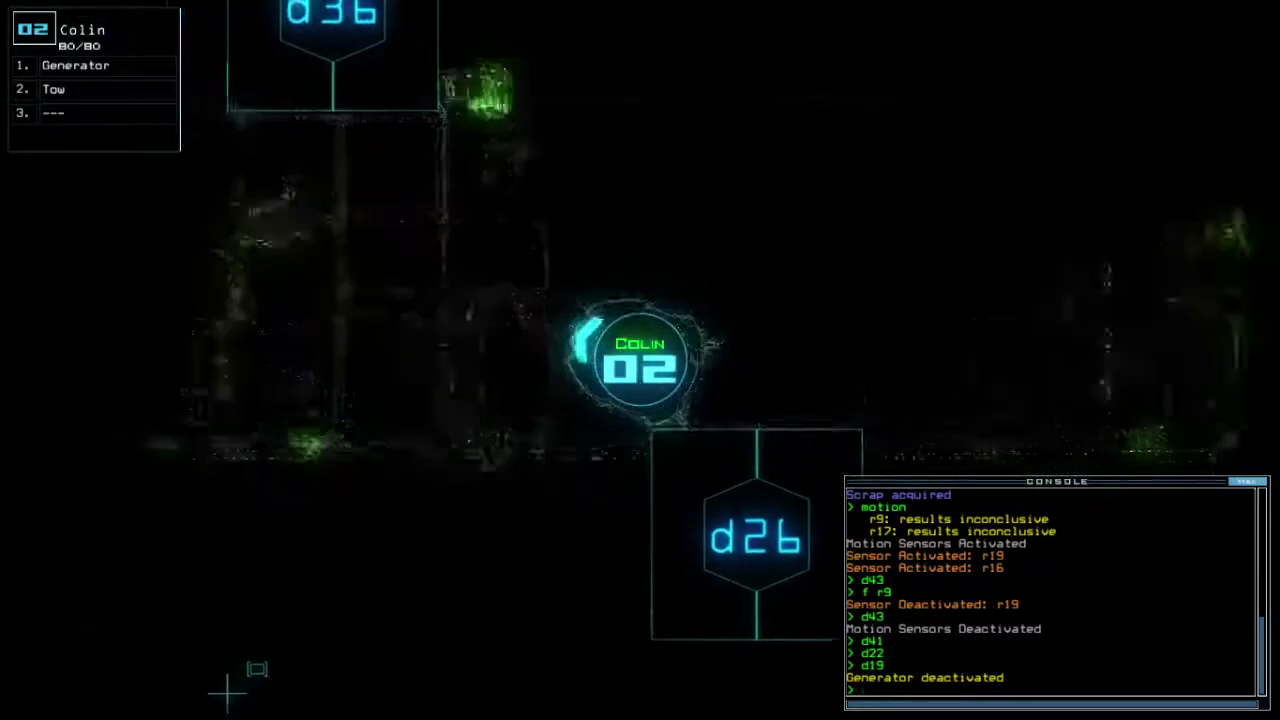
pyautogui.press('Left')
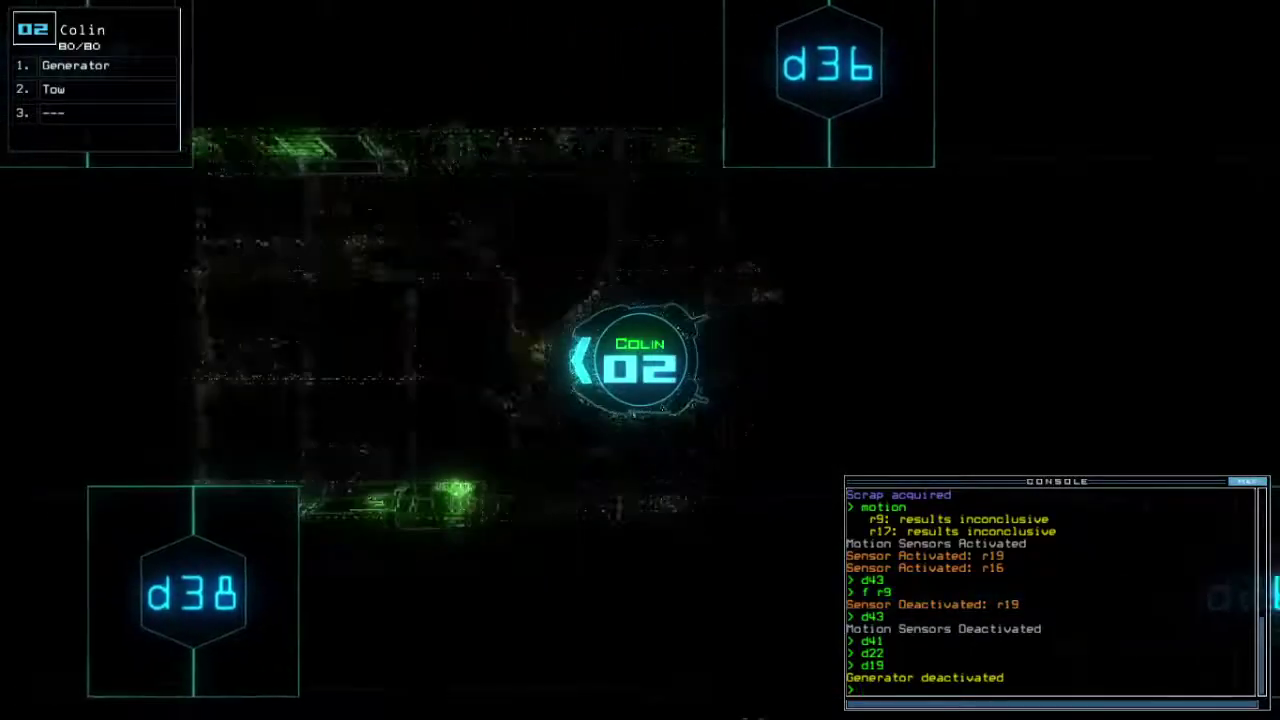
pyautogui.press('Left')
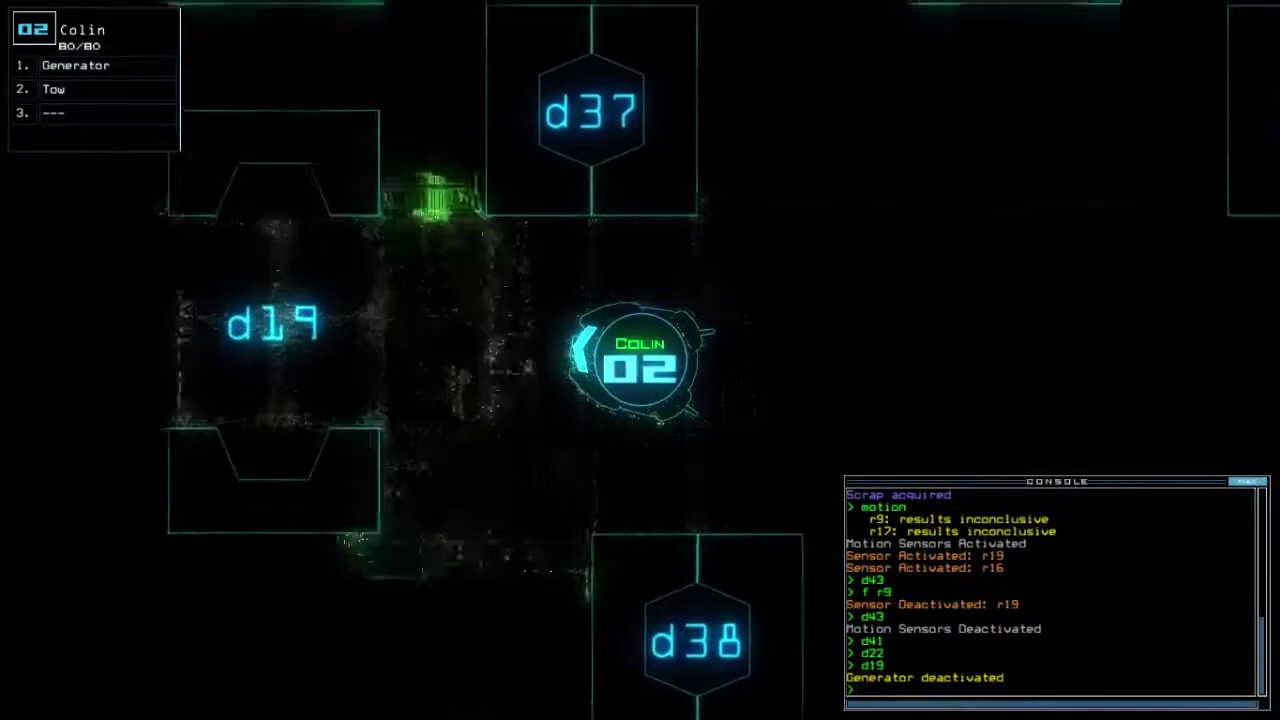
pyautogui.write('generator')
pyautogui.press('Return')
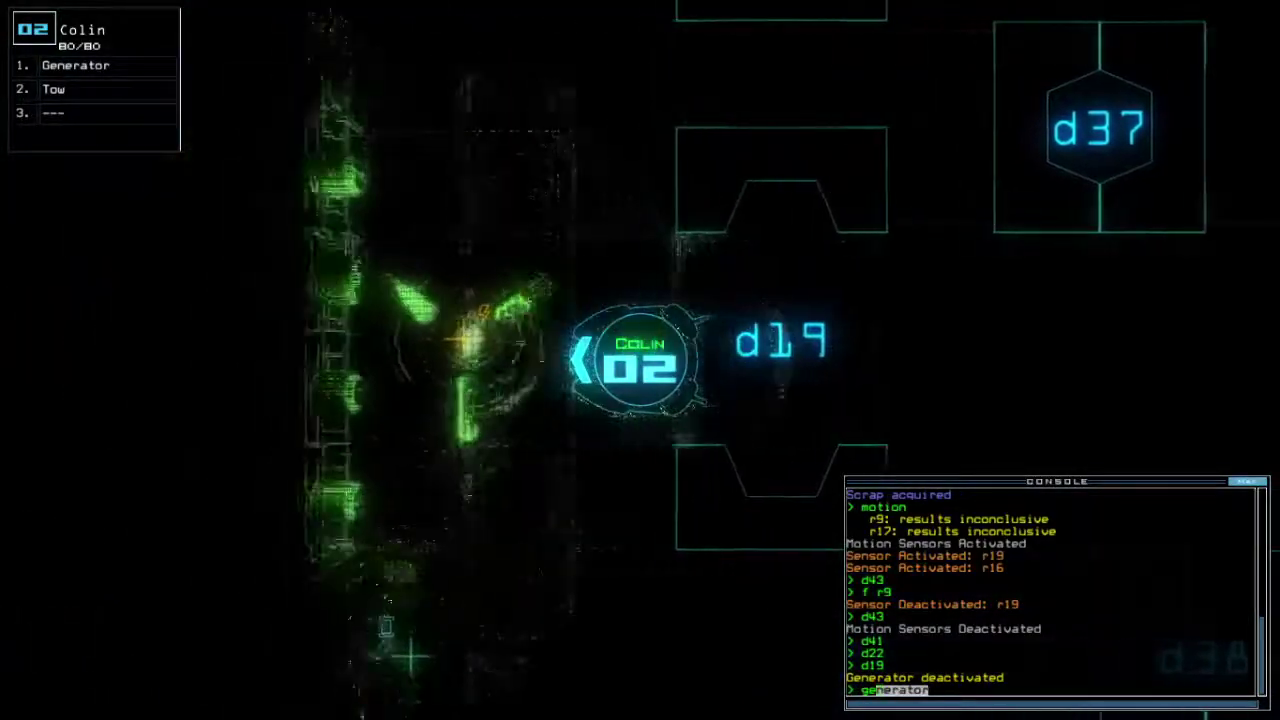
pyautogui.write('35')
pyautogui.press('Return')
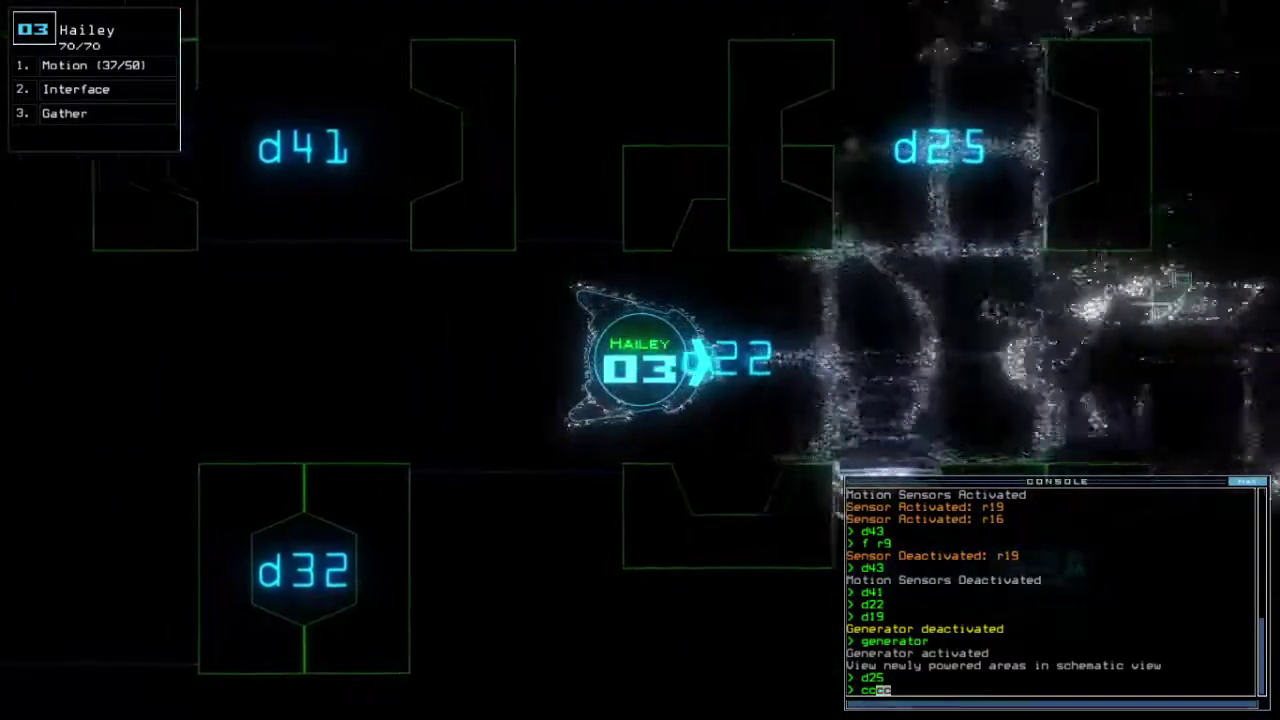
# Step: Close all doors, toggle d28 and d25, and open airlock a3 to vent r6 and r2
pyautogui.press('Return')
pyautogui.press('Tab')
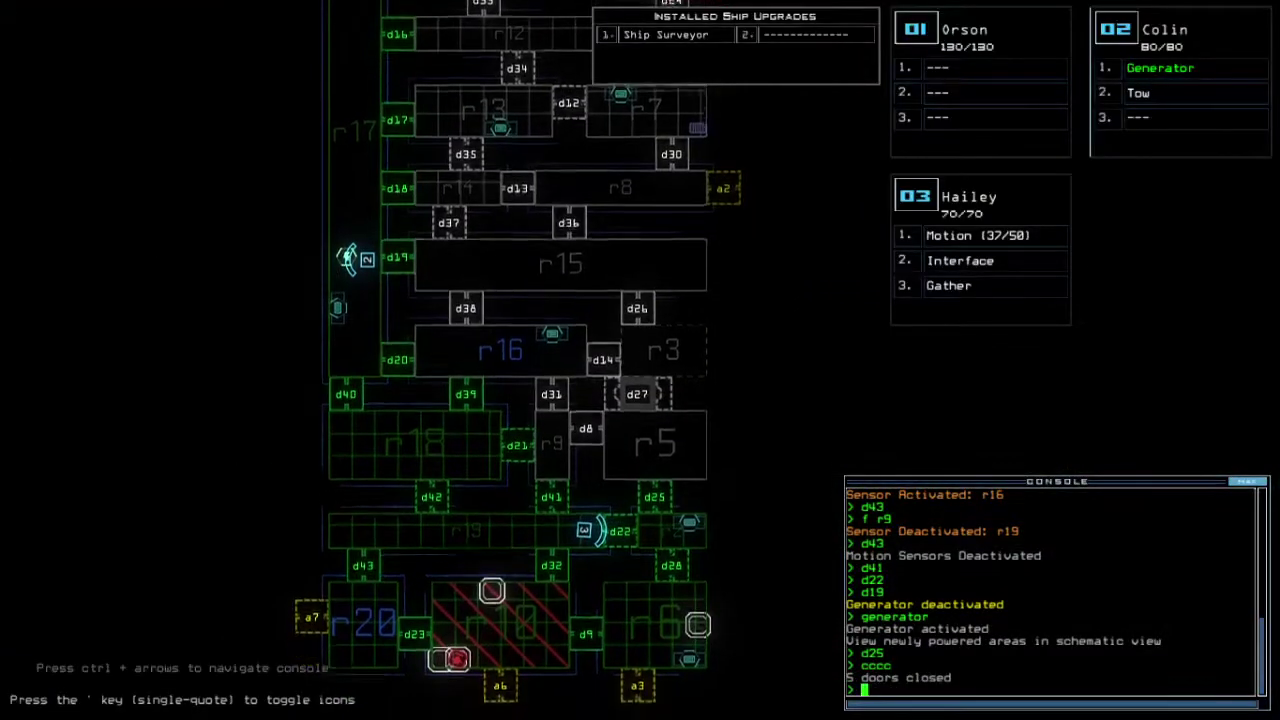
pyautogui.write('d28 d25')
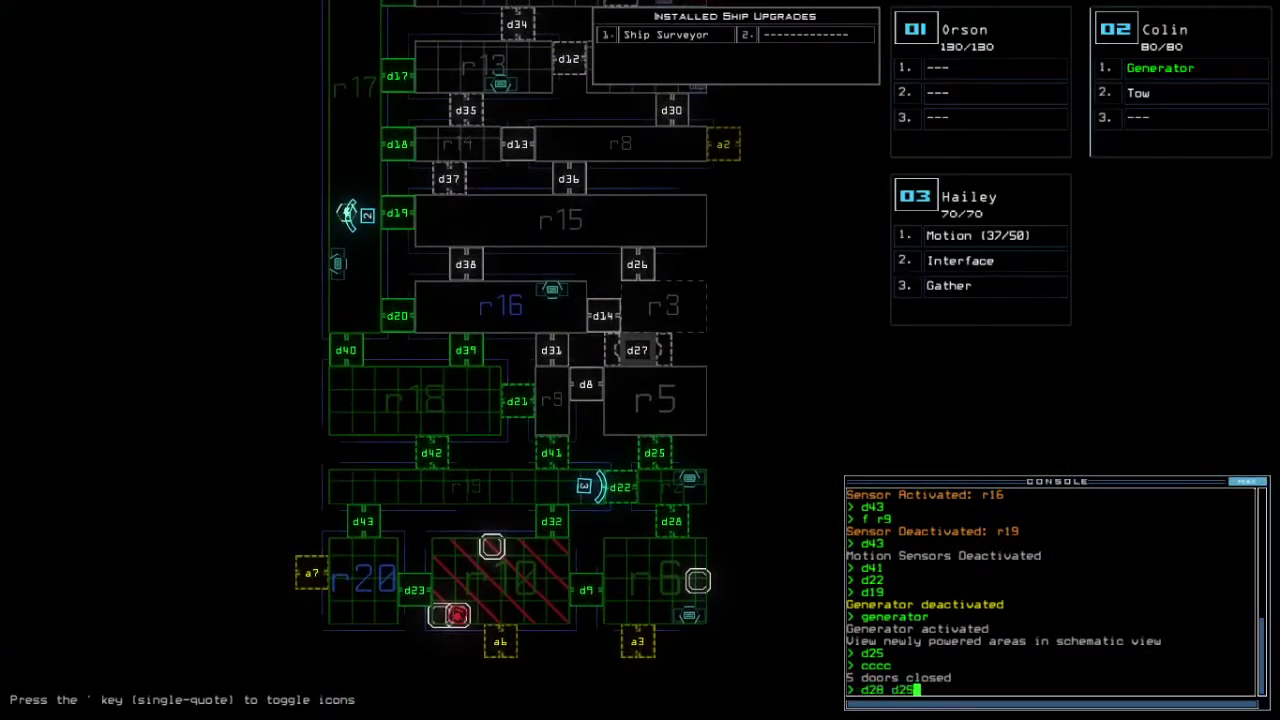
pyautogui.write('a3')
pyautogui.press('Return')
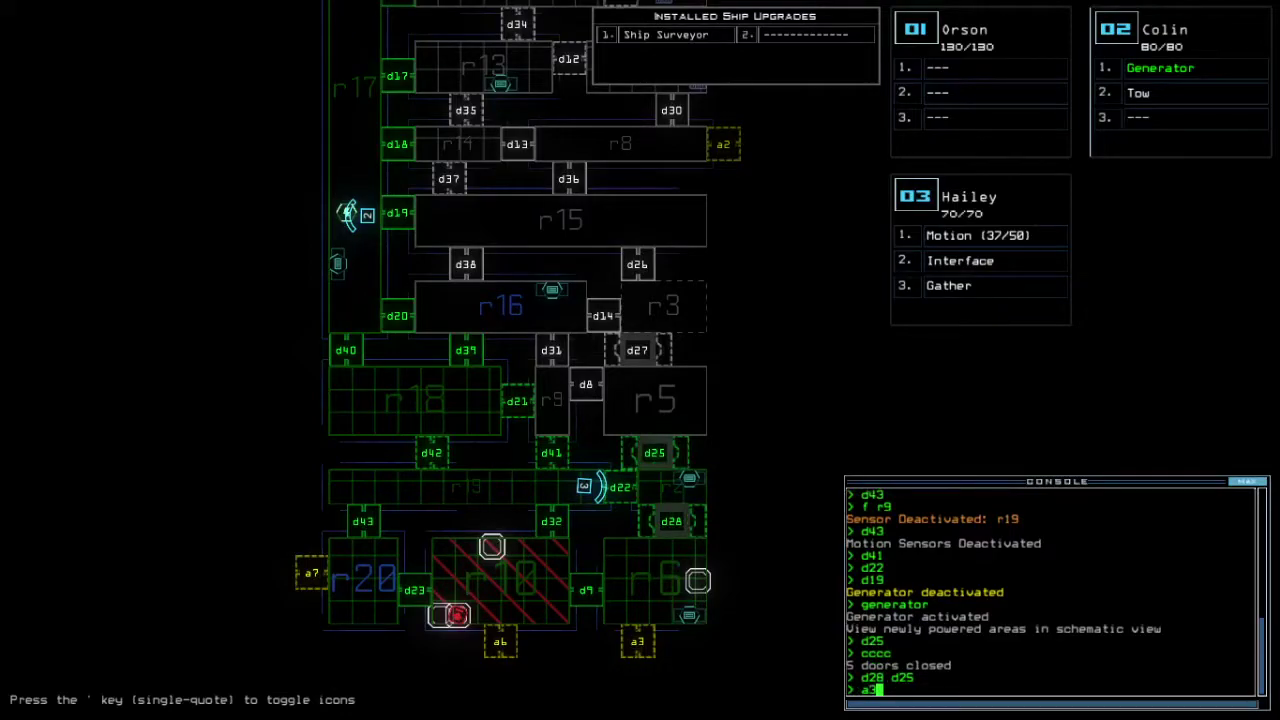
pyautogui.write('vv')
pyautogui.press('Return')
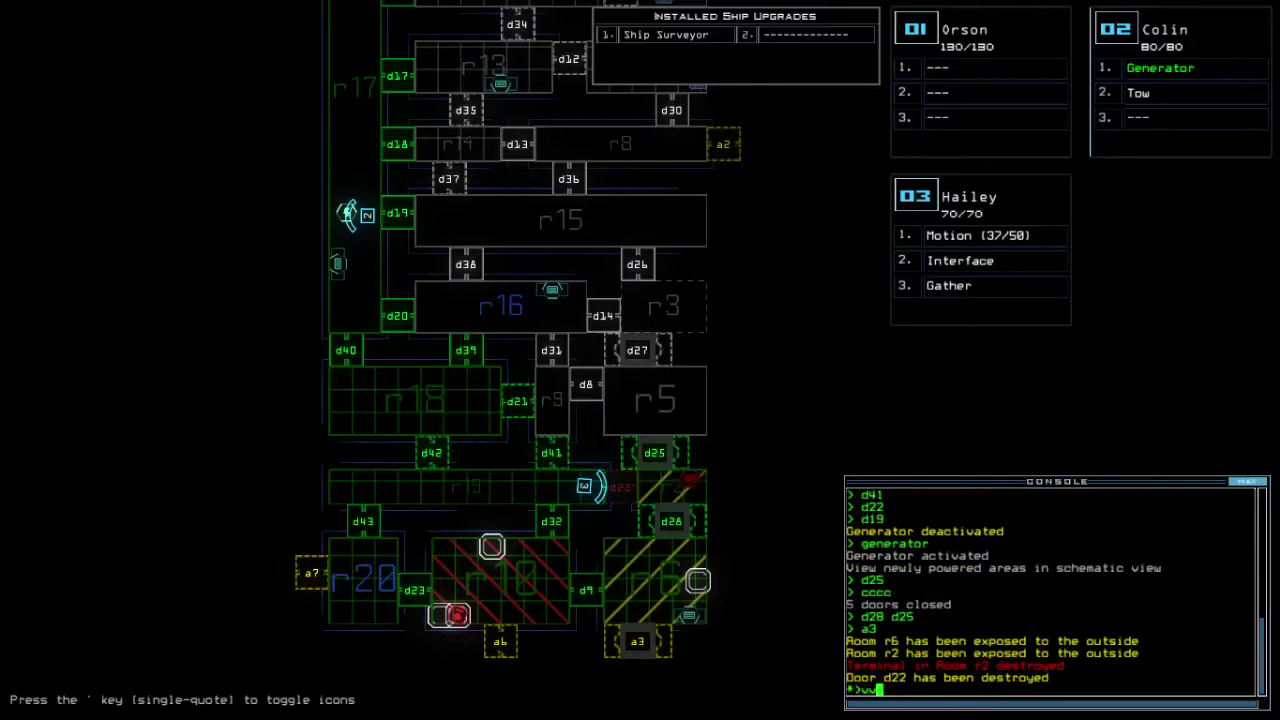
# Step: Bring Hailey back through doors d42 and d40, then close the open doors
pyautogui.press('Return')
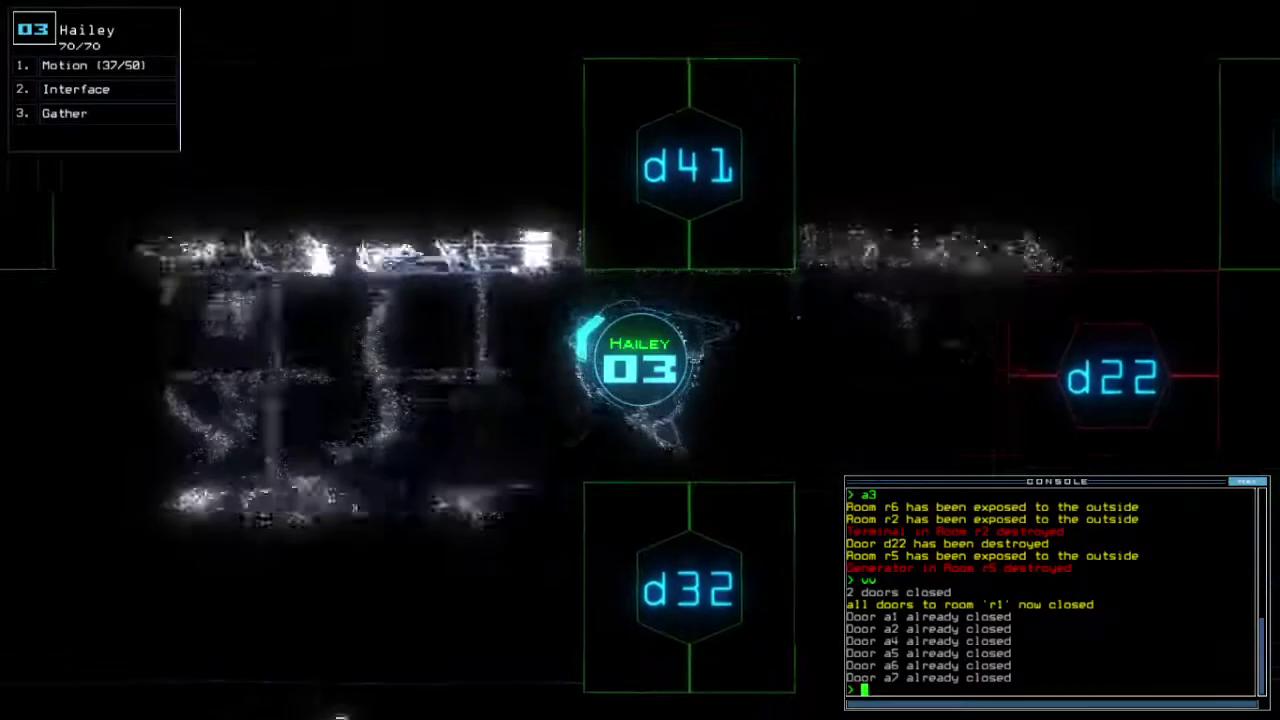
pyautogui.write('d42')
pyautogui.press('Return')
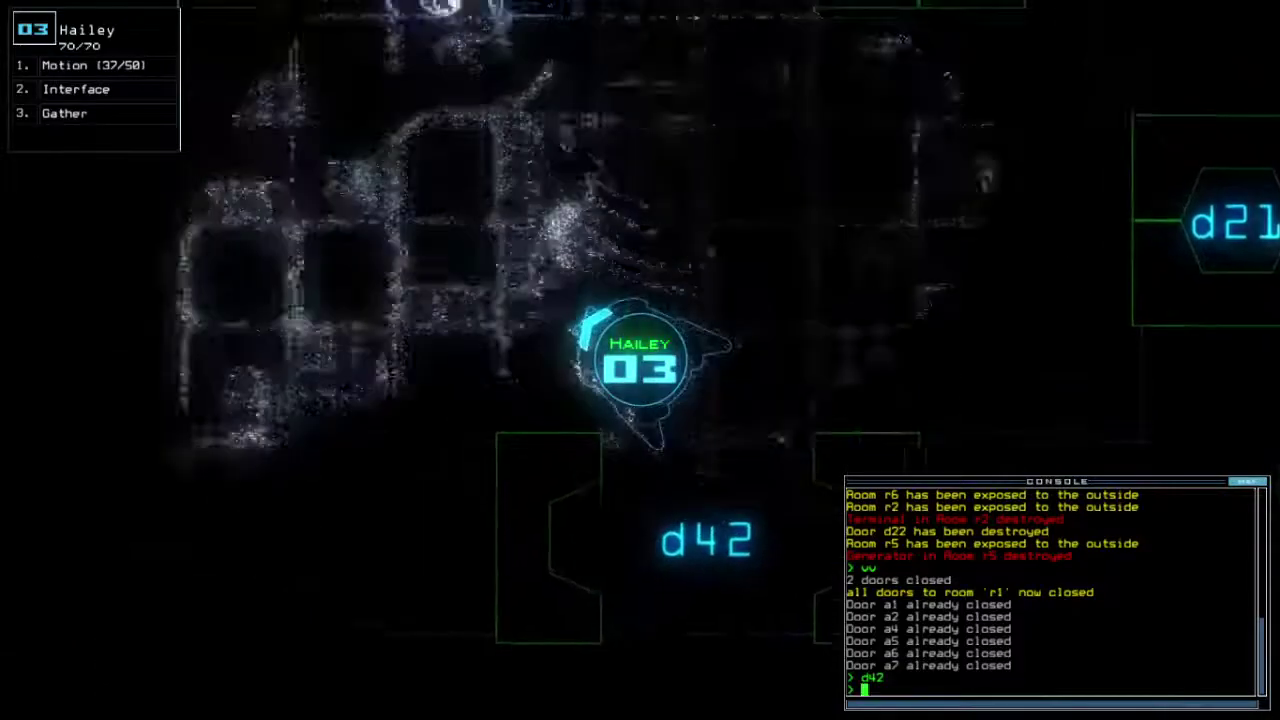
pyautogui.write('d40')
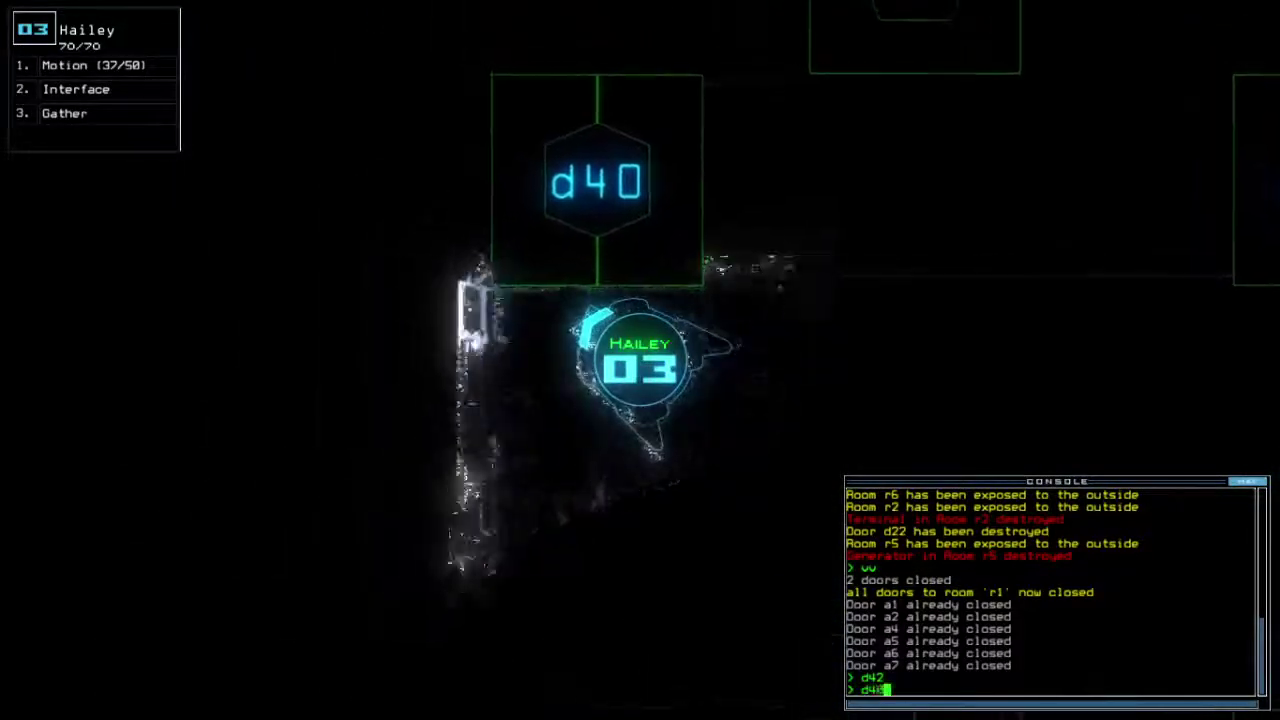
pyautogui.press('Return')
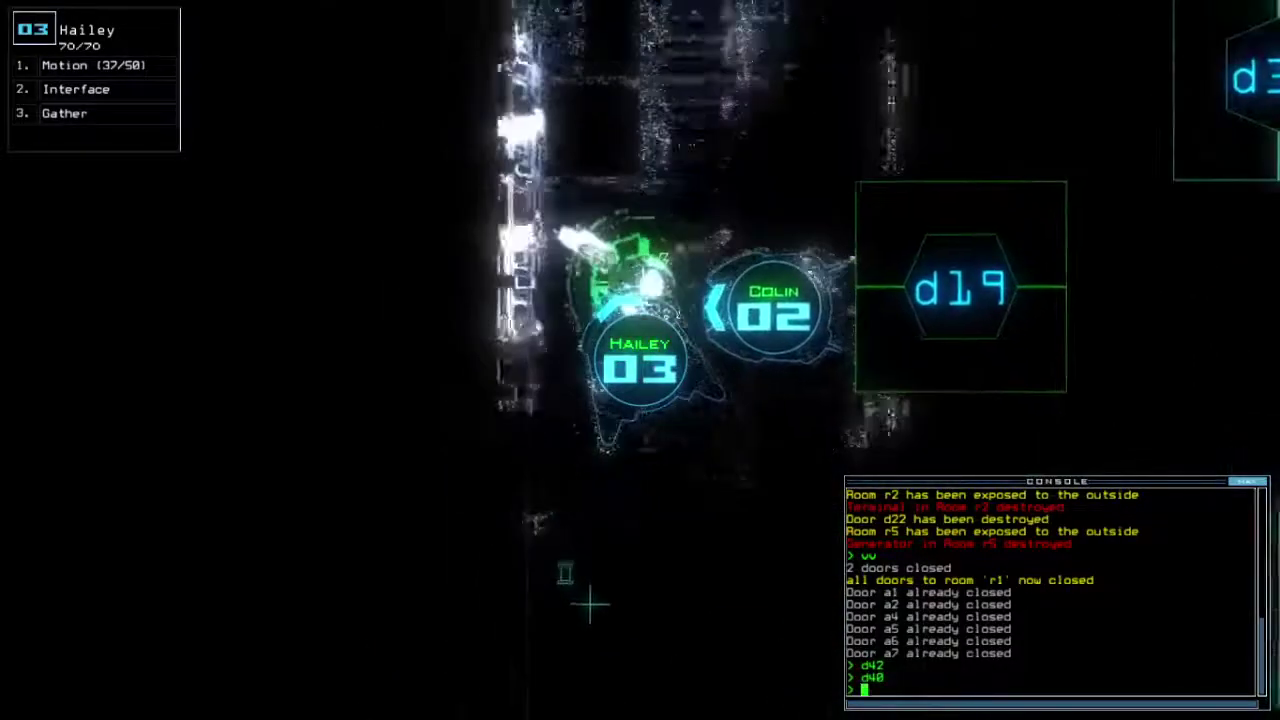
pyautogui.write('cccc')
pyautogui.press('Return')
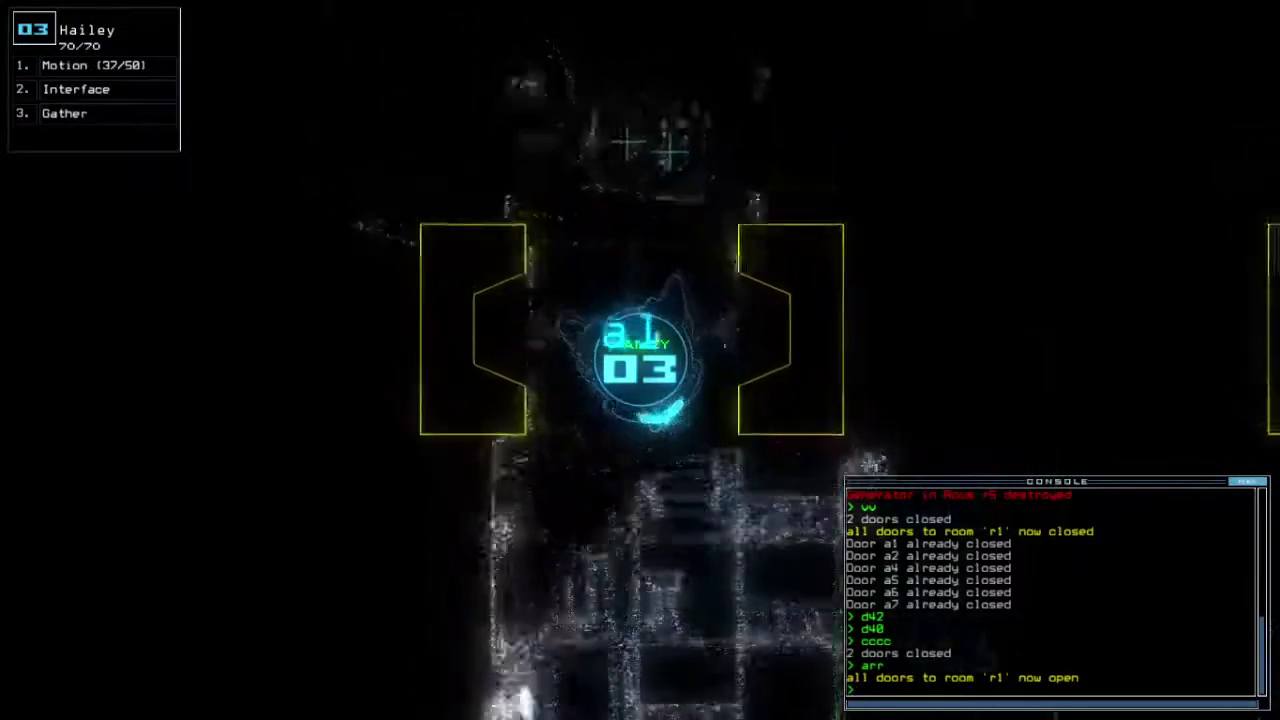
# Step: Redock the ship at airlock a3, open its doors with 'arr' and drive Hailey aboard
pyautogui.press('space')
pyautogui.write('dd a')
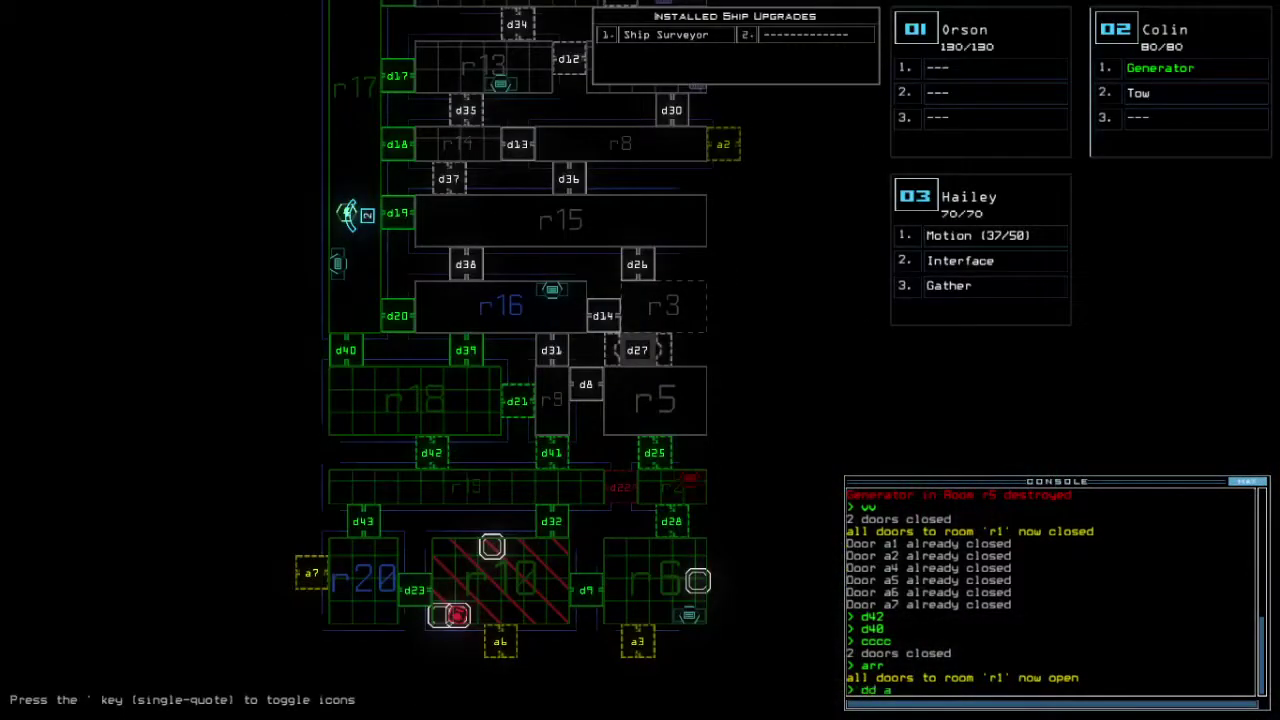
pyautogui.write('3')
pyautogui.press('Return')
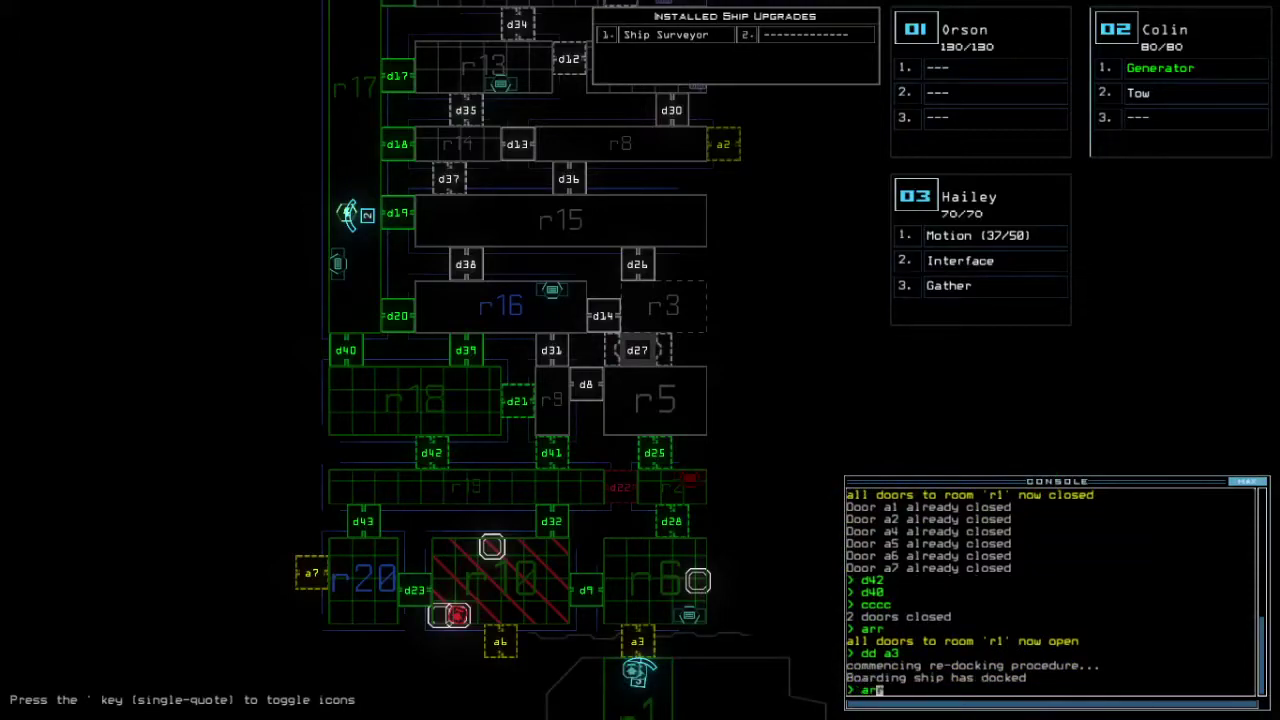
pyautogui.write('r')
pyautogui.press('Return')
pyautogui.press('Up')
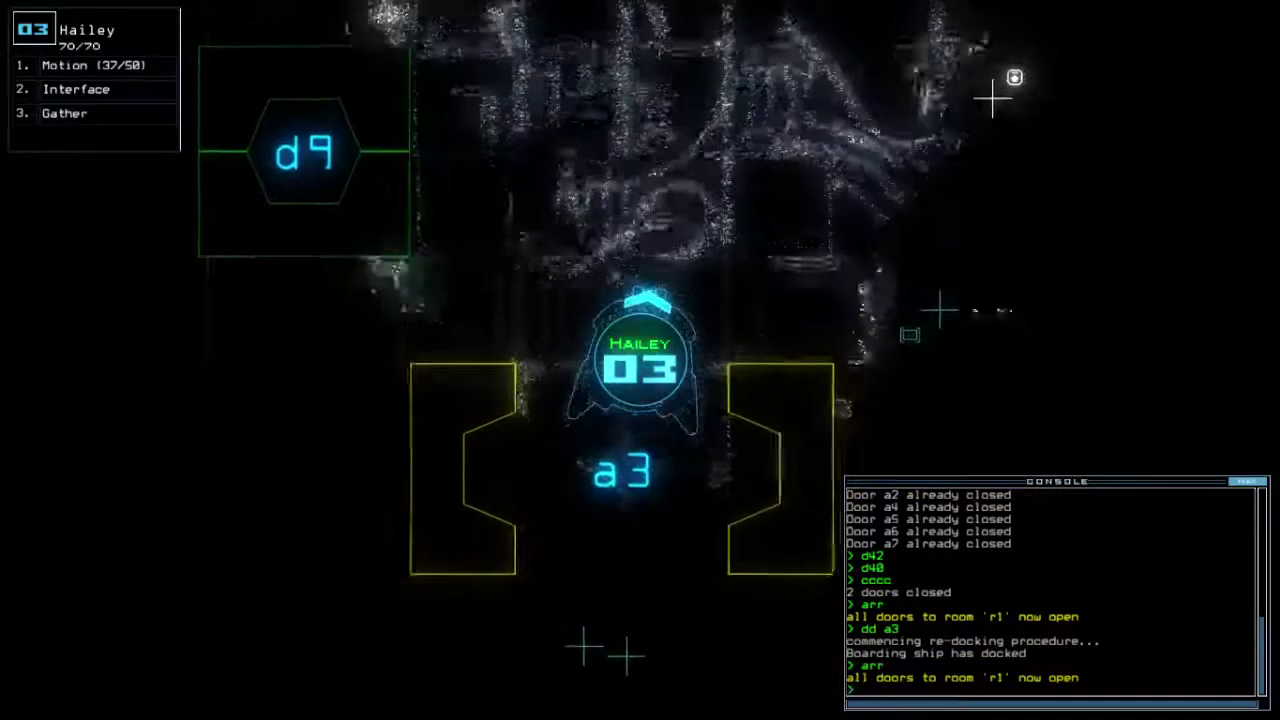
pyautogui.write('ra')
# Step: Close room r1's doors and open doors d28 and d25 ahead of Hailey
pyautogui.press('Return')
pyautogui.press('Up')
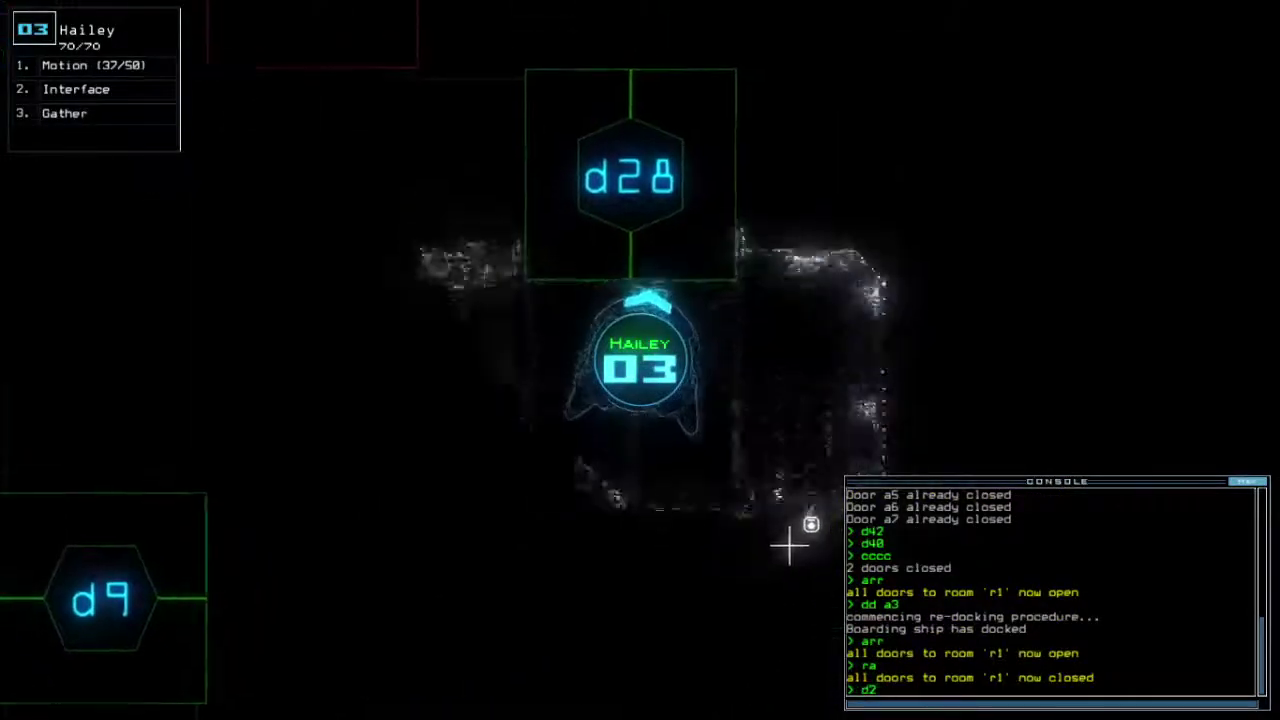
pyautogui.write('d28')
pyautogui.press('Return')
pyautogui.press('Up')
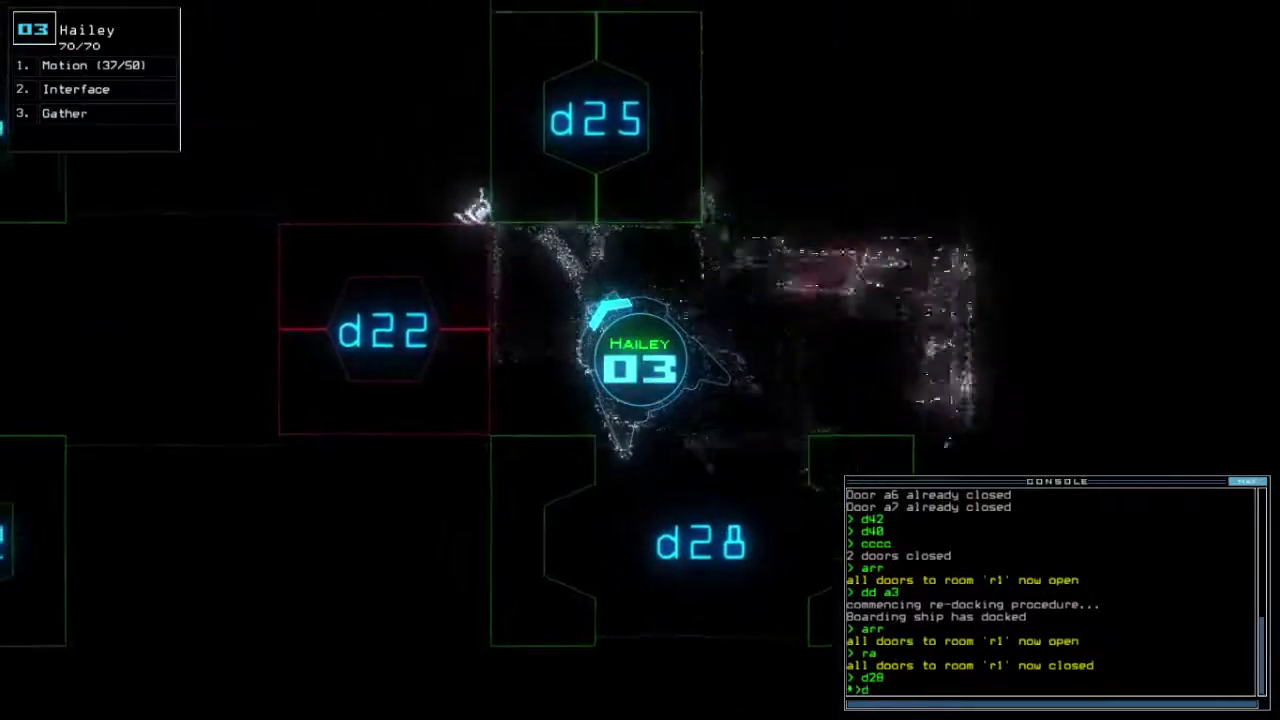
pyautogui.write('d25')
pyautogui.press('Return')
pyautogui.write('cccc')
# Step: Close the doors around Hailey, run a motion scan, then reopen d25 and send her through
pyautogui.press('Return')
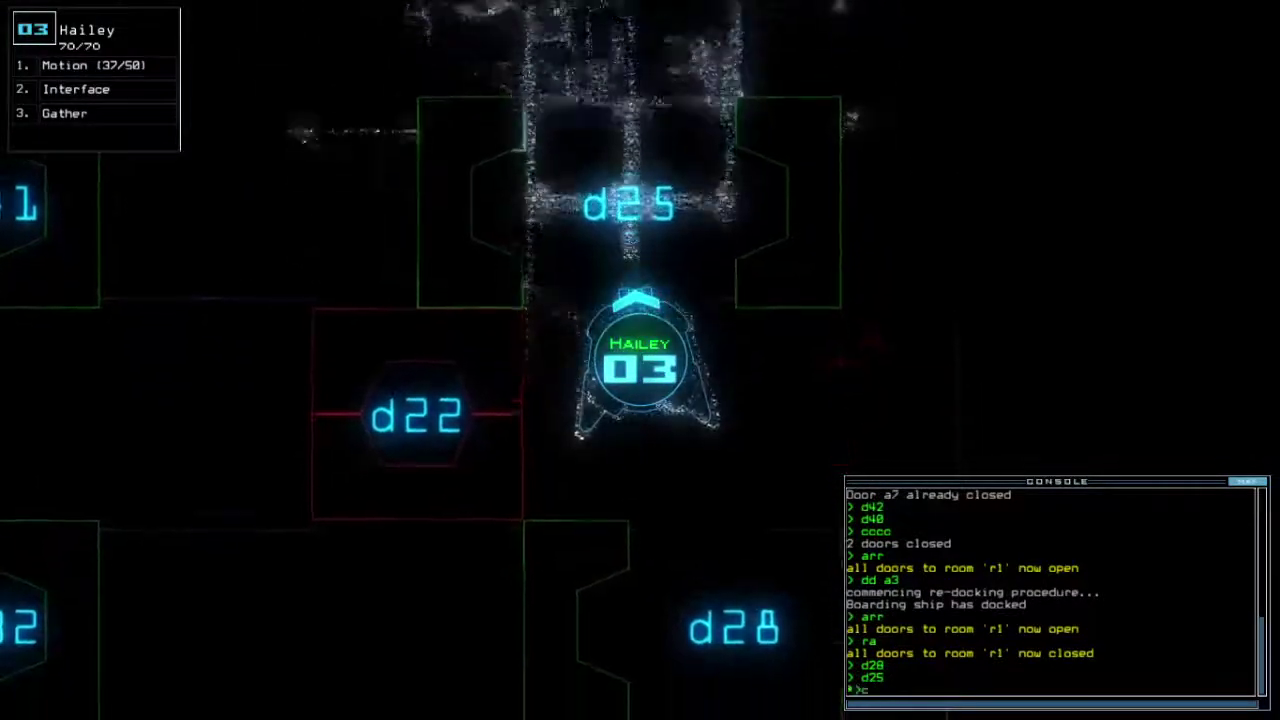
pyautogui.press('space')
pyautogui.write('motion')
pyautogui.press('space')
pyautogui.write('d2')
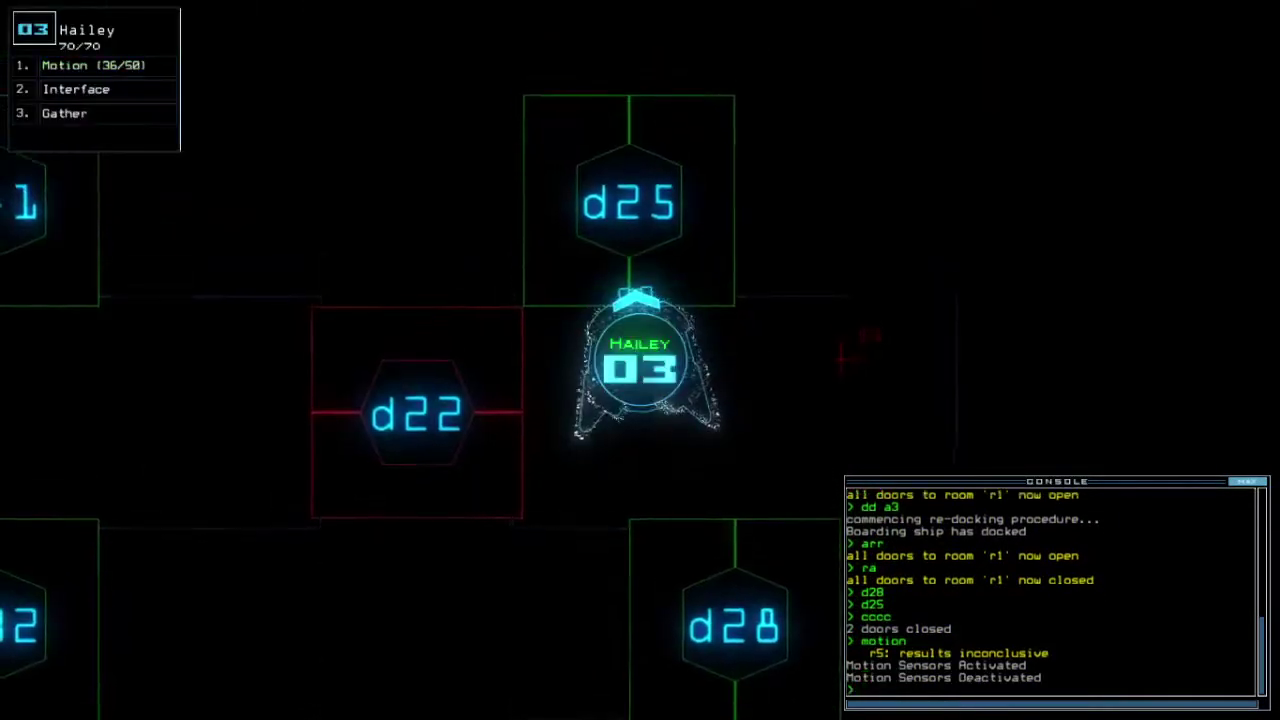
pyautogui.write('5')
pyautogui.press('Return')
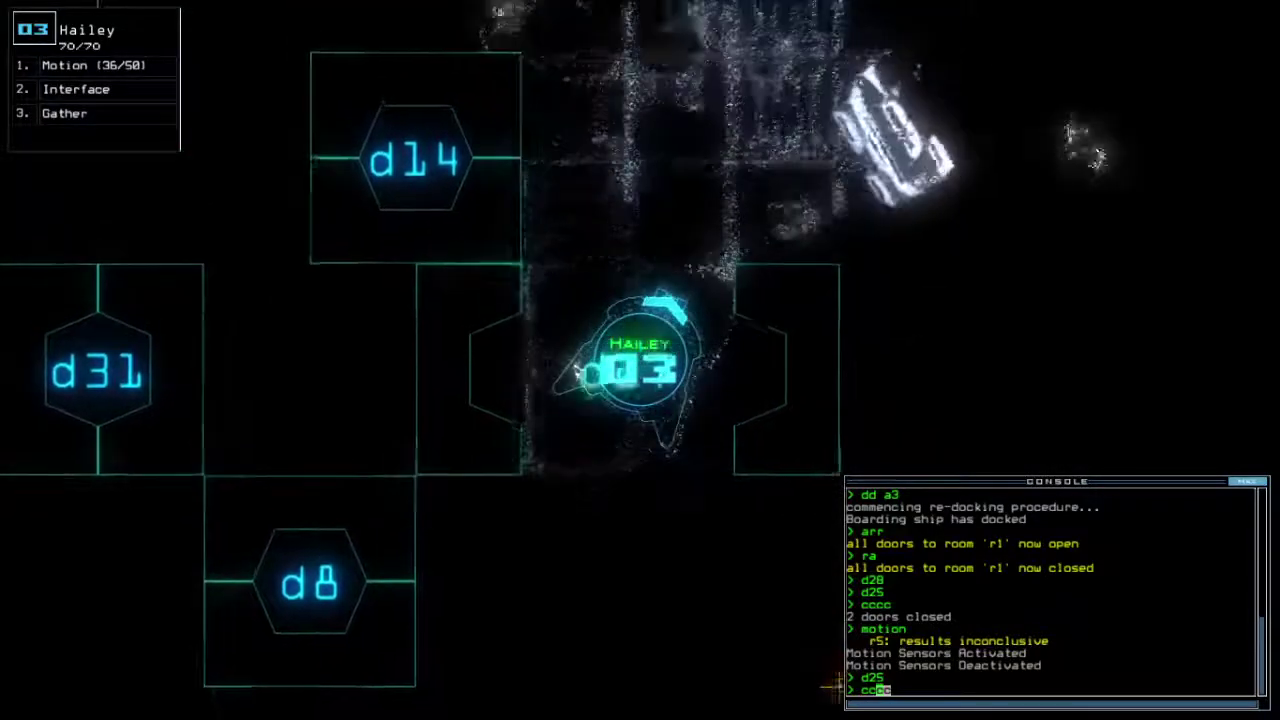
# Step: Dismiss the module swap with Wally and re-dock the ship at airlock a1
pyautogui.press('s')
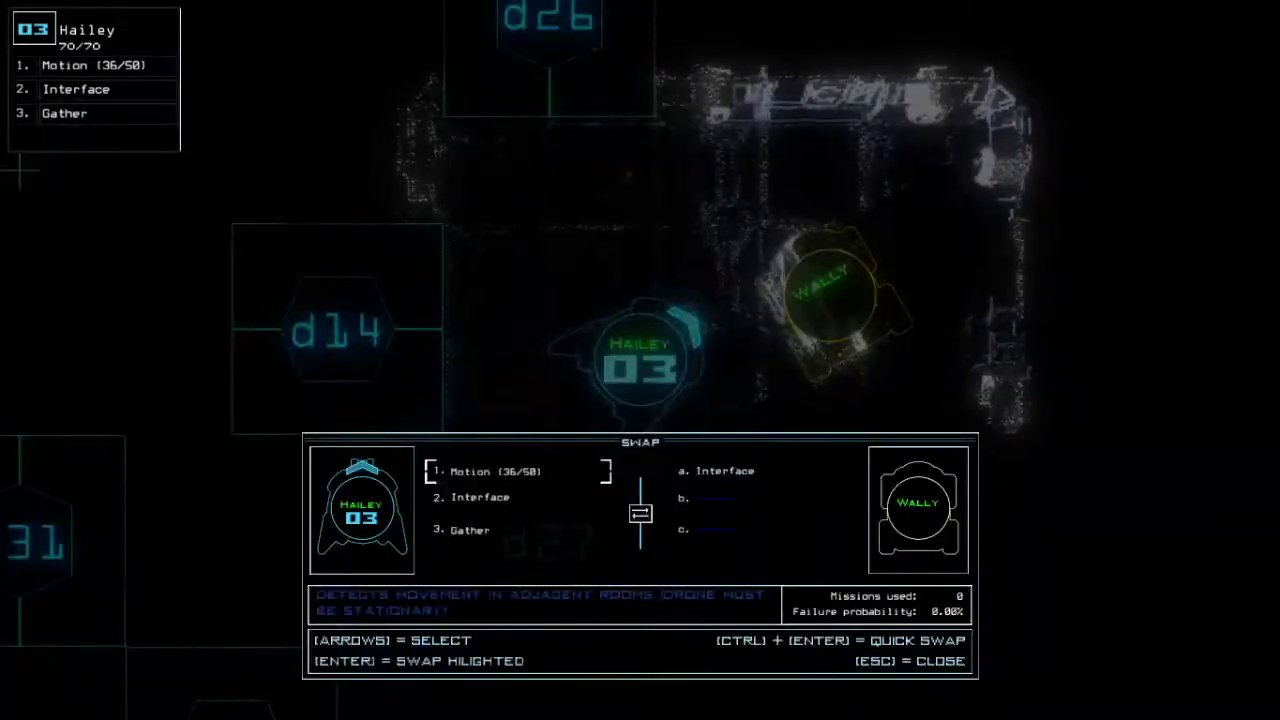
pyautogui.press('Escape')
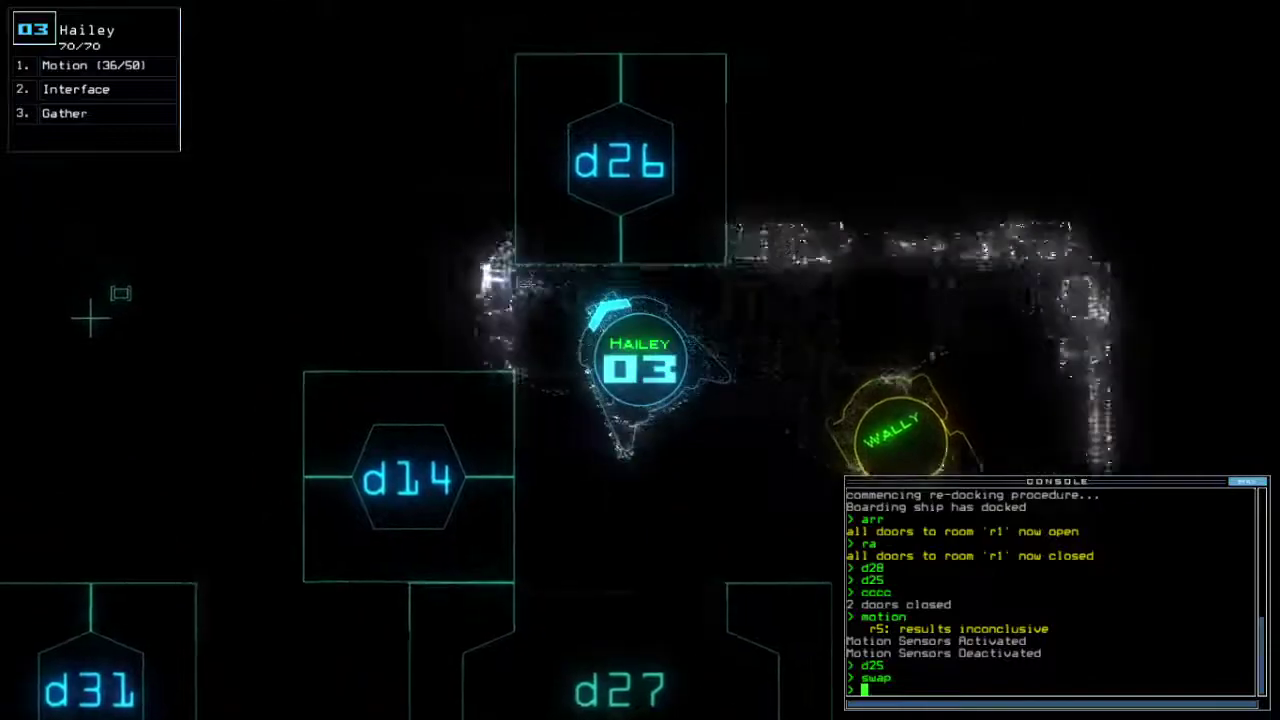
pyautogui.press('Tab')
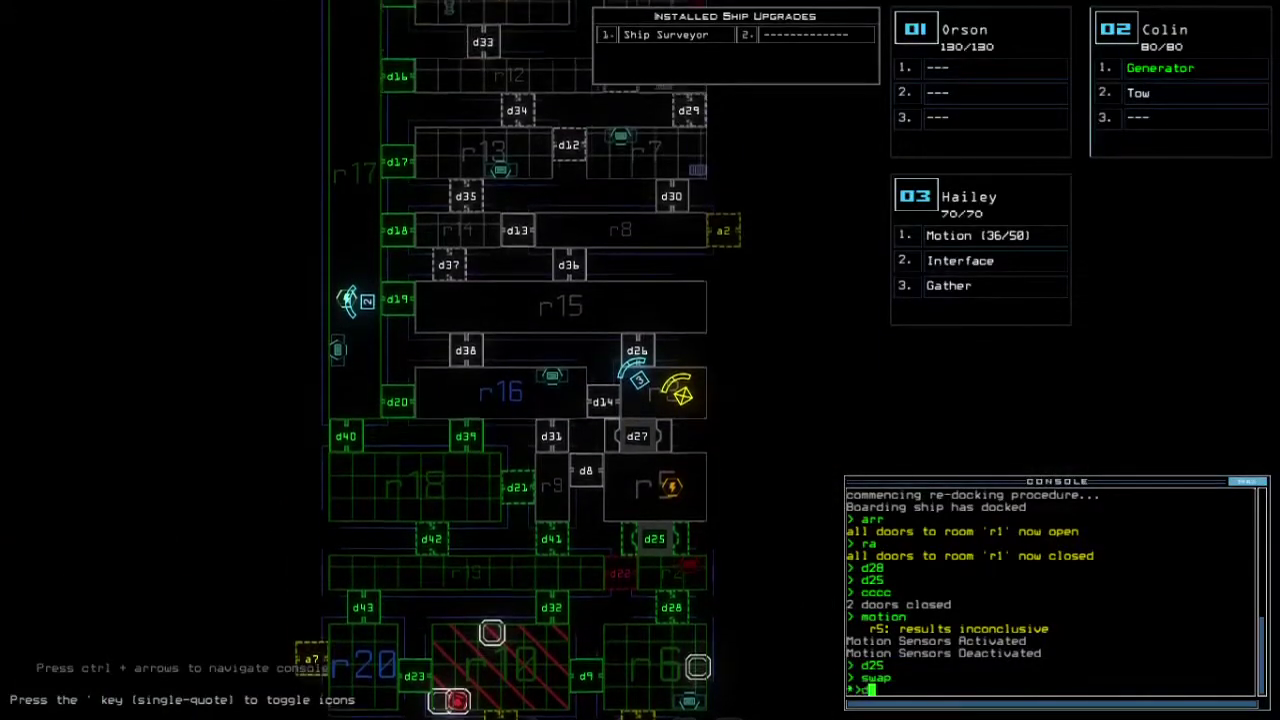
pyautogui.write('dd a1')
pyautogui.press('Return')
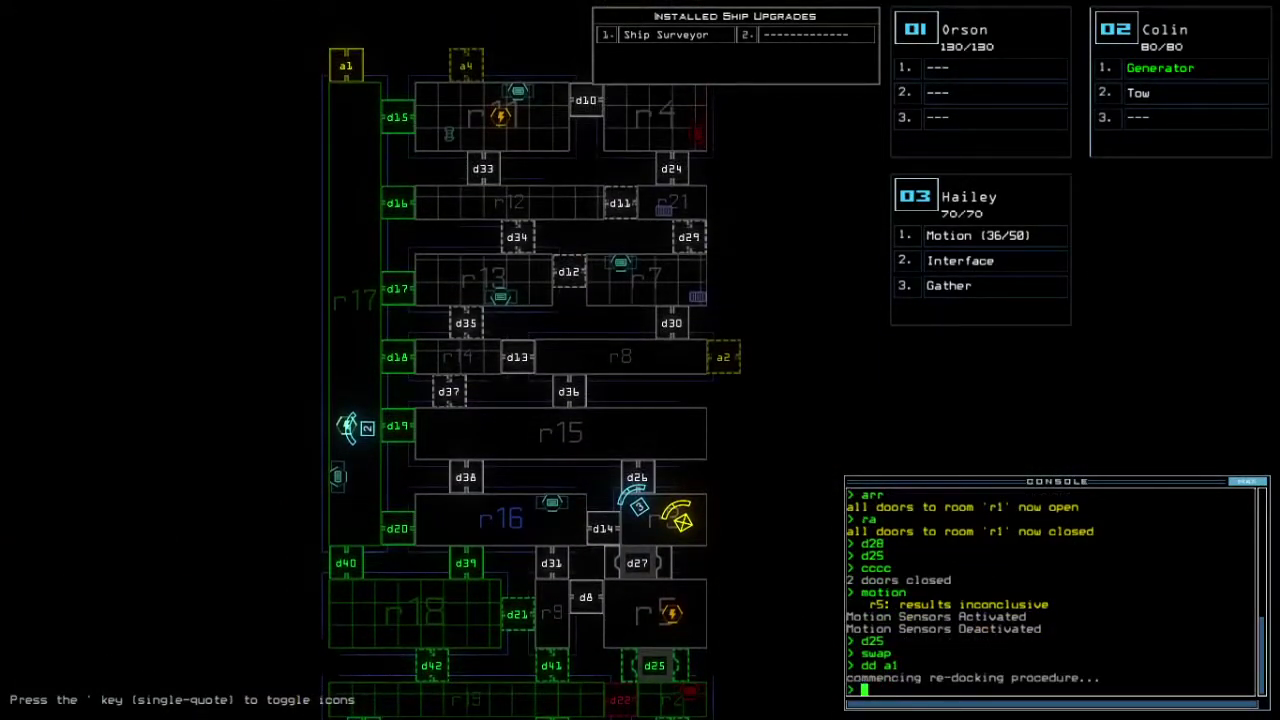
# Step: Open all doors to room r1 for Colin, checking his camera and the lower schematic
pyautogui.press('2')
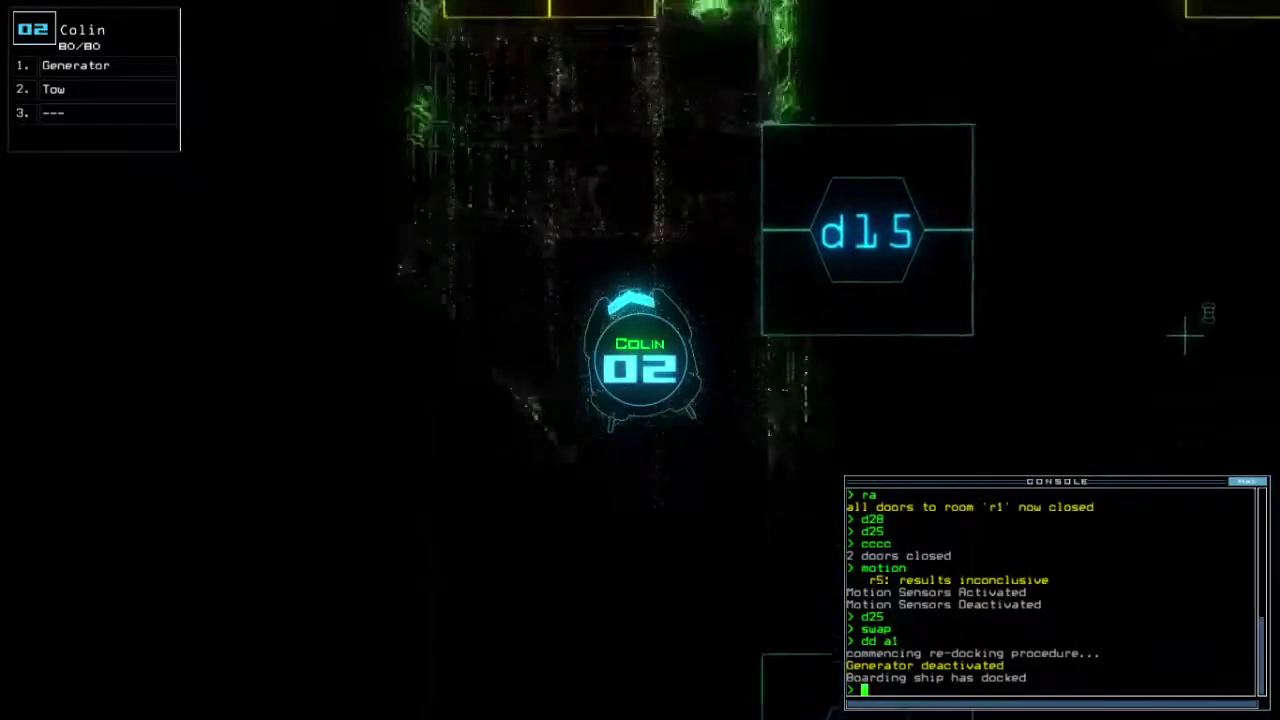
pyautogui.write('arr')
pyautogui.press('Return')
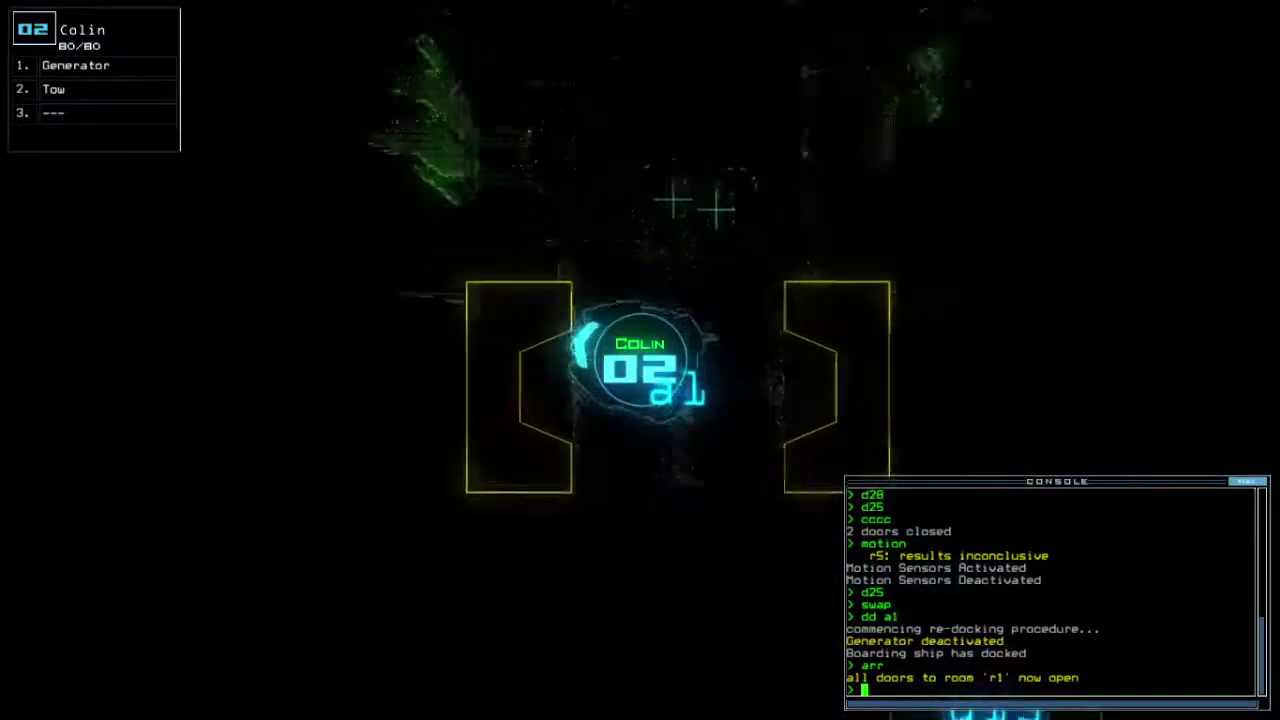
pyautogui.press('space')
pyautogui.press('Down')
pyautogui.press('Down')
pyautogui.write('dd a')
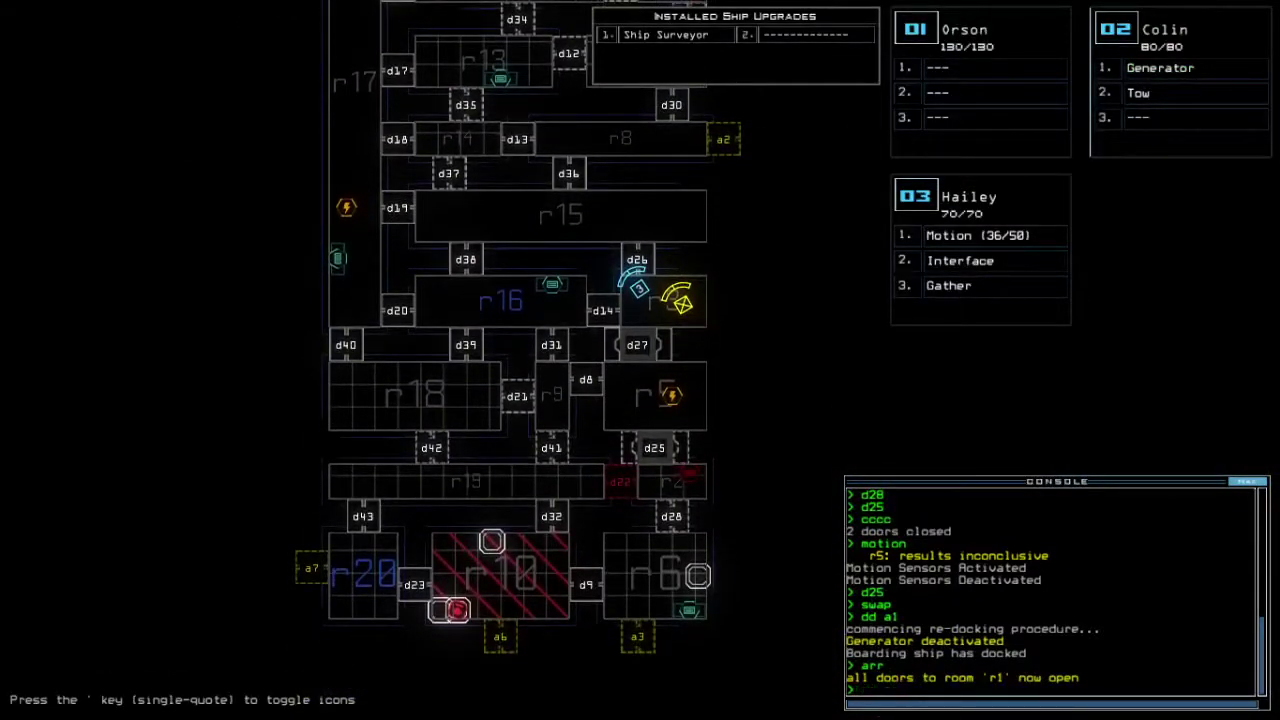
pyautogui.press('space')
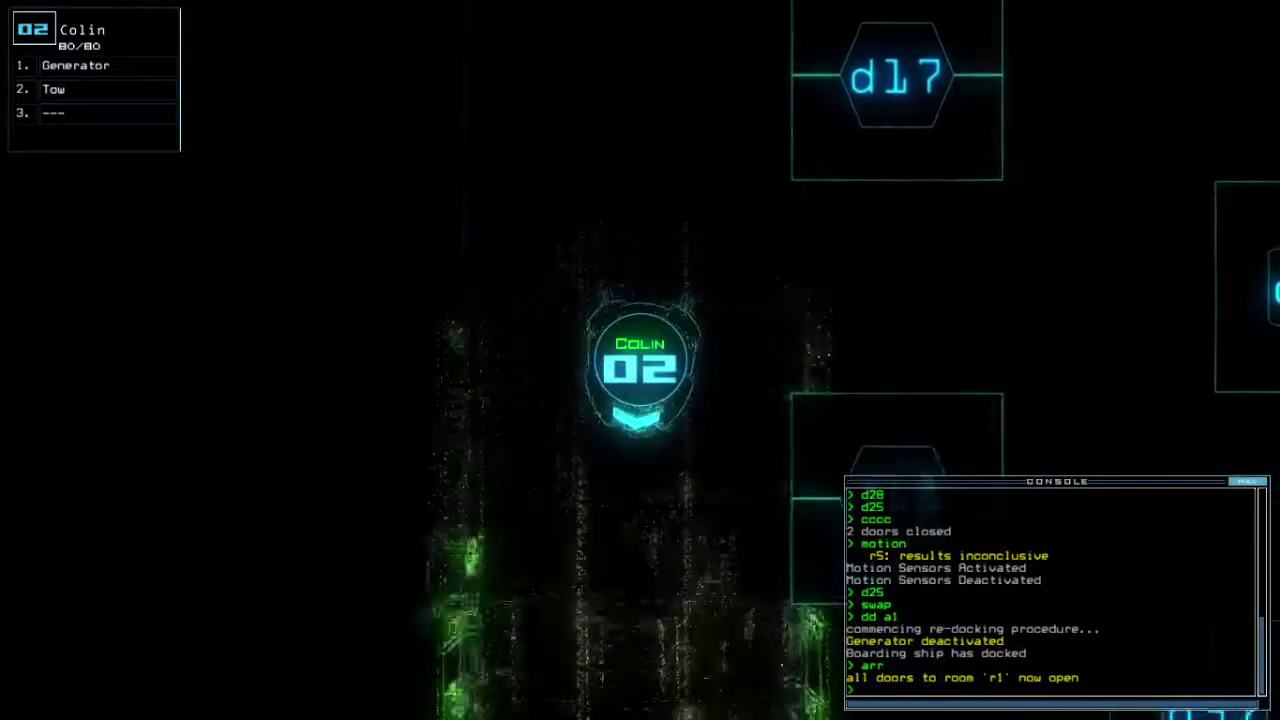
pyautogui.write('generator')
# Step: Turn the generator on and open door d28
pyautogui.press('Return')
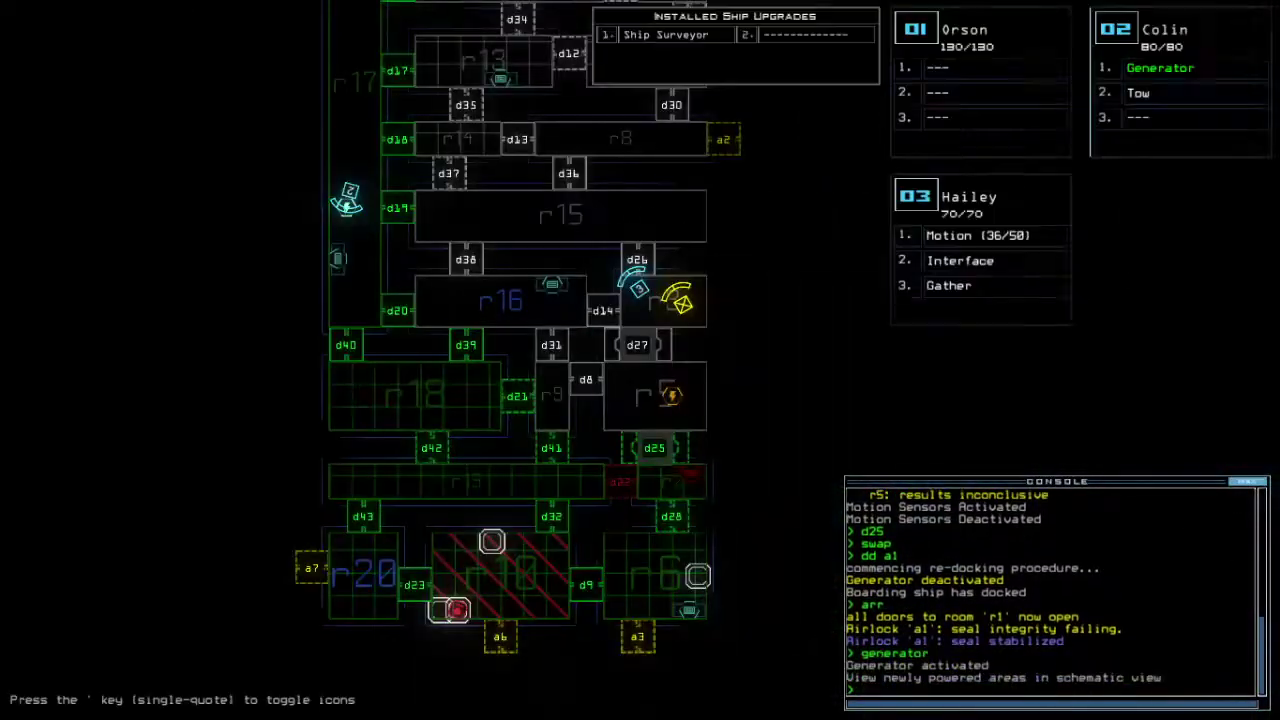
pyautogui.press('Down')
pyautogui.write('28')
pyautogui.press('Return')
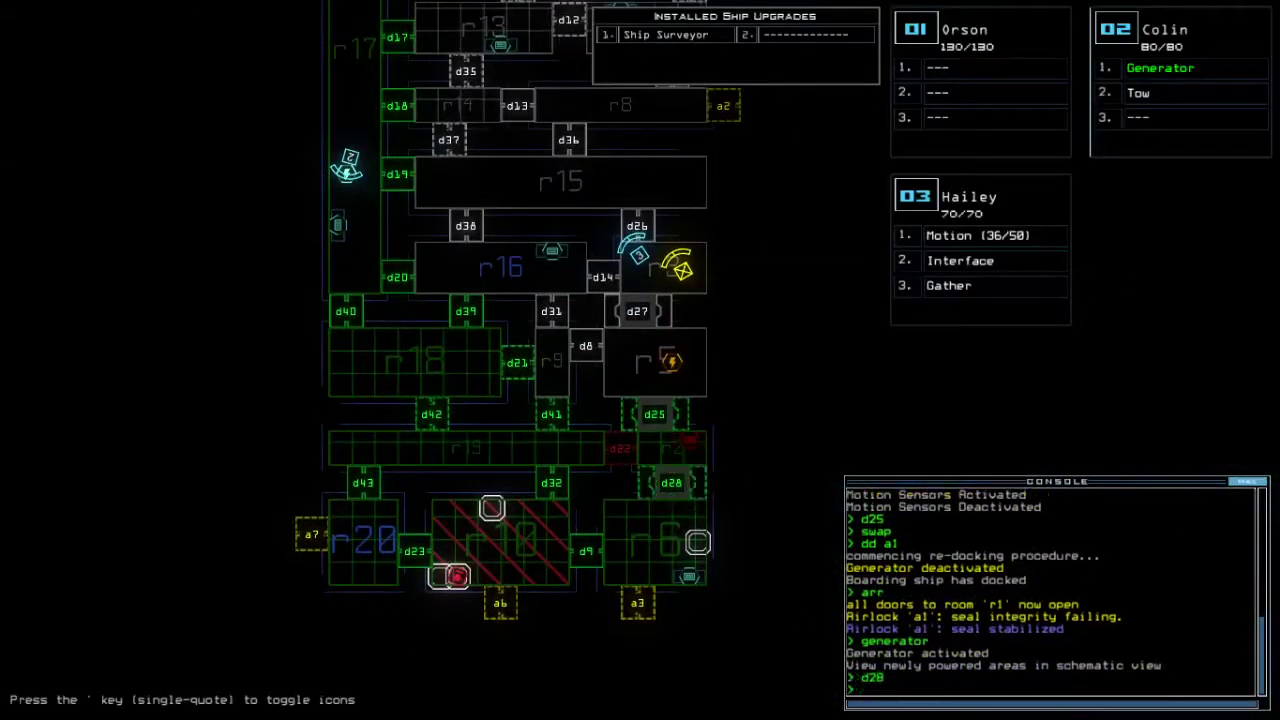
# Step: Drive Colin back to airlock a1 and start re-docking the ship at airlock a3
pyautogui.press('2')
pyautogui.press('Up')
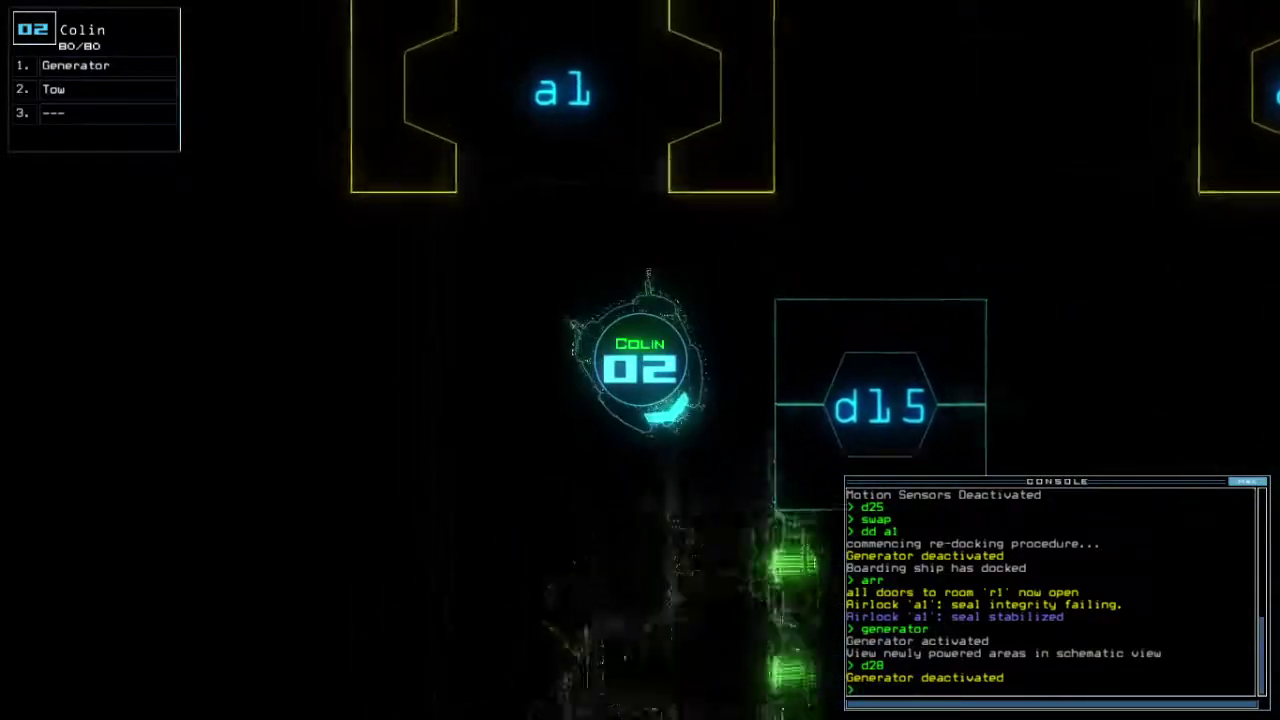
pyautogui.write('dd a3')
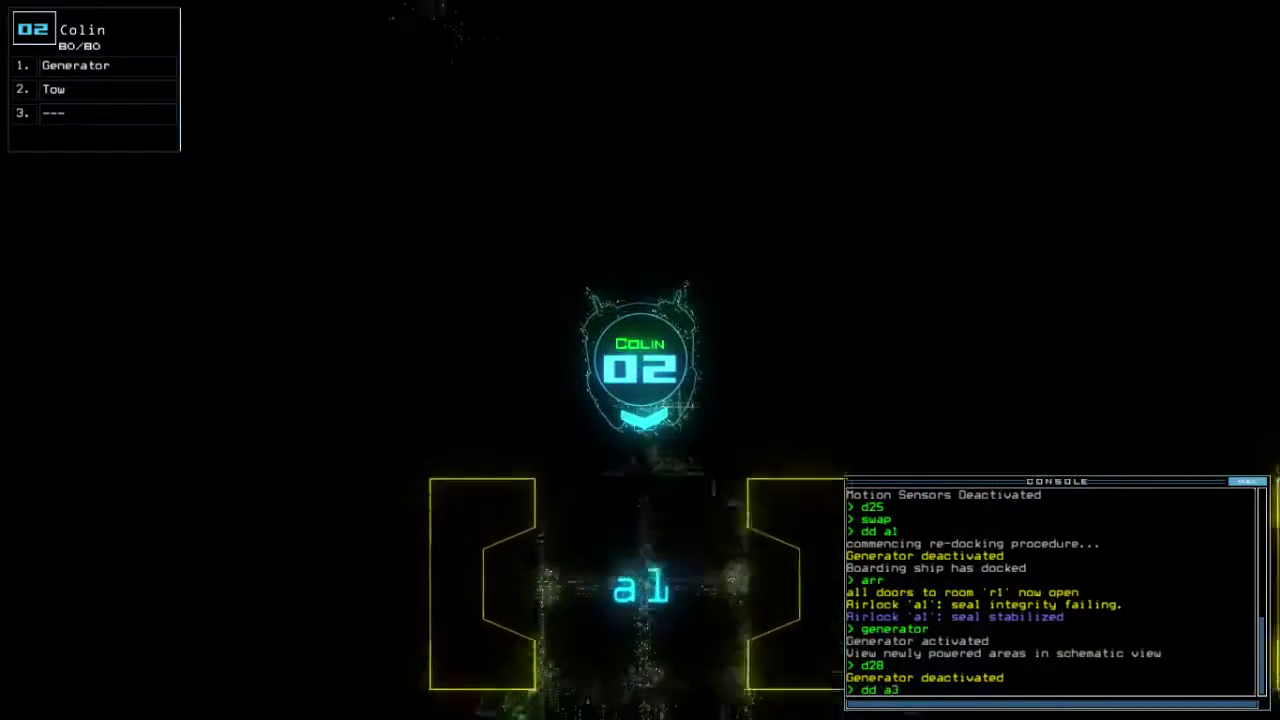
pyautogui.press('space')
pyautogui.press('Return')
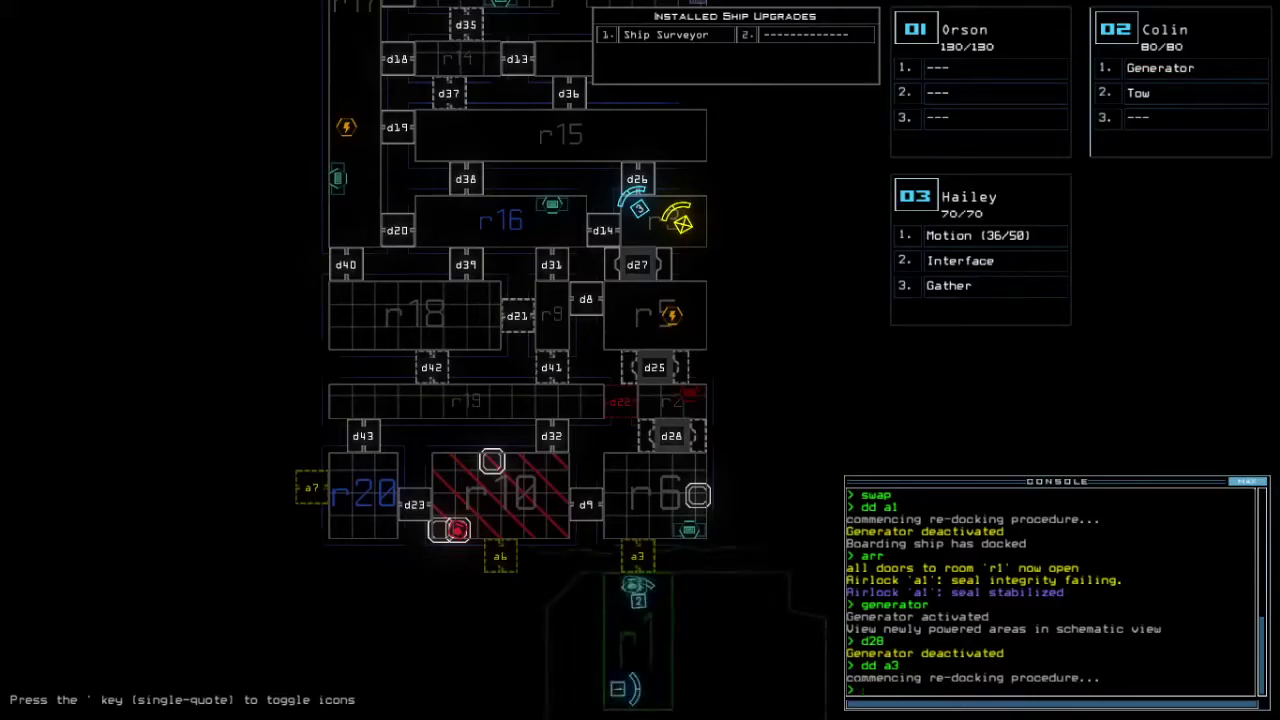
# Step: Open room r1's doors and send Hailey back to r1 with 'back 3'
pyautogui.press('space')
pyautogui.write('arr')
pyautogui.press('Return')
pyautogui.write('back 3')
pyautogui.press('Return')
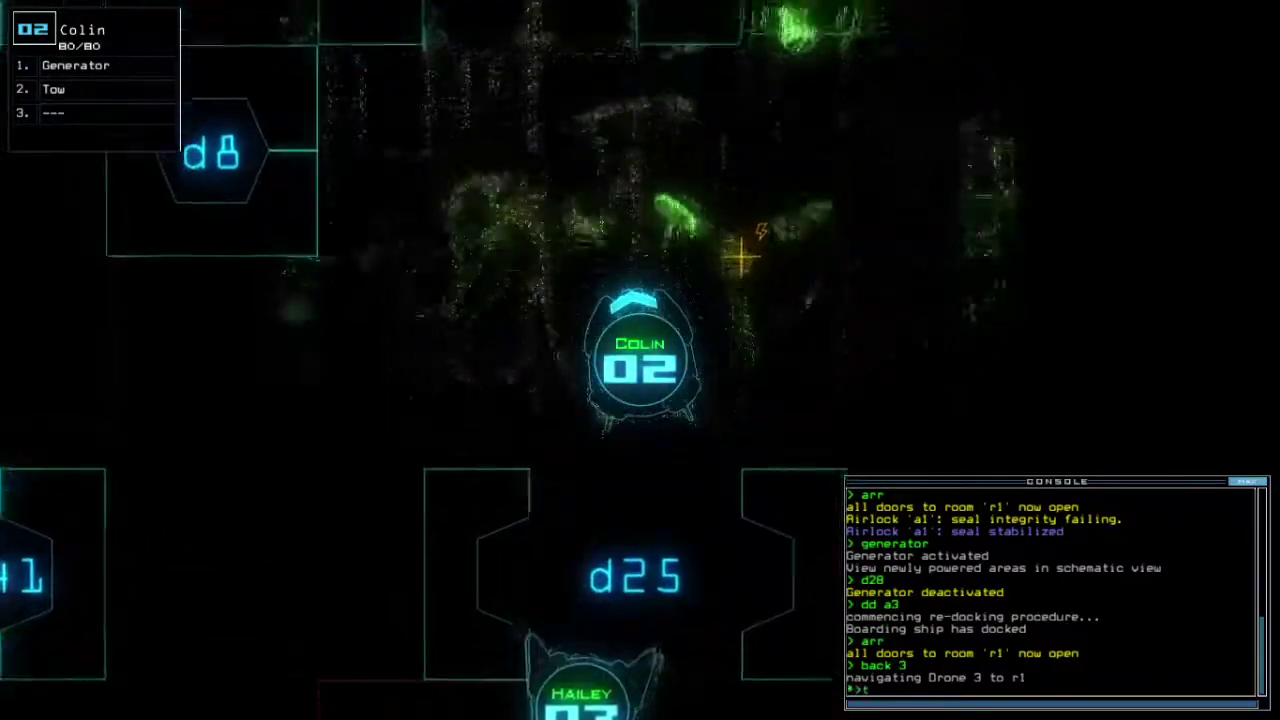
pyautogui.write('o')
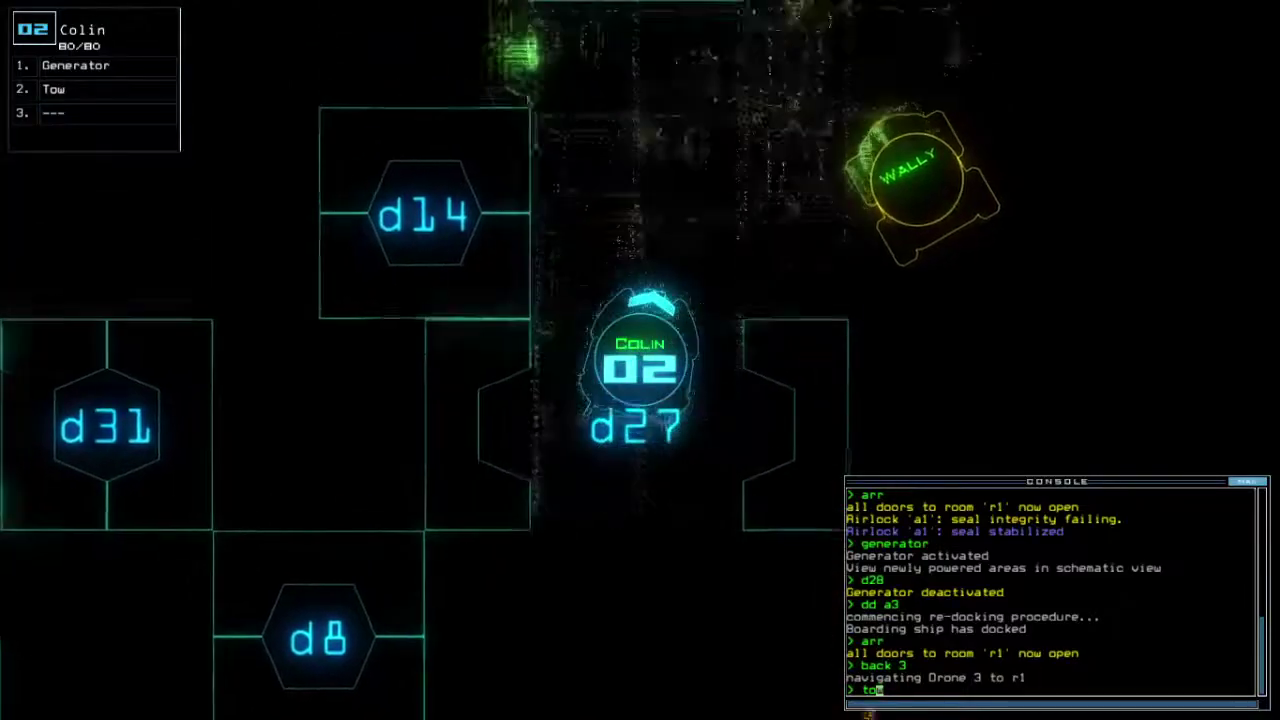
pyautogui.write('w')
# Step: Have Colin tow Wally into the docking bay and release him there
pyautogui.press('Return')
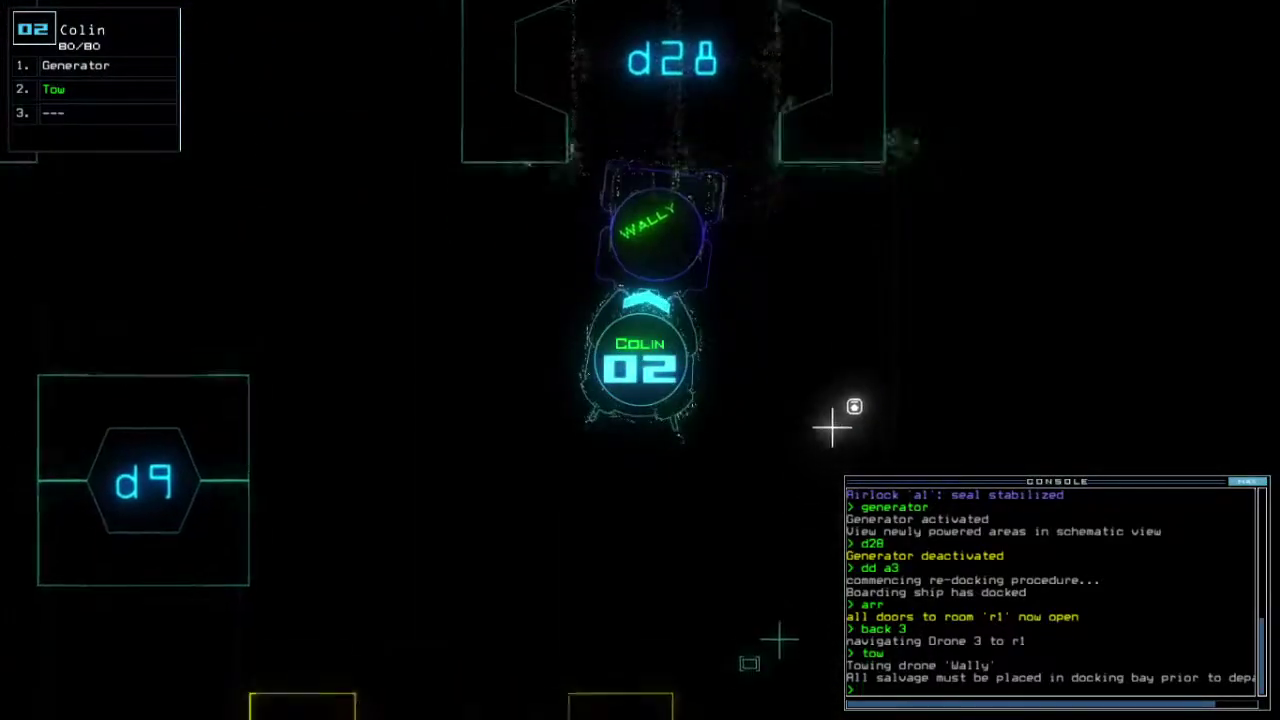
pyautogui.write('t')
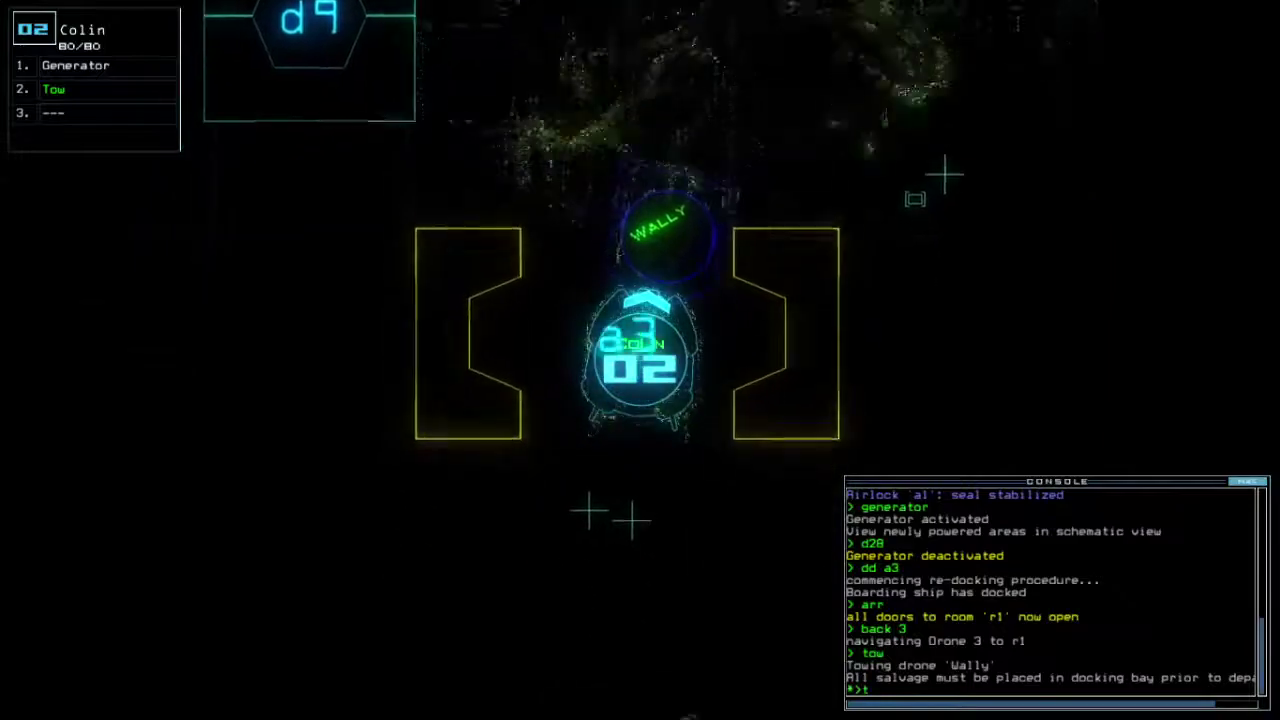
pyautogui.write('ow')
pyautogui.press('Return')
pyautogui.press('space')
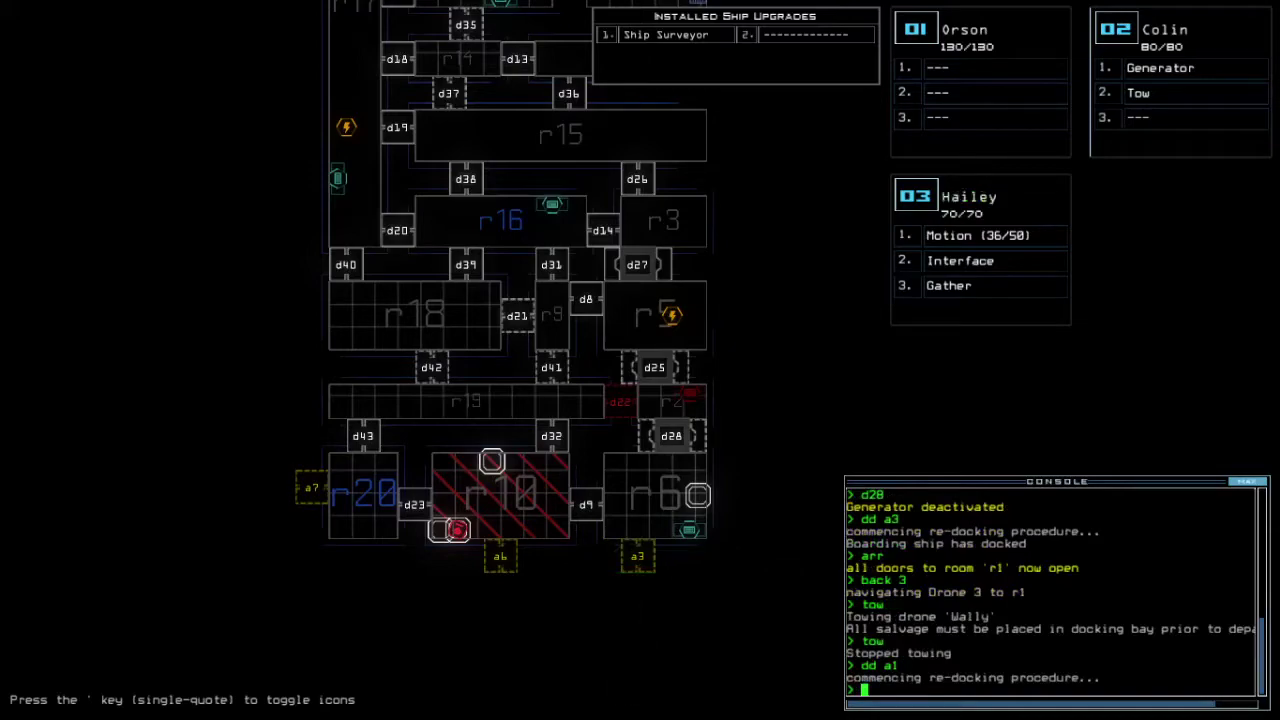
pyautogui.write('arr')
# Step: Reopen room r1, run the generator command for Colin and check the mission time report
pyautogui.press('Return')
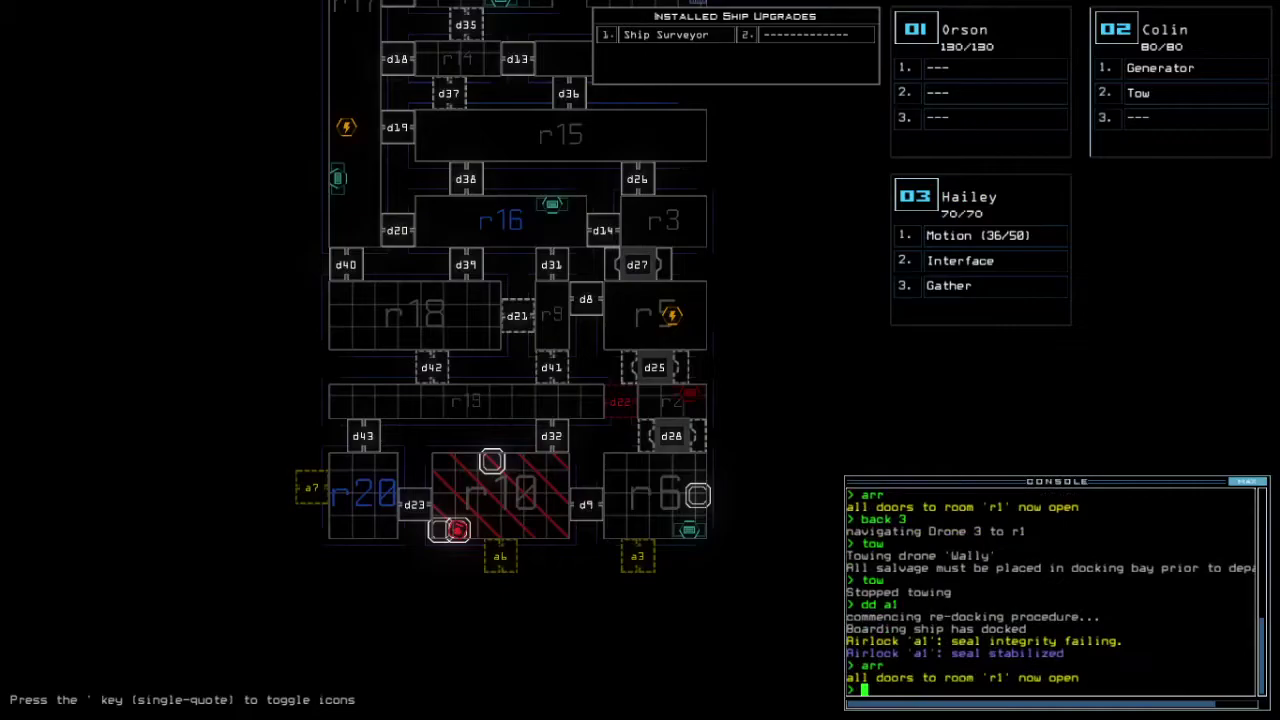
pyautogui.press('2')
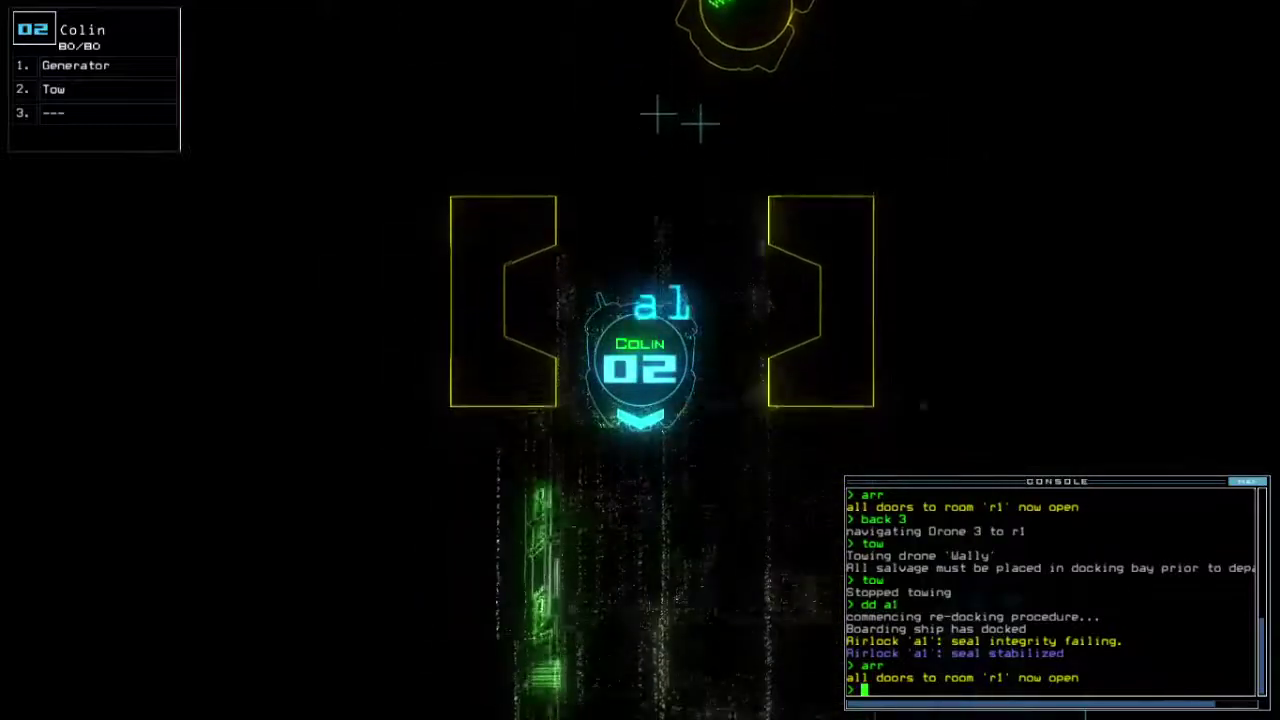
pyautogui.write('g')
pyautogui.press('Return')
pyautogui.write('te')
pyautogui.press('Return')
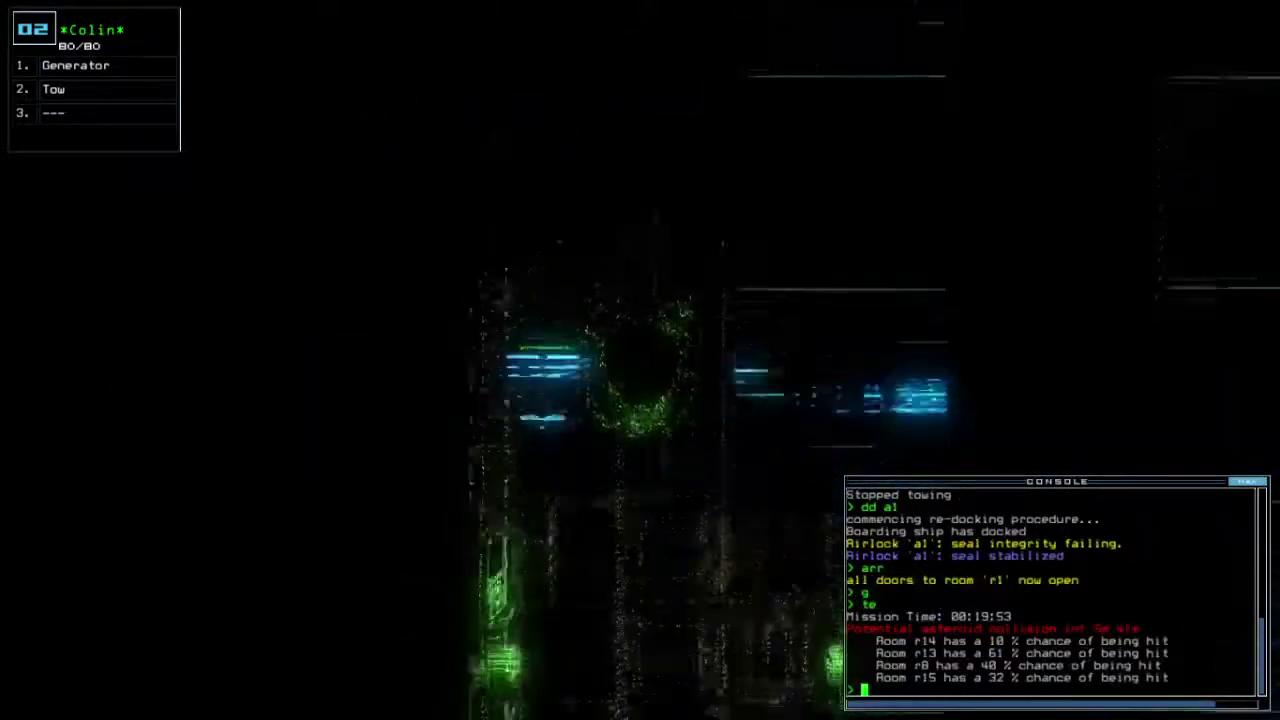
pyautogui.press('space')
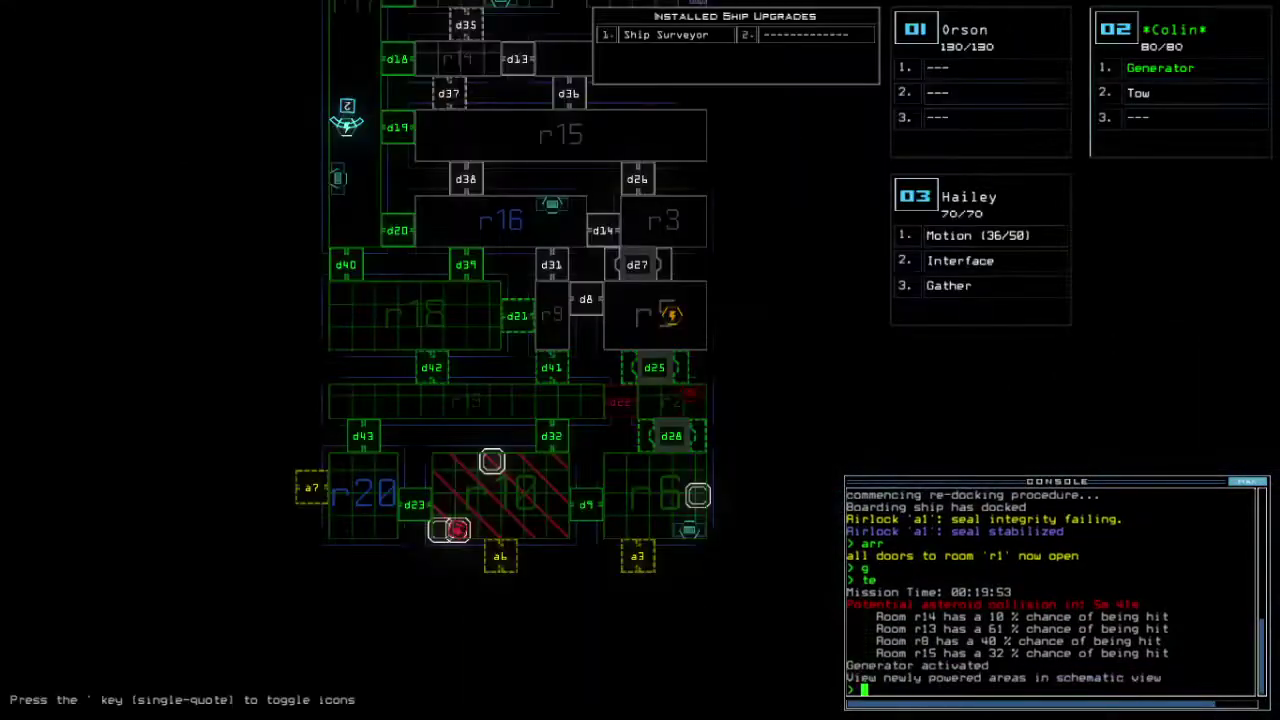
pyautogui.press('Up')
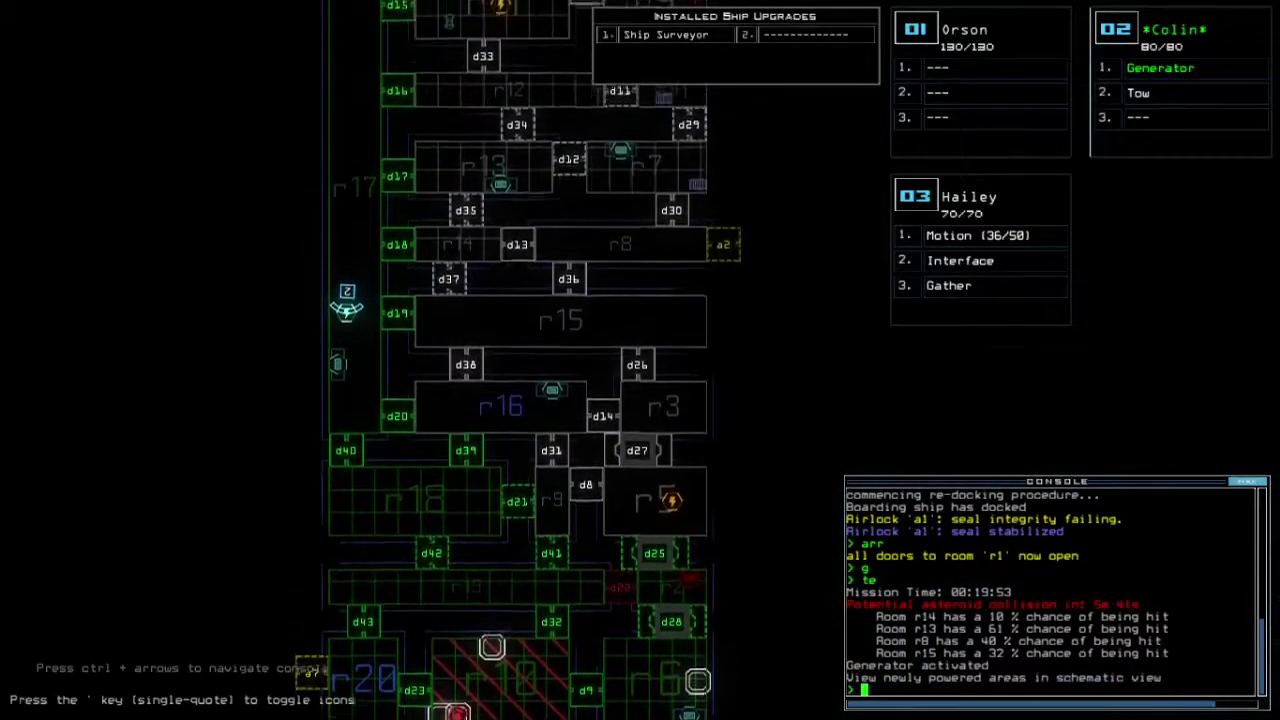
# Step: Drive Colin back to airlock a1 beside Wally and close all doors to room r1
pyautogui.press('Return')
pyautogui.write('cccc')
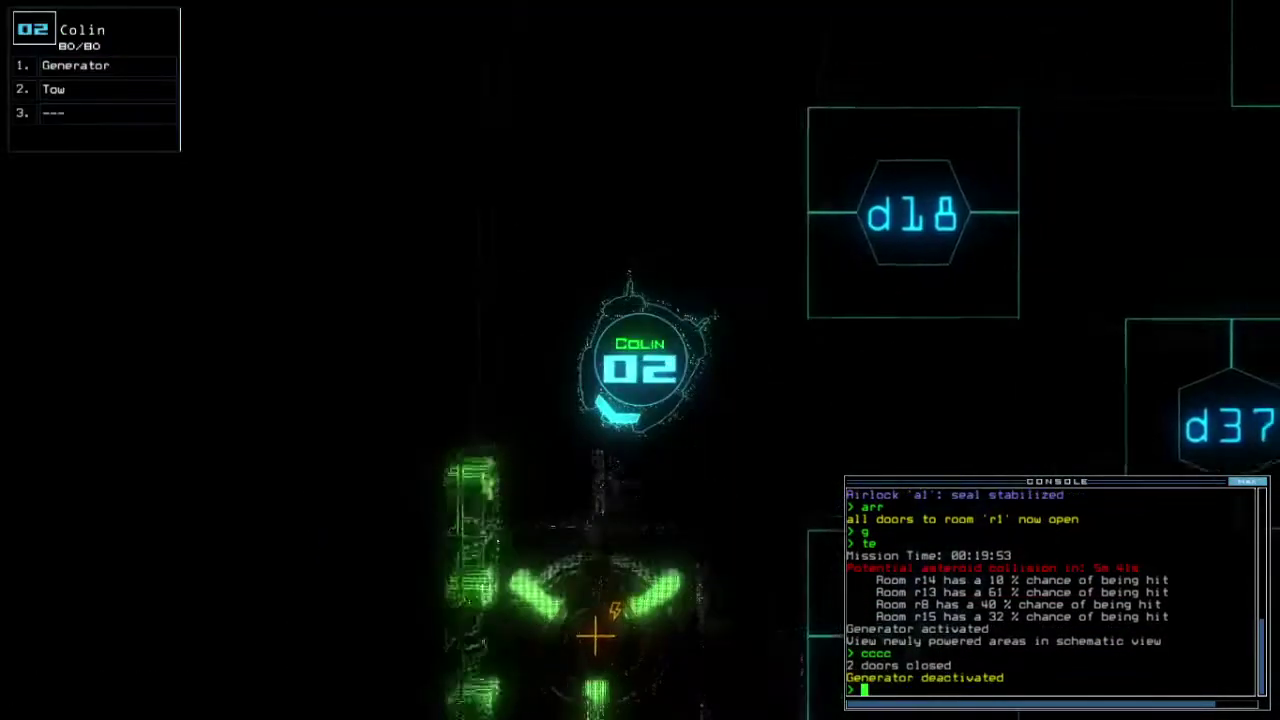
pyautogui.press('Up')
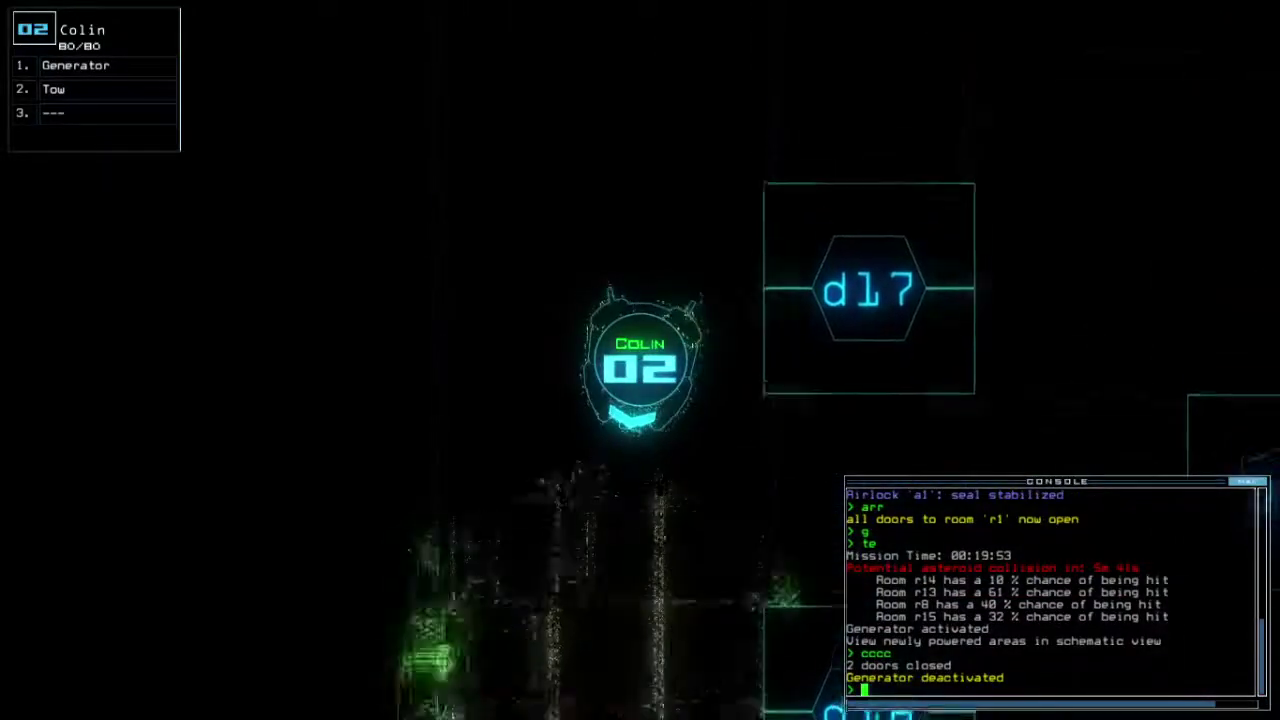
pyautogui.press('Up')
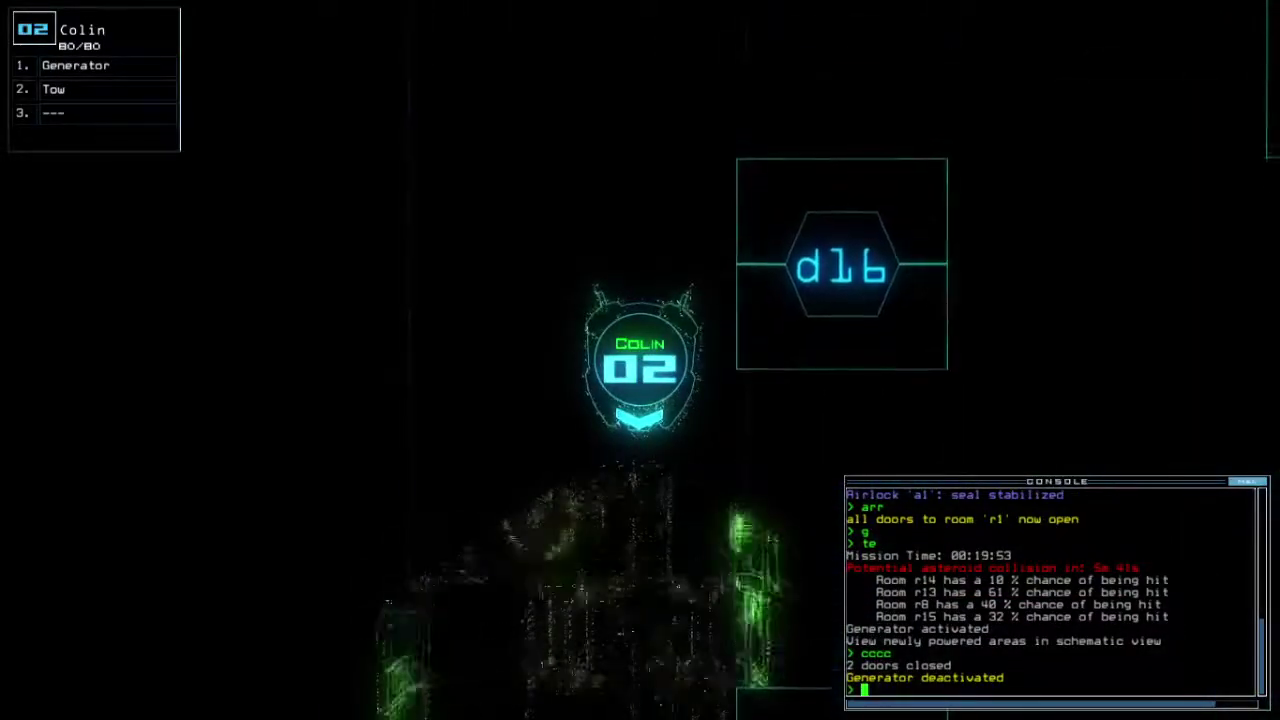
pyautogui.press('Up')
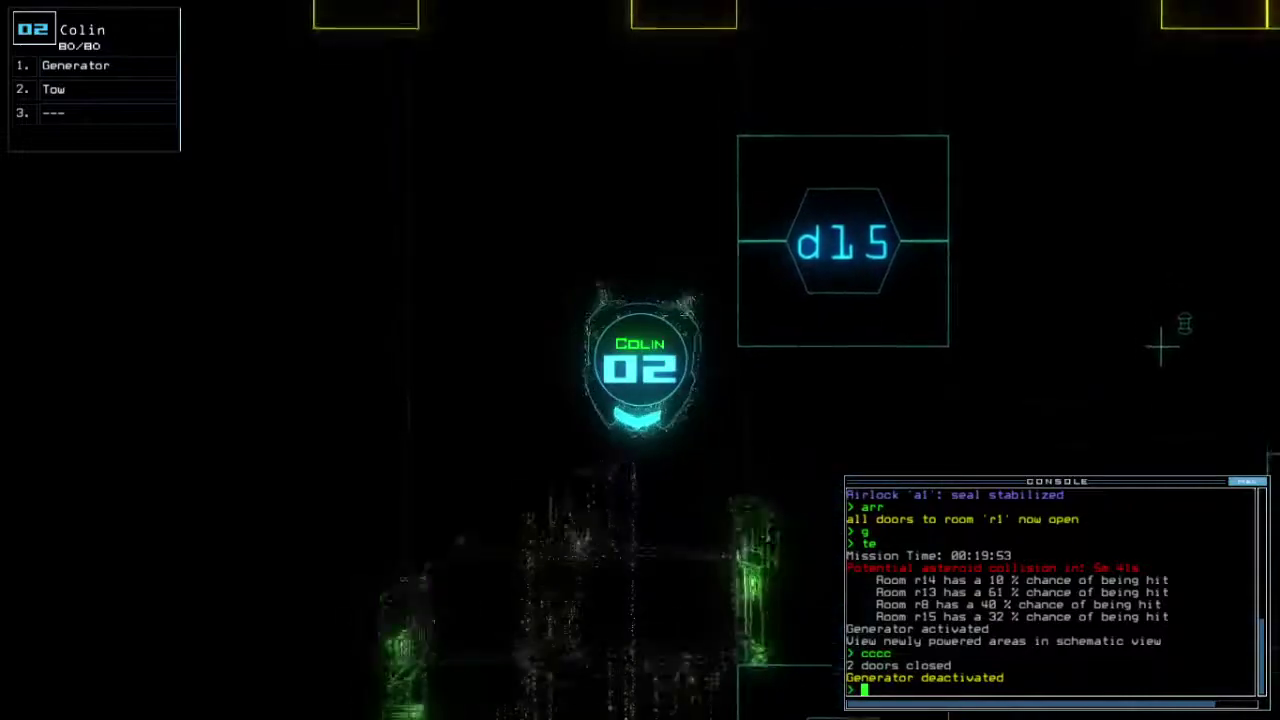
pyautogui.press('Up')
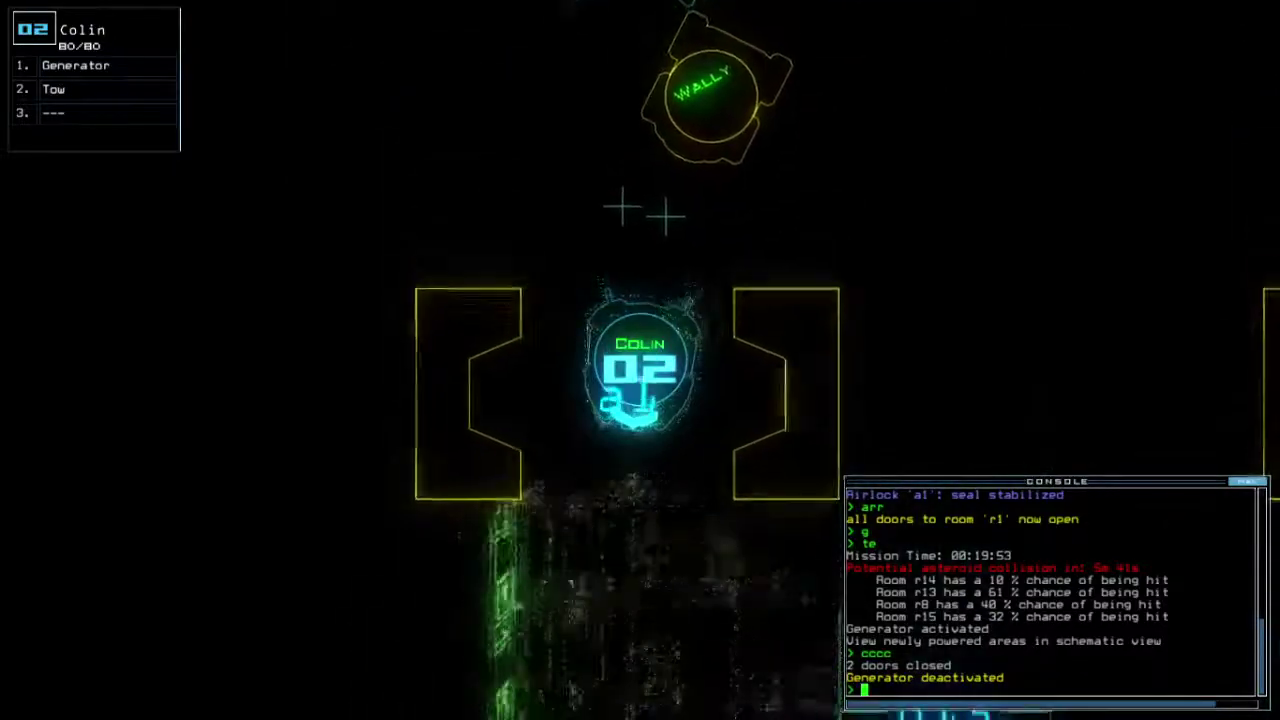
pyautogui.write('ra')
pyautogui.press('Return')
pyautogui.press('space')
pyautogui.press('Up')
pyautogui.press('Up')
pyautogui.press('Up')
pyautogui.press('Up')
pyautogui.press('Down')
pyautogui.press('Down')
pyautogui.press('Down')
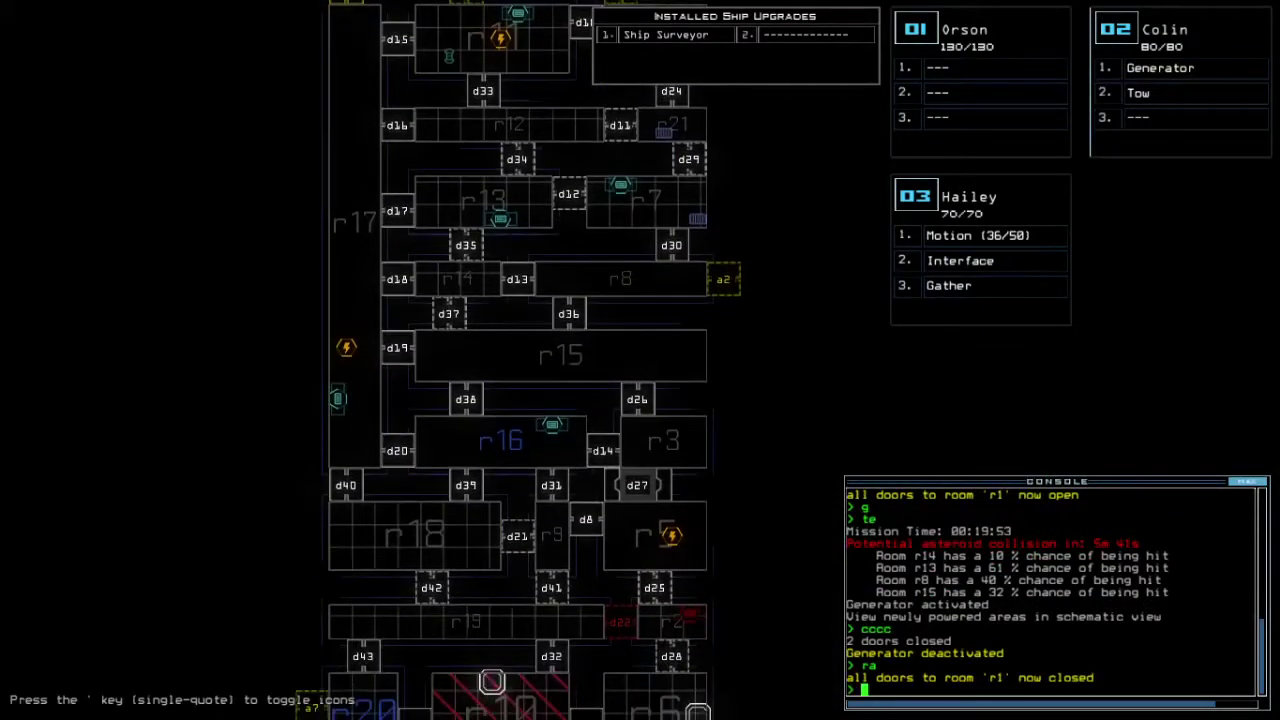
# Step: Drive Colin past doors d15 and d16 to the generator near d19 and activate it
pyautogui.press('Left')
pyautogui.press('Up')
pyautogui.press('Up')
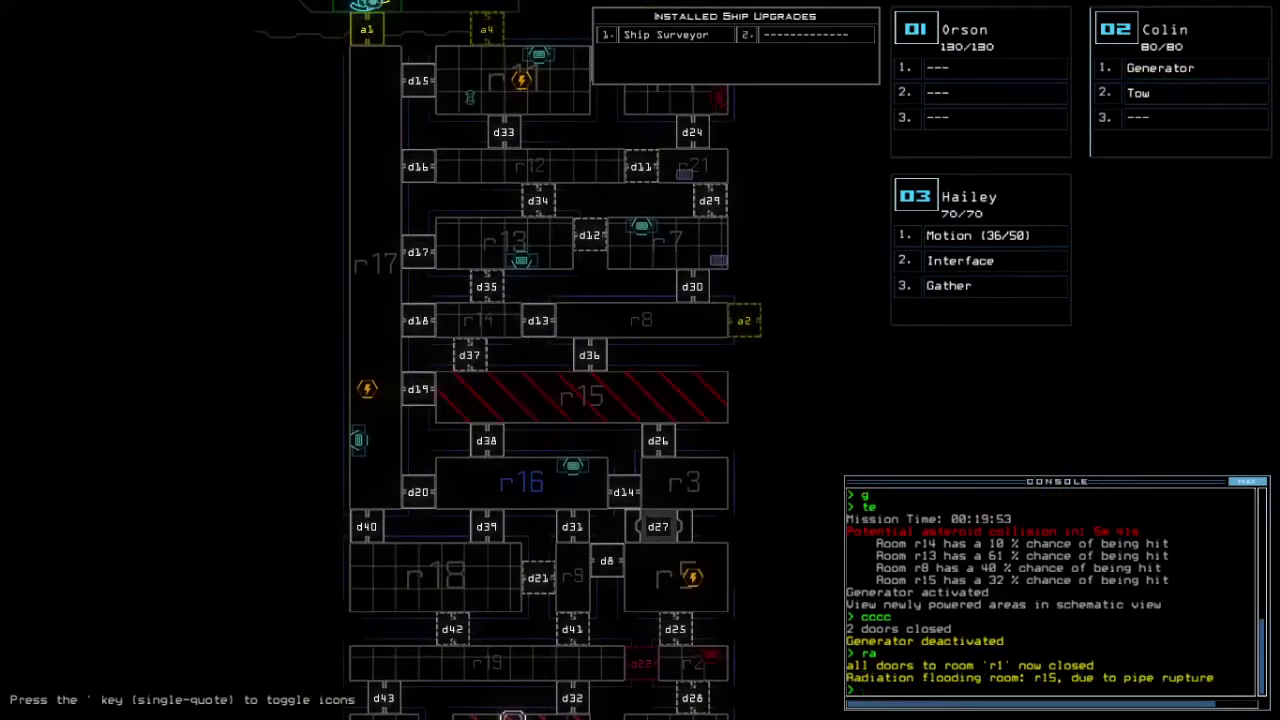
pyautogui.press('2')
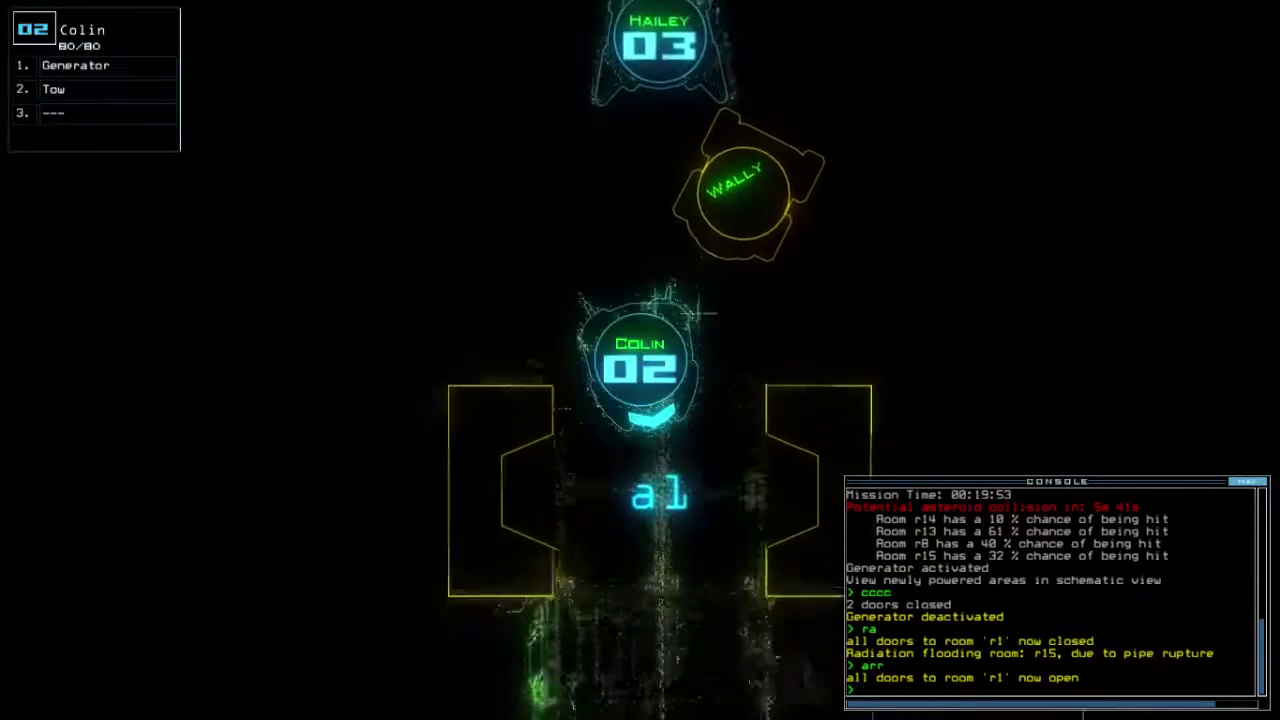
pyautogui.press('Up')
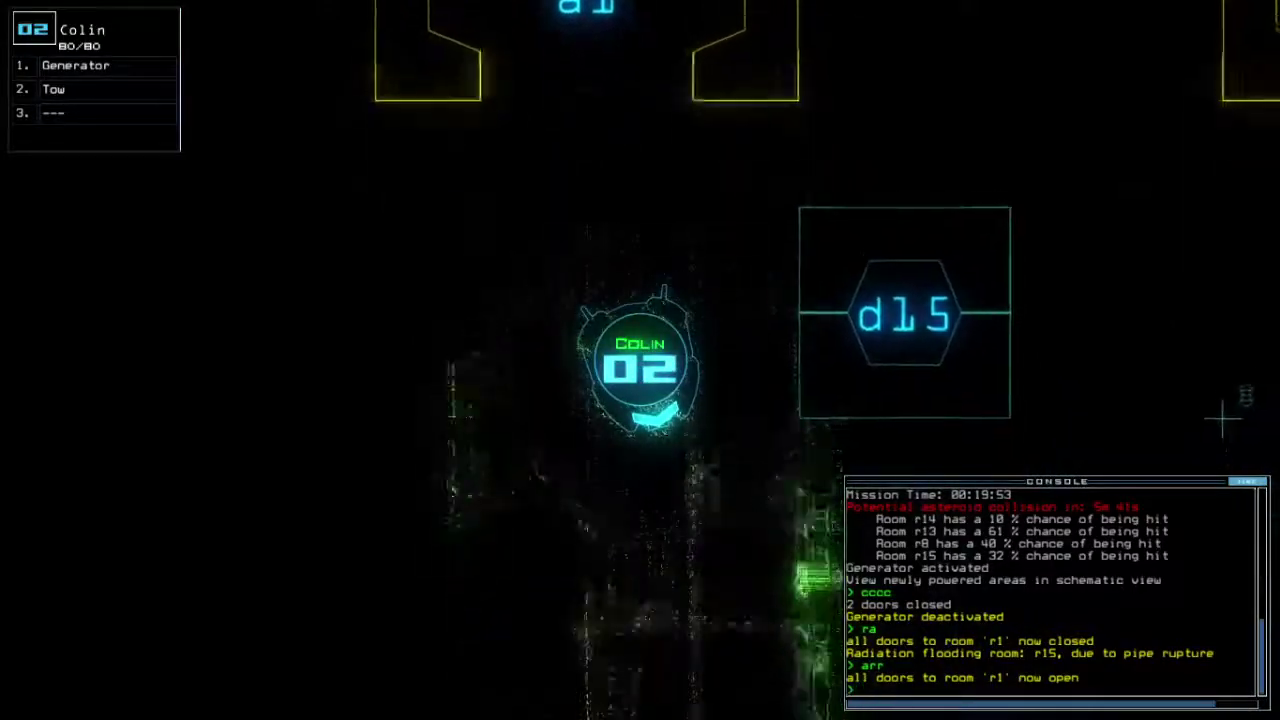
pyautogui.press('Up')
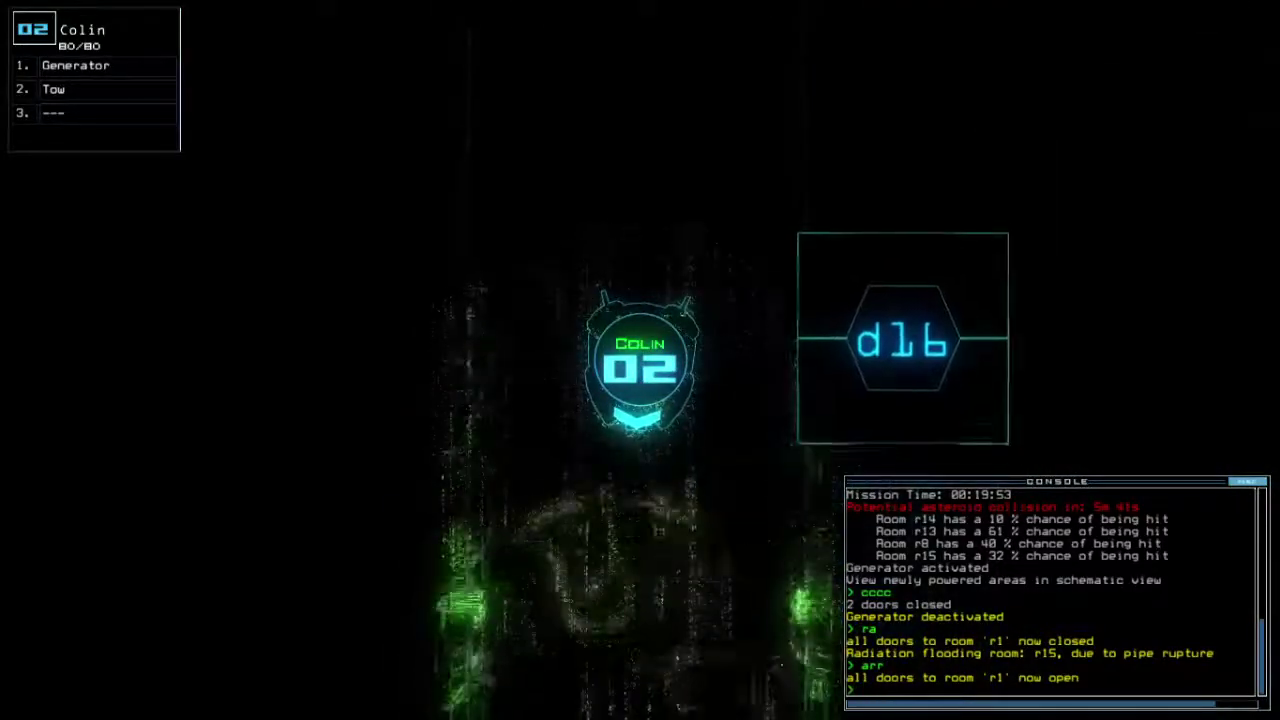
pyautogui.press('Up')
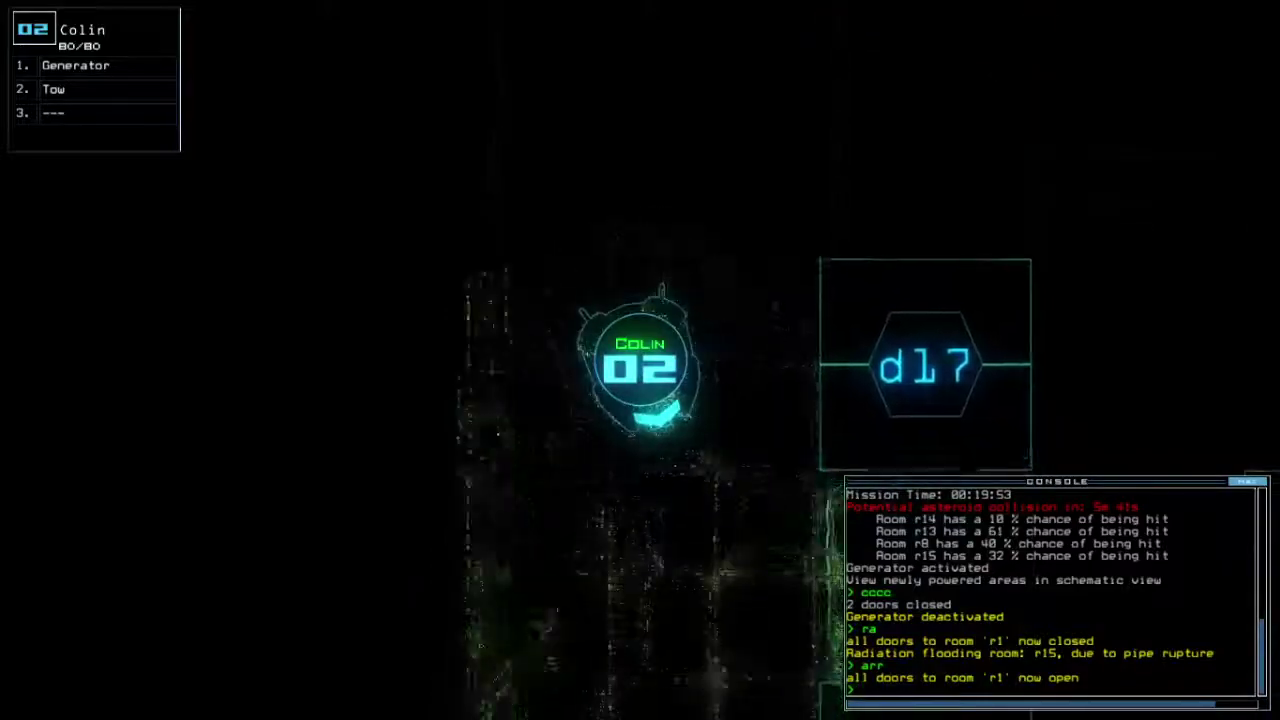
pyautogui.press('Up')
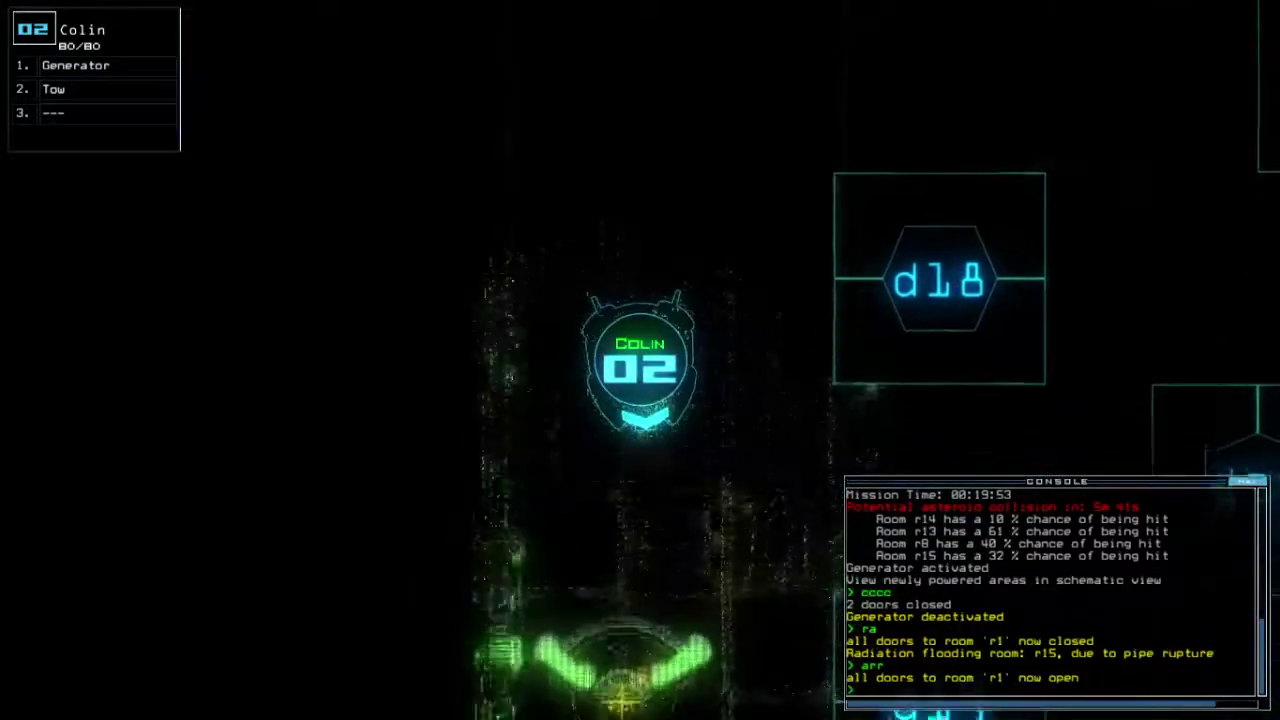
pyautogui.write('generator')
pyautogui.press('Return')
# Step: Open doors d43, d41 and d40 for Hailey
pyautogui.press('space')
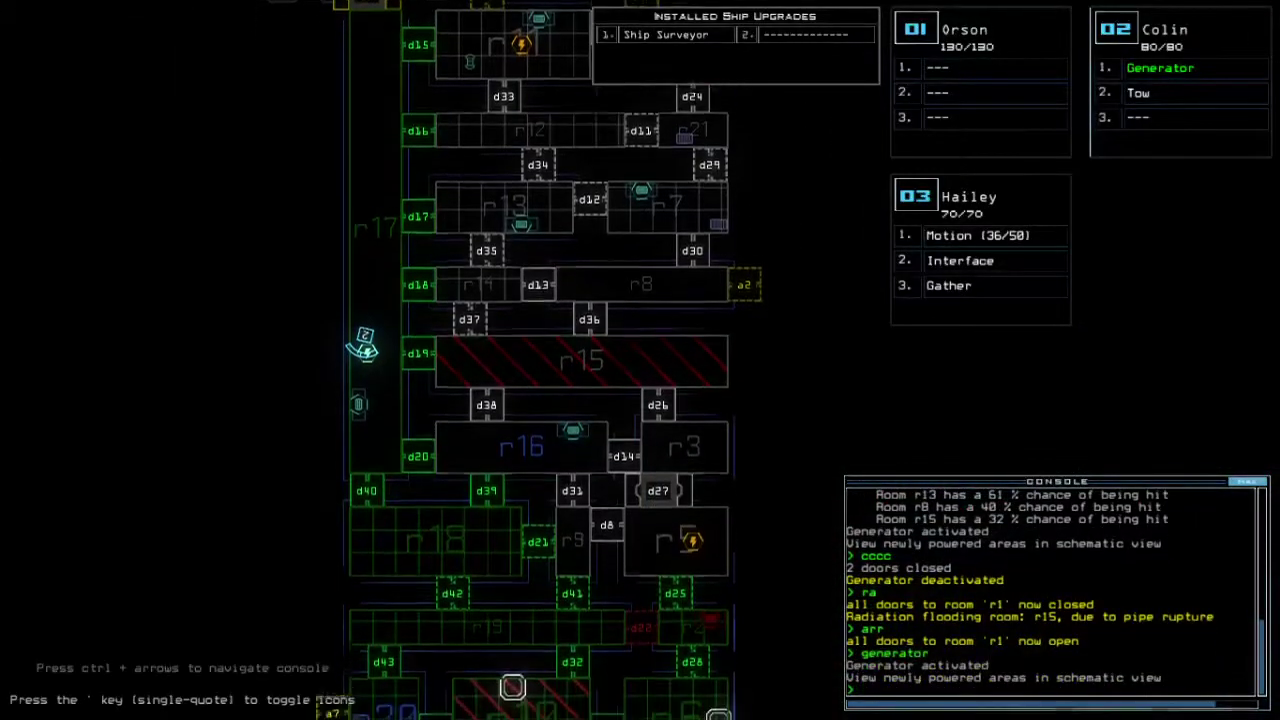
pyautogui.hotkey('ctrl', 'Down')
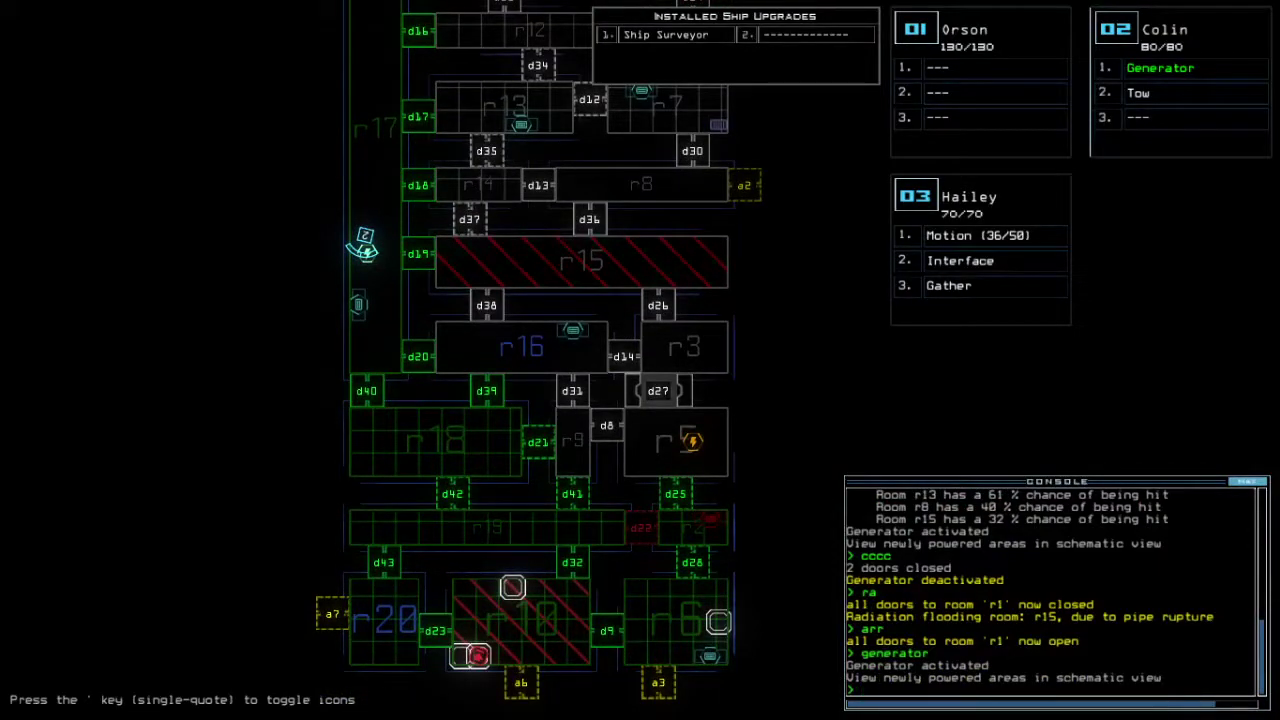
pyautogui.press('3')
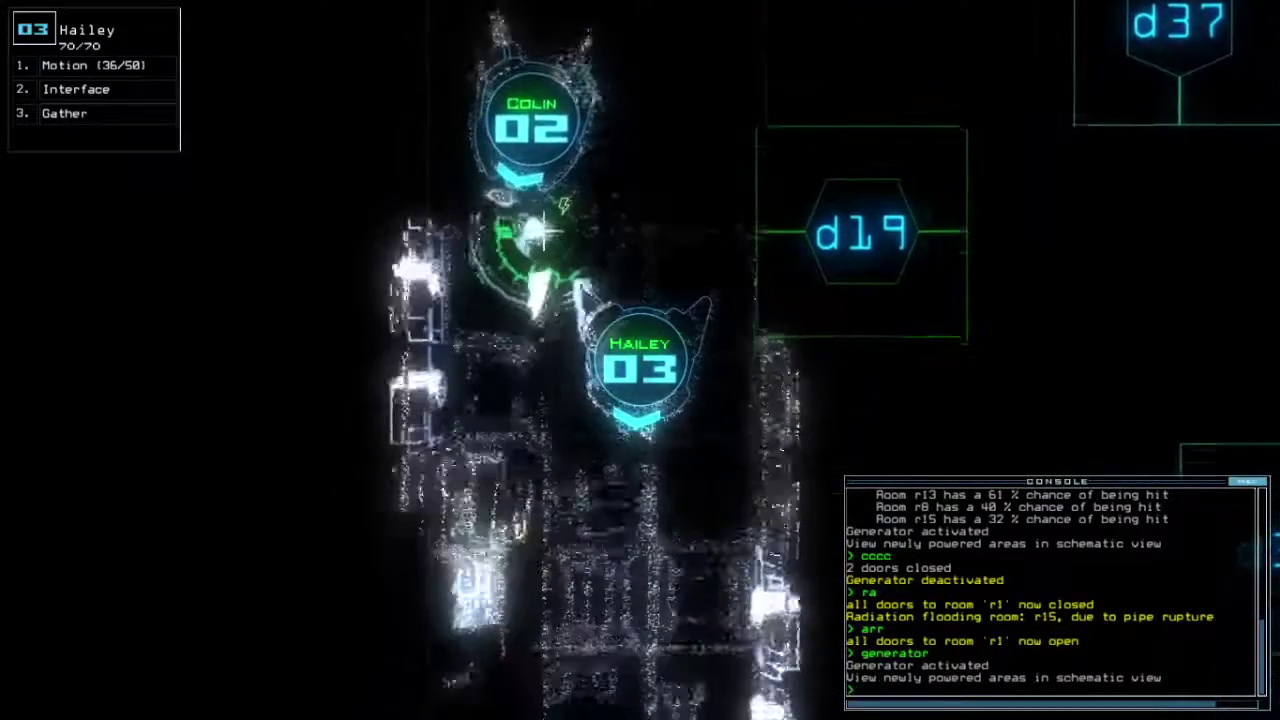
pyautogui.press('Tab')
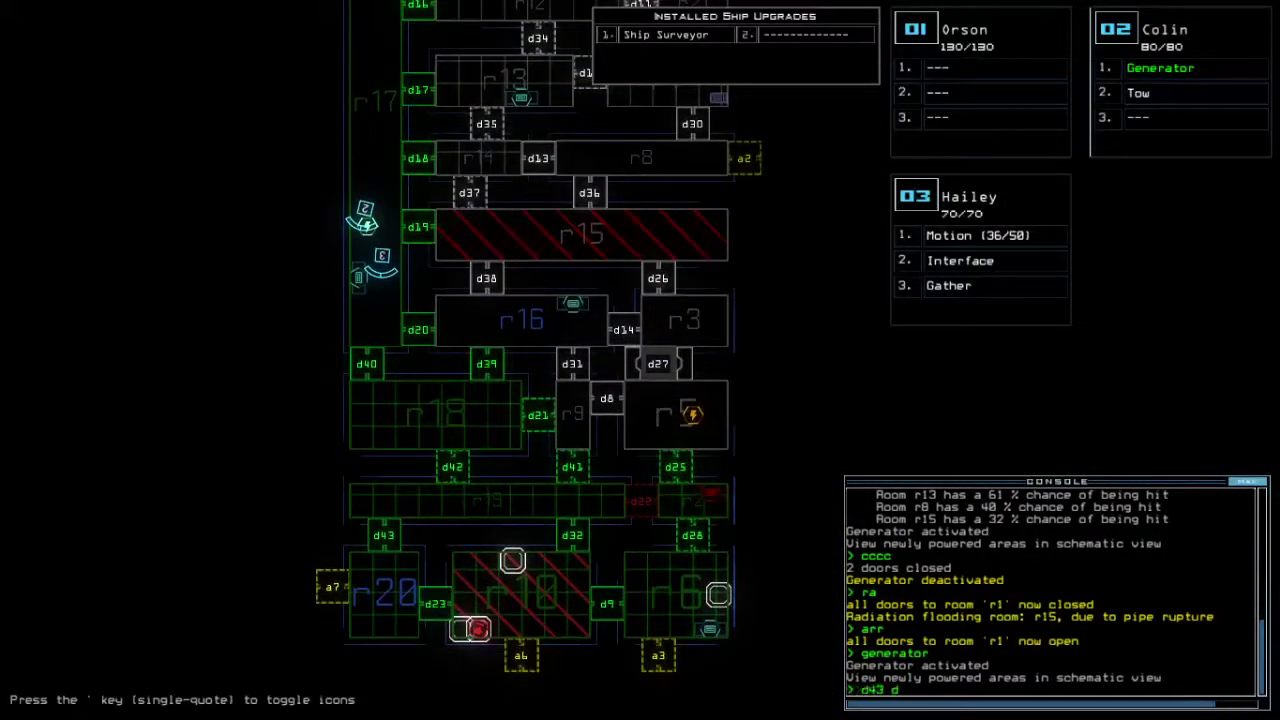
pyautogui.press('Return')
pyautogui.press('Tab')
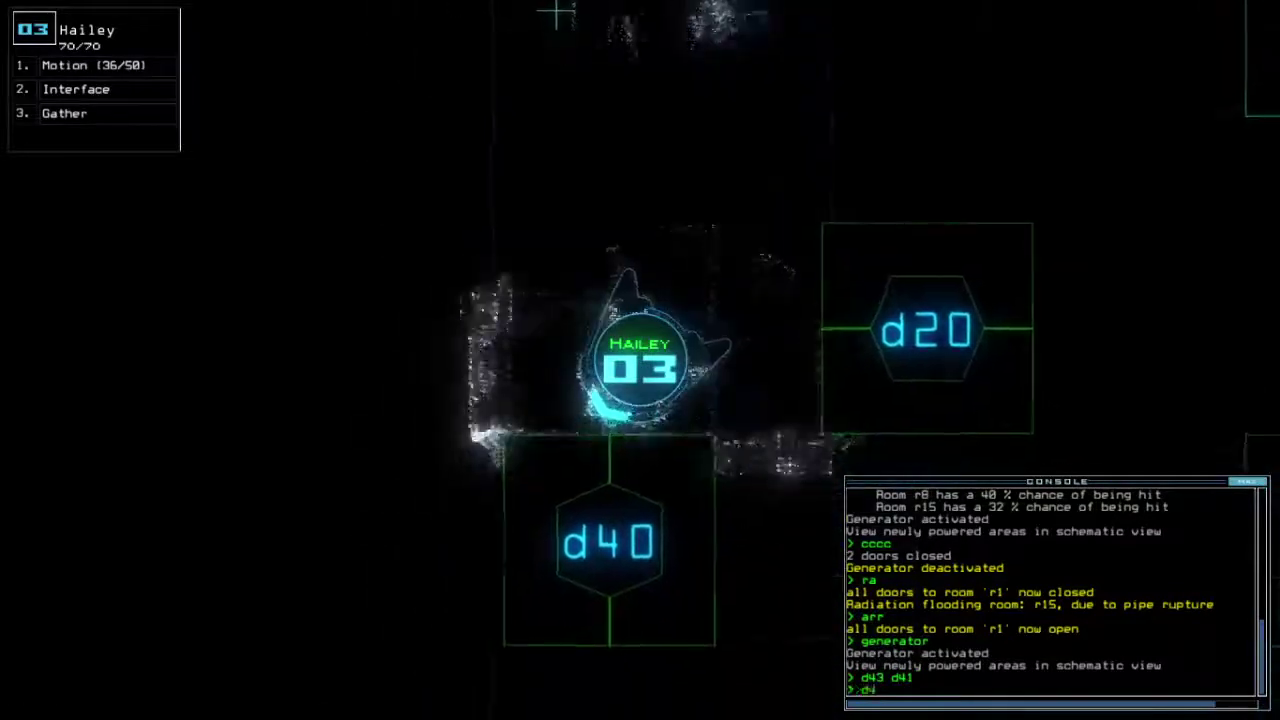
pyautogui.write('d40')
pyautogui.press('Return')
pyautogui.write('d40')
# Step: Run a motion scan, open door d21 for Hailey, then close the open doors with 'cccc'
pyautogui.press('Return')
pyautogui.press('Return')
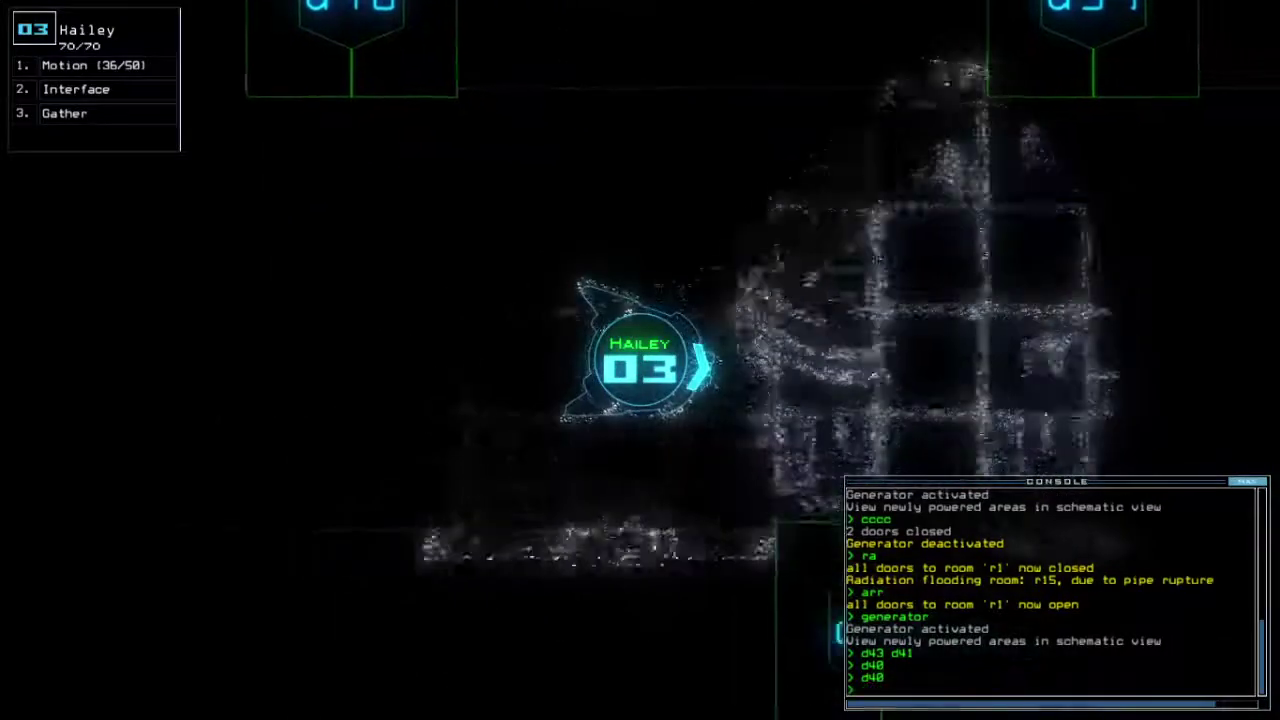
pyautogui.press('space')
pyautogui.write('motion')
pyautogui.press('Return')
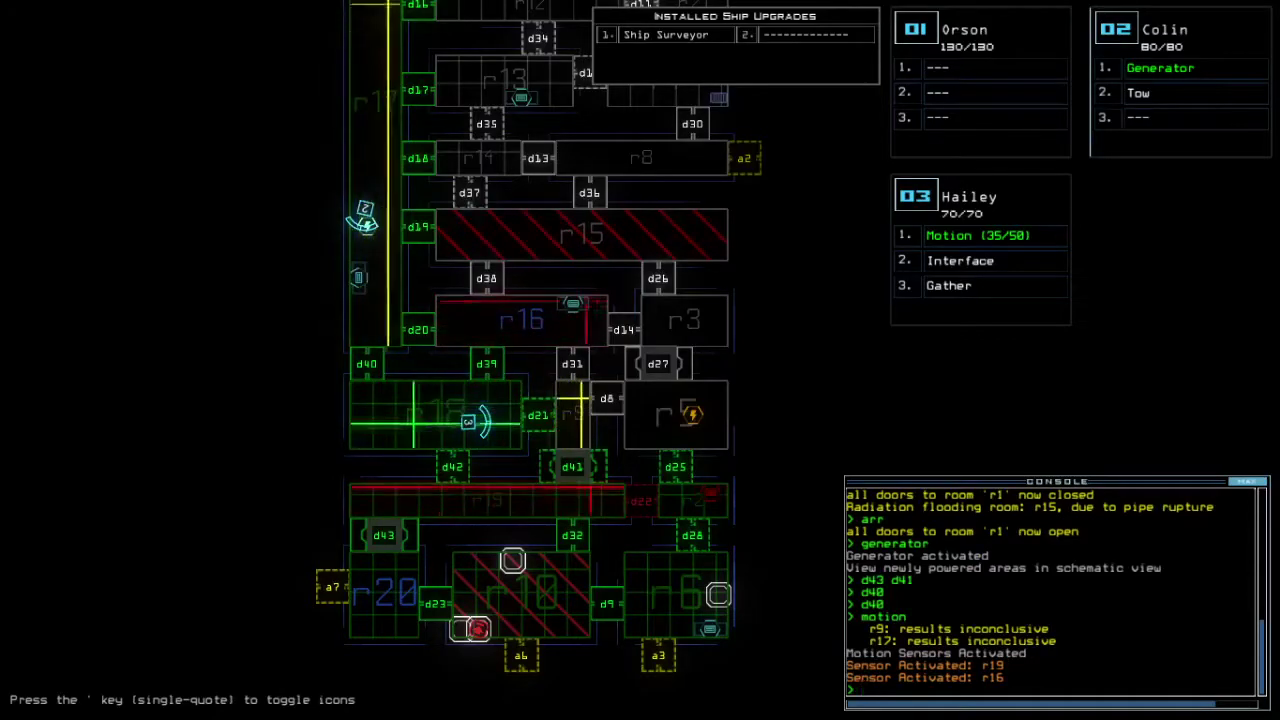
pyautogui.press('space')
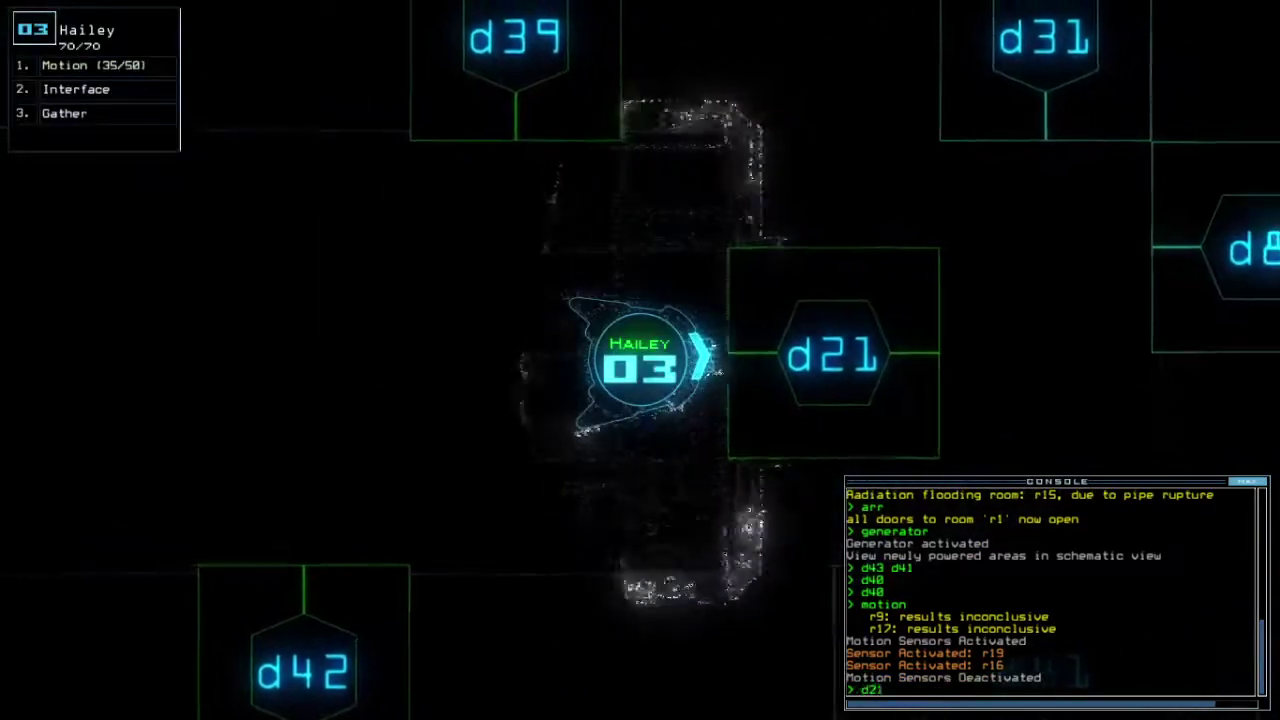
pyautogui.write('d21')
pyautogui.press('Return')
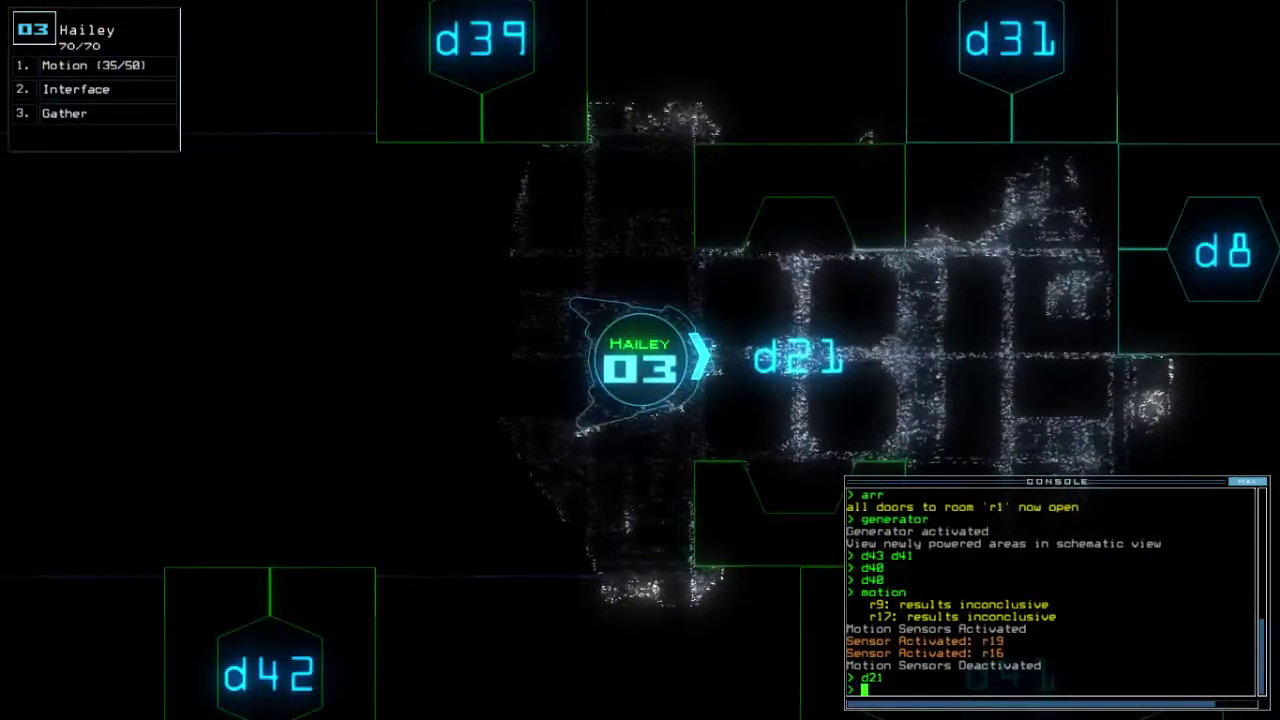
pyautogui.press('space')
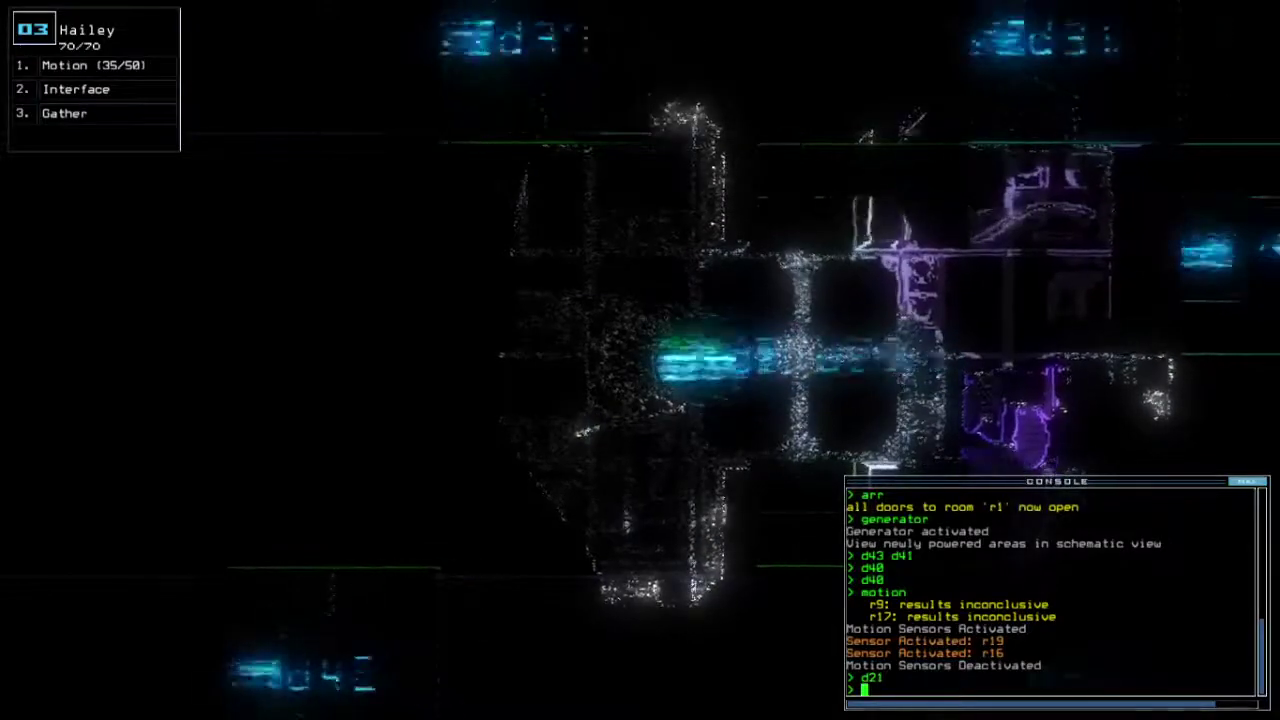
pyautogui.write('cccc')
pyautogui.press('Return')
pyautogui.press('space')
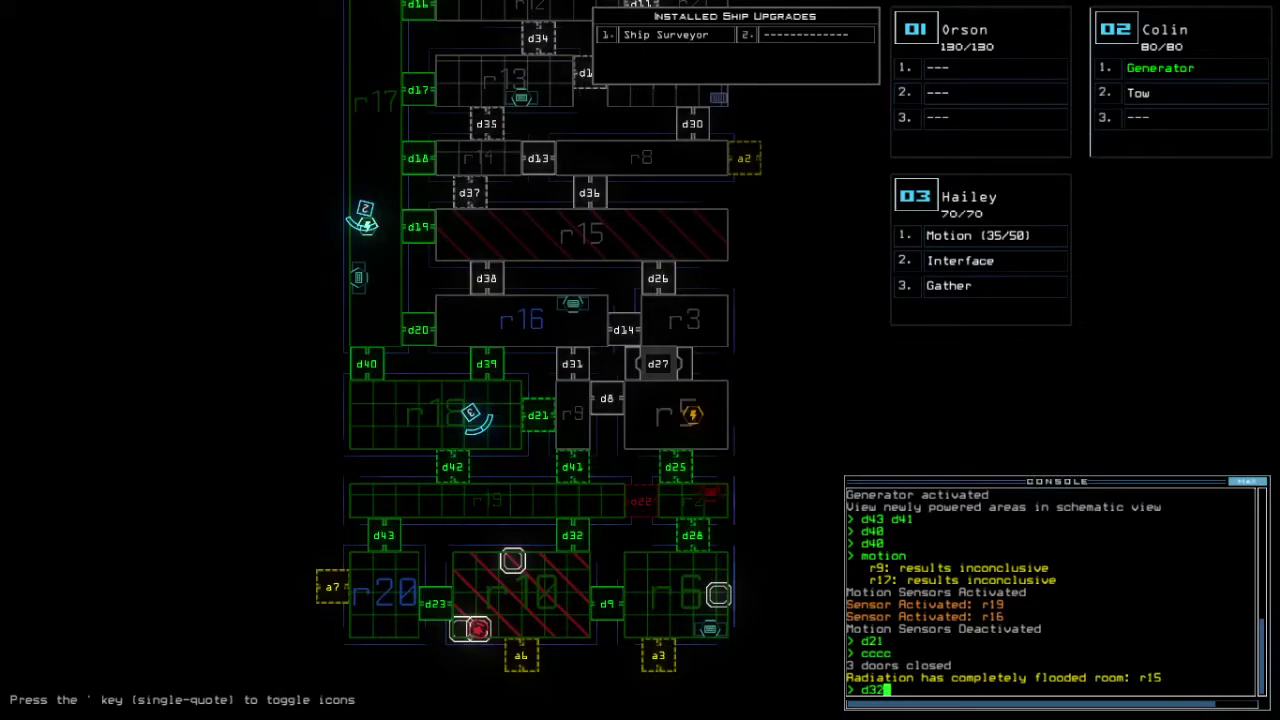
pyautogui.write('3')
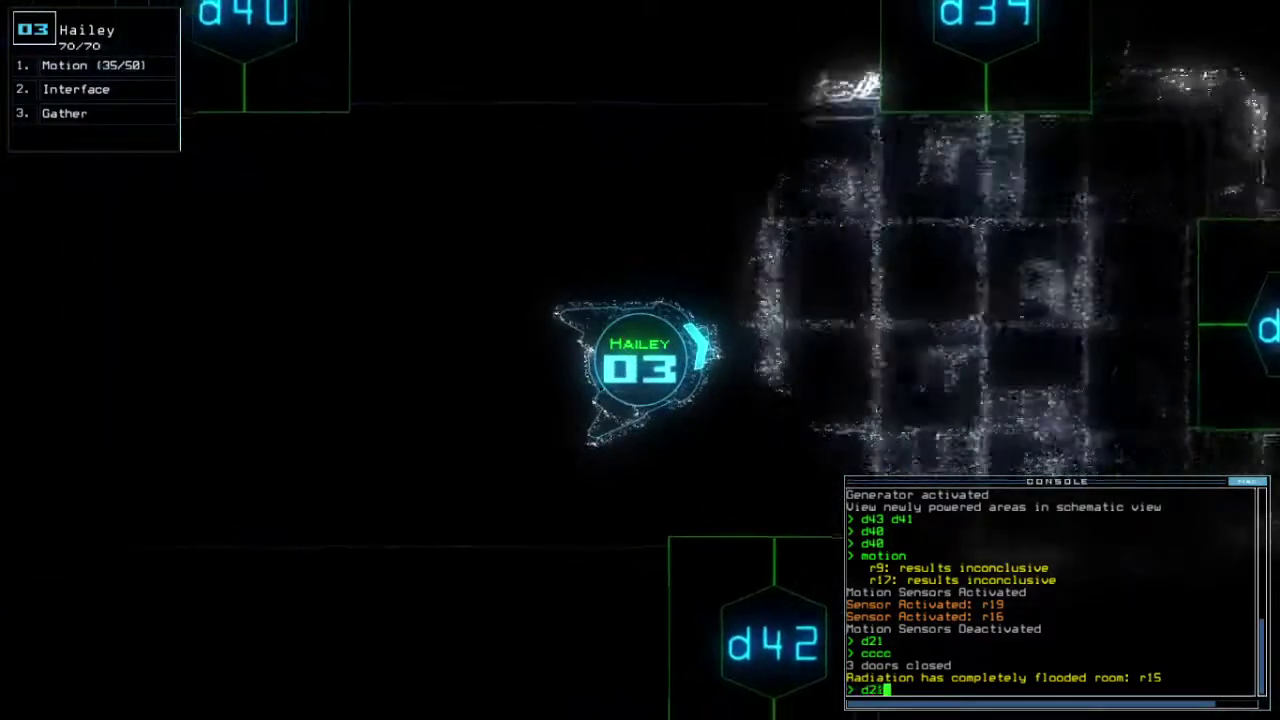
pyautogui.write('d21')
# Step: Toggle door d21 and run a fresh motion scan
pyautogui.press('Return')
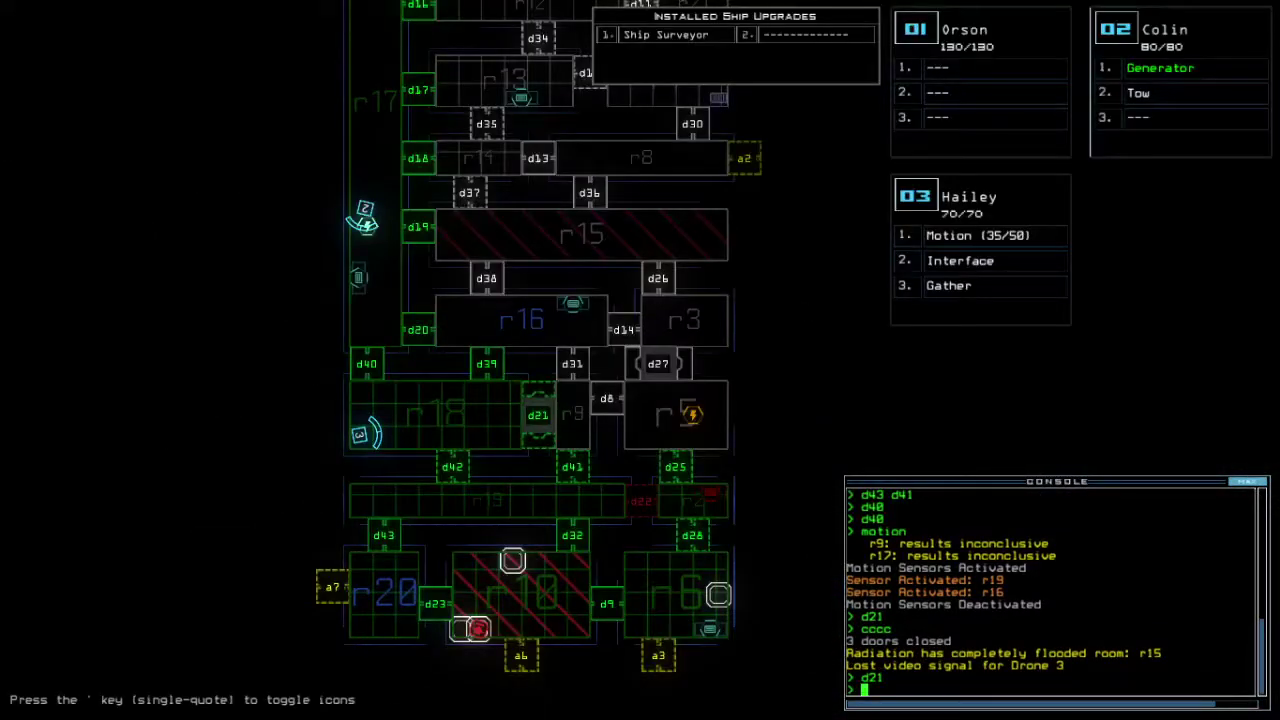
pyautogui.press('3')
pyautogui.press('space')
pyautogui.press('Return')
pyautogui.write('d32')
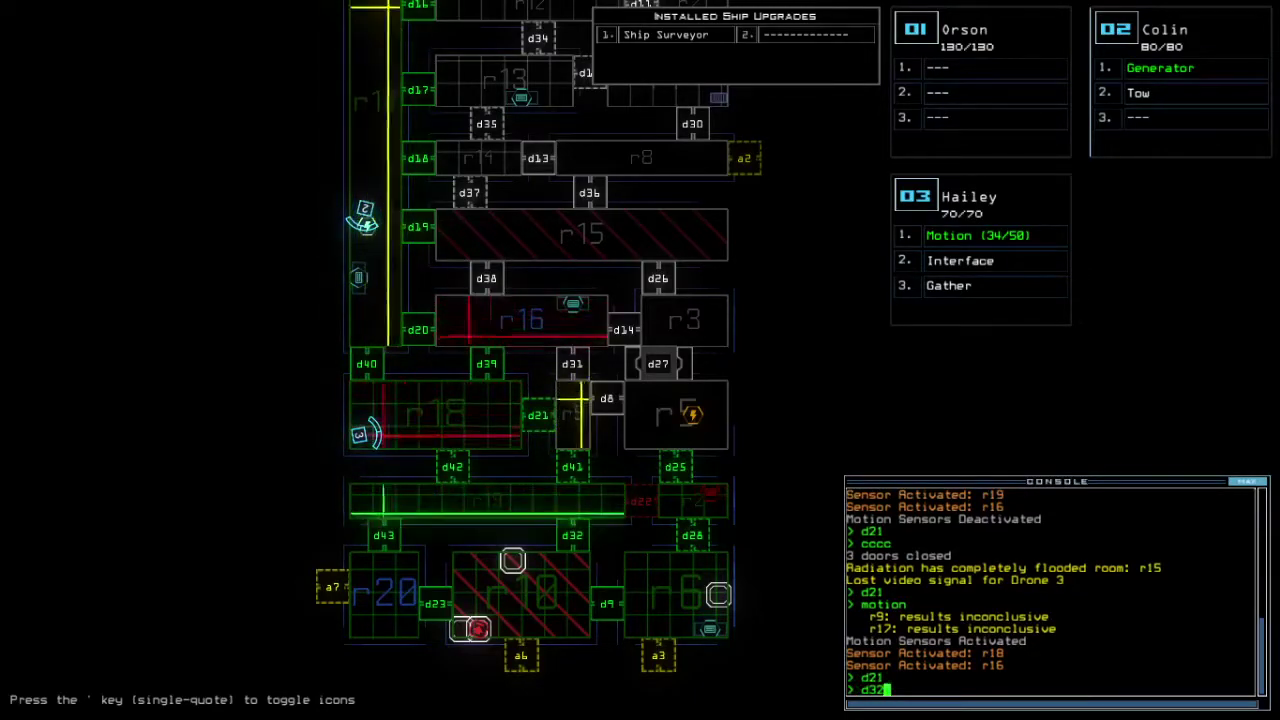
# Step: Open door d32 and check the room beyond on Hailey's camera
pyautogui.press('Return')
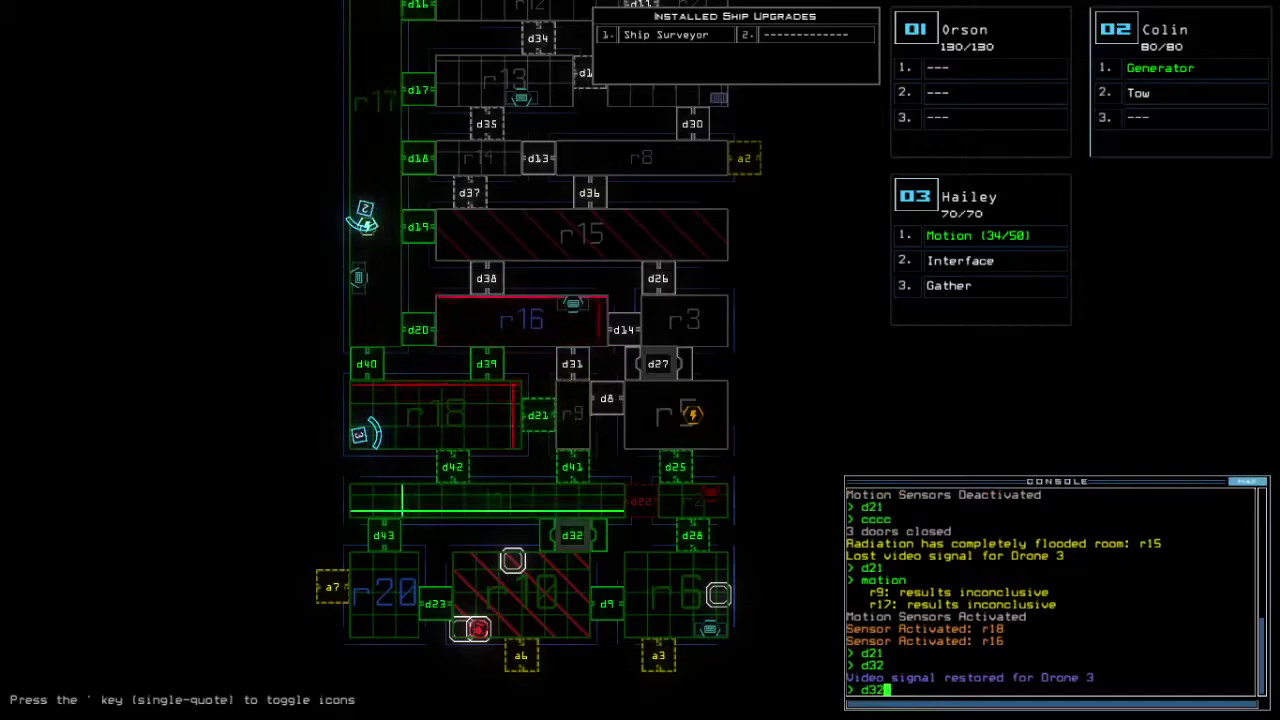
pyautogui.press('3')
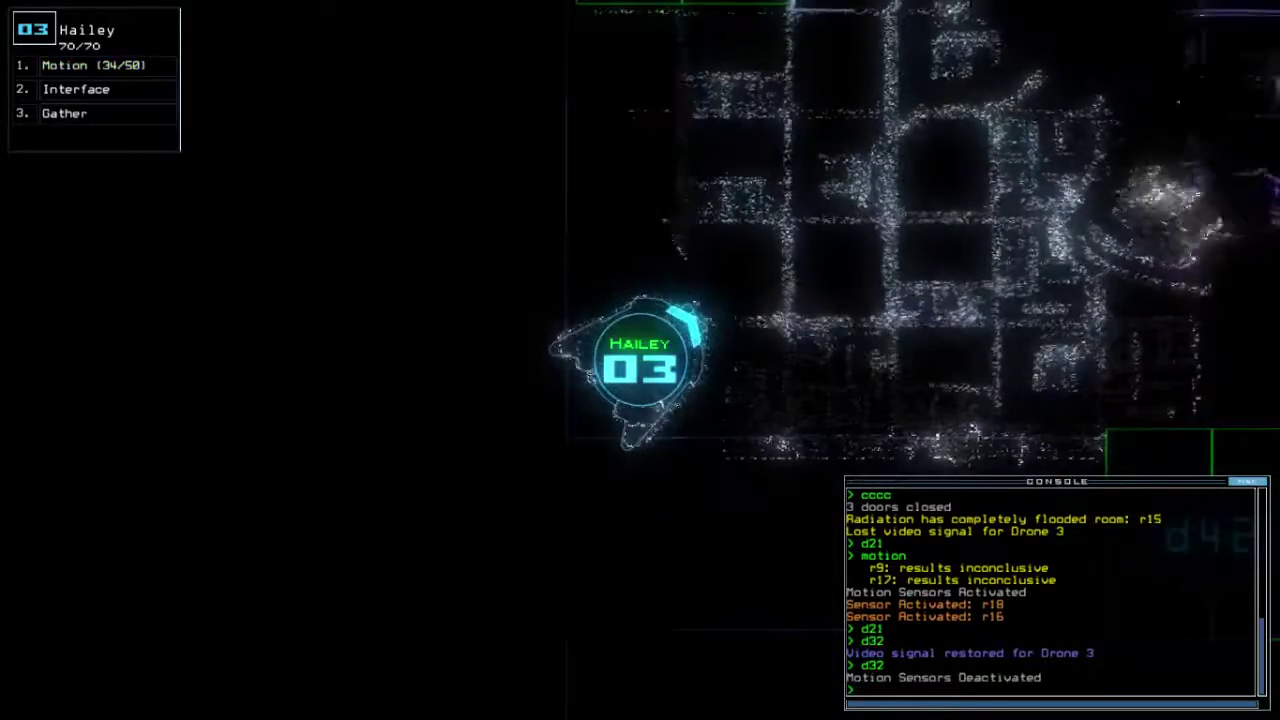
pyautogui.press('Tab')
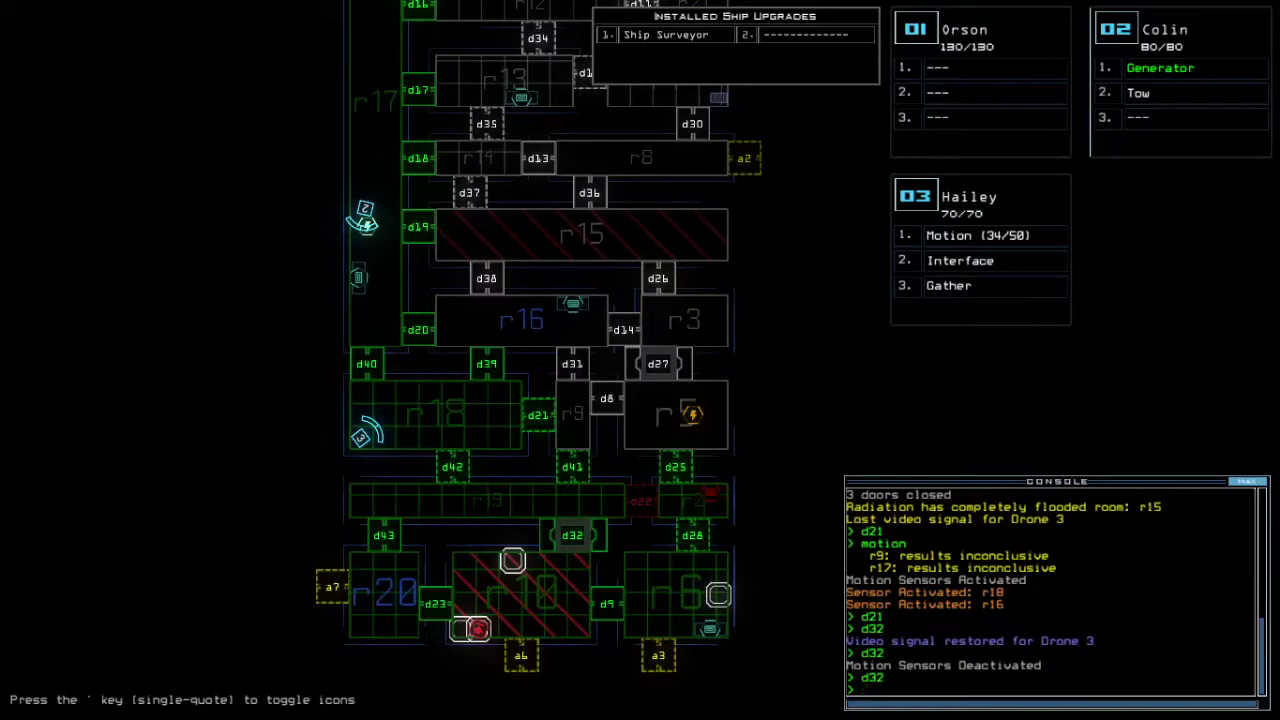
pyautogui.write('d32')
# Step: Toggle doors d32 and d41 while checking Hailey's camera against the map
pyautogui.press('Return')
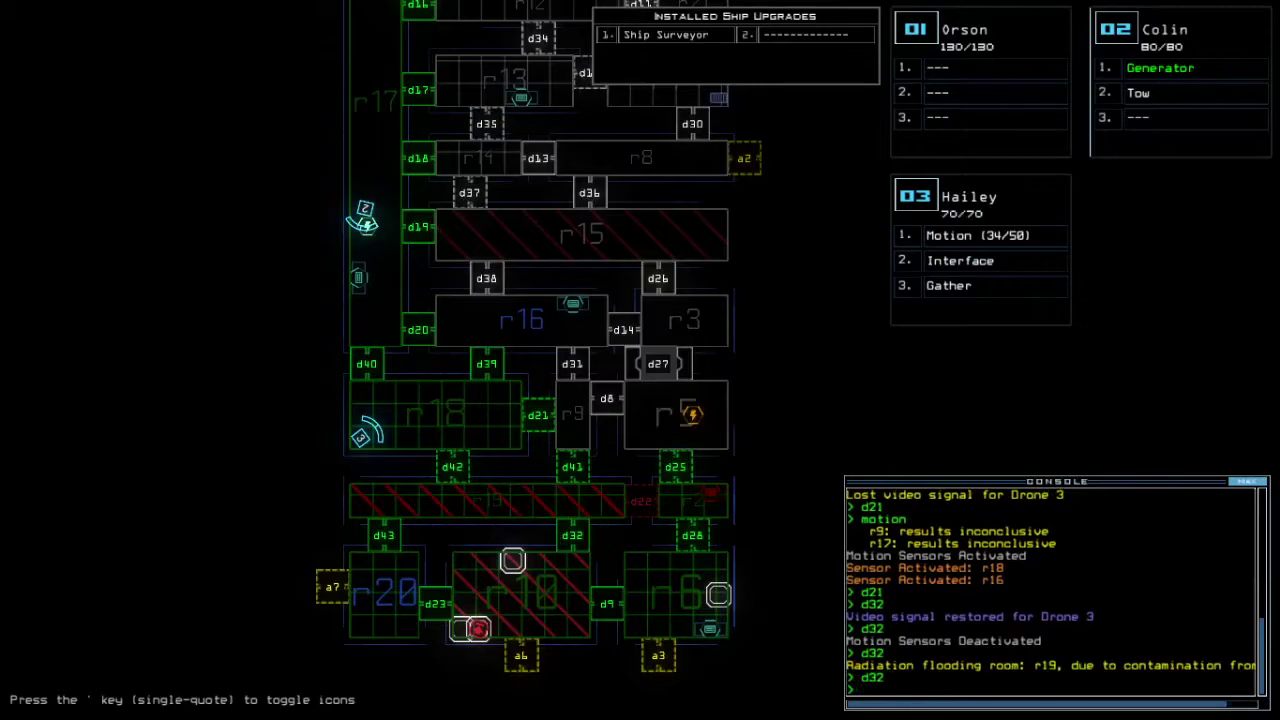
pyautogui.write('d41')
pyautogui.press('Return')
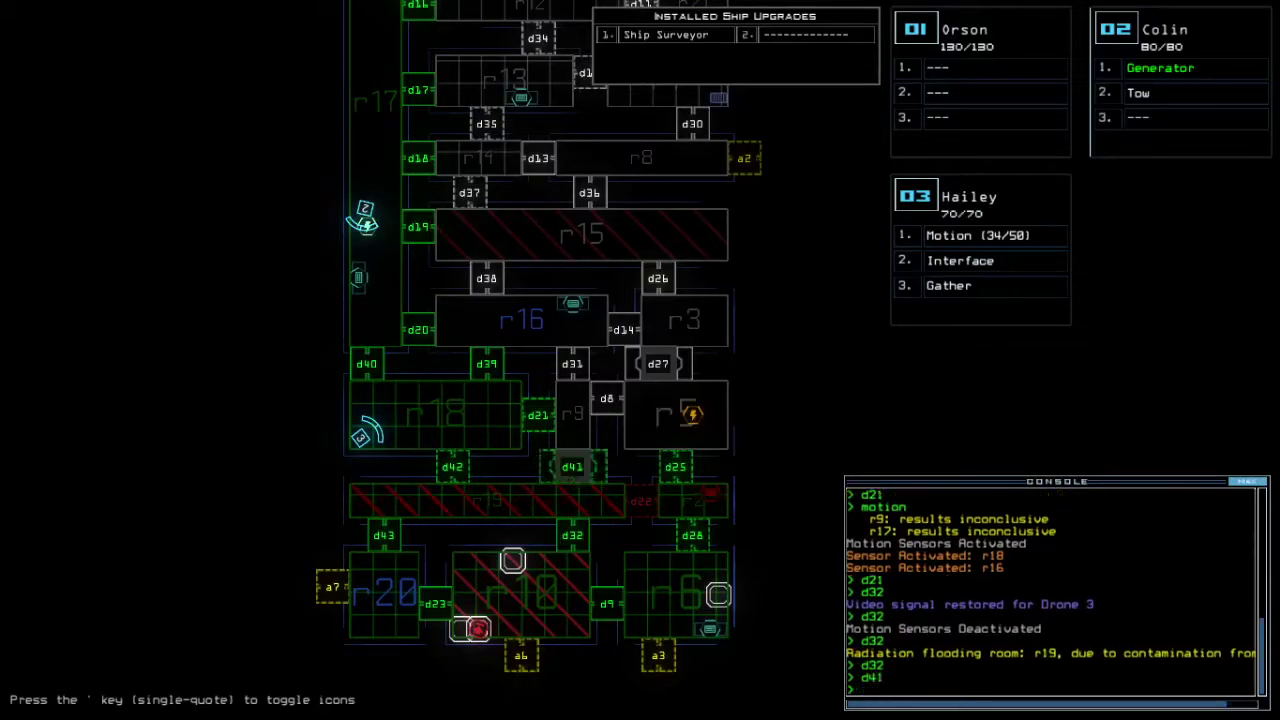
pyautogui.press('3')
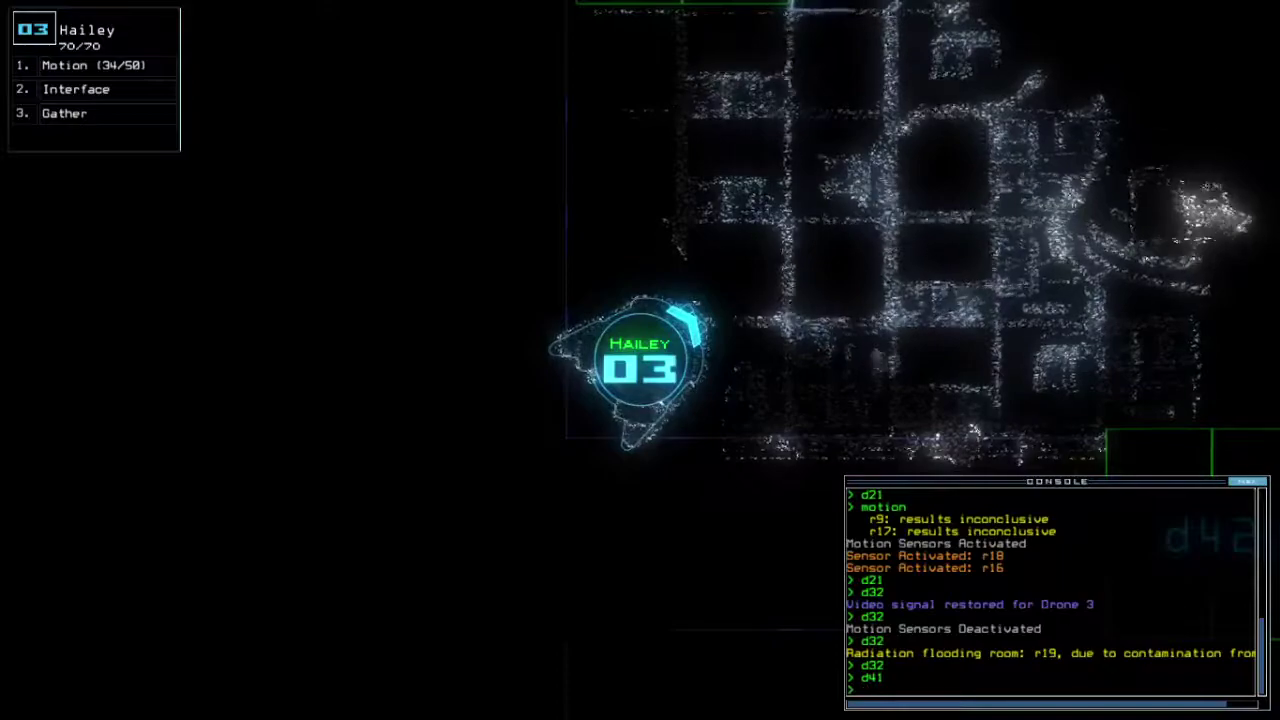
pyautogui.press('Tab')
pyautogui.press('Tab')
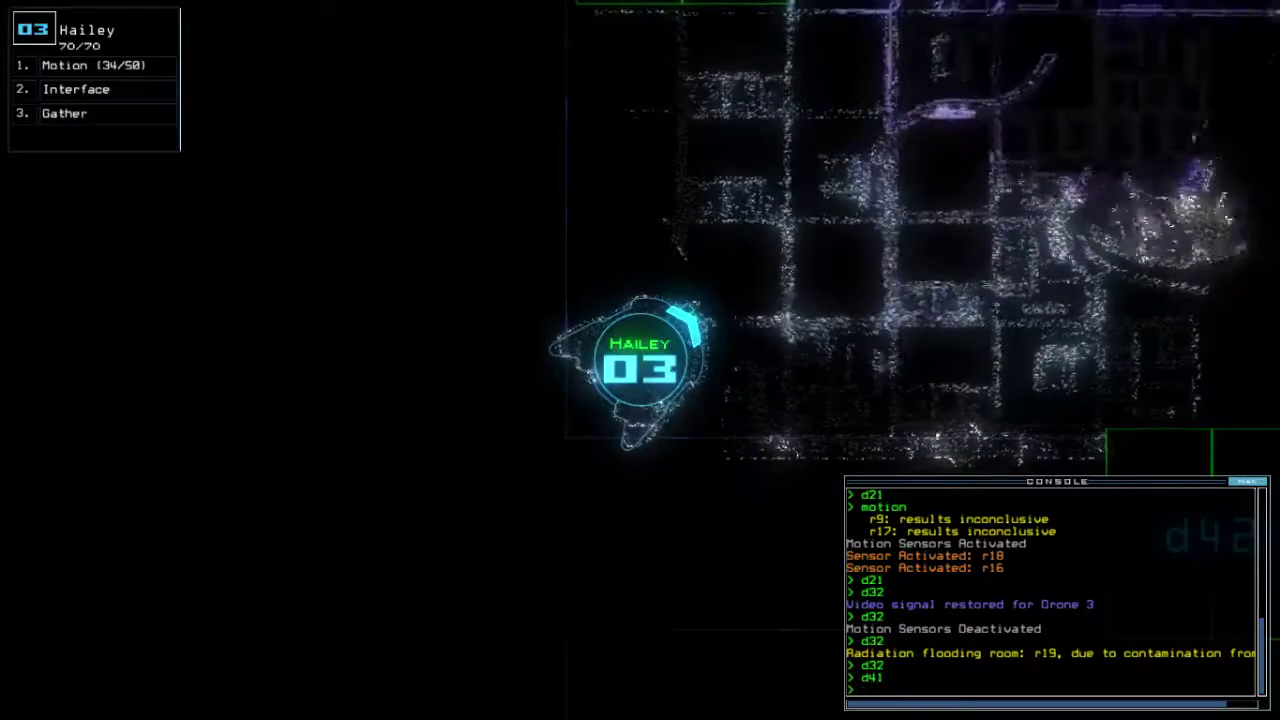
pyautogui.press('Tab')
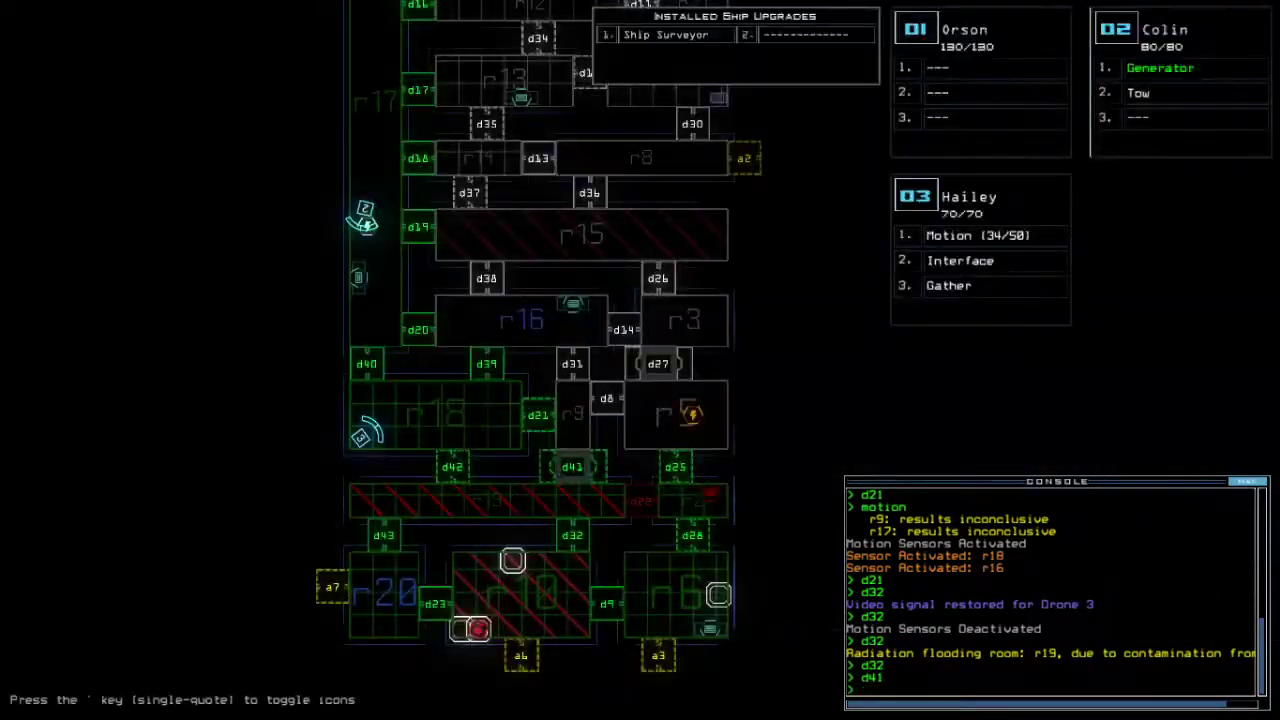
pyautogui.write('4')
pyautogui.press('Return')
pyautogui.press('Tab')
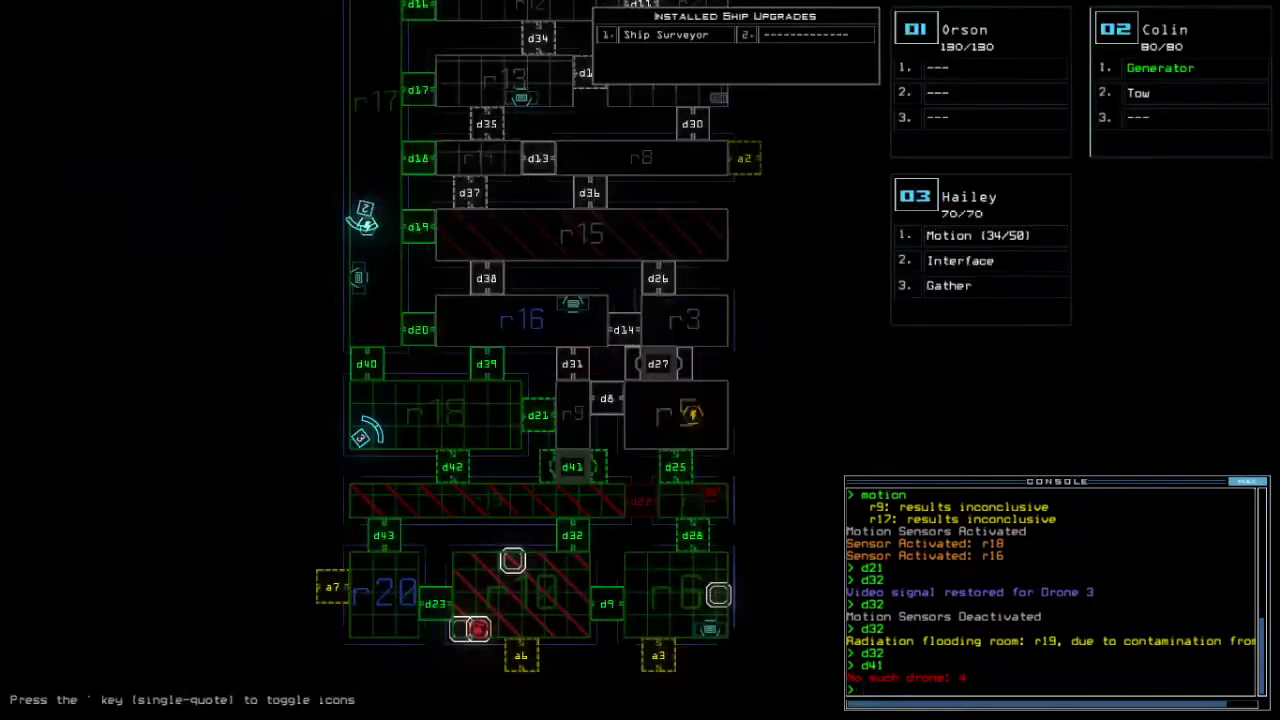
pyautogui.write('41')
pyautogui.press('Return')
pyautogui.press('Tab')
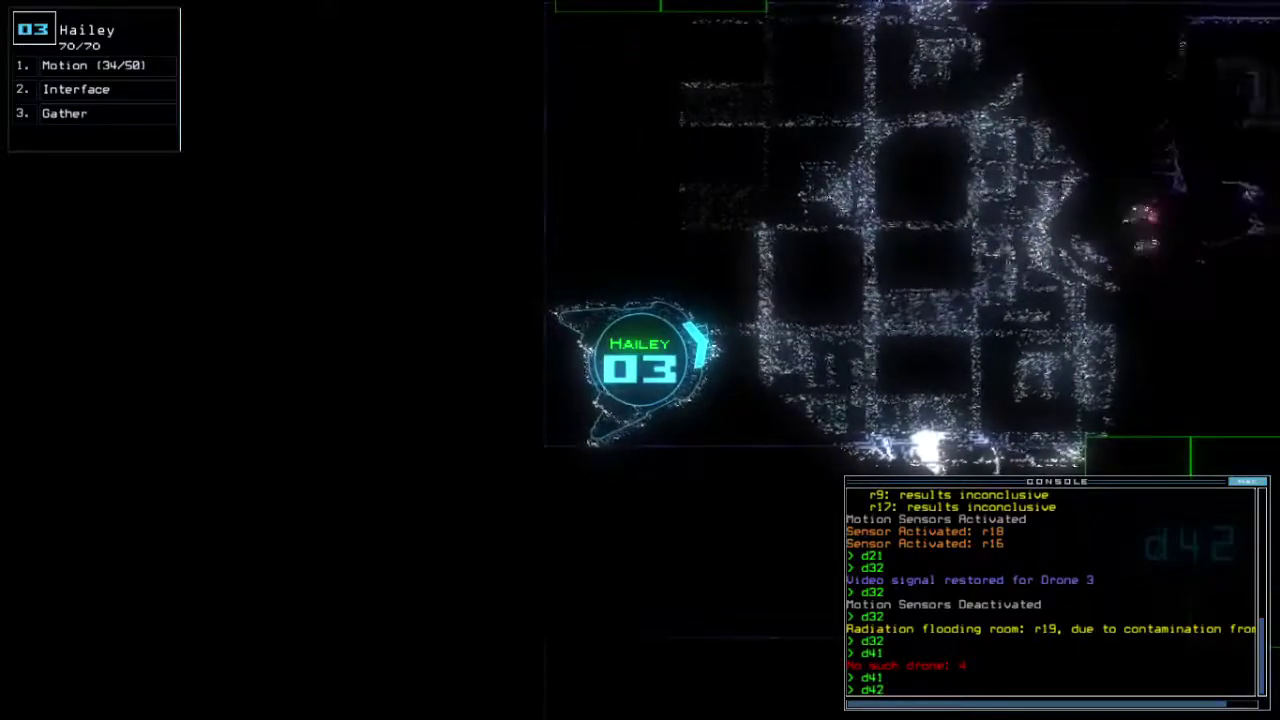
# Step: Open door d42 for Hailey, then close doors d21 and d41 behind her with 'cccc'
pyautogui.press('Return')
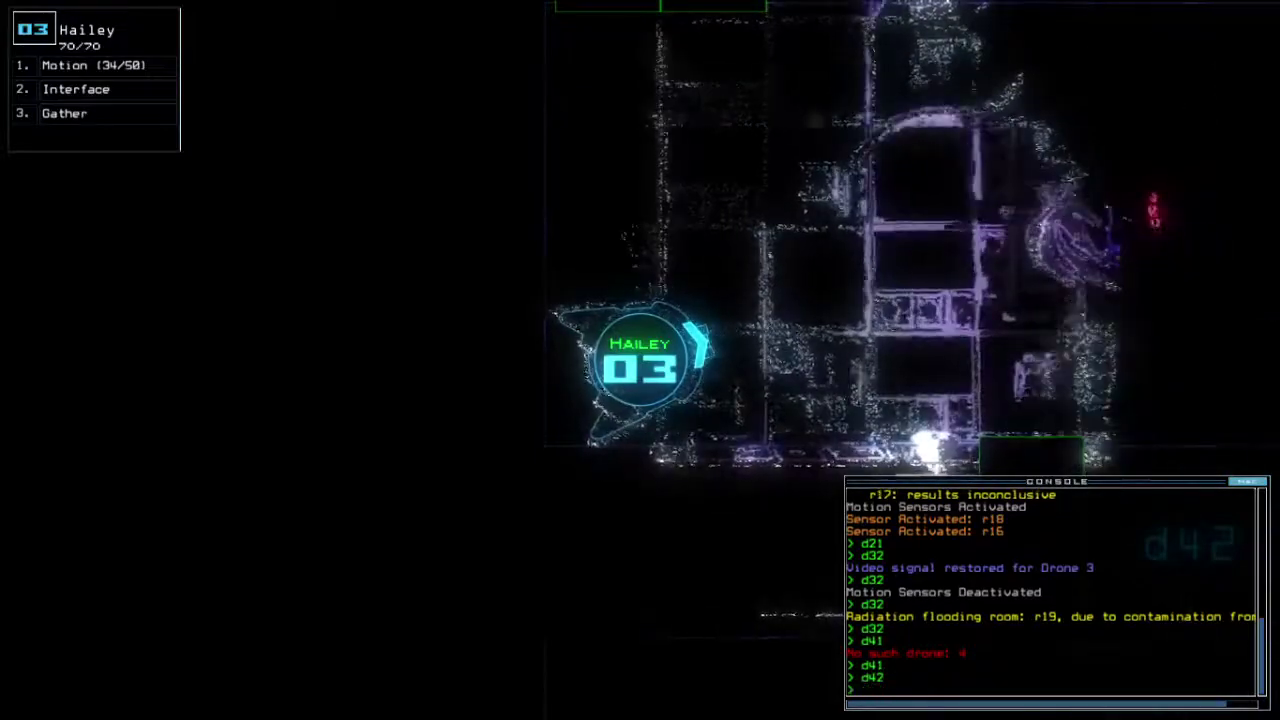
pyautogui.write('cocc')
pyautogui.press('Return')
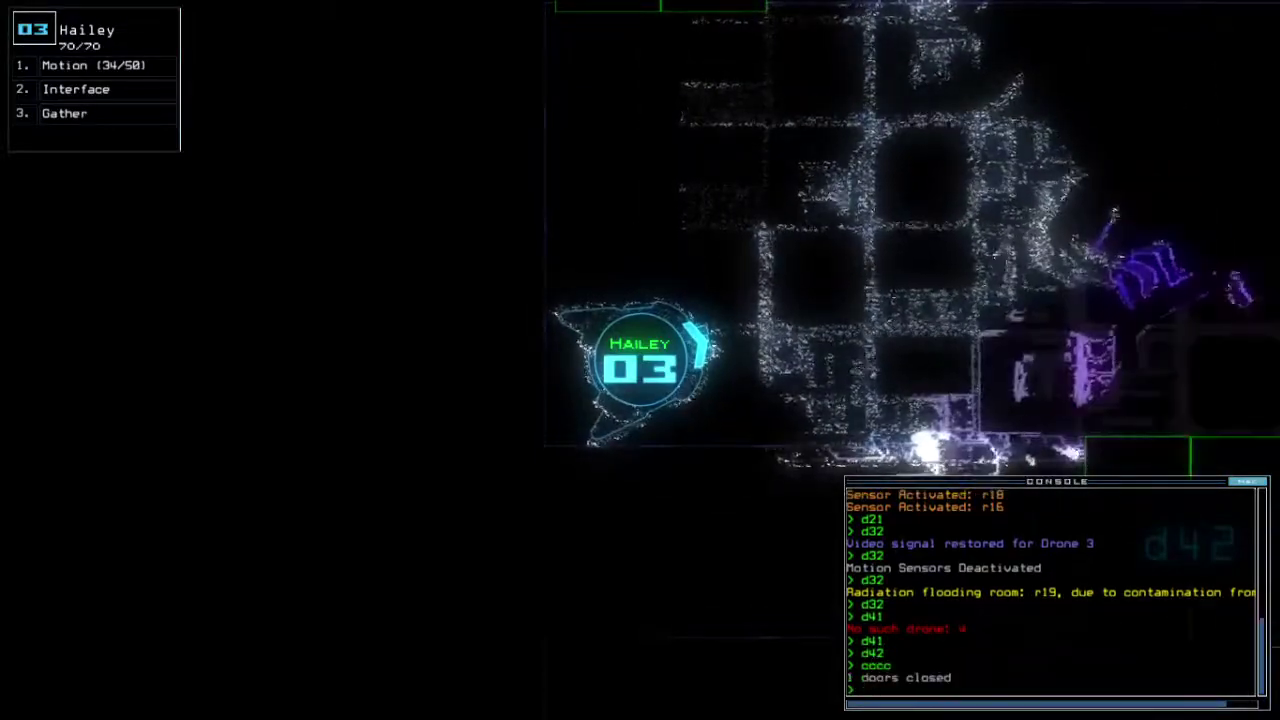
pyautogui.press('Return')
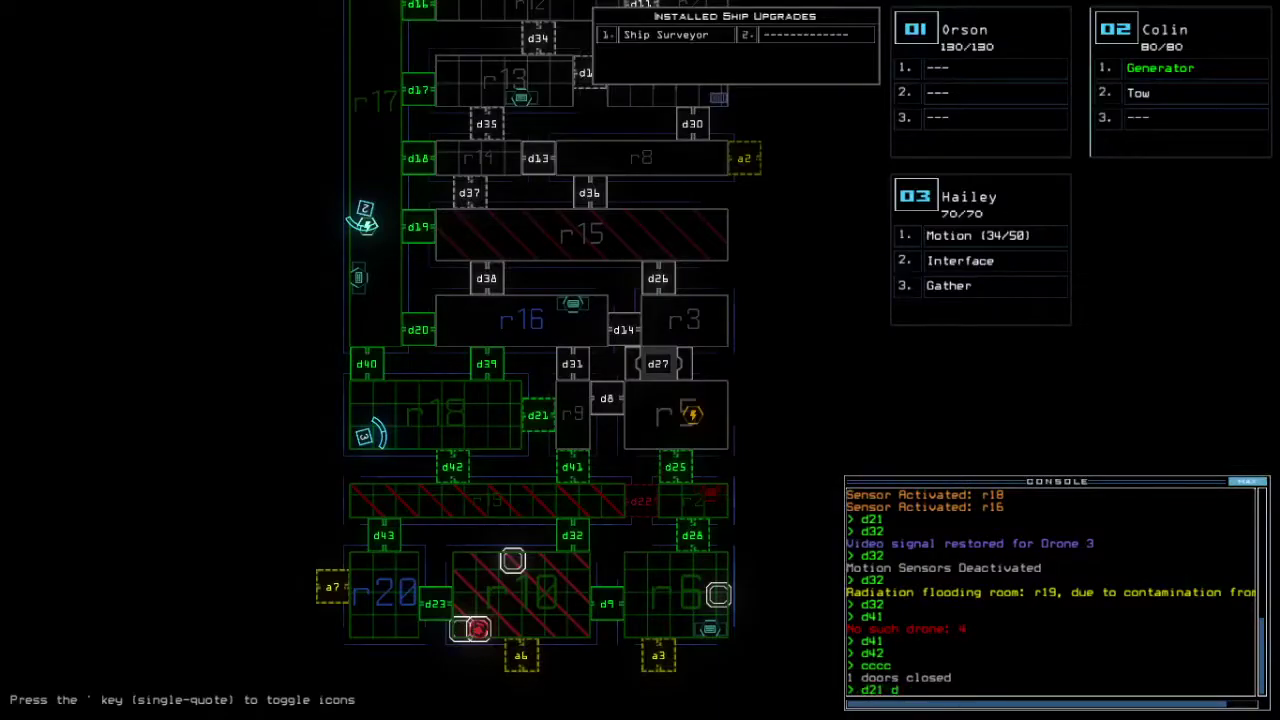
pyautogui.press('space')
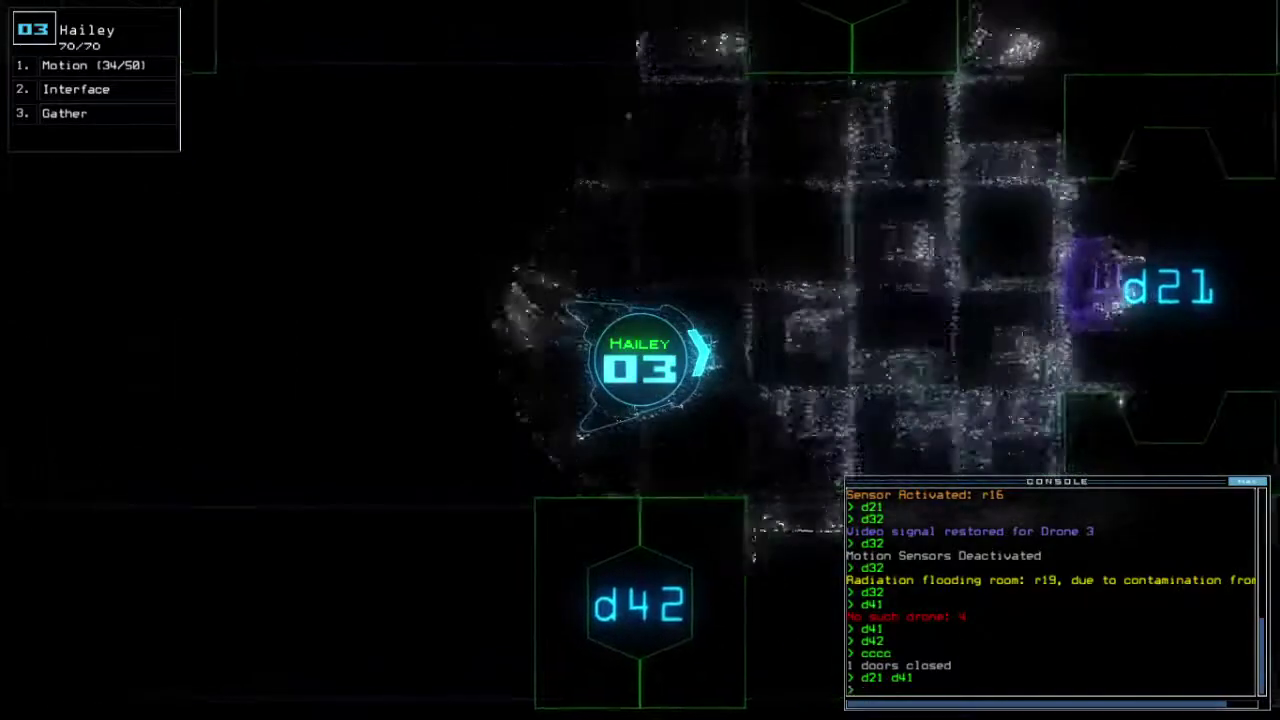
pyautogui.write('cccc')
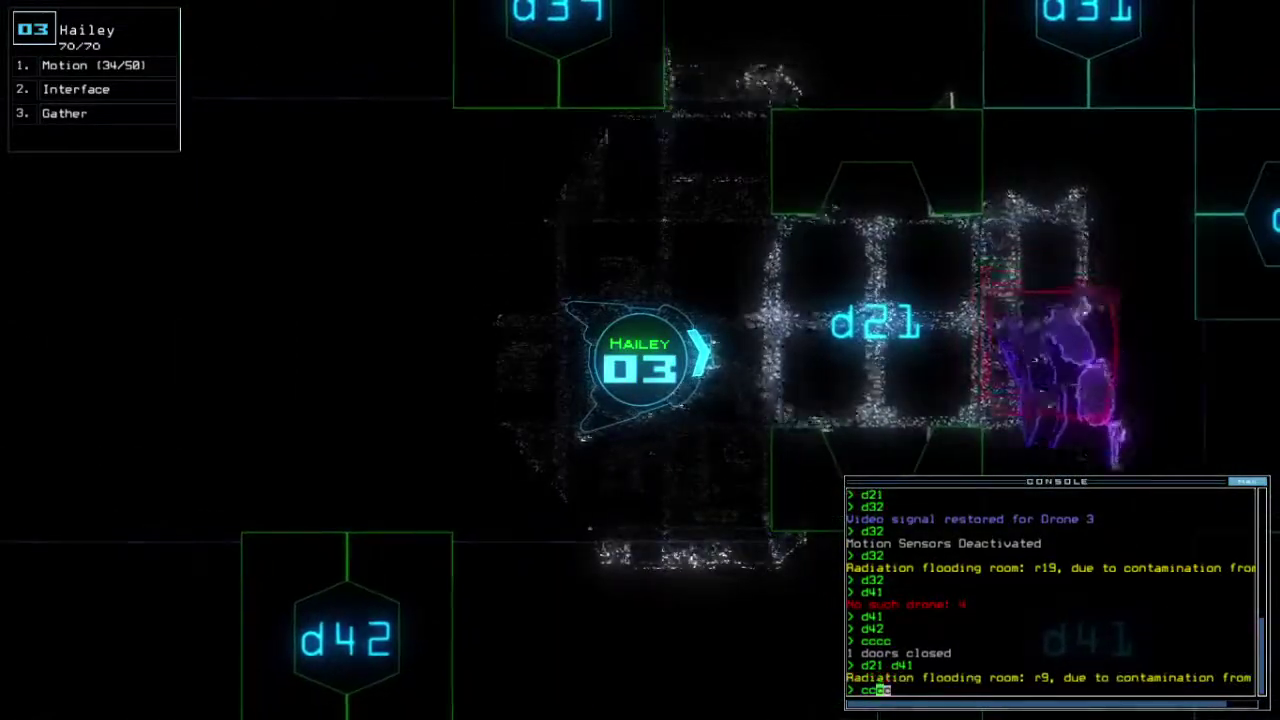
pyautogui.press('Return')
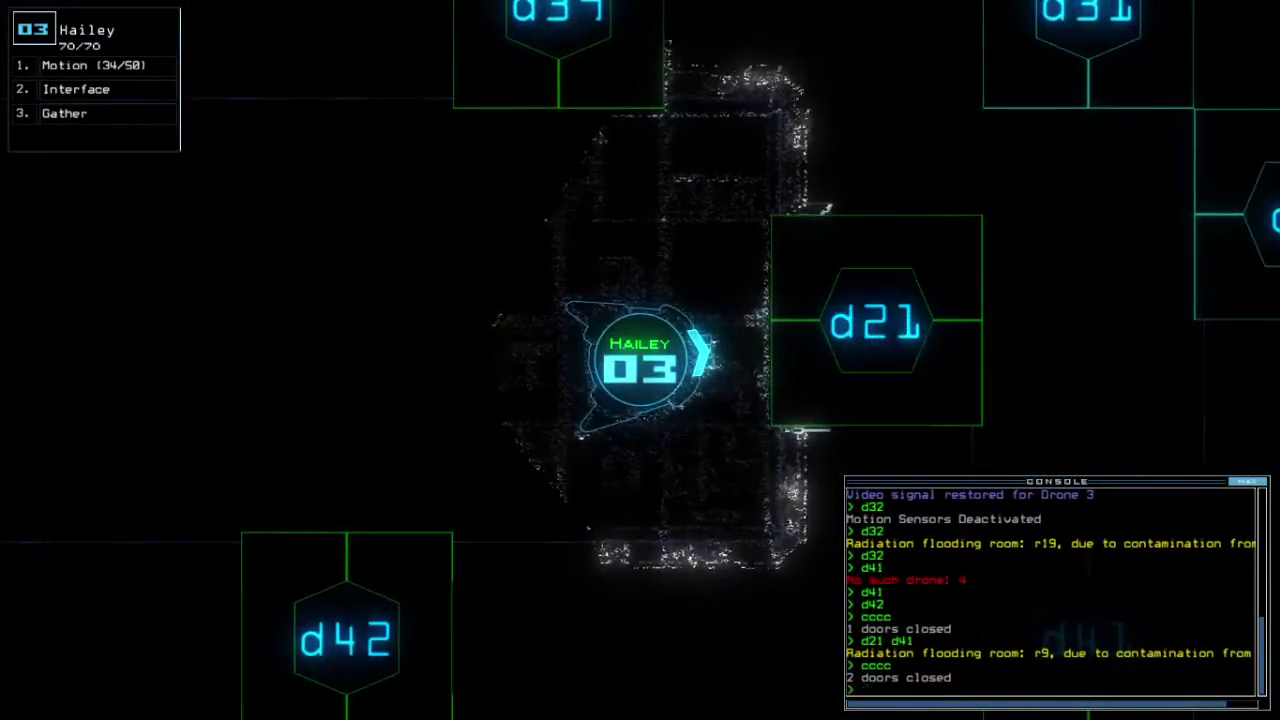
pyautogui.press('space')
pyautogui.write('d')
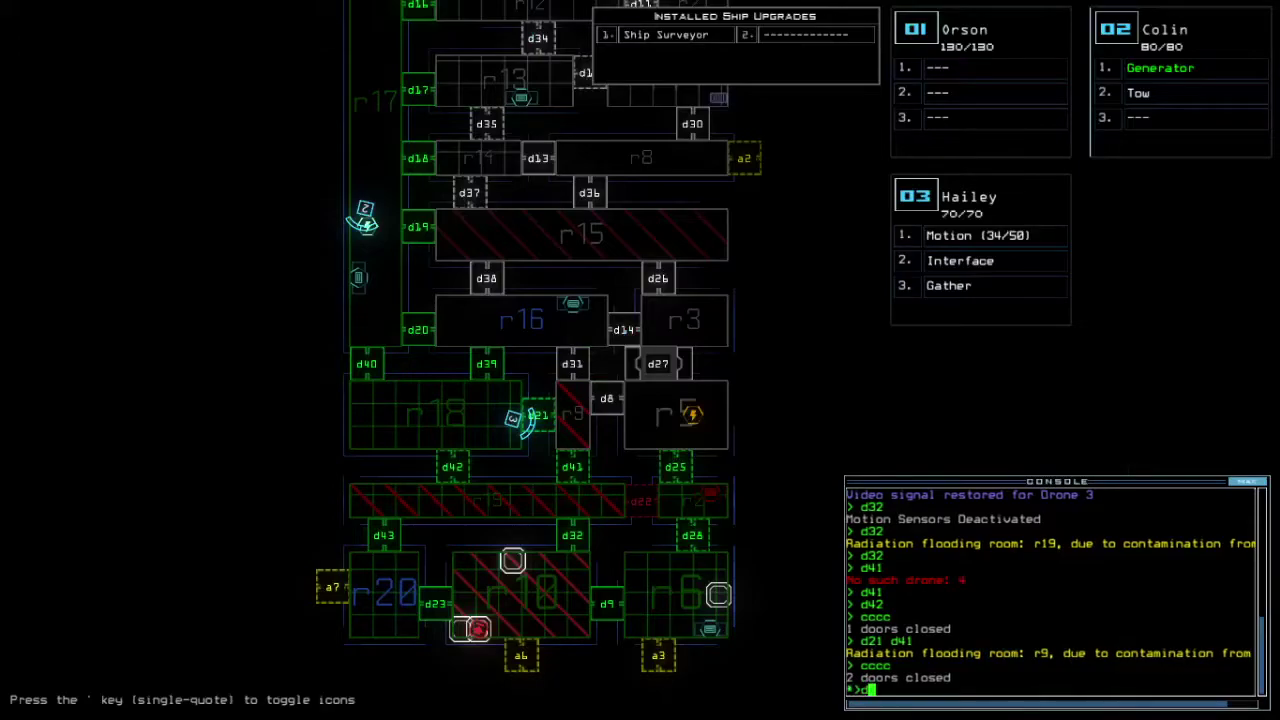
pyautogui.write('40')
# Step: Open door d40, run a motion scan that flags r16, and check mission time with 'te'
pyautogui.press('Return')
pyautogui.write('motion')
pyautogui.press('Return')
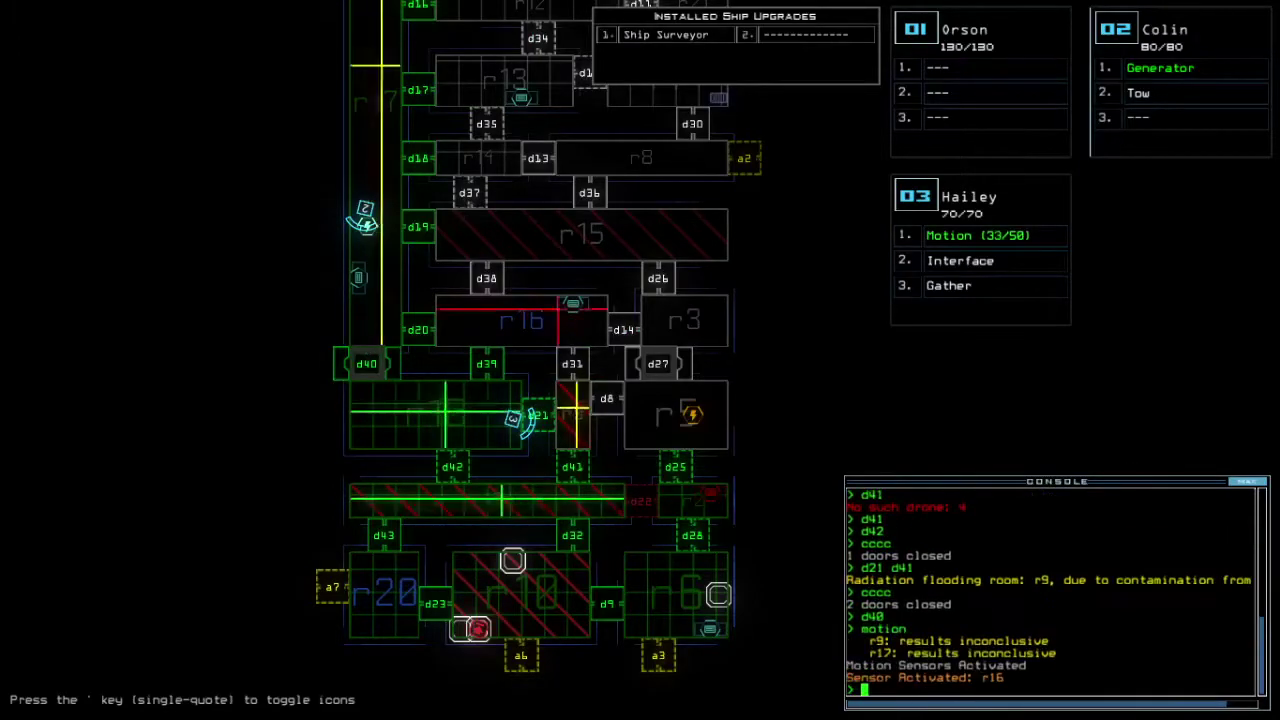
pyautogui.press('space')
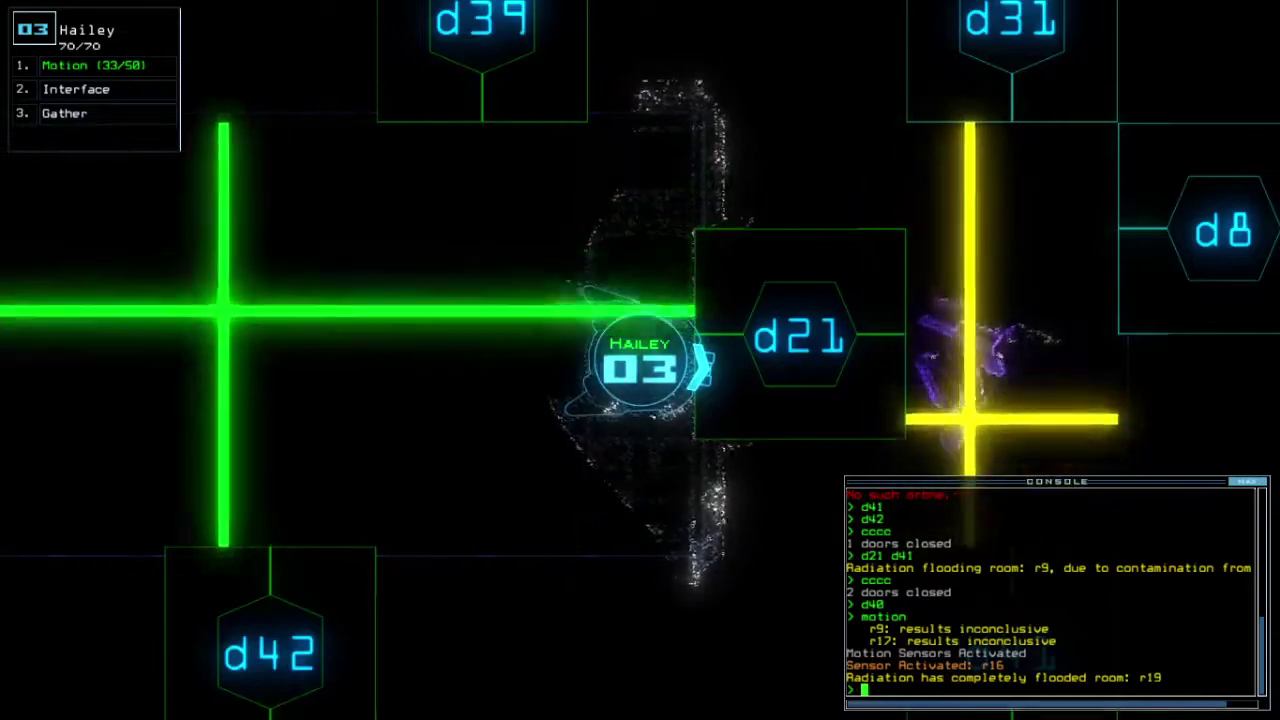
pyautogui.write(' te')
pyautogui.press('Return')
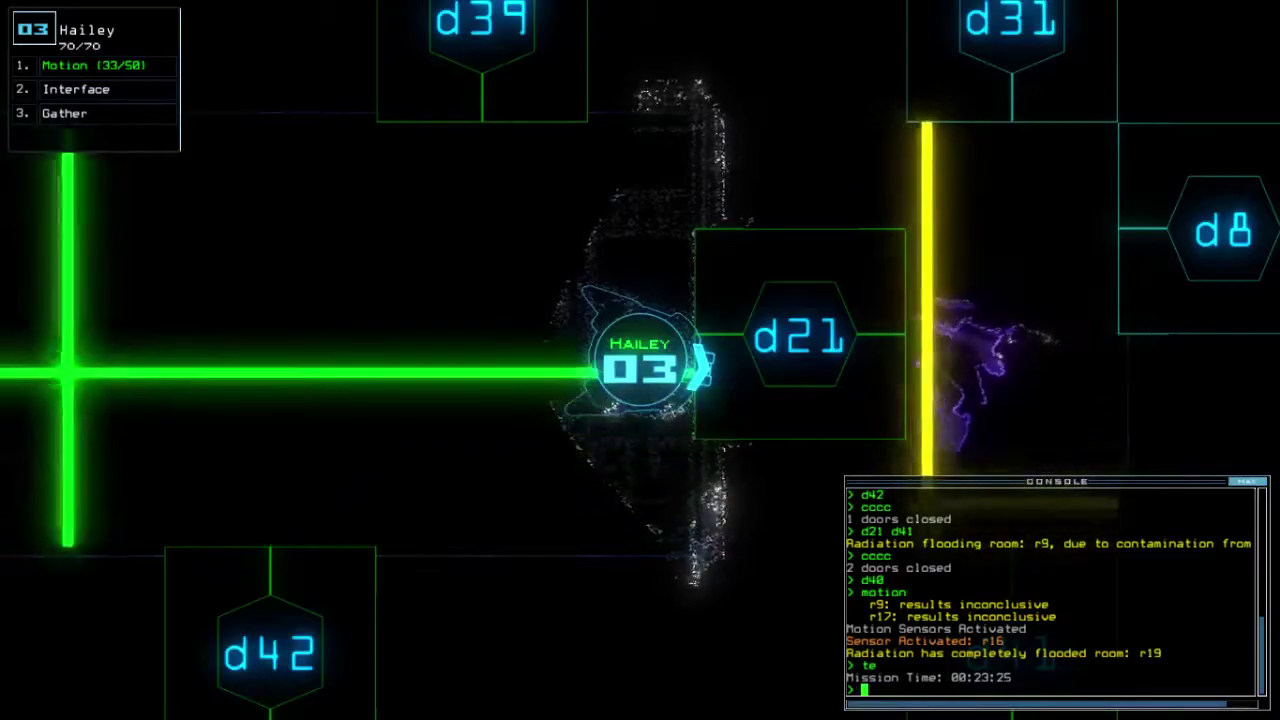
pyautogui.write('d21')
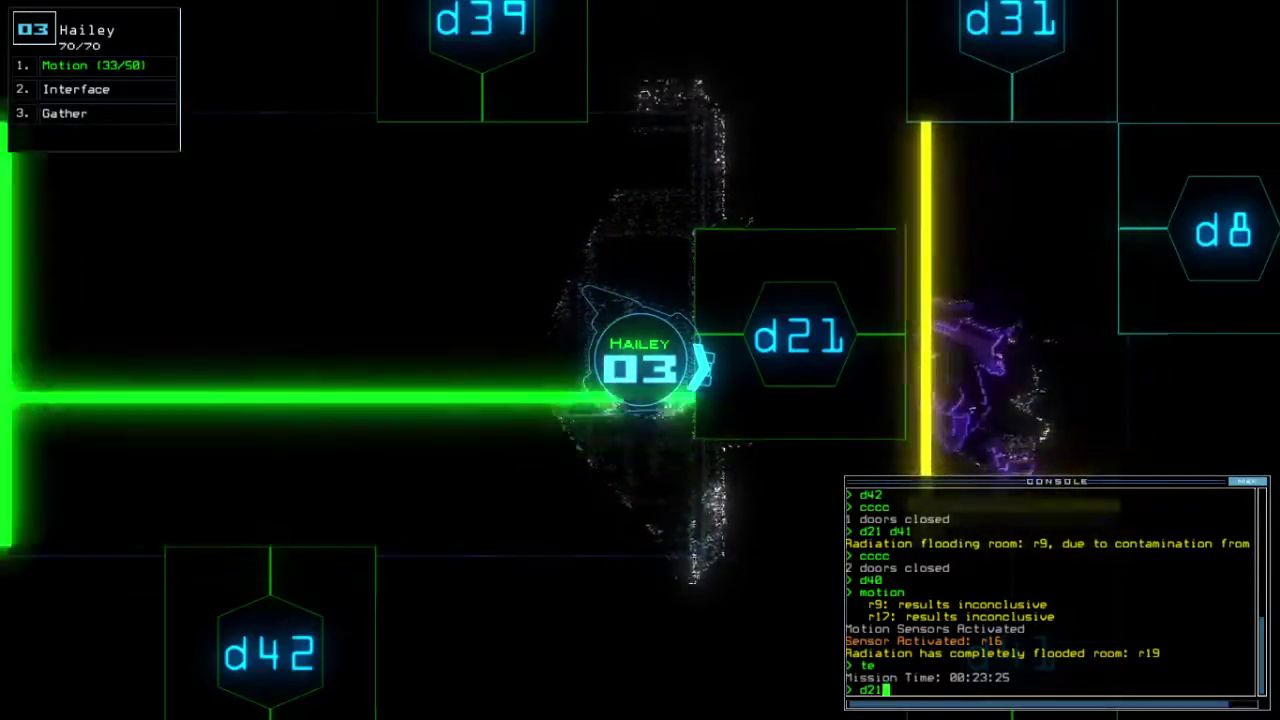
# Step: Have Hailey's drone enter through d21, gather the four scraps and close the doors
pyautogui.press('Return')
pyautogui.write('g')
pyautogui.press('Return')
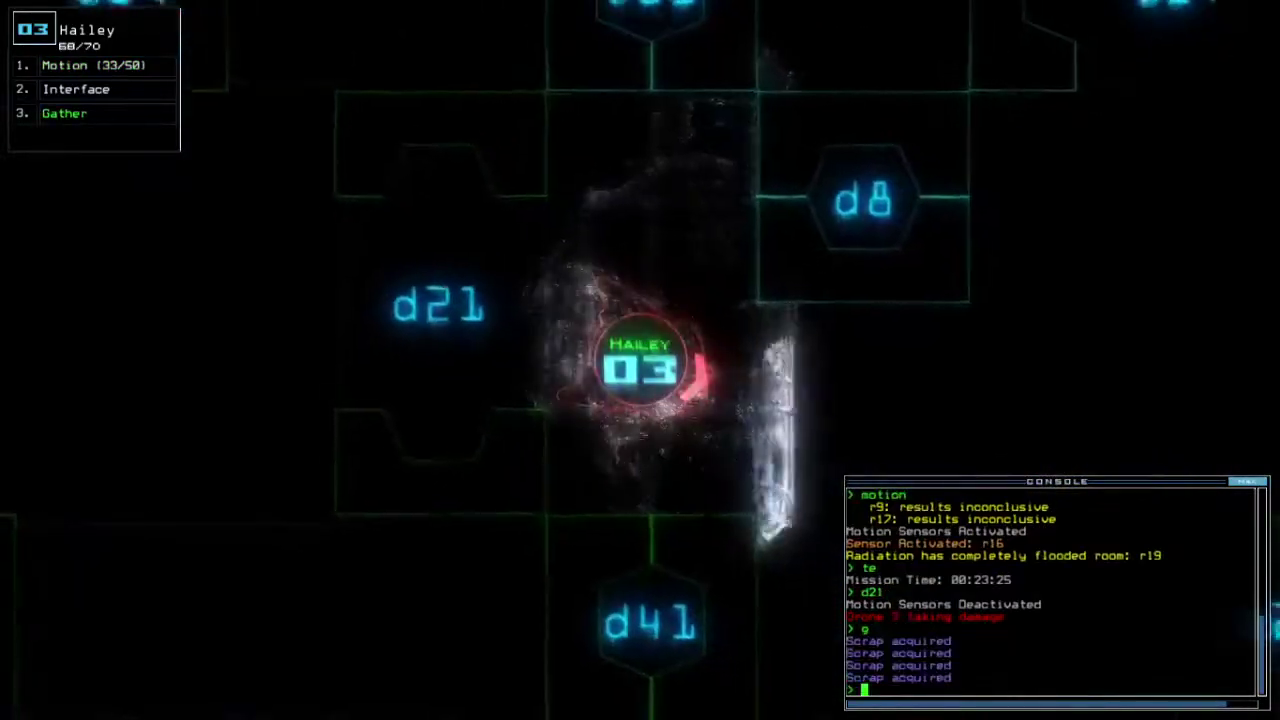
pyautogui.write('cccc')
pyautogui.press('Return')
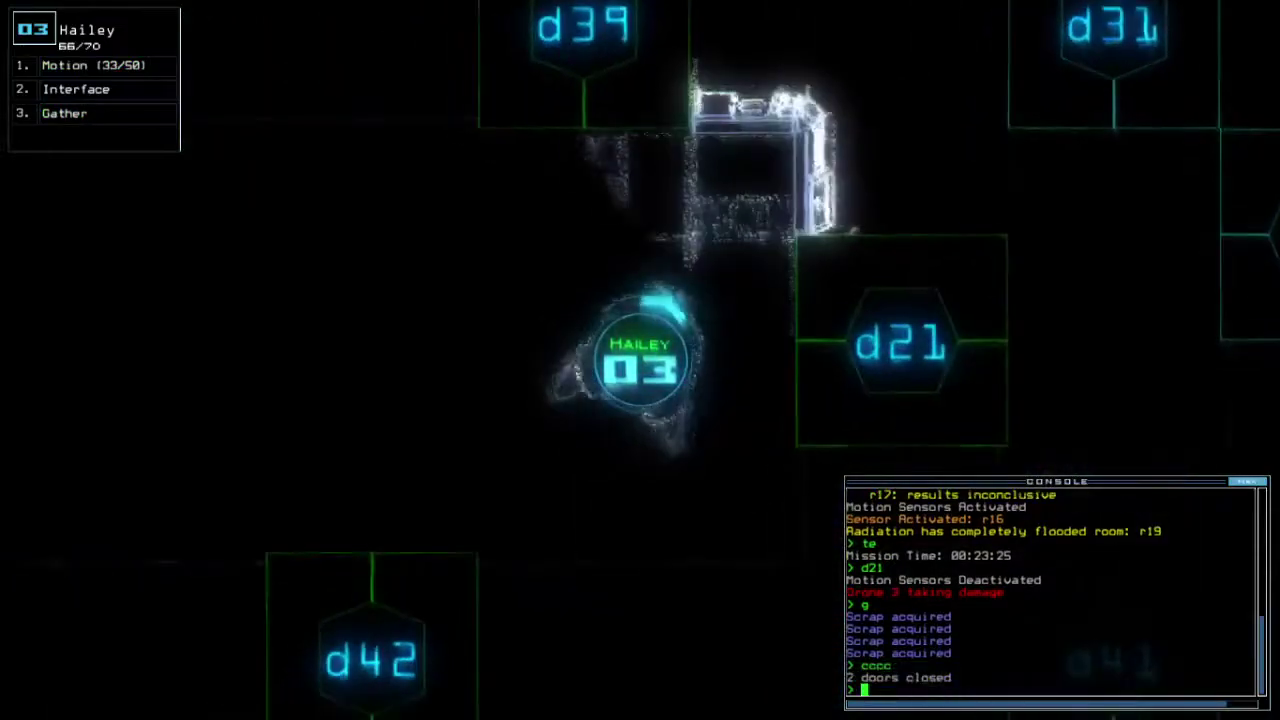
pyautogui.write('deh')
pyautogui.press('Return')
pyautogui.write('degauss')
# Step: Degauss Hailey's drone camera, toggle door d40 twice and return to the ship map
pyautogui.press('Return')
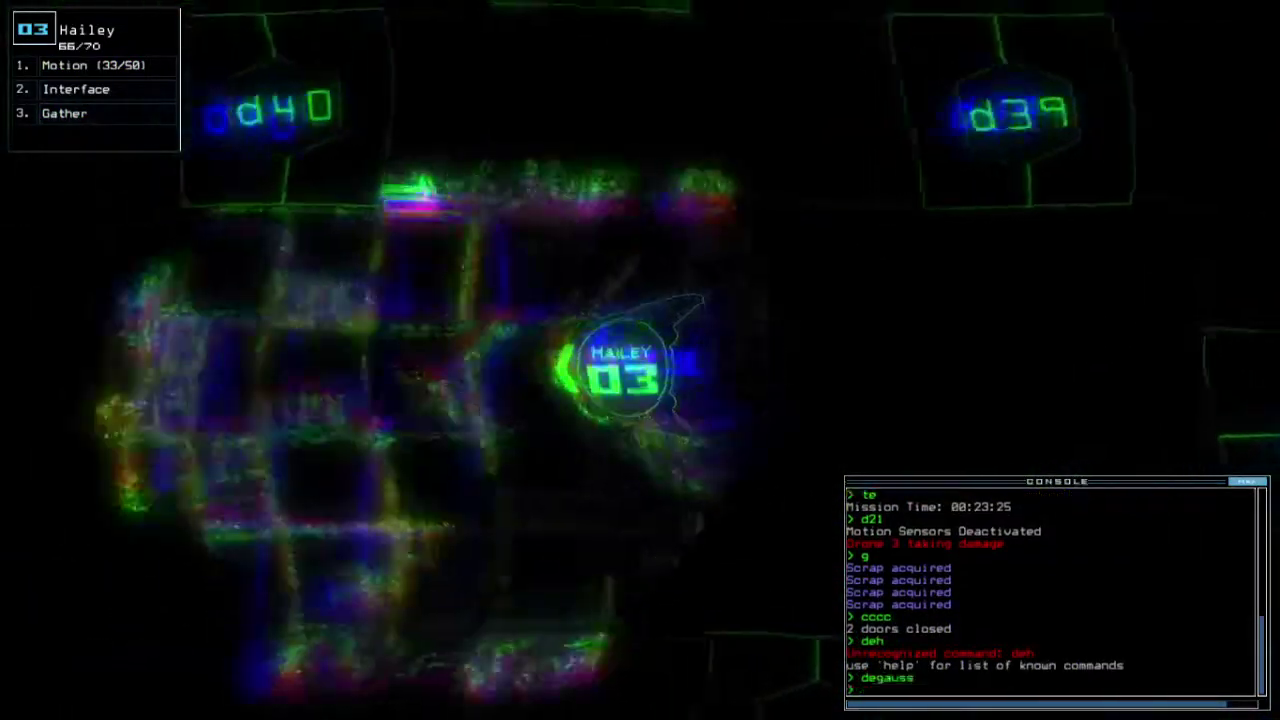
pyautogui.write('d40')
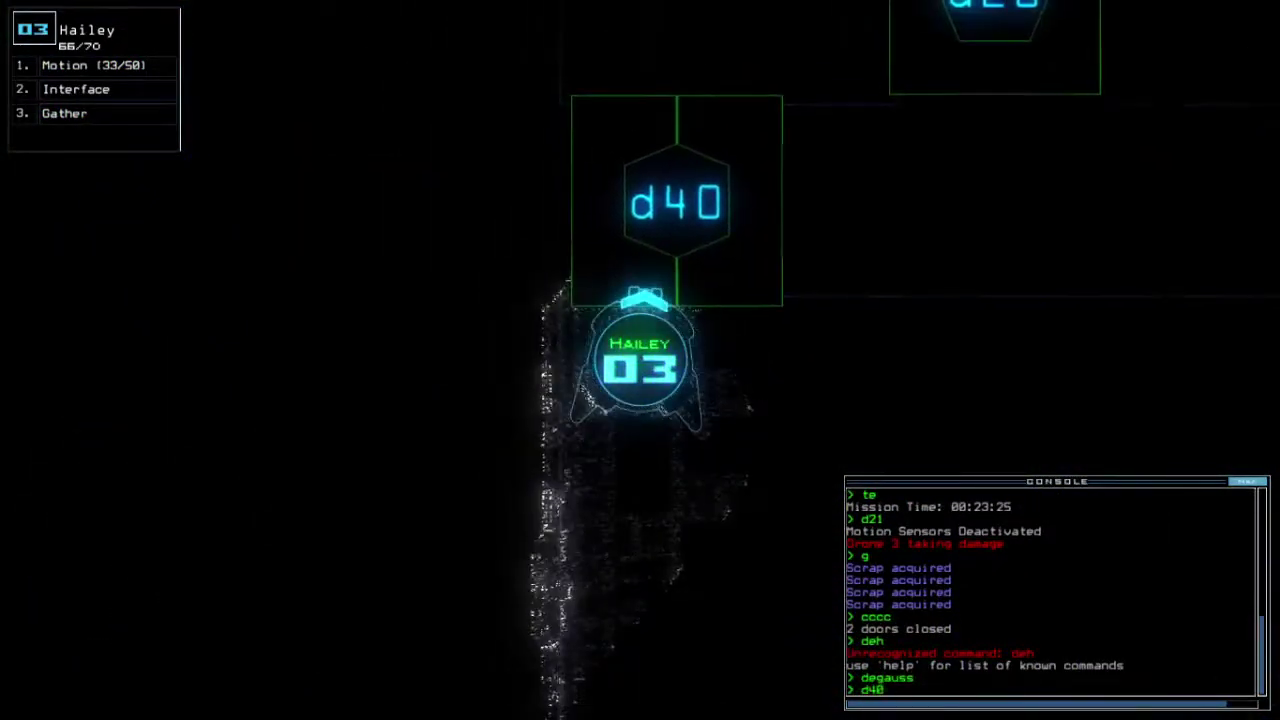
pyautogui.press('Return')
pyautogui.write('d40')
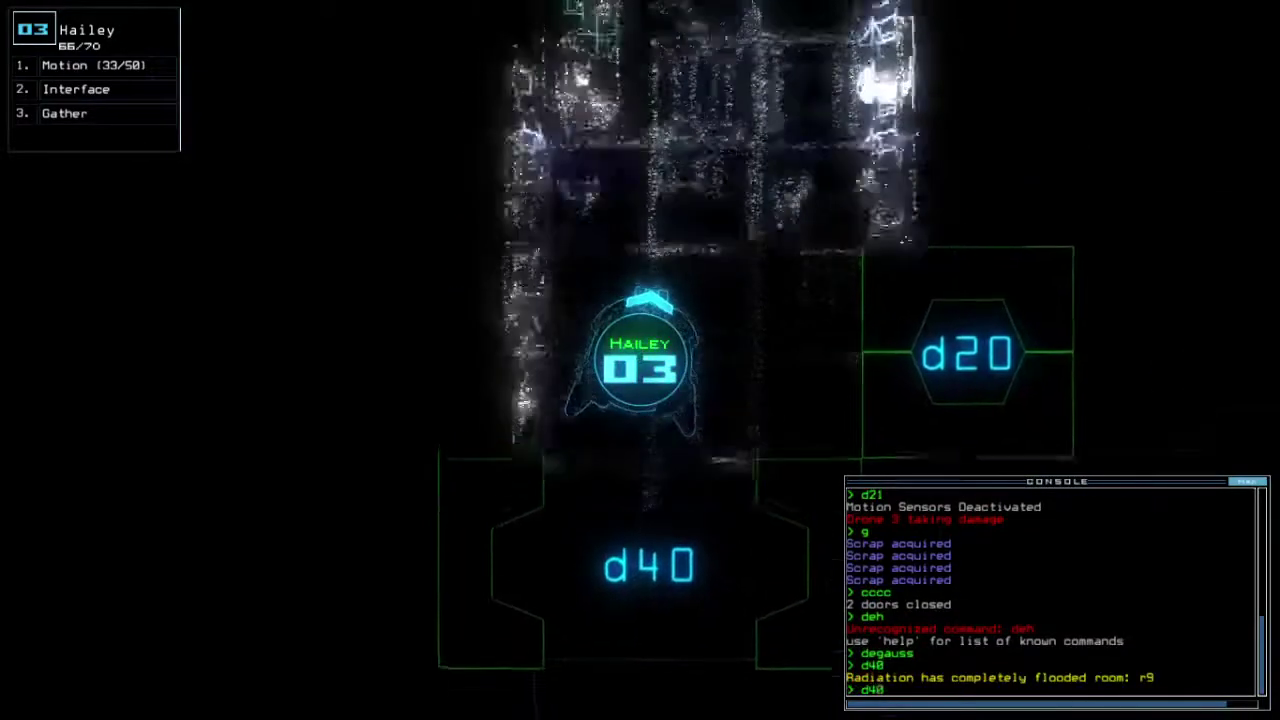
pyautogui.press('Return')
pyautogui.press('space')
pyautogui.write('a')
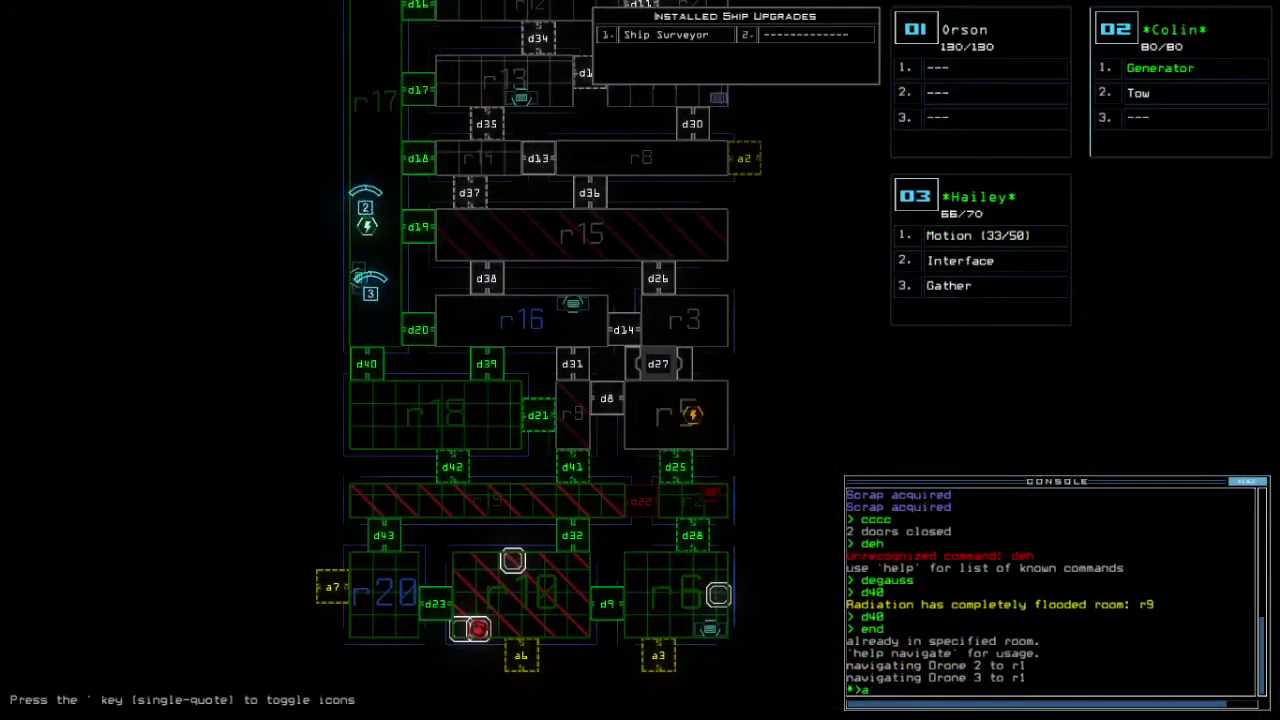
# Step: Recall drones 2 and 3 to airlock room r1 with the end command
pyautogui.press('Return')
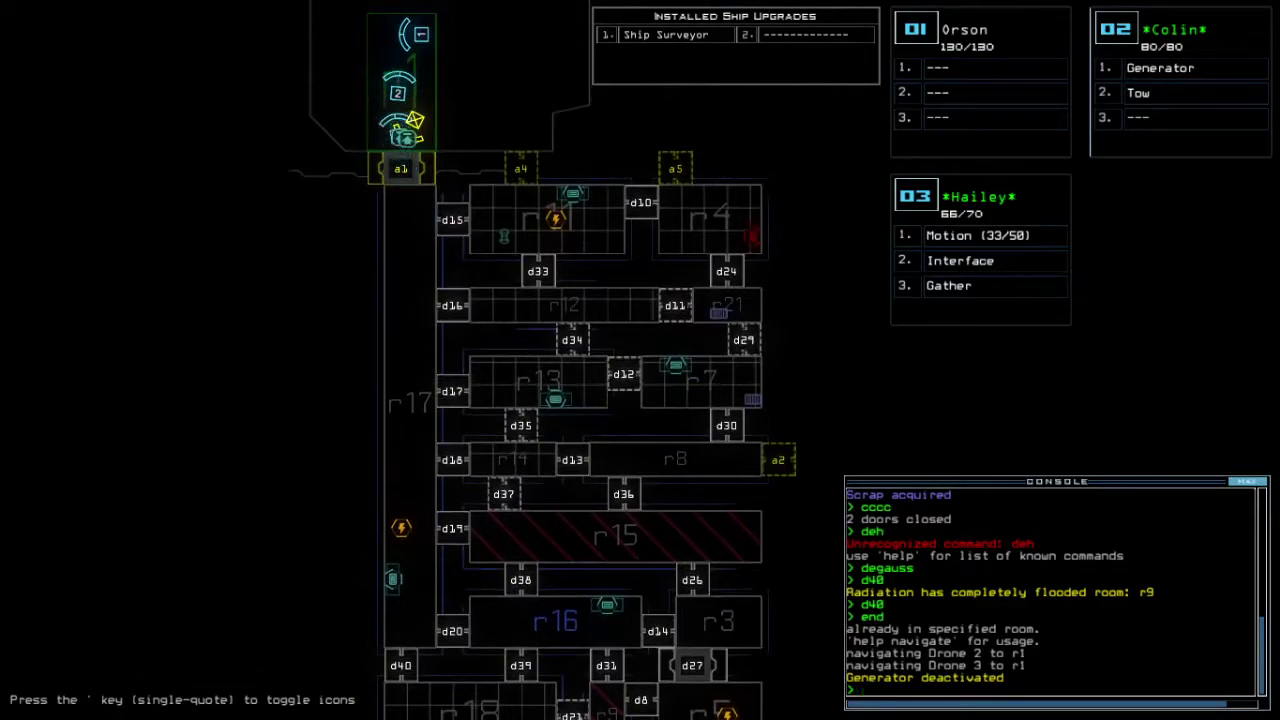
pyautogui.write('out')
# Step: Leave the ship to end the mission, scoring 991 points with 18 scrap
pyautogui.press('Return')
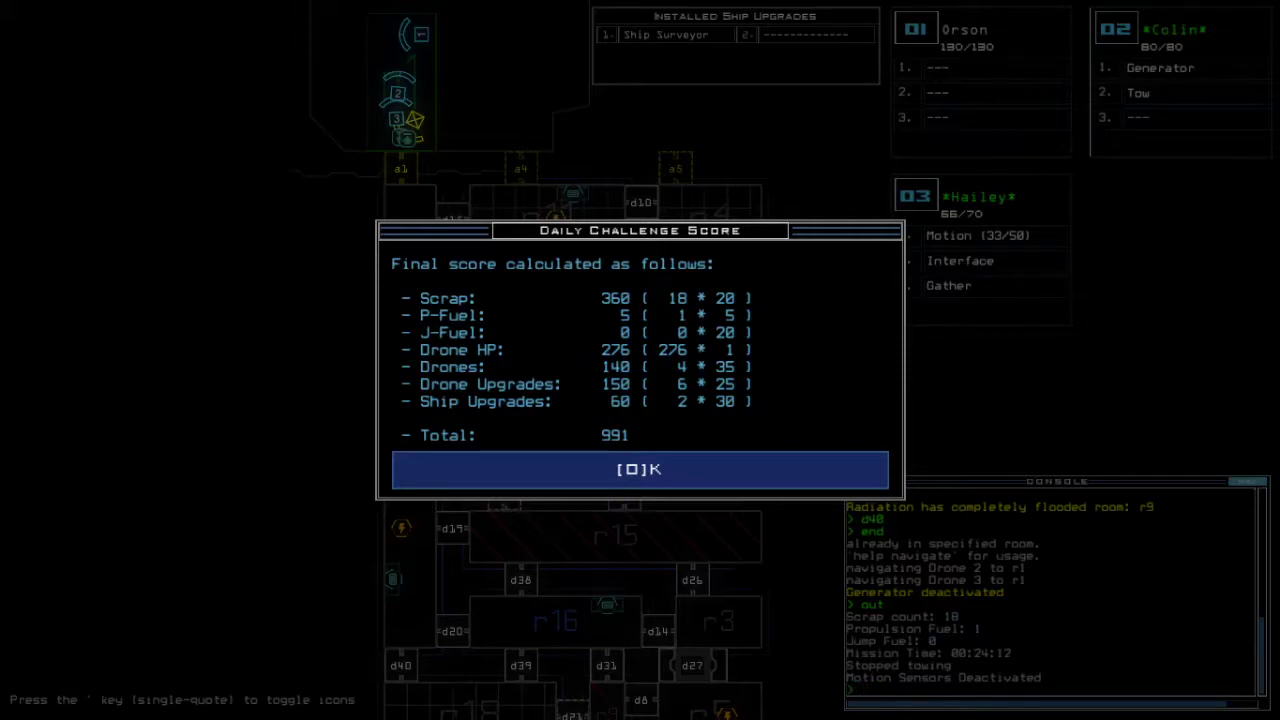
# Step: Close the score breakdown to show the 04/29/2021 daily leaderboard, with Mustika21's 991 ranked first
pyautogui.press('o')
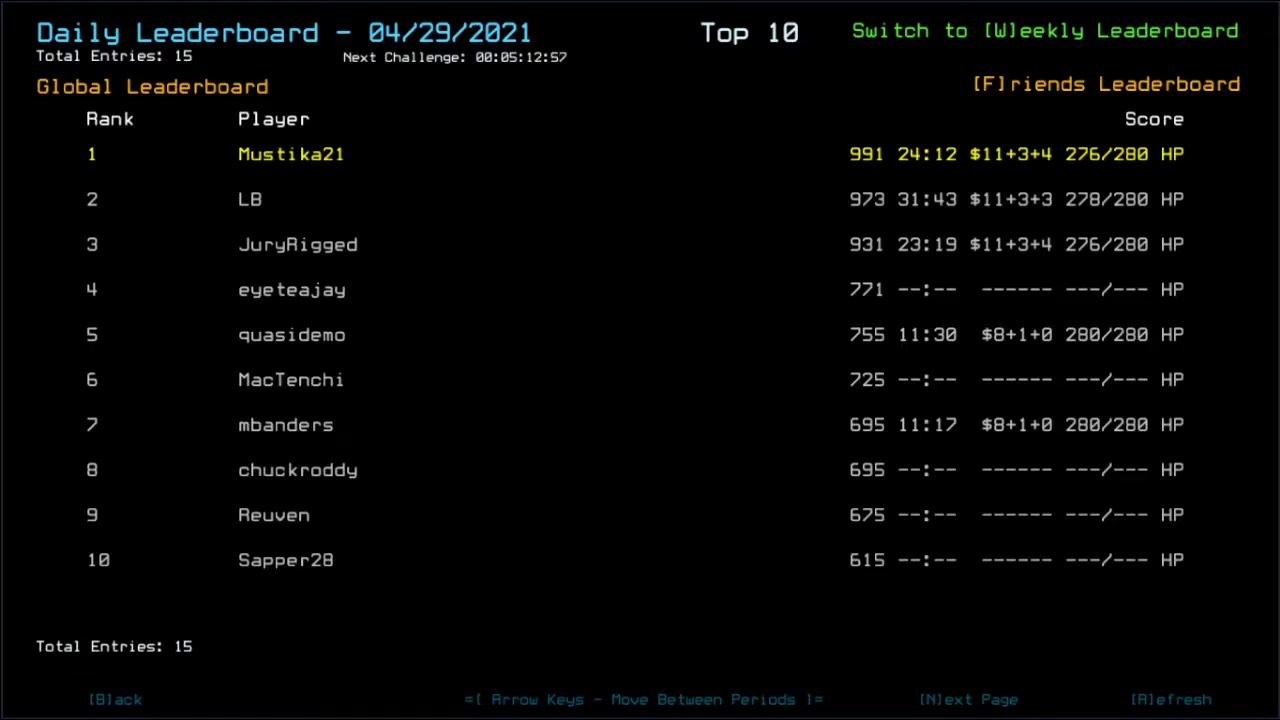
pyautogui.press('f')
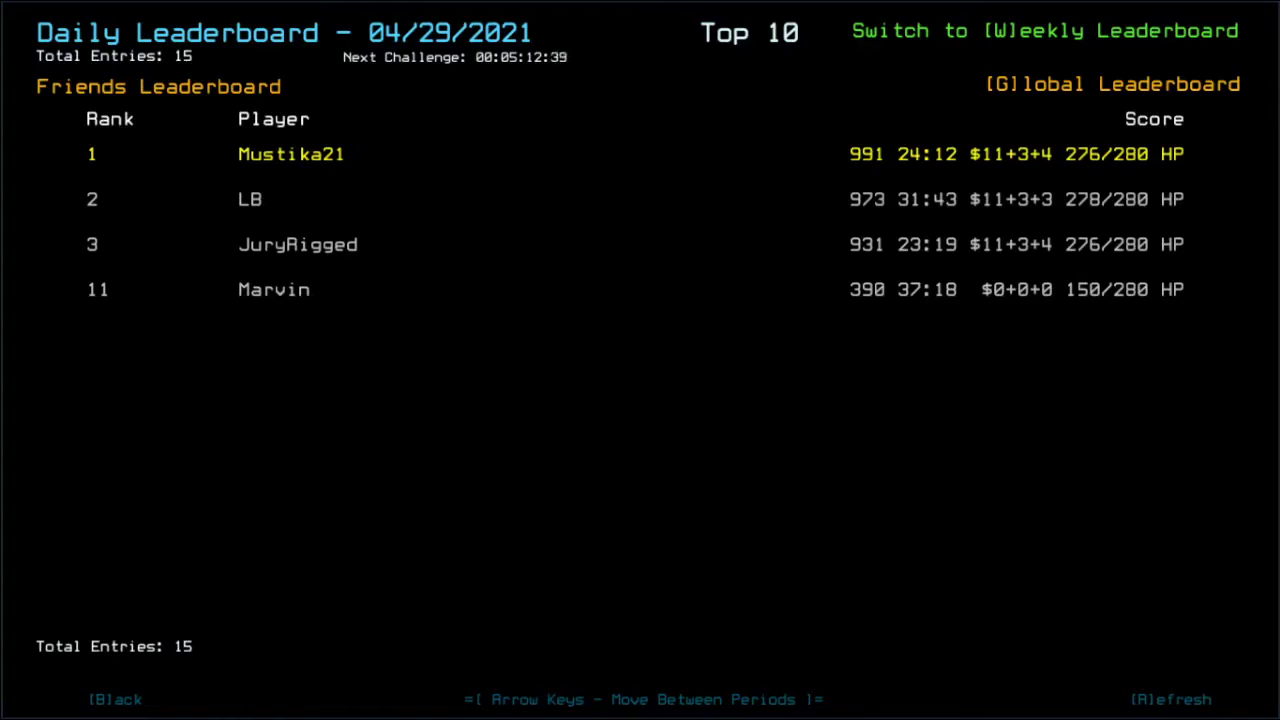
pyautogui.press('g')
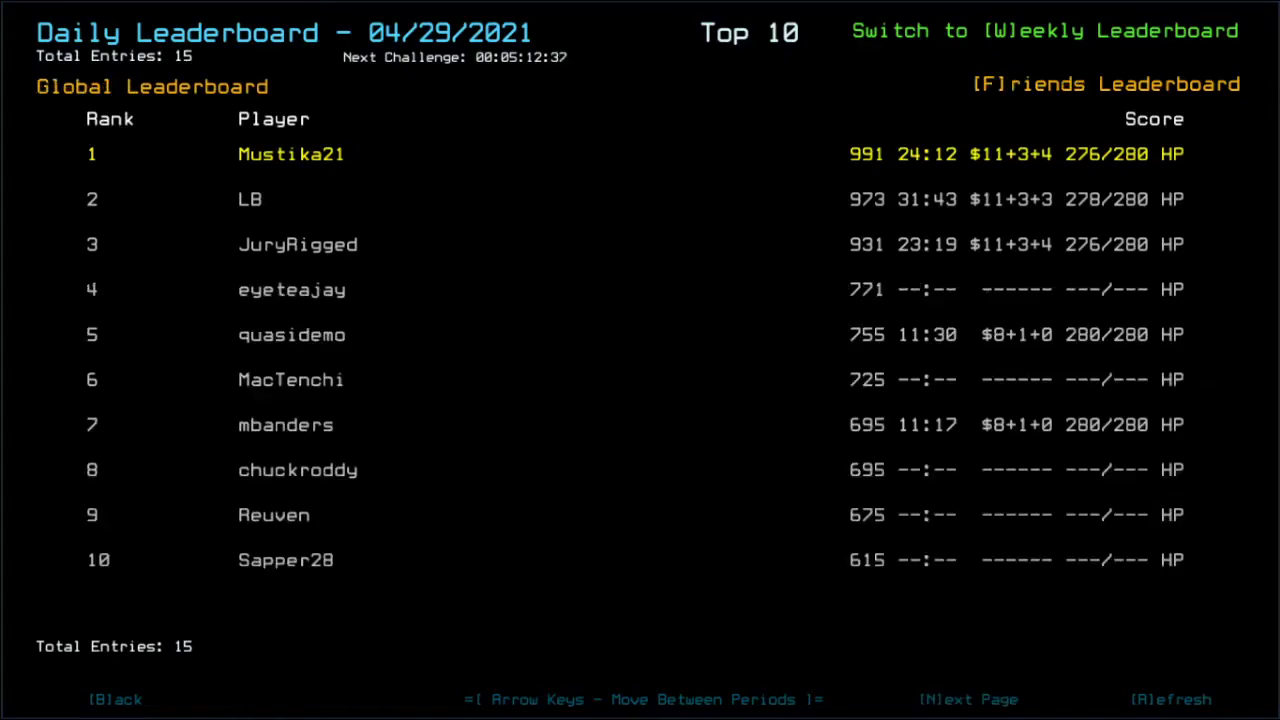